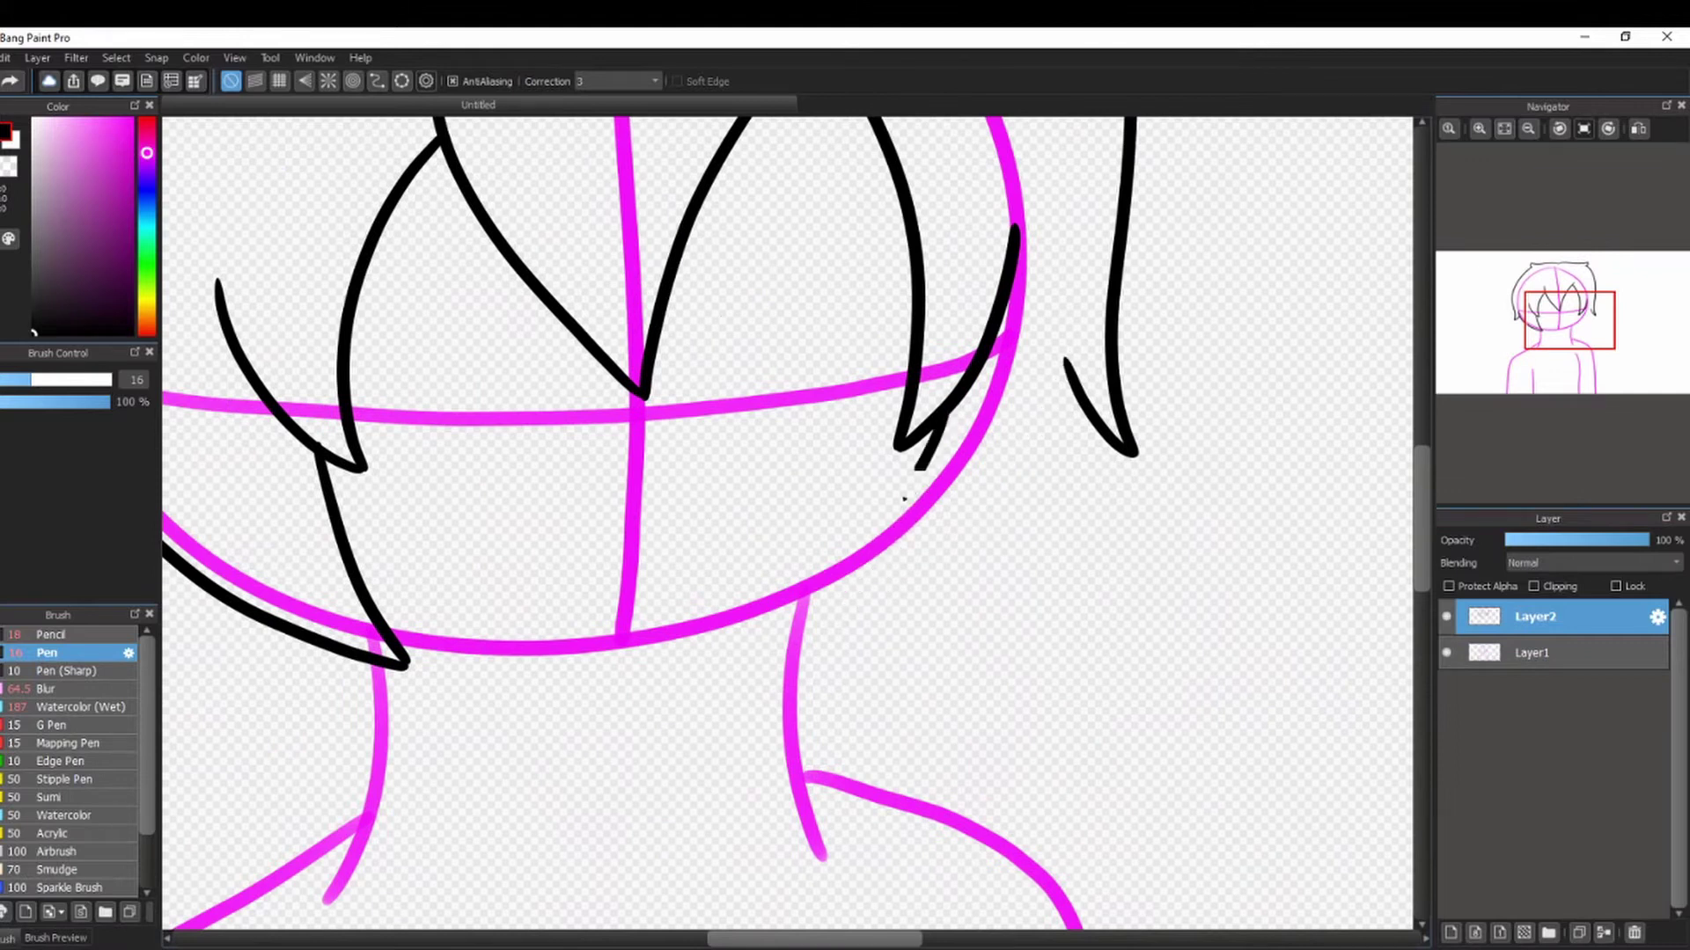
Redraw the lower hair lock beside the right cheek, bringing it to a point below the outer strands.
key("ctrl+z")
mouse_move(941, 420)
left_mouse_down()
mouse_move(880, 574)
mouse_move(1079, 299)
left_mouse_up()
left_click_drag(1572, 335, 1553, 329)
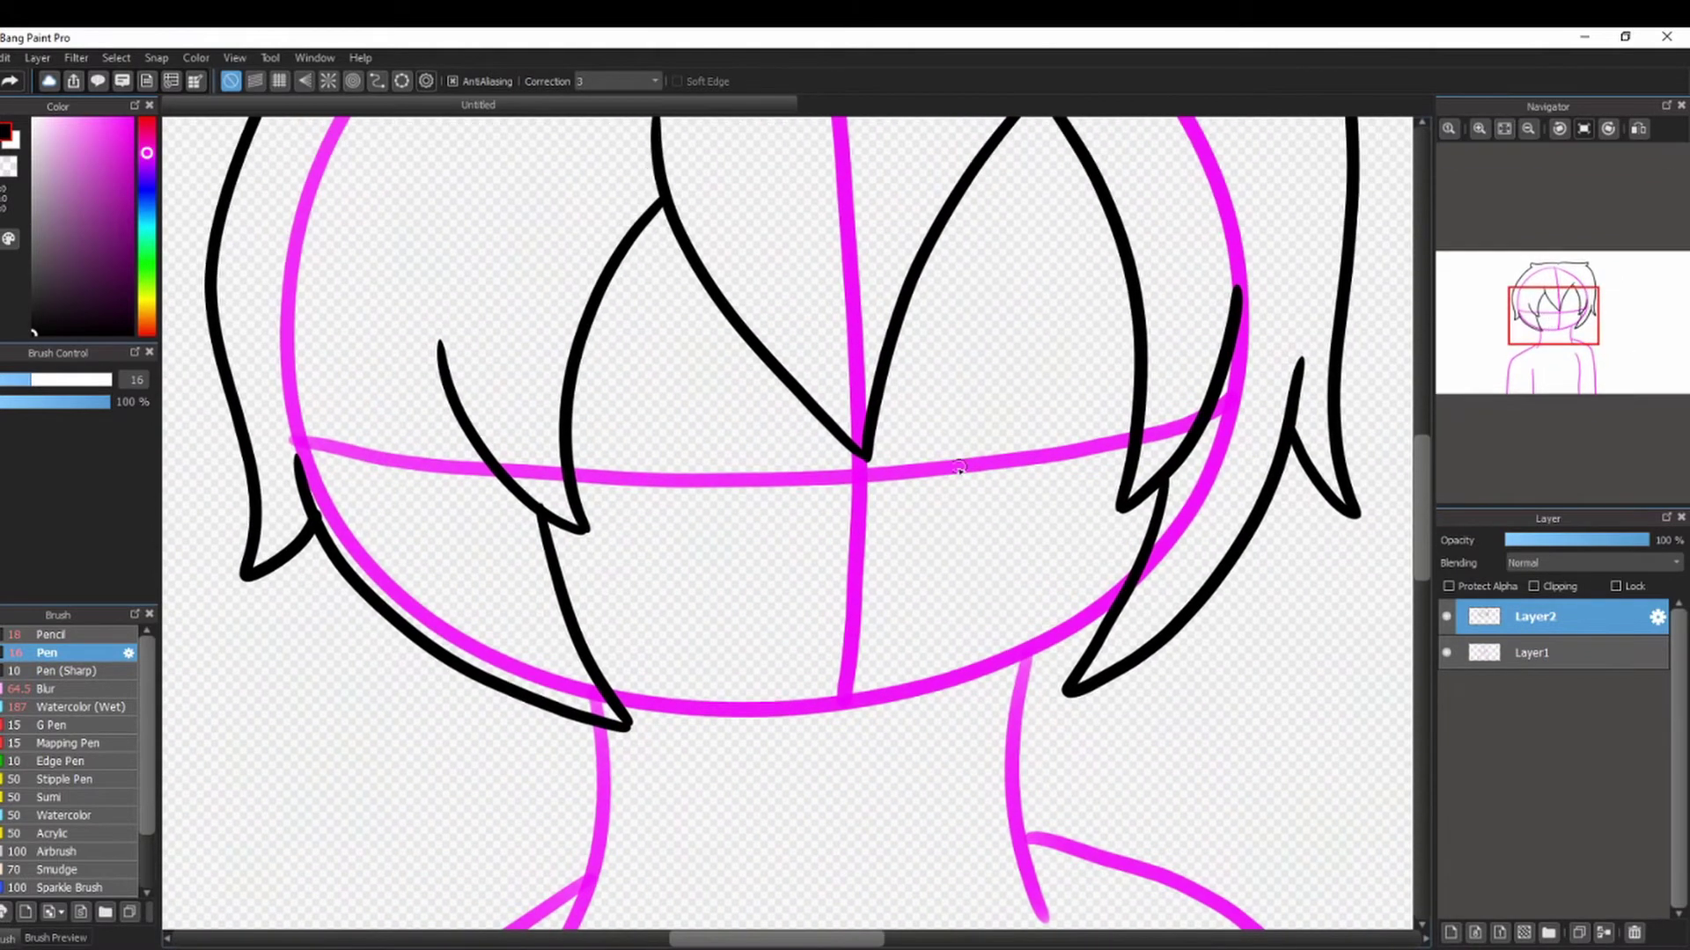
Add a new layer and draw both eyes along the horizontal guide, each with a rounded arch for the iris.
left_click(1450, 933)
mouse_move(912, 472)
left_mouse_down()
mouse_move(894, 388)
mouse_move(899, 470)
left_mouse_up()
mouse_move(827, 479)
left_mouse_down()
mouse_move(471, 317)
mouse_move(818, 443)
mouse_move(823, 478)
left_mouse_up()
mouse_move(700, 480)
left_mouse_down()
mouse_move(785, 344)
mouse_move(811, 373)
left_mouse_up()
mouse_move(930, 468)
left_mouse_down()
mouse_move(1059, 378)
mouse_move(943, 402)
mouse_move(1064, 441)
left_mouse_up()
key("ctrl+z")
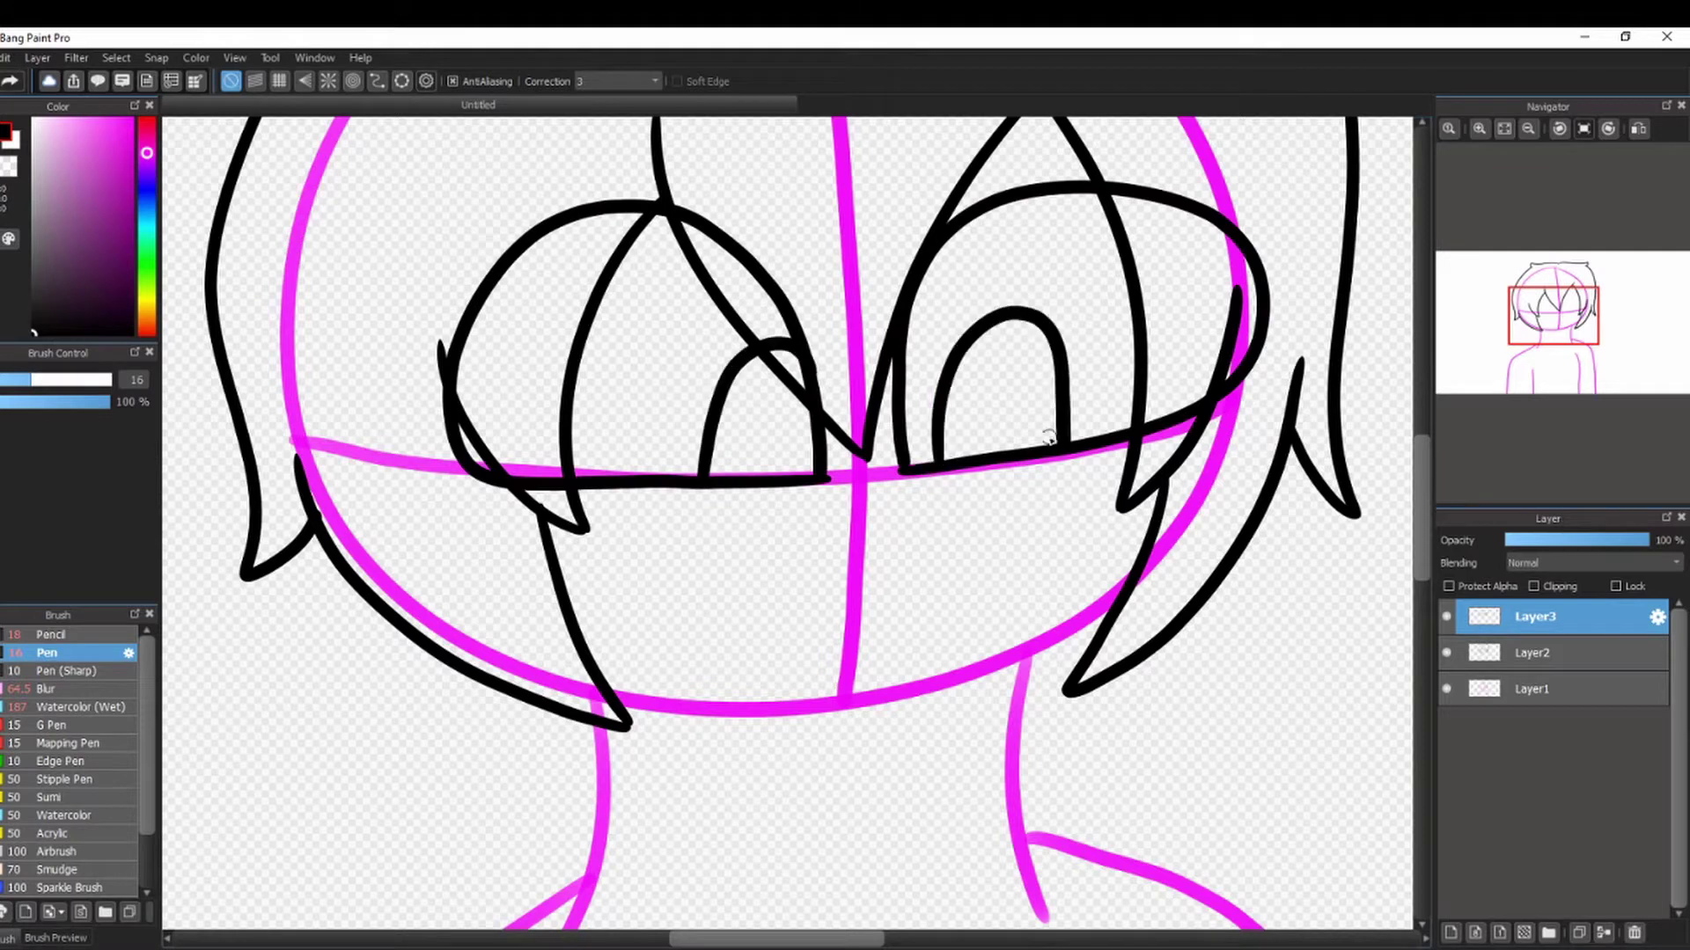
Draw a short mouth line and both eyebrows, and erase the eye outlines that cross the hair.
left_click_drag(828, 664, 889, 642)
scroll(888, 642, "up", 3)
left_click_drag(426, 455, 764, 336)
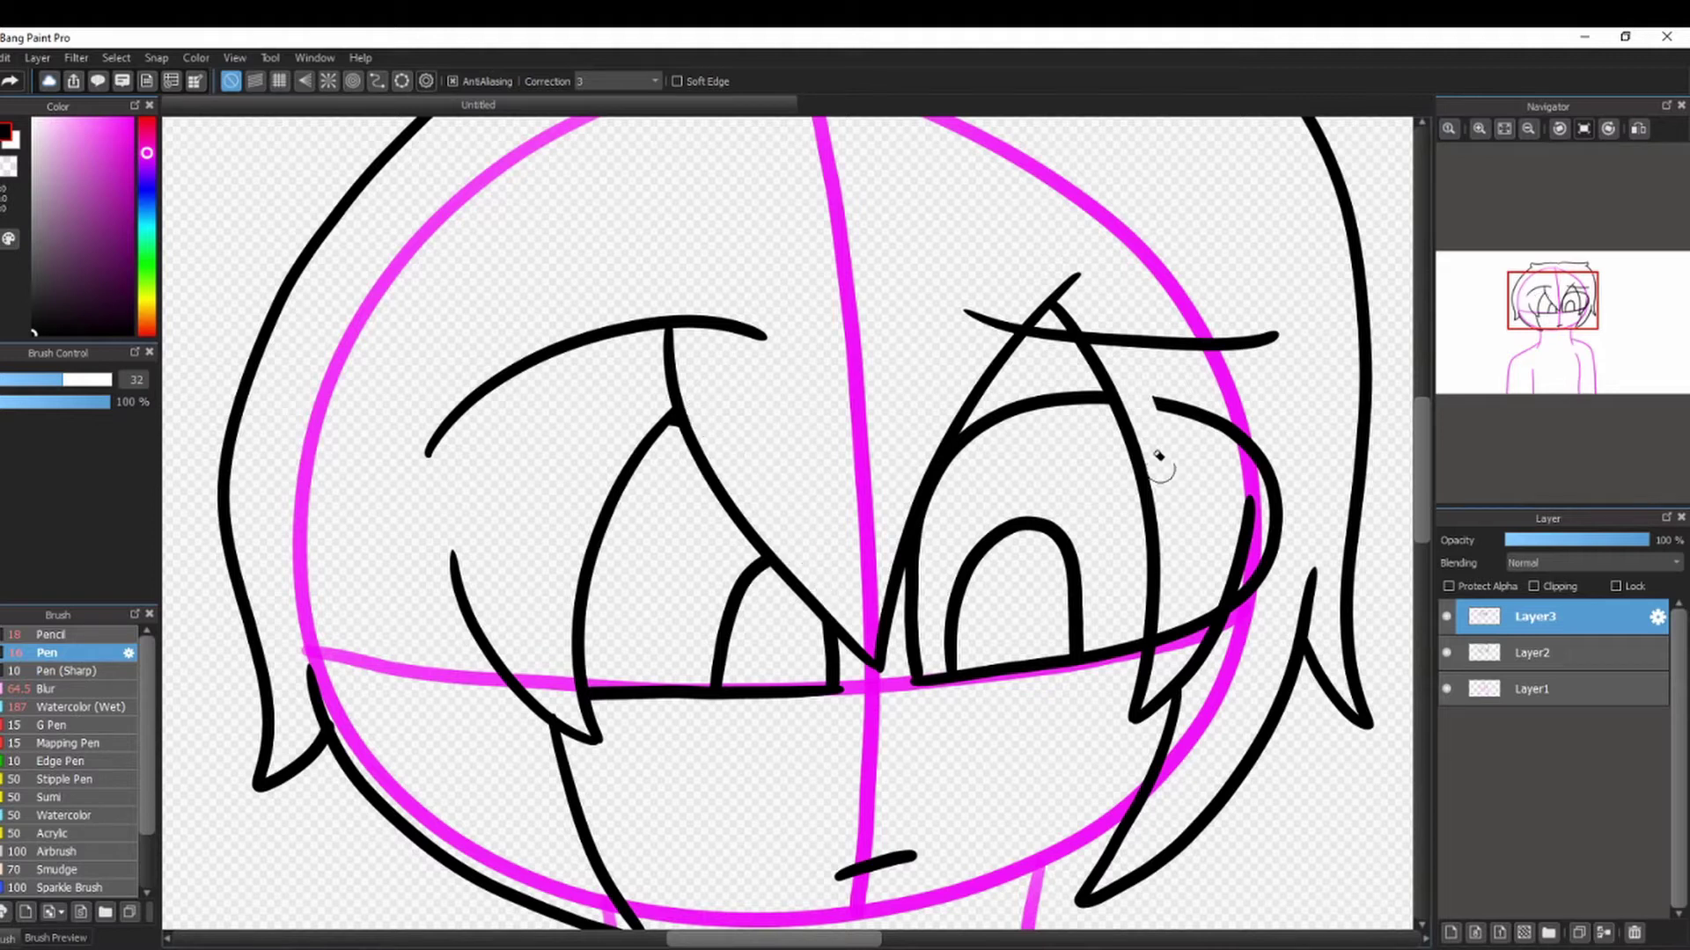
left_click_drag(1286, 478, 1164, 407)
Draw the hoodie's curved neckline and the raised hood shapes on both sides of the neck.
left_click_drag(1529, 299, 1529, 344)
key("b")
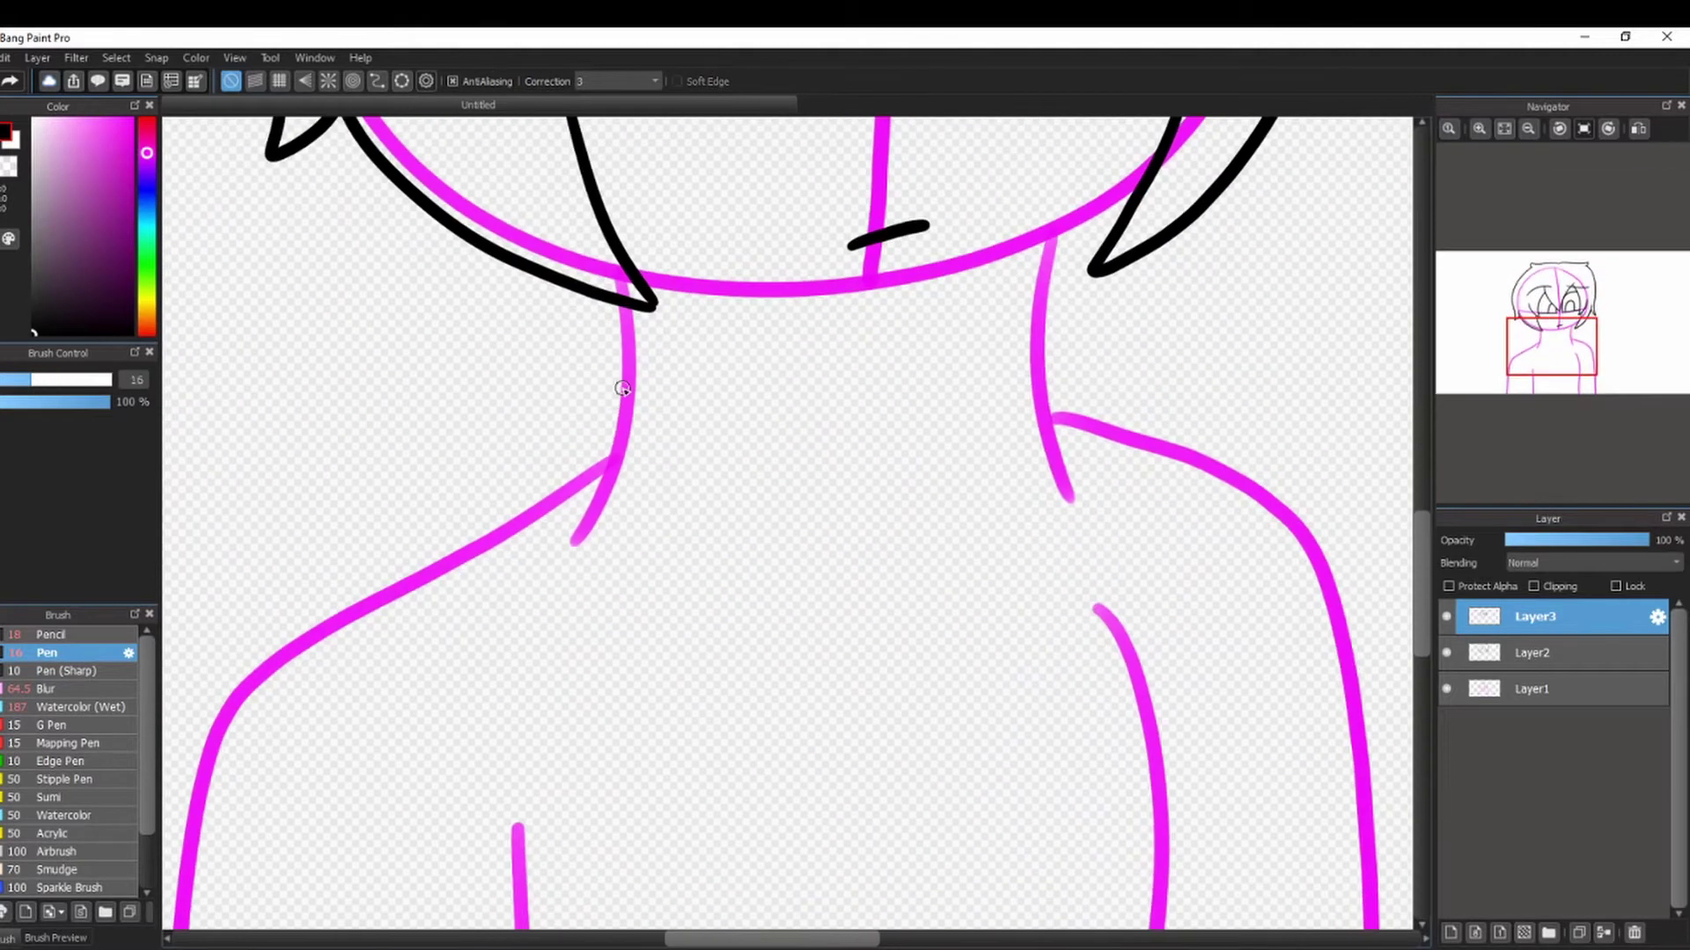
left_click_drag(476, 455, 1153, 408)
left_click_drag(625, 343, 372, 518)
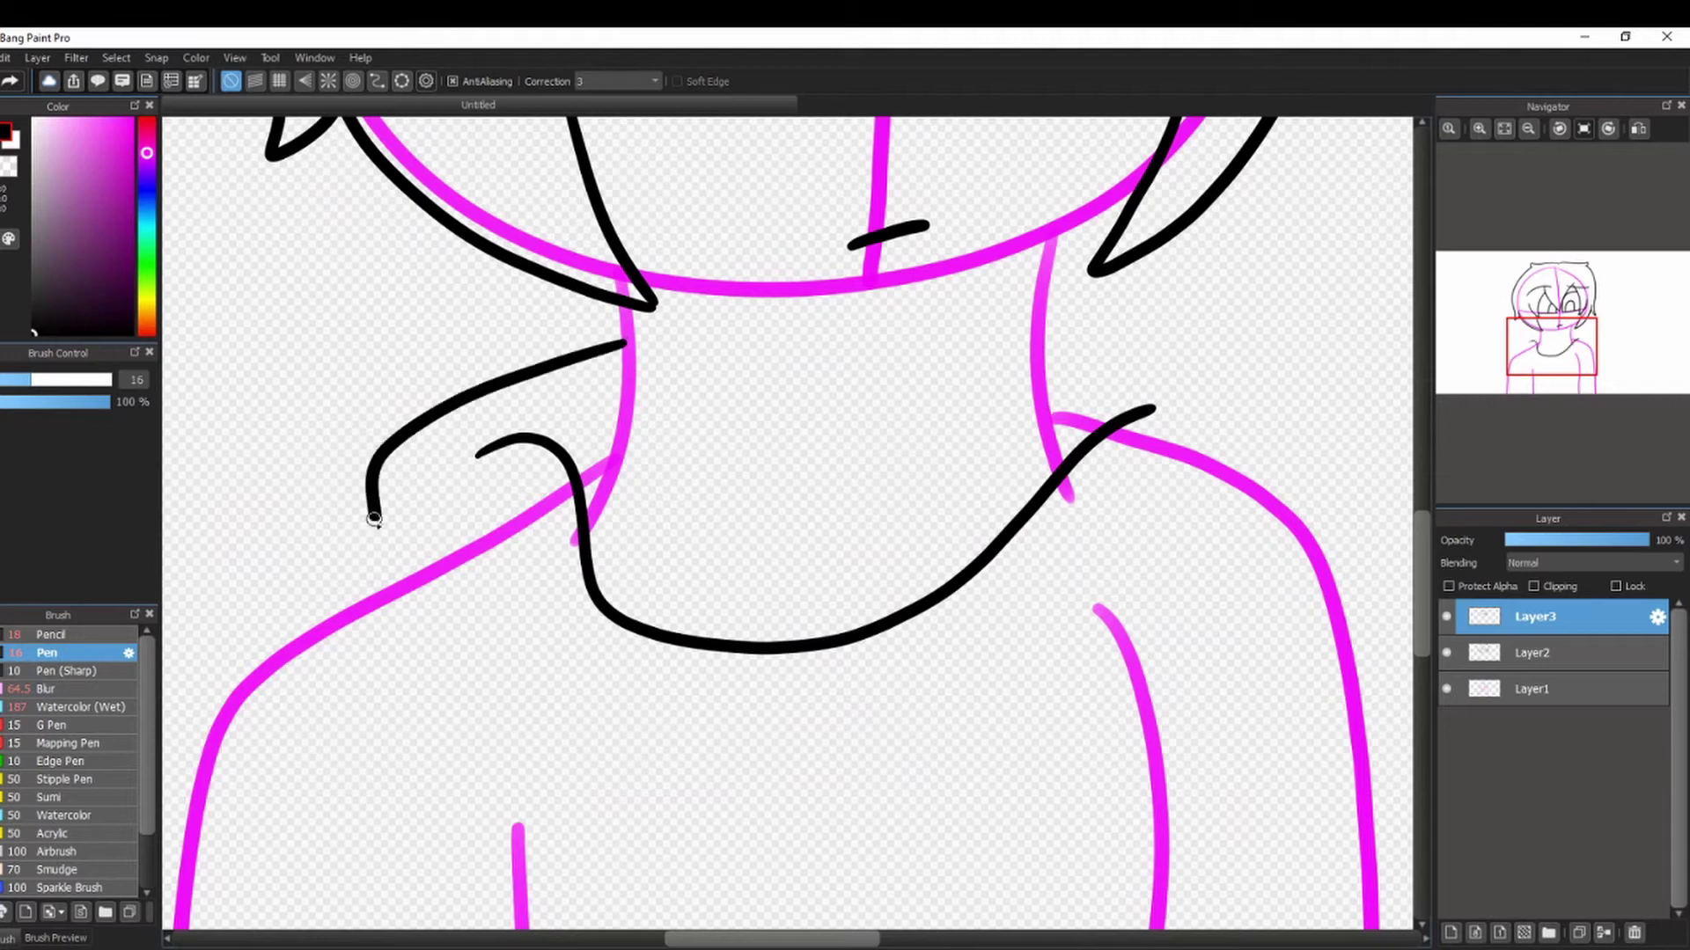
left_click_drag(1168, 428, 1173, 453)
On Layer2, trace the jawline between the side hair locks and both sides of the neck in black.
left_click(1479, 129)
left_click(1546, 650)
left_click_drag(1552, 347, 1557, 329)
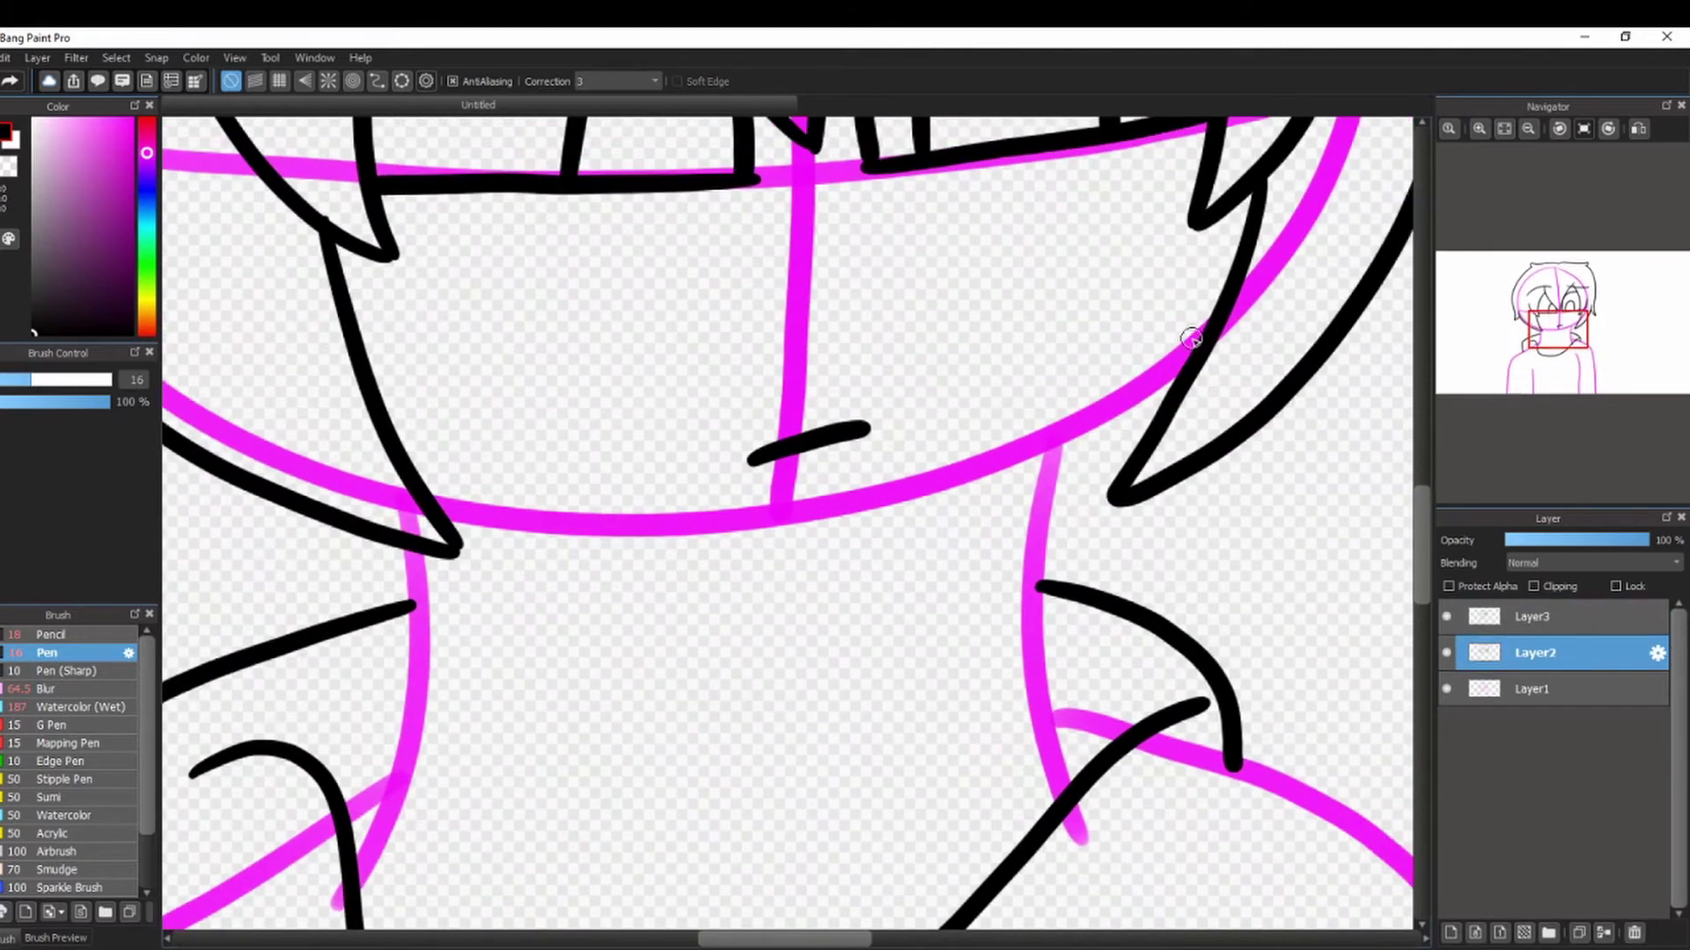
mouse_move(1204, 337)
left_mouse_down()
mouse_move(475, 513)
mouse_move(434, 496)
left_mouse_up()
left_click_drag(413, 551, 361, 873)
left_click_drag(1051, 438, 1070, 792)
Draw the shoulders and the outer and inner arm lines down to the canvas's lower edge, following the pink sketch.
left_click_drag(1546, 341, 1530, 364)
scroll(1529, 361, "down", 2)
left_click_drag(836, 328, 635, 458)
key("ctrl+z")
key("ctrl+z")
left_click_drag(832, 327, 635, 511)
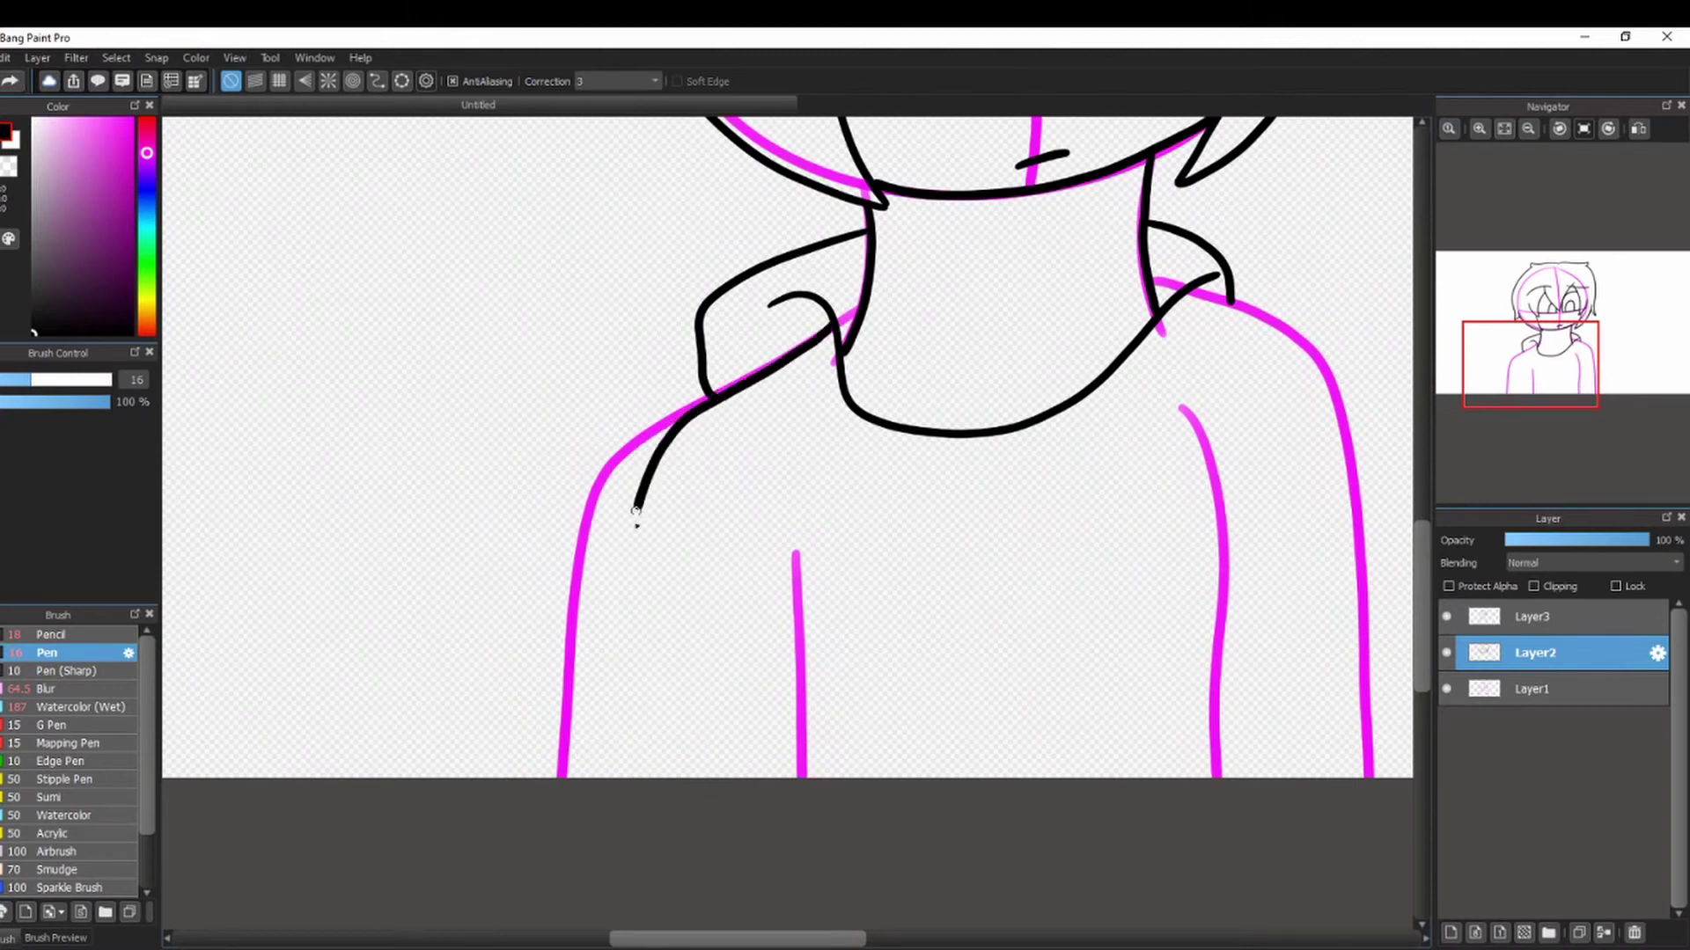
left_click_drag(1436, 424, 1472, 424)
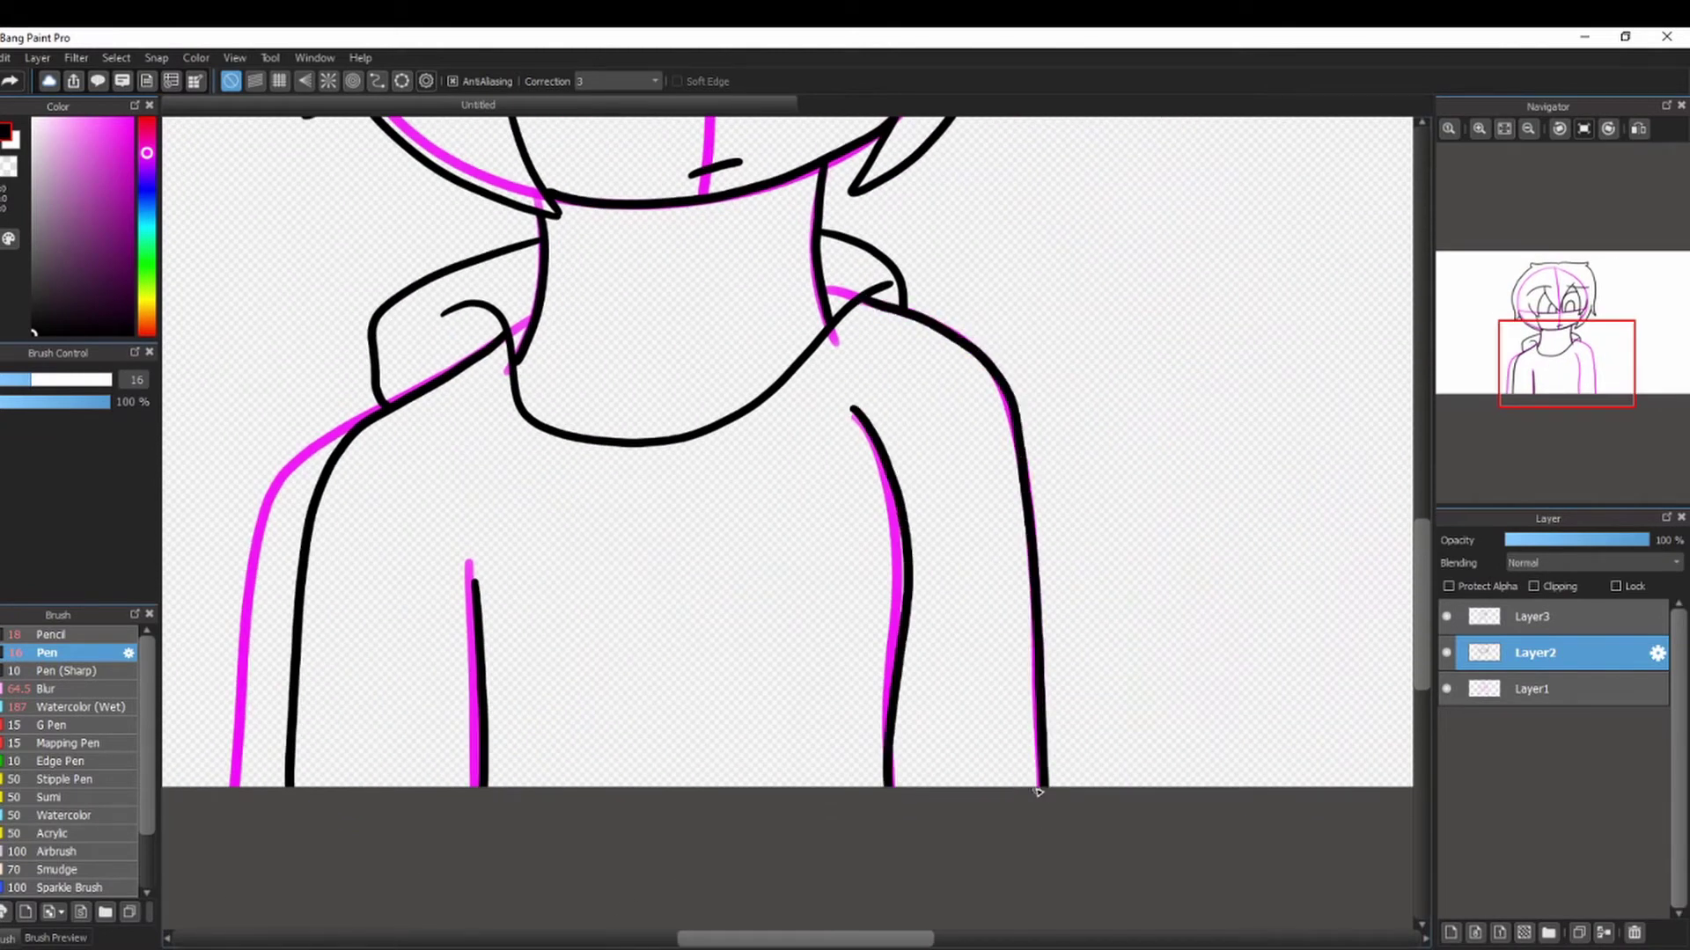
On Layer3, reshape the neckline into a shallow point and draw the hoodie's front line from it to the lower edge.
left_click(1541, 625)
left_click_drag(656, 448, 740, 422)
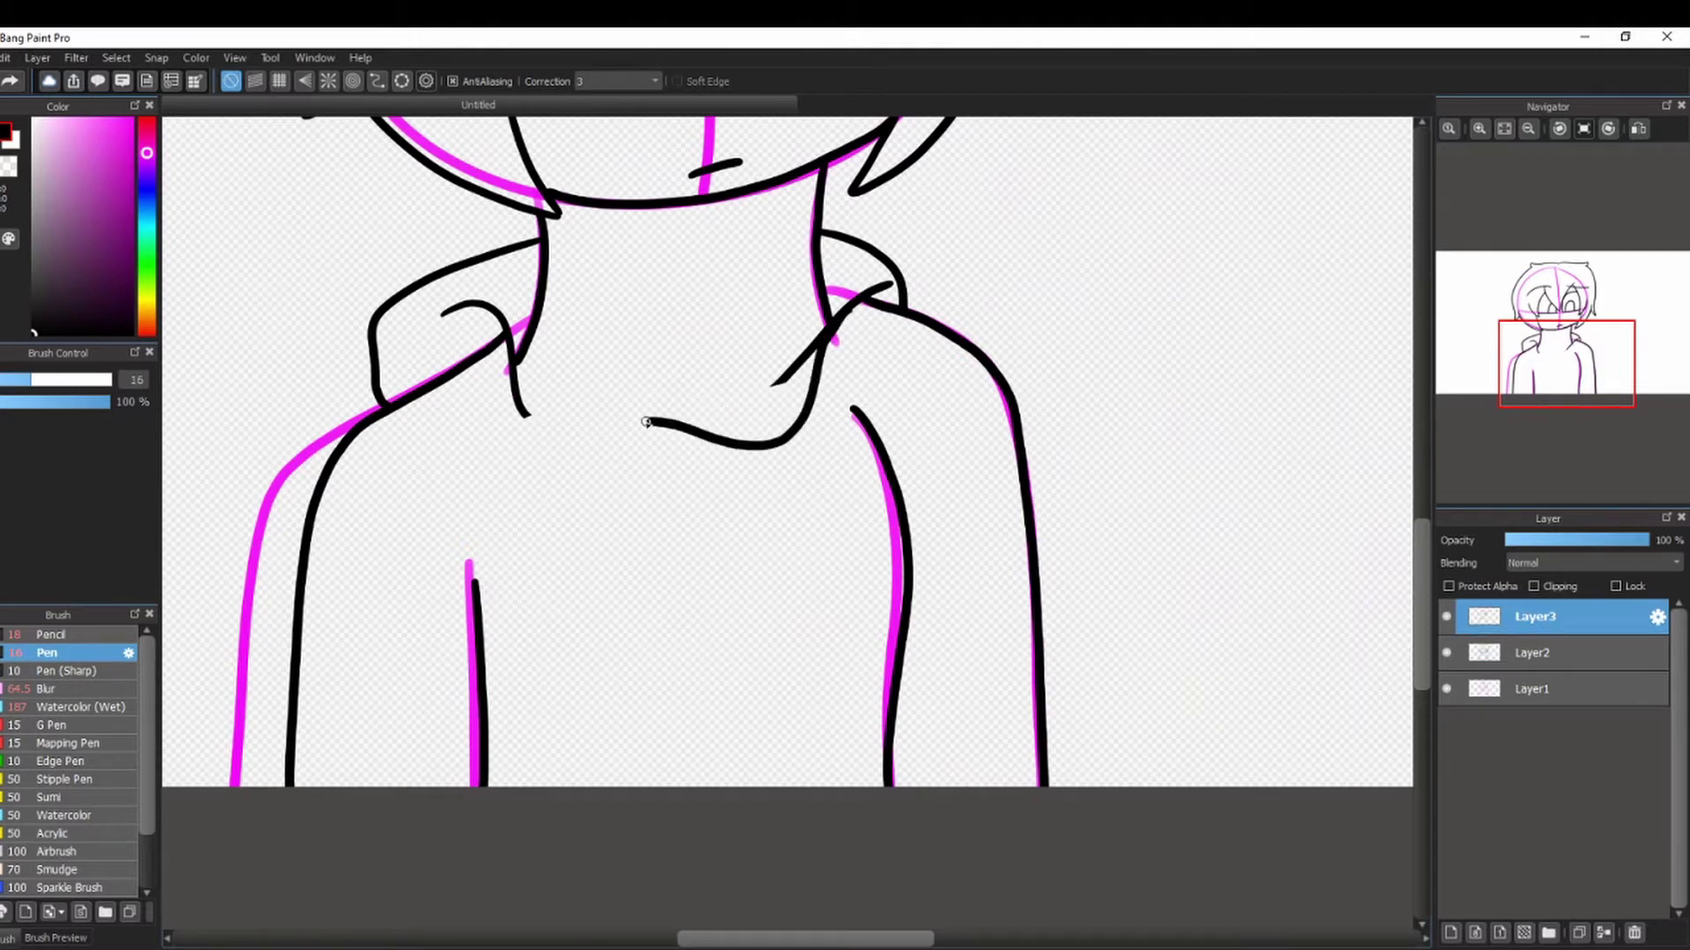
left_click_drag(806, 343, 826, 308)
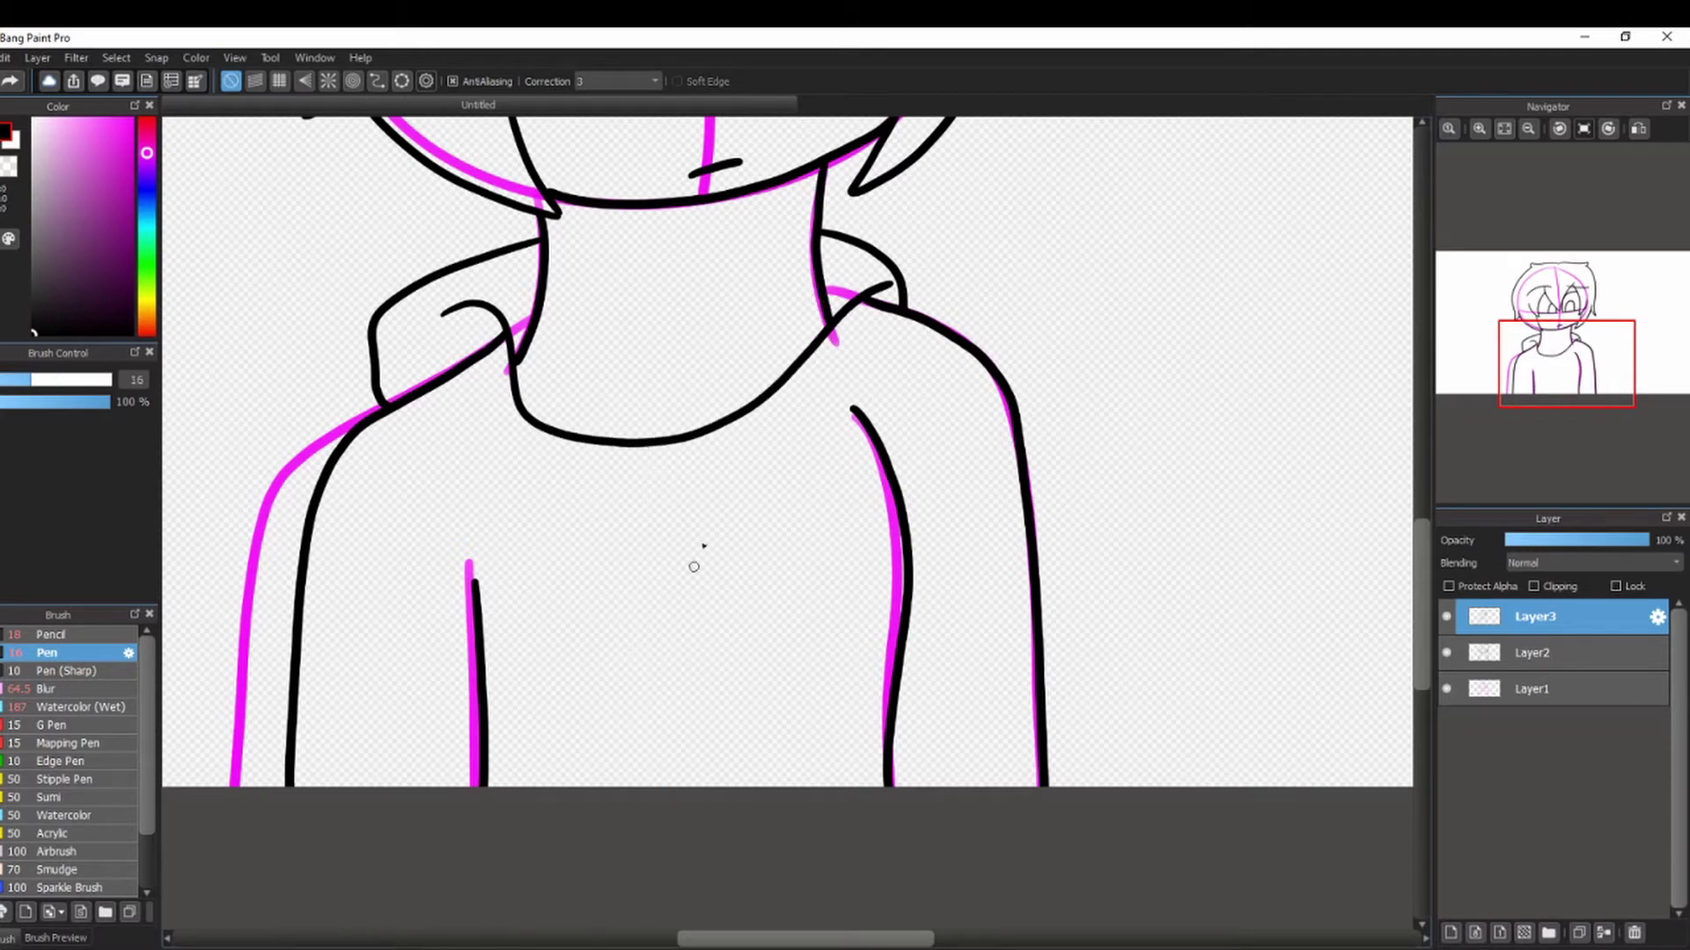
left_click_drag(687, 440, 744, 585)
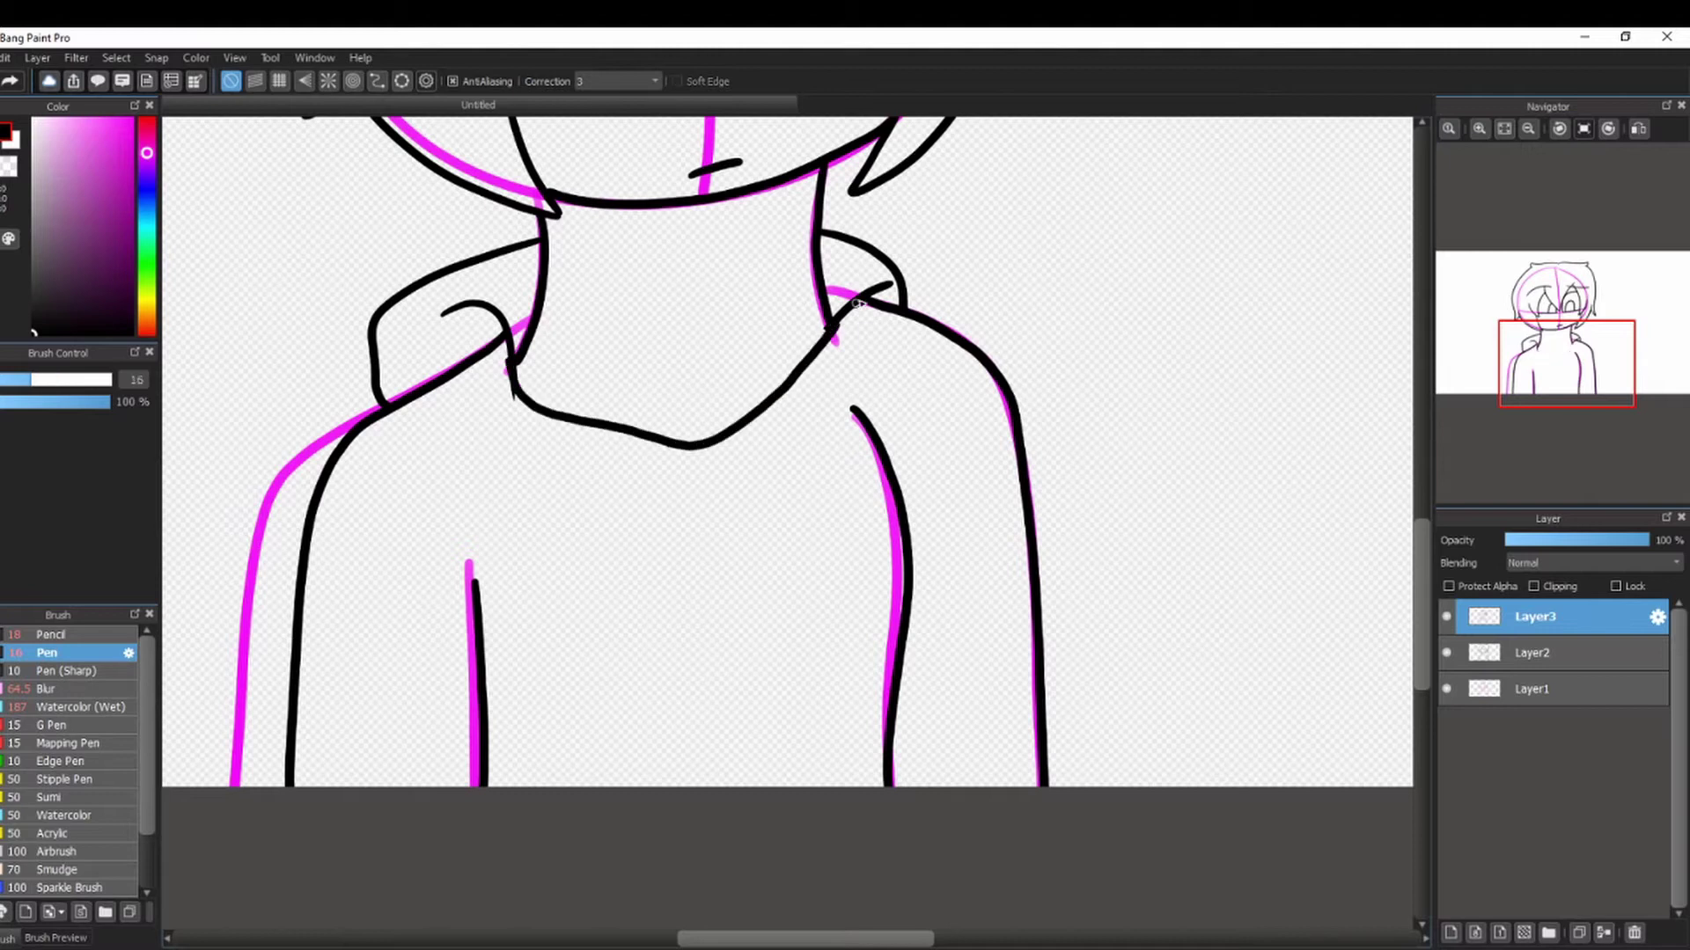
key("ctrl+z")
key("ctrl+z")
left_click_drag(705, 446, 749, 786)
mouse_move(731, 255)
left_mouse_down()
mouse_move(872, 607)
mouse_move(910, 893)
left_mouse_up()
Add a new layer and draw the drooping pointed ear on the left side of the head.
left_click(1450, 933)
mouse_move(640, 273)
left_mouse_down()
mouse_move(324, 460)
mouse_move(469, 636)
left_mouse_up()
mouse_move(687, 338)
left_mouse_down()
mouse_move(418, 476)
mouse_move(598, 373)
left_mouse_up()
key("ctrl+z")
left_click_drag(493, 351, 393, 758)
Draw the raised pointed ear on the right side, from the hair's upper corner back to the side lock.
left_click_drag(1148, 350, 1360, 665)
key("ctrl+z")
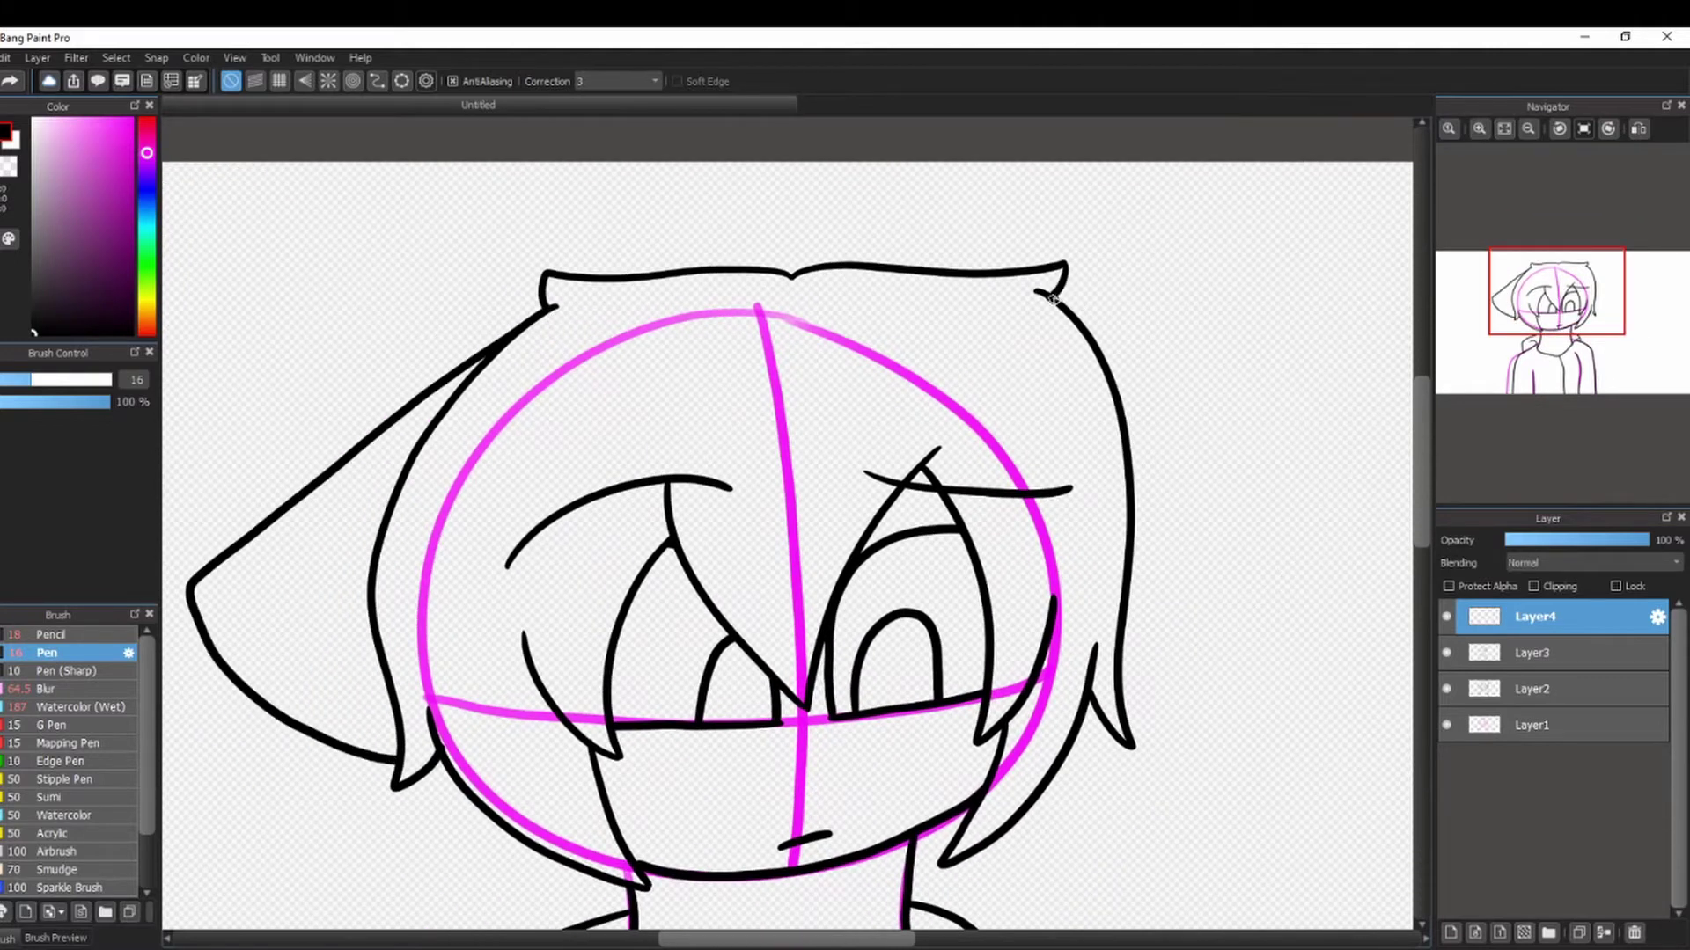
mouse_move(1124, 667)
left_mouse_down()
mouse_move(1156, 407)
mouse_move(1029, 724)
left_mouse_up()
key("ctrl+z")
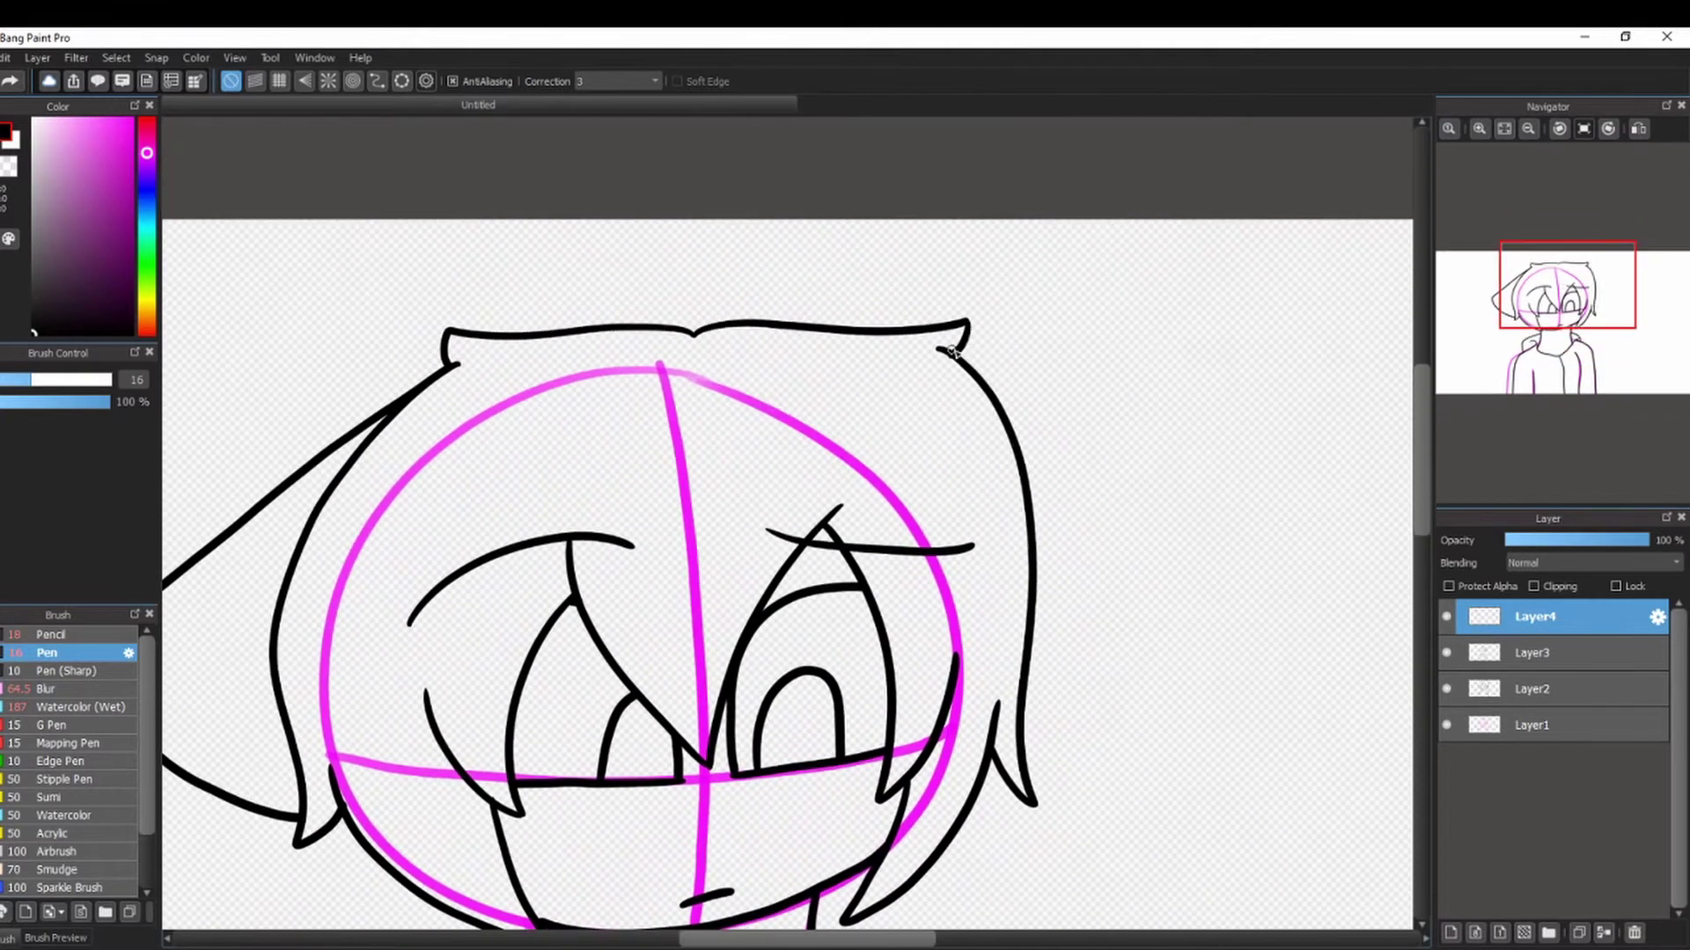
left_click_drag(955, 352, 1026, 726)
left_click_drag(1581, 310, 1570, 314)
key("ctrl+z")
mouse_move(1062, 316)
left_mouse_down()
mouse_move(1328, 300)
mouse_move(1129, 690)
left_mouse_up()
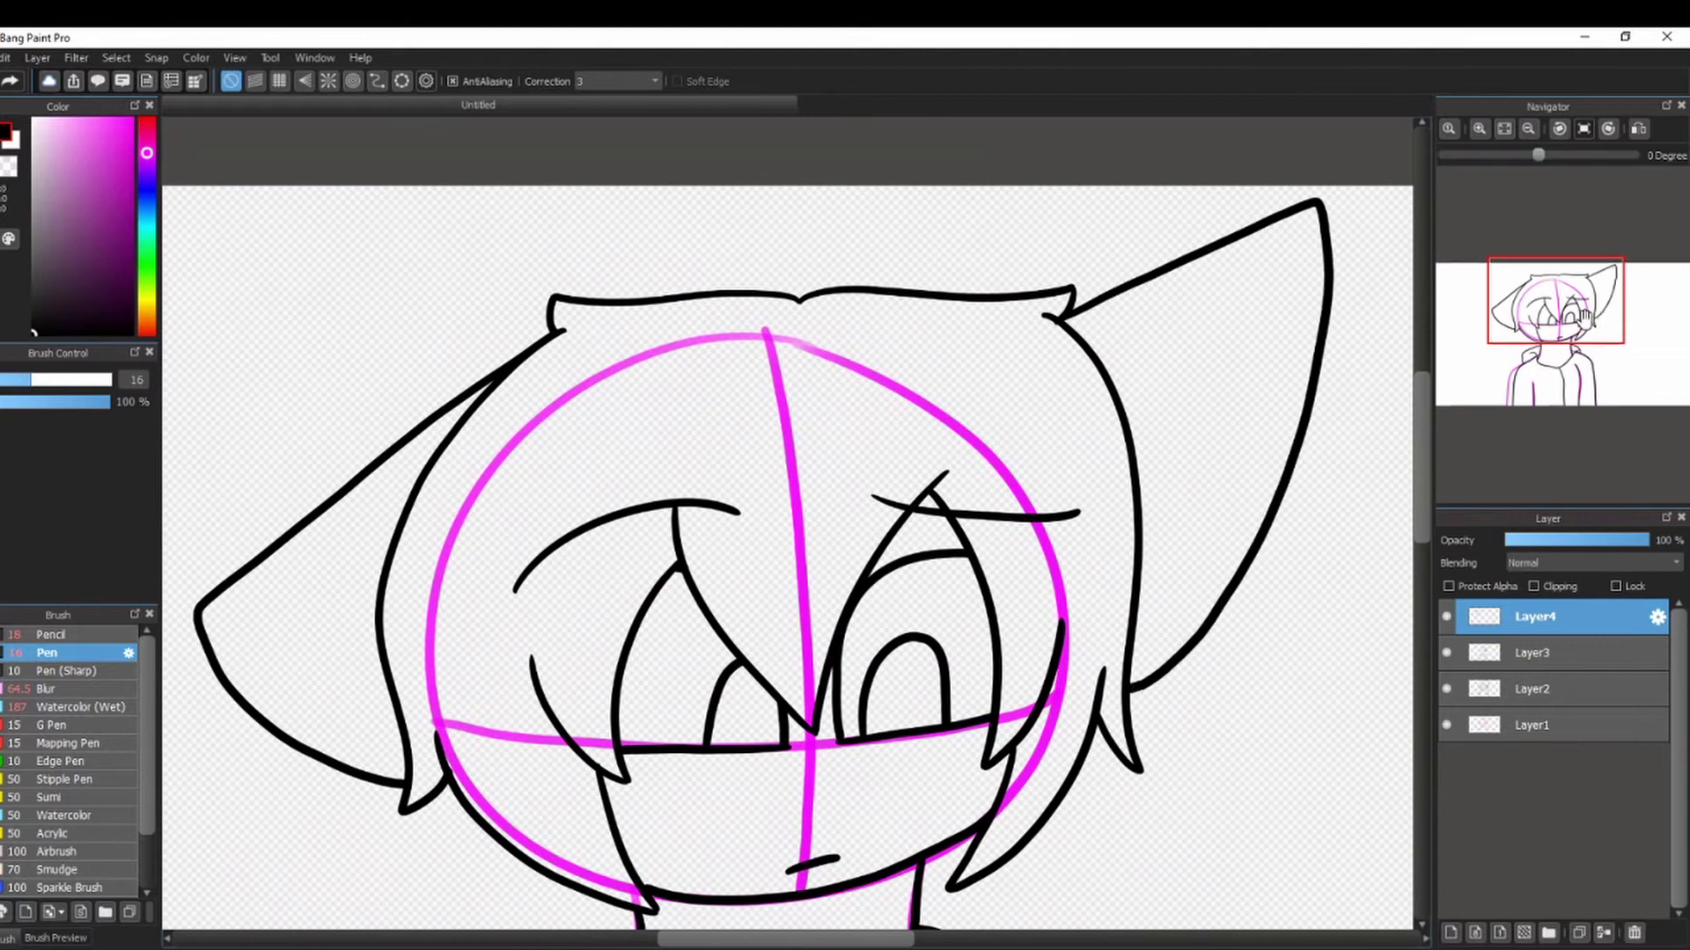
Hide the pink sketch on Layer1 and add a new layer directly above it.
left_click_drag(1584, 317, 1576, 385)
left_click(1446, 725)
left_click(1527, 694)
left_click(1527, 725)
left_click(1451, 933)
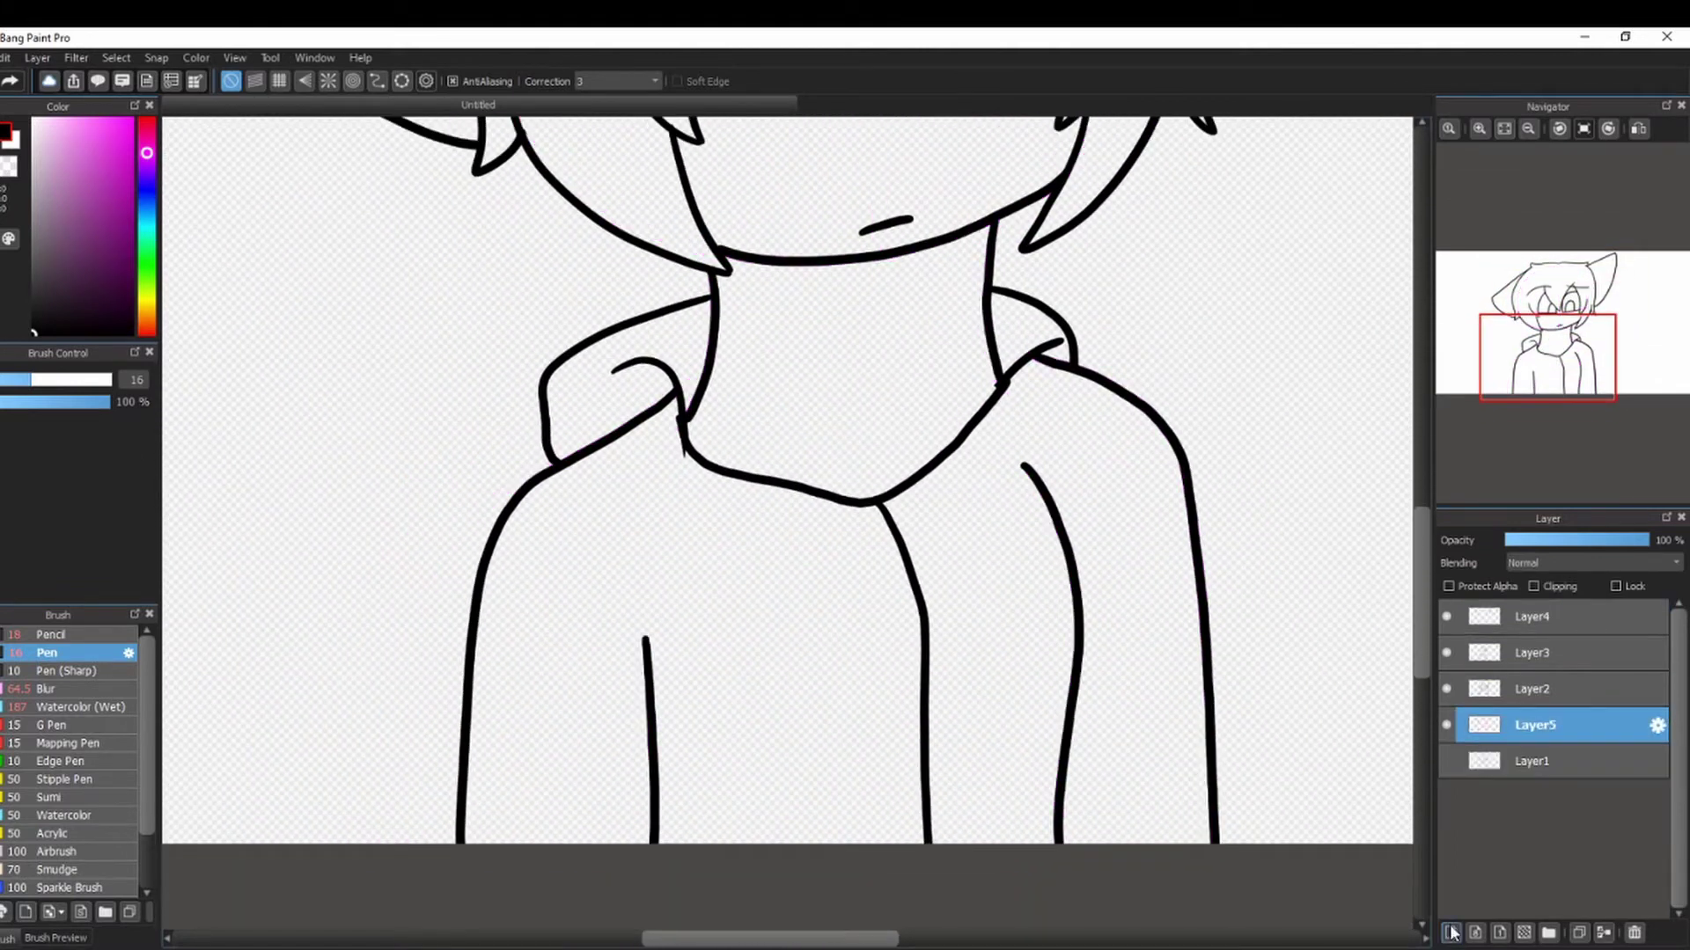
Paint a solid bright blue backing behind the whole character with the Pen at its largest size.
left_click(147, 193)
left_click(1528, 129)
left_click(1529, 129)
left_click(1528, 129)
left_click_drag(79, 381, 121, 387)
left_click(131, 120)
mouse_move(657, 283)
left_mouse_down()
mouse_move(710, 393)
mouse_move(726, 585)
mouse_move(970, 626)
mouse_move(842, 418)
mouse_move(882, 295)
mouse_move(700, 260)
left_mouse_up()
Choose a muted red and add two layers above the blue backing, making the lower one active.
left_click(148, 170)
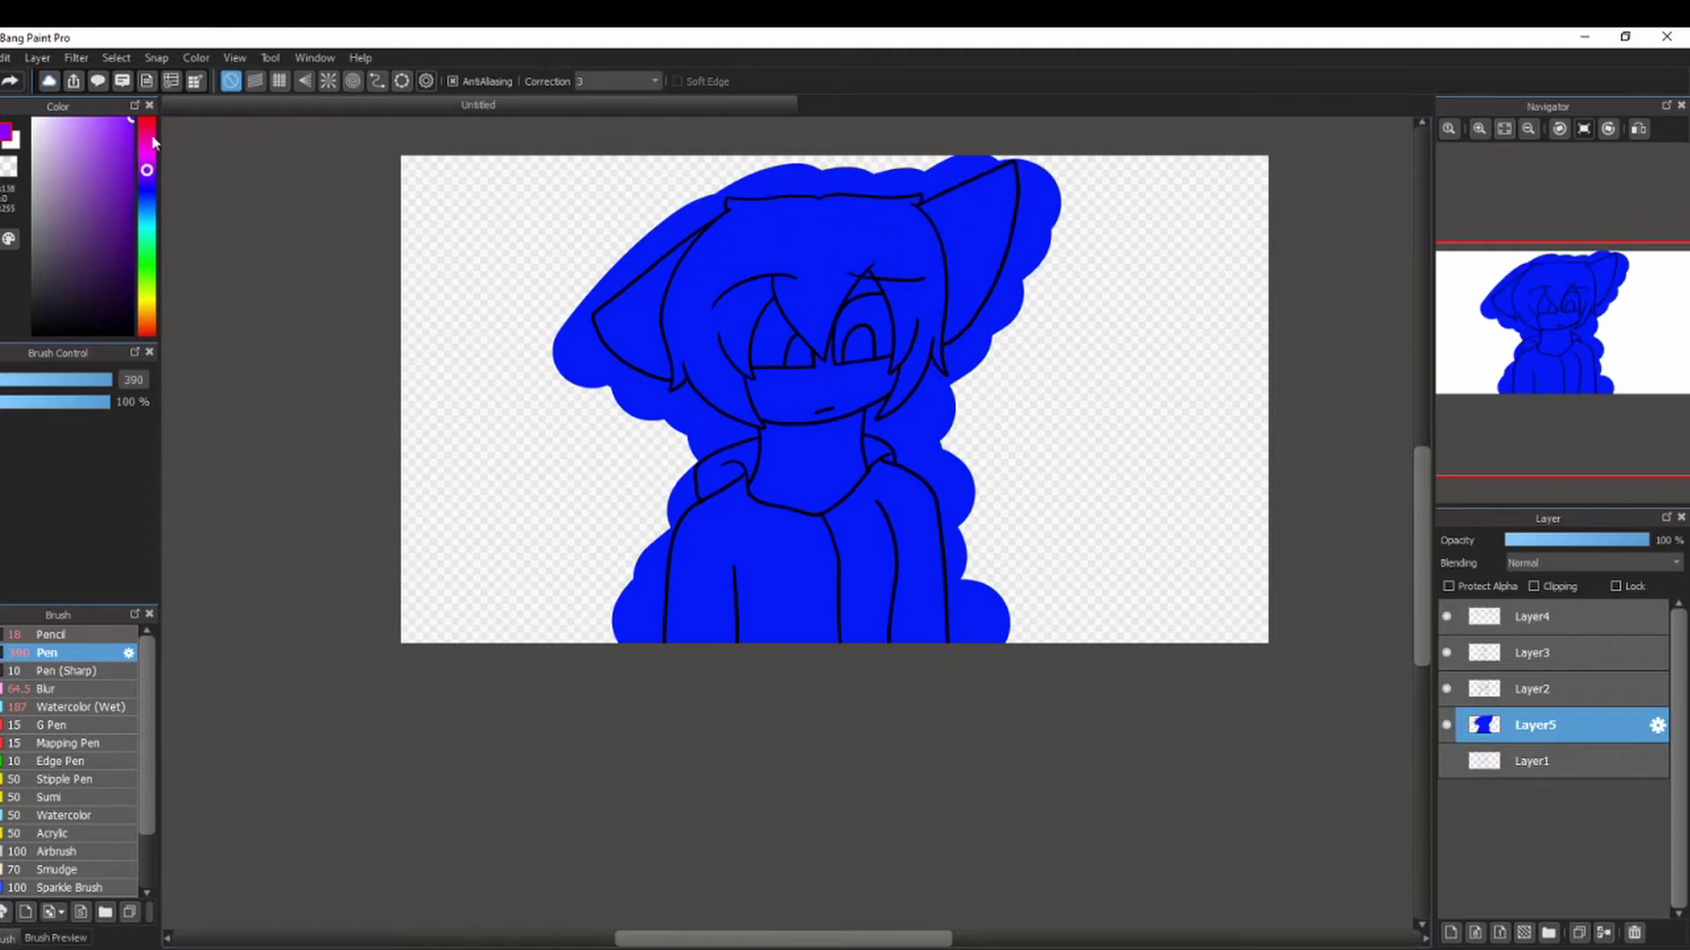
left_click(1450, 933)
left_click(1450, 933)
left_click(1534, 761)
Paint the hoodie's left sleeve red and continue the red along the lower edge and the neckline.
left_click(1480, 130)
left_click(1479, 130)
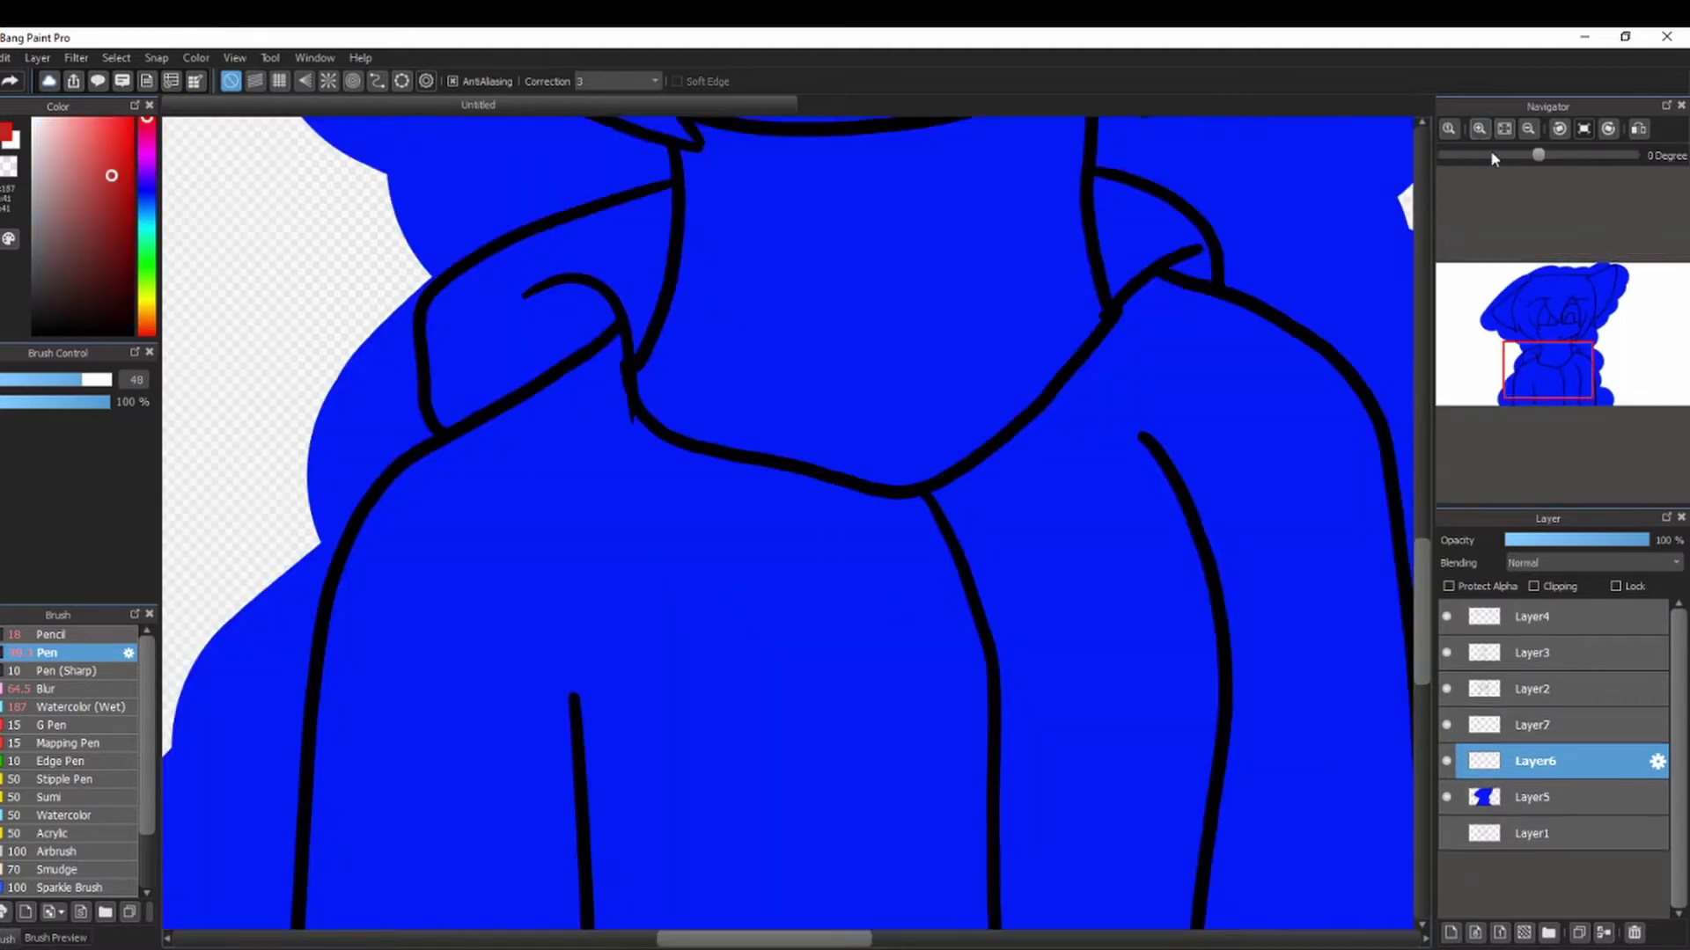
left_click_drag(1545, 364, 1534, 379)
mouse_move(566, 558)
left_mouse_down()
mouse_move(526, 660)
mouse_move(550, 622)
left_mouse_up()
mouse_move(636, 174)
left_mouse_down()
mouse_move(558, 285)
mouse_move(531, 458)
left_mouse_up()
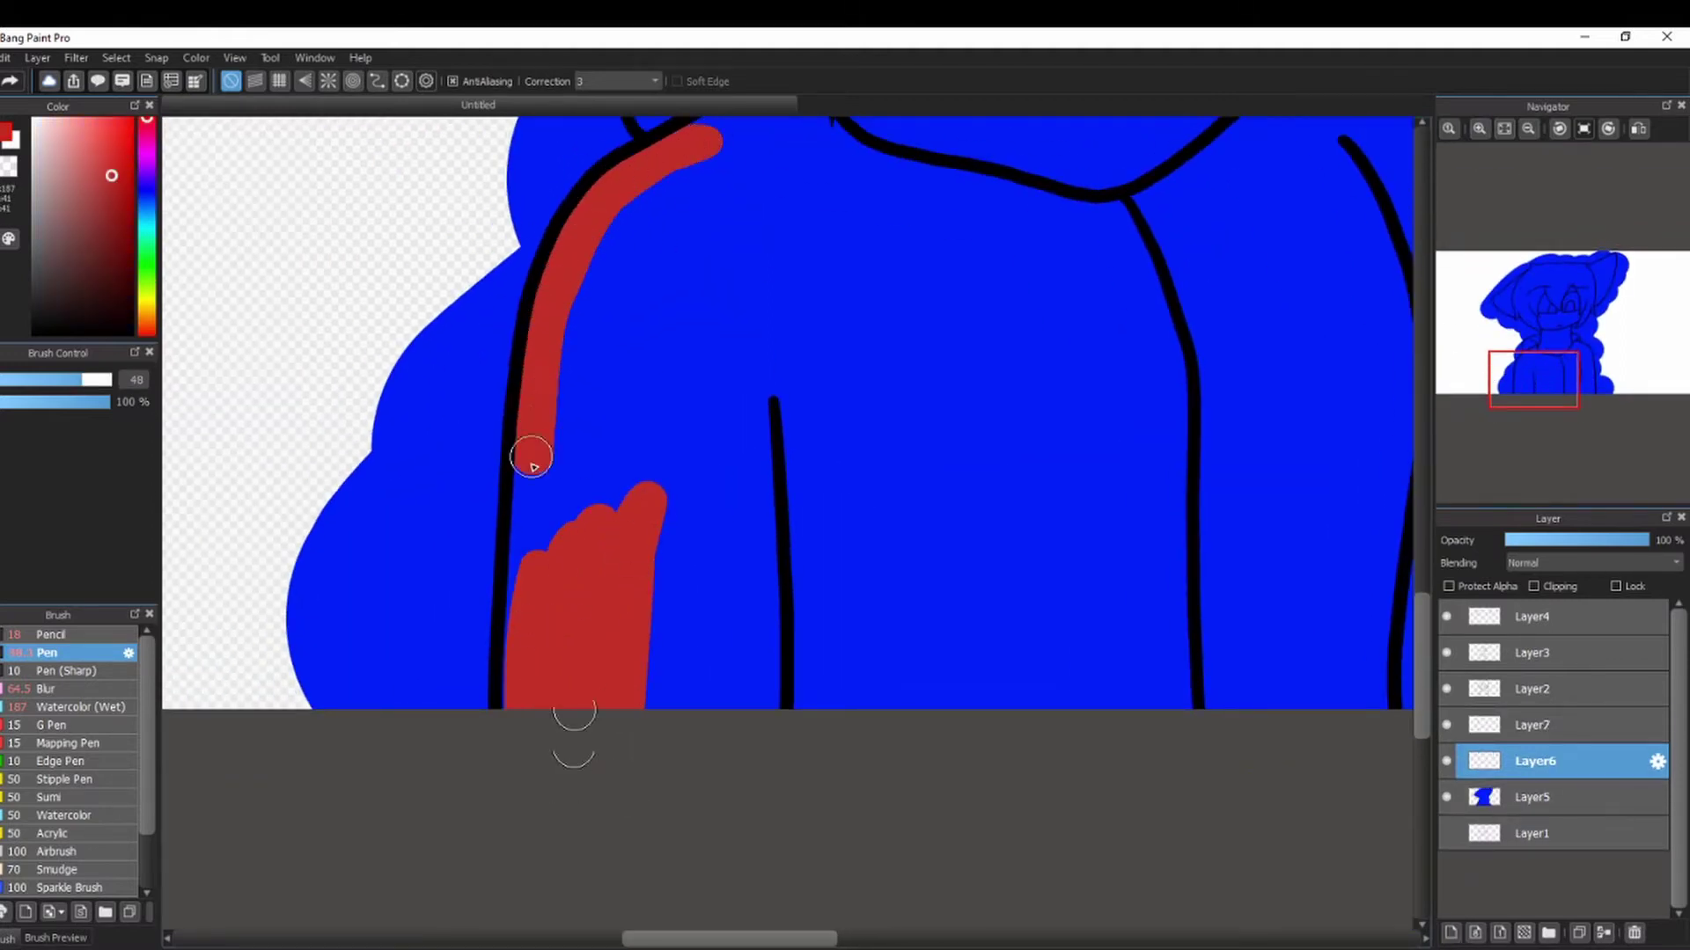
left_click_drag(637, 703, 1038, 682)
left_click_drag(1551, 365, 1547, 371)
mouse_move(932, 342)
left_mouse_down()
mouse_move(620, 235)
mouse_move(445, 331)
mouse_move(573, 728)
mouse_move(655, 581)
left_mouse_up()
Handwrite "Gonna Find music" in purple across the hoodie's front and clear it again.
mouse_move(147, 189)
left_mouse_down()
mouse_move(159, 181)
mouse_move(51, 167)
left_mouse_up()
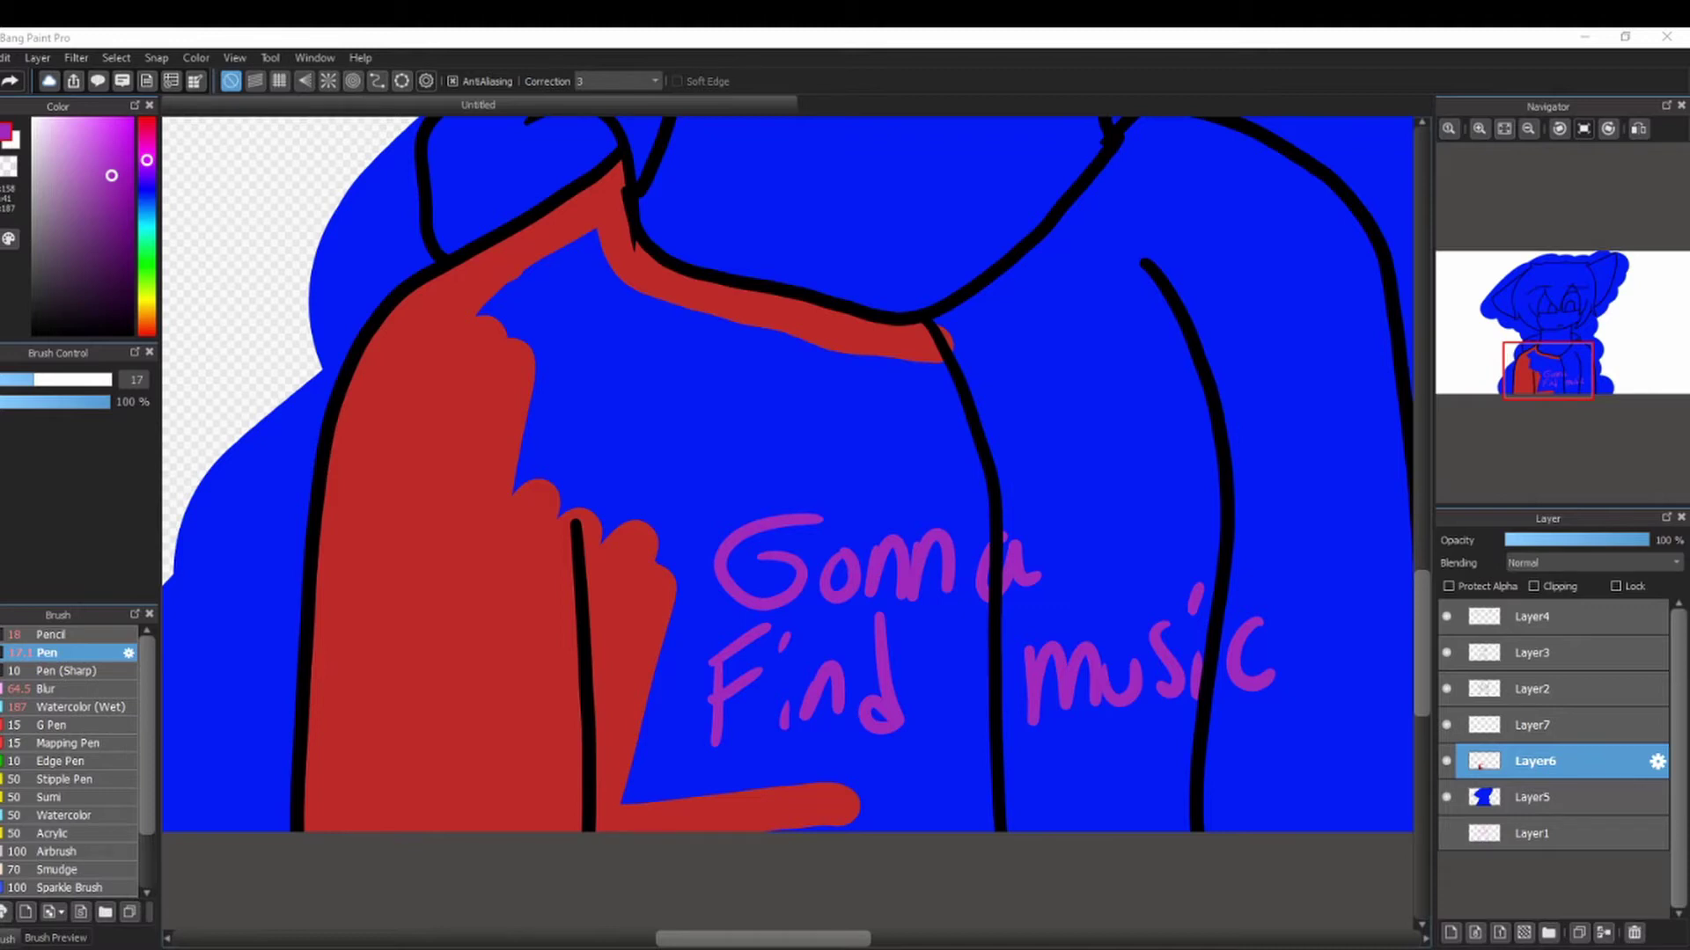
mouse_move(811, 521)
left_mouse_down()
mouse_move(716, 683)
mouse_move(807, 728)
mouse_move(787, 523)
left_mouse_up()
left_click(110, 380)
mouse_move(968, 520)
left_mouse_down()
mouse_move(853, 715)
mouse_move(1294, 616)
left_mouse_up()
Sample the hoodie's red and fill the rest of its body and sleeves.
key("i")
left_click(475, 528)
left_click(59, 381)
mouse_move(704, 570)
left_mouse_down()
mouse_move(607, 818)
mouse_move(673, 560)
left_mouse_up()
left_click(110, 380)
mouse_move(656, 664)
left_mouse_down()
mouse_move(652, 701)
mouse_move(1230, 702)
mouse_move(1045, 701)
mouse_move(577, 325)
mouse_move(668, 501)
left_mouse_up()
left_click_drag(1532, 355, 1571, 374)
key("bracketleft")
mouse_move(810, 283)
left_mouse_down()
mouse_move(878, 592)
mouse_move(856, 615)
mouse_move(790, 450)
mouse_move(748, 220)
left_mouse_up()
left_click_drag(1586, 377, 1581, 359)
mouse_move(932, 506)
left_mouse_down()
mouse_move(852, 347)
mouse_move(599, 427)
mouse_move(757, 416)
mouse_move(788, 520)
left_mouse_up()
Reduce the brush size to 32 and paint the hood on both sides of the neck red.
key("bracketleft")
key("bracketleft")
key("bracketleft")
key("bracketleft")
key("bracketleft")
left_click_drag(1581, 359, 1537, 344)
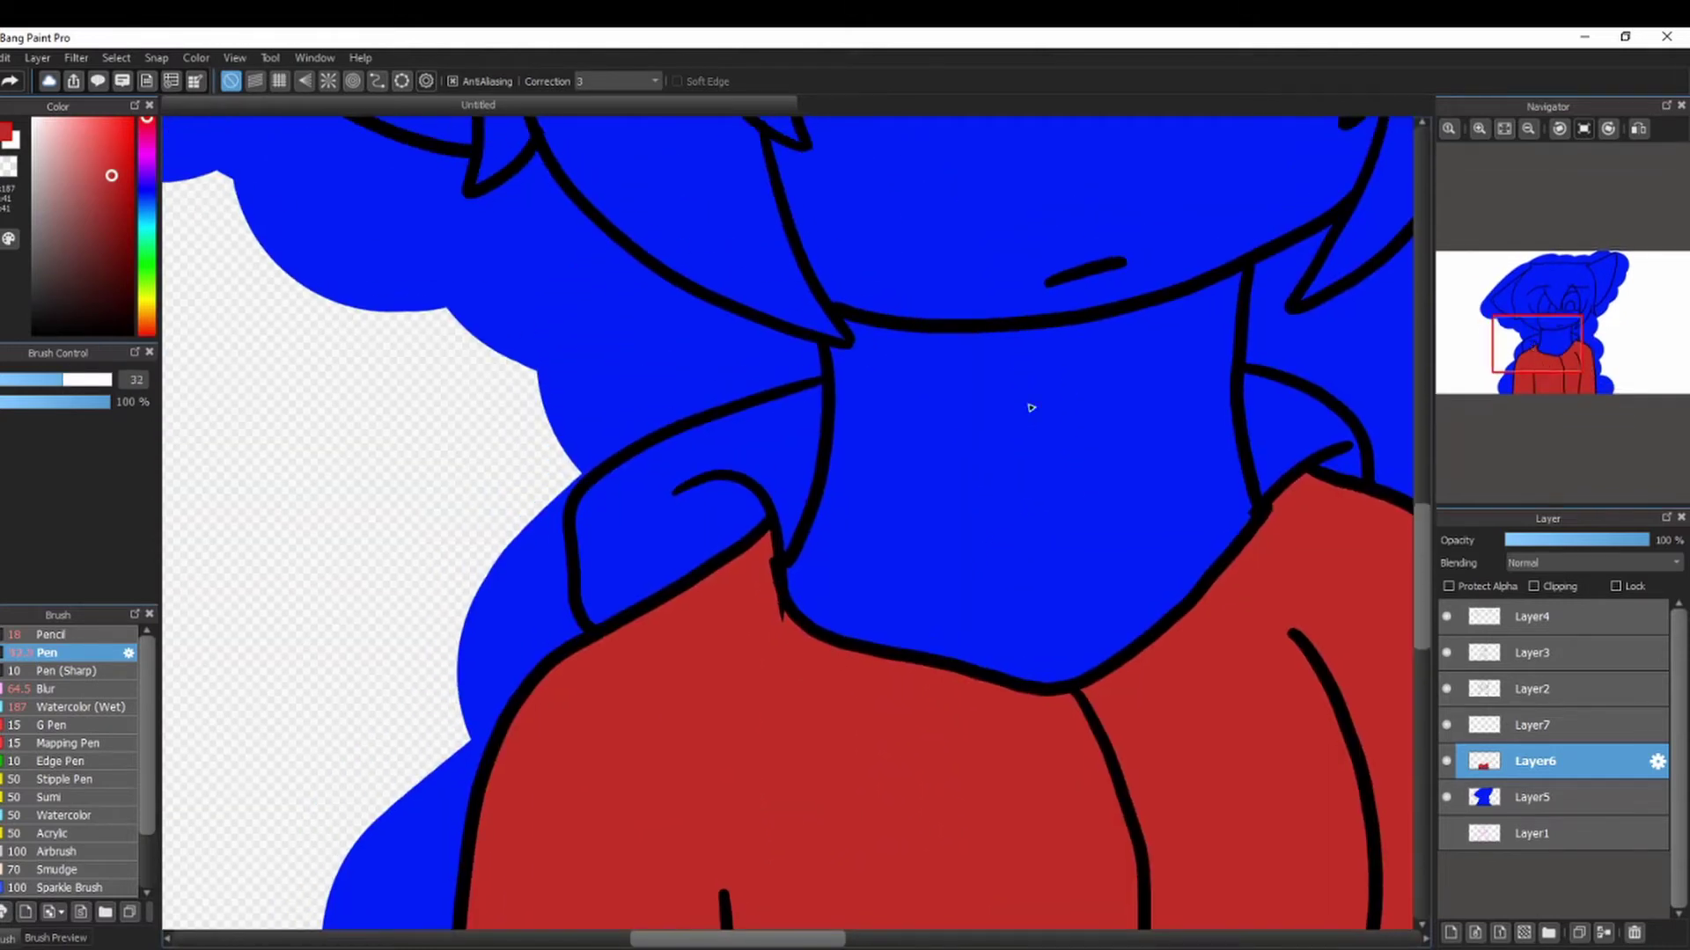
mouse_move(760, 540)
left_mouse_down()
mouse_move(622, 580)
mouse_move(643, 605)
left_mouse_up()
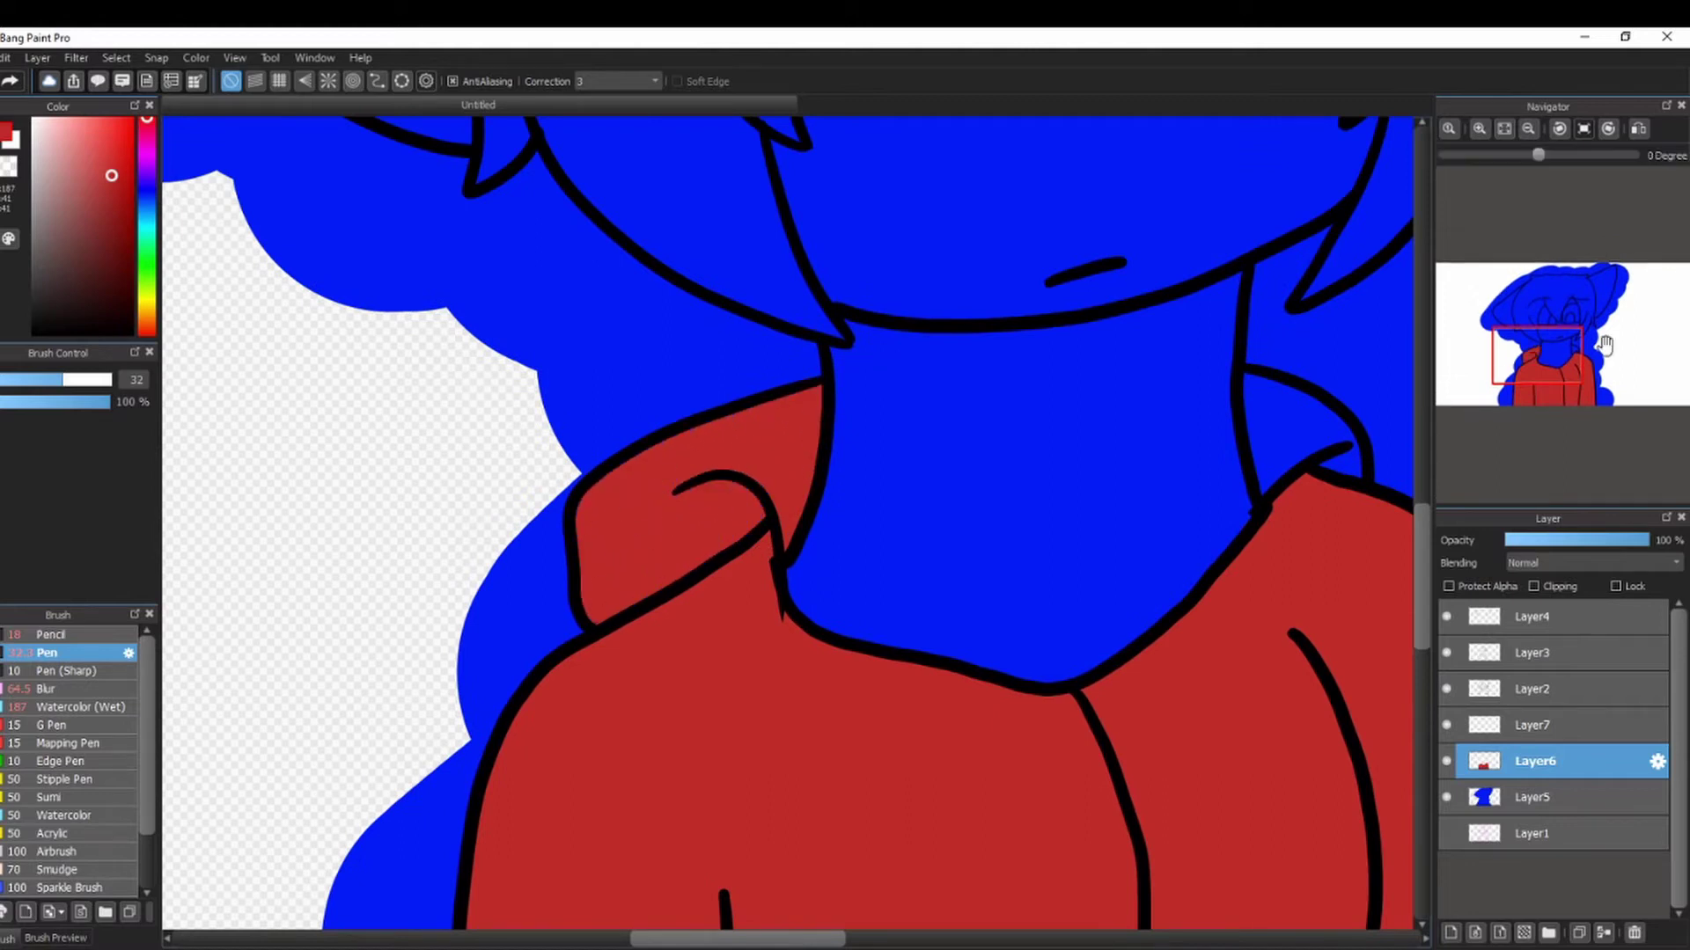
left_click_drag(1536, 344, 1570, 331)
left_click_drag(813, 656, 796, 578)
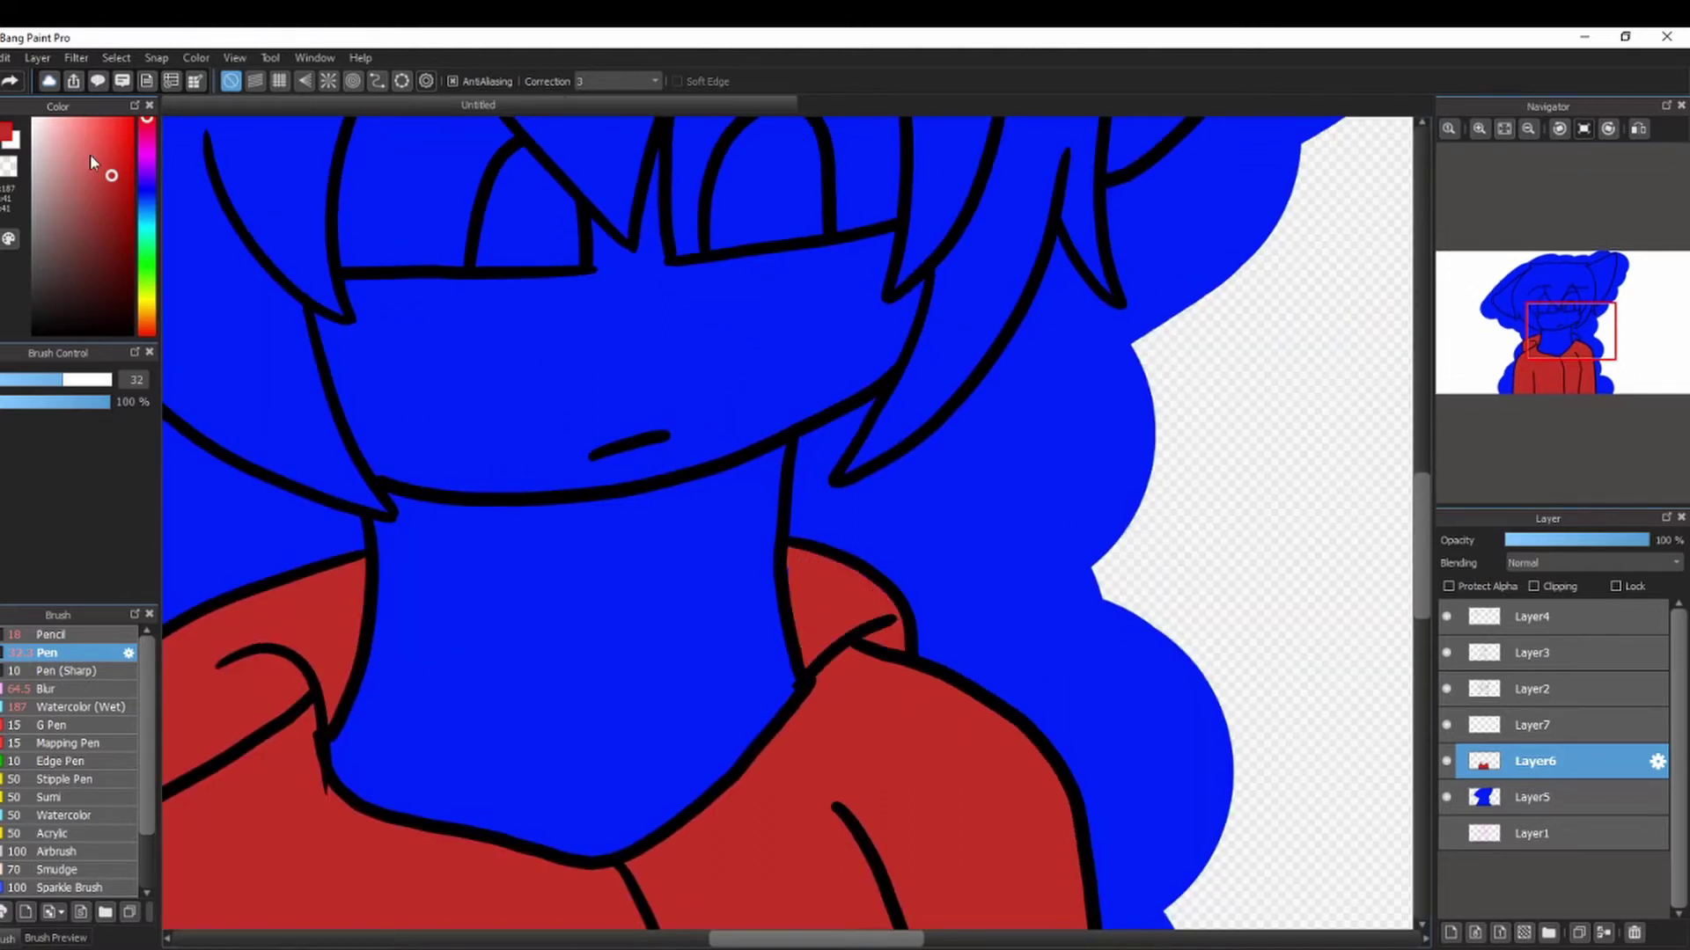
Choose a pale yellow skin tone and move Layer7 beneath the hoodie's Layer6.
left_click(147, 307)
left_click(49, 117)
left_click_drag(1556, 727, 1557, 781)
Paint the neck and chin in a very pale cream on Layer7.
left_click(93, 380)
key("ctrl+z")
mouse_move(410, 611)
left_mouse_down()
mouse_move(374, 761)
mouse_move(396, 834)
mouse_move(752, 604)
mouse_move(676, 398)
mouse_move(440, 556)
left_mouse_up()
left_click(40, 118)
left_click(84, 381)
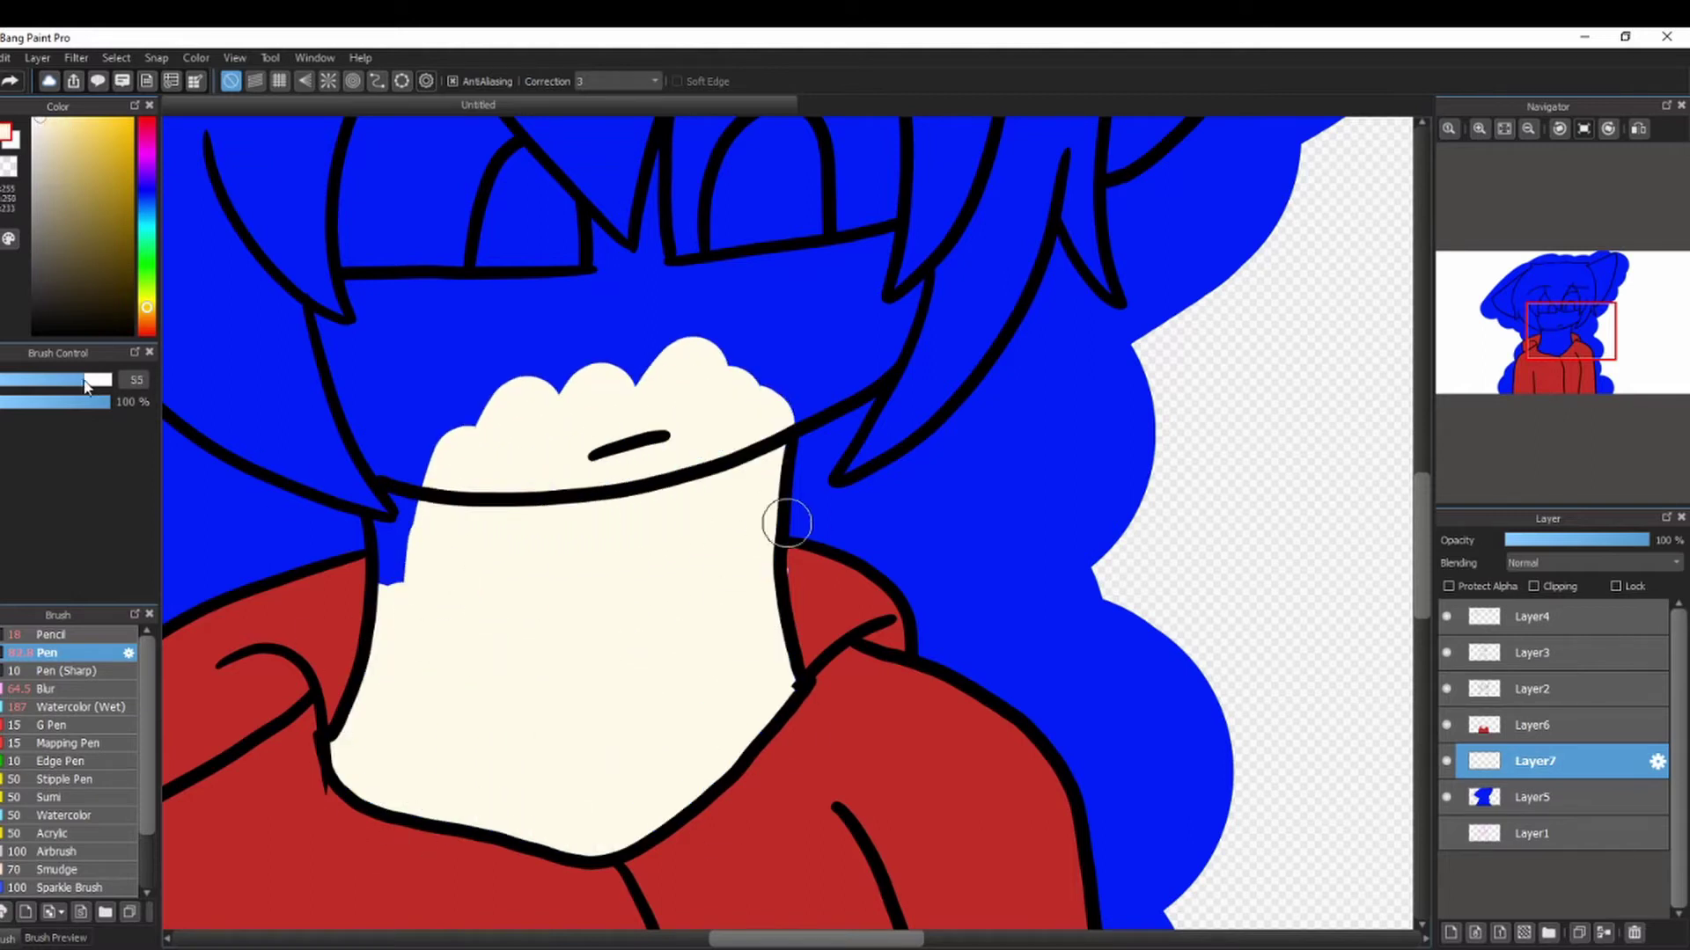
key("b")
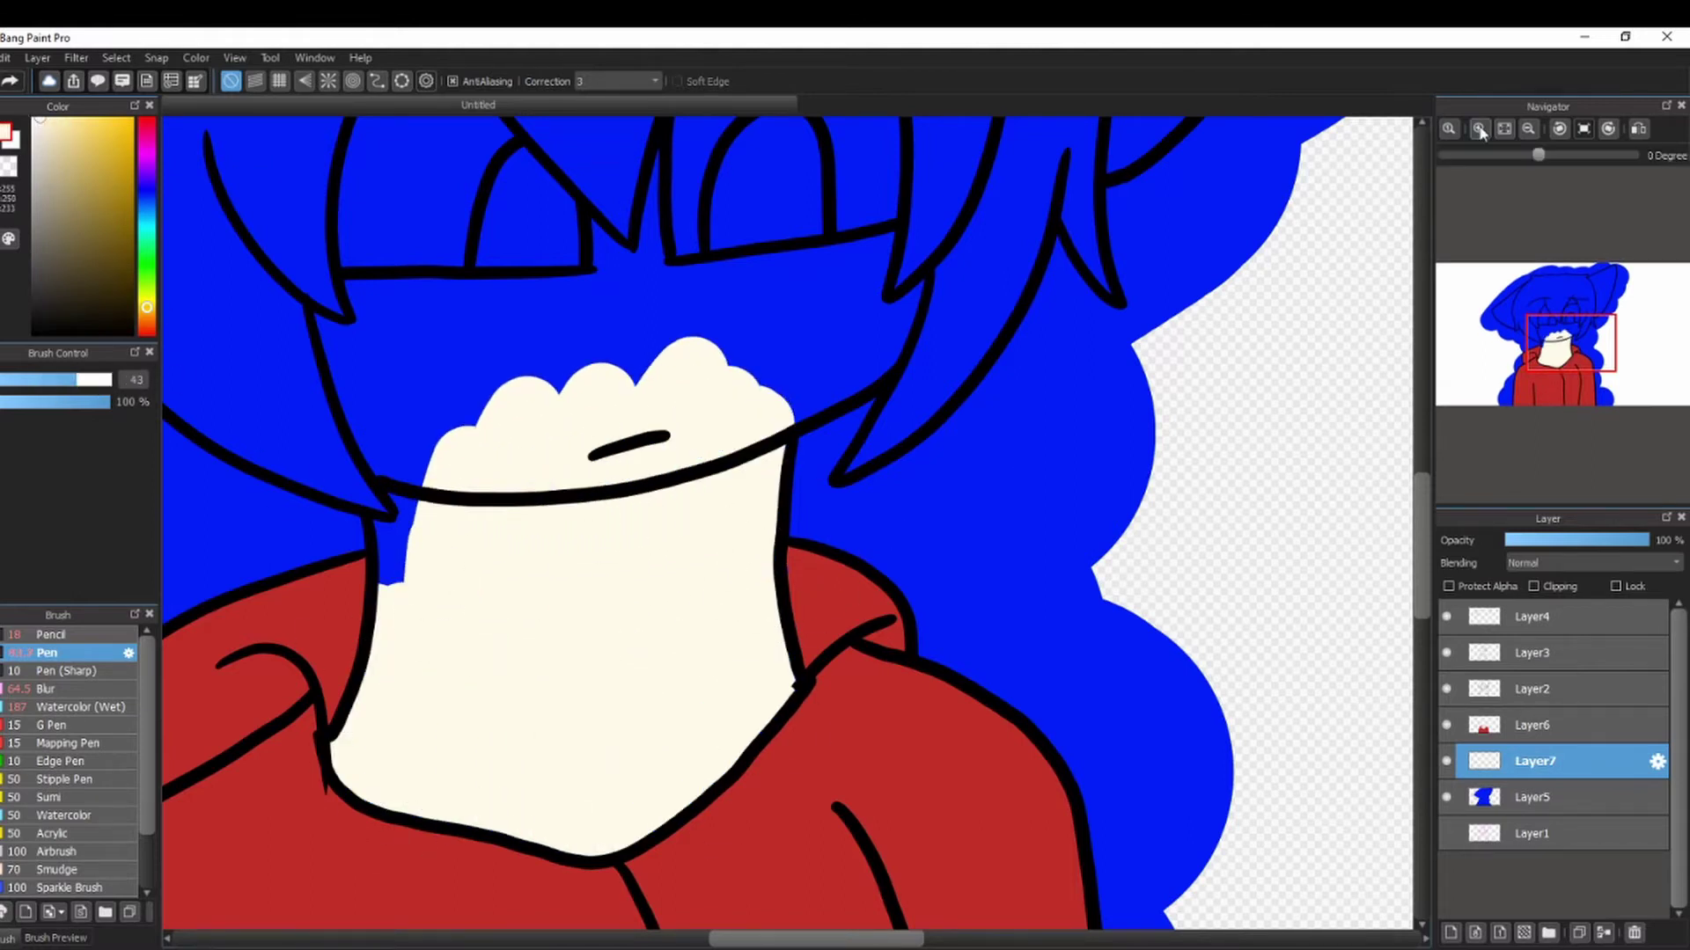
Fill the remaining face with cream up to the eyes, including the gap between them, using a smaller brush.
left_click(1479, 129)
left_click(1548, 340)
left_click_drag(650, 626, 602, 380)
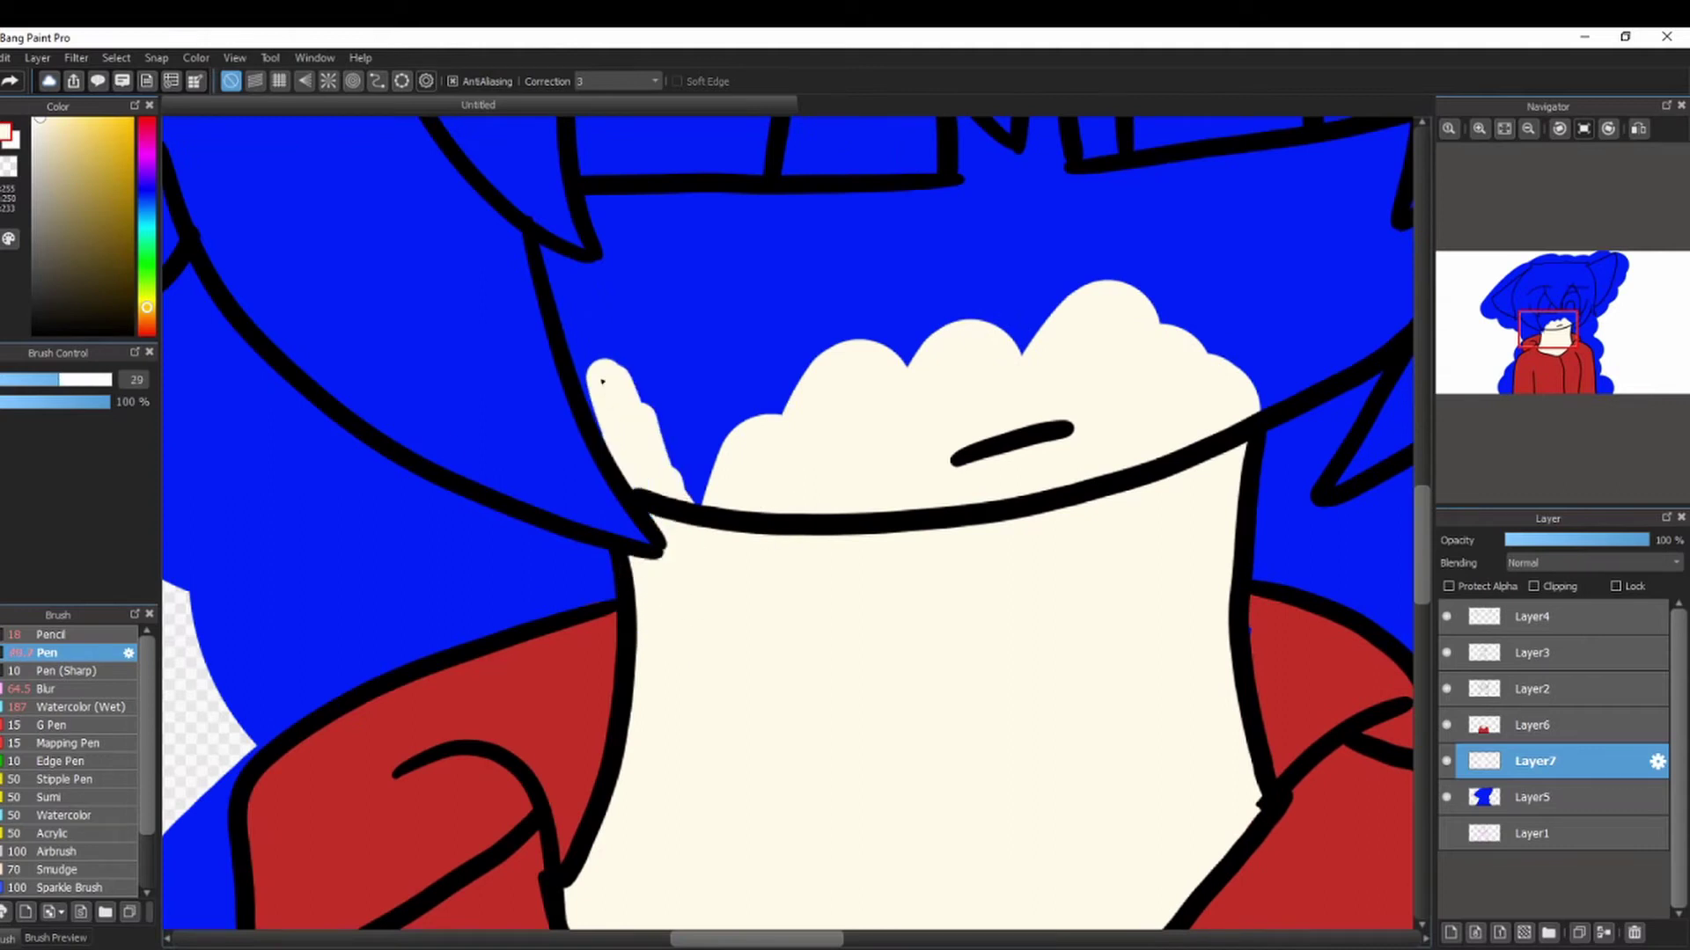
mouse_move(601, 201)
left_mouse_down()
mouse_move(705, 494)
mouse_move(787, 442)
left_mouse_up()
left_click_drag(1548, 330, 1553, 312)
mouse_move(944, 333)
left_mouse_down()
mouse_move(957, 531)
mouse_move(853, 430)
mouse_move(783, 634)
left_mouse_up()
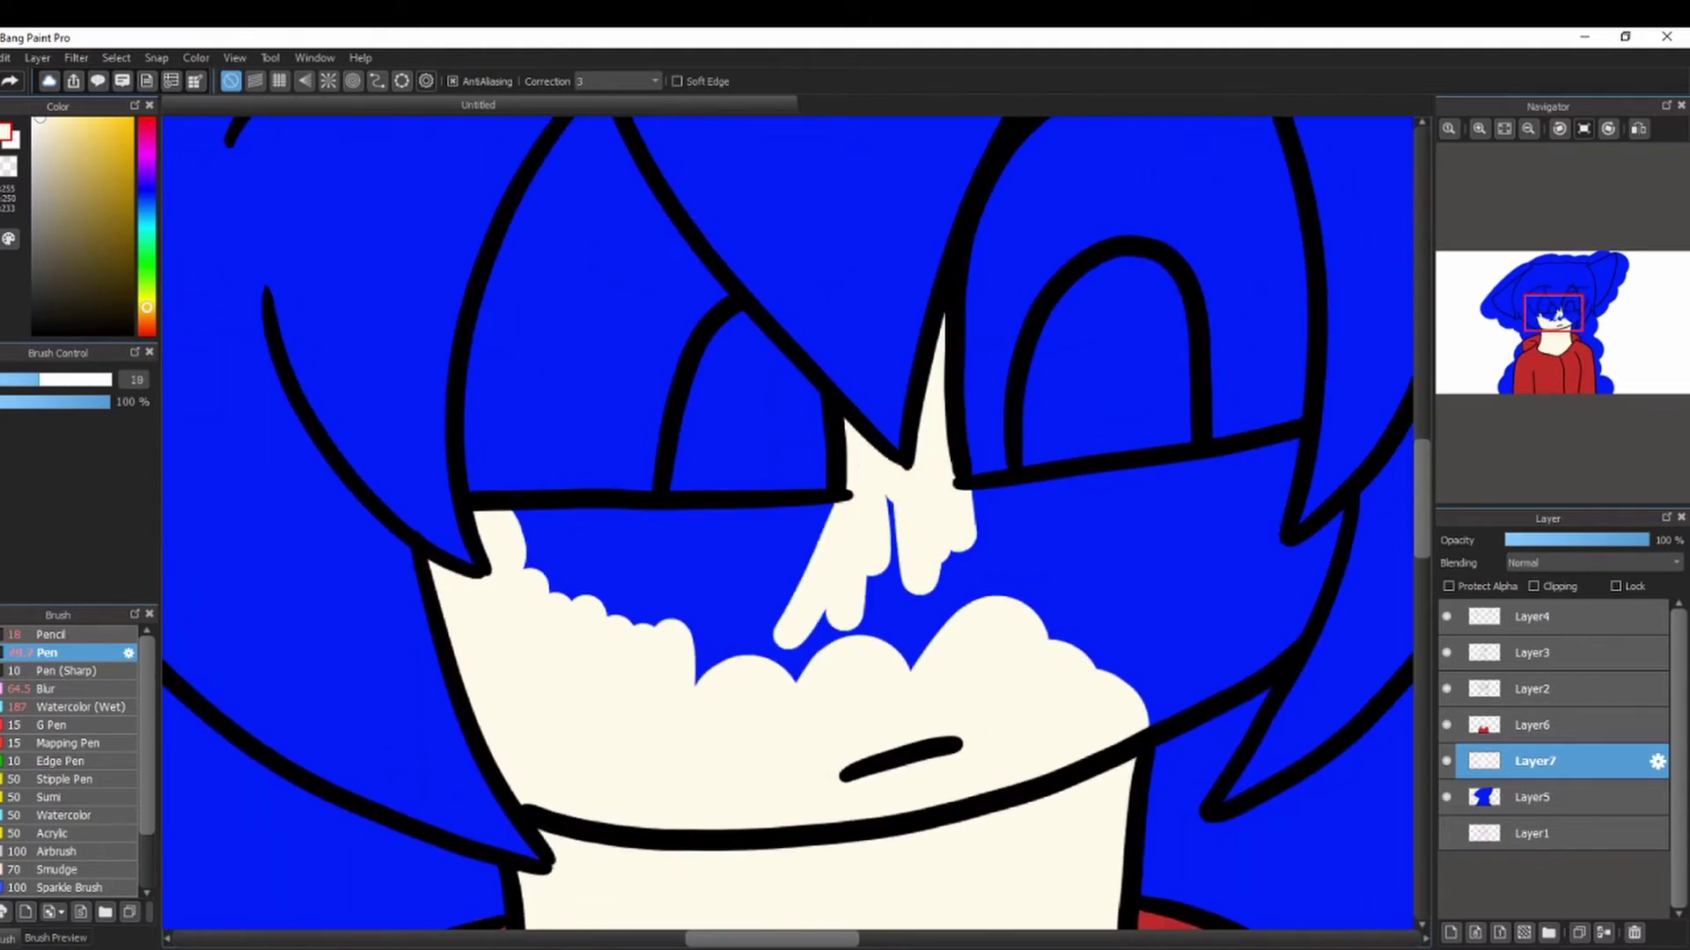
mouse_move(718, 518)
left_mouse_down()
mouse_move(830, 539)
mouse_move(1047, 630)
mouse_move(1000, 513)
mouse_move(1029, 601)
mouse_move(1249, 660)
mouse_move(1329, 532)
mouse_move(1101, 483)
mouse_move(1230, 572)
left_mouse_up()
left_click_drag(1556, 310, 1544, 313)
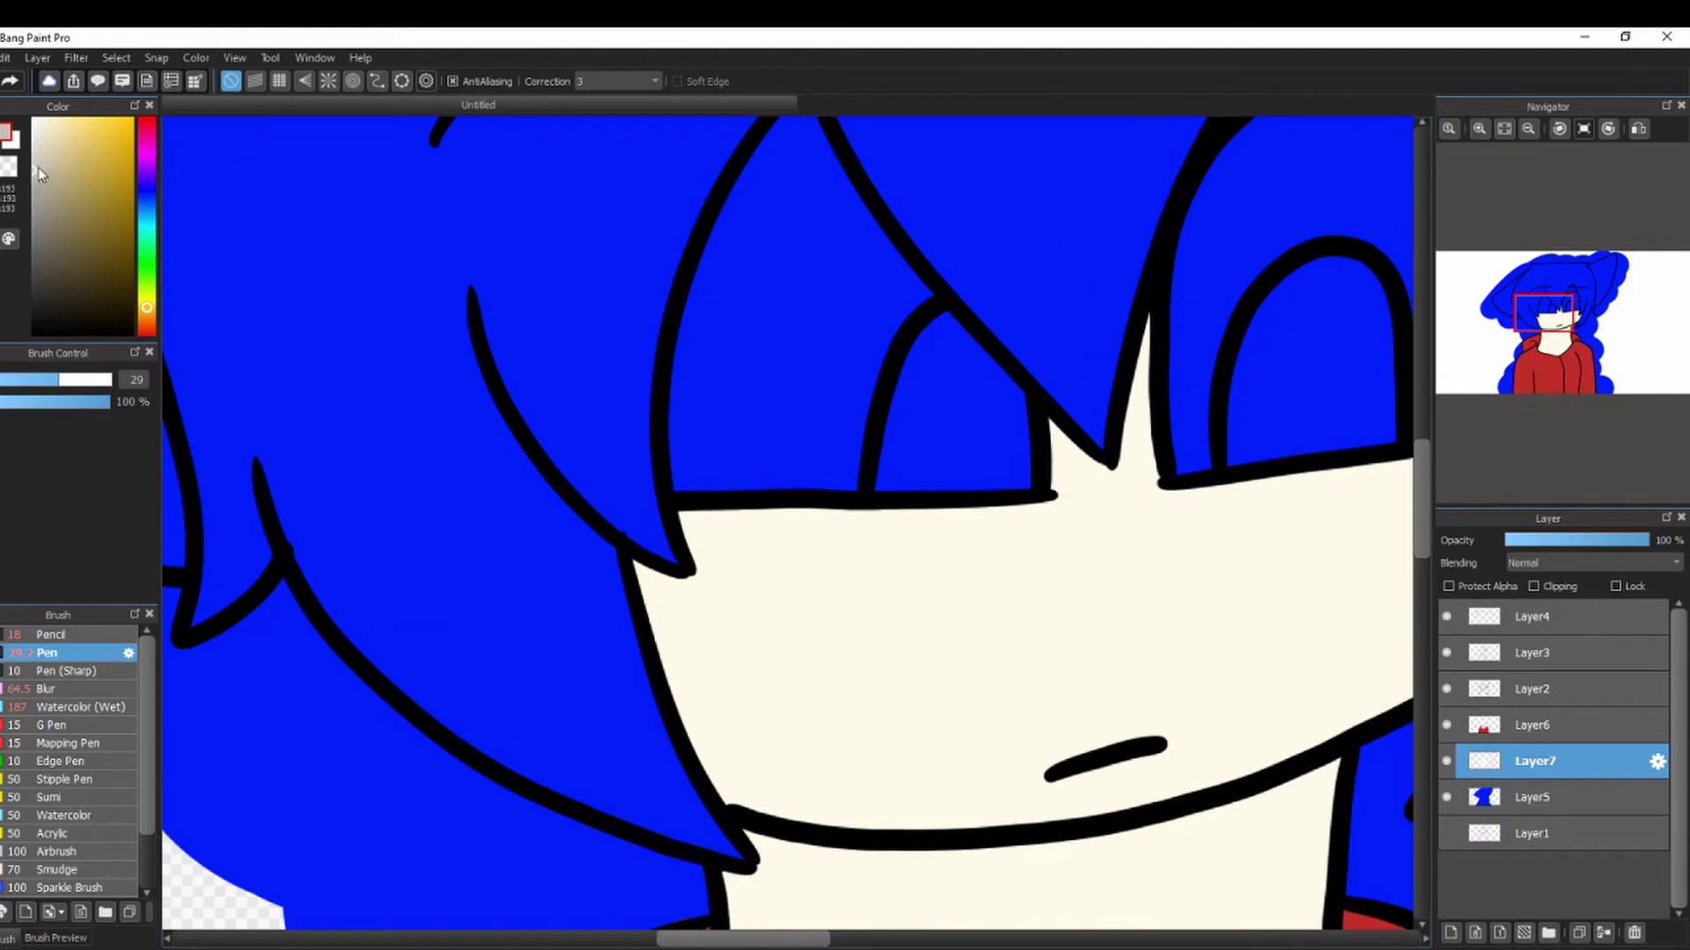
Rename the cream layer as Skin and the red layer as Clothes.
left_click(1655, 764)
type("Skin")
key("Return")
left_click(1660, 727)
type("Clothes")
key("Return")
Add a new layer above Clothes and name it Hair.
left_click(1450, 932)
left_click(1658, 725)
type("Hair")
key("Return")
Add two more layers above Hair and name them Eyes and Ears.
left_click(1450, 933)
left_click(1450, 932)
left_click(1657, 761)
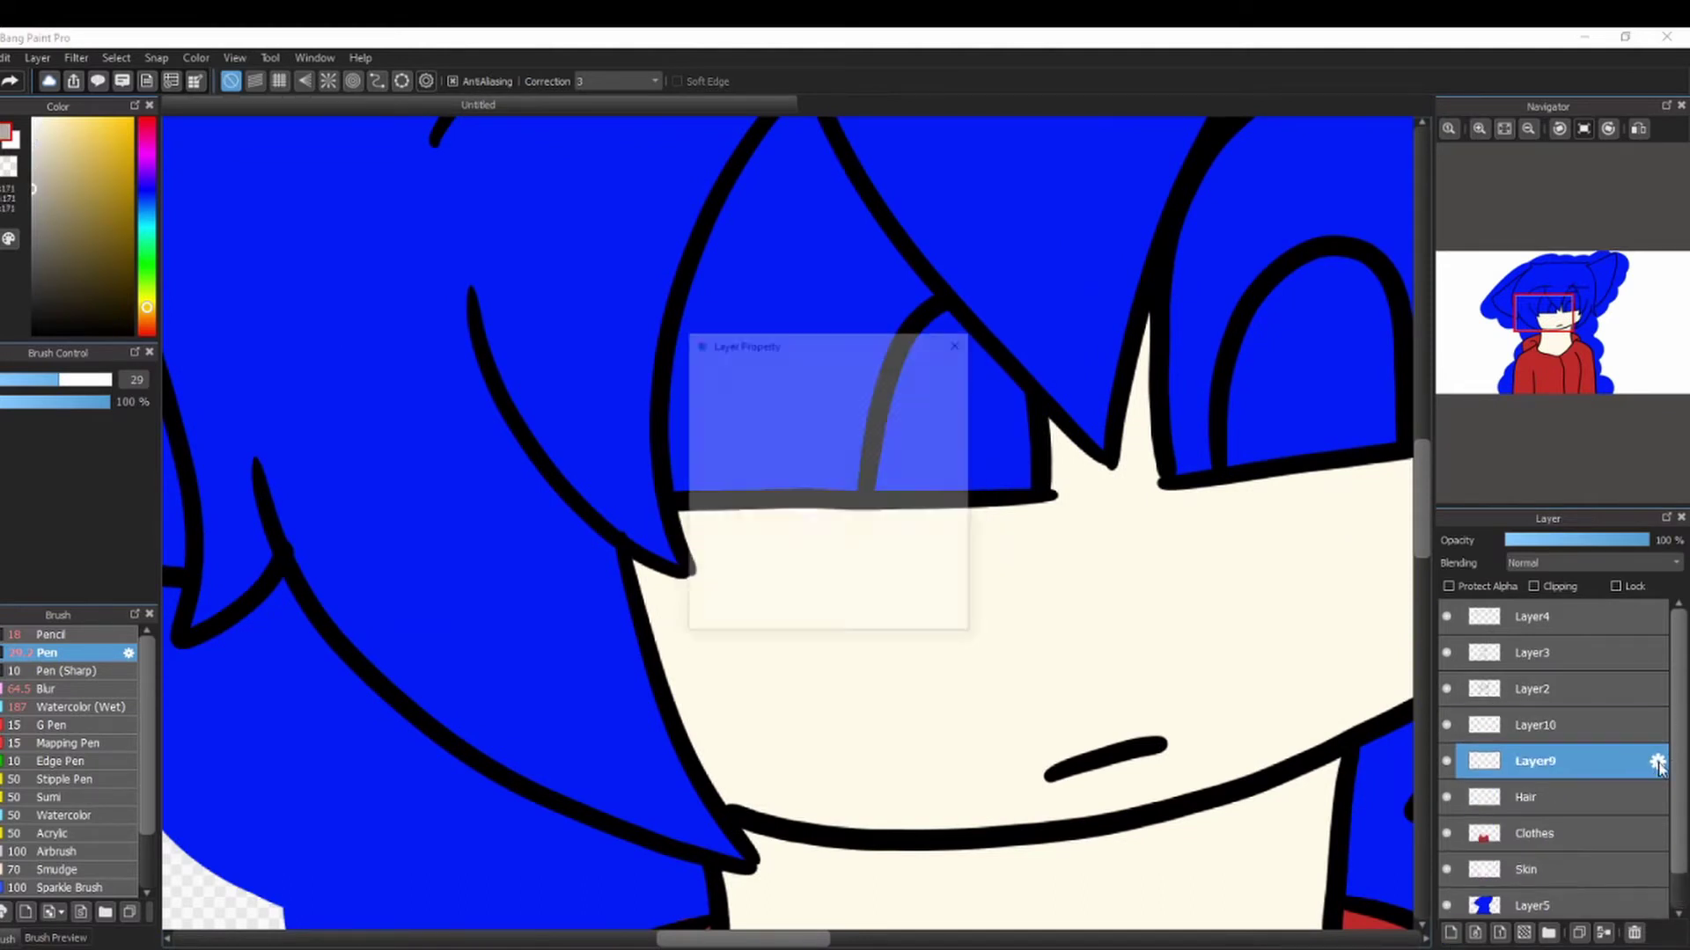
type("Eyes")
key("Return")
On the Hair layer, paint the left side locks grey, up to the strand beside the left eye.
left_click(1568, 798)
mouse_move(291, 387)
left_mouse_down()
mouse_move(422, 633)
mouse_move(563, 766)
mouse_move(695, 824)
left_mouse_up()
mouse_move(594, 660)
left_mouse_down()
mouse_move(668, 780)
mouse_move(519, 380)
mouse_move(592, 763)
left_mouse_up()
left_click_drag(1525, 317, 1510, 307)
mouse_move(528, 814)
left_mouse_down()
mouse_move(528, 720)
mouse_move(473, 466)
mouse_move(591, 603)
left_mouse_up()
left_click(91, 380)
left_click_drag(572, 519, 550, 518)
left_click_drag(528, 405, 872, 521)
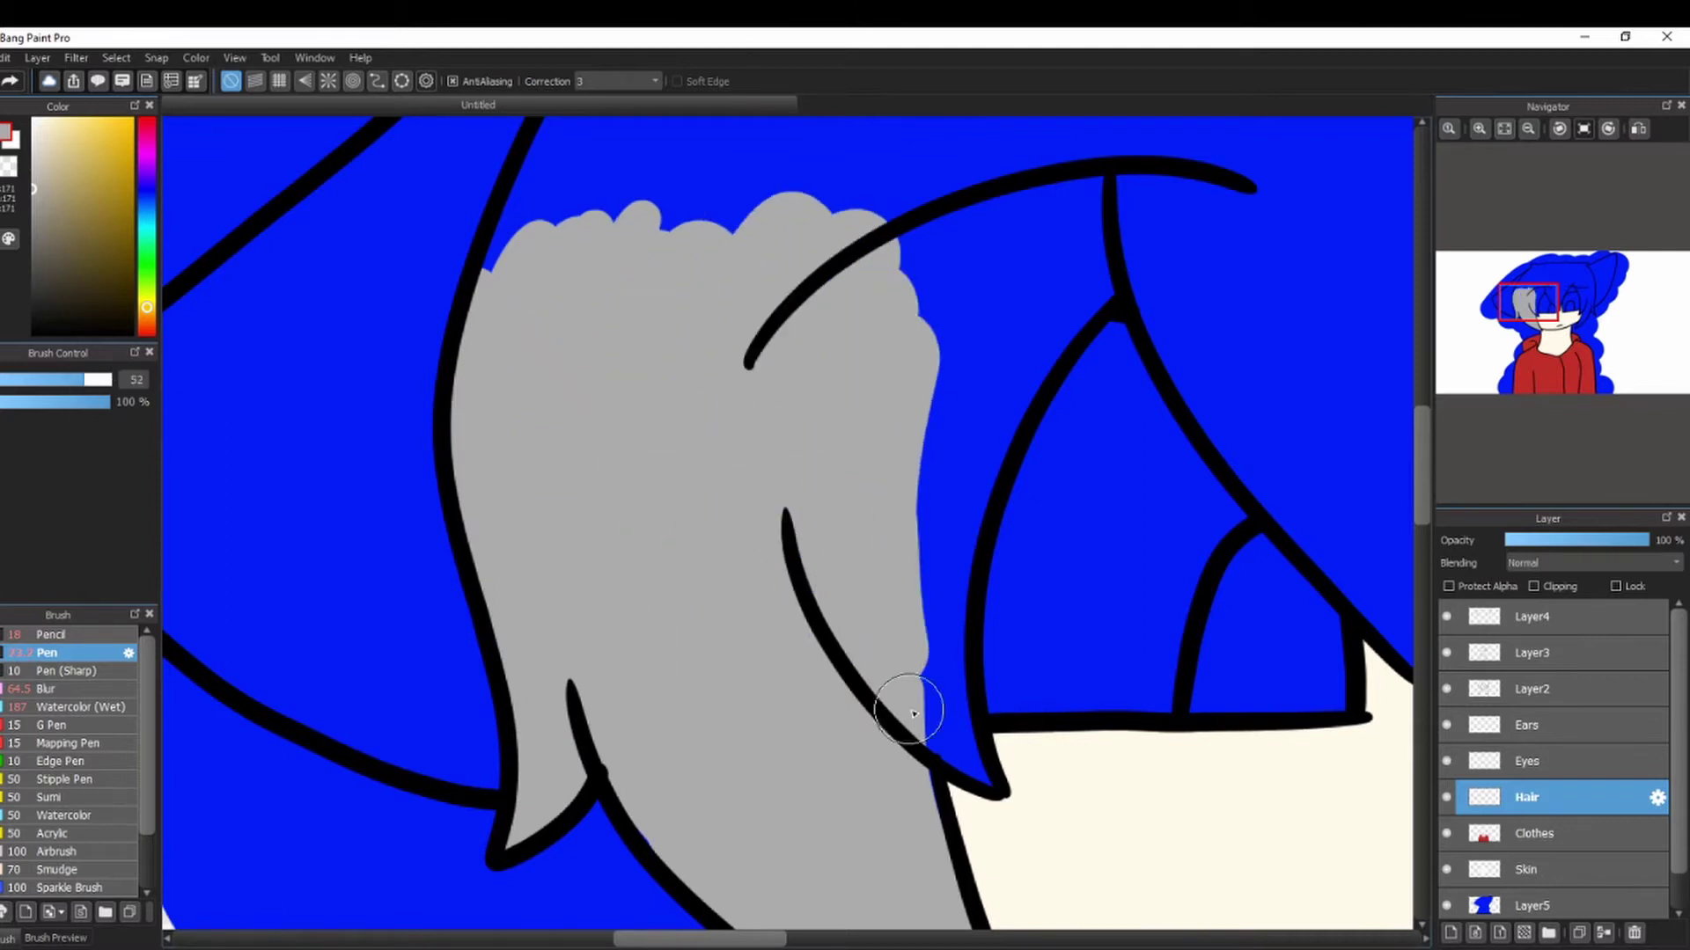
mouse_move(949, 744)
left_mouse_down()
mouse_move(935, 528)
mouse_move(795, 434)
mouse_move(647, 198)
left_mouse_up()
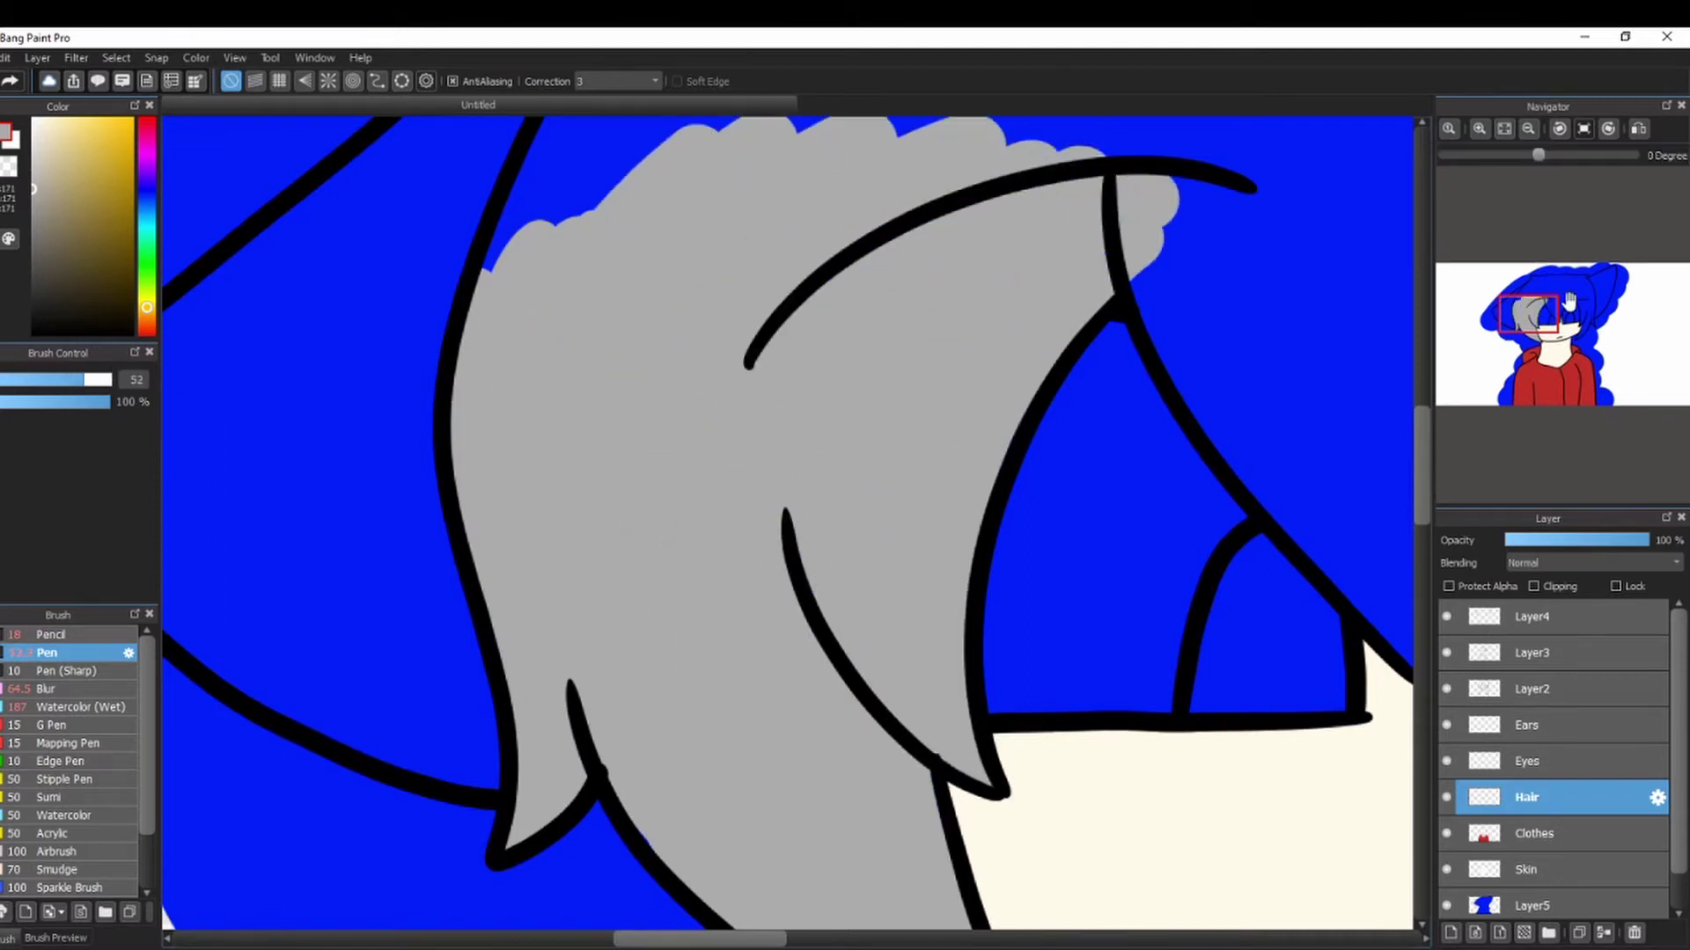
Fill the upper left of the hair and the central fringe between the eyes with grey.
left_click_drag(1531, 297, 1539, 280)
mouse_move(911, 686)
left_mouse_down()
mouse_move(1091, 180)
mouse_move(693, 226)
mouse_move(547, 340)
mouse_move(679, 287)
mouse_move(773, 635)
mouse_move(1038, 528)
left_mouse_up()
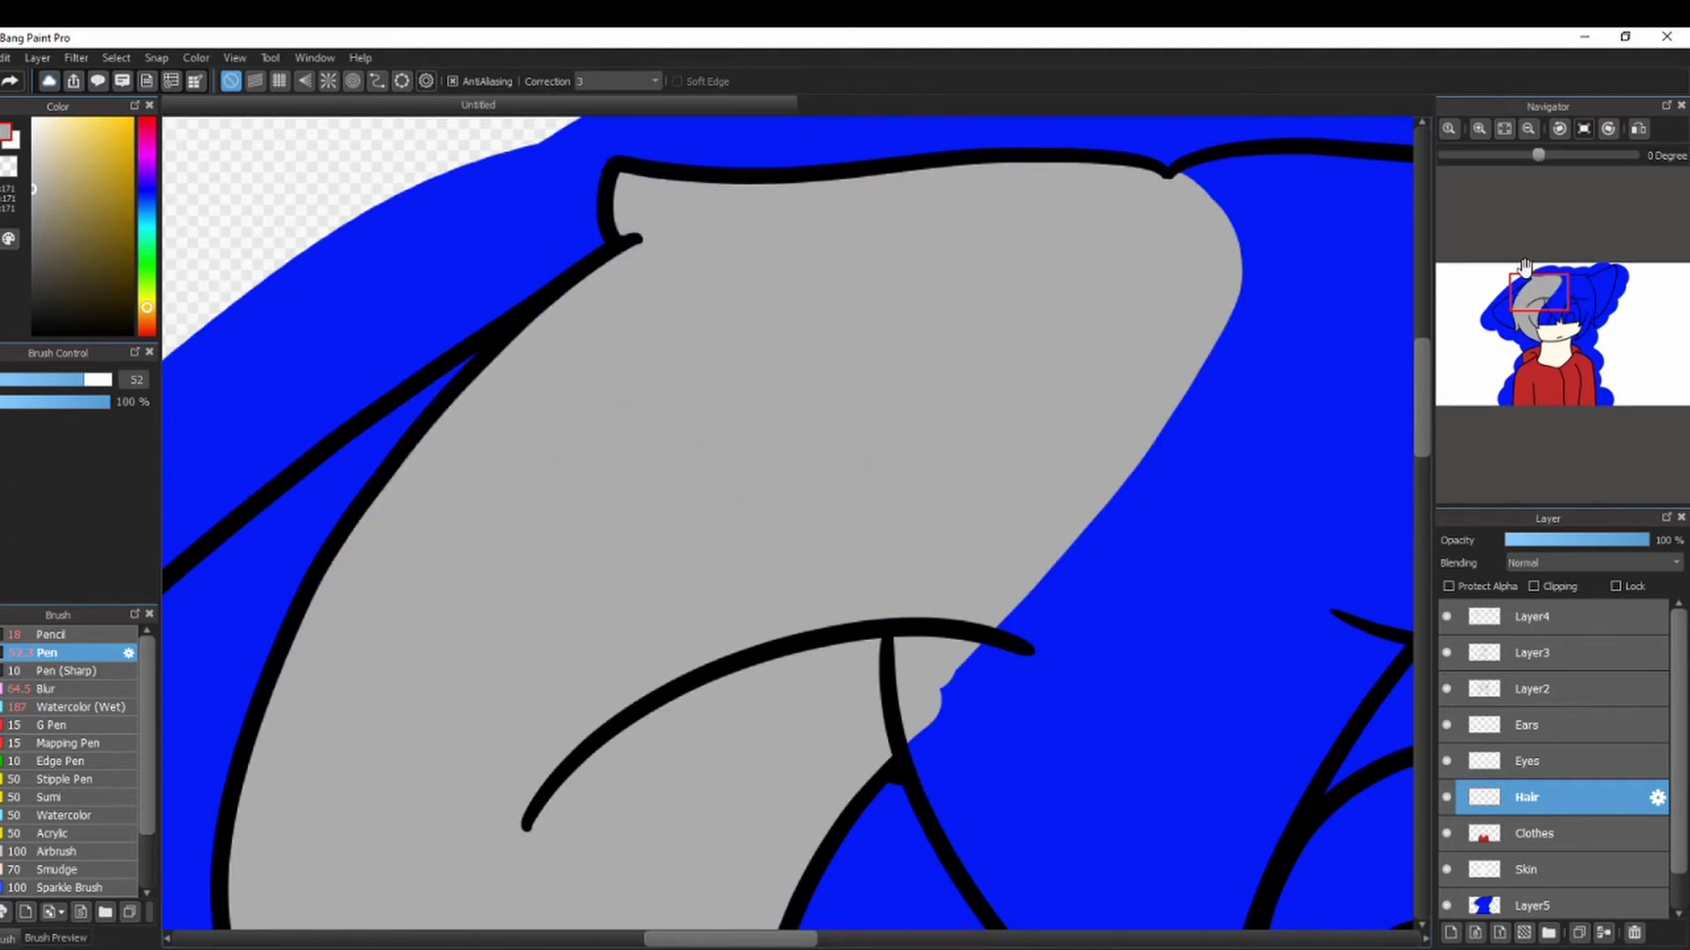
left_click_drag(1539, 292, 1555, 311)
left_click(69, 380)
mouse_move(648, 471)
left_mouse_down()
mouse_move(584, 317)
mouse_move(773, 609)
left_mouse_up()
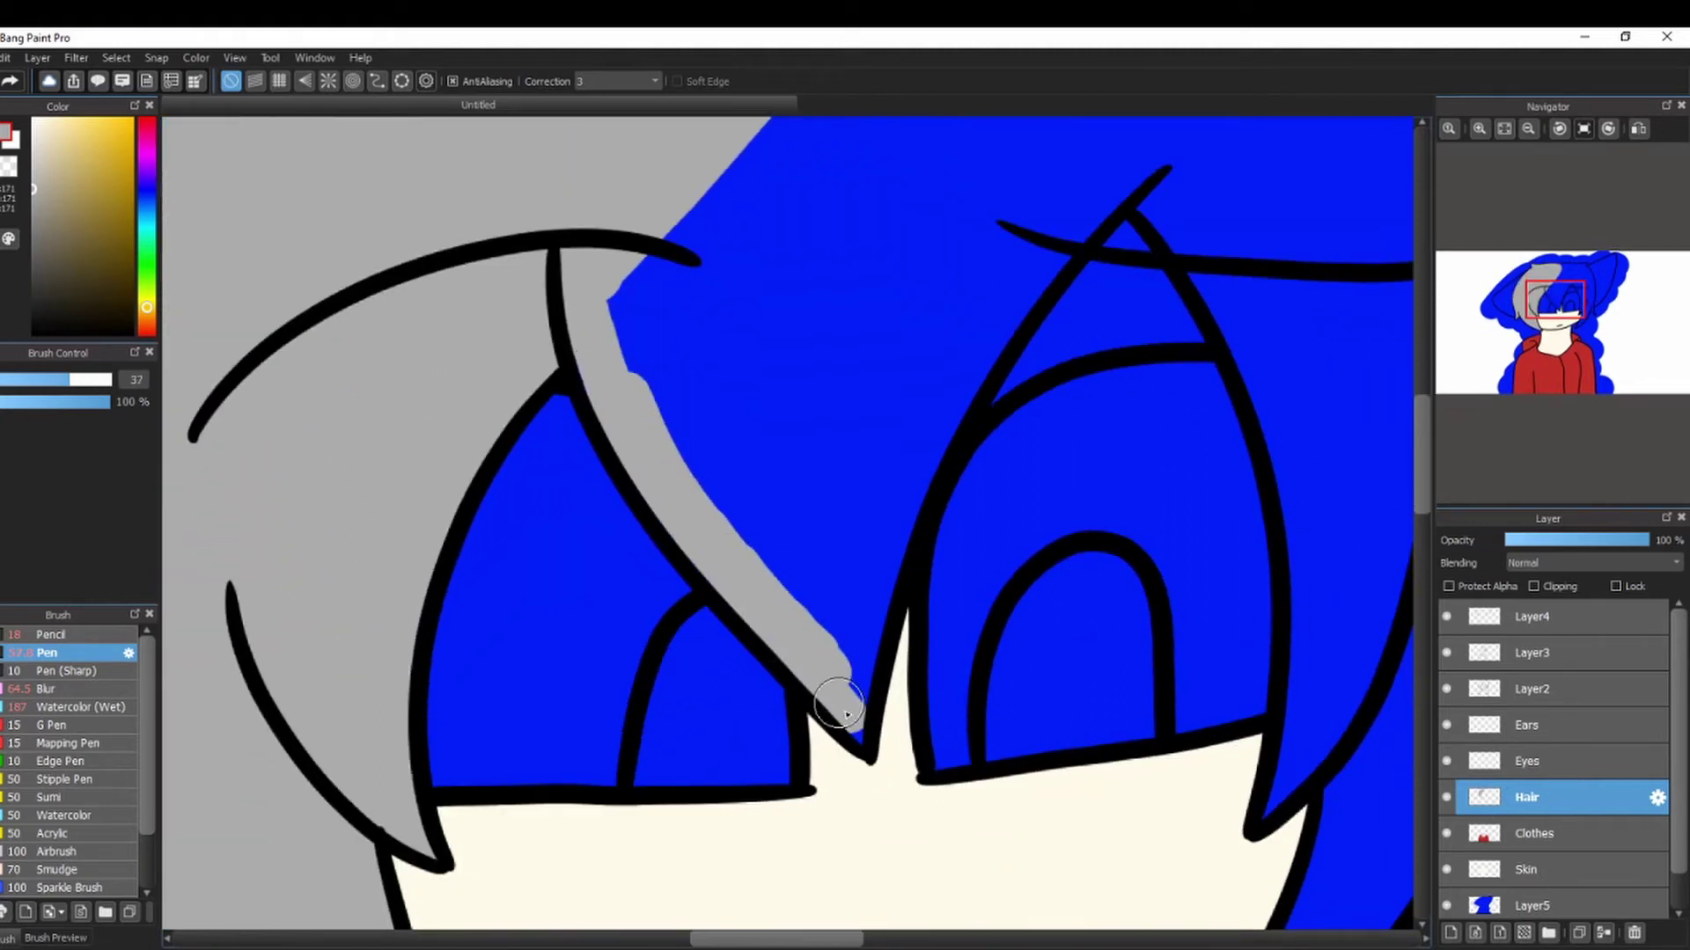
mouse_move(838, 704)
left_mouse_down()
mouse_move(977, 357)
mouse_move(783, 607)
mouse_move(696, 220)
mouse_move(841, 339)
mouse_move(946, 186)
left_mouse_up()
Fill the upper right of the hair and the right side locks with grey down to their tips.
left_click(1569, 288)
mouse_move(1097, 331)
left_mouse_down()
mouse_move(1143, 273)
mouse_move(652, 284)
left_mouse_up()
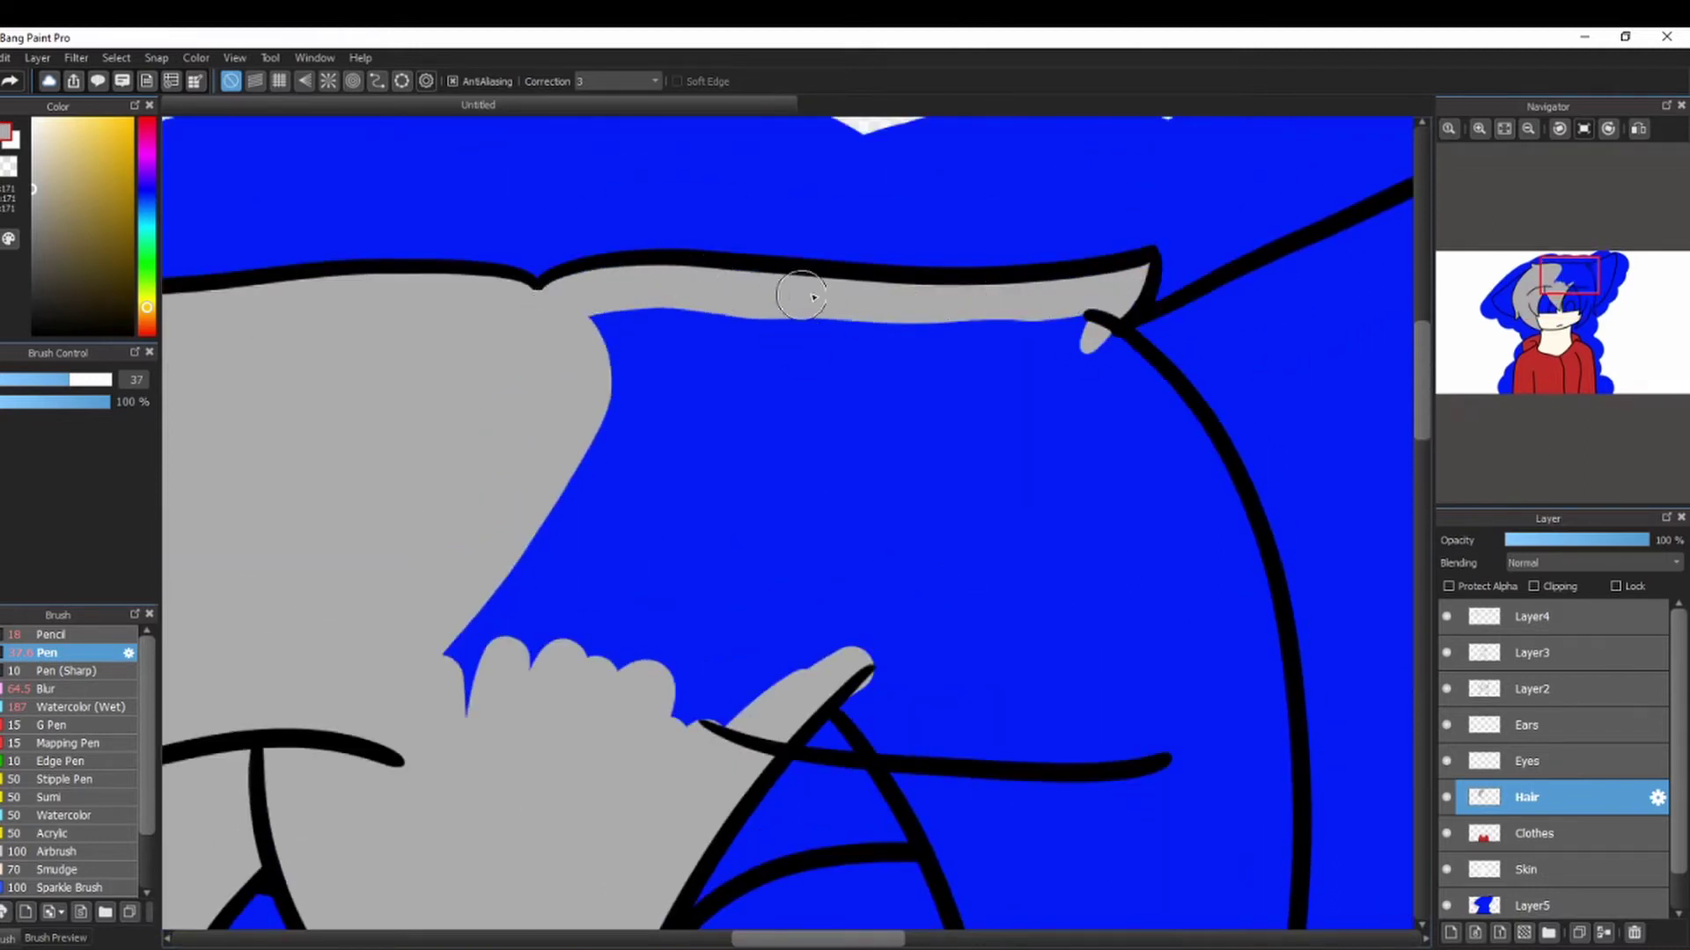
mouse_move(1092, 344)
left_mouse_down()
mouse_move(1170, 433)
mouse_move(1218, 860)
mouse_move(879, 709)
mouse_move(1012, 722)
mouse_move(1226, 645)
mouse_move(713, 405)
mouse_move(750, 705)
mouse_move(1068, 564)
mouse_move(929, 400)
mouse_move(521, 378)
left_mouse_up()
left_click_drag(1569, 277, 1580, 307)
mouse_move(759, 271)
left_mouse_down()
mouse_move(794, 488)
mouse_move(748, 655)
mouse_move(781, 792)
mouse_move(748, 871)
mouse_move(1034, 323)
mouse_move(1022, 580)
mouse_move(841, 461)
mouse_move(863, 698)
left_mouse_up()
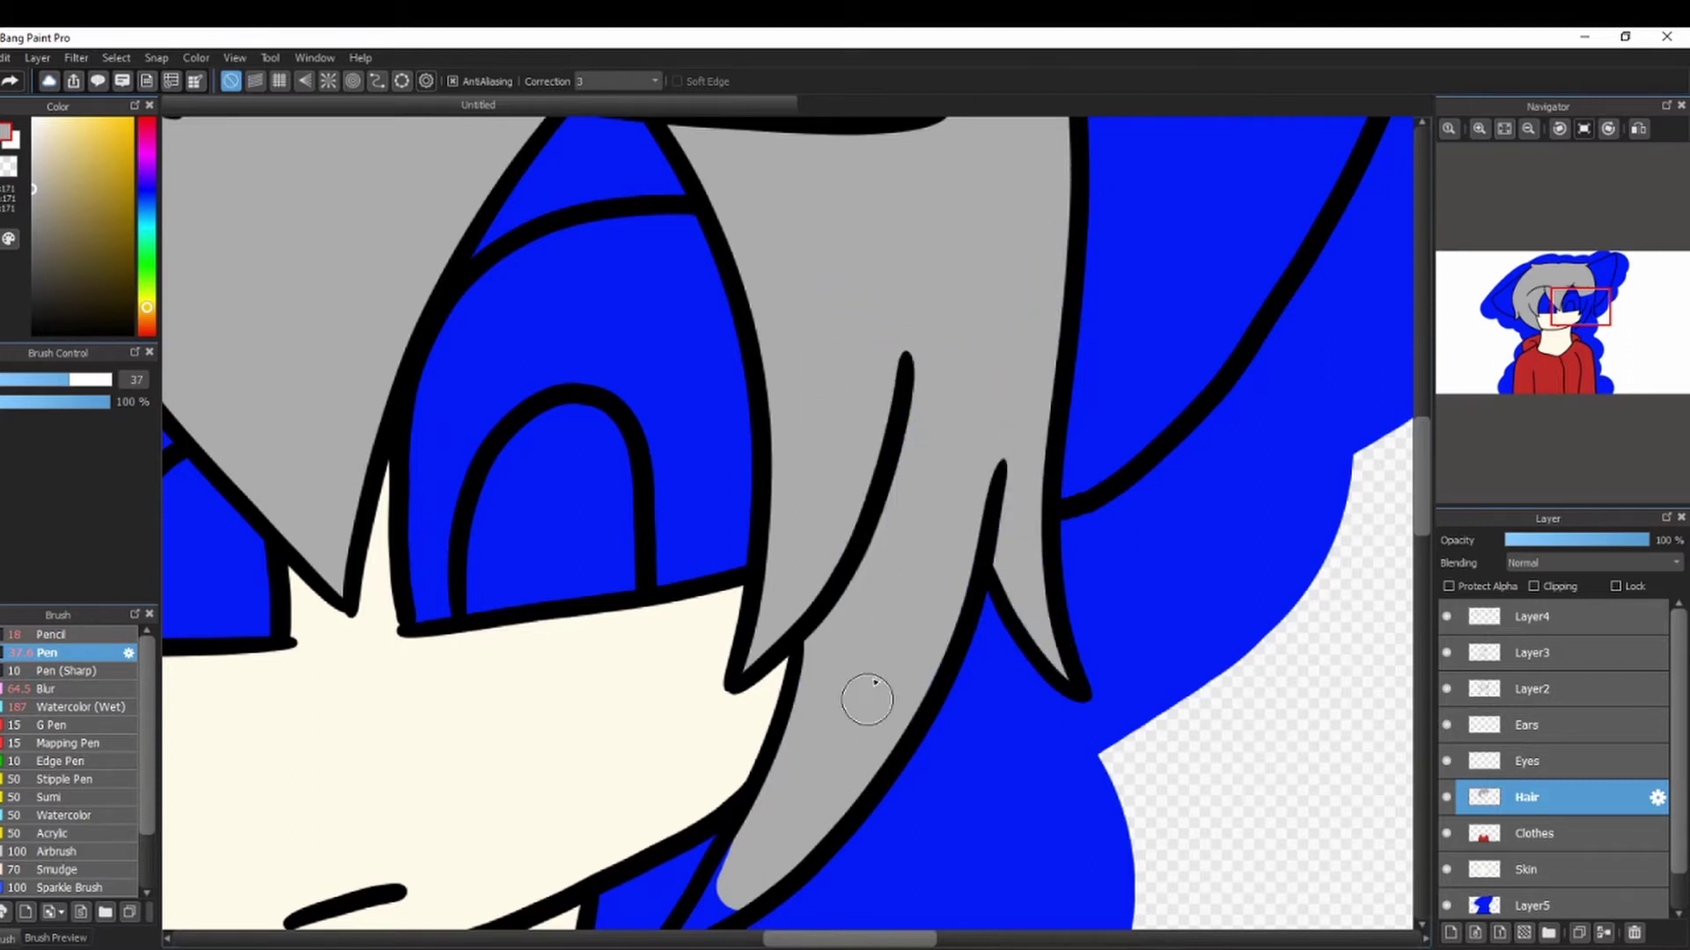
scroll(752, 601, "down", 3)
left_click_drag(828, 538, 1253, 796)
On the Eyes layer, paint the whites of both eyes white around the irises.
left_click(1529, 761)
left_click(33, 119)
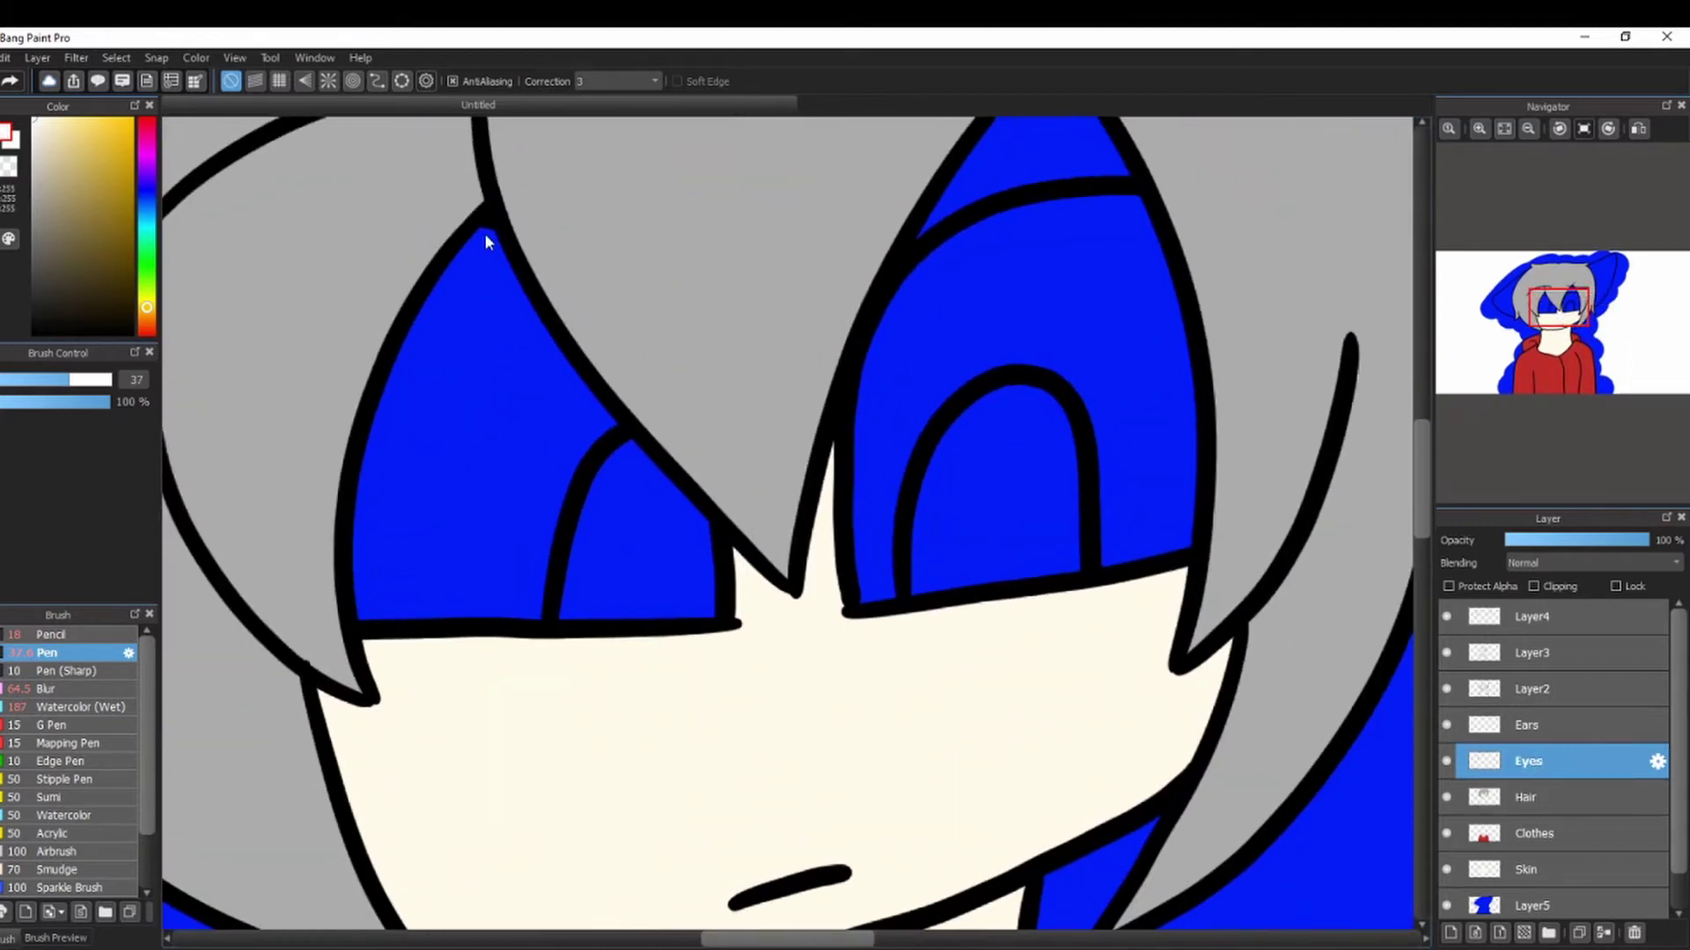
mouse_move(604, 424)
left_mouse_down()
mouse_move(531, 587)
mouse_move(384, 470)
mouse_move(566, 378)
mouse_move(417, 576)
left_mouse_up()
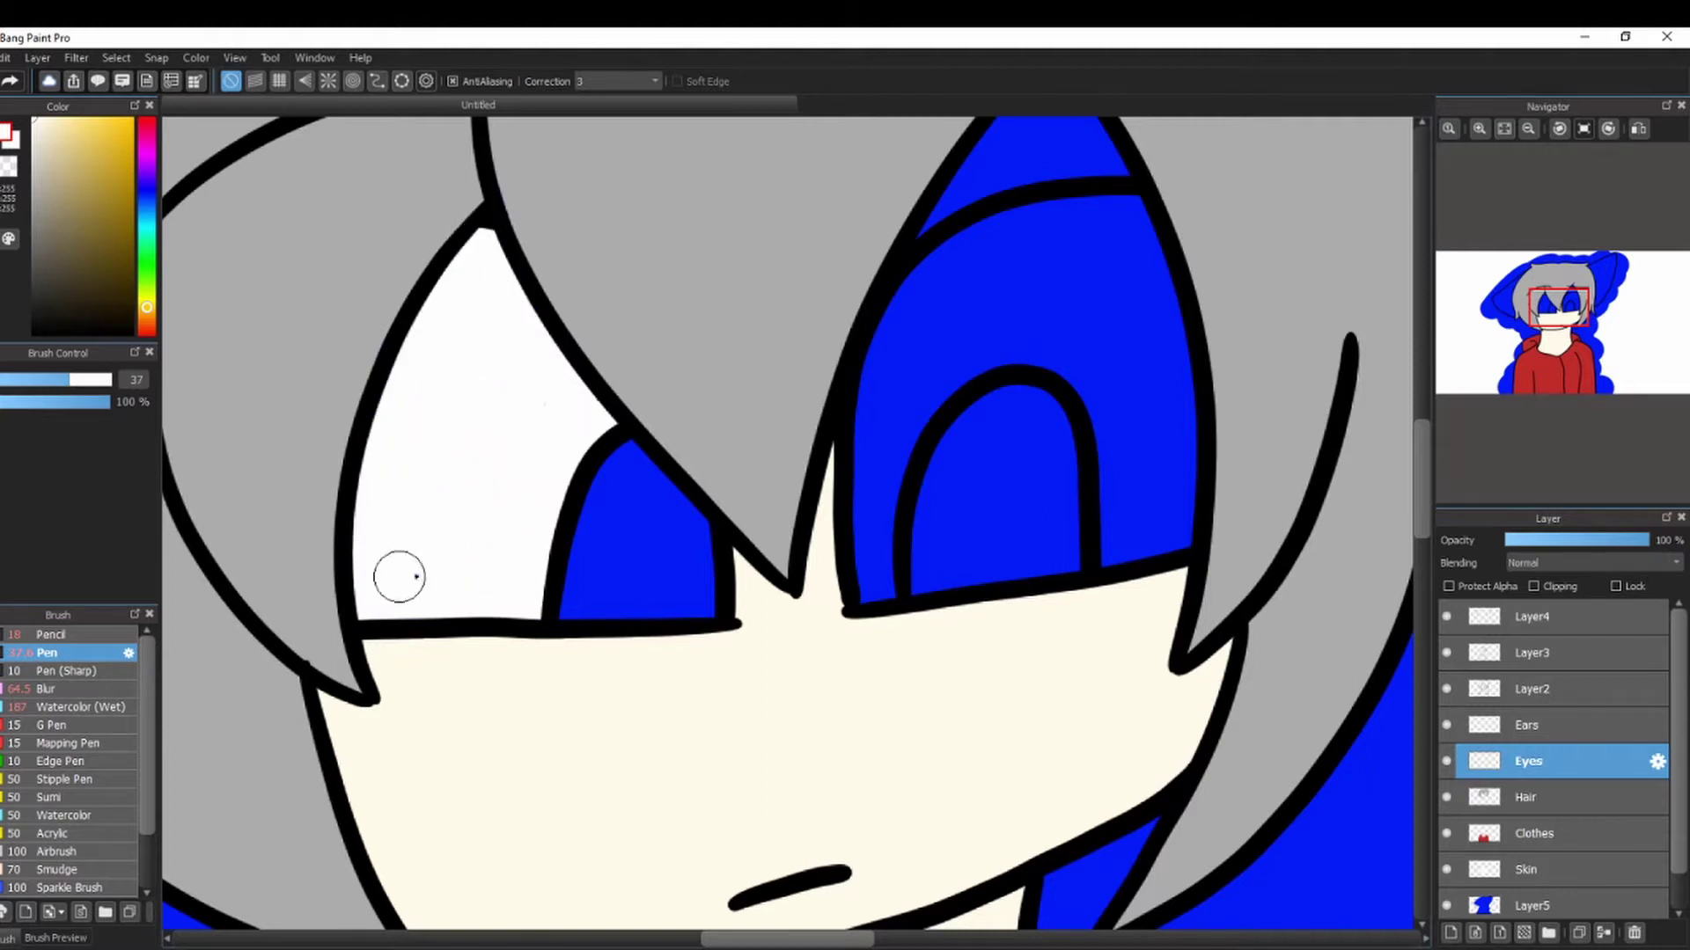
mouse_move(875, 582)
left_mouse_down()
mouse_move(1064, 219)
mouse_move(1173, 452)
mouse_move(1082, 367)
mouse_move(1090, 247)
mouse_move(1144, 519)
left_mouse_up()
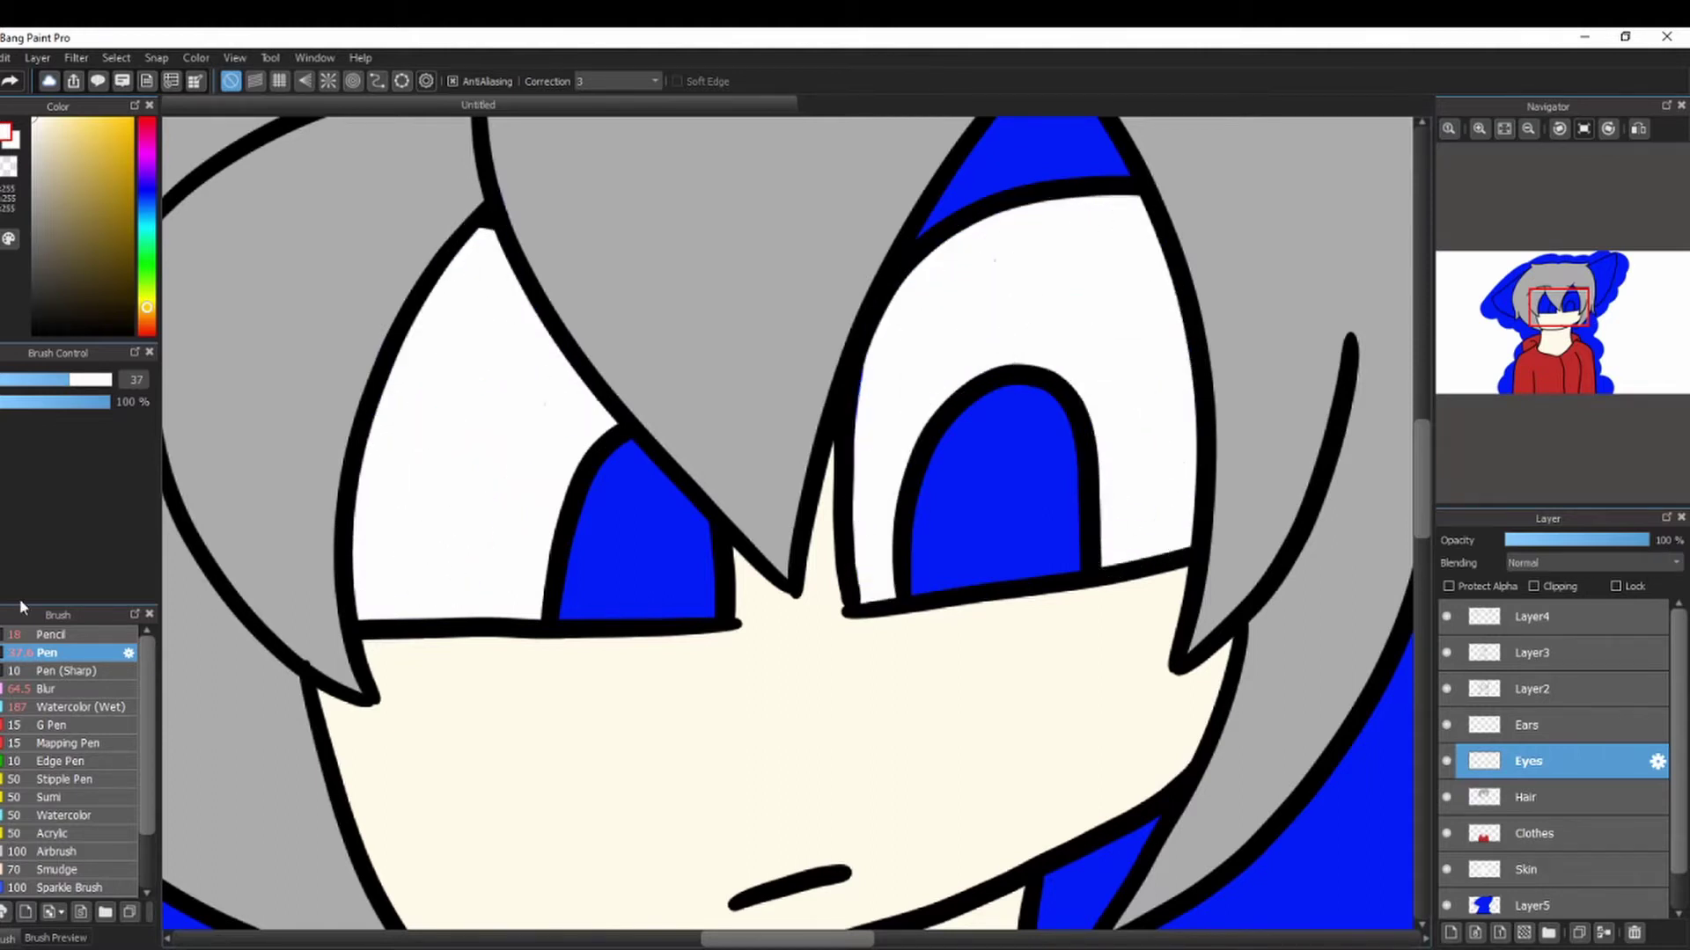
On the Skin layer, fill the small triangular gap above the right eye with the sampled skin colour.
left_click(433, 665, "alt")
left_click(1580, 865)
left_click(1570, 297)
left_click_drag(800, 505, 774, 551)
left_click(1558, 317)
left_click_drag(1558, 317, 1559, 328)
On the Eyes layer, paint both irises brown.
left_click(1531, 762)
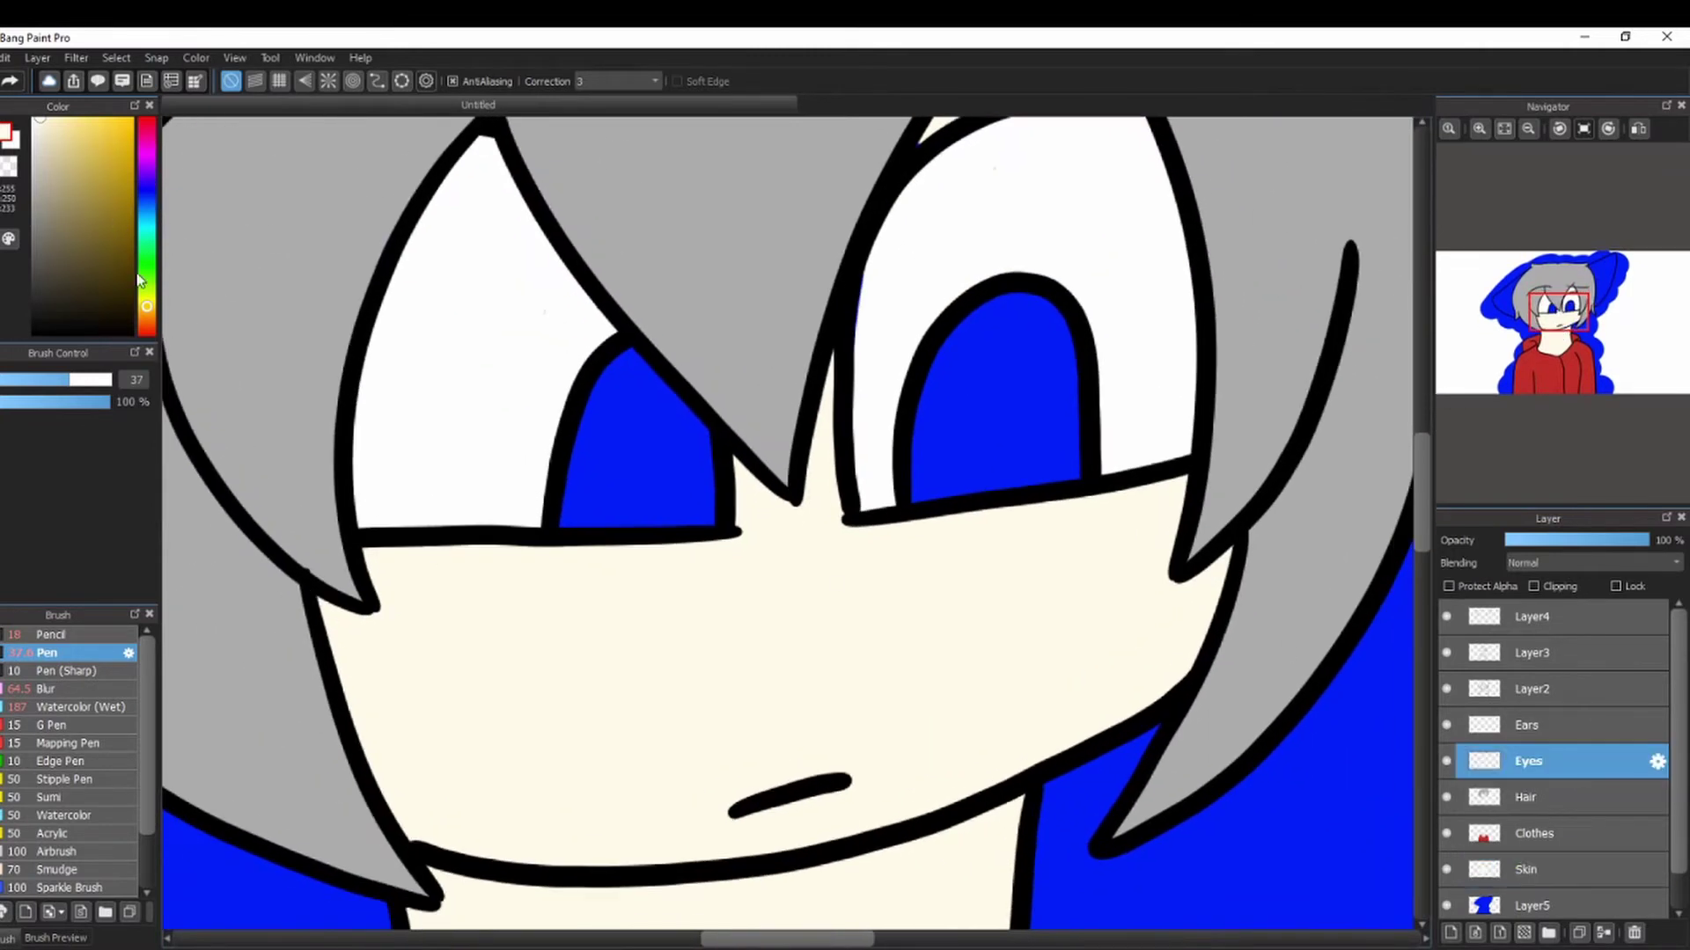
left_click(147, 317)
left_click(132, 249)
mouse_move(633, 421)
left_mouse_down()
mouse_move(588, 519)
mouse_move(665, 420)
left_mouse_up()
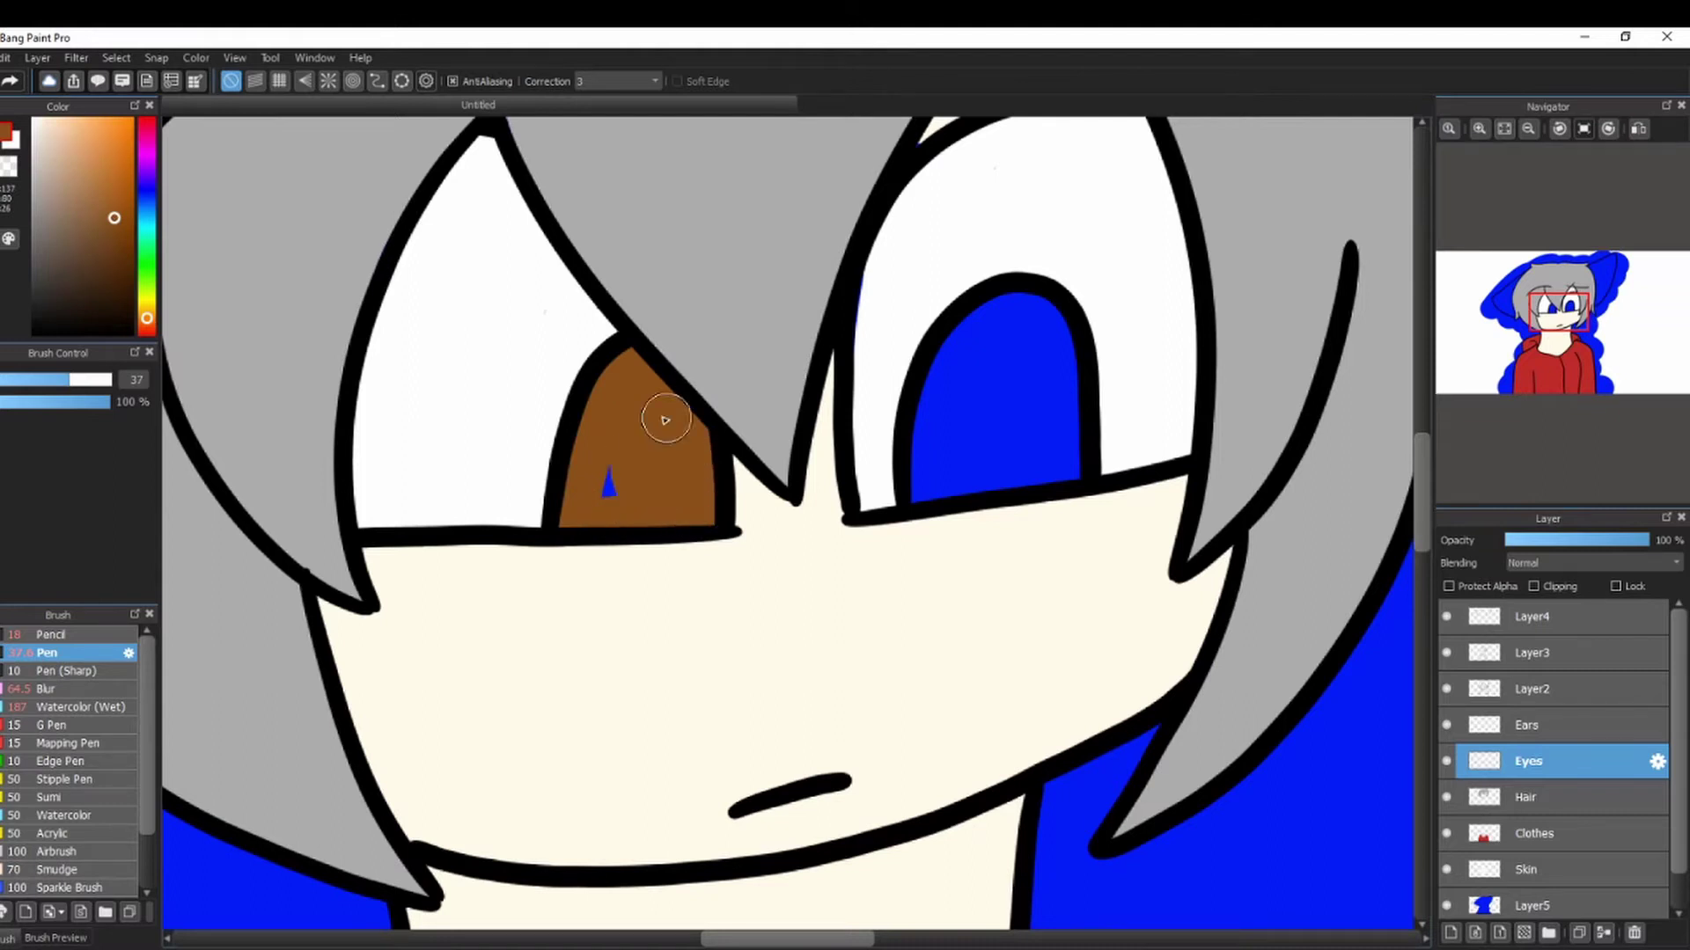
mouse_move(993, 324)
left_mouse_down()
mouse_move(1044, 460)
mouse_move(951, 423)
mouse_move(933, 466)
left_mouse_up()
On the Ears layer, paint the whole left ear purple up to the hair outline.
left_click(1527, 725)
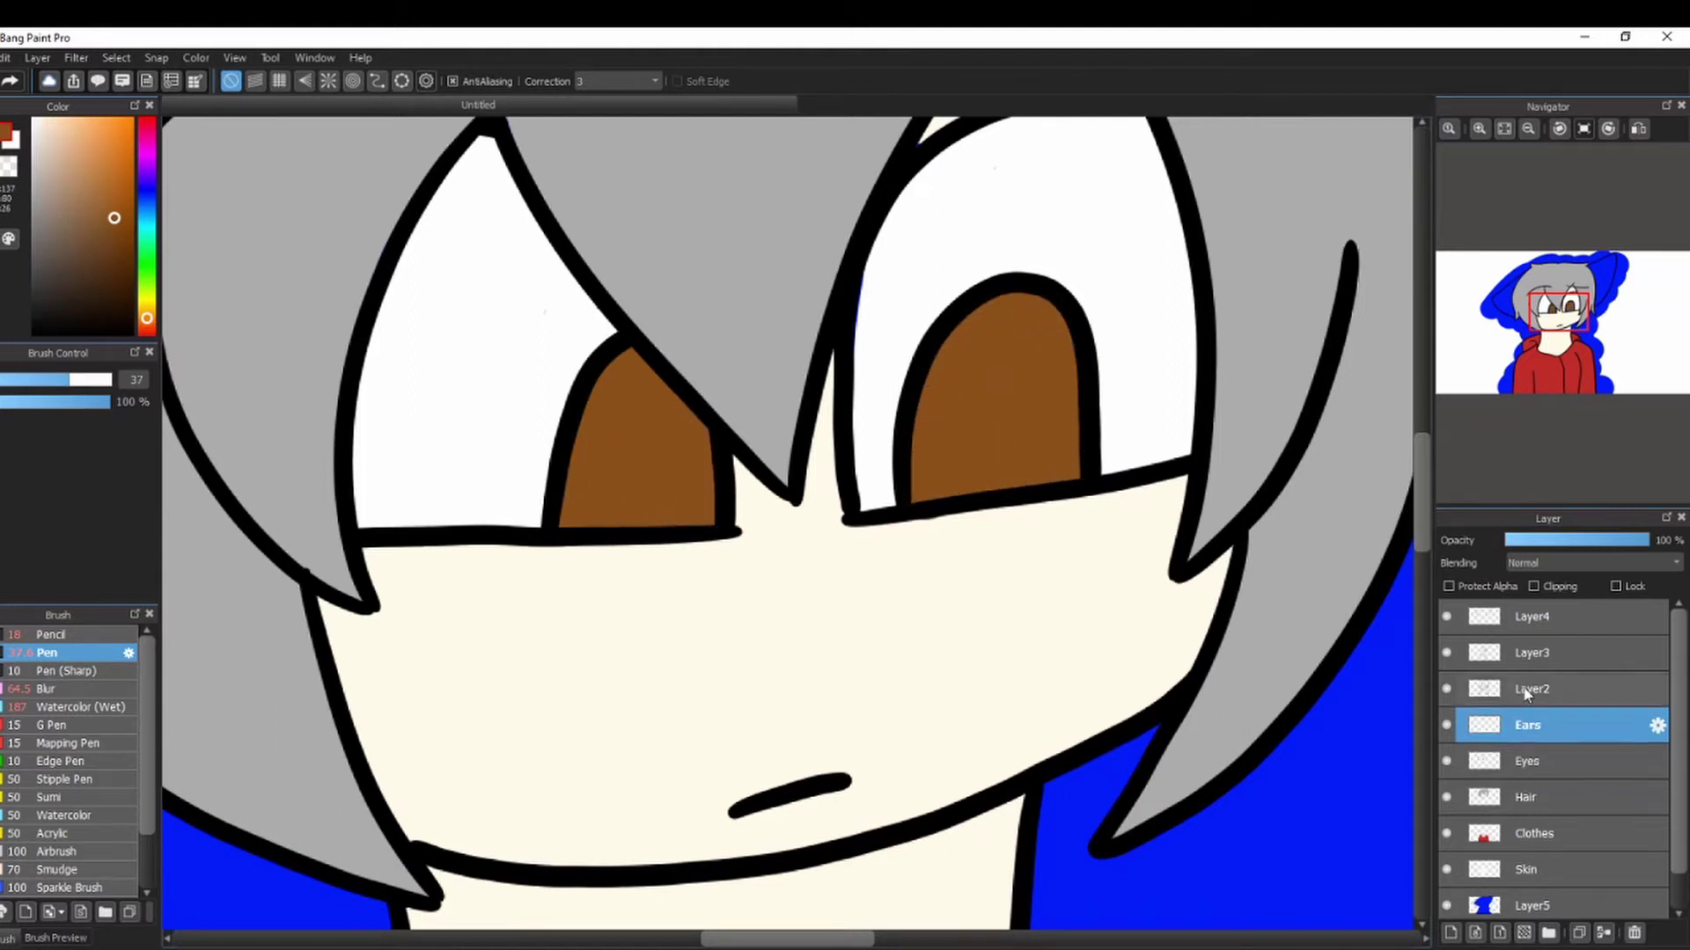
left_click(146, 172)
left_click(128, 143)
left_click_drag(128, 142, 162, 79)
left_click(1529, 130)
left_click(1528, 130)
left_click(1529, 129)
left_click(1525, 288)
left_click(1479, 129)
left_click(1480, 130)
left_click_drag(764, 392, 653, 495)
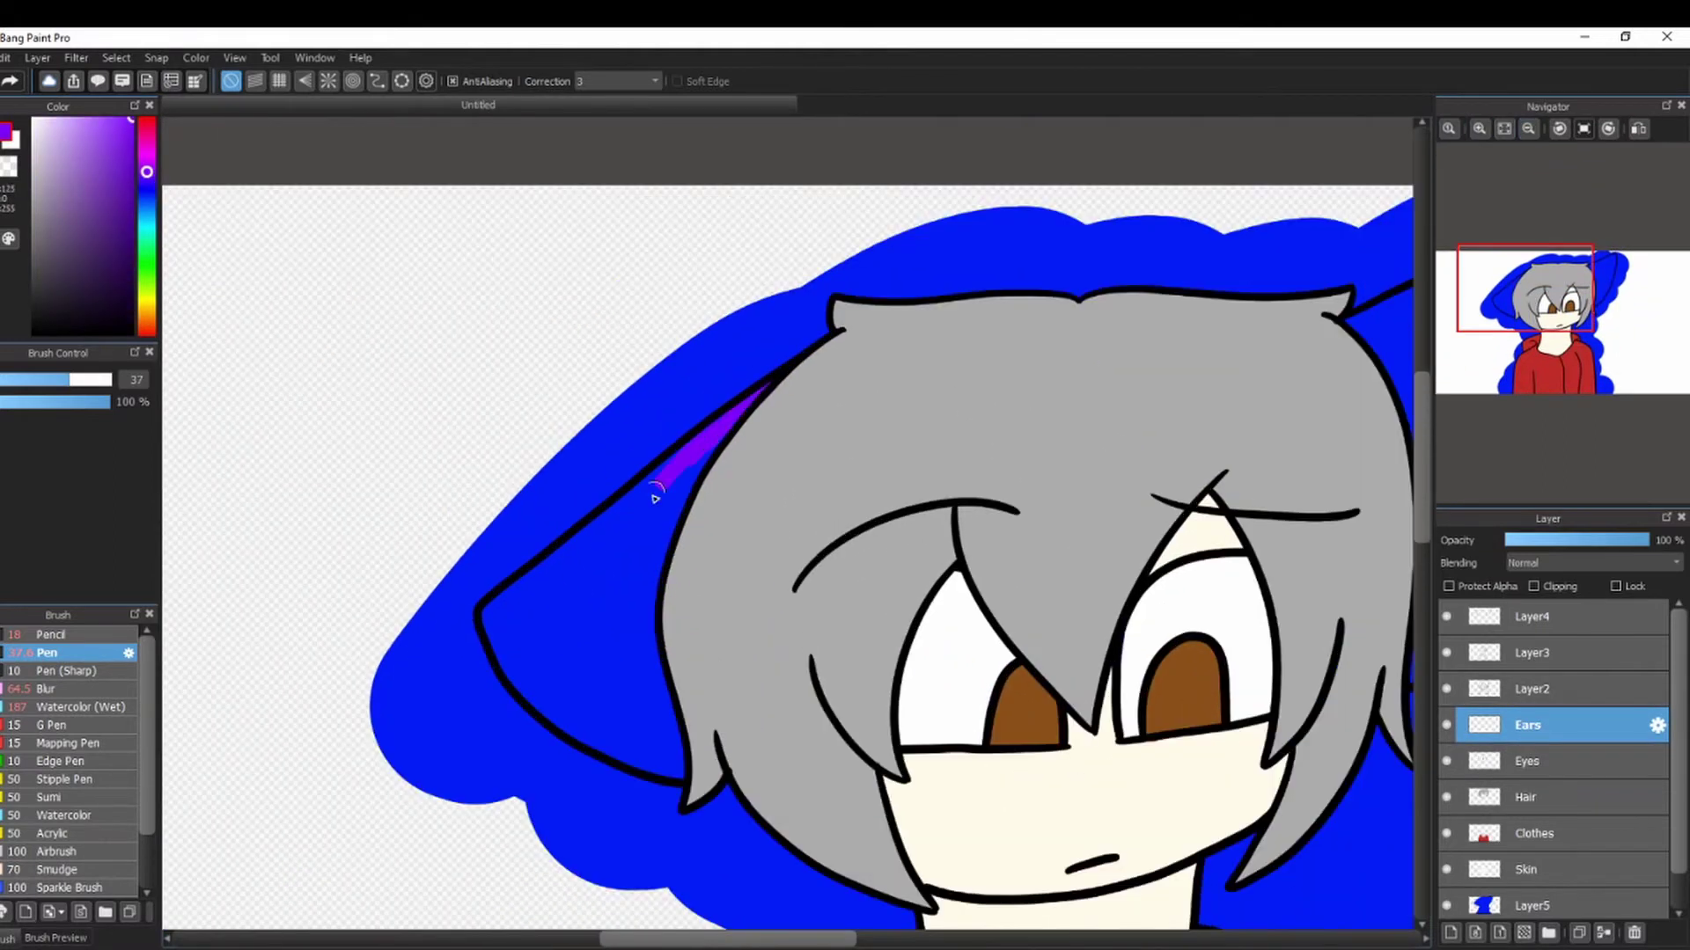
left_click(1480, 129)
left_click(1479, 129)
left_click(1515, 308)
mouse_move(716, 188)
left_mouse_down()
mouse_move(404, 414)
mouse_move(614, 763)
mouse_move(743, 818)
mouse_move(683, 472)
mouse_move(558, 346)
mouse_move(480, 628)
mouse_move(717, 757)
left_mouse_up()
Paint the right ear purple from its tip down to the point beside the hair.
left_click_drag(1564, 309, 1596, 278)
mouse_move(1132, 255)
left_mouse_down()
mouse_move(823, 342)
mouse_move(678, 480)
mouse_move(784, 804)
mouse_move(1056, 811)
mouse_move(1158, 426)
mouse_move(907, 352)
mouse_move(795, 743)
mouse_move(1033, 531)
mouse_move(905, 780)
left_mouse_up()
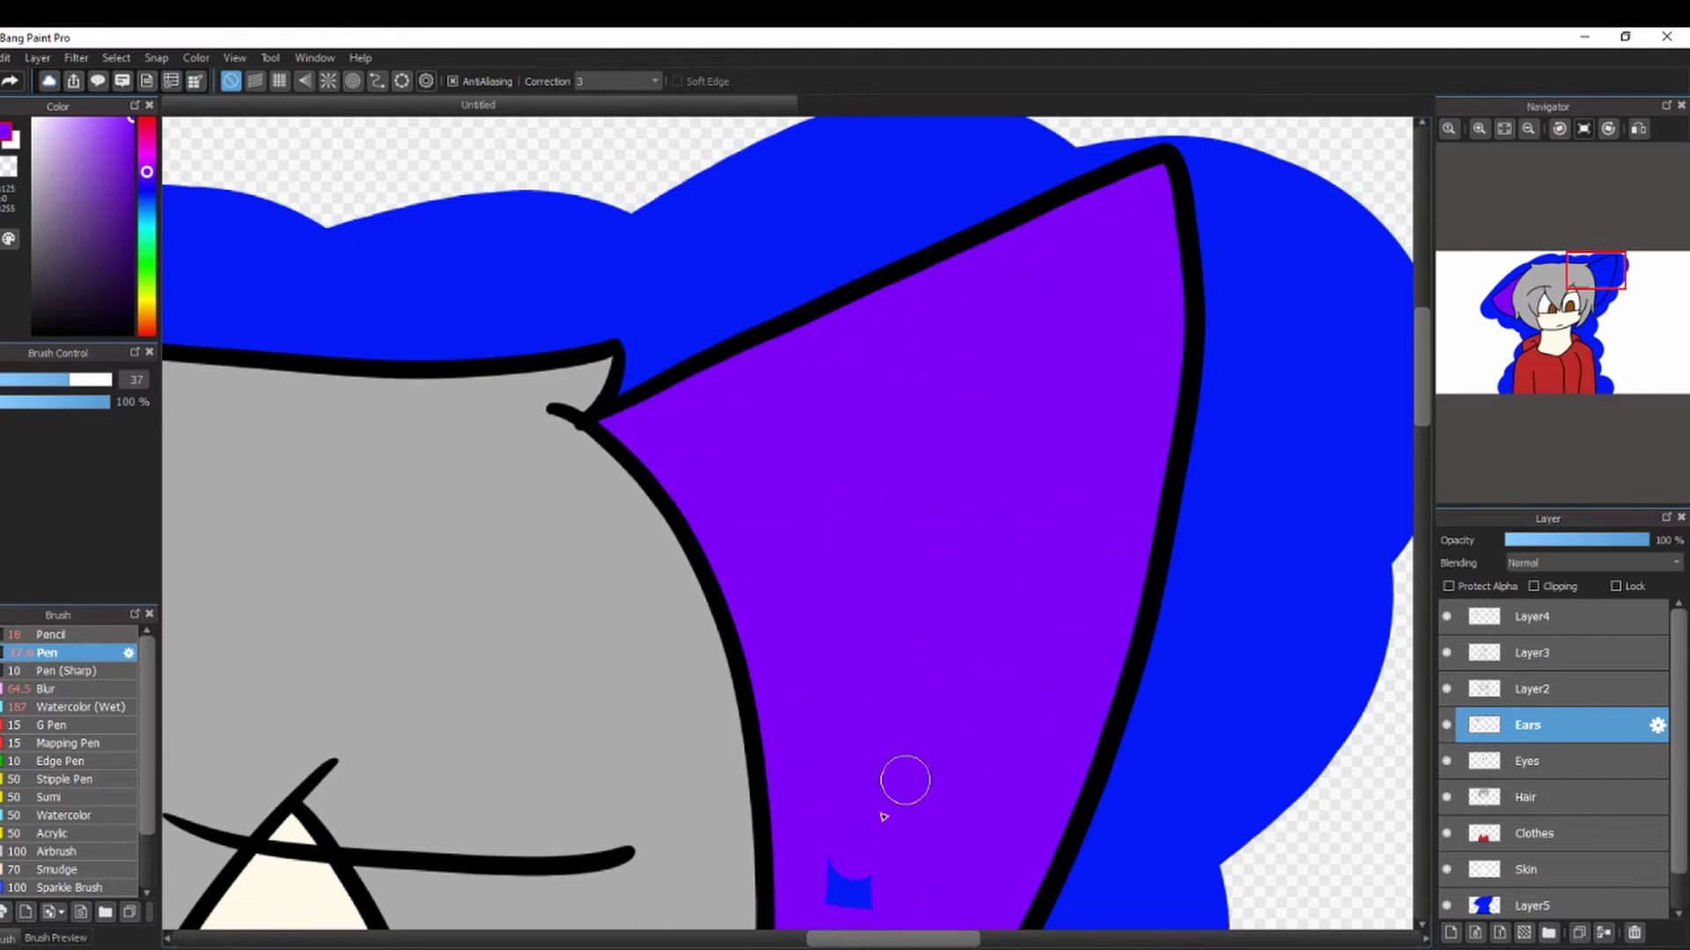
left_click(1590, 305)
mouse_move(819, 282)
left_mouse_down()
mouse_move(784, 502)
mouse_move(846, 389)
left_mouse_up()
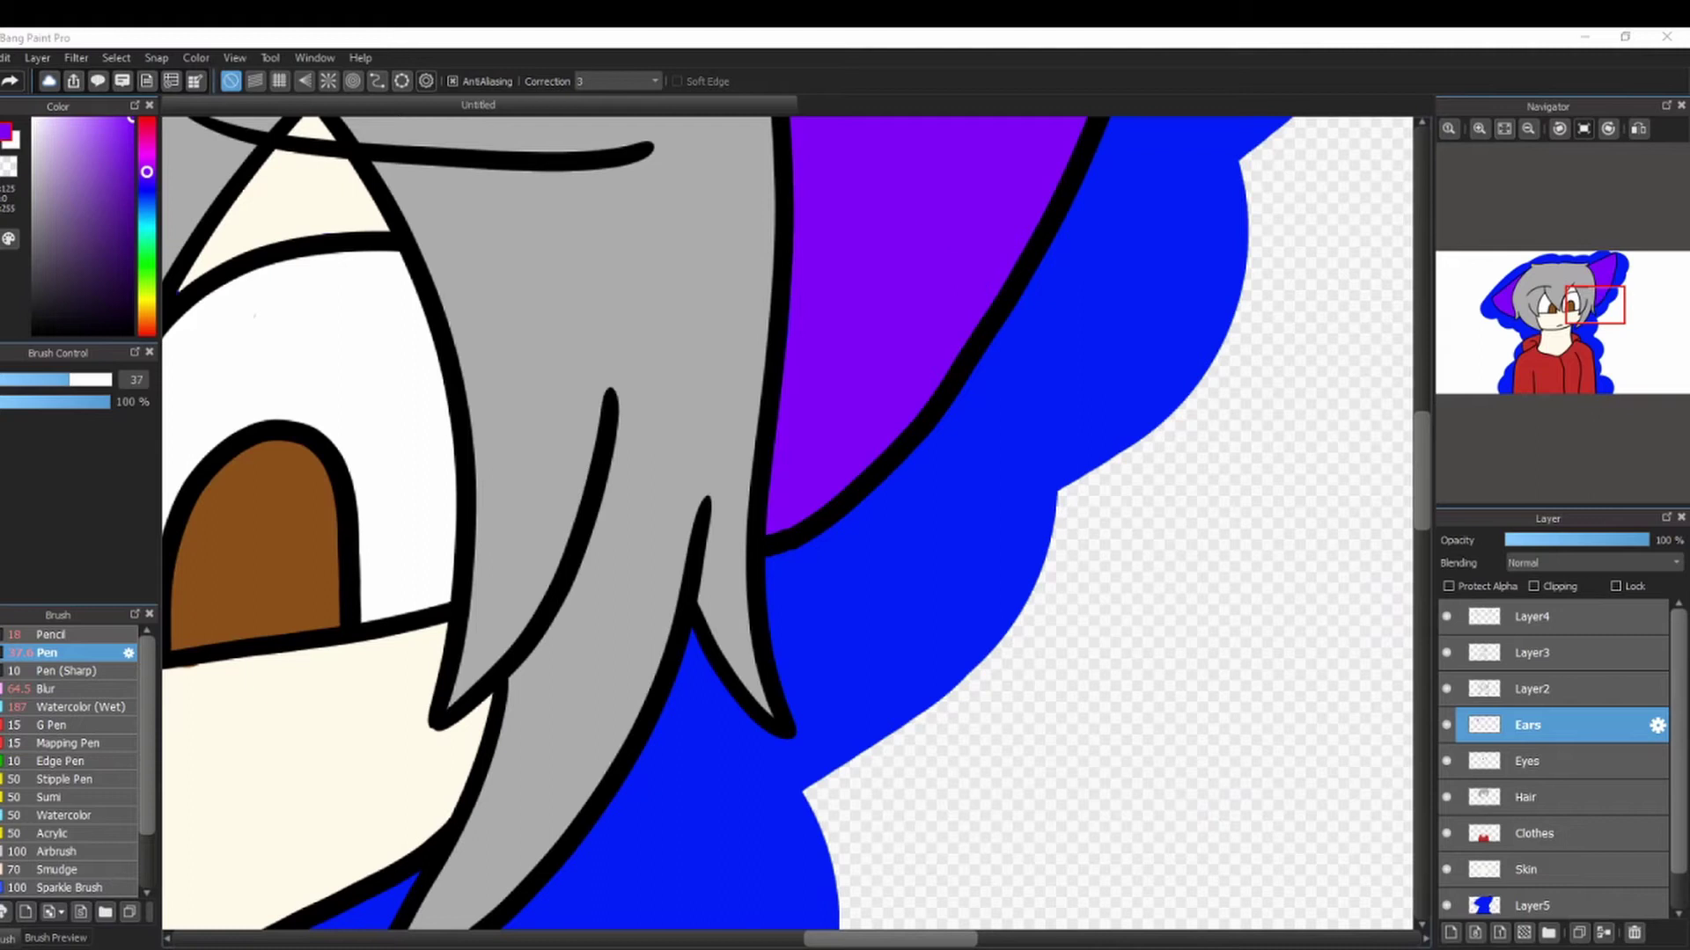
Erase the mouth line from Layer3.
left_click_drag(1565, 302, 1552, 316)
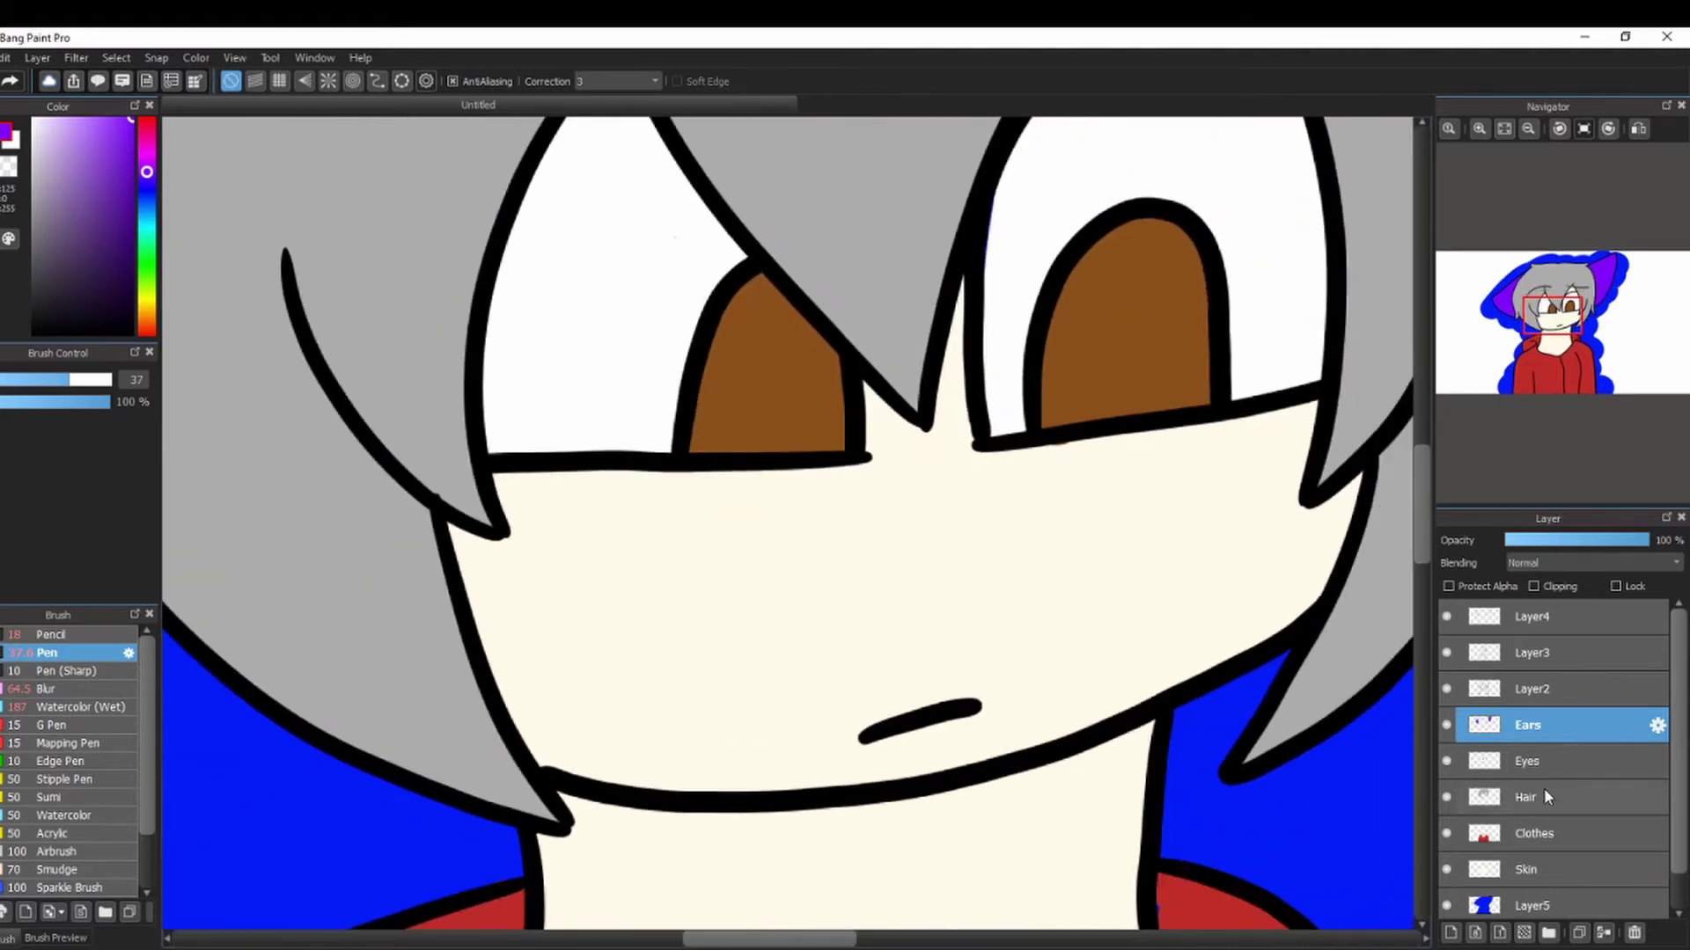
left_click(1555, 685)
left_click(1518, 651)
left_click_drag(973, 706, 867, 737)
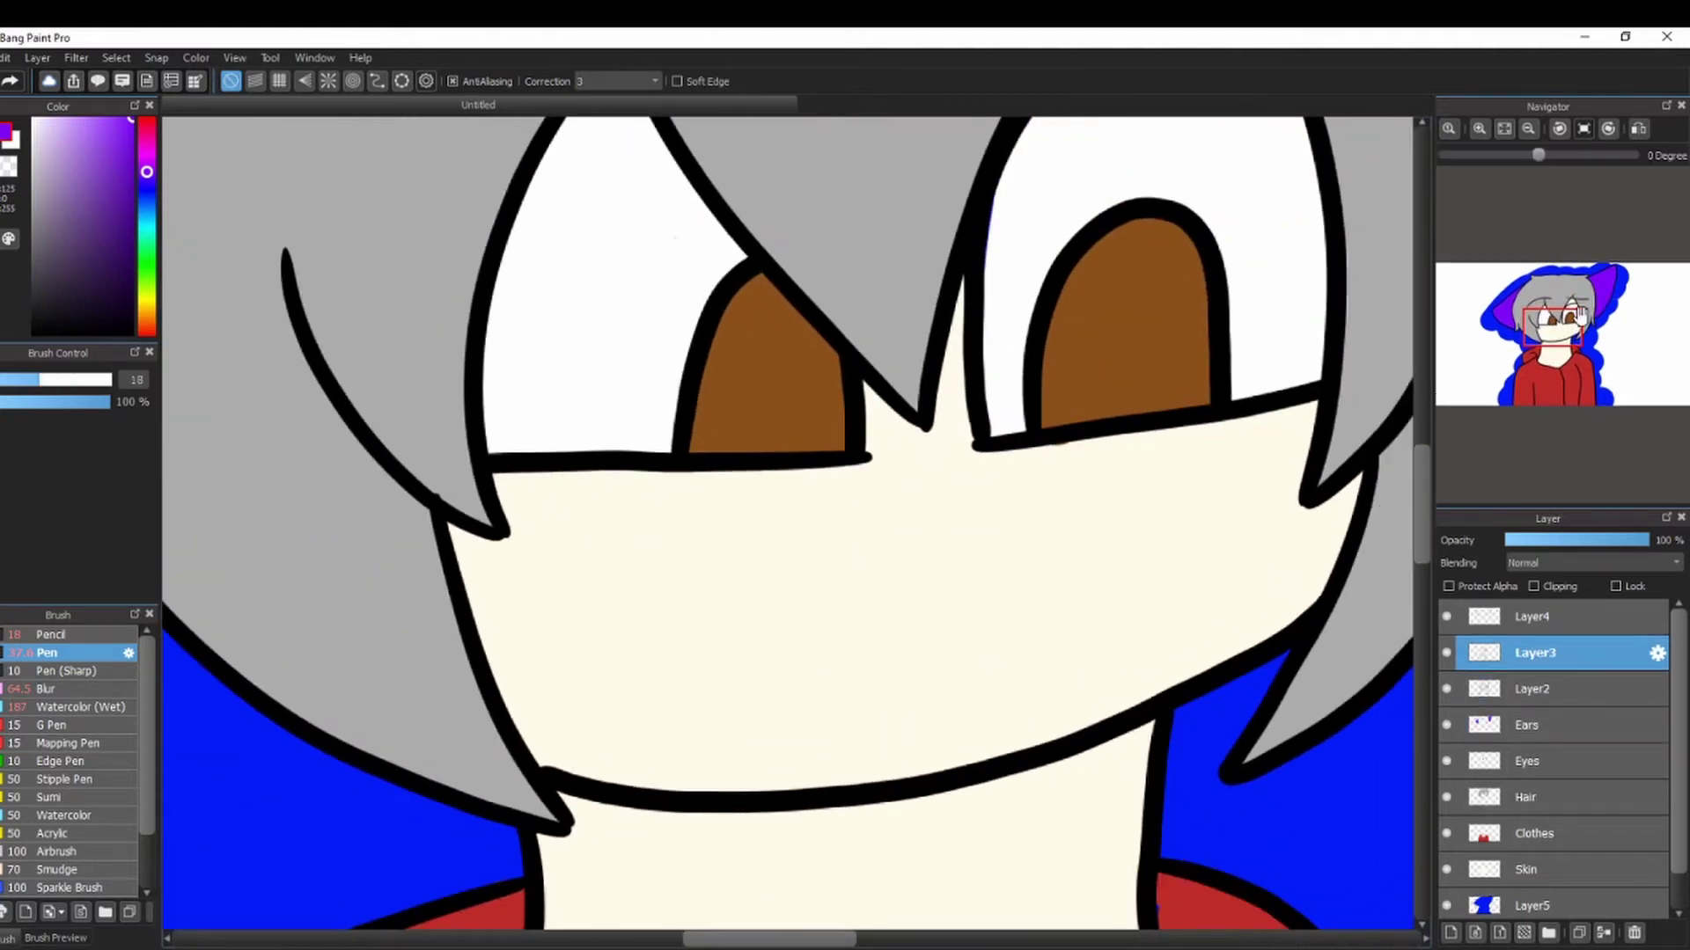
Add a new layer above Ears and name it Darkening.
mouse_move(1558, 308)
left_mouse_down()
mouse_move(1549, 386)
mouse_move(1535, 355)
left_mouse_up()
left_click(1526, 725)
left_click(1450, 933)
left_click(1656, 725)
type("Darkening")
key("Return")
On the Darkening layer, paint the hood parts on both sides of the neck black.
left_click(34, 334)
left_click_drag(665, 531, 576, 680)
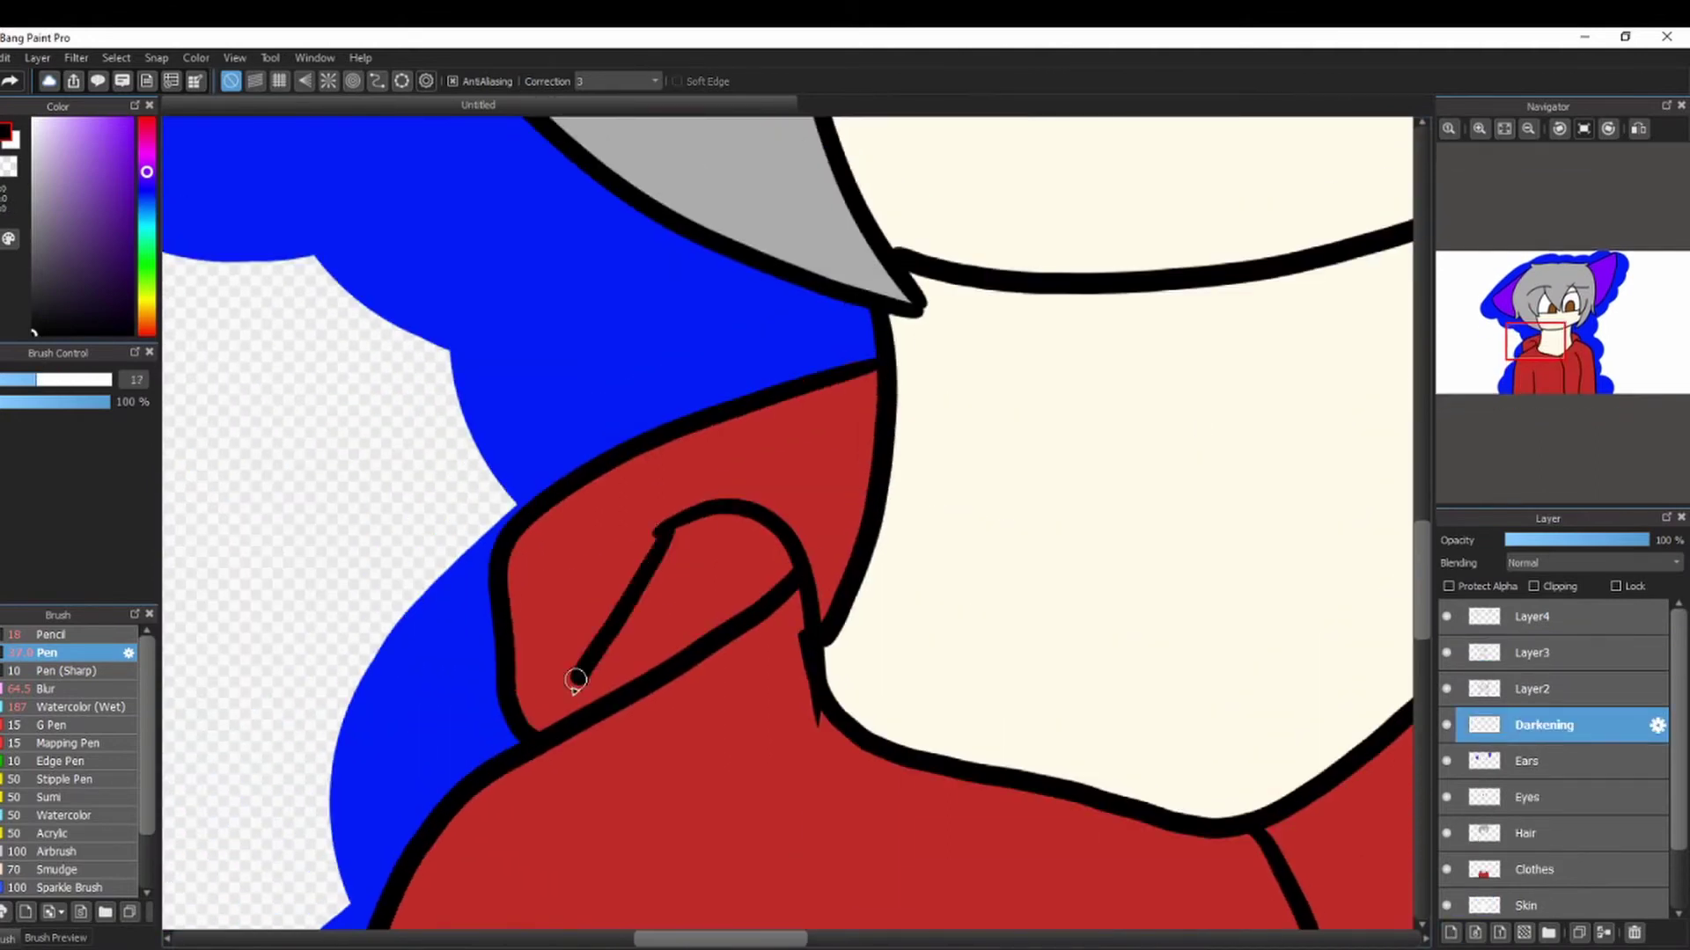
mouse_move(819, 501)
left_mouse_down()
mouse_move(773, 452)
mouse_move(607, 572)
mouse_move(754, 584)
mouse_move(623, 588)
left_mouse_up()
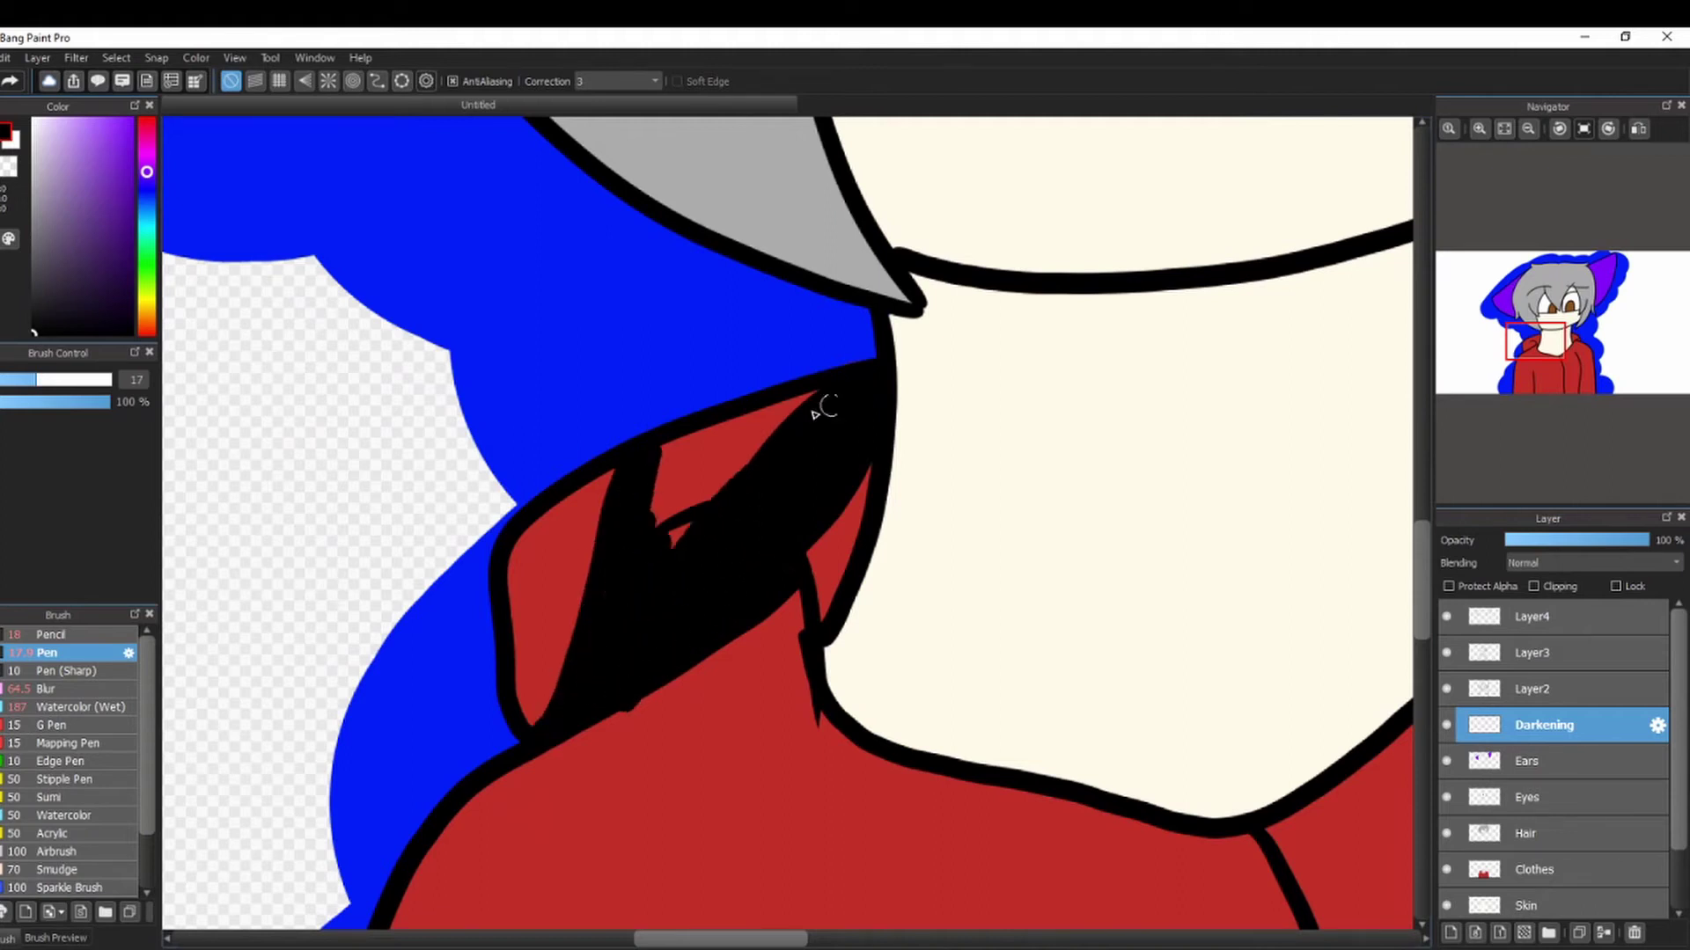
left_click_drag(829, 407, 736, 514)
left_click_drag(1562, 354, 1567, 347)
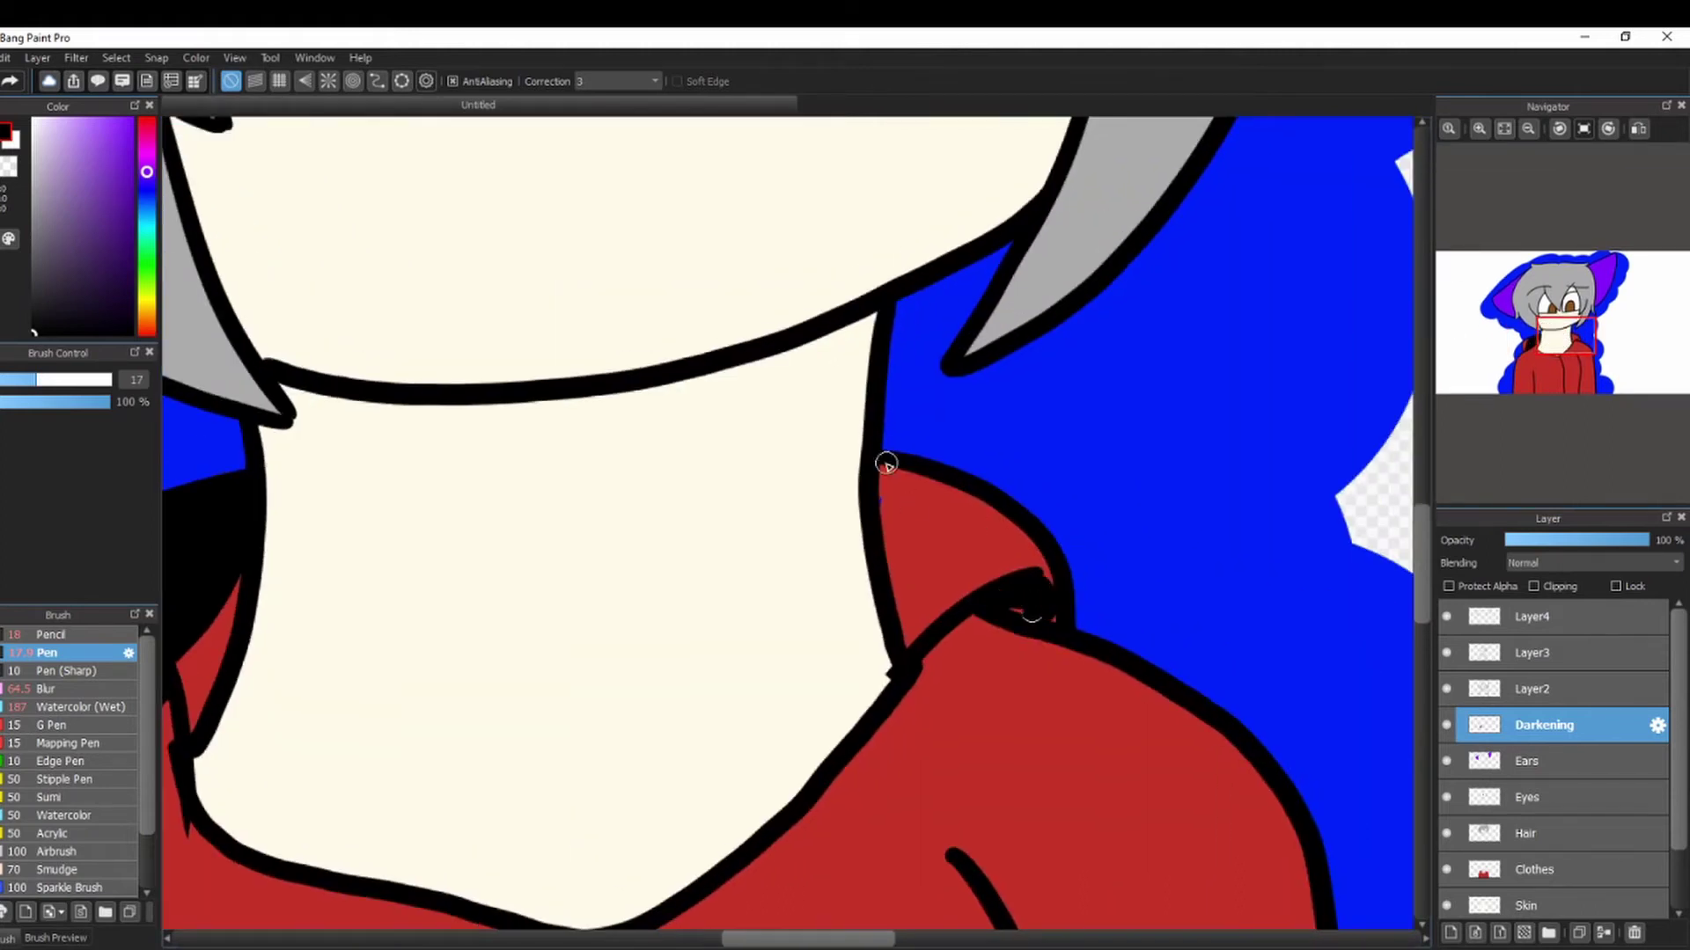
mouse_move(889, 494)
left_mouse_down()
mouse_move(973, 490)
mouse_move(921, 626)
left_mouse_up()
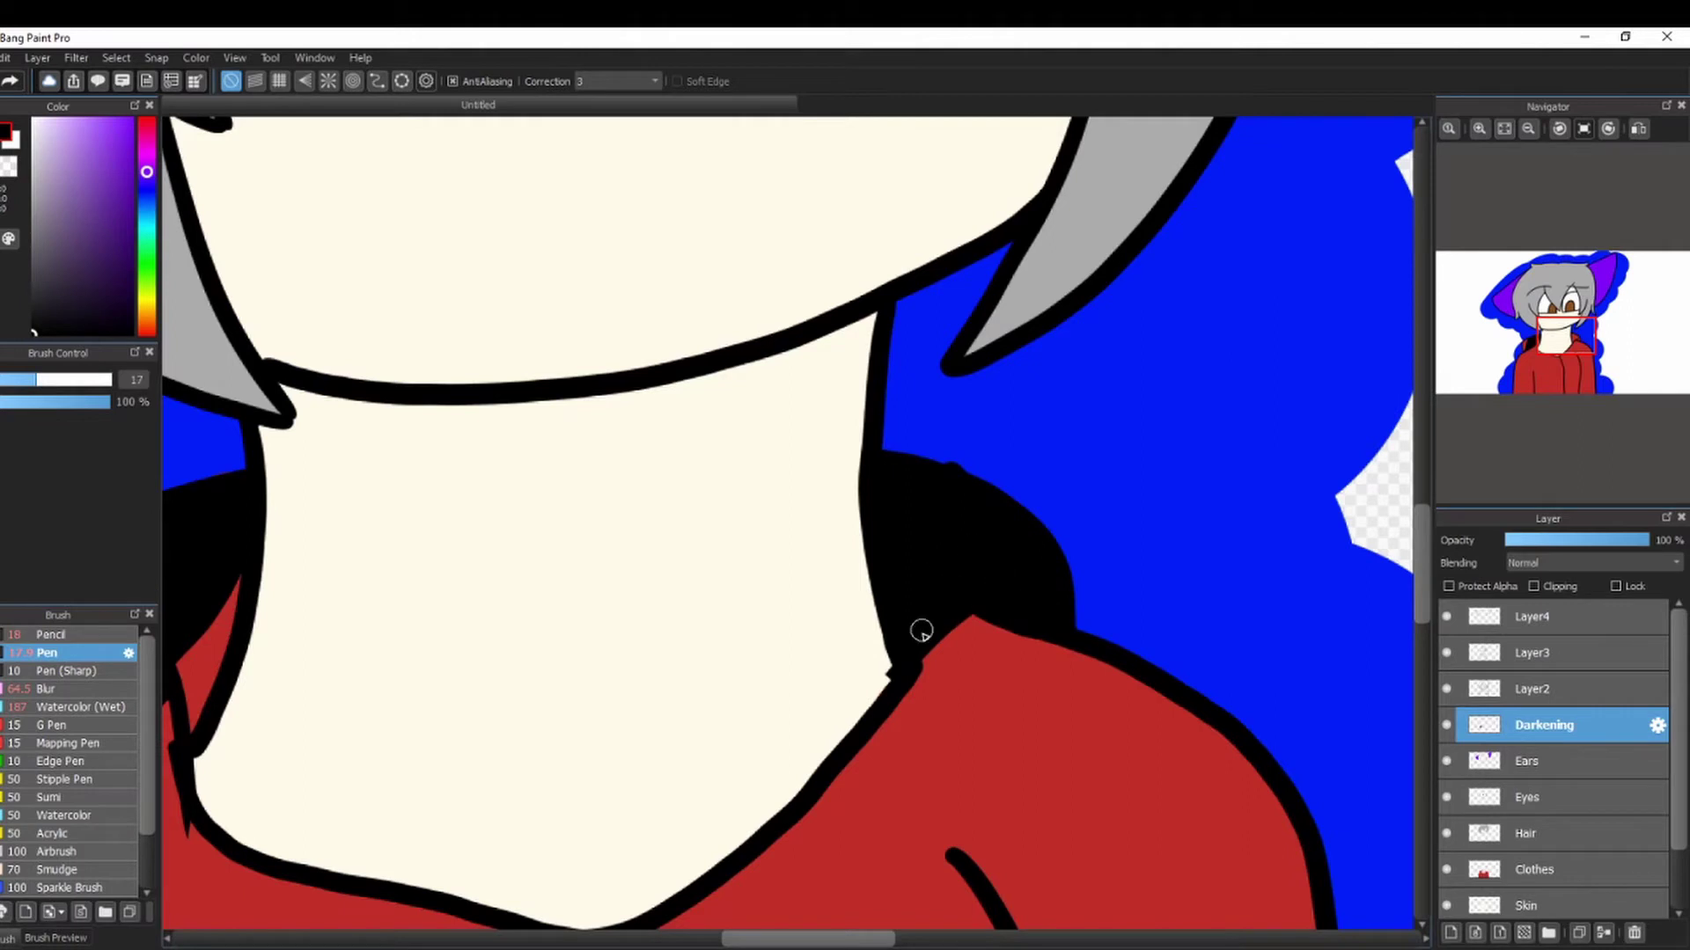
Paint a black diagonal shadow across the neck below the chin, leaving the lower right part uncovered.
left_click_drag(866, 407, 216, 829)
left_click_drag(204, 641, 191, 724)
mouse_move(220, 796)
left_mouse_down()
mouse_move(840, 383)
mouse_move(318, 412)
mouse_move(290, 679)
mouse_move(630, 404)
mouse_move(457, 464)
left_mouse_up()
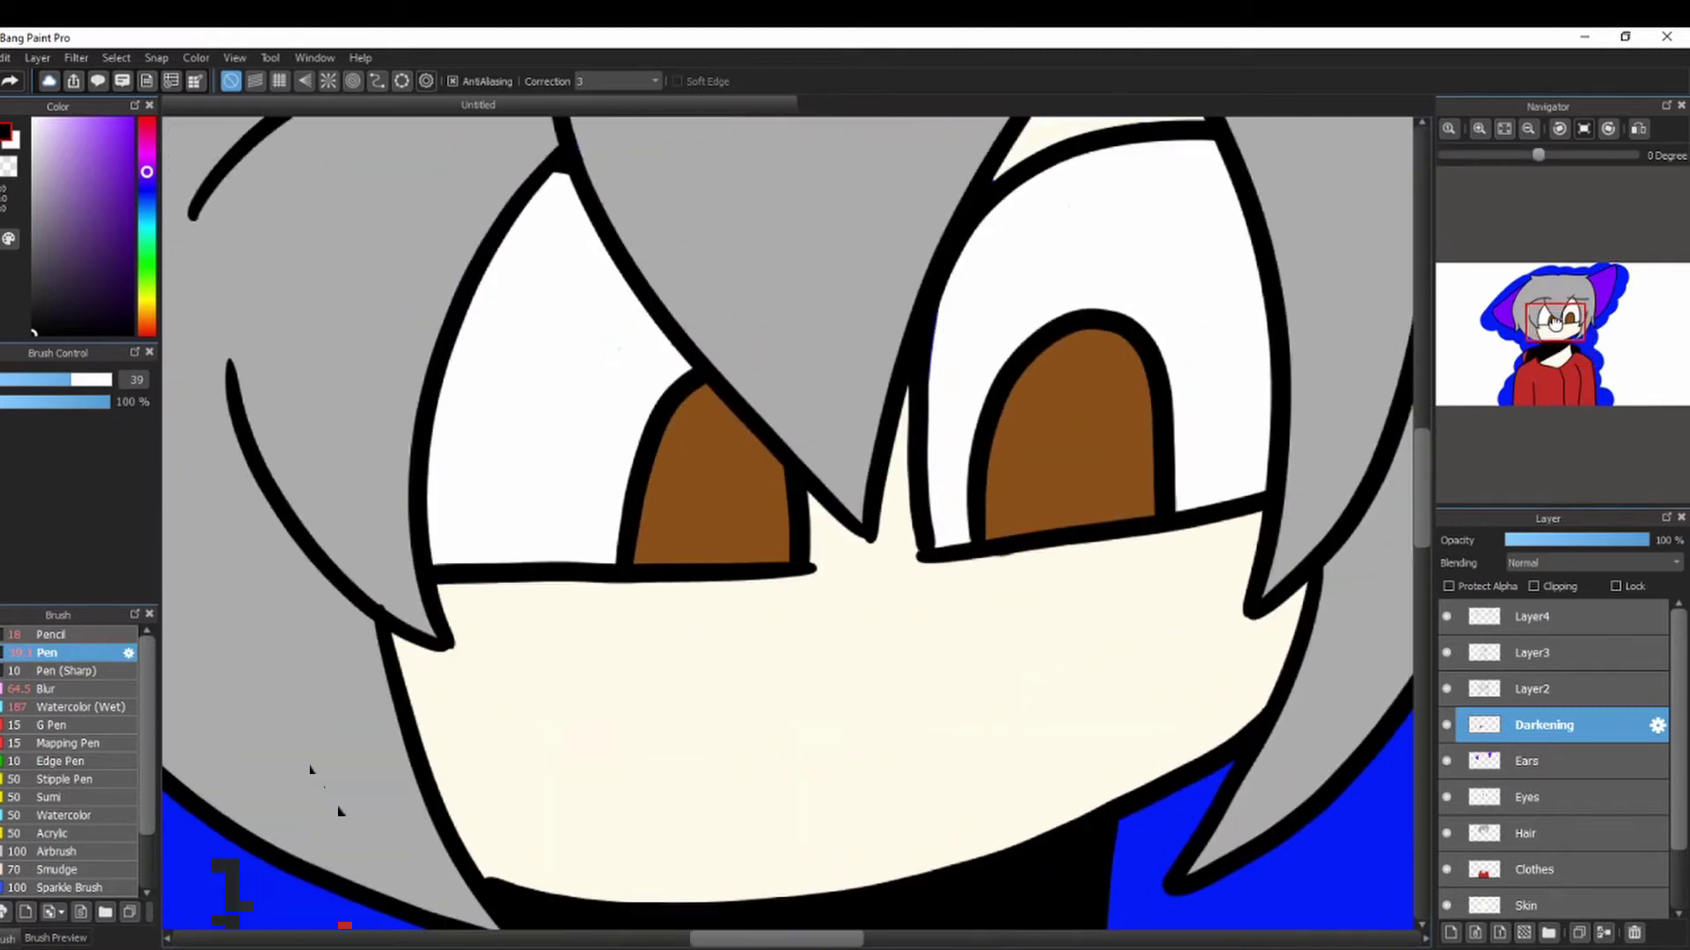
Paint the left side of the face black, from the left eye white down to the jaw.
left_click_drag(1556, 324, 1557, 326)
left_click_drag(667, 313, 508, 723)
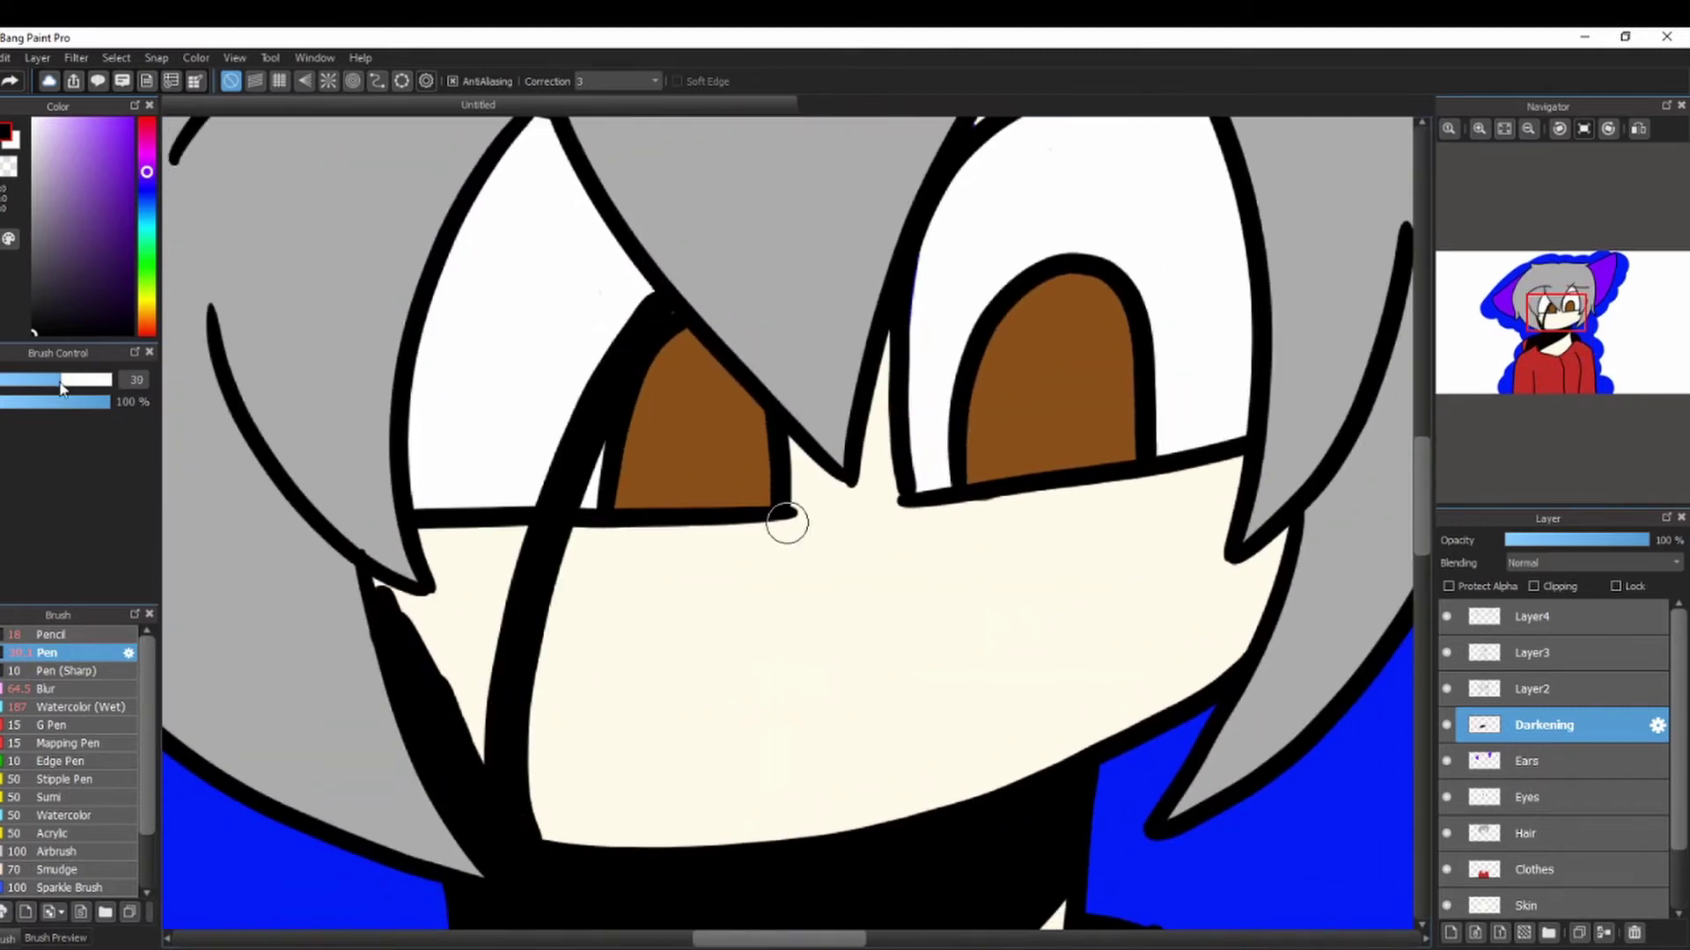
mouse_move(381, 589)
left_mouse_down()
mouse_move(420, 612)
mouse_move(442, 550)
mouse_move(444, 354)
mouse_move(521, 152)
mouse_move(478, 200)
mouse_move(567, 187)
mouse_move(650, 307)
mouse_move(530, 287)
mouse_move(532, 478)
mouse_move(569, 293)
mouse_move(474, 693)
mouse_move(461, 501)
left_mouse_up()
Paint black shadows along the central fringe and along the hair edges framing the right eye.
mouse_move(968, 290)
left_mouse_down()
mouse_move(699, 514)
mouse_move(691, 587)
left_mouse_up()
mouse_move(792, 301)
left_mouse_down()
mouse_move(953, 546)
mouse_move(832, 255)
mouse_move(847, 336)
mouse_move(962, 519)
mouse_move(786, 304)
mouse_move(606, 689)
mouse_move(652, 531)
left_mouse_up()
scroll(652, 532, "down", 3)
scroll(652, 532, "left", 3)
left_click_drag(804, 565, 746, 594)
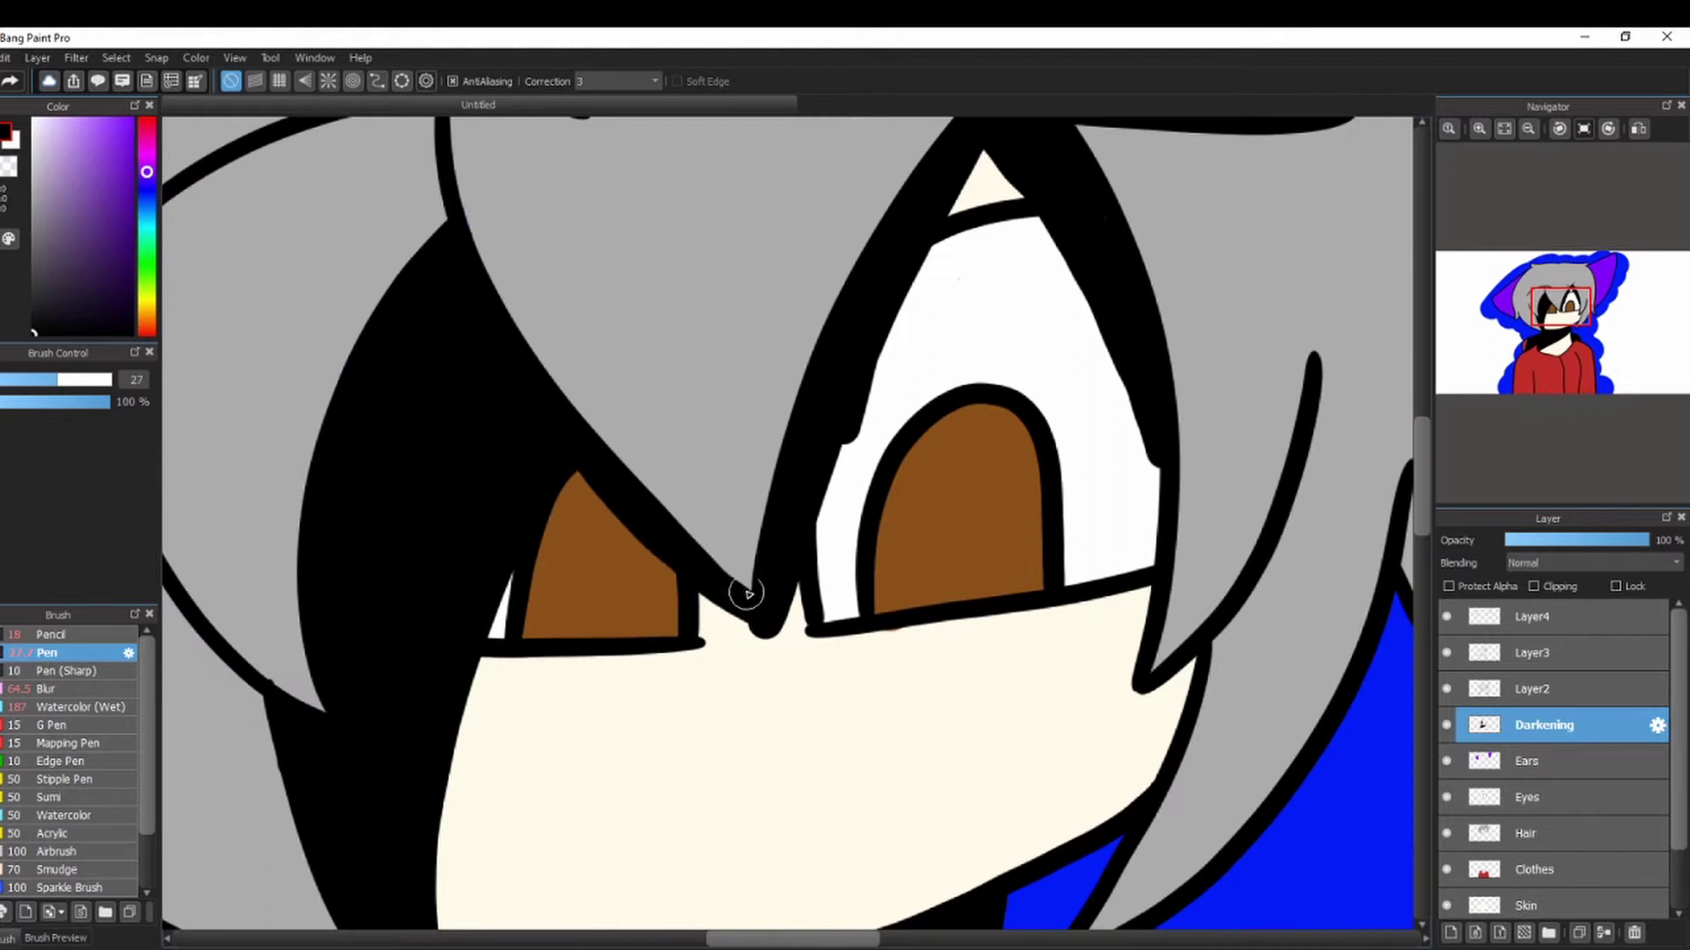
mouse_move(1144, 669)
left_mouse_down()
mouse_move(1180, 684)
mouse_move(1190, 660)
left_mouse_up()
Paint the small hair strands below each ear black.
left_click_drag(1573, 305, 1583, 319)
mouse_move(953, 477)
left_mouse_down()
mouse_move(1008, 648)
mouse_move(954, 541)
left_mouse_up()
mouse_move(1616, 323)
left_mouse_down()
mouse_move(1610, 291)
mouse_move(1560, 315)
left_mouse_up()
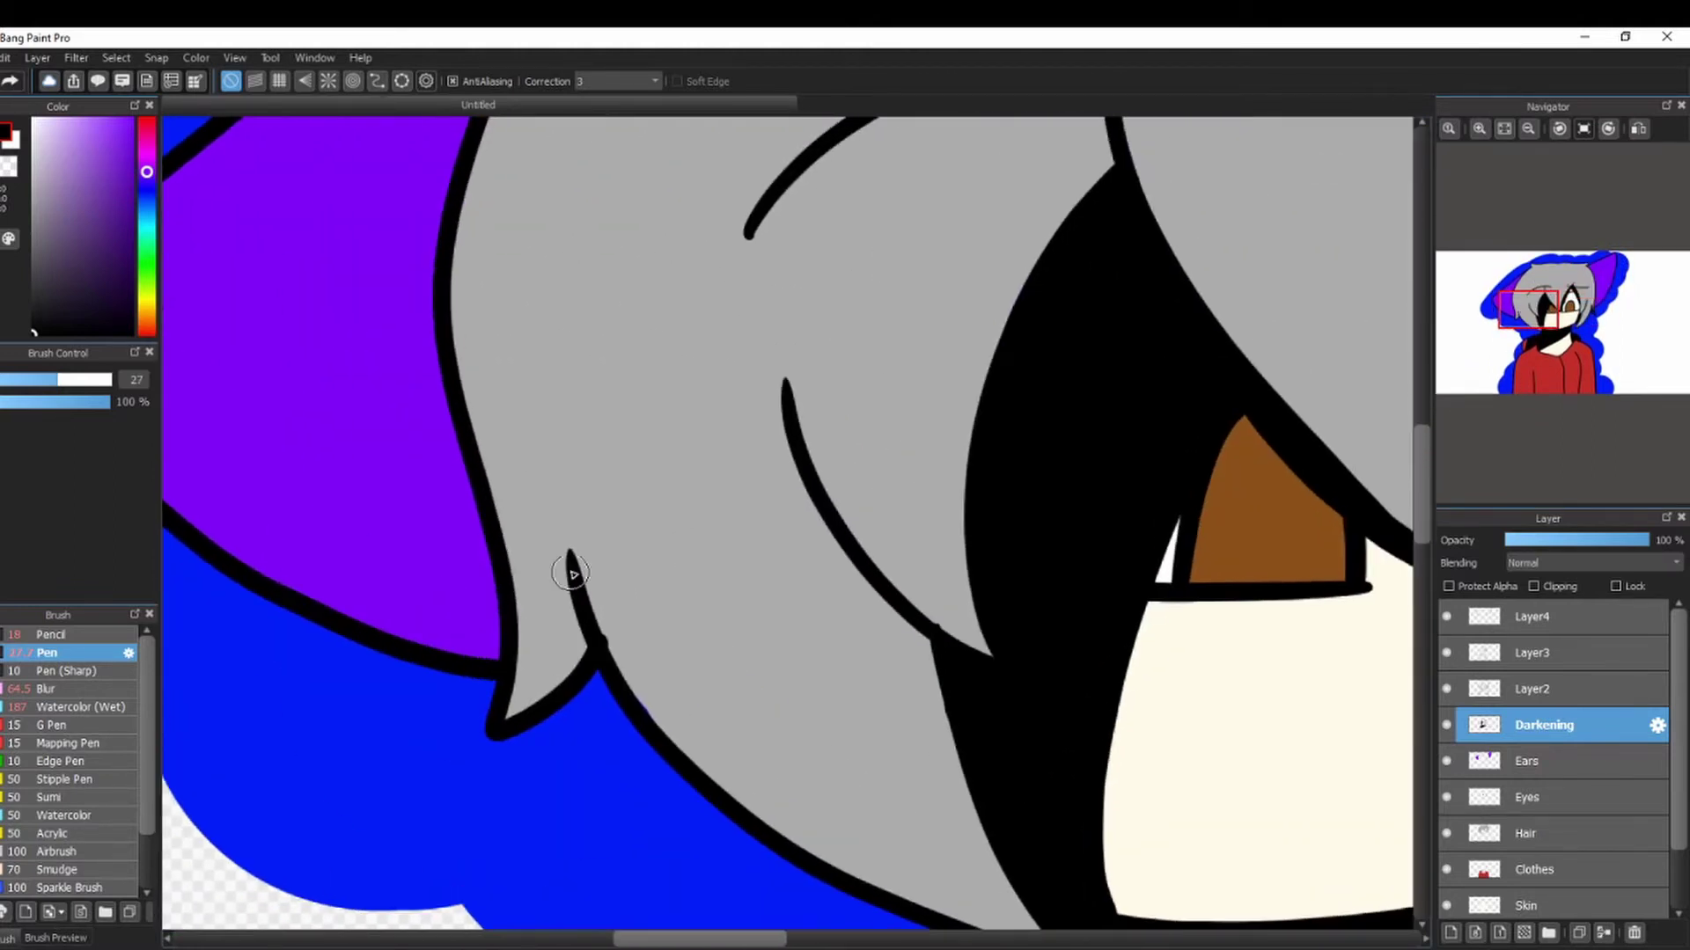
left_click_drag(571, 559, 579, 639)
Paint black shadows on the hair above the left eye and beneath the curved lock on the left cheek.
left_click_drag(1546, 317, 1544, 299)
left_click_drag(784, 262, 740, 429)
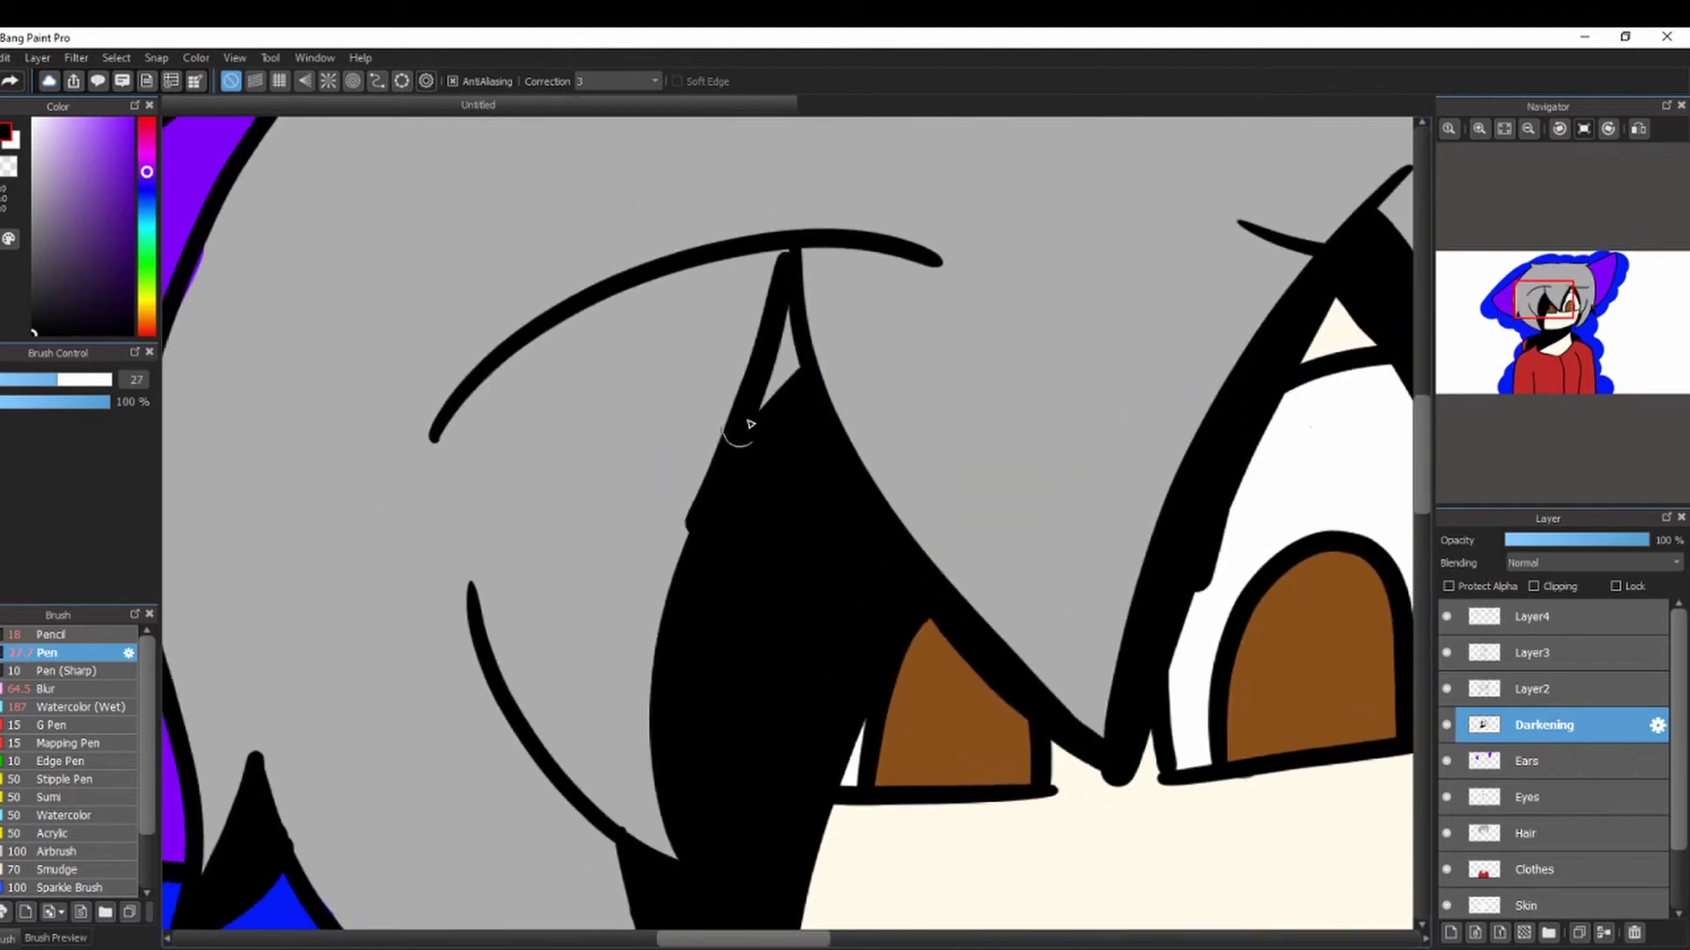
left_click_drag(1544, 300, 1541, 318)
left_click_drag(517, 275, 690, 543)
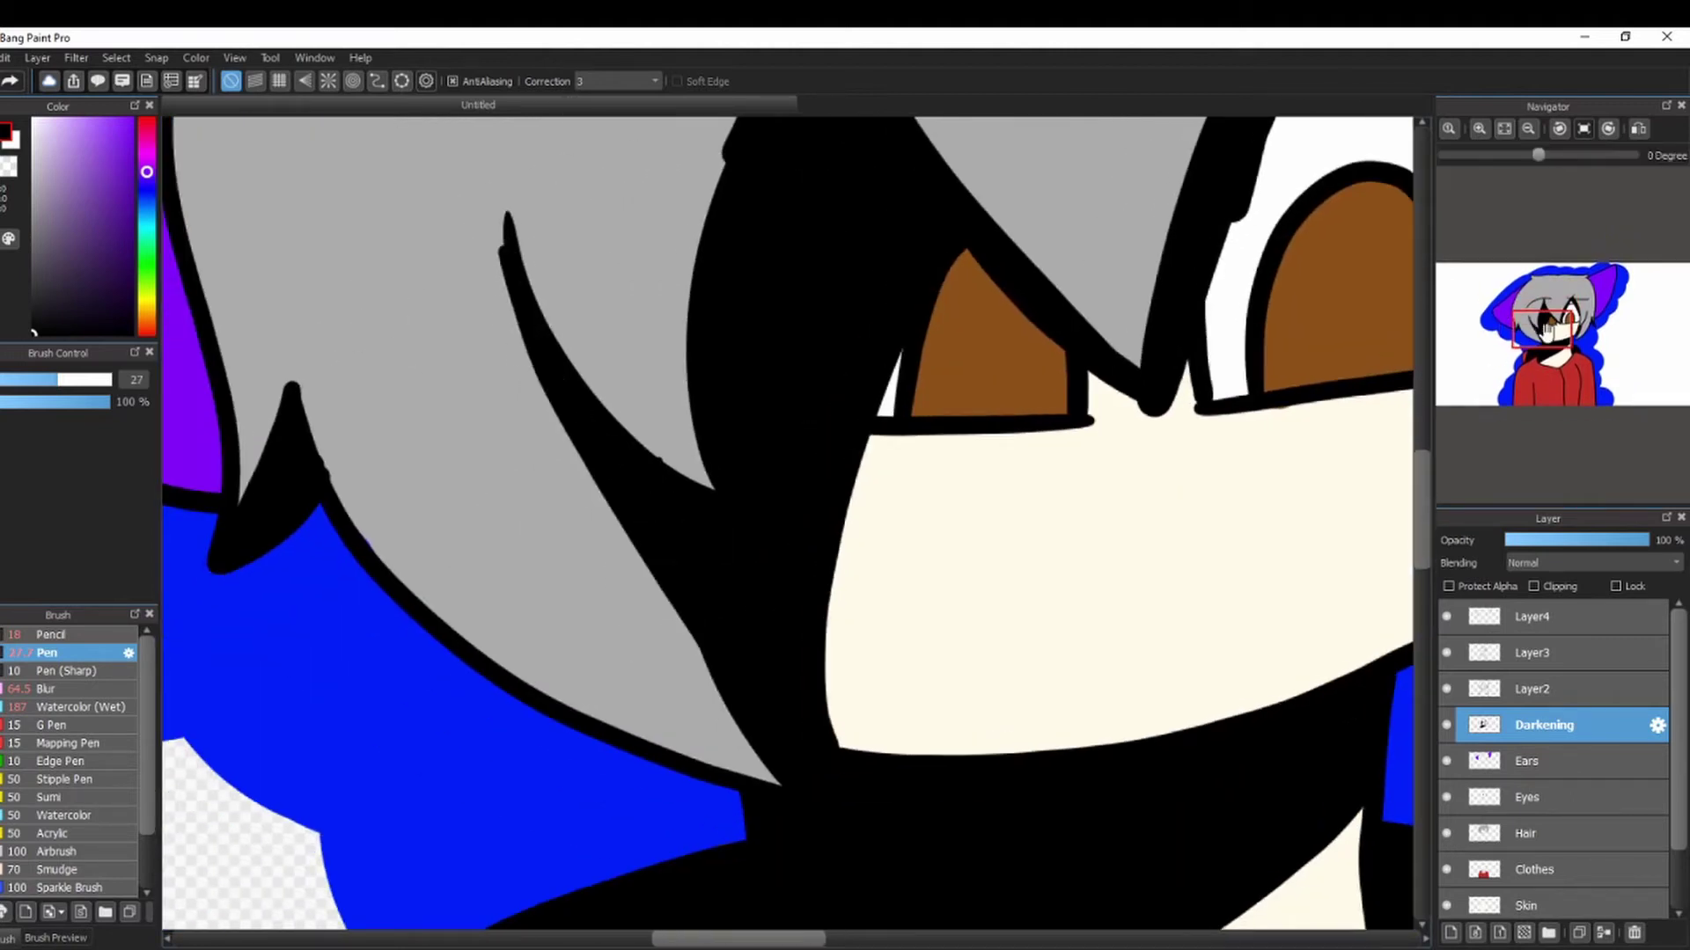
left_click_drag(1541, 329, 1534, 374)
double_click(1530, 131)
left_click_drag(808, 403, 677, 626)
key("ctrl+z")
mouse_move(811, 407)
left_mouse_down()
mouse_move(609, 786)
mouse_move(618, 733)
mouse_move(784, 471)
mouse_move(736, 503)
left_mouse_up()
key("ctrl+z")
Enlarge the Pen to 61 and paint a black diagonal shadow over the hoodie's left shoulder and sleeve.
key("bracketright")
key("bracketright")
key("bracketright")
key("bracketright")
mouse_move(786, 411)
left_mouse_down()
mouse_move(730, 499)
mouse_move(712, 439)
mouse_move(661, 472)
mouse_move(612, 712)
mouse_move(722, 530)
left_mouse_up()
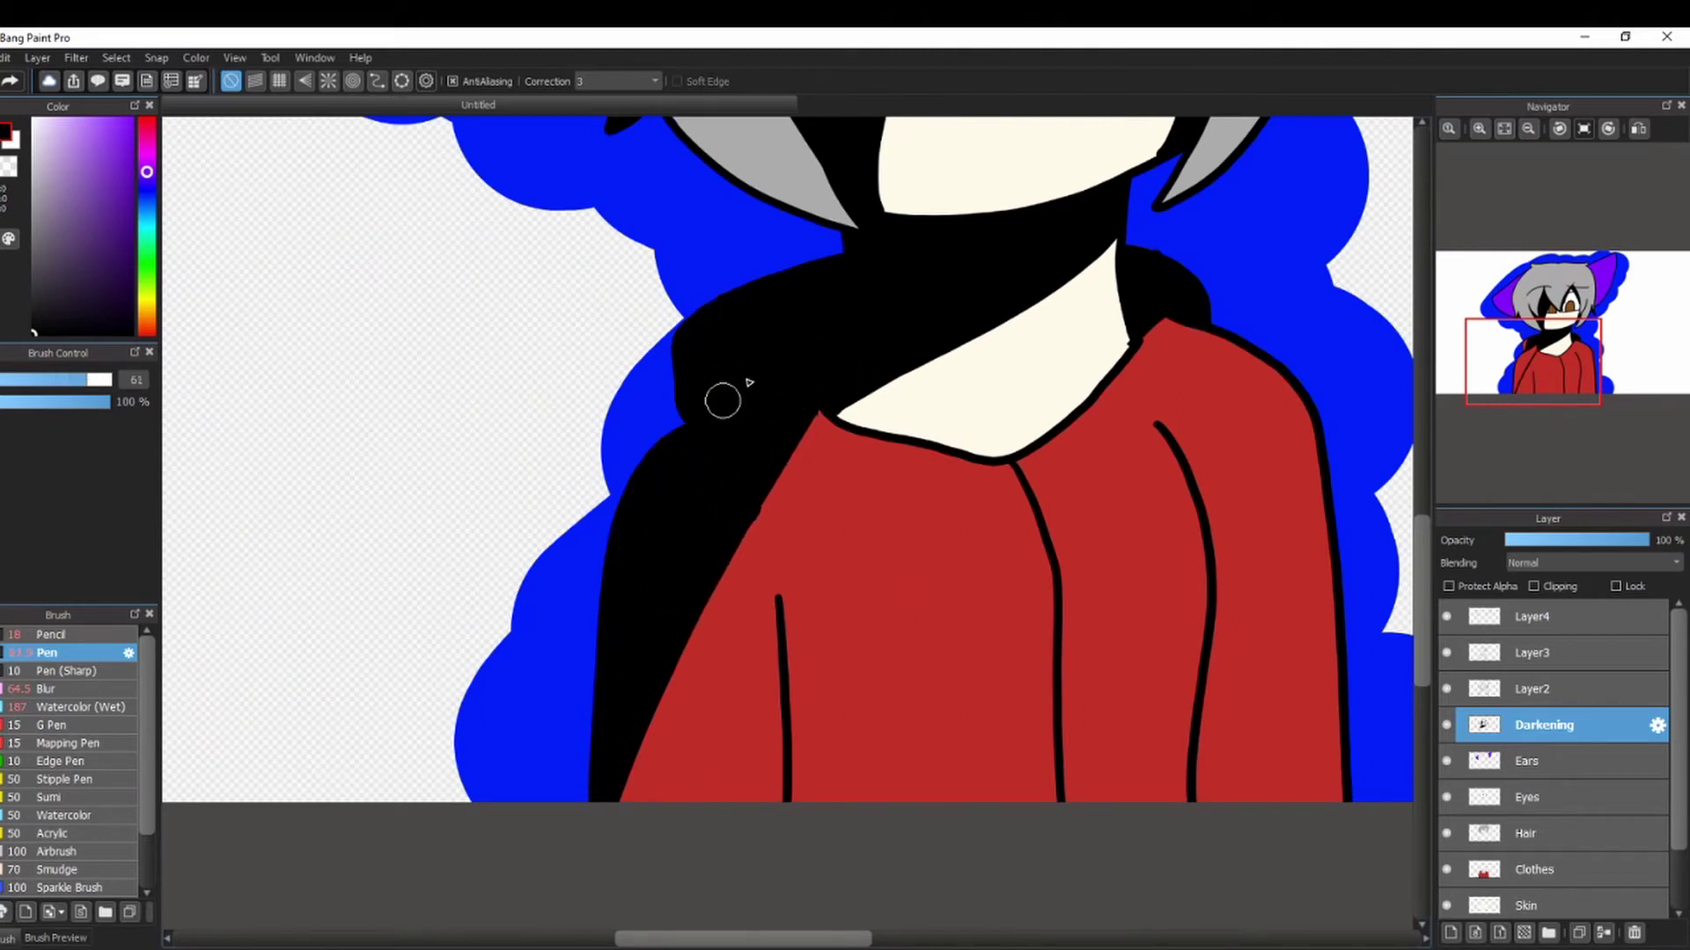
Reduce the Pen size to 24 and paint a black shadow on the left ear along the hair edge.
mouse_move(1515, 368)
left_mouse_down()
mouse_move(1525, 324)
mouse_move(1501, 313)
left_mouse_up()
left_click_drag(830, 341, 751, 434)
key("ctrl+z")
key("bracketleft")
key("bracketleft")
key("bracketleft")
key("bracketleft")
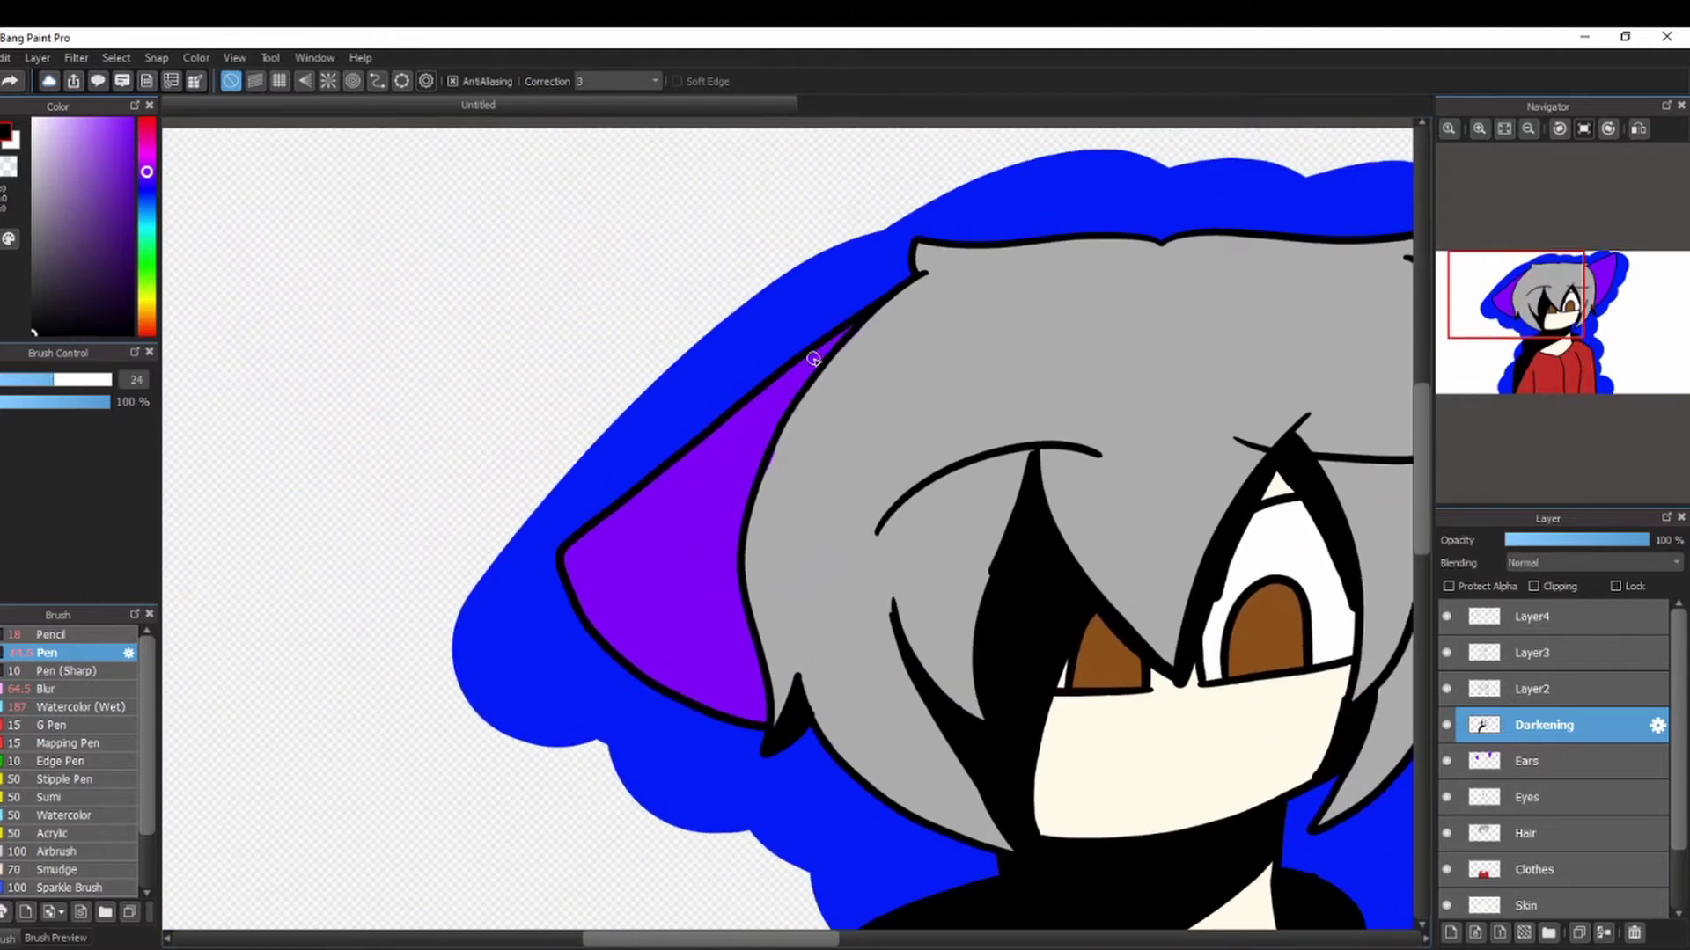
mouse_move(813, 359)
left_mouse_down()
mouse_move(739, 466)
mouse_move(710, 700)
left_mouse_up()
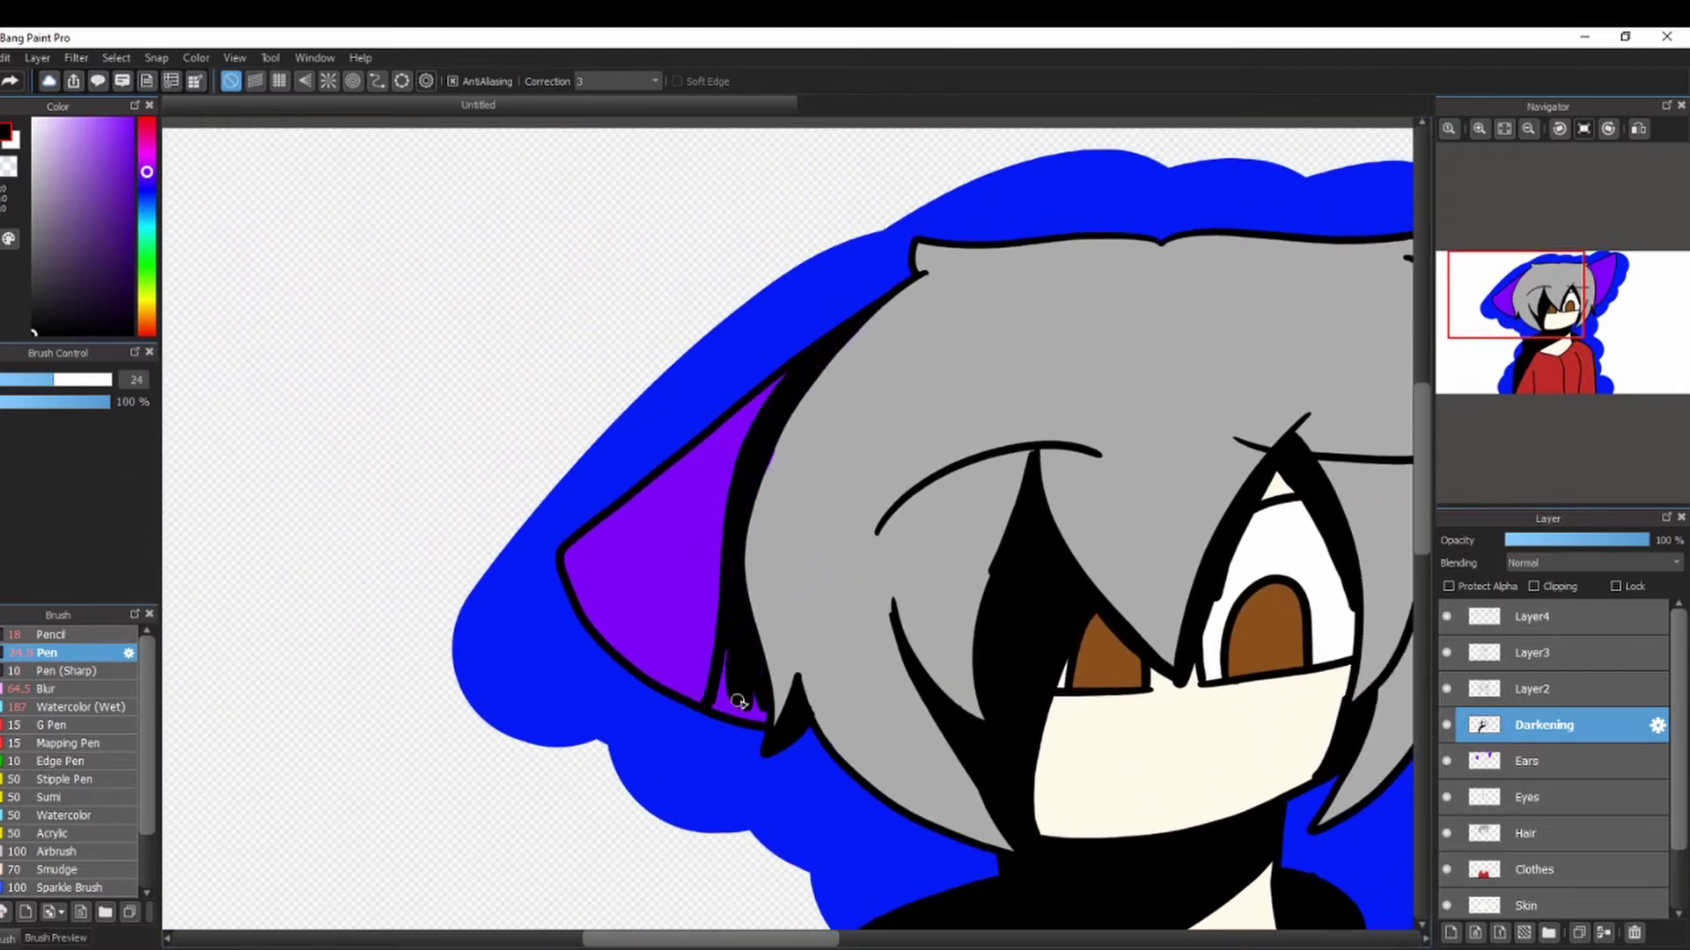
left_click(55, 691)
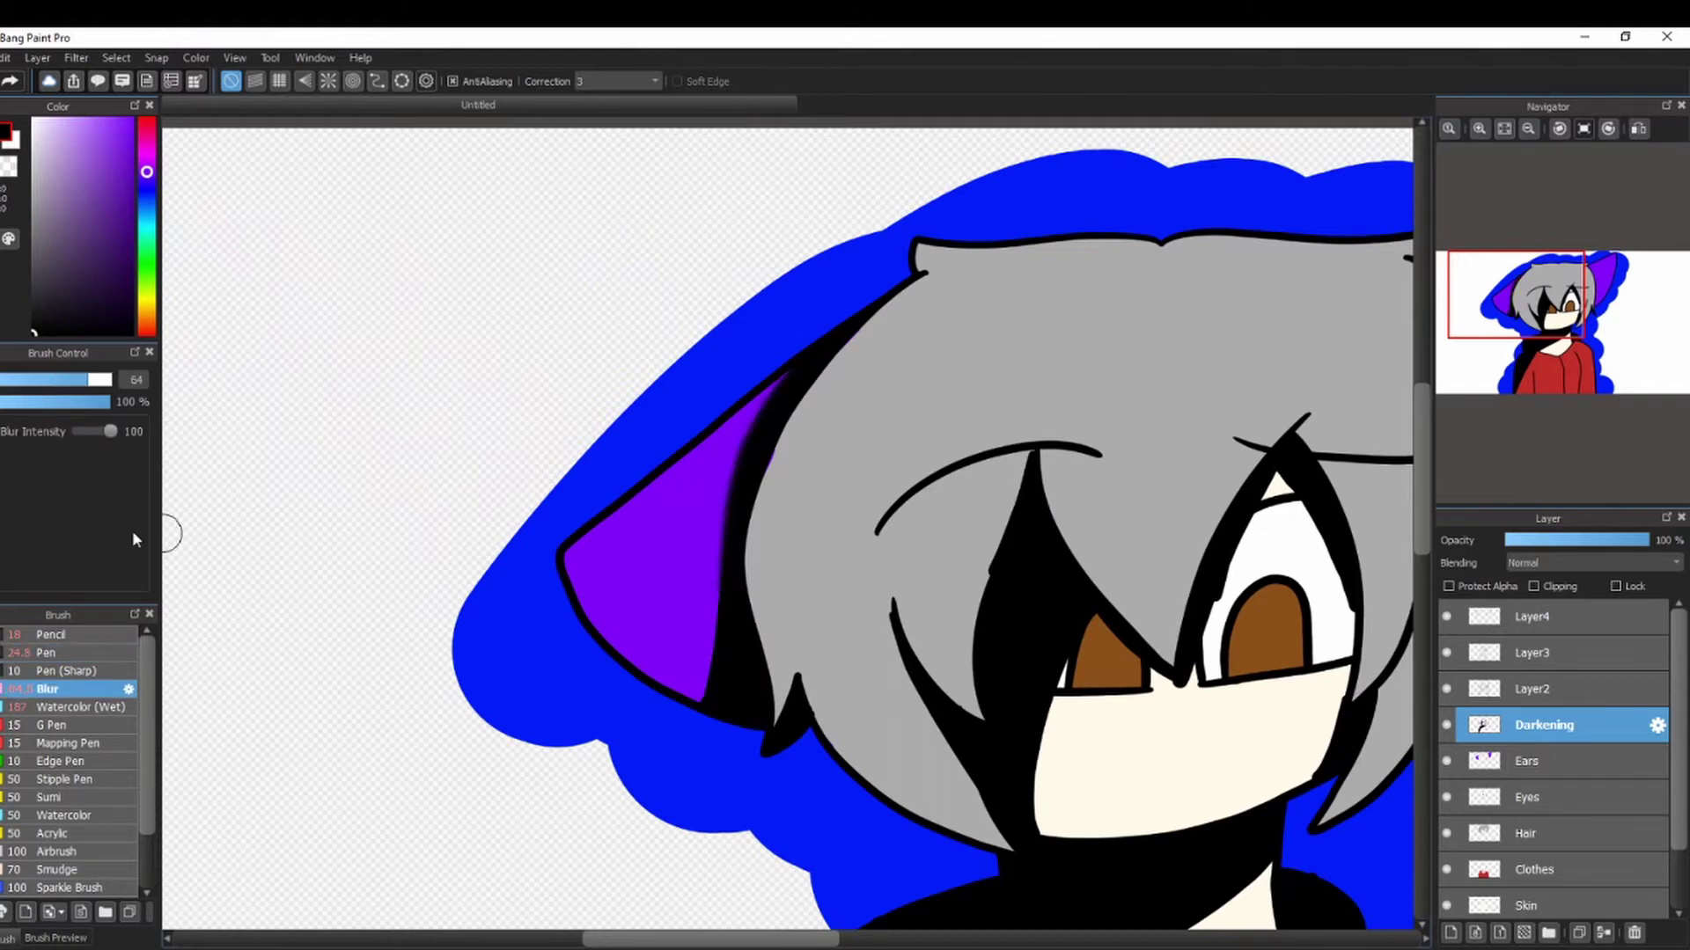
key("ctrl+z")
key("ctrl+z")
left_click(13, 80)
Sample the hair grey, move the Hair layer directly above Ears, and lower the Darkening layer's opacity to 45%.
left_click(818, 462, "alt")
left_click(1549, 833)
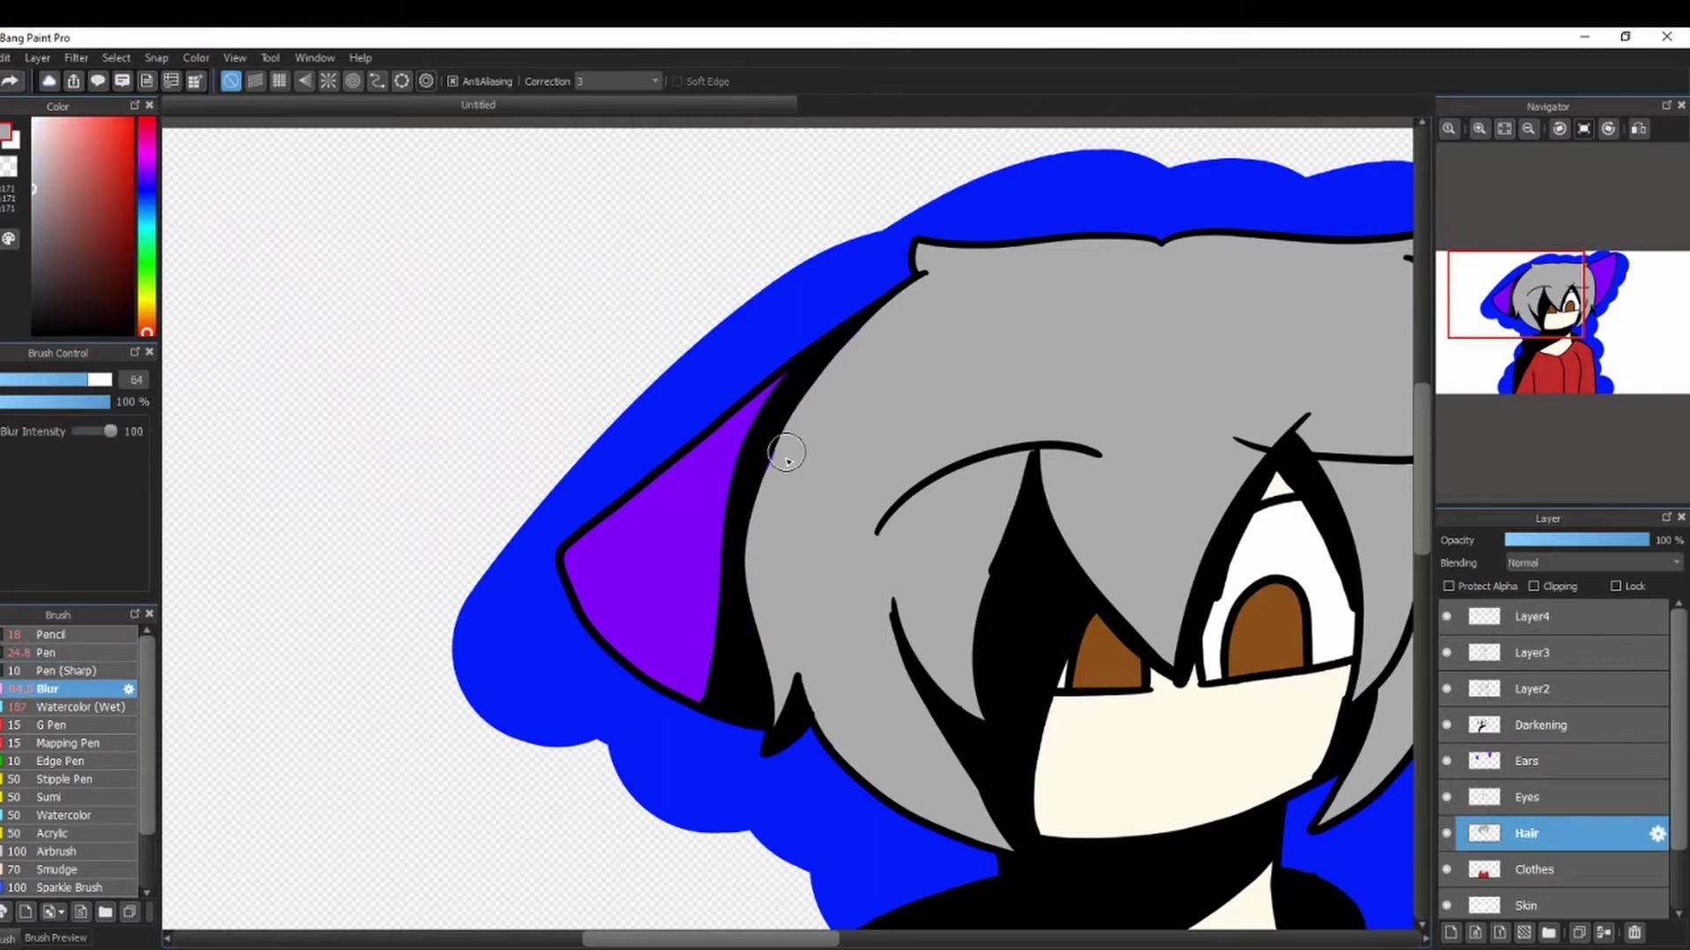
key("3")
left_click_drag(1531, 832, 1533, 760)
left_click(1545, 724)
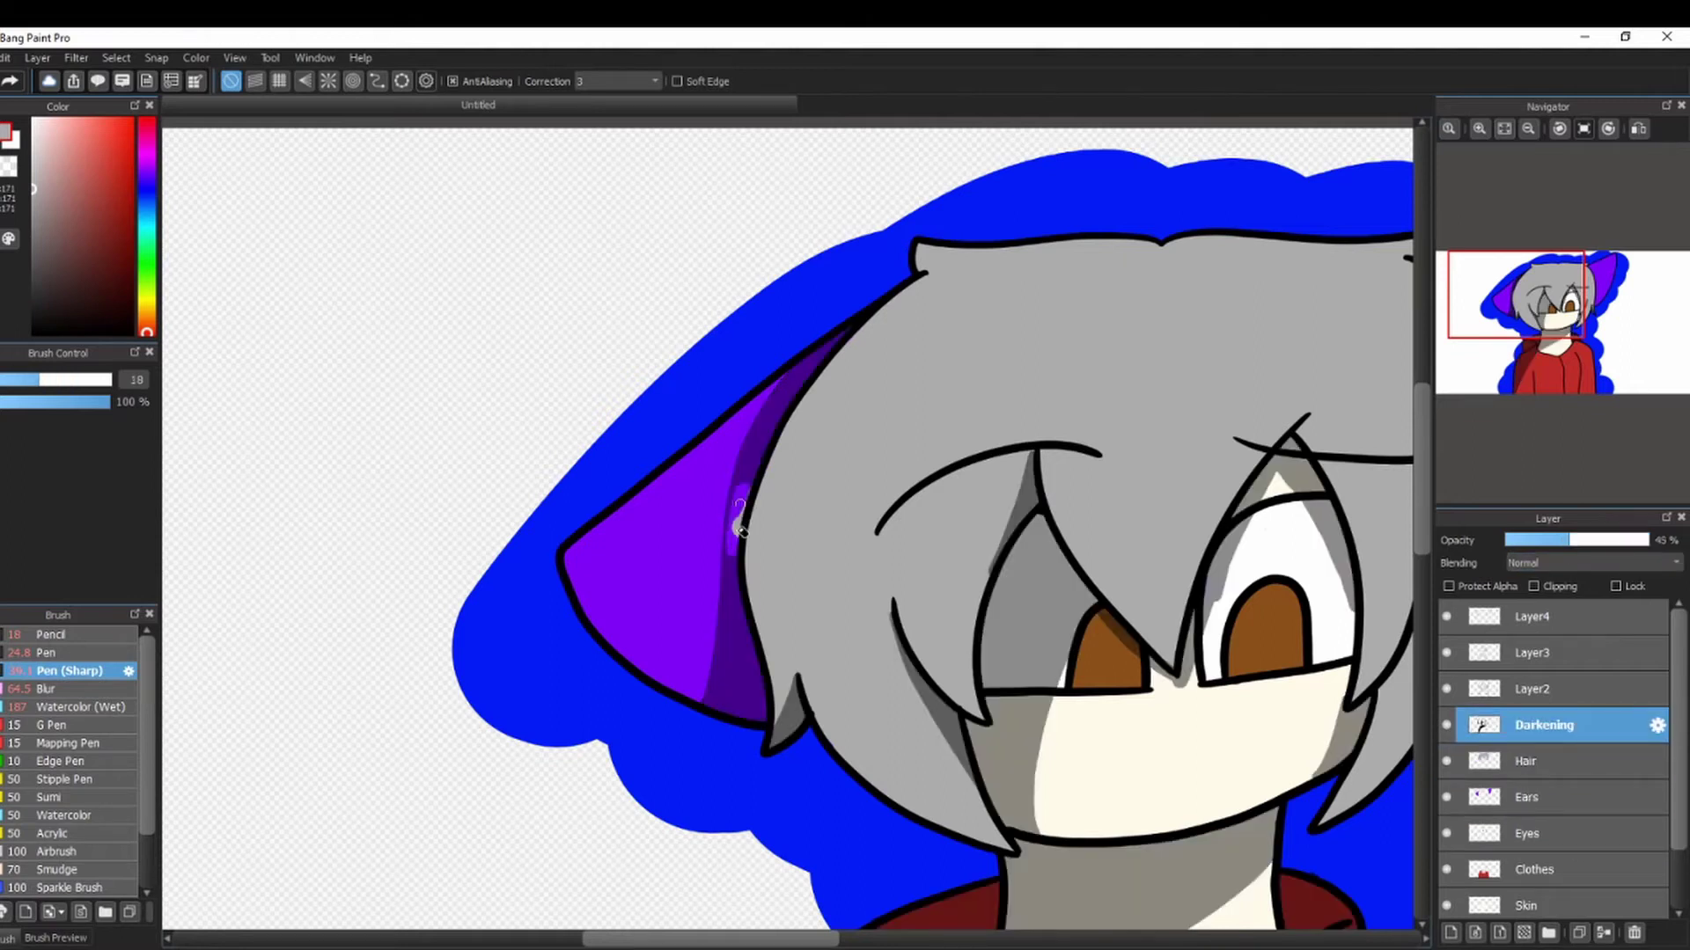
On the Hair layer, touch up the hair's left edge beside the ear with grey using Pen (Sharp).
key("ctrl+z")
left_click(1531, 762)
left_click_drag(740, 509, 737, 533)
mouse_move(1566, 296)
left_mouse_down()
mouse_move(1580, 292)
mouse_move(1548, 297)
left_mouse_up()
left_click(2, 176)
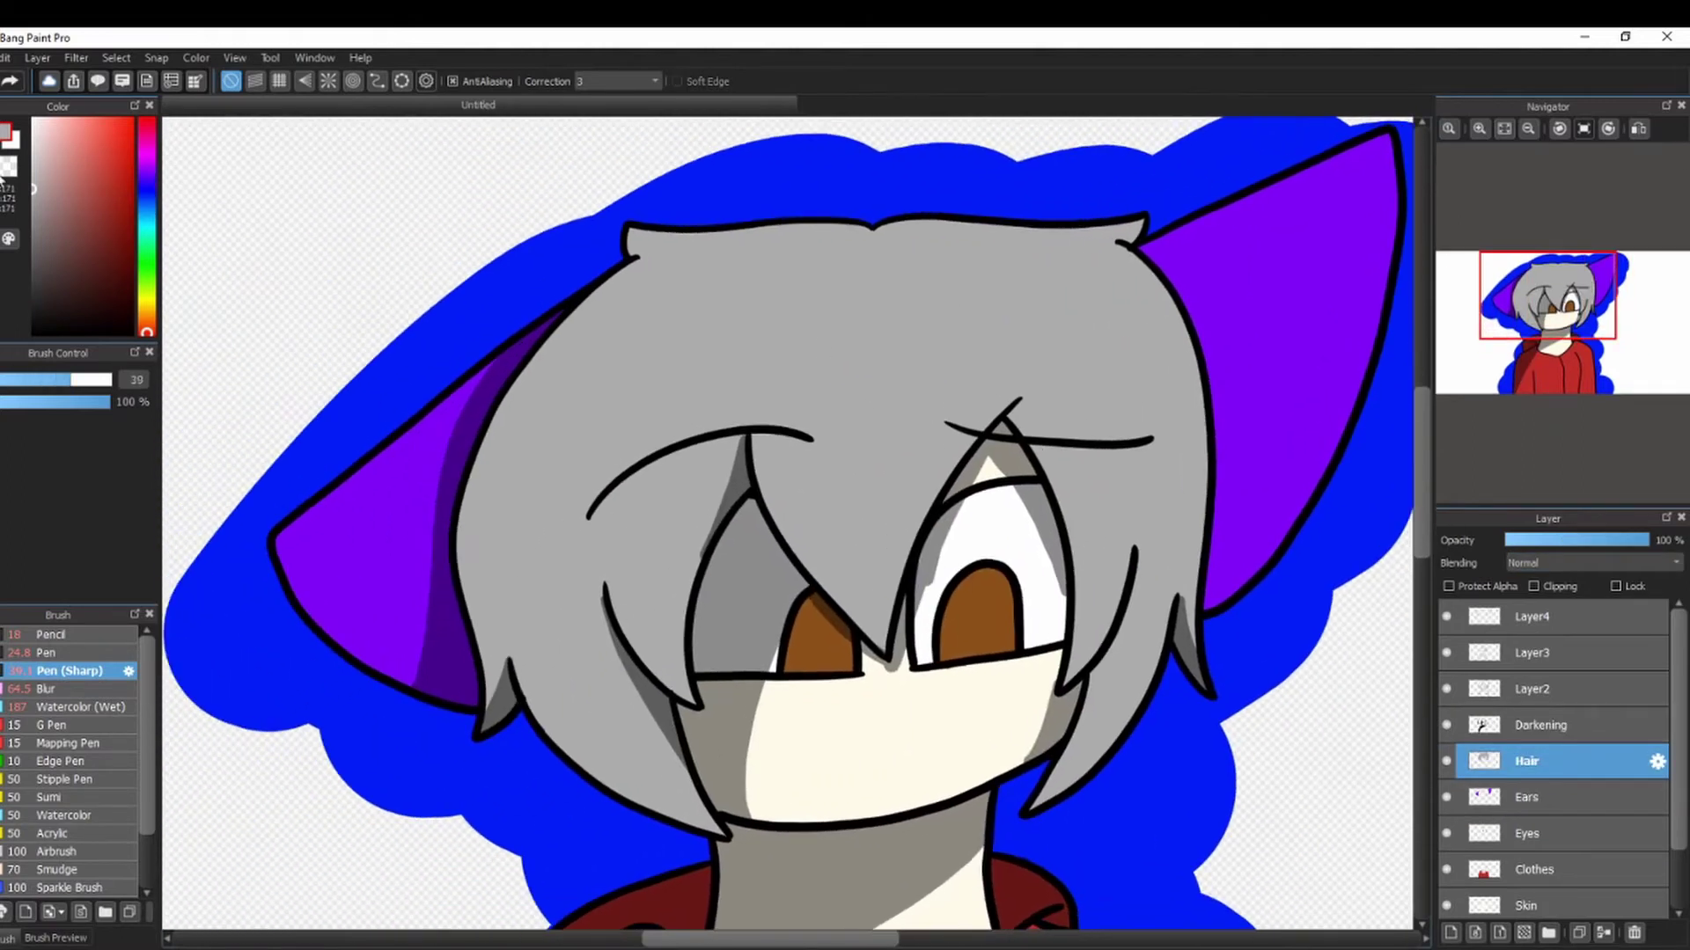
Blur the Darkening layer's shadow on the left ear and the strand below it with a 224-size Blur brush.
left_click(74, 692)
left_click_drag(101, 381, 115, 389)
left_click(1566, 728)
mouse_move(591, 297)
left_mouse_down()
mouse_move(423, 708)
mouse_move(538, 305)
mouse_move(493, 738)
left_mouse_up()
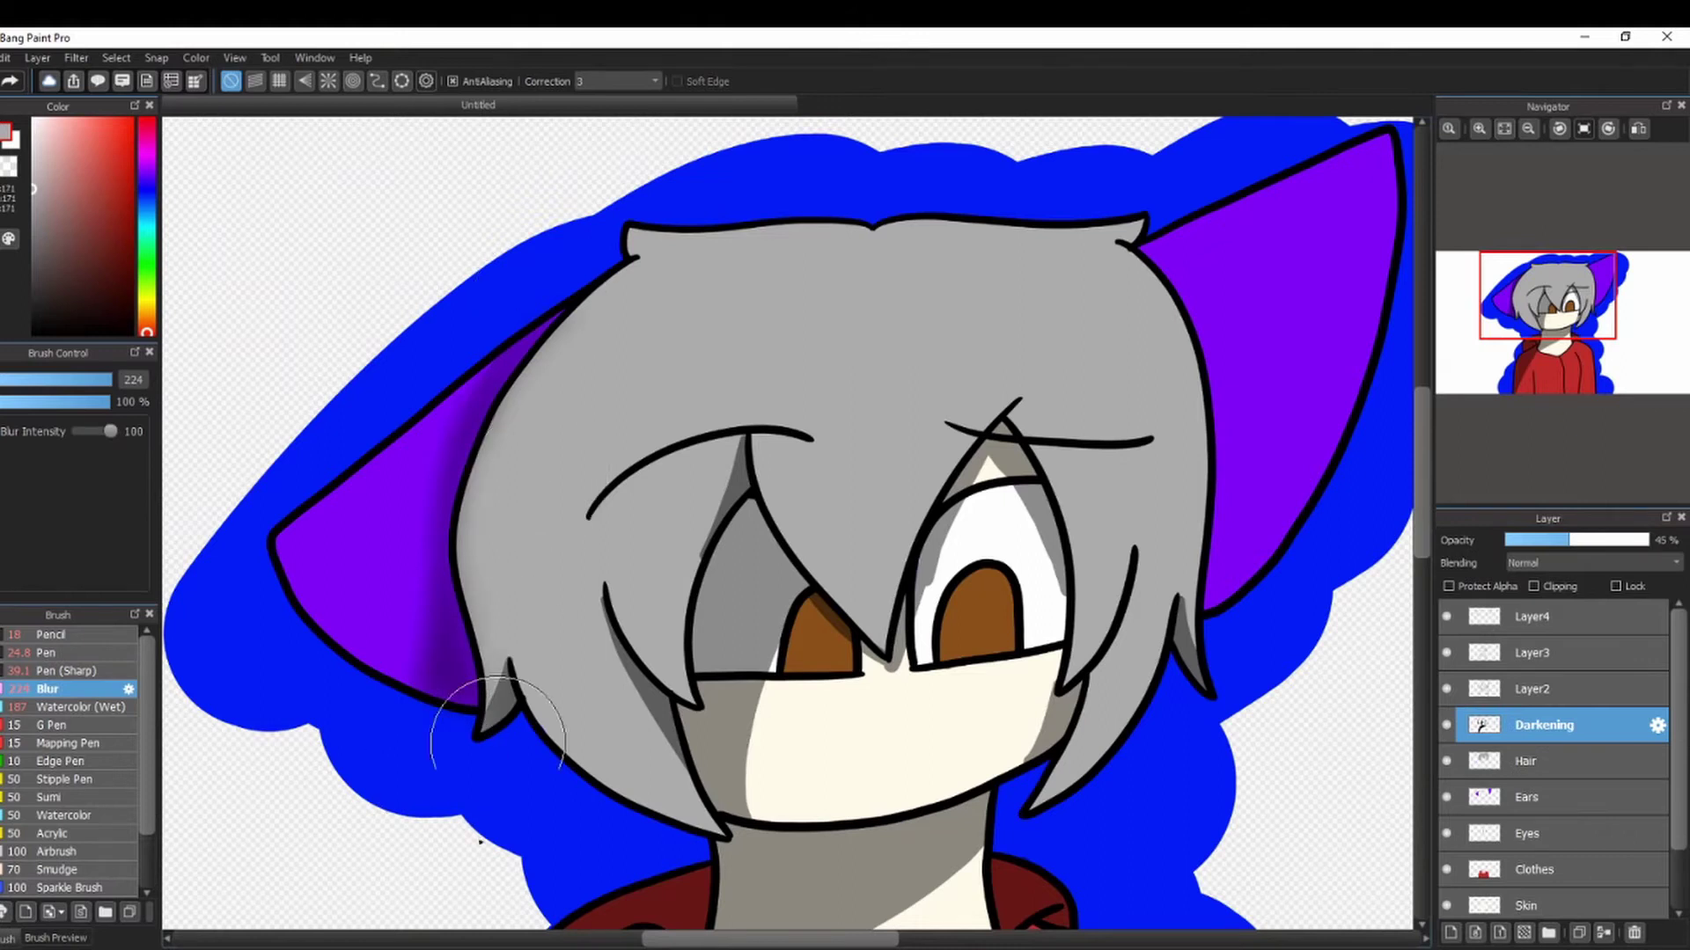
Soften the shadow edges on the cheek lock, face, eyes, neck and hoodie with smaller Blur brush sizes.
mouse_move(603, 577)
left_mouse_down()
mouse_move(764, 780)
mouse_move(716, 845)
left_mouse_up()
left_click_drag(761, 568, 814, 735)
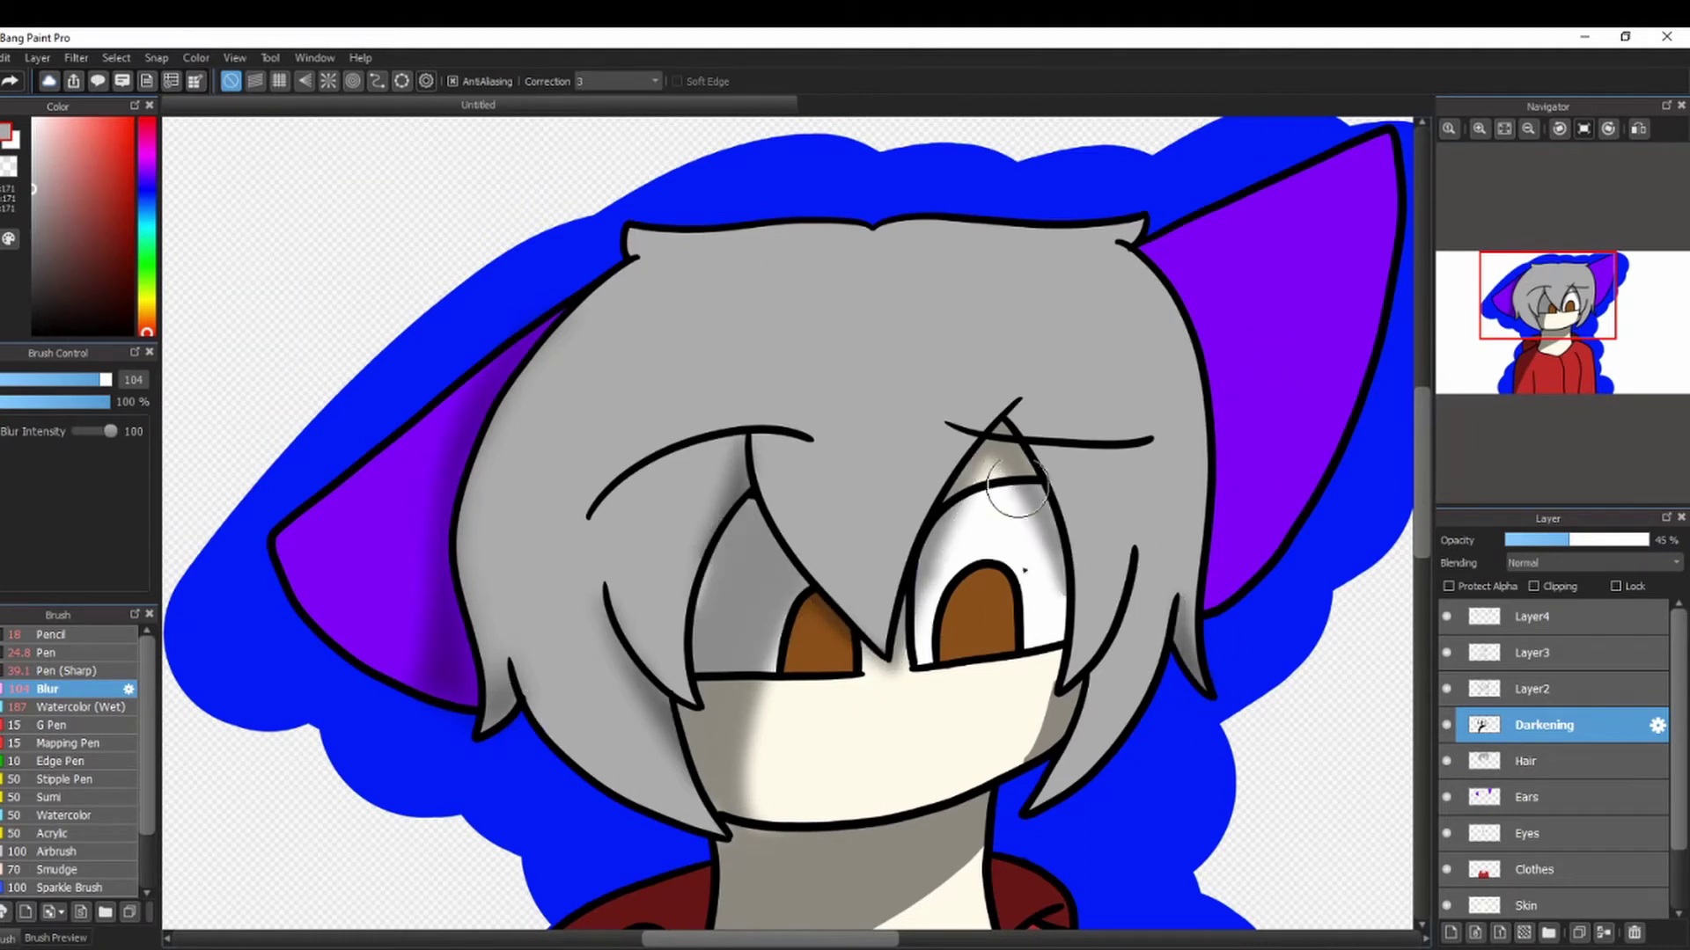
scroll(1038, 552, "down", 5)
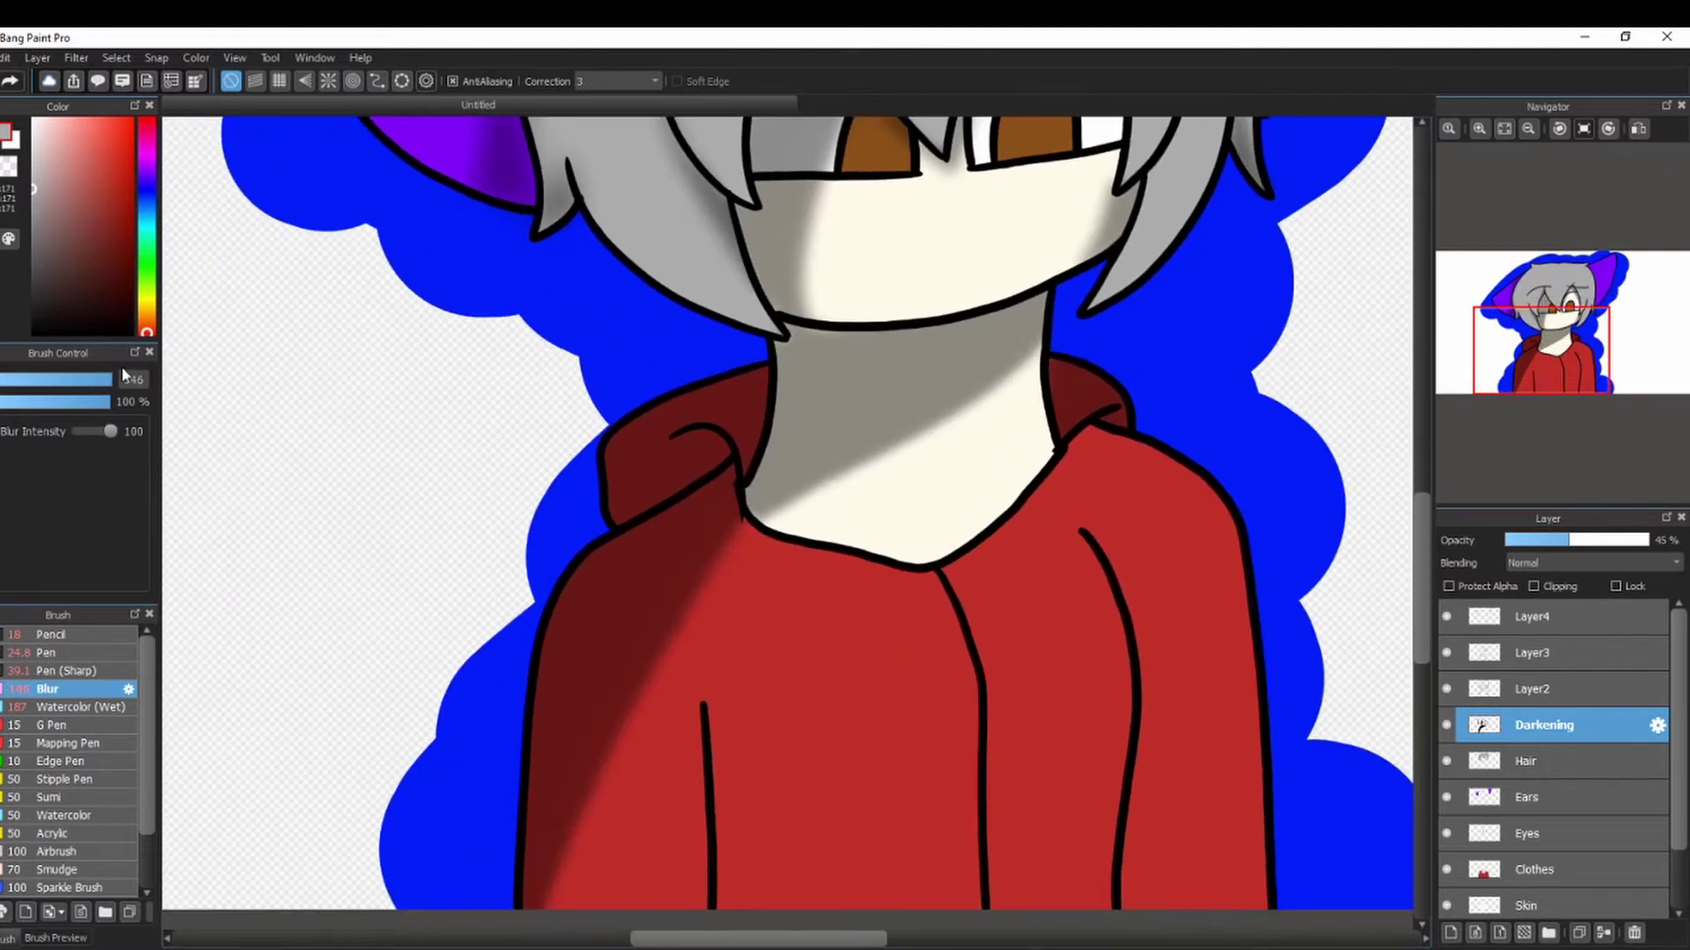
mouse_move(1552, 354)
left_mouse_down()
mouse_move(1547, 379)
mouse_move(1555, 313)
mouse_move(1563, 330)
left_mouse_up()
Hide the blue Layer5 and move Layer1 above it in the layer order.
left_click(1504, 128)
scroll(1549, 774, "down", 3)
left_click(1446, 865)
left_click_drag(1536, 901, 1536, 863)
Fill a new layer directly below Skin with white using the Pen at size 1000.
left_click(46, 653)
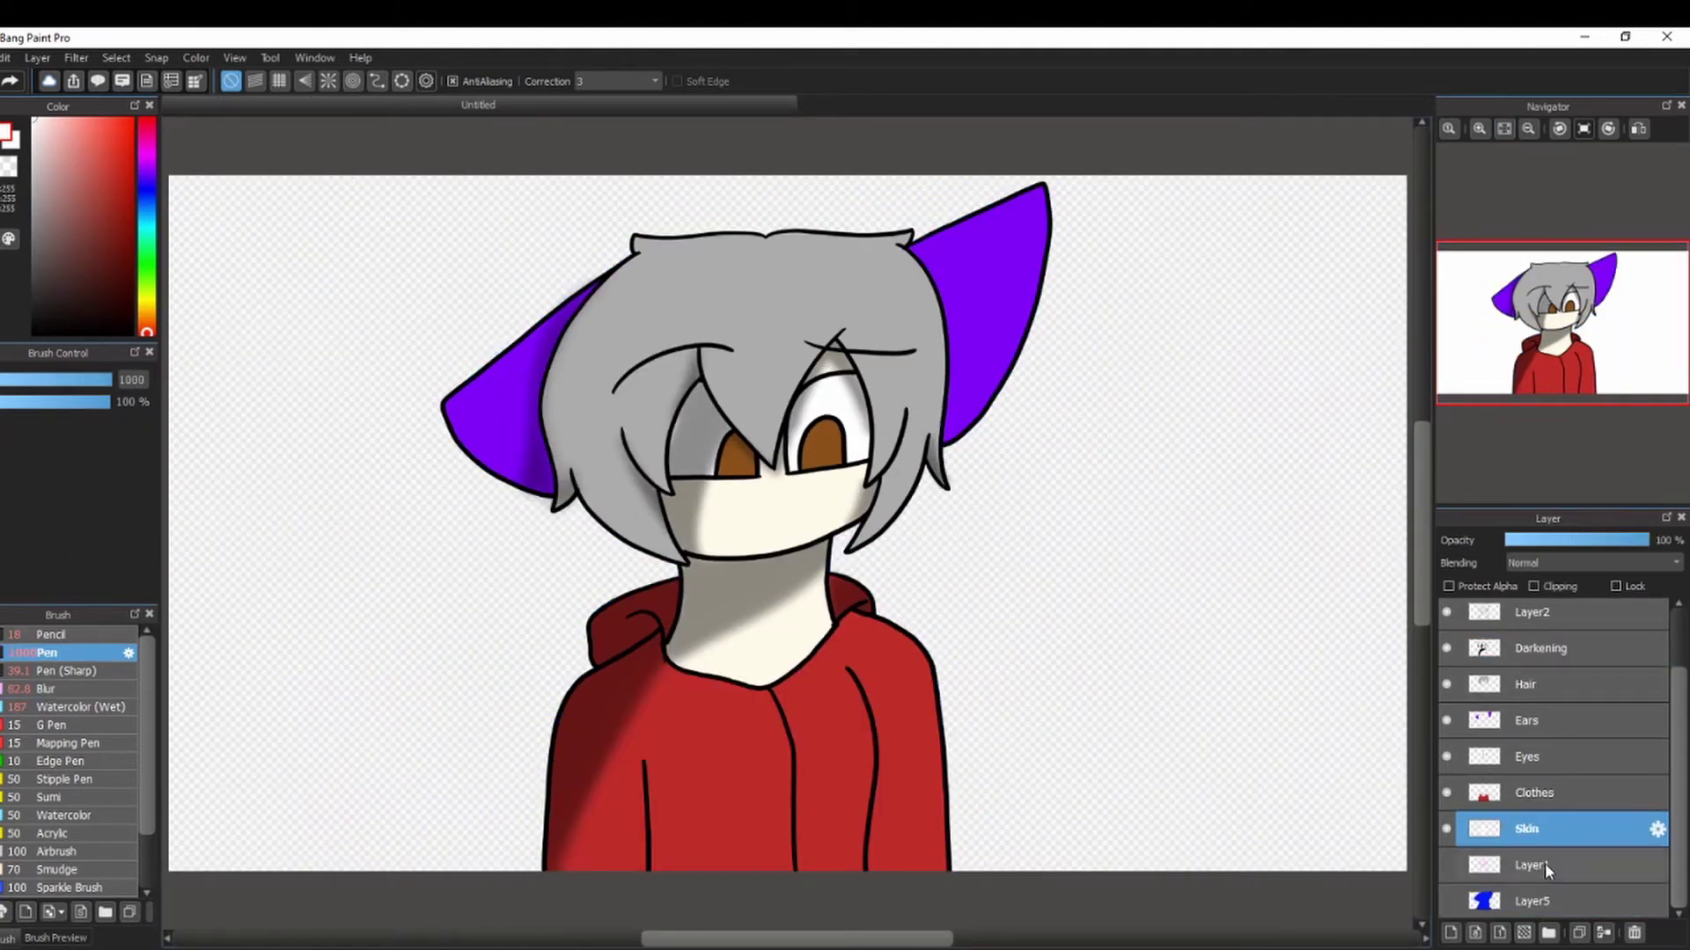
mouse_move(193, 186)
left_mouse_down()
mouse_move(1075, 830)
mouse_move(1218, 558)
mouse_move(1339, 196)
left_mouse_up()
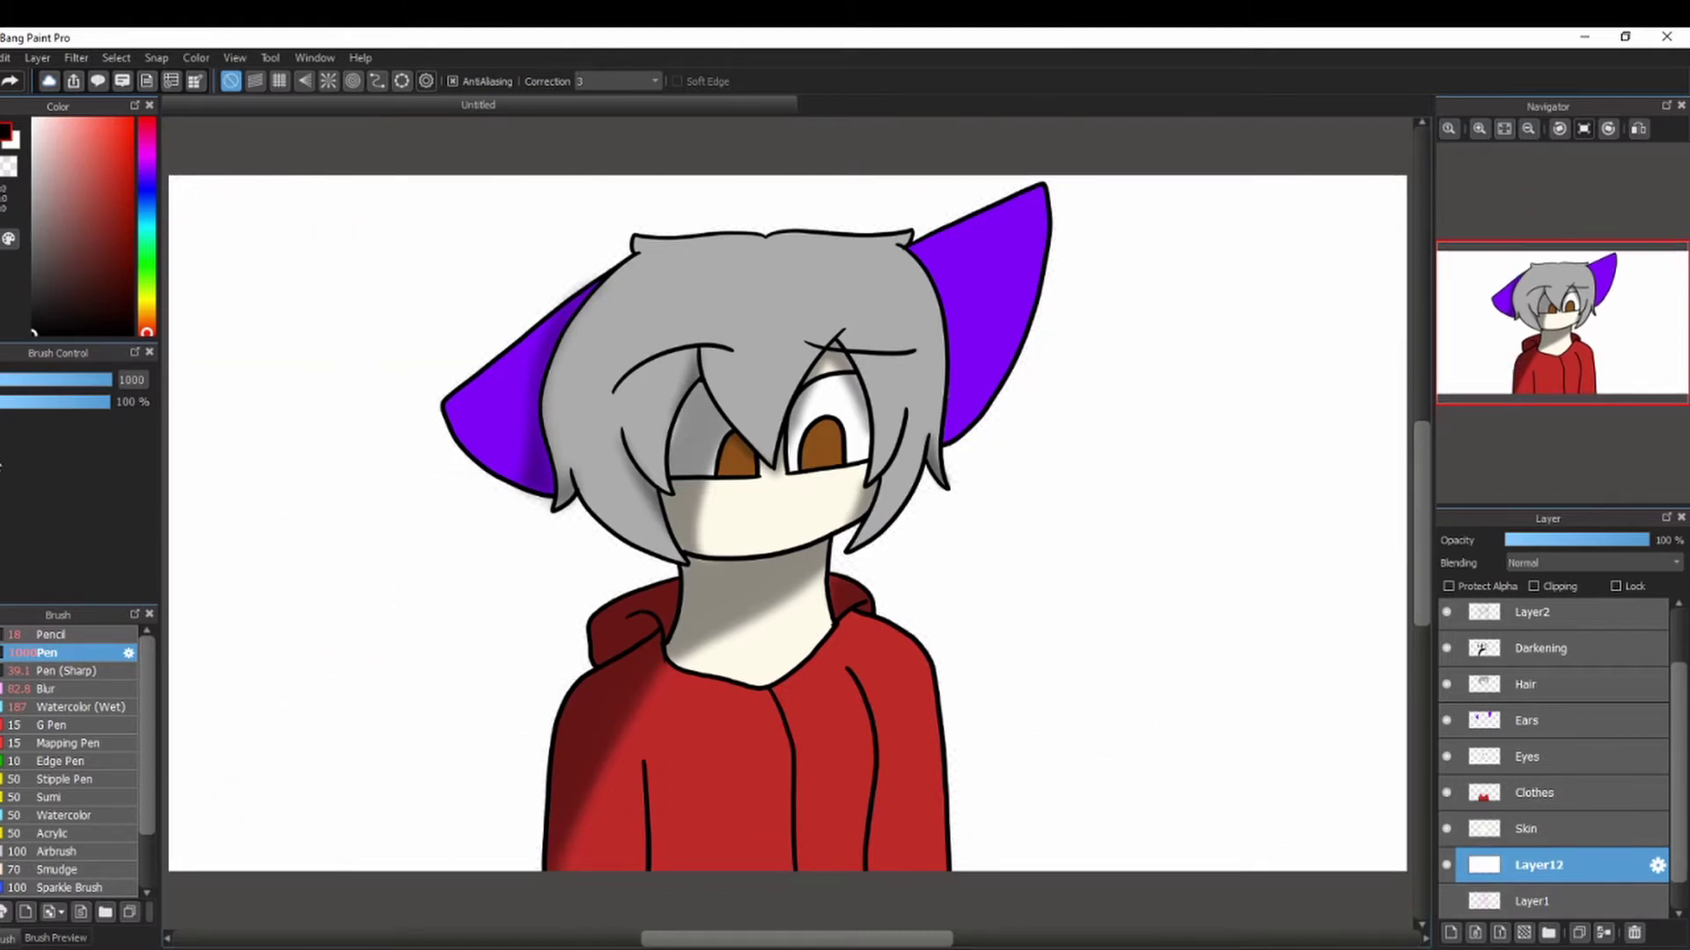
left_click_drag(866, 172, 332, 852)
key("ctrl+z")
left_click_drag(896, 176, 700, 458)
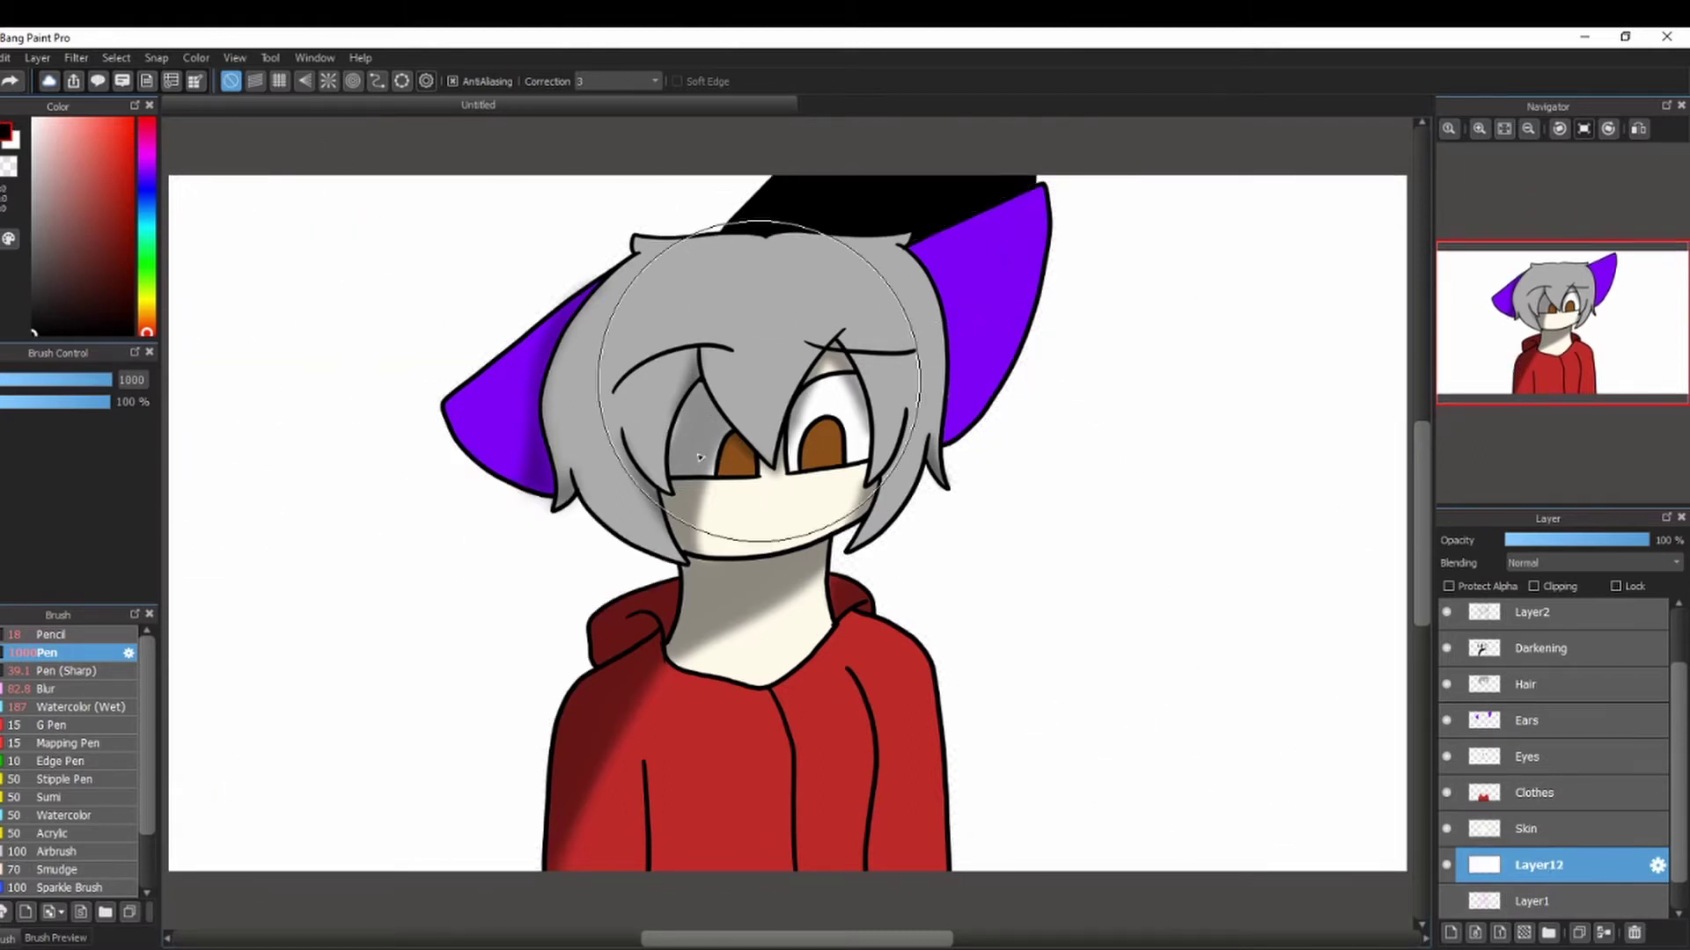
key("ctrl+z")
Paint the background to the left of the character black, with a diagonal edge running behind the head.
mouse_move(698, 113)
left_mouse_down()
mouse_move(358, 320)
mouse_move(418, 718)
mouse_move(932, 60)
left_mouse_up()
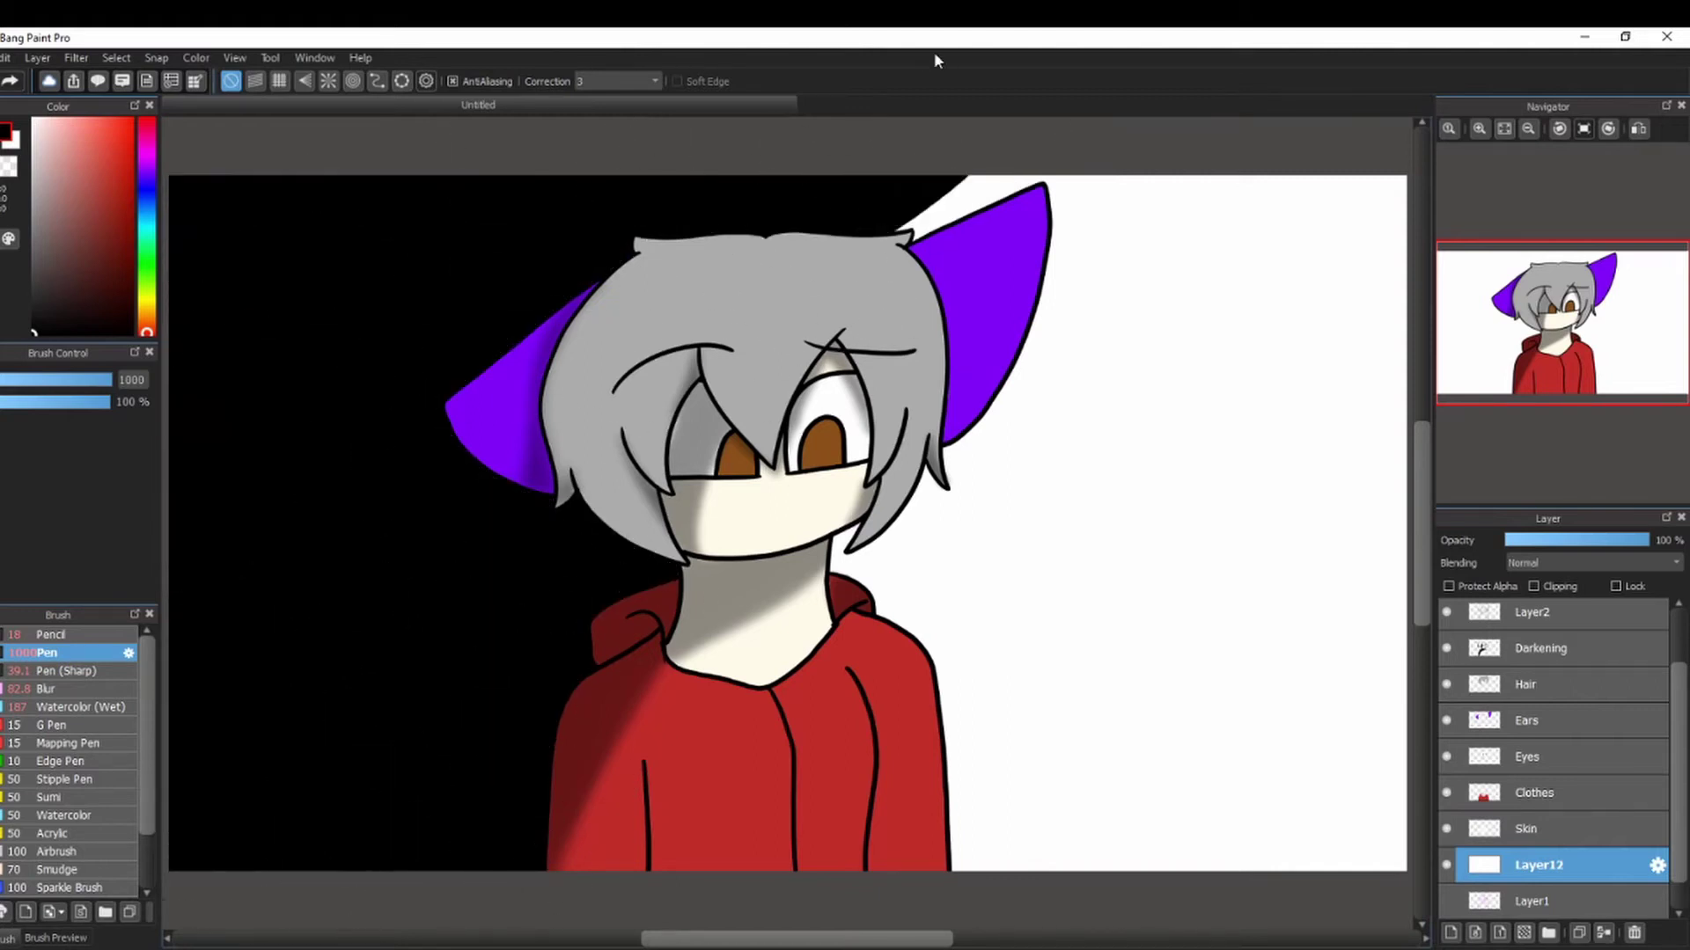
Undo the black background, then hide the Darkening layer and move the white Layer12 below Layer1.
key("ctrl+z")
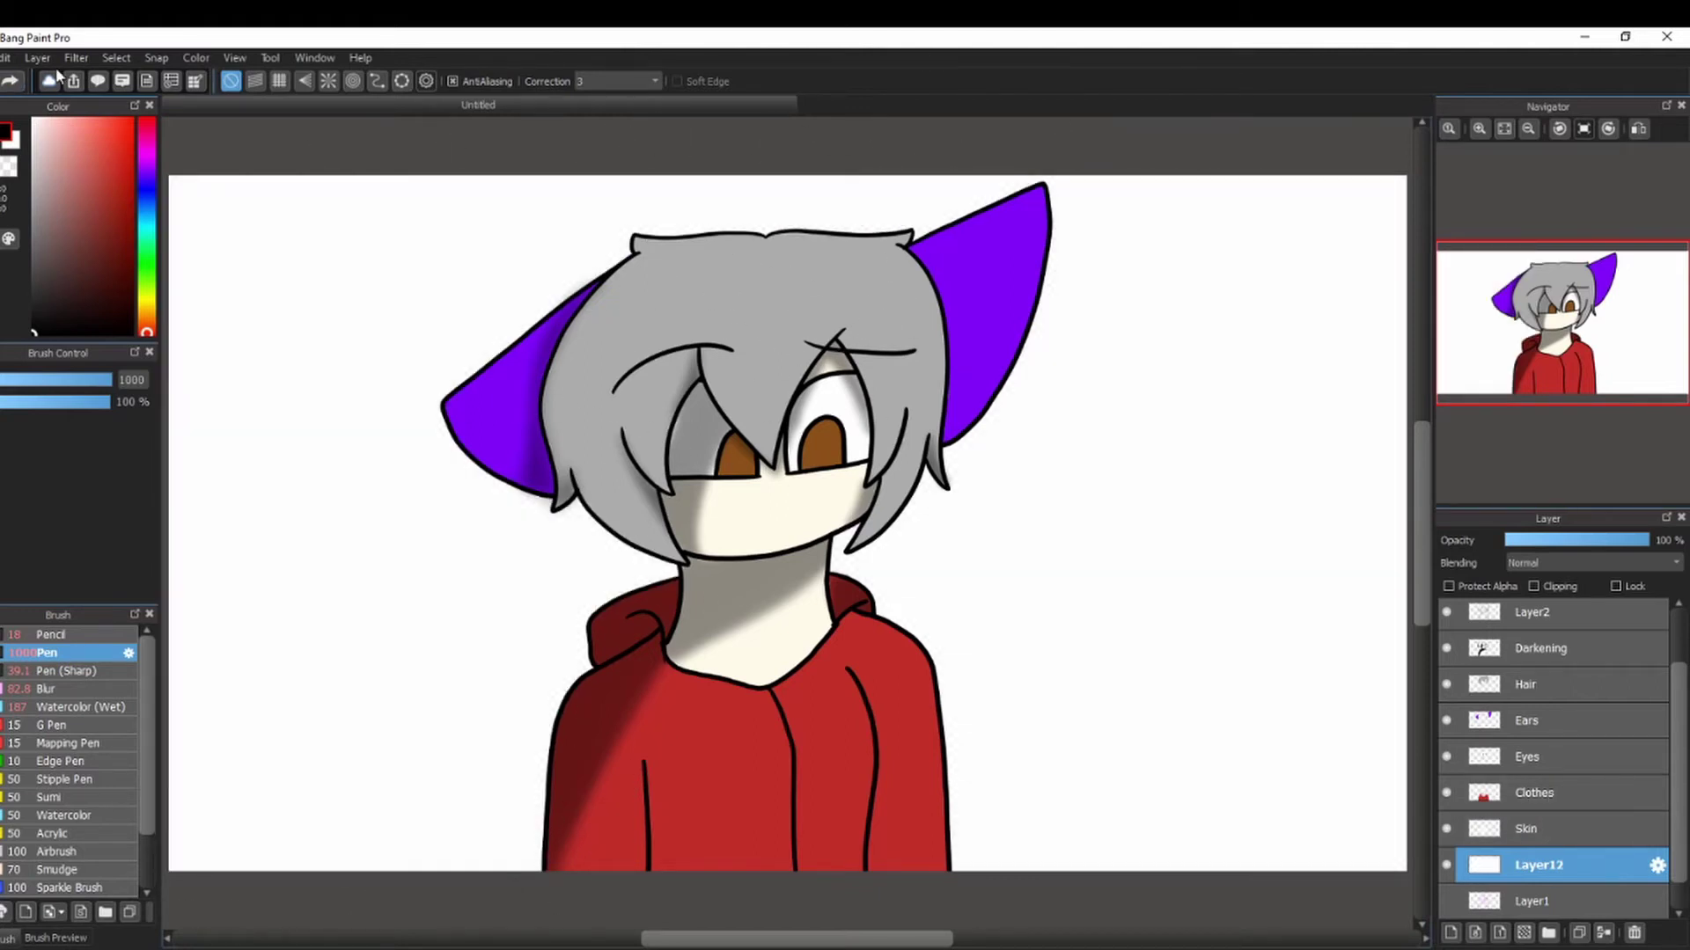
mouse_move(1567, 865)
left_mouse_down()
mouse_move(1563, 635)
mouse_move(1545, 915)
mouse_move(1553, 878)
left_mouse_up()
left_click(1447, 684)
left_click(1558, 831)
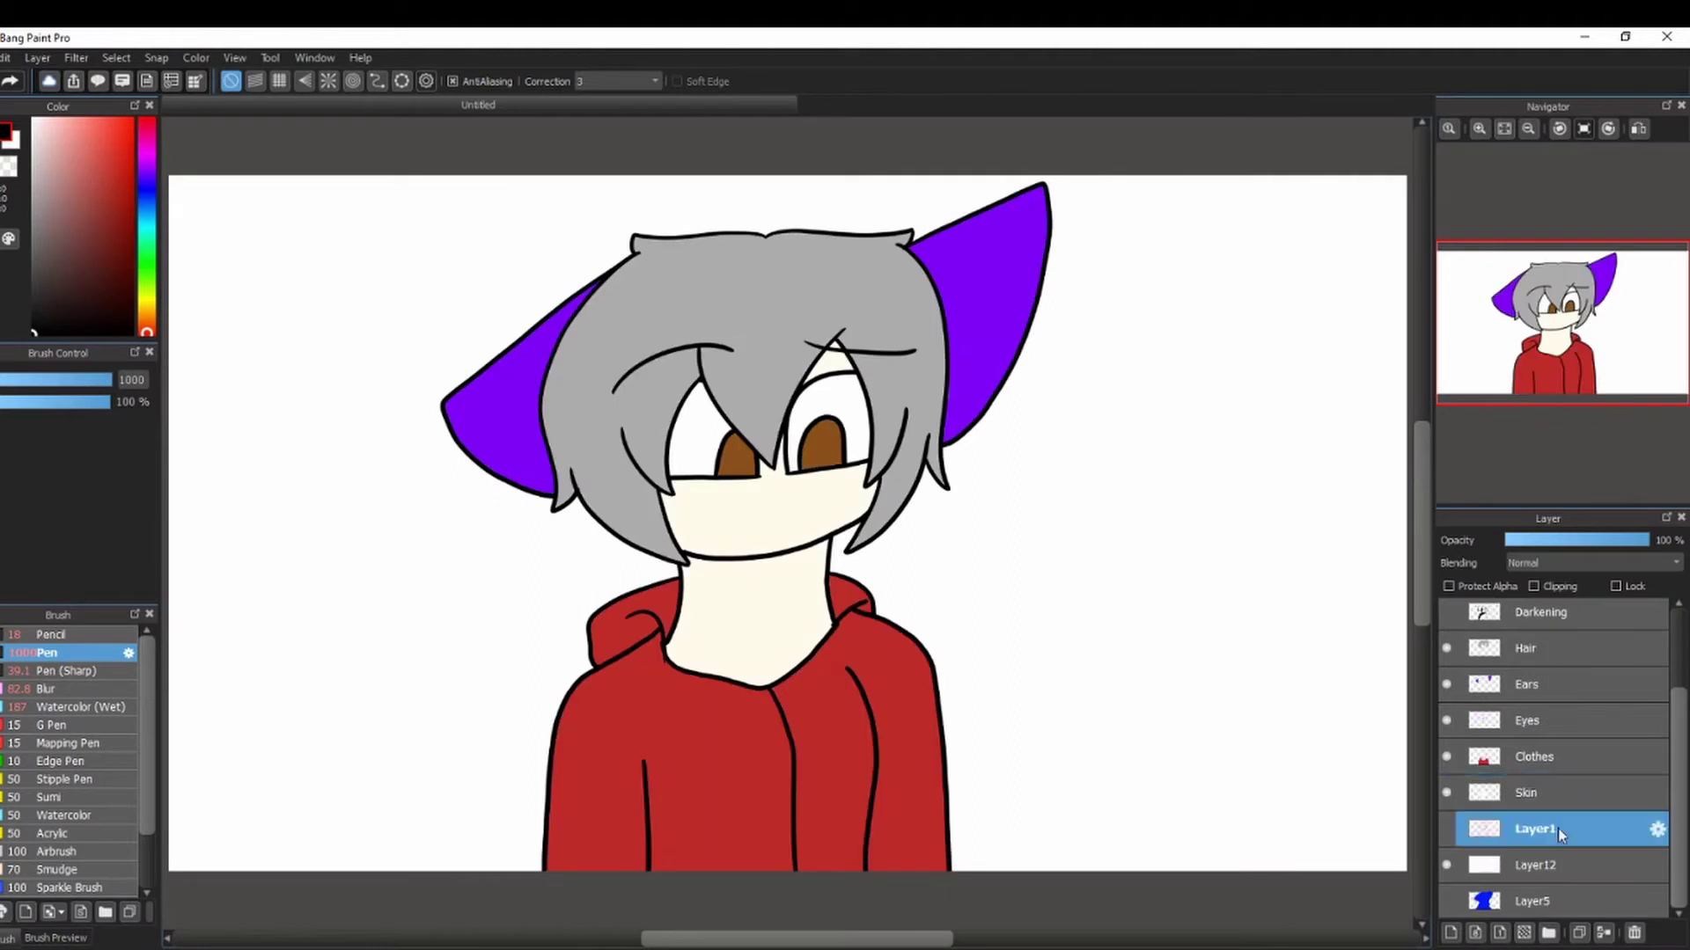
Paint the left half of the drawing black with a diagonal edge on a new layer directly above Darkening.
left_click(1567, 628)
left_click(1451, 933)
mouse_move(867, 185)
left_mouse_down()
mouse_move(862, 230)
mouse_move(812, 257)
mouse_move(460, 125)
mouse_move(340, 308)
left_mouse_up()
Soften the diagonal edge of the black area using Blur at size 1000 and set the layer's opacity to 42%.
left_click(72, 687)
left_click_drag(95, 380, 132, 380)
mouse_move(1057, 182)
left_mouse_down()
mouse_move(494, 903)
mouse_move(949, 330)
left_mouse_up()
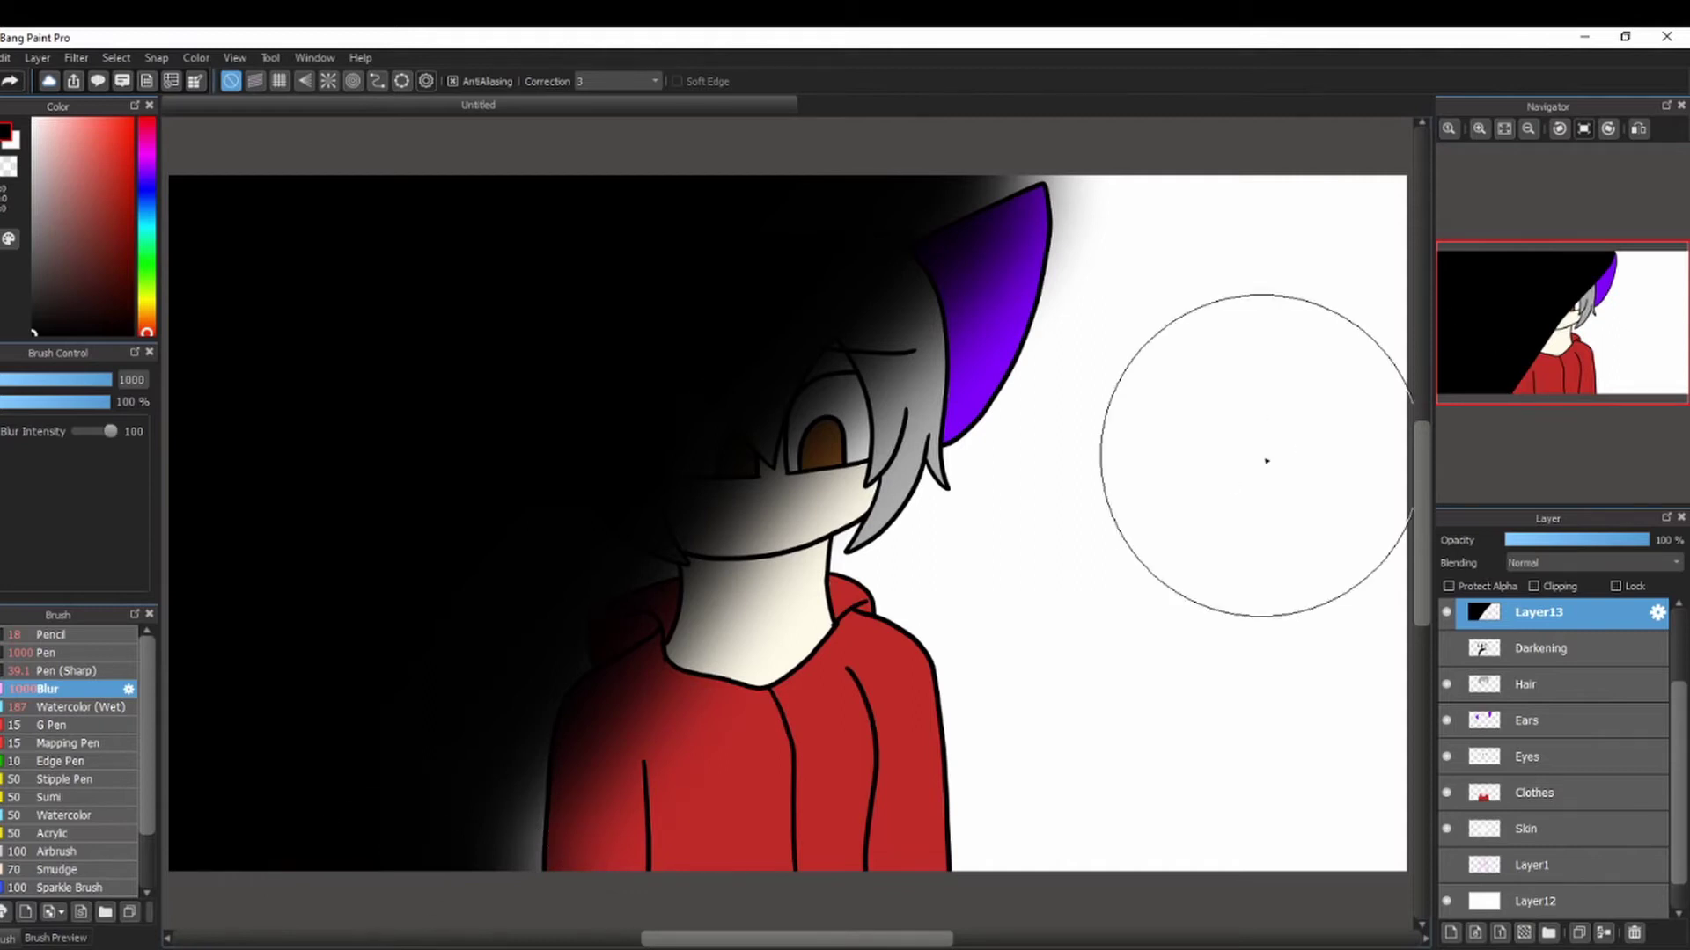
left_click_drag(1518, 540, 1566, 548)
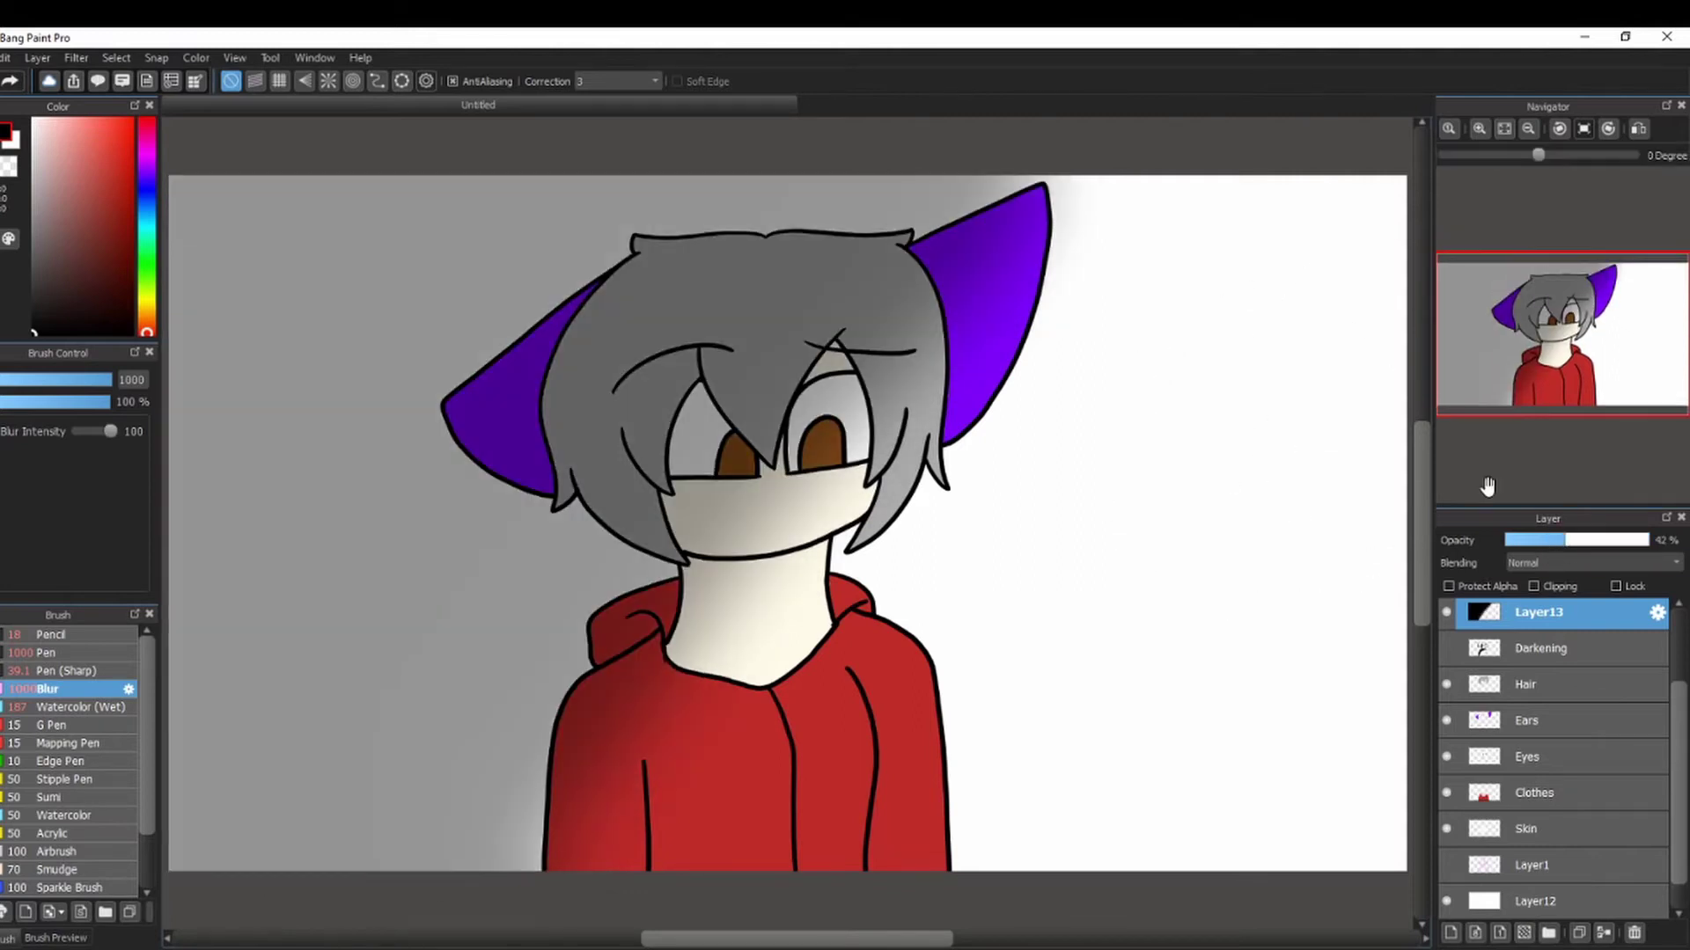
Create a new canvas and draw a wide black rectangle outline with the Pen at size 26 and cross-grid snap.
key("alt+f")
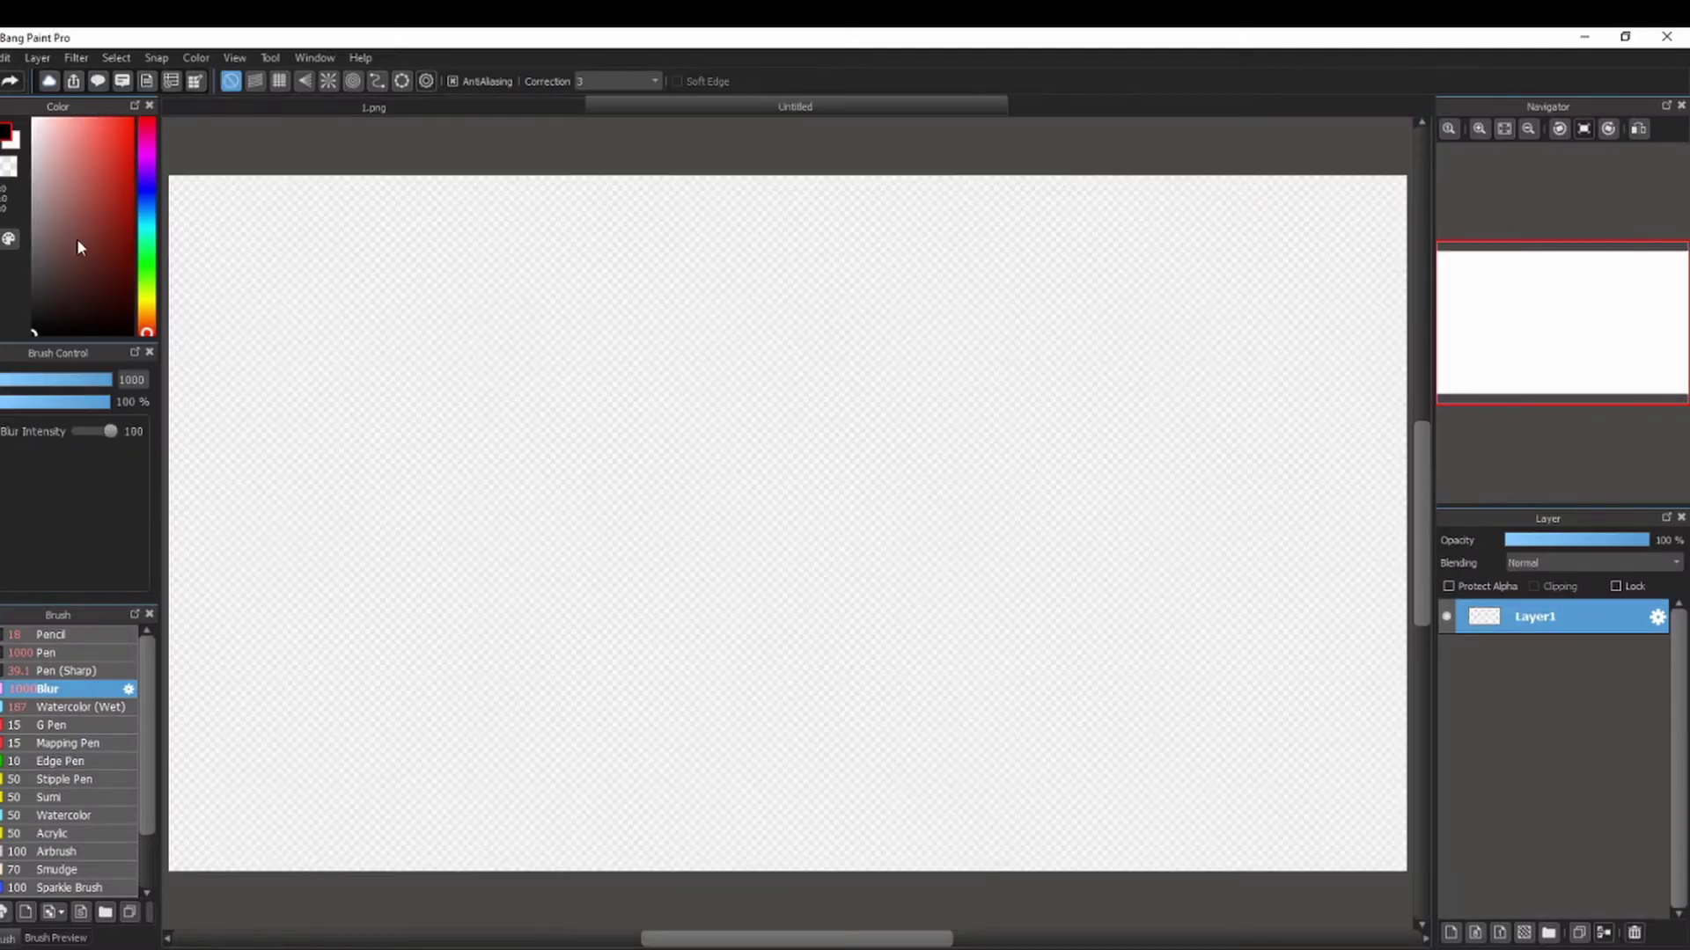
left_click(47, 653)
left_click(57, 380)
left_click(280, 81)
left_click_drag(460, 407, 466, 724)
key("ctrl+z")
left_click_drag(400, 371, 401, 679)
left_click_drag(400, 373, 1158, 373)
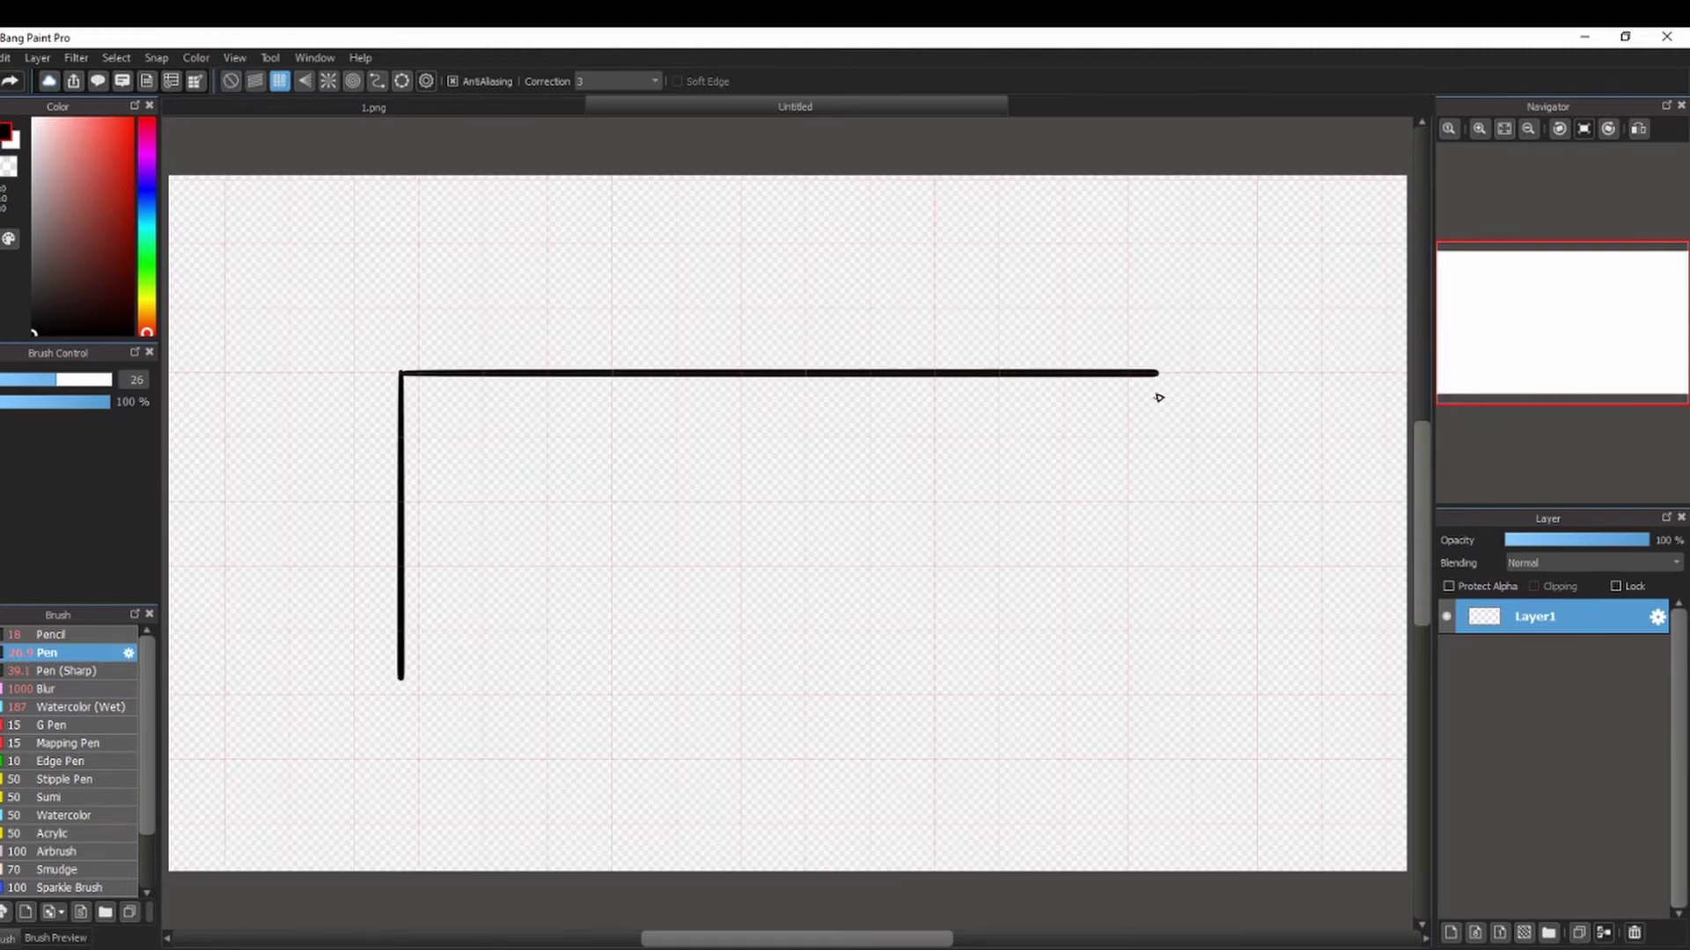
left_click_drag(400, 679, 931, 678)
Draw an oval freehand near each end of the rectangle with snapping off, and add a new layer on top.
left_click(230, 81)
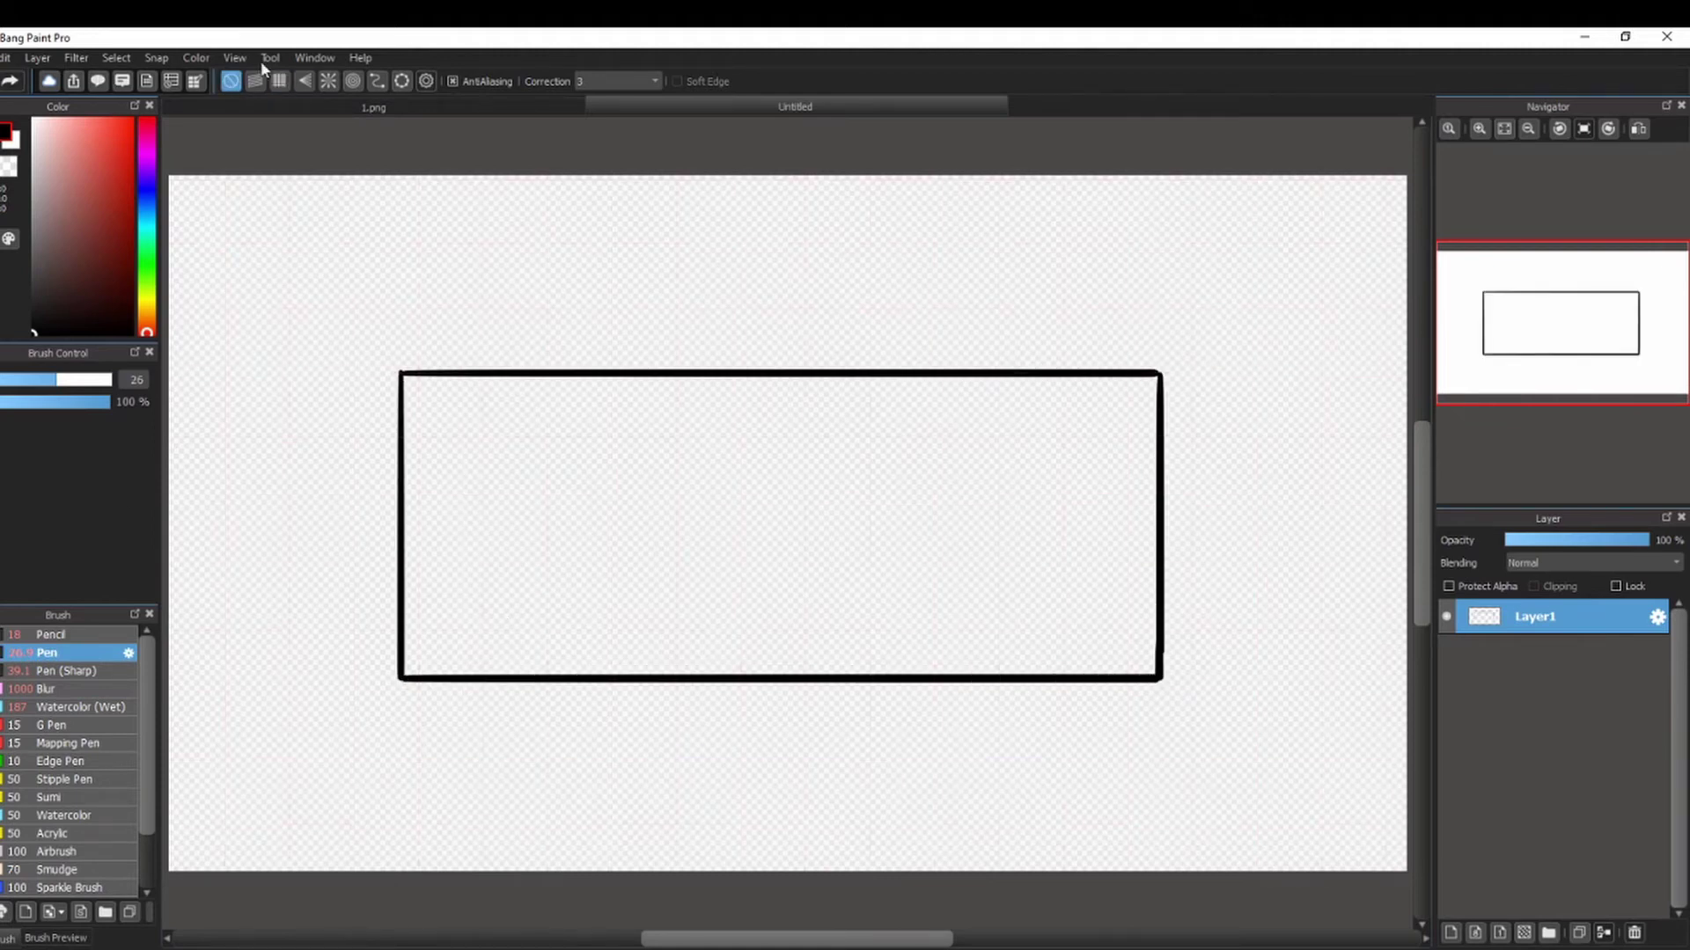
left_click_drag(1008, 429, 1057, 476)
left_click(1450, 932)
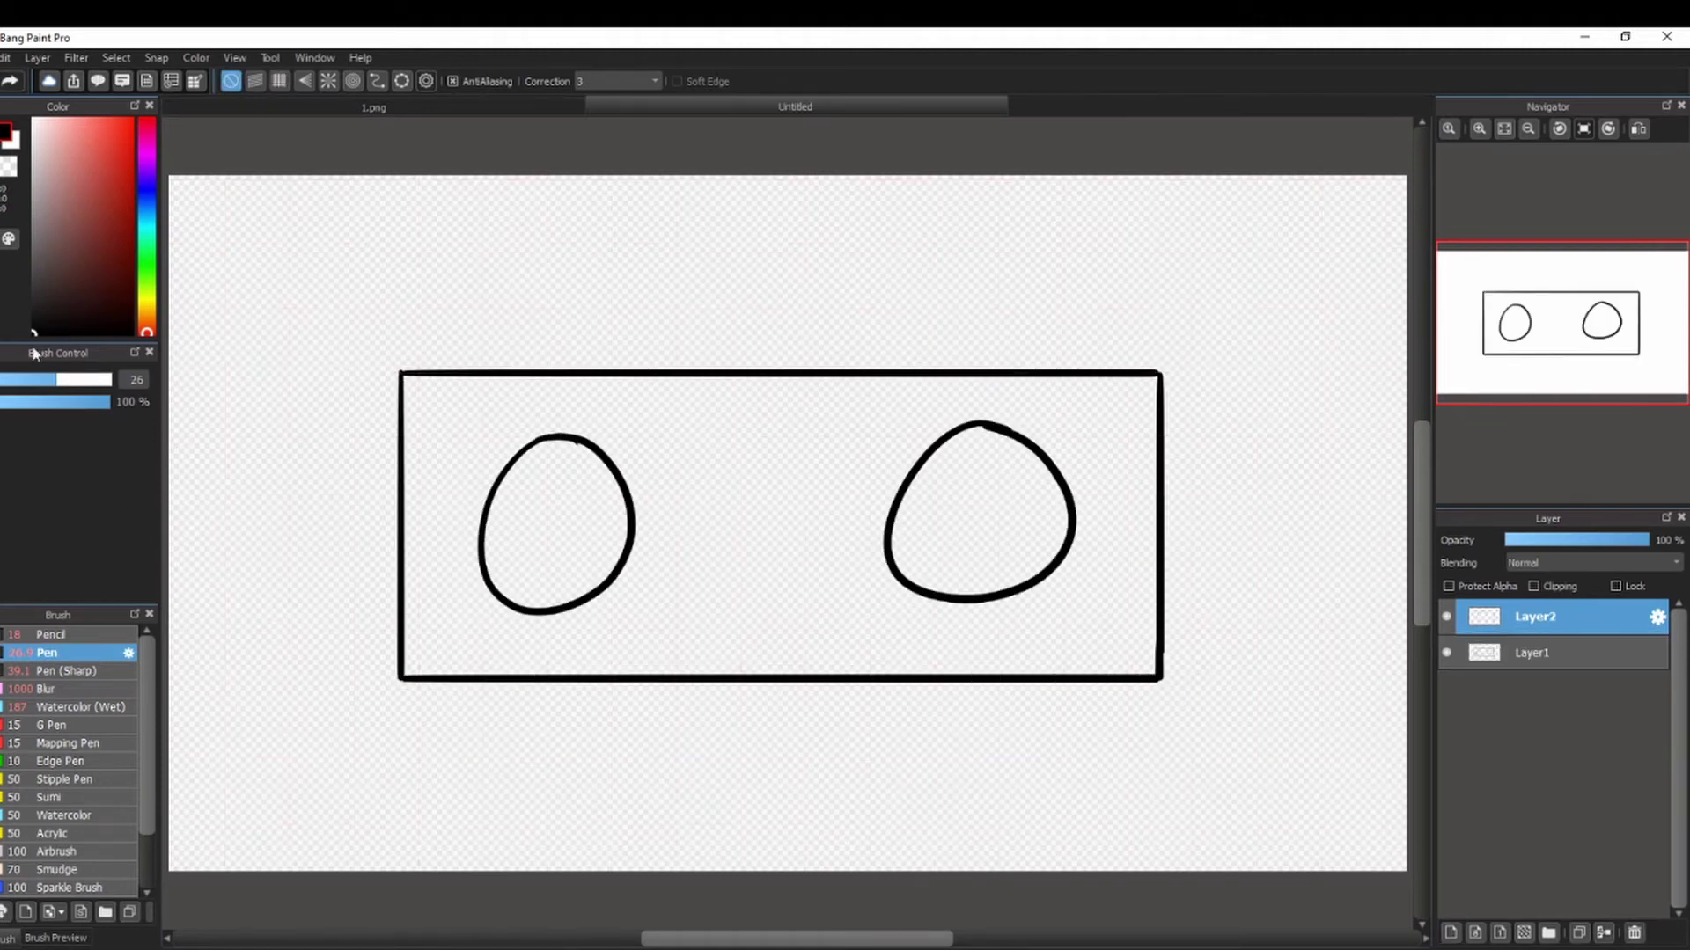
left_click(1479, 128)
left_click(1479, 128)
left_click(1479, 129)
left_click_drag(1531, 323, 1527, 323)
left_click_drag(485, 401, 488, 505)
mouse_move(484, 396)
left_mouse_down()
mouse_move(550, 403)
mouse_move(486, 523)
left_mouse_up()
left_click_drag(591, 368, 591, 388)
left_click_drag(591, 453, 590, 514)
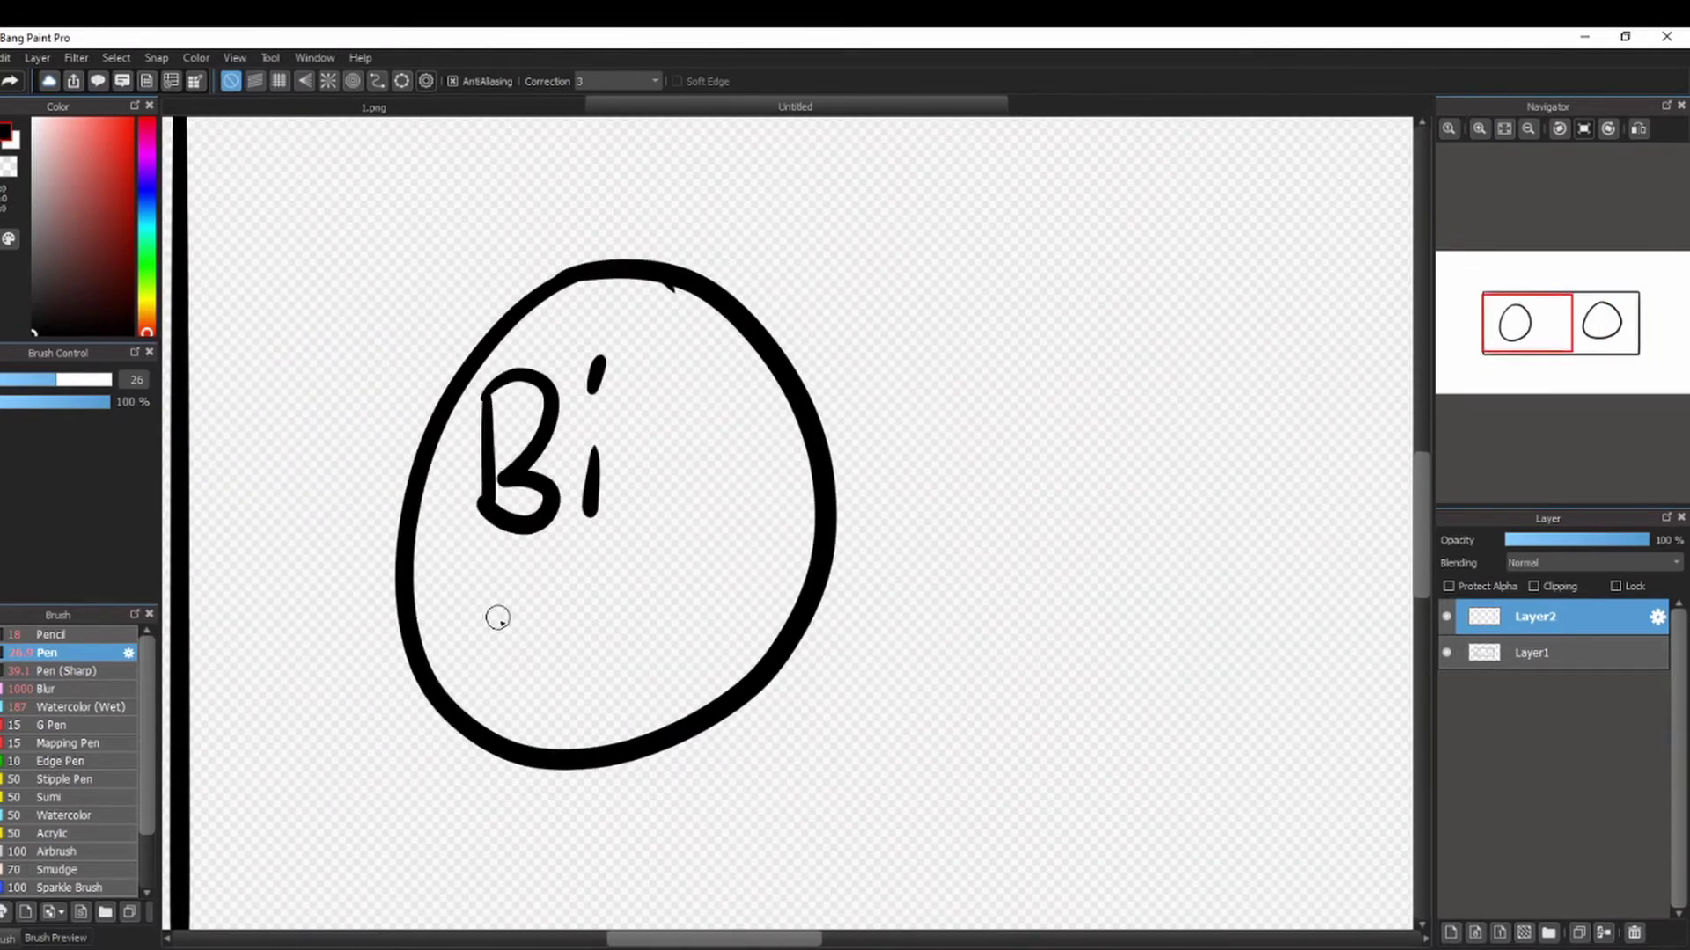
key("ctrl+z")
key("ctrl+z")
key("ctrl+z")
key("ctrl+z")
Letter "Bi" inside the left oval and "Gay" inside the right oval in black.
left_click_drag(489, 418, 502, 661)
left_click_drag(490, 421, 492, 662)
left_click_drag(688, 437, 689, 440)
left_click_drag(686, 497, 687, 616)
left_click_drag(1579, 341, 1593, 338)
left_click_drag(818, 386, 744, 467)
left_click_drag(923, 407, 955, 504)
left_click_drag(966, 393, 967, 540)
left_click(1504, 128)
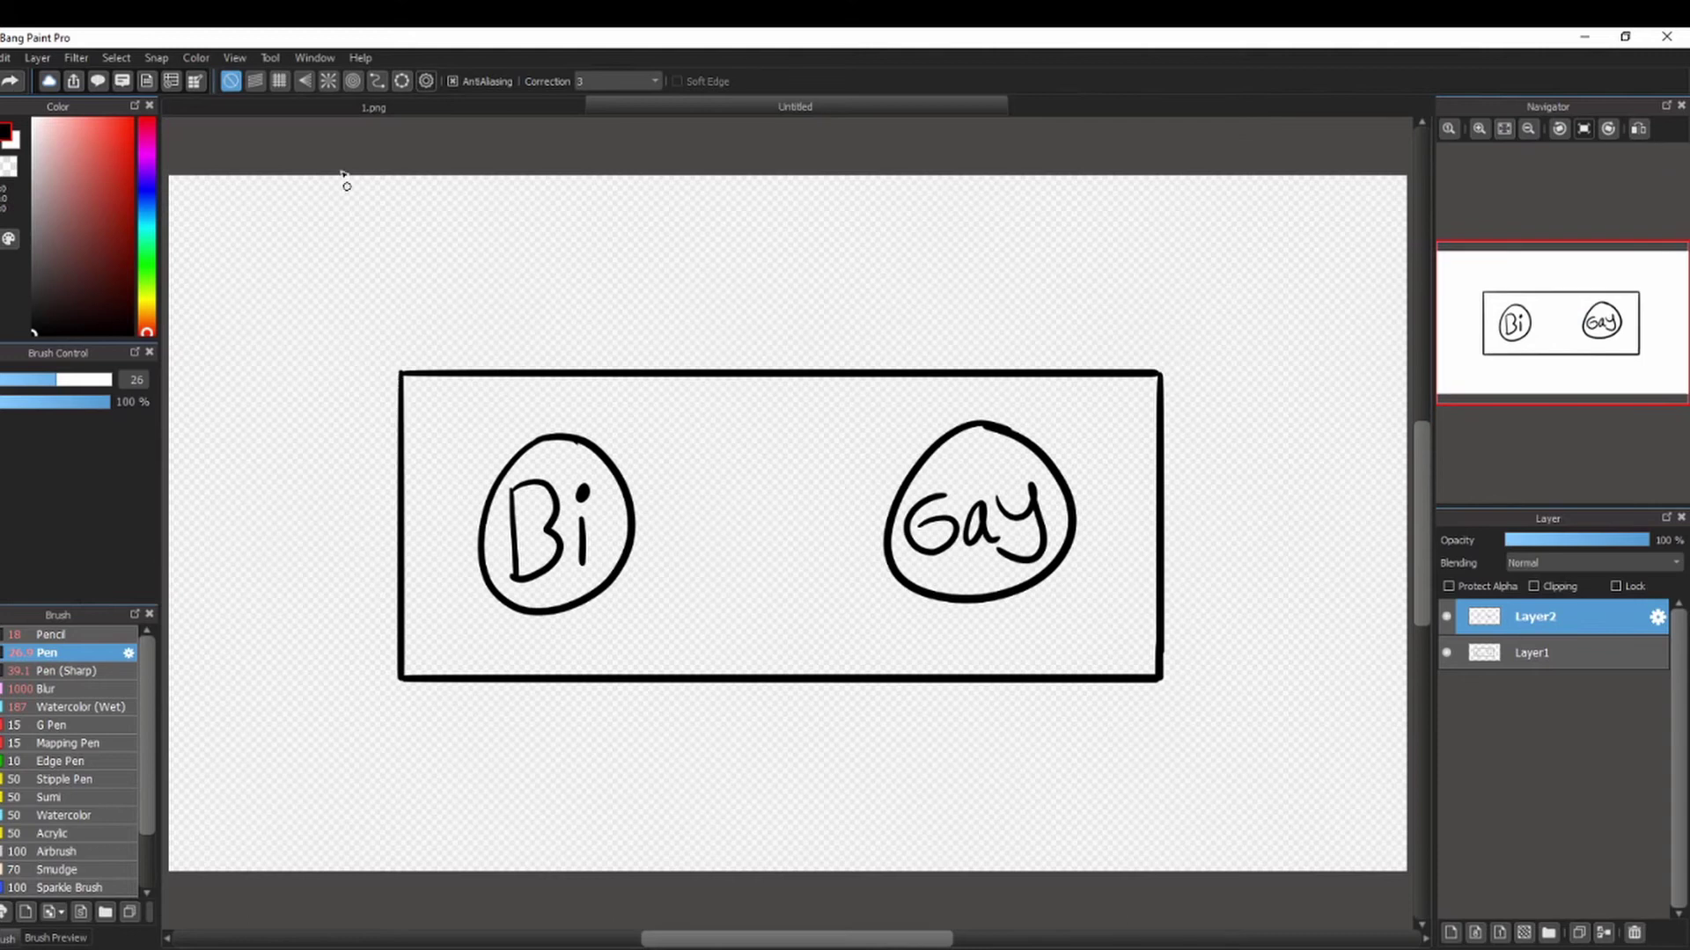
left_click(279, 81)
left_click_drag(399, 373, 397, 597)
key("ctrl+z")
Draw slanted depth lines at the rectangle's corners with parallel snap and join them below and along the left with cross-grid snap.
left_click(255, 81)
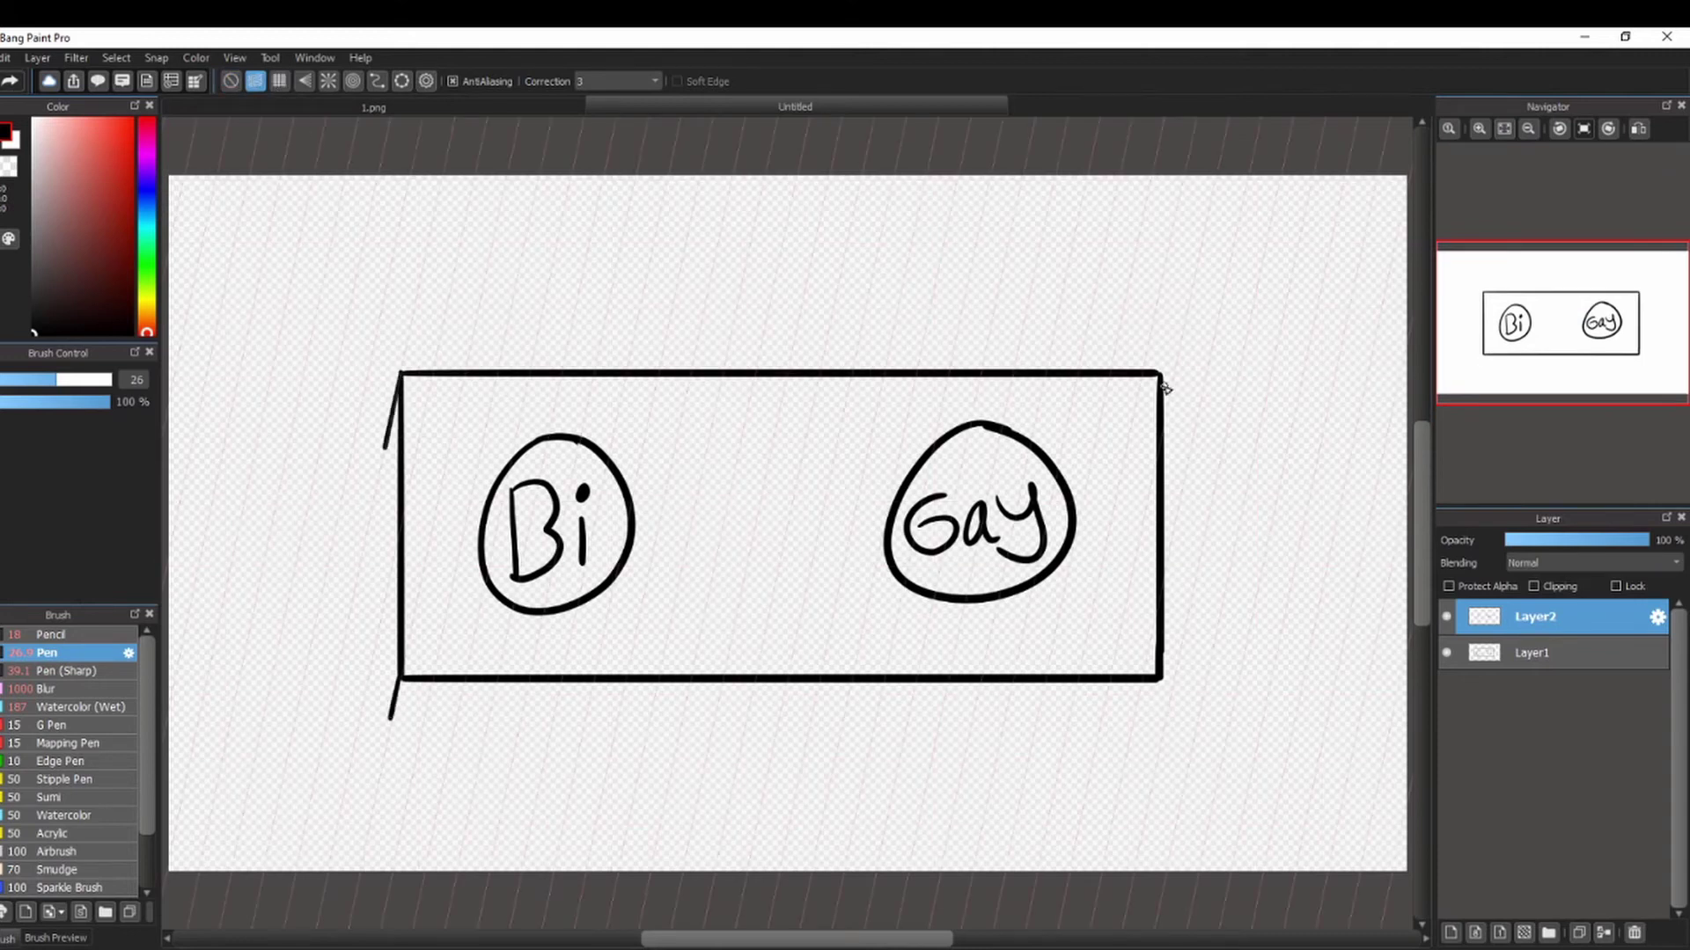
left_click_drag(1159, 679, 1154, 708)
left_click(280, 81)
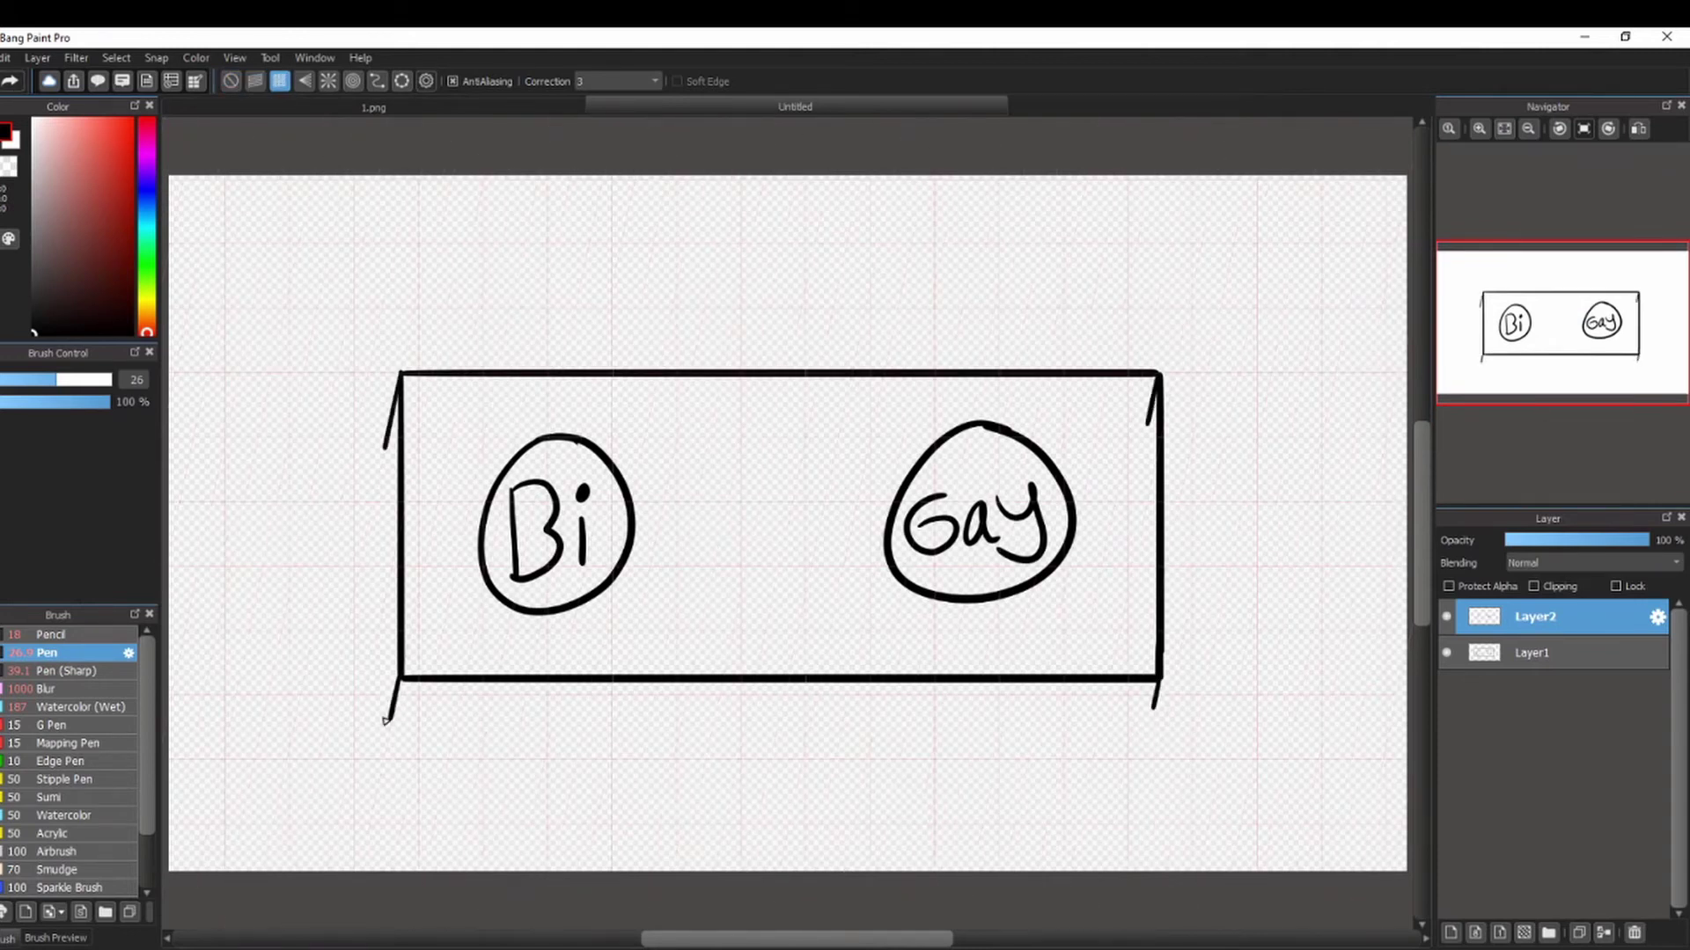
left_click_drag(390, 717, 1148, 727)
left_click(255, 81)
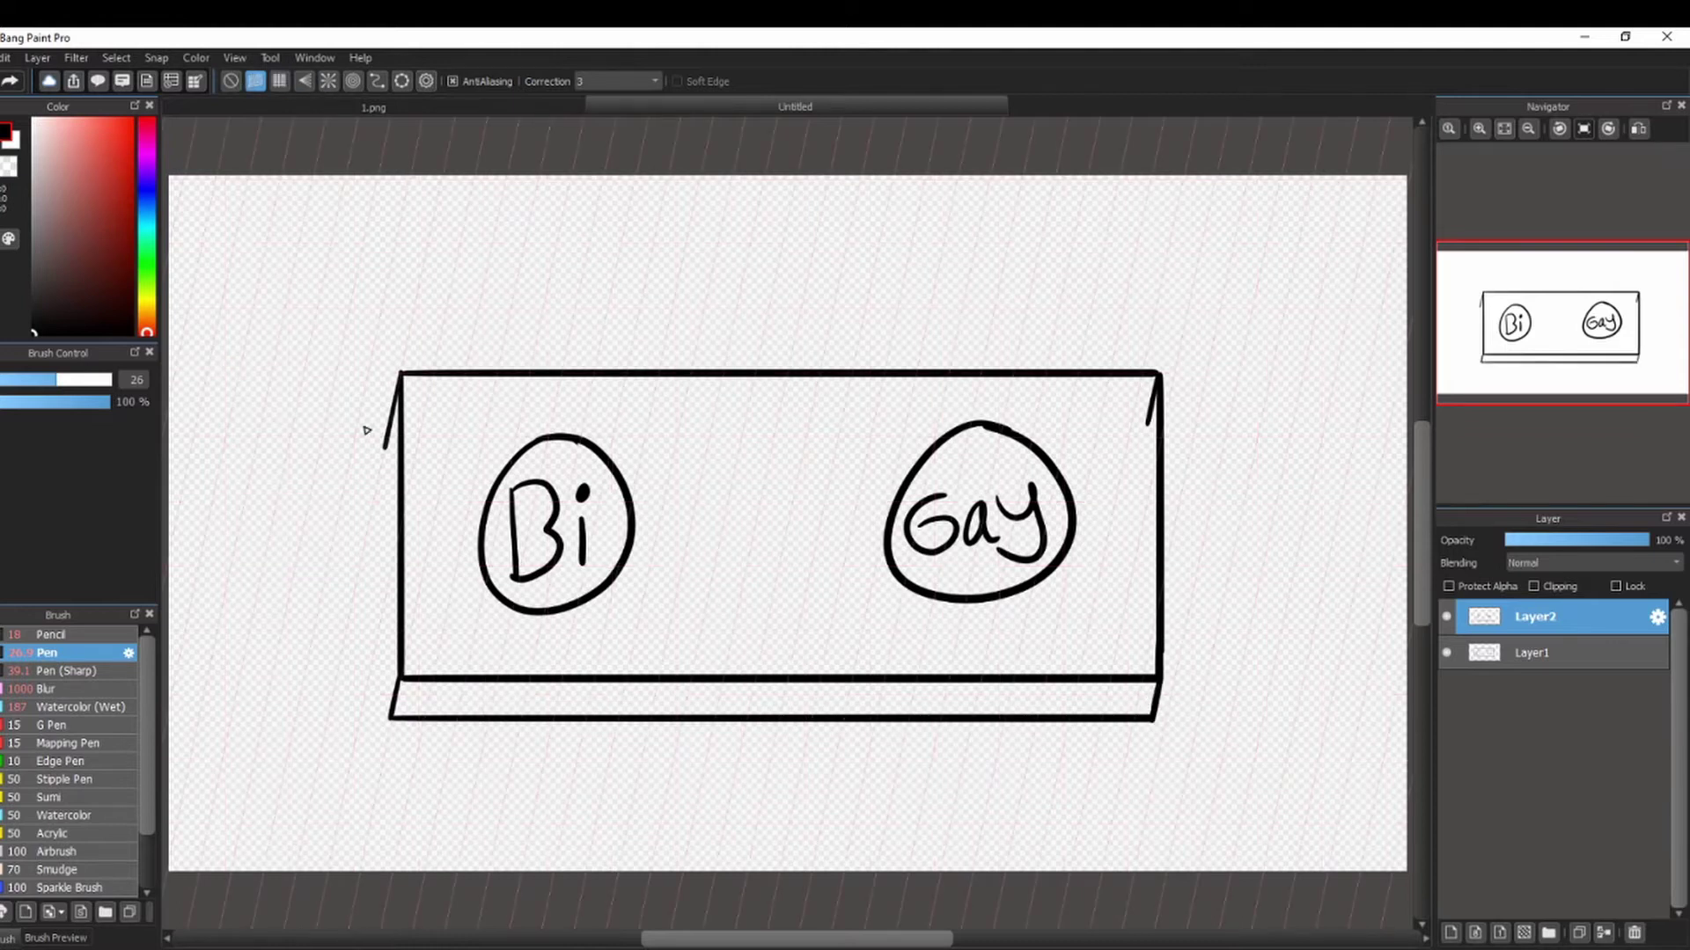
left_click(280, 81)
left_click_drag(386, 449, 393, 483)
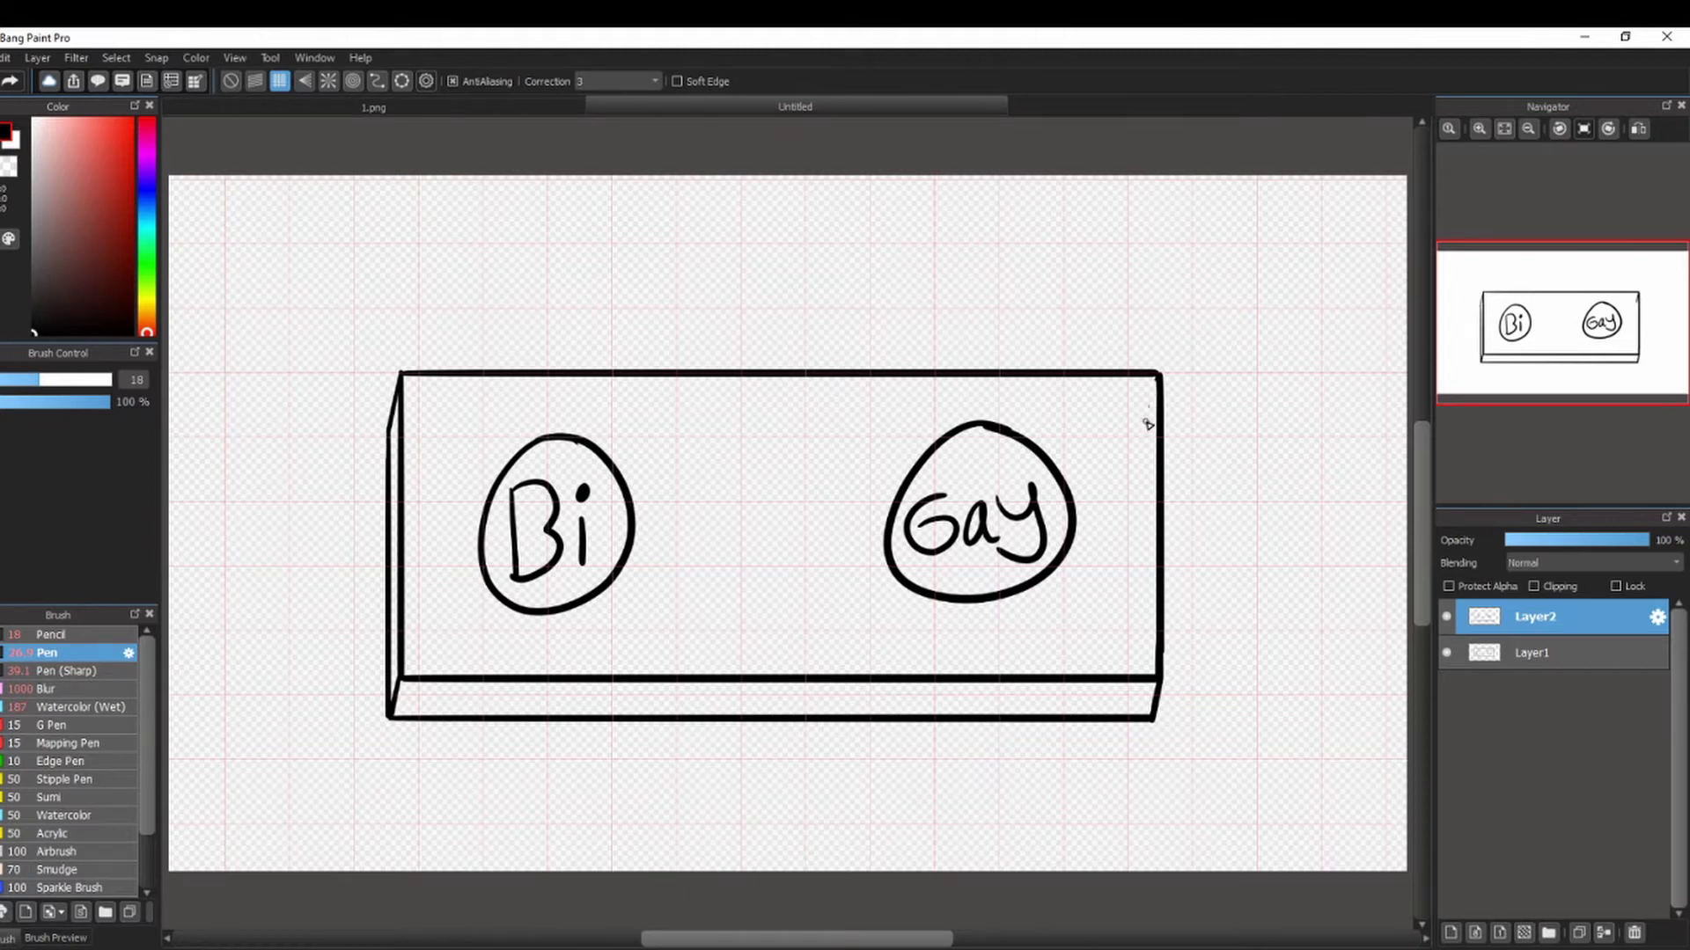
Fill a new layer below Layer1 with white using the Pen at size 1000 with snapping off.
left_click(230, 82)
left_click(34, 120)
left_click_drag(97, 379, 123, 380)
left_click(1531, 653)
left_click(1450, 933)
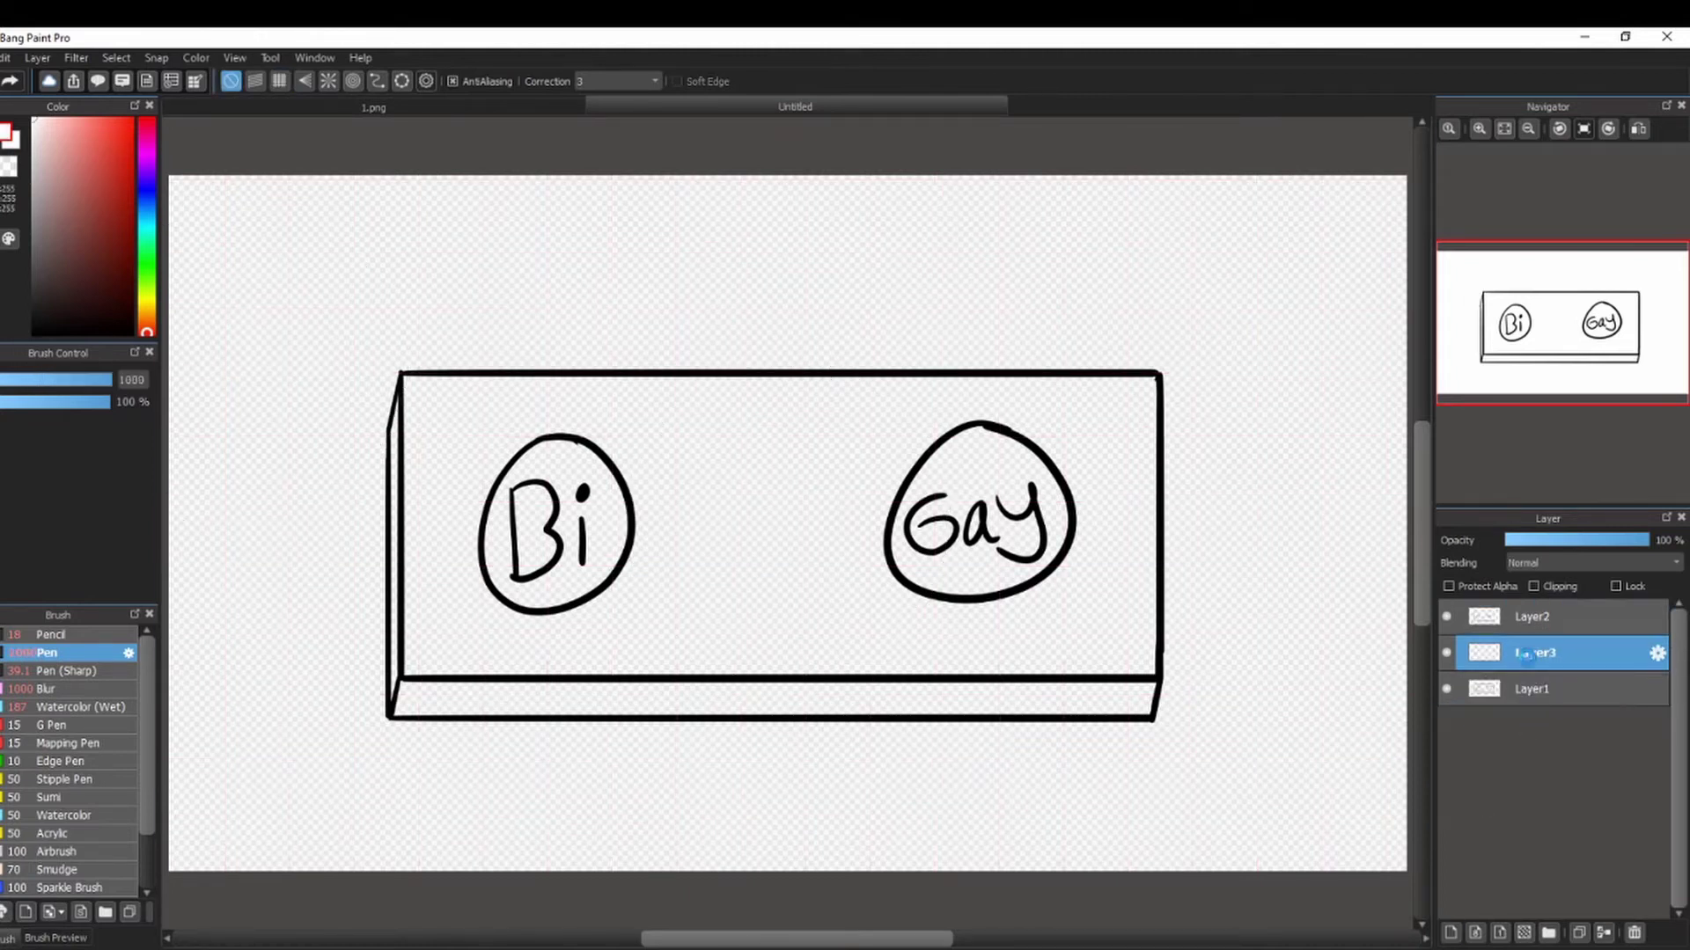
left_click_drag(1533, 653, 1533, 695)
mouse_move(218, 178)
left_mouse_down()
mouse_move(290, 615)
mouse_move(381, 261)
mouse_move(440, 231)
left_mouse_up()
Merge Layer2 with the lettering and depth lines down into Layer1.
left_click(1533, 618)
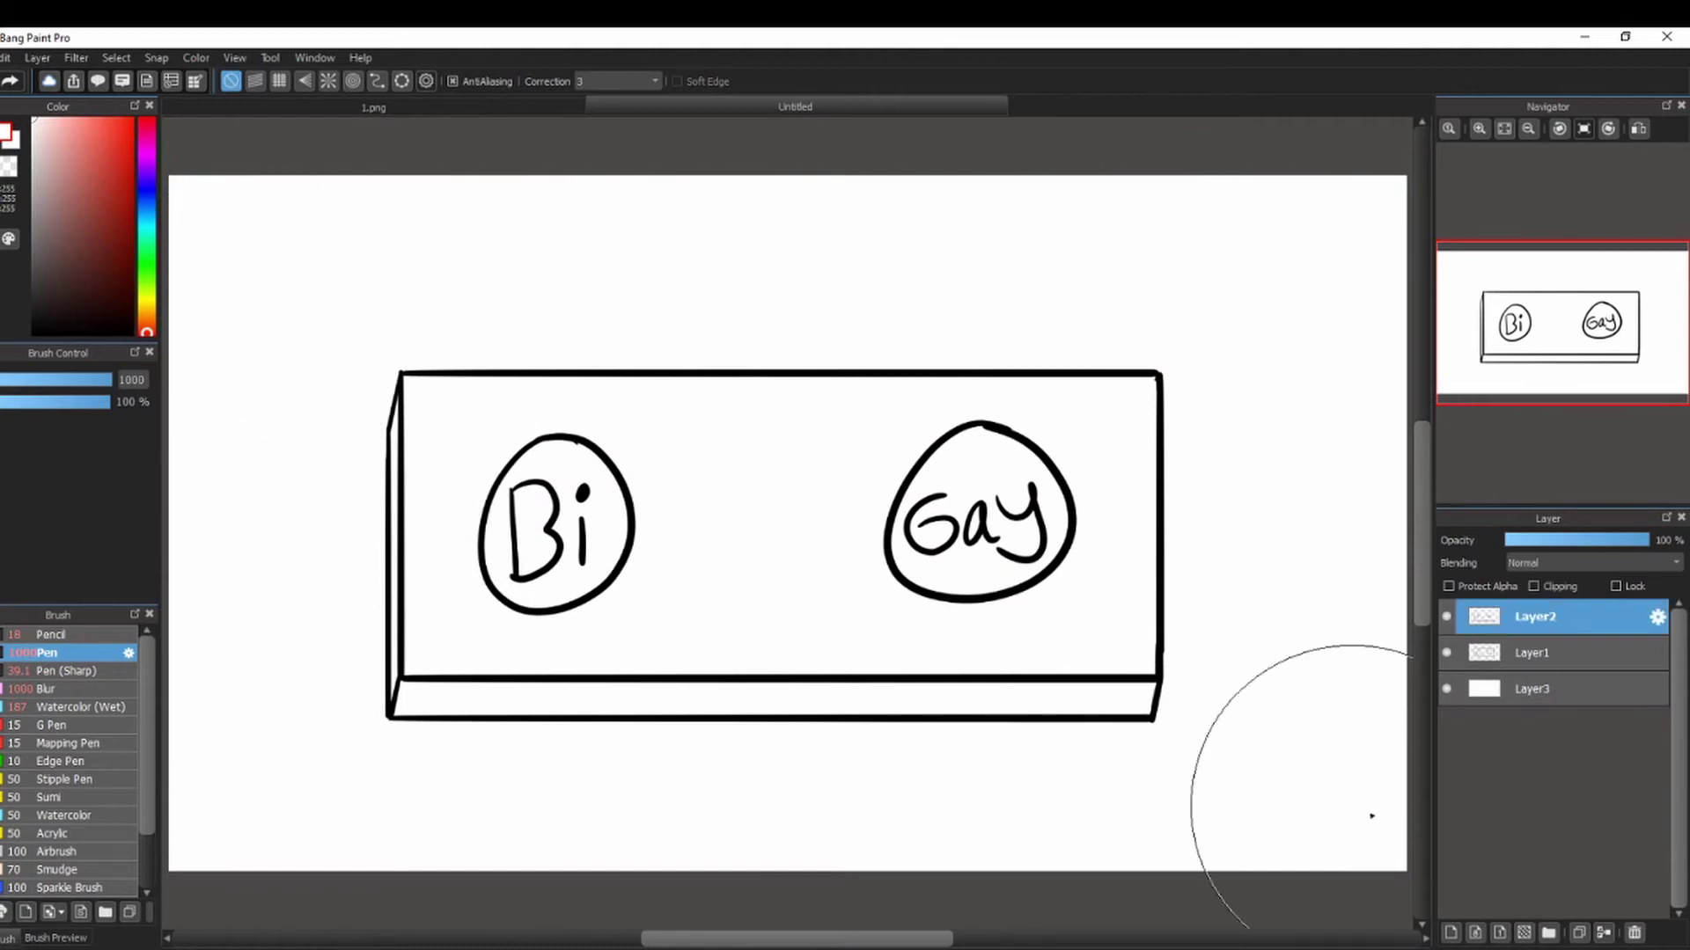
left_click(1445, 617)
left_click(1444, 620)
left_click(1603, 932)
Paint the canvas's right part black on a new top layer and soften its diagonal edge using Blur at size 491.
left_click(1452, 934)
left_click(33, 335)
mouse_move(819, 189)
left_mouse_down()
mouse_move(860, 226)
mouse_move(1101, 163)
mouse_move(738, 138)
mouse_move(704, 203)
mouse_move(772, 340)
mouse_move(1199, 894)
left_mouse_up()
left_click(47, 689)
left_click(87, 381)
mouse_move(602, 275)
left_mouse_down()
mouse_move(604, 159)
mouse_move(774, 396)
mouse_move(880, 476)
mouse_move(1188, 898)
left_mouse_up()
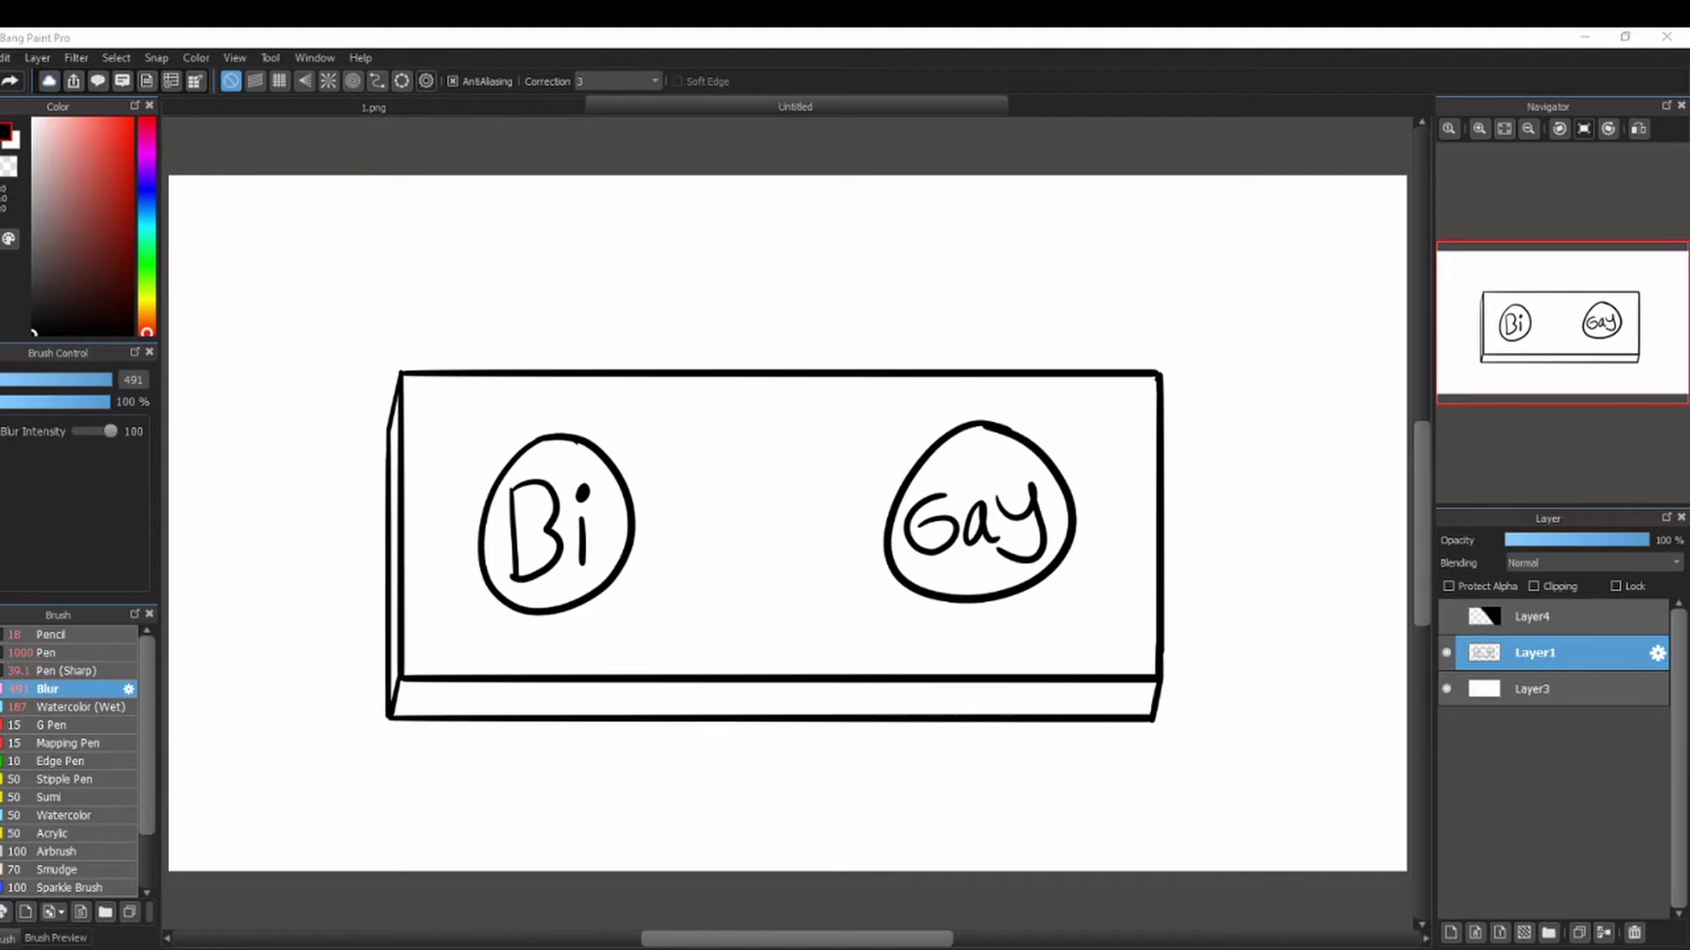
Paint the upper part of the "Bi" oval pink with the Pen on a new layer directly below Layer1.
left_click(147, 151)
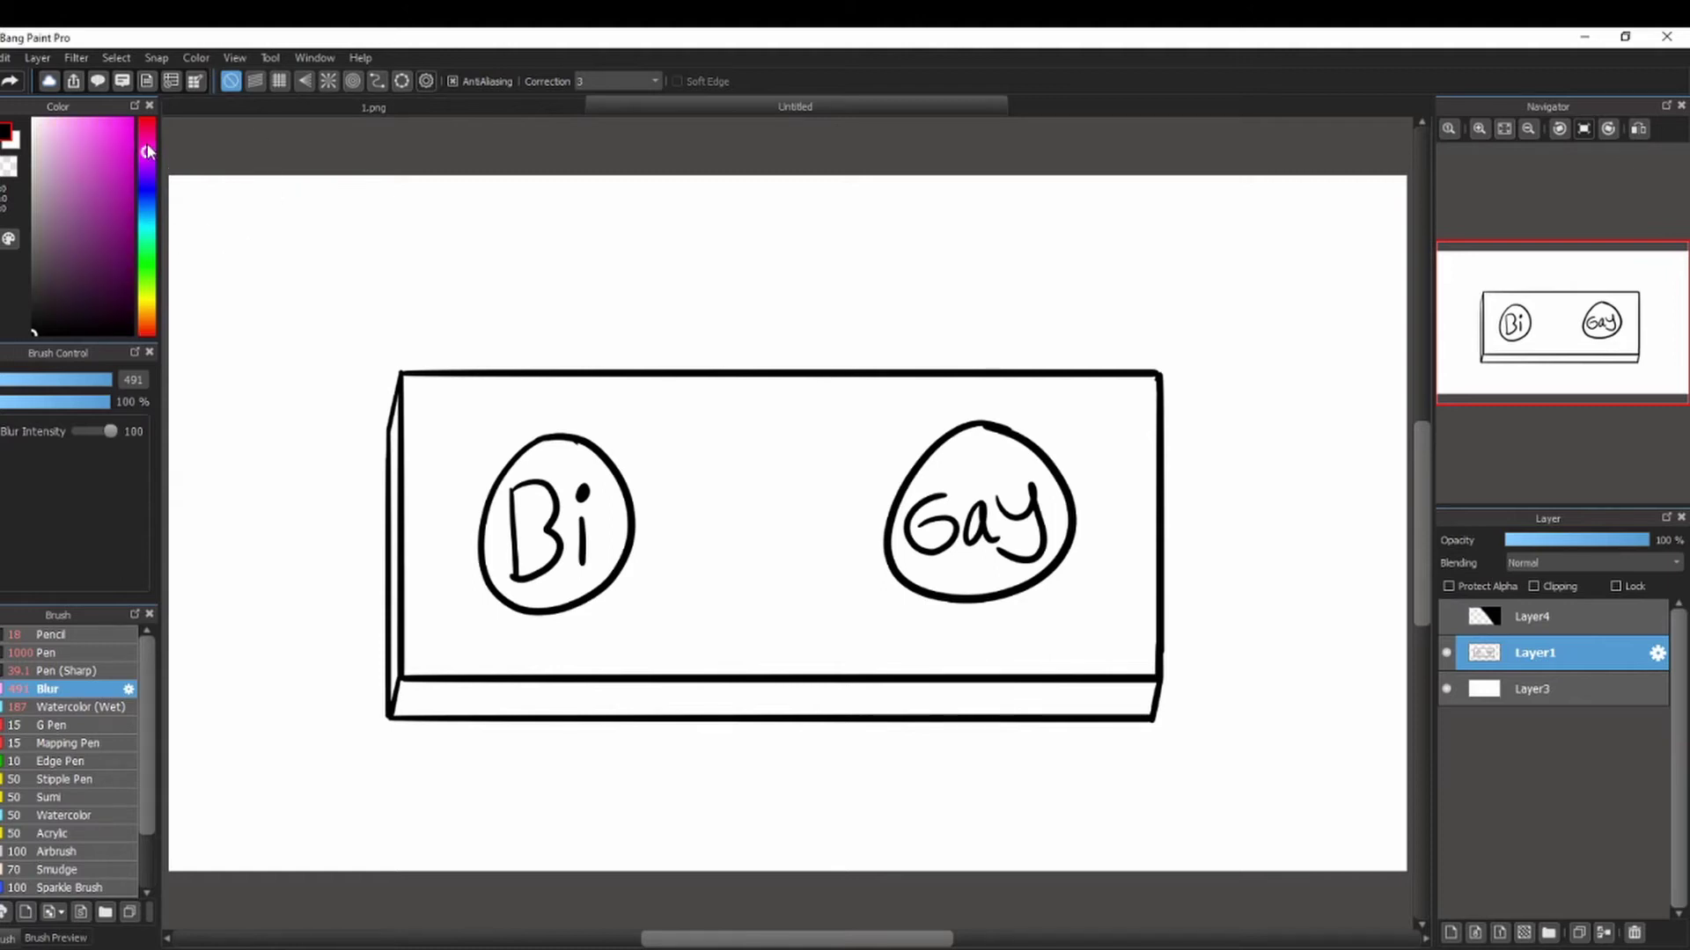
left_click(77, 653)
left_click(1529, 686)
left_click(1451, 933)
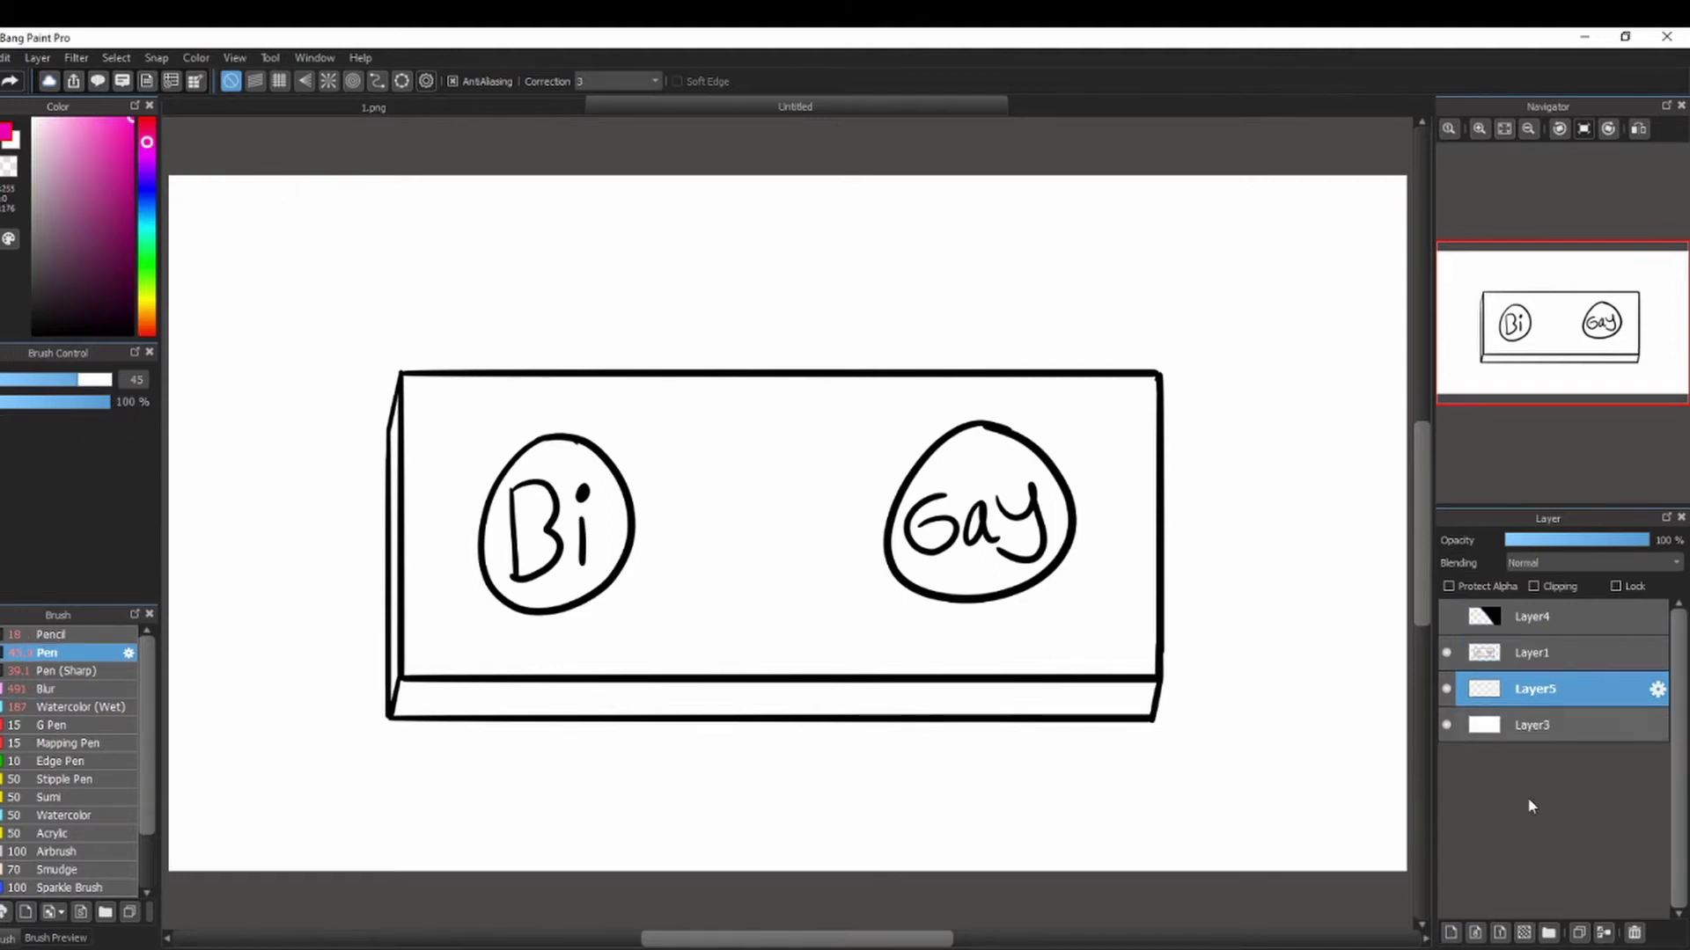
left_click(1480, 130)
left_click(1480, 130)
left_click(1480, 130)
left_click(1480, 130)
left_click(1514, 321)
left_click_drag(524, 449, 773, 436)
key("ctrl+z")
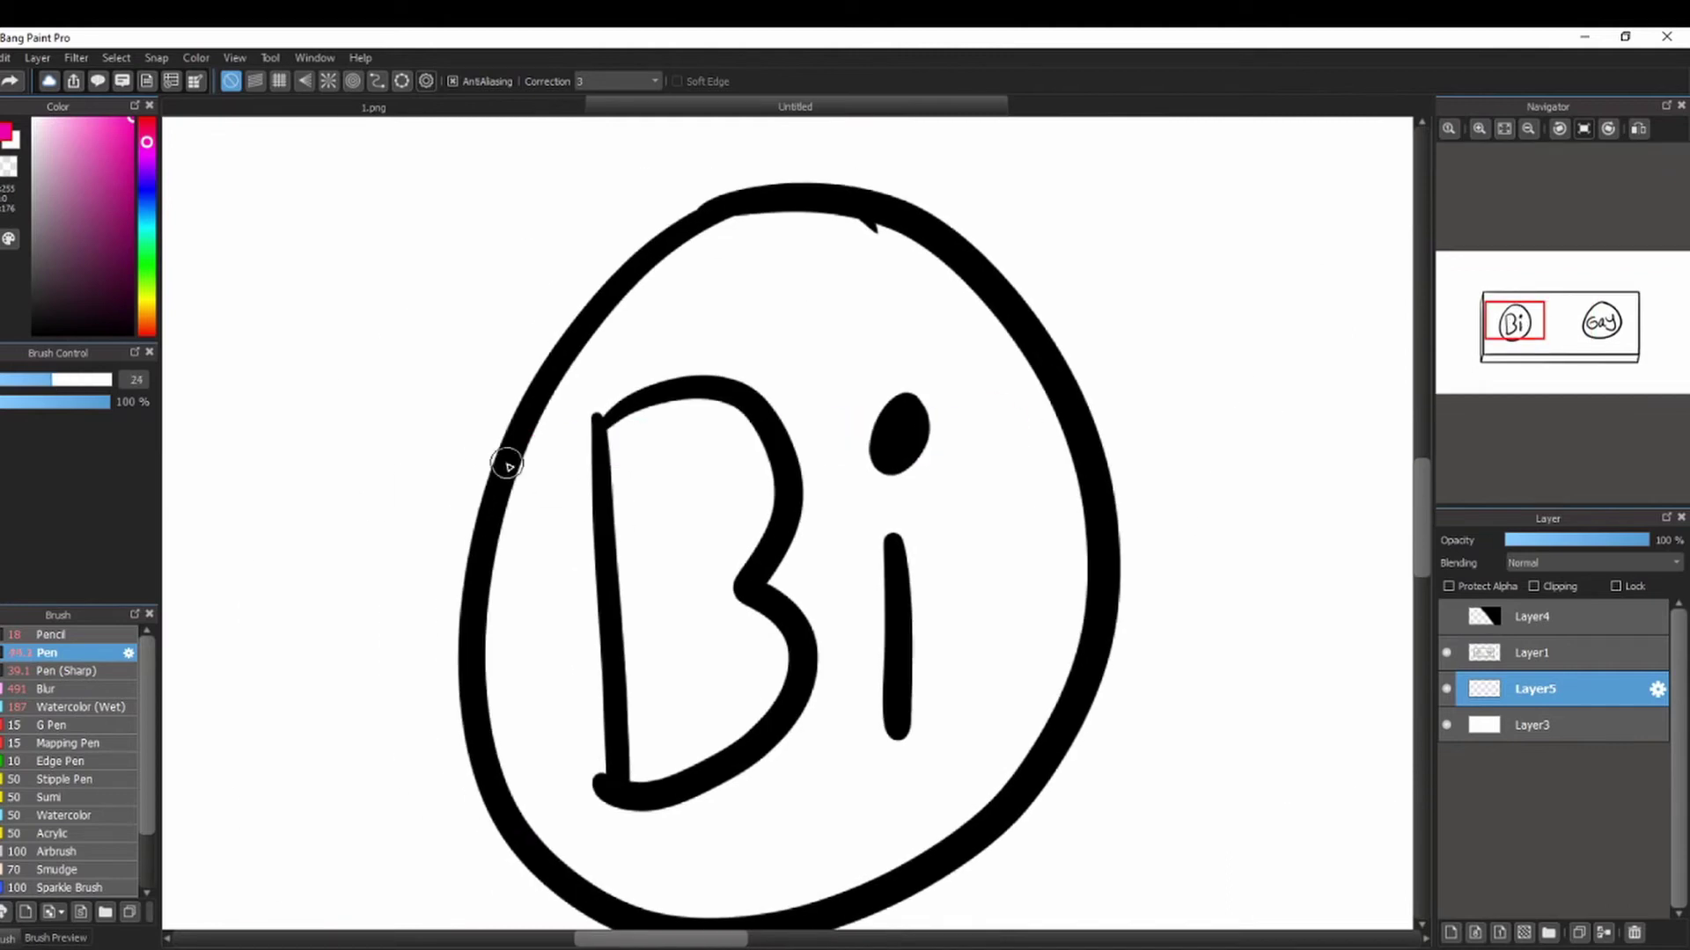
mouse_move(508, 460)
left_mouse_down()
mouse_move(1072, 484)
mouse_move(1003, 339)
mouse_move(592, 440)
mouse_move(961, 381)
mouse_move(756, 383)
left_mouse_up()
Paint the "Bi" oval's middle band magenta-purple and its bottom band blue, and blend the bands using Blur at size 125.
left_click(72, 380)
mouse_move(519, 503)
left_mouse_down()
mouse_move(1056, 695)
mouse_move(541, 651)
mouse_move(652, 524)
mouse_move(908, 658)
mouse_move(754, 538)
left_mouse_up()
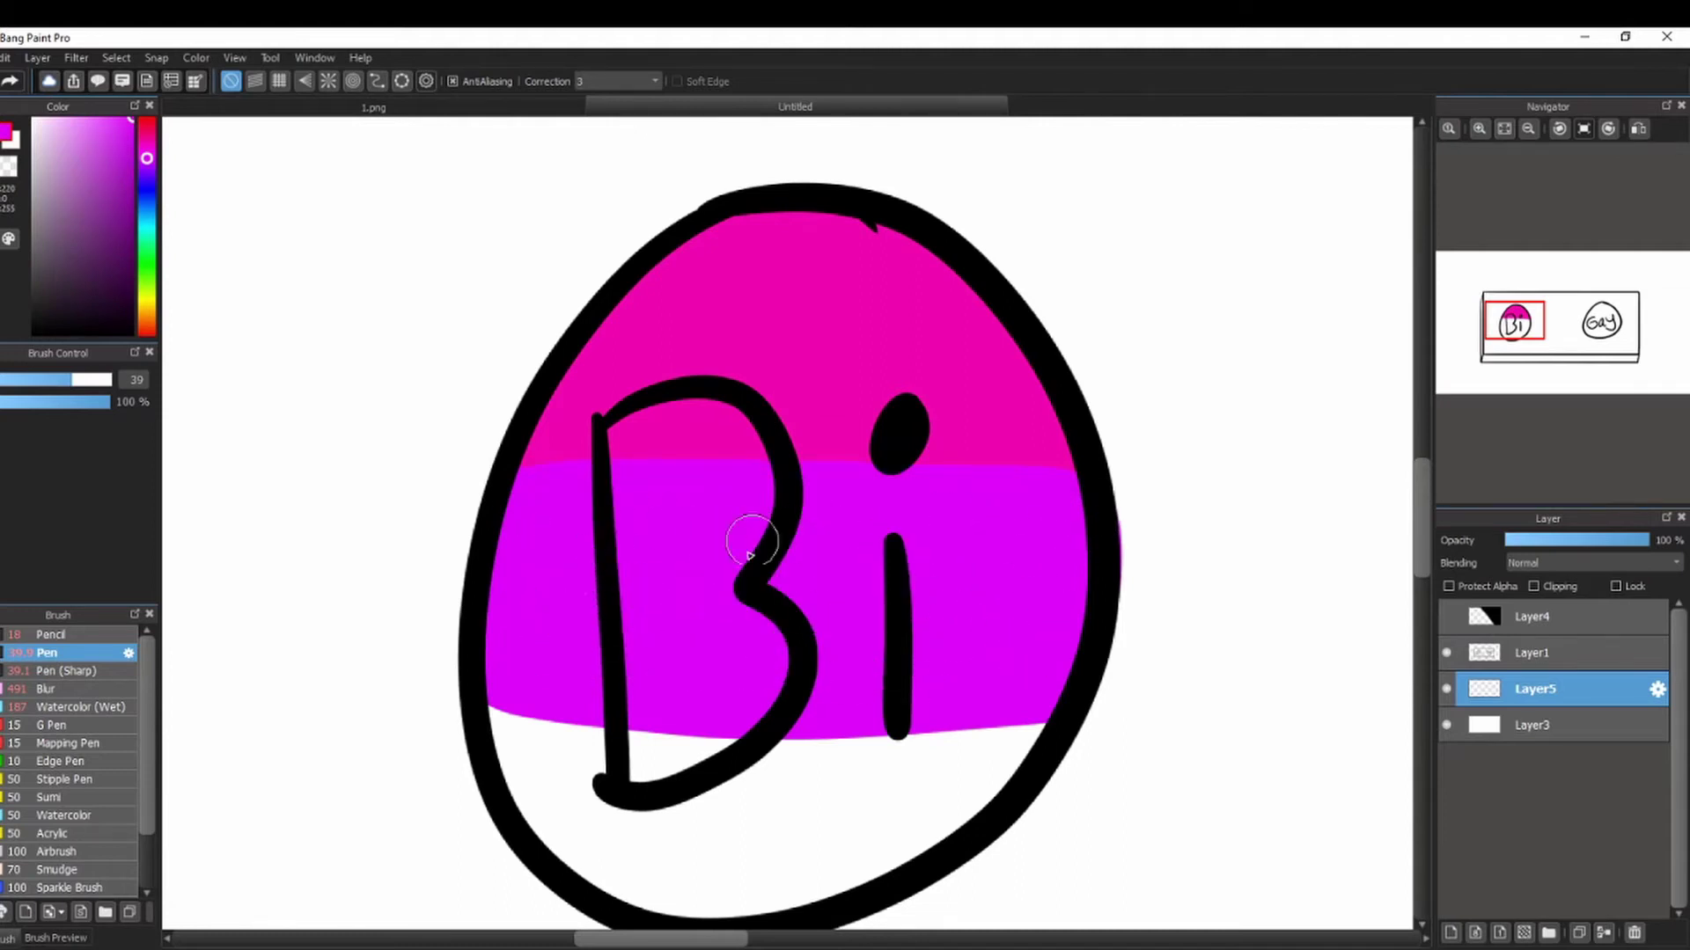
left_click(147, 193)
mouse_move(497, 695)
left_mouse_down()
mouse_move(754, 898)
mouse_move(571, 727)
mouse_move(692, 825)
mouse_move(660, 771)
left_mouse_up()
left_click(47, 689)
mouse_move(689, 443)
left_mouse_down()
mouse_move(827, 475)
mouse_move(704, 686)
left_mouse_up()
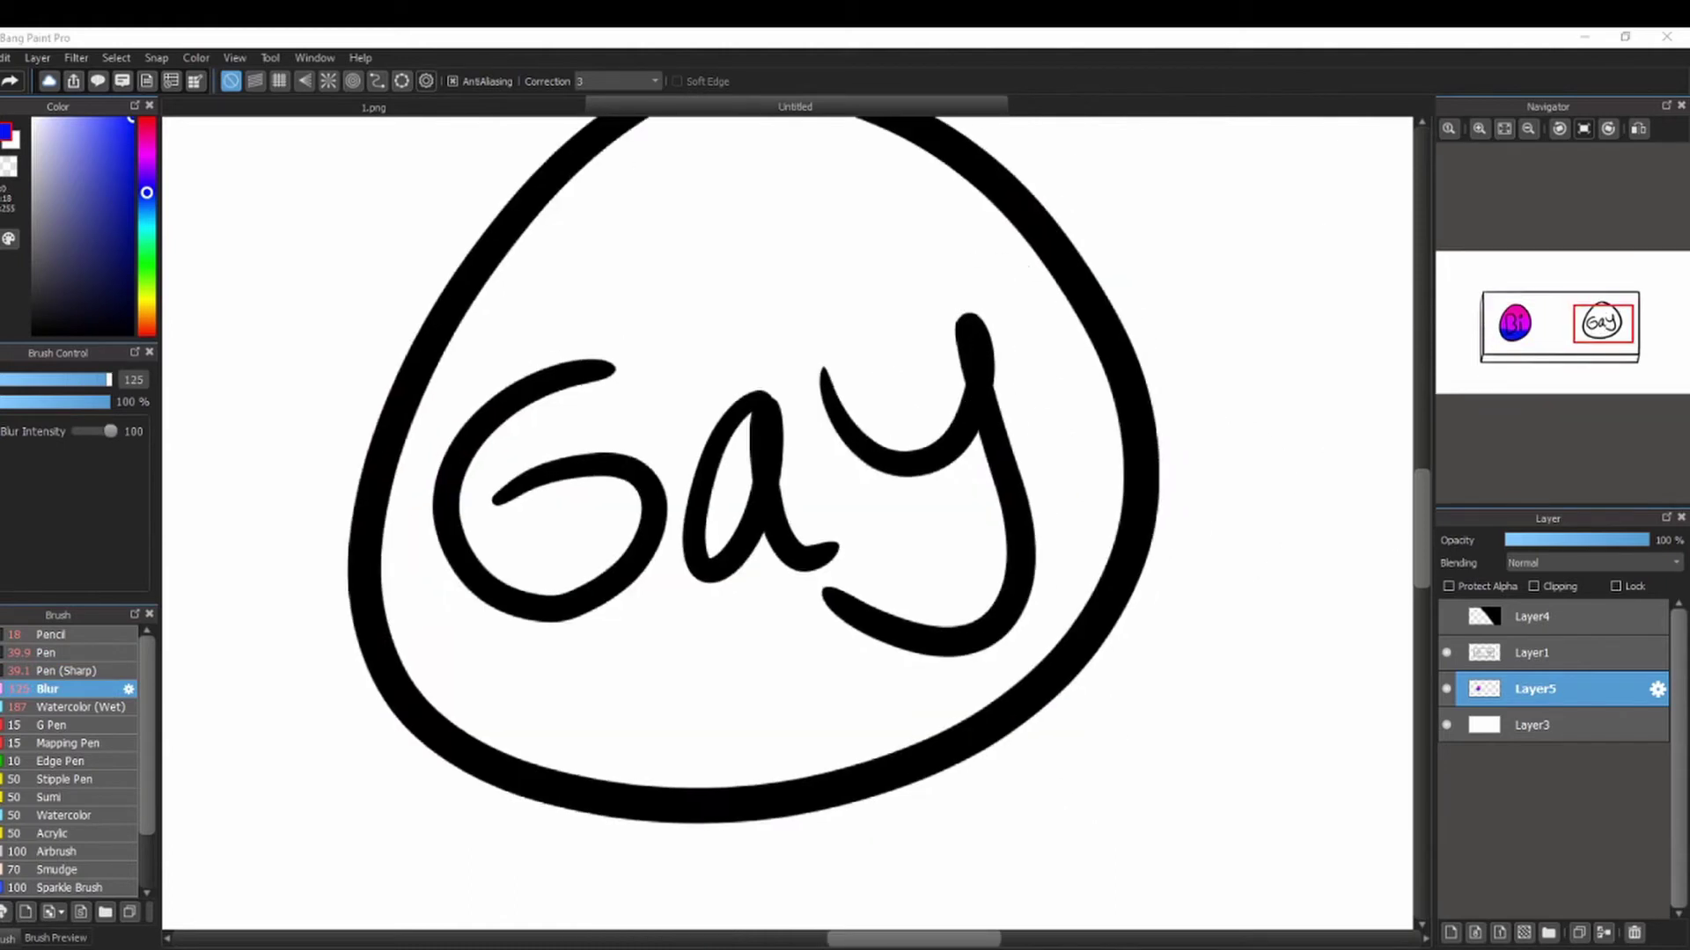
Paint the top band of the "Gay" oval red with the Pen at size 39.
left_click(147, 119)
left_click(80, 655)
key("Up")
key("Up")
key("Right")
left_click_drag(553, 231, 665, 178)
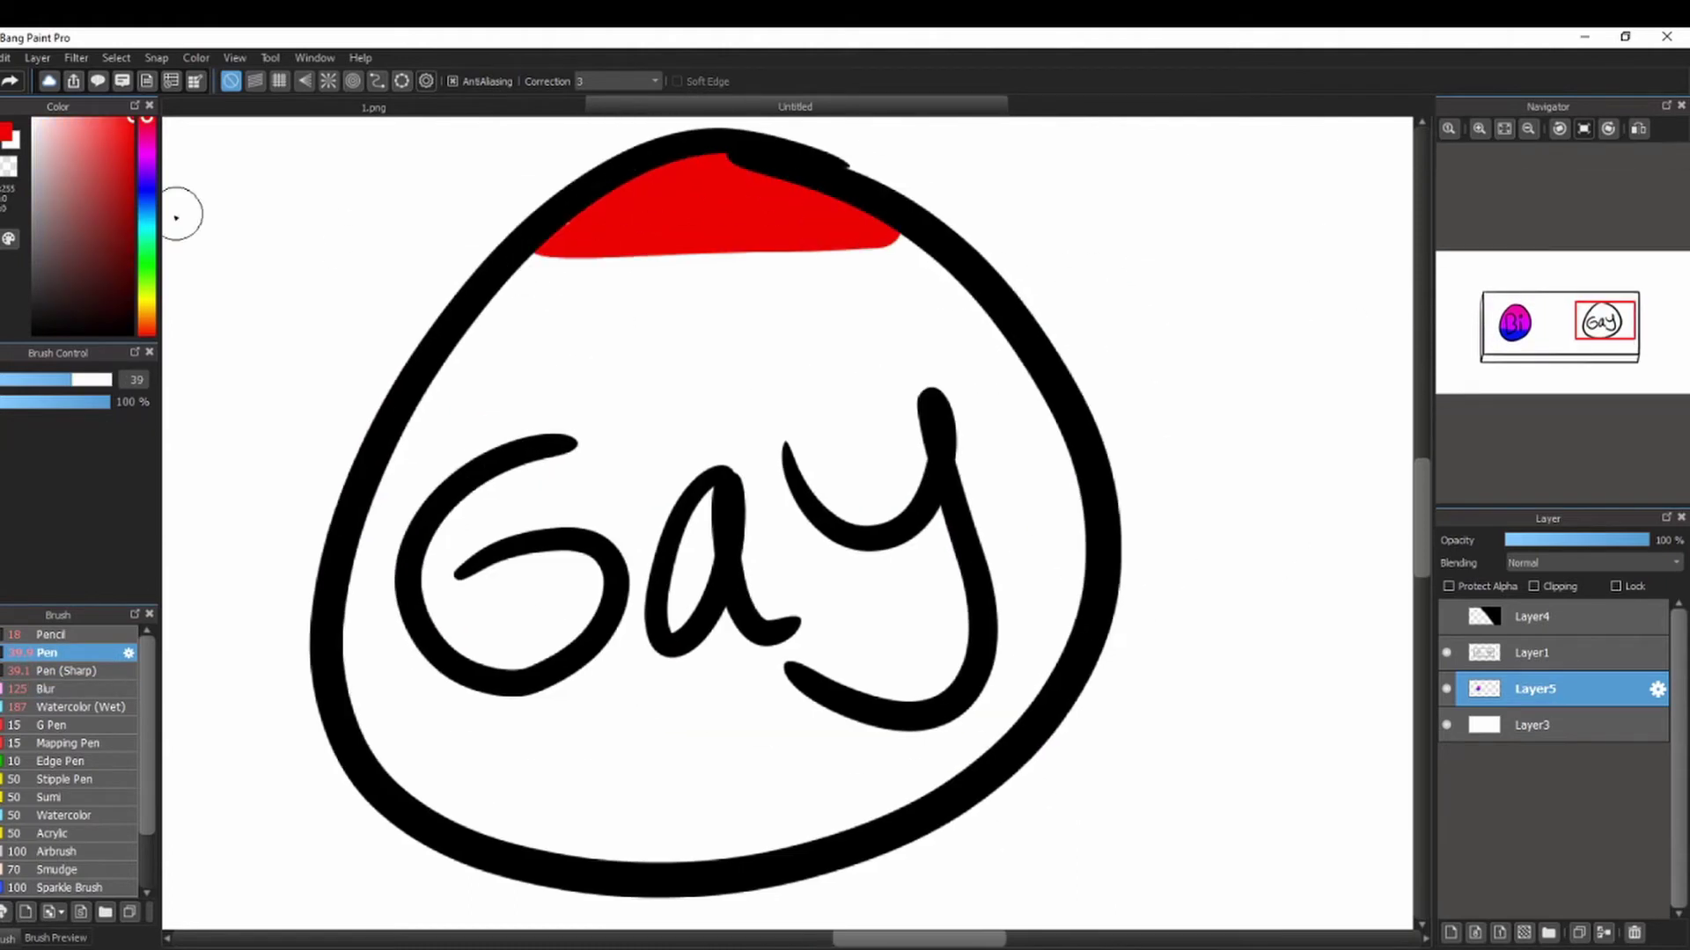
Paint an orange band below the red one in the "Gay" oval, followed by a yellow band.
left_click(147, 316)
mouse_move(434, 377)
left_mouse_down()
mouse_move(875, 256)
mouse_move(664, 281)
mouse_move(753, 328)
mouse_move(716, 294)
mouse_move(622, 328)
left_mouse_up()
left_click(147, 304)
mouse_move(440, 379)
left_mouse_down()
mouse_move(928, 509)
mouse_move(509, 388)
mouse_move(894, 400)
mouse_move(1021, 422)
left_mouse_up()
Paint a dark green band below the yellow one in the "Gay" oval and a blue band beneath it.
left_click(147, 265)
left_click(129, 187)
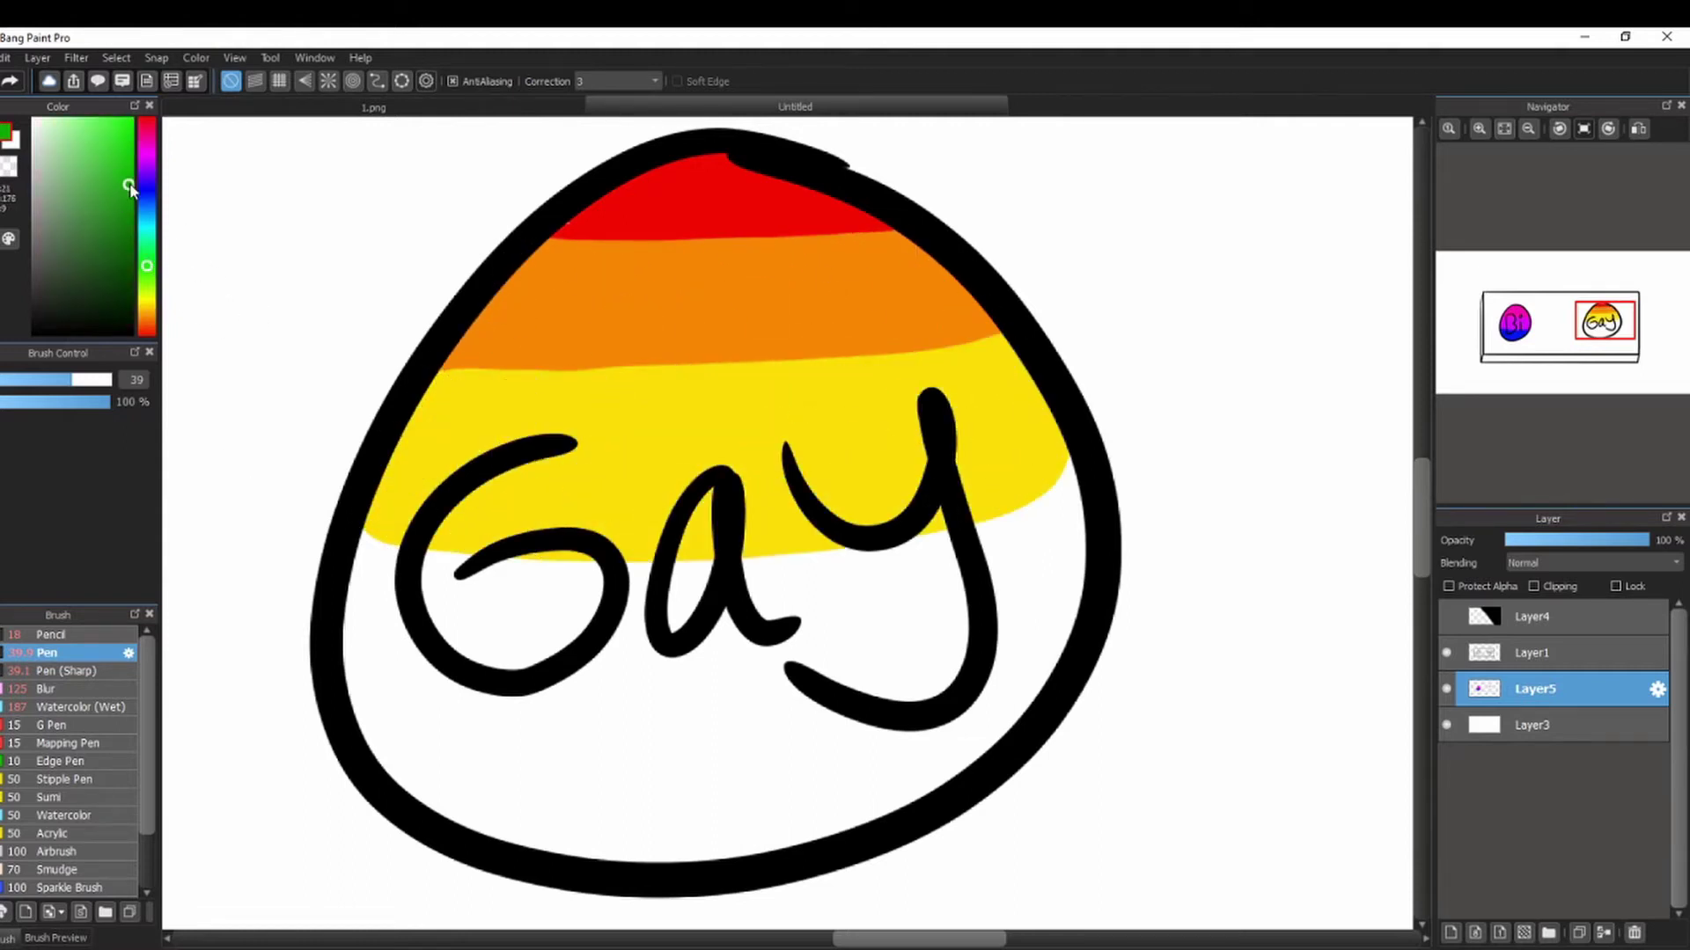
mouse_move(570, 557)
left_mouse_down()
mouse_move(358, 615)
mouse_move(1083, 475)
mouse_move(434, 581)
mouse_move(846, 605)
left_mouse_up()
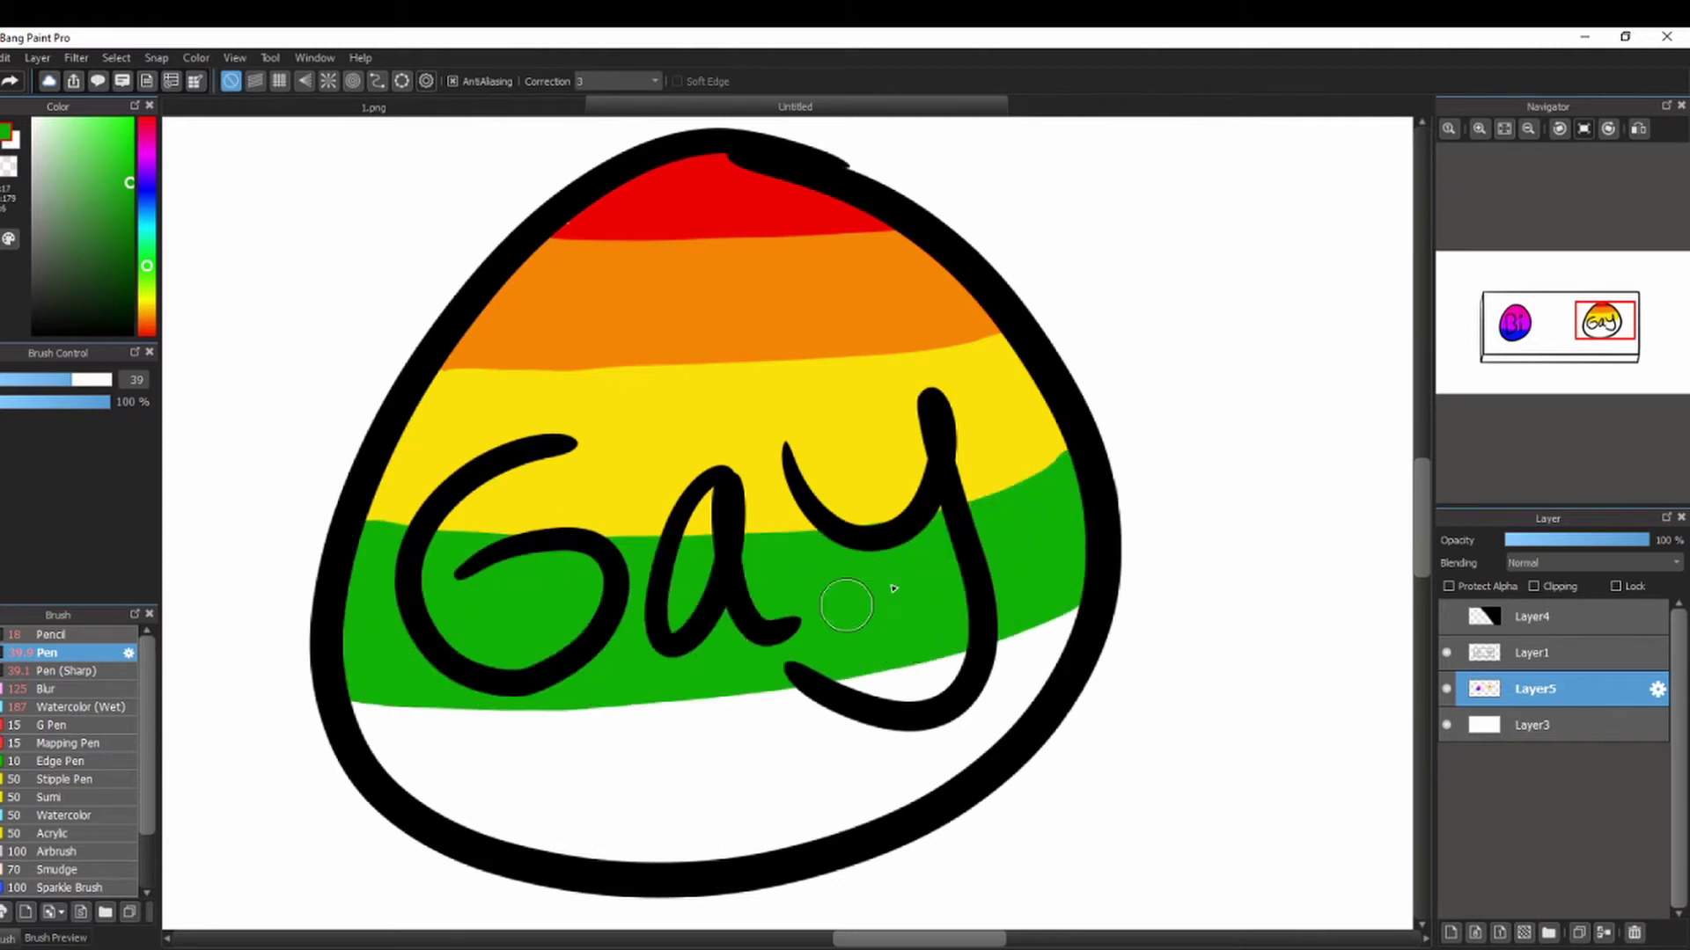
left_click(147, 205)
mouse_move(528, 704)
left_mouse_down()
mouse_move(388, 754)
mouse_move(954, 649)
mouse_move(982, 676)
left_mouse_up()
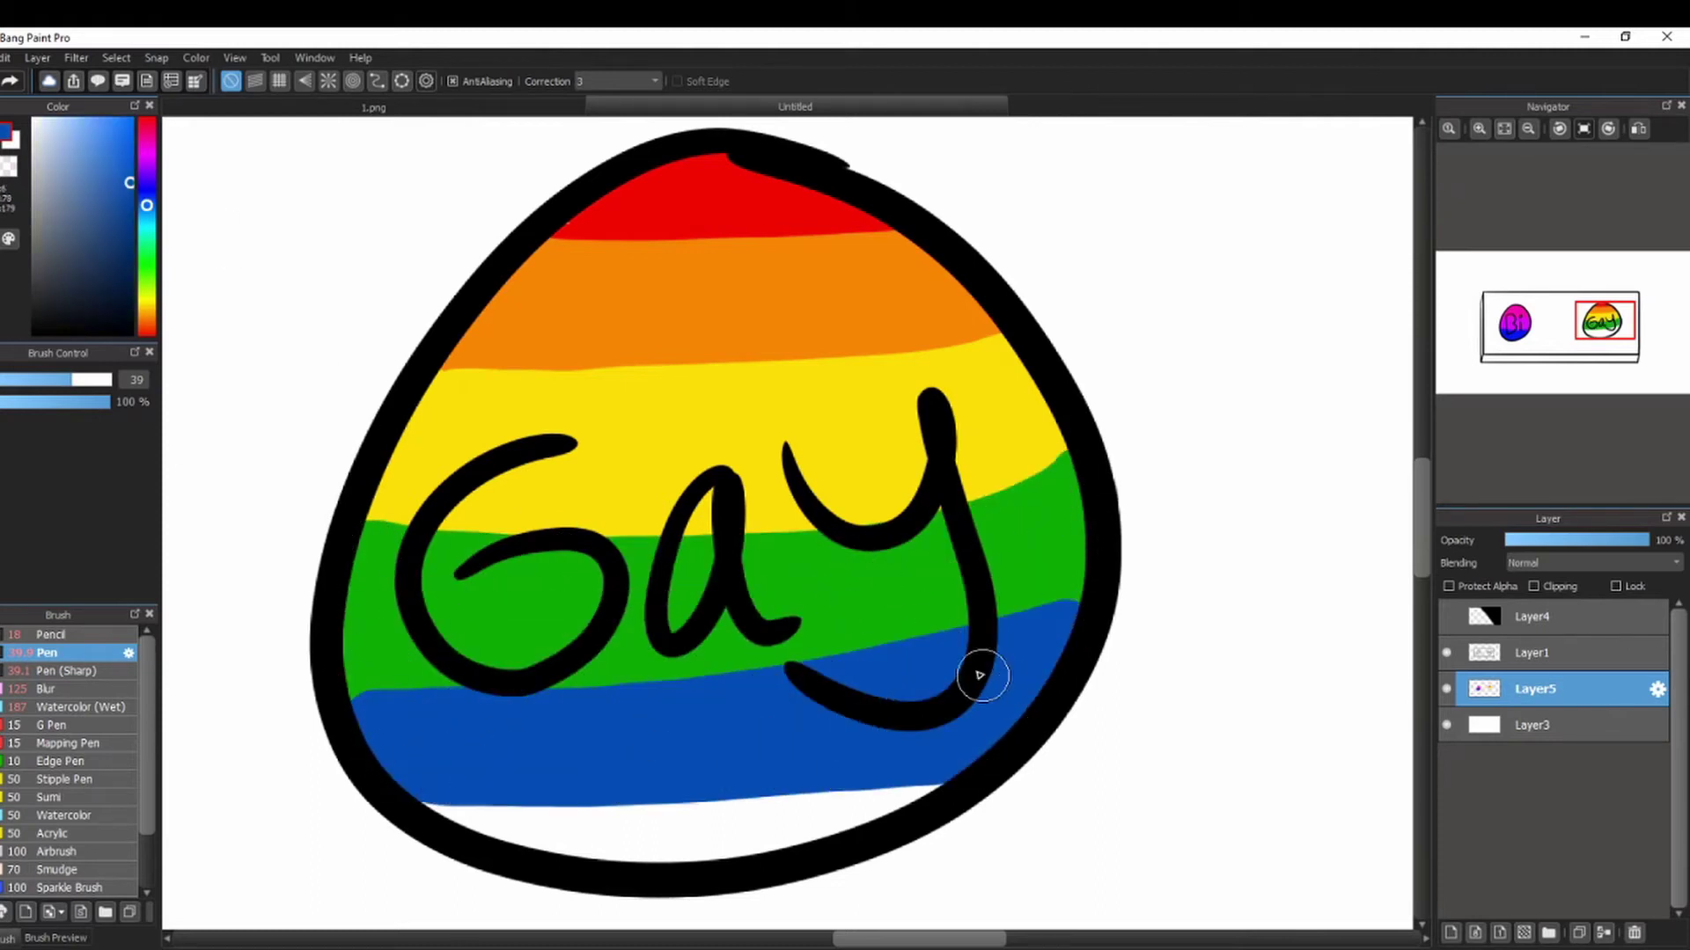
Paint the bottom band of the "Gay" oval purple.
left_click(147, 178)
mouse_move(433, 799)
left_mouse_down()
mouse_move(786, 842)
mouse_move(943, 792)
mouse_move(529, 840)
mouse_move(535, 794)
mouse_move(900, 794)
mouse_move(1158, 581)
left_mouse_up()
key("ctrl+z")
left_click(147, 168)
Blend the boundaries between the rainbow bands of the "Gay" oval using Blur at size 125.
left_click(60, 689)
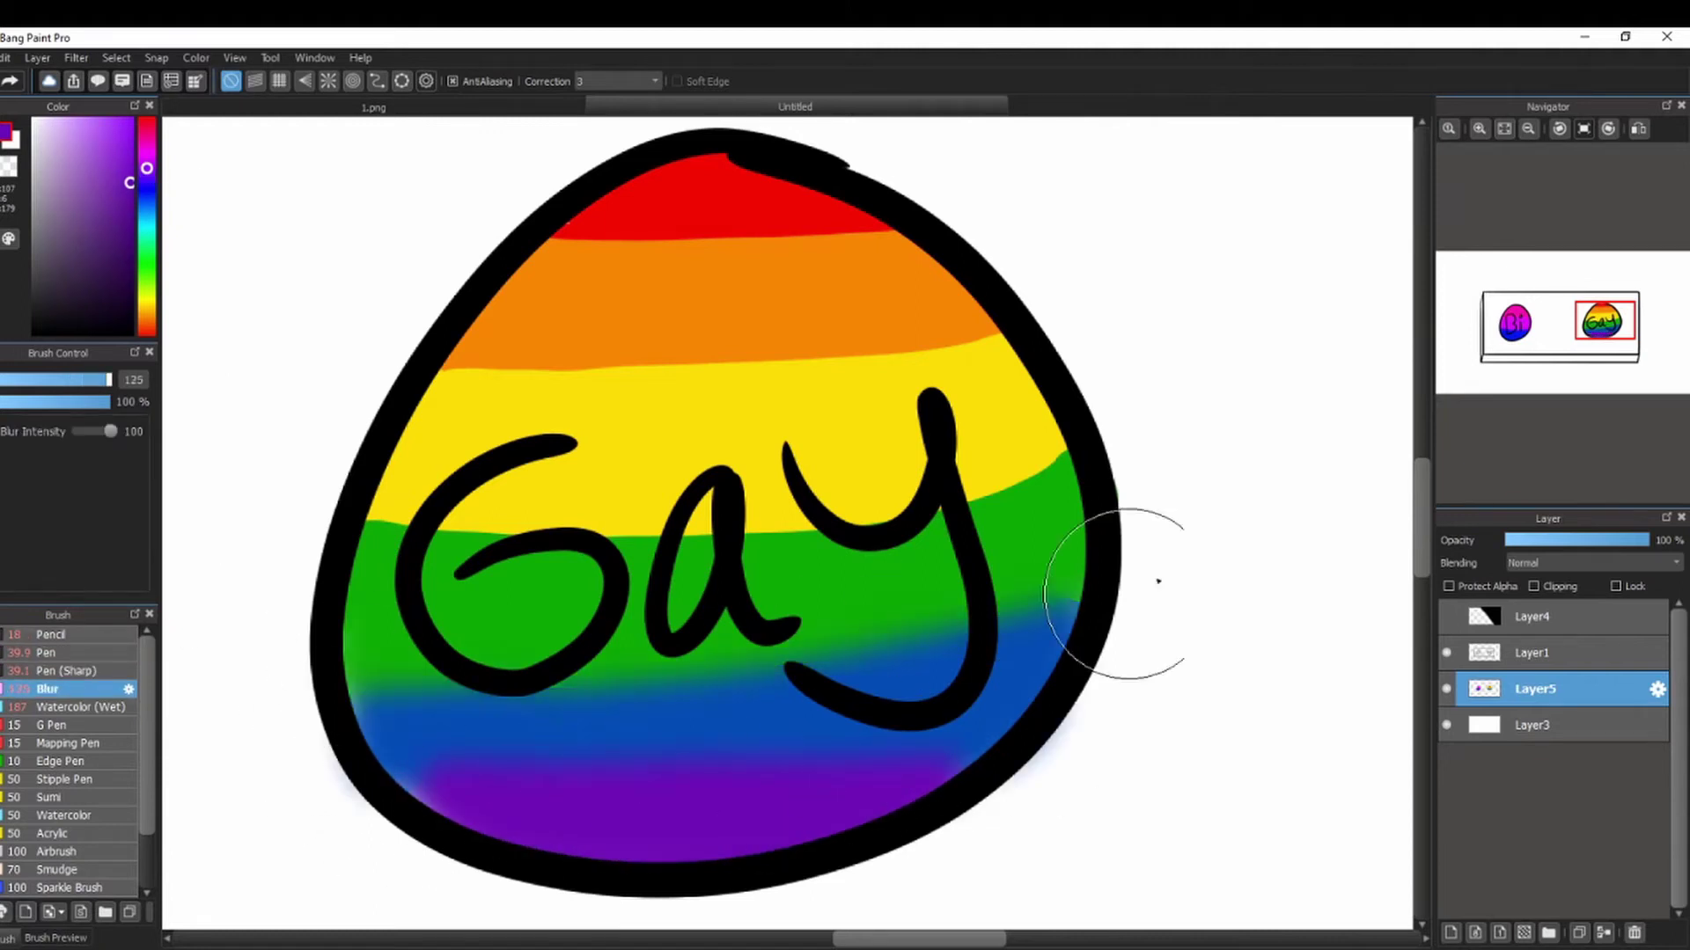
left_click_drag(1087, 466, 396, 531)
left_click_drag(448, 365, 990, 336)
left_click_drag(889, 231, 563, 237)
left_click(1503, 130)
Bucket-fill the box's faces grey on a new layer with Layer4 hidden, and move the new layer below Layer5.
left_click(1445, 618)
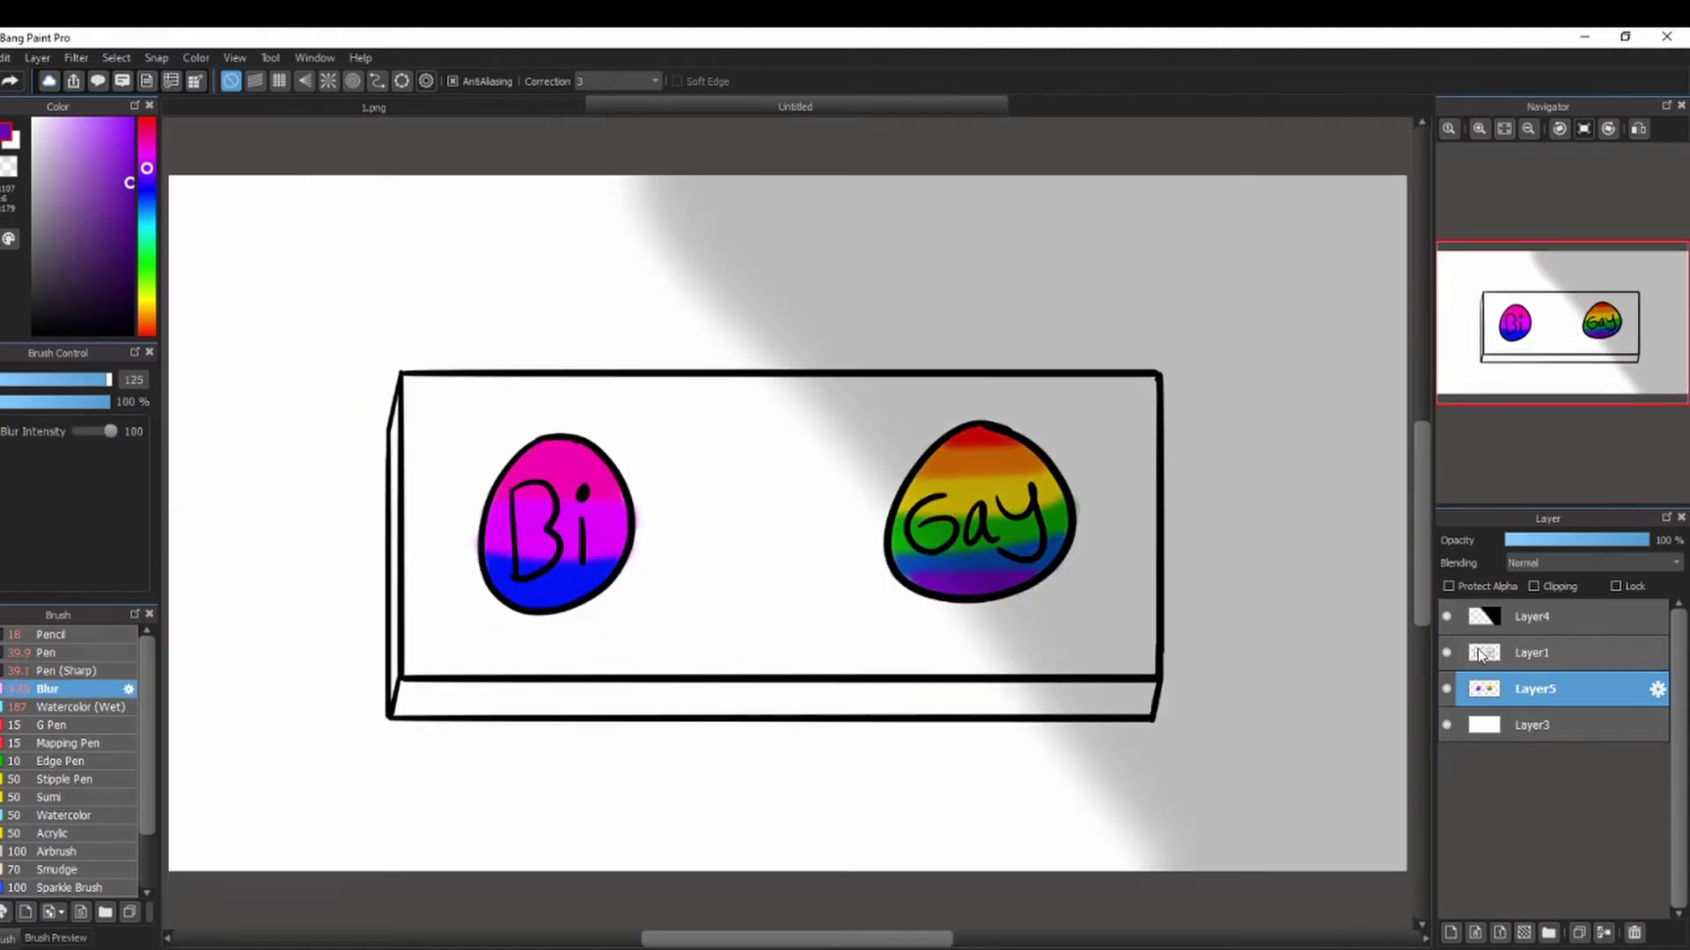
key("g")
left_click(1450, 933)
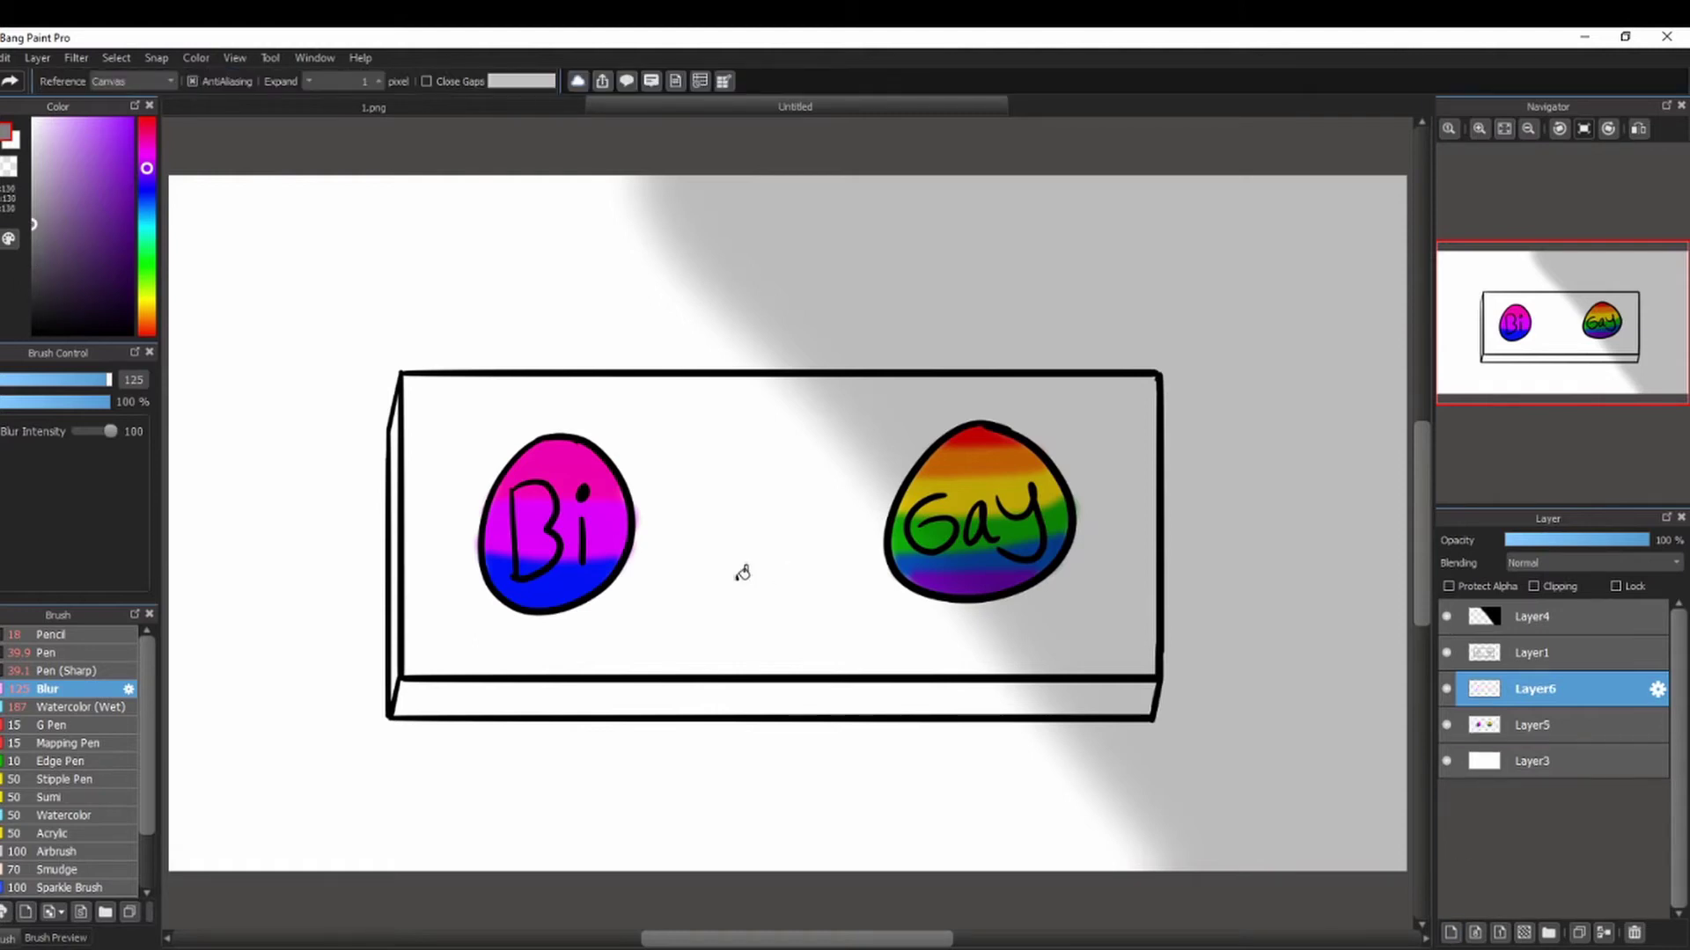
left_click(1446, 617)
left_click(750, 607)
left_click(749, 700)
left_click_drag(1525, 718, 1524, 733)
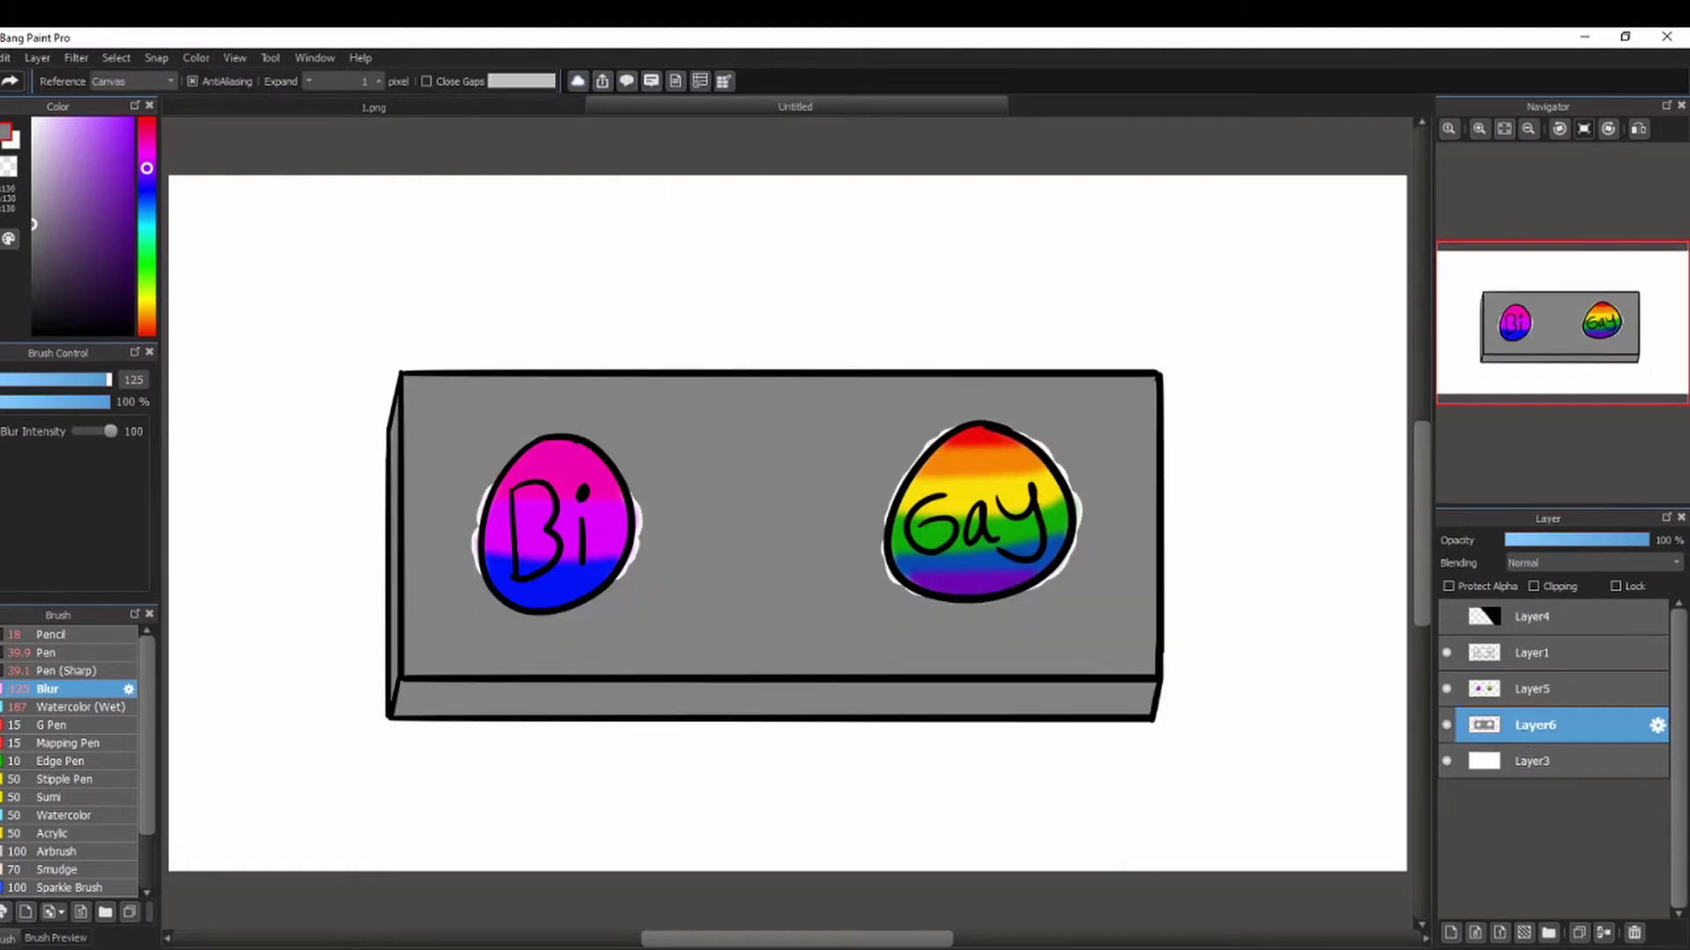
Cover the white gaps around both ovals with grey using the Pen at size 39.
key("b")
left_click_drag(482, 494, 476, 563)
key("ctrl+z")
left_click(49, 671)
left_click(49, 653)
left_click_drag(488, 489, 546, 595)
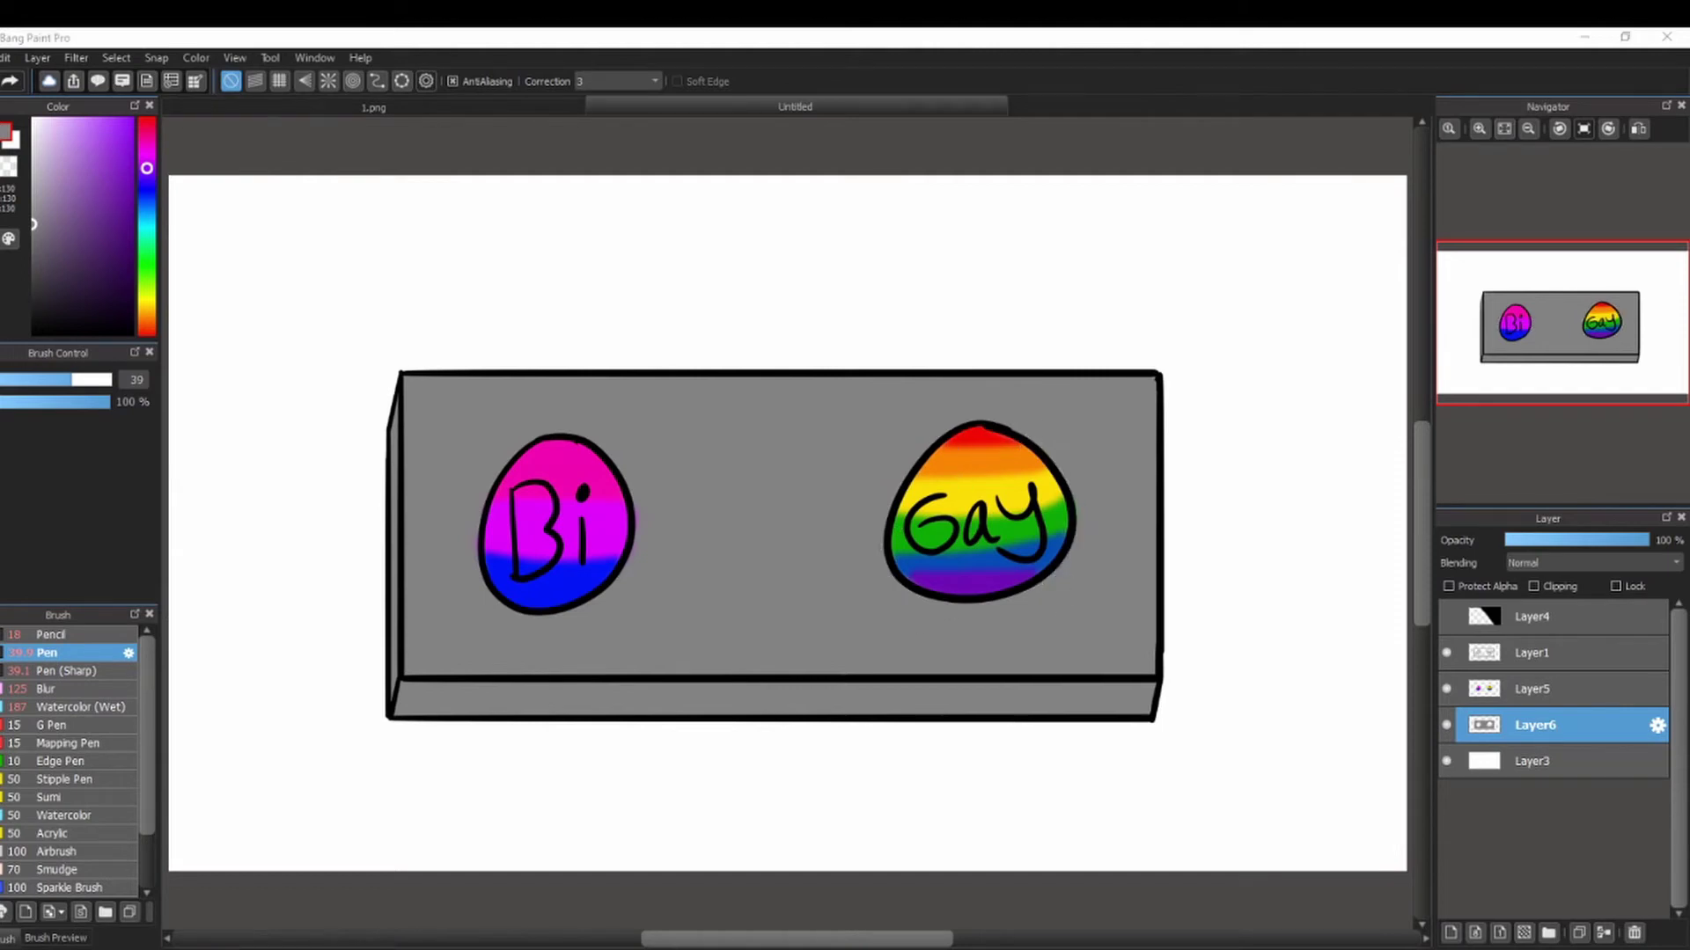
Switch to the 1.png drawing and check its layers by temporarily hiding Hair, Ears and Eyes.
key("super+alt+d")
left_click(704, 126)
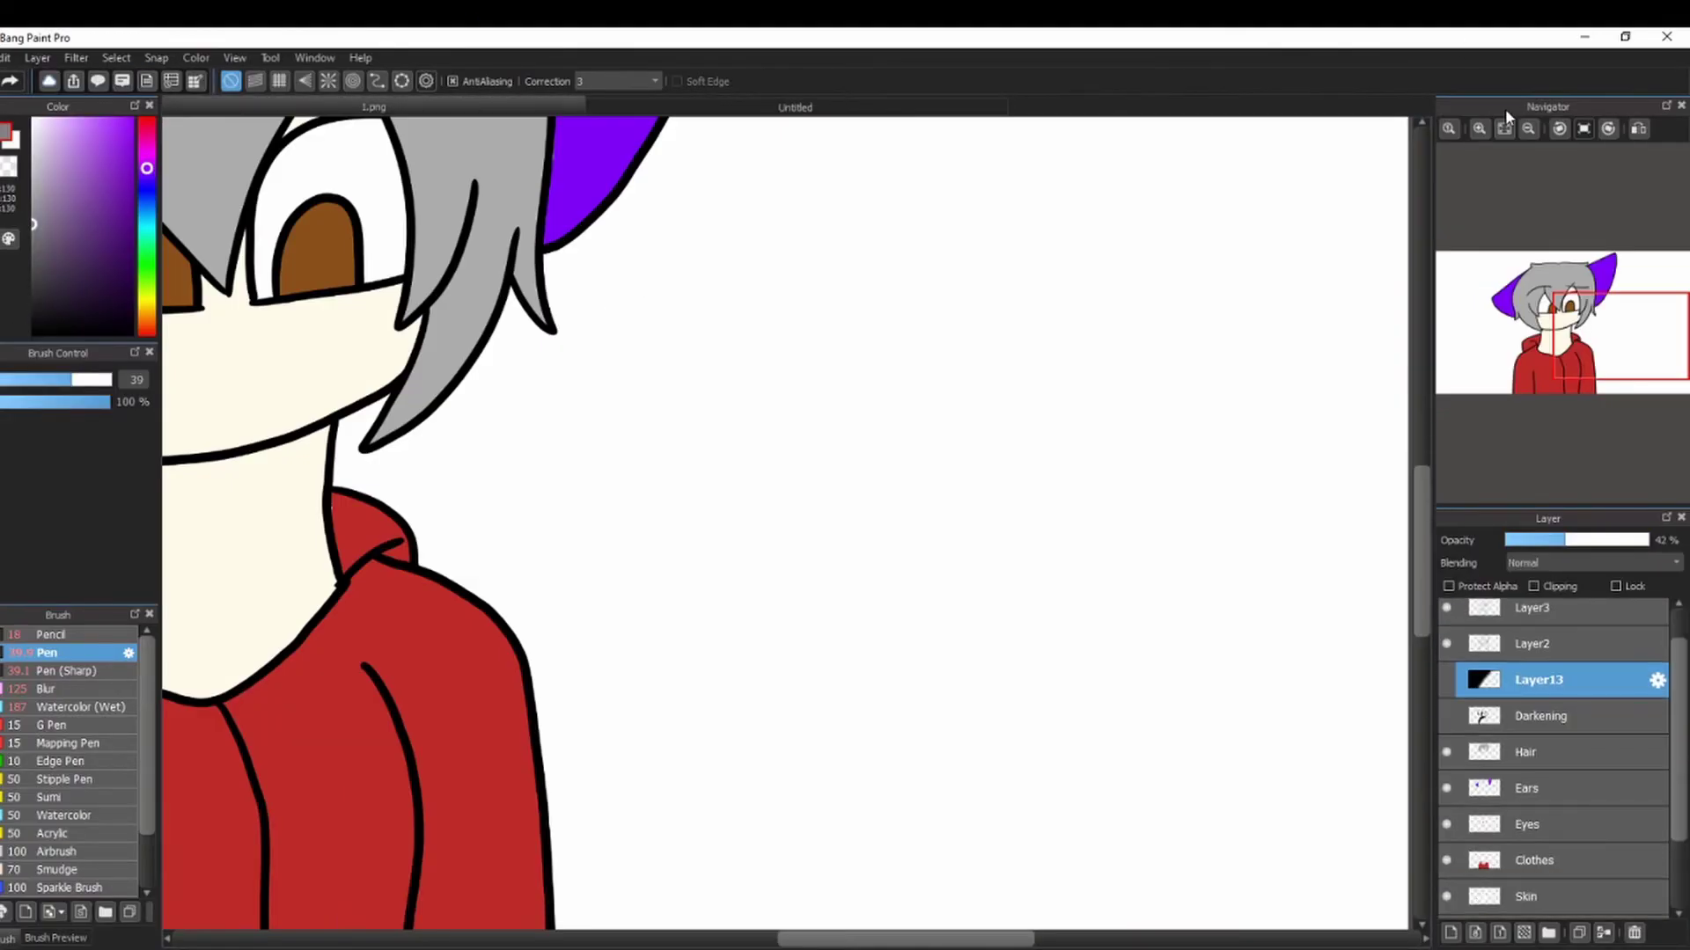
left_click(1446, 752)
left_click(1446, 789)
left_click(1446, 825)
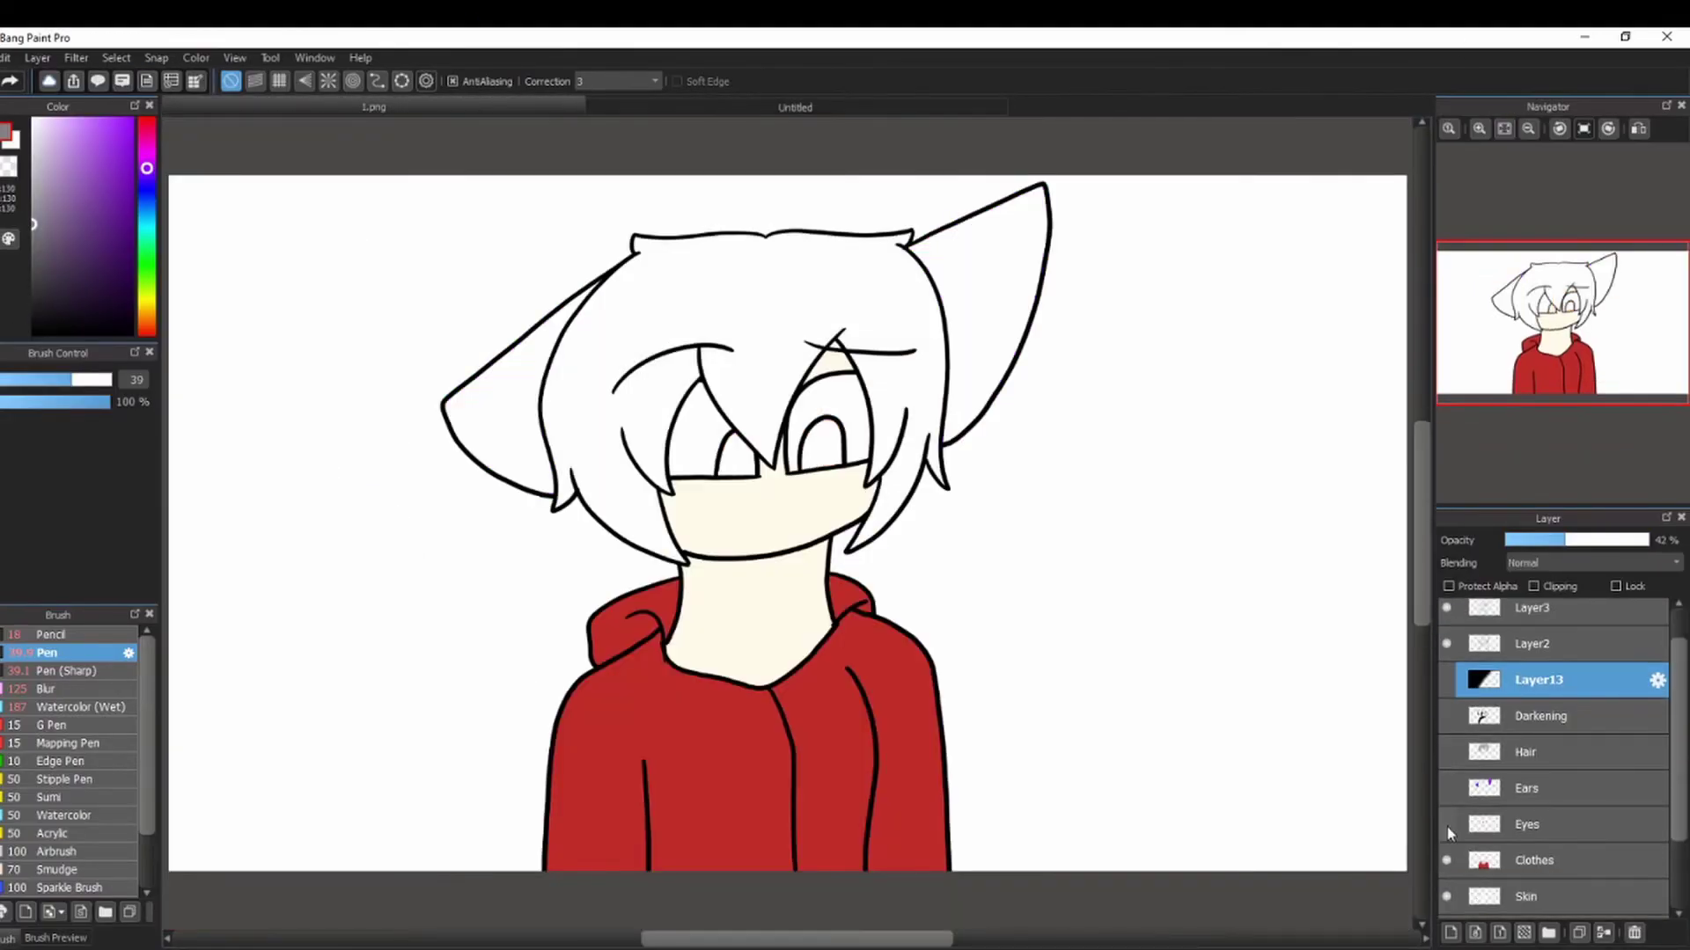
left_click_drag(1447, 826, 1447, 655)
Delete the Darkening layer from the character drawing and switch to the Untitled canvas.
scroll(1451, 669, "down", 1)
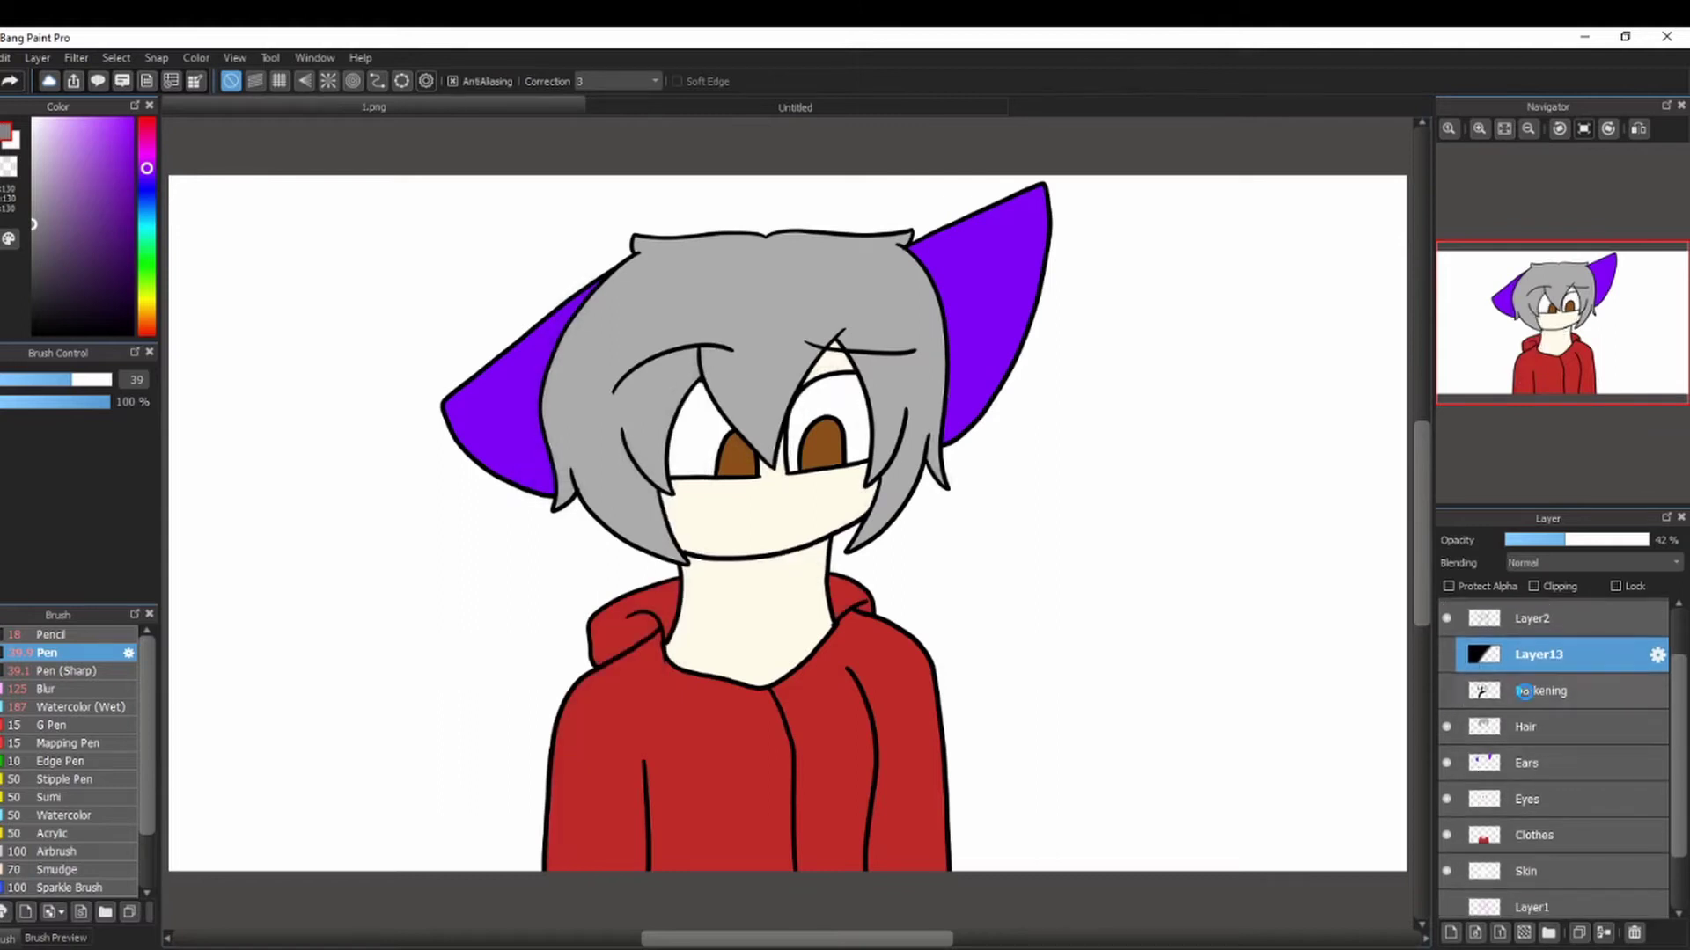
left_click(1540, 691)
left_click(1635, 932)
scroll(1670, 860, "down", 1)
left_click(1536, 834)
left_click(811, 109)
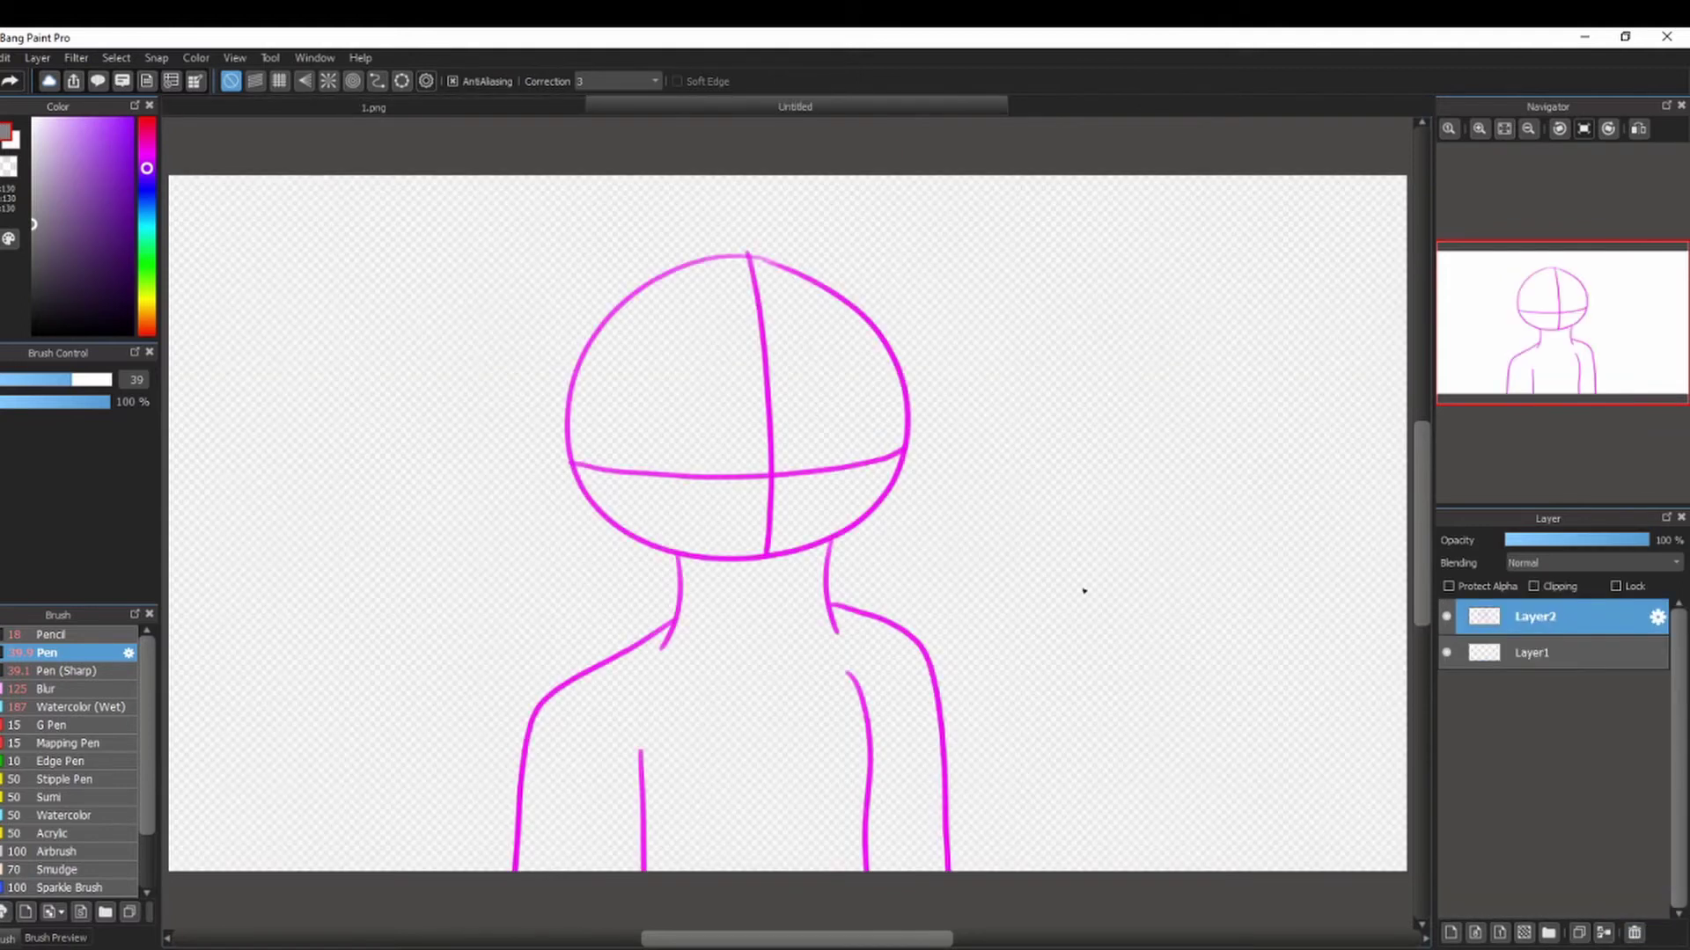
Move Layer2 below Layer1 and browse the Short Comics subfolder of Animations in File Explorer, closing the window when done.
left_click(1514, 661)
left_click(317, 949)
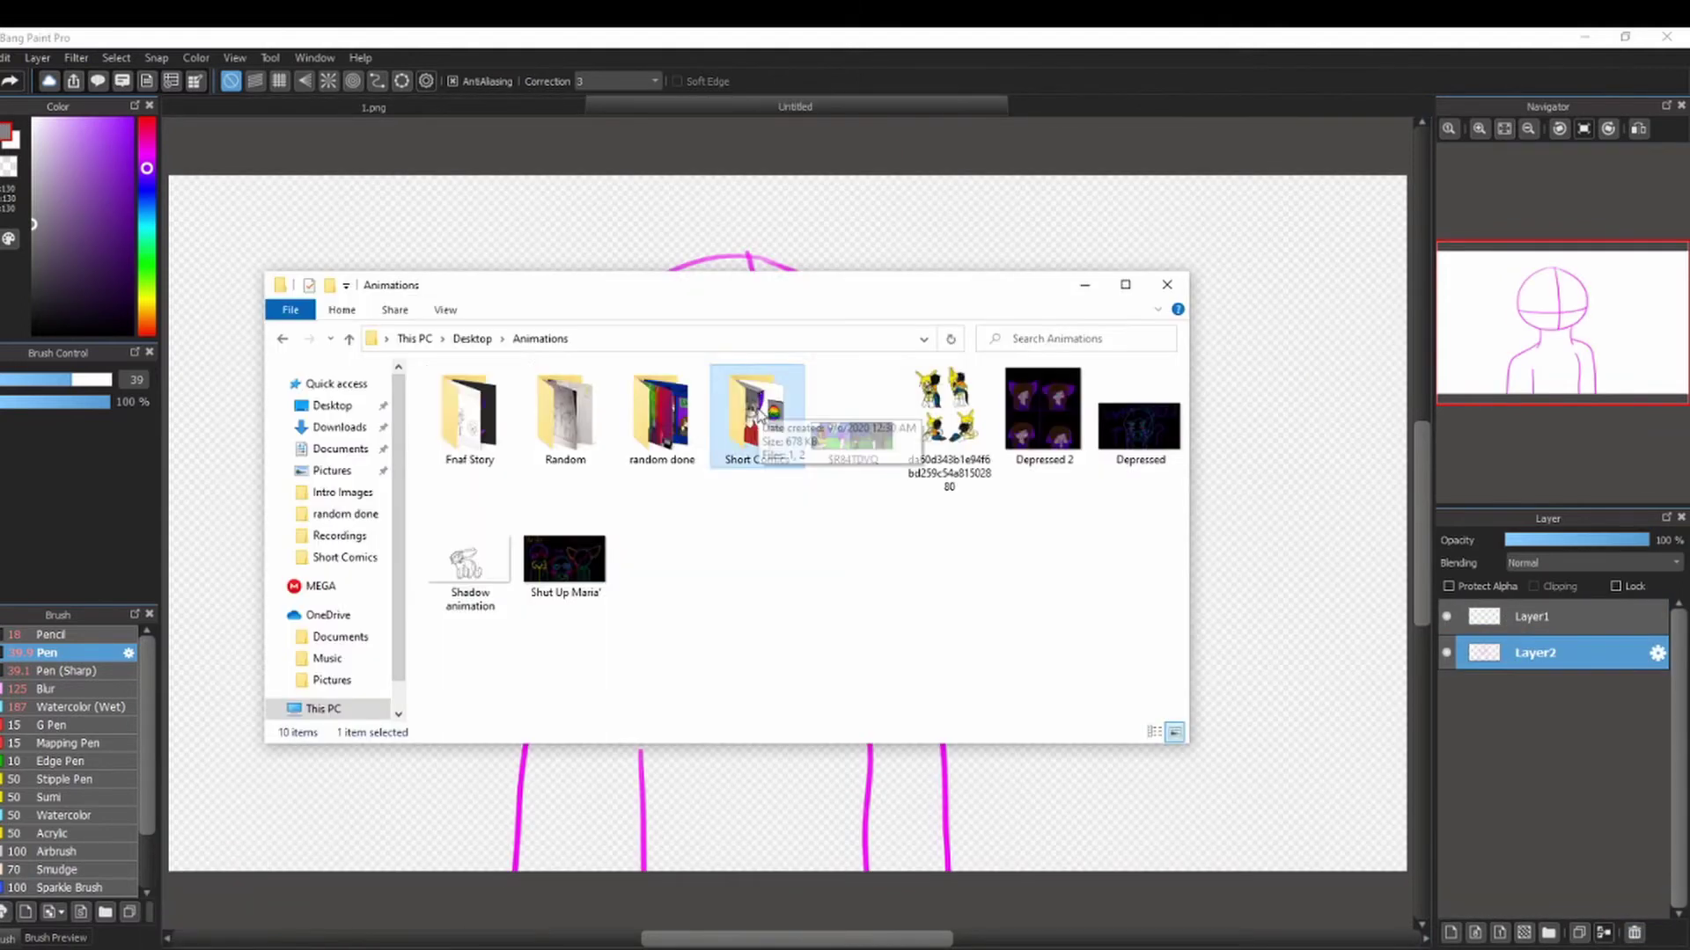
double_click(766, 411)
double_click(467, 418)
left_click(1170, 284)
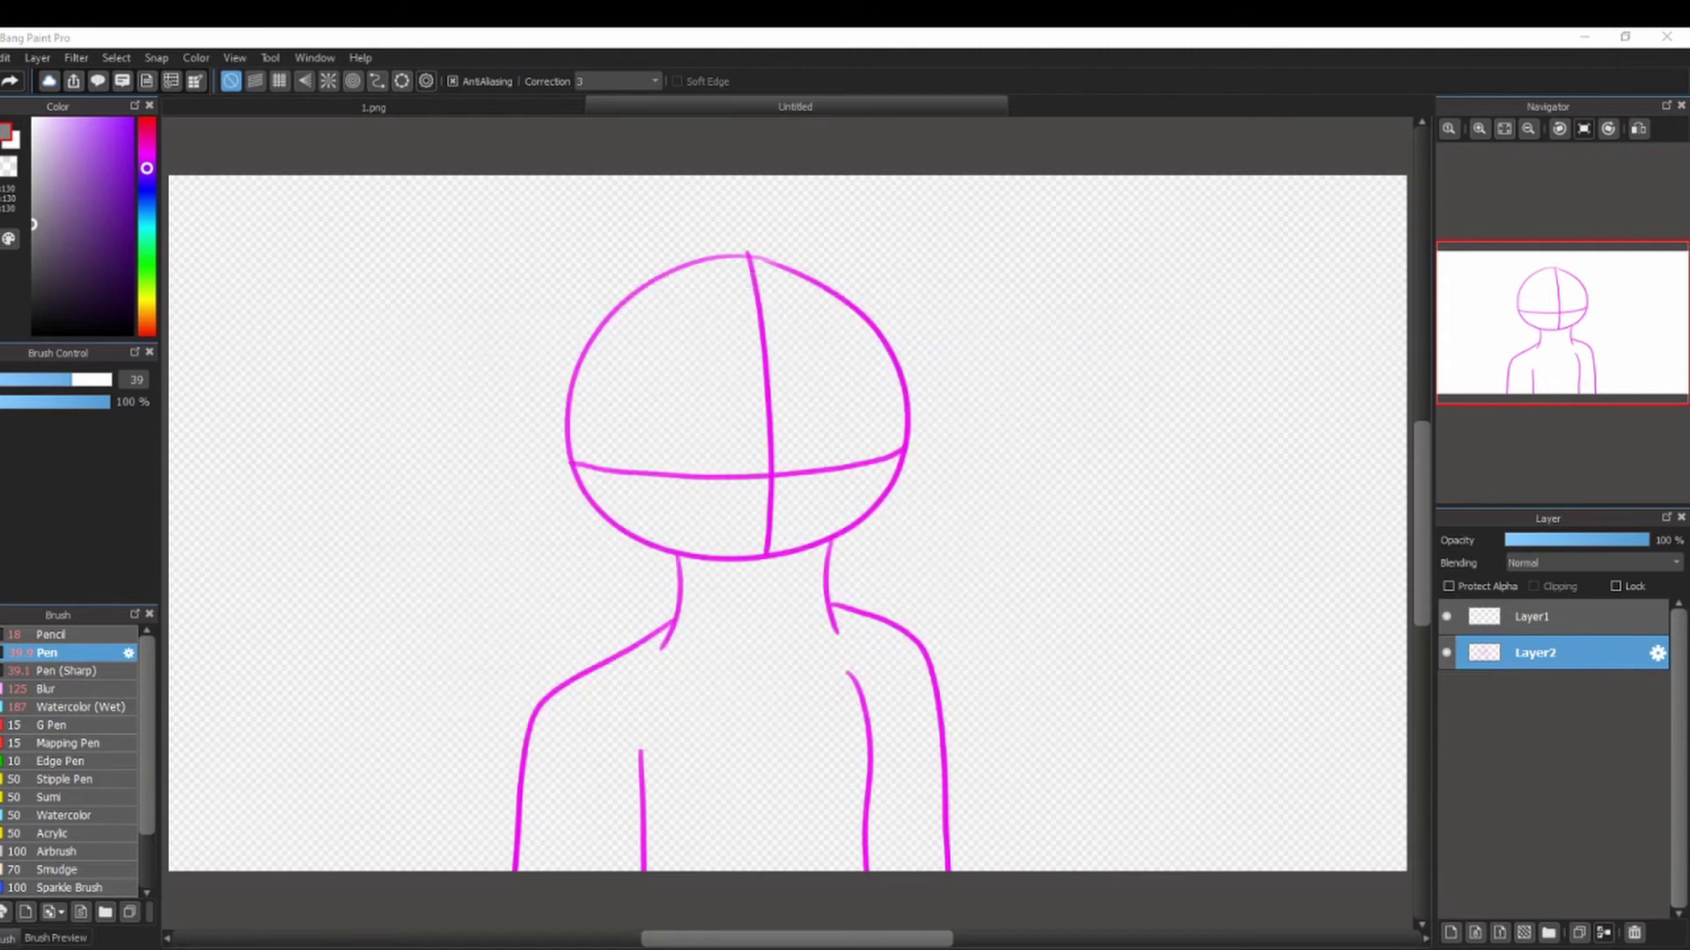
Undo the last change in the 1.png drawing and check Layer2 by temporarily hiding it.
left_click(525, 111)
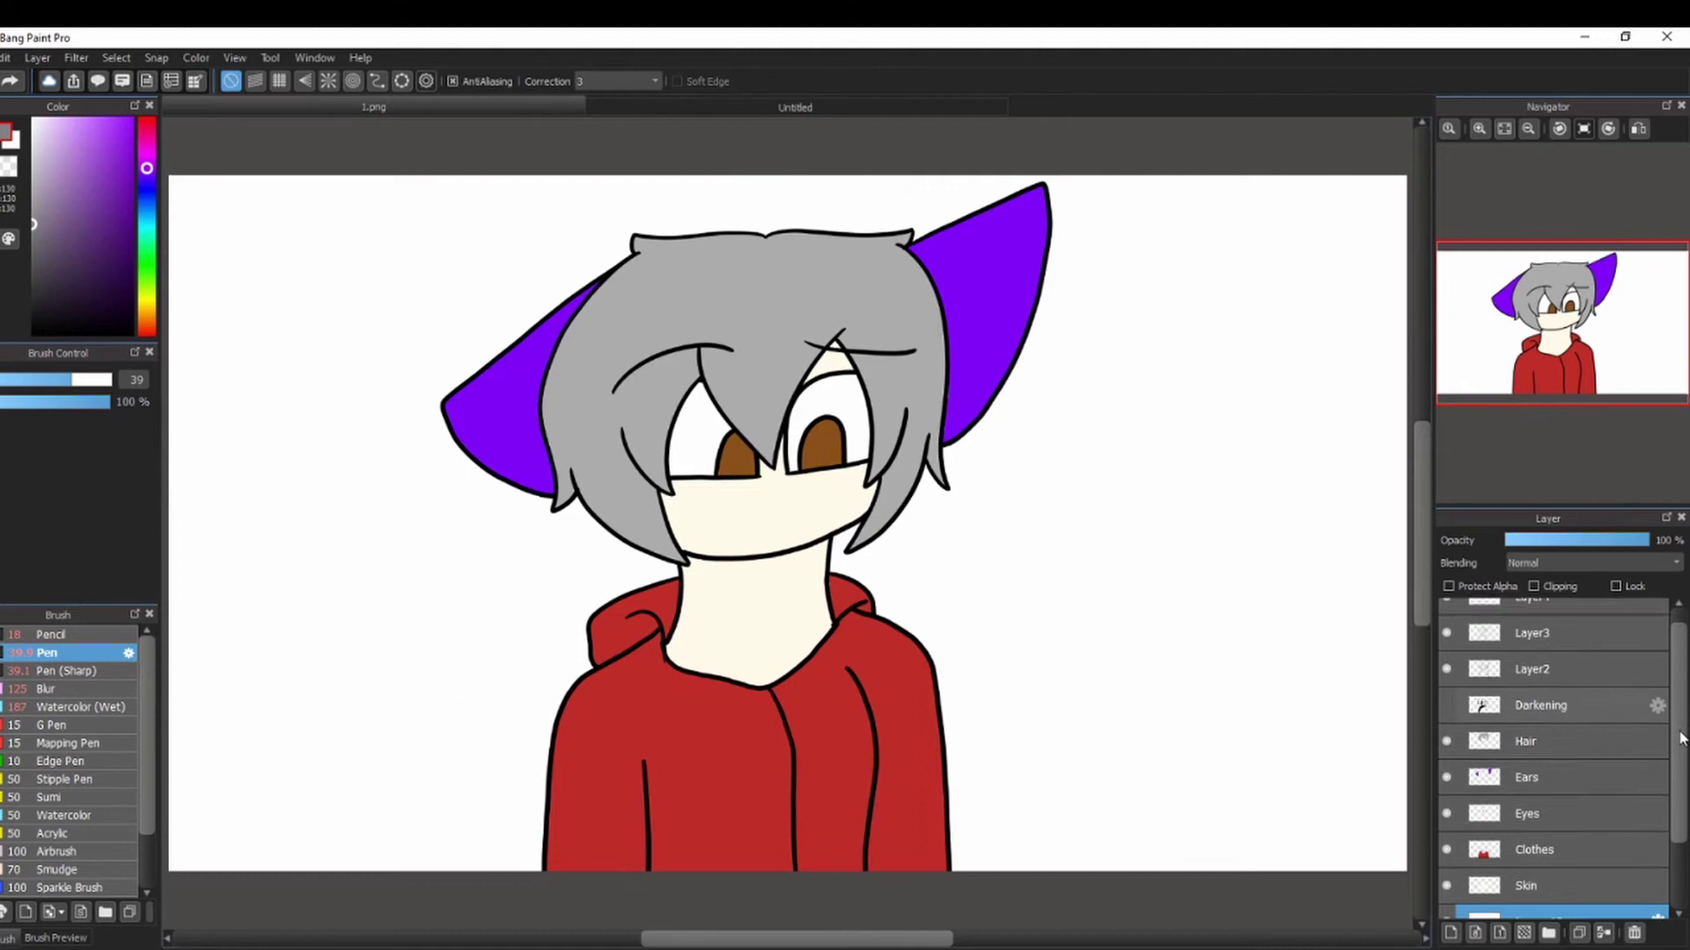
left_click_drag(1680, 732, 1675, 709)
key("ctrl+z")
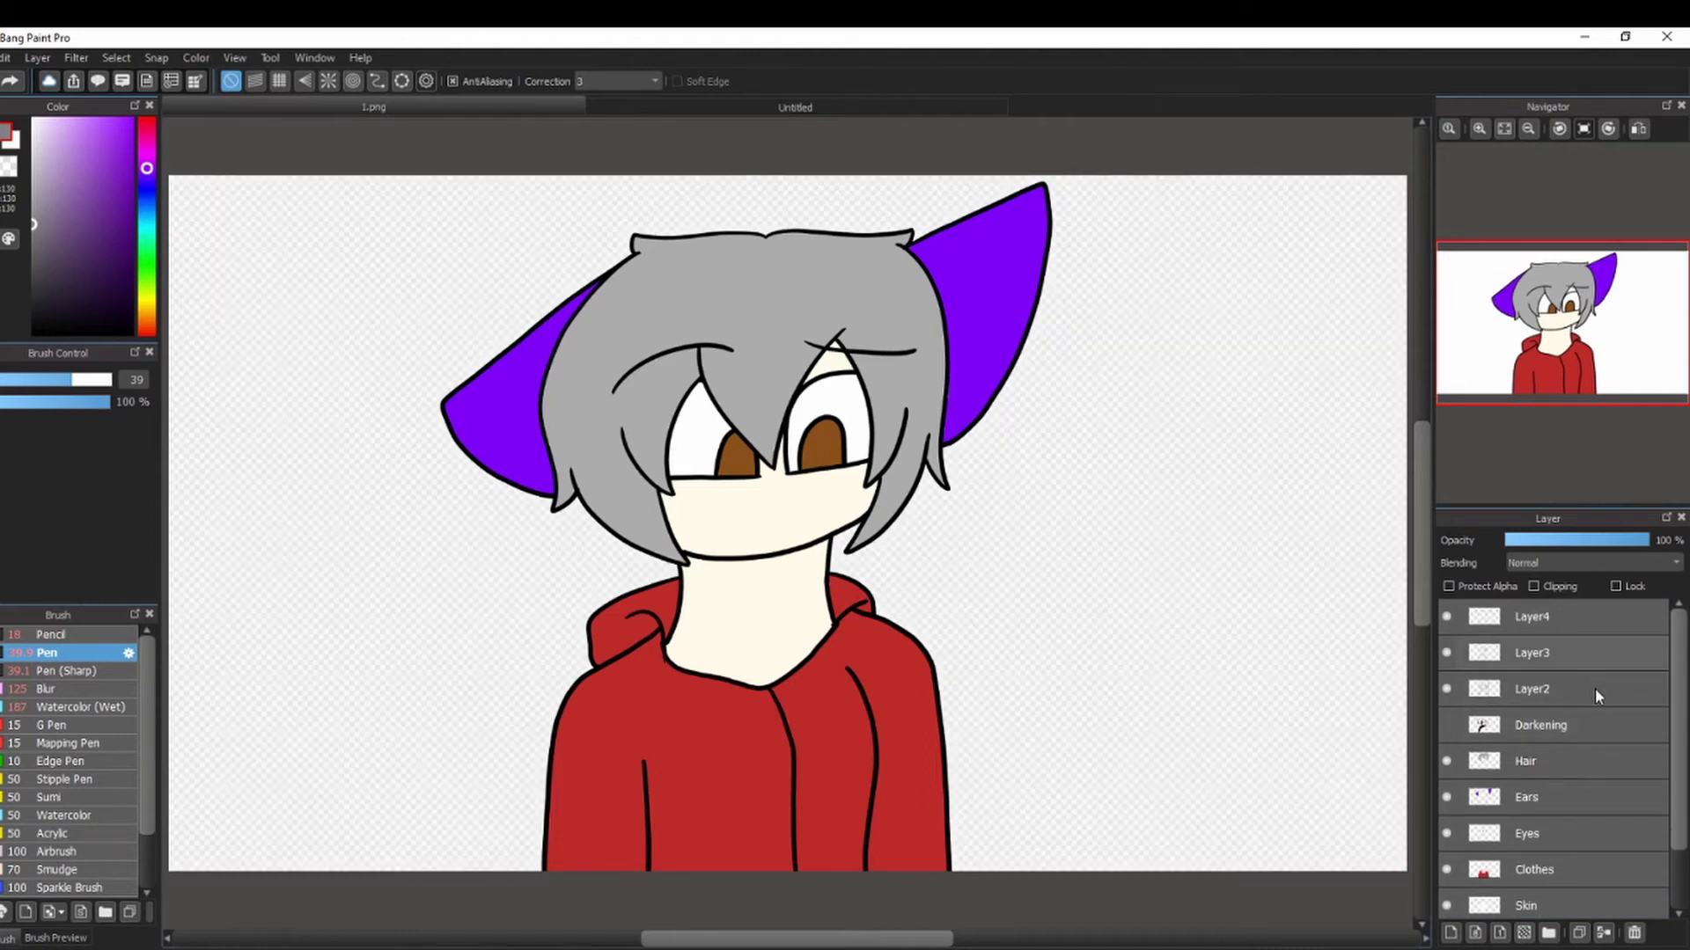
left_click(1594, 688)
left_click(1445, 690)
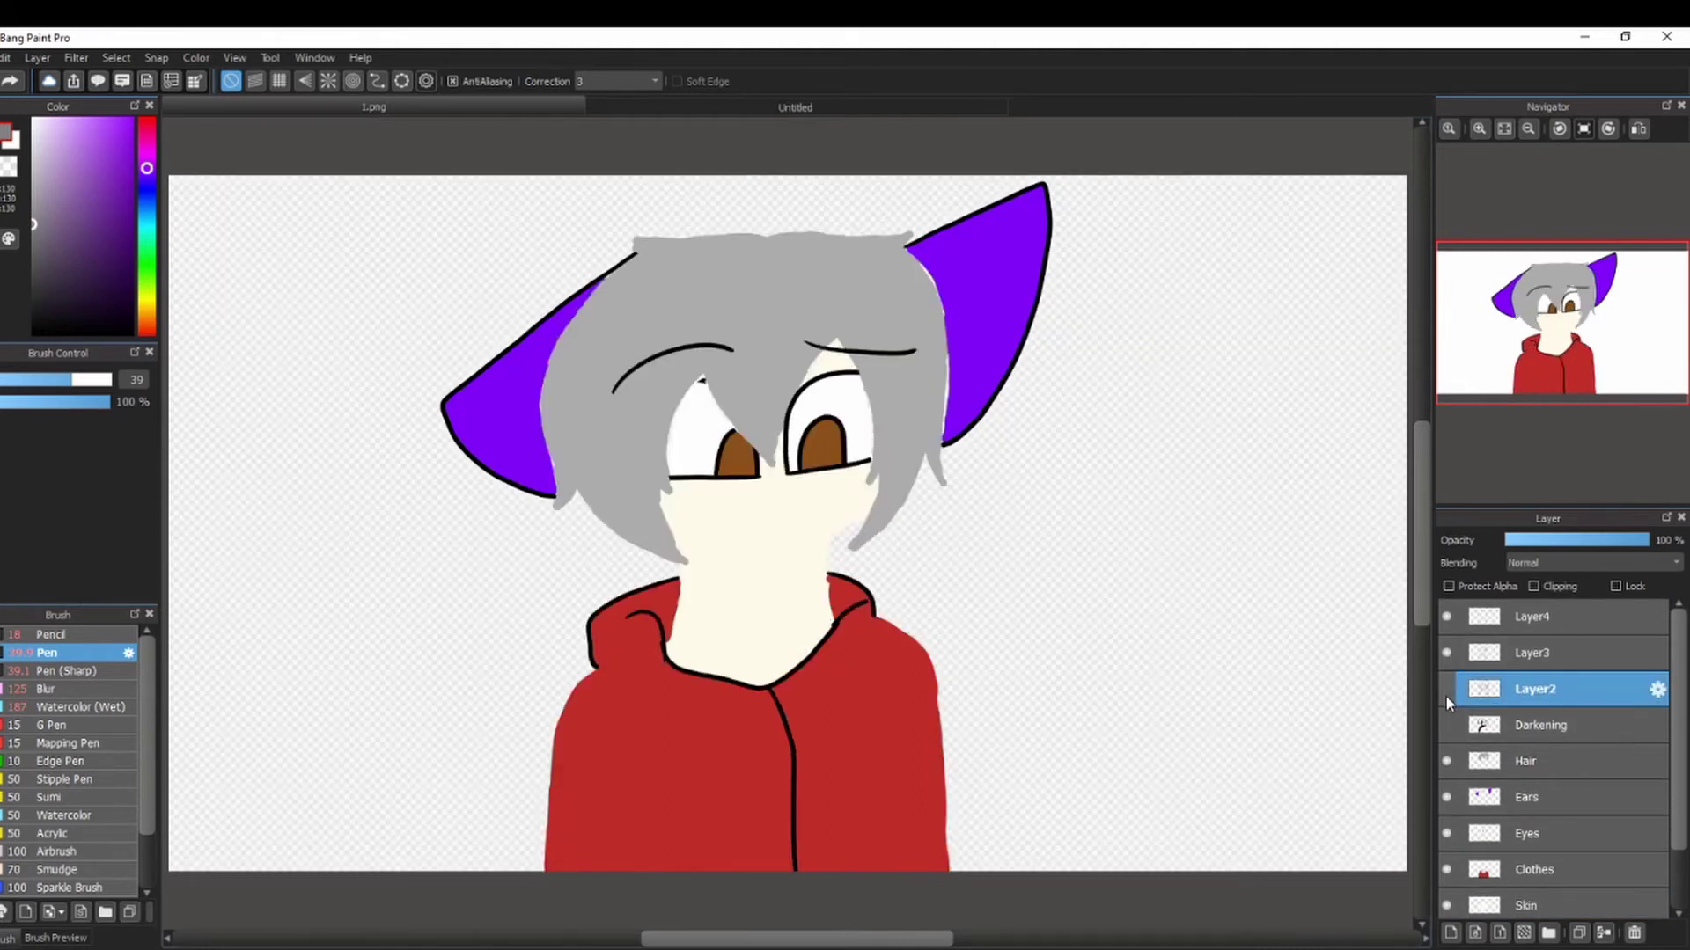
left_click(1445, 690)
Undo the shading and colour fills of the 1.png drawing, back past the ears, hair and eyes.
key("ctrl+z")
key("ctrl+z")
key("ctrl+z")
key("ctrl+z")
key("ctrl+z")
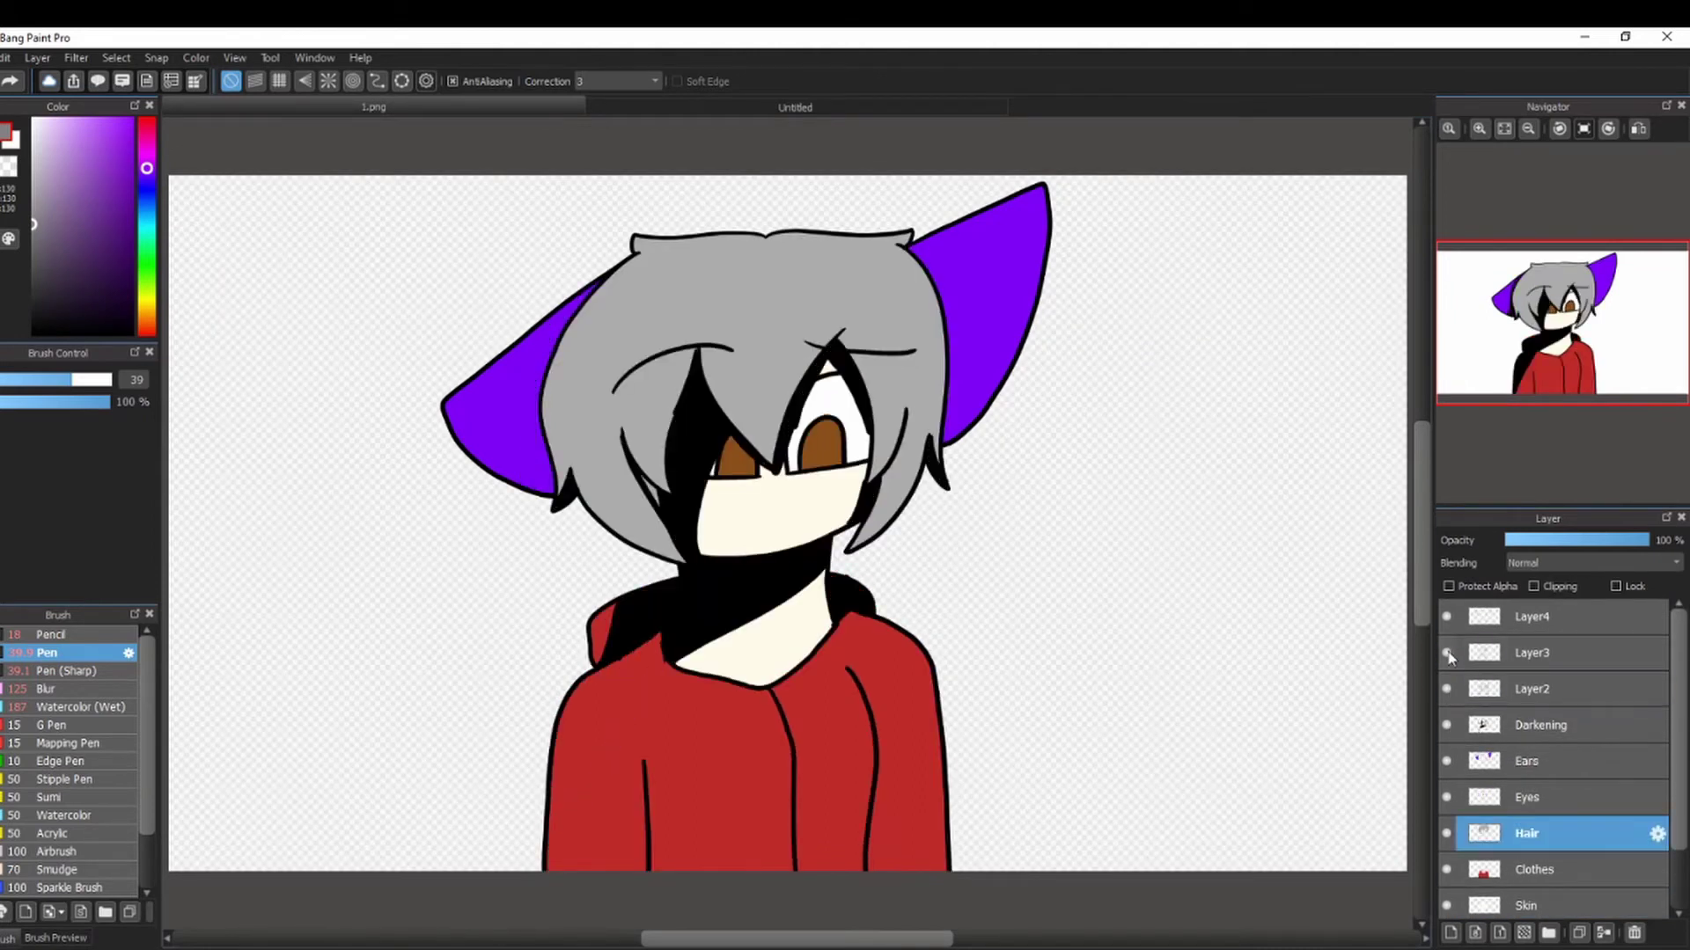
left_click(1447, 653)
key("ctrl+z")
key("ctrl+z")
key("ctrl+z")
key("ctrl+z")
key("ctrl+z")
key("ctrl+z")
key("ctrl+z")
key("ctrl+z")
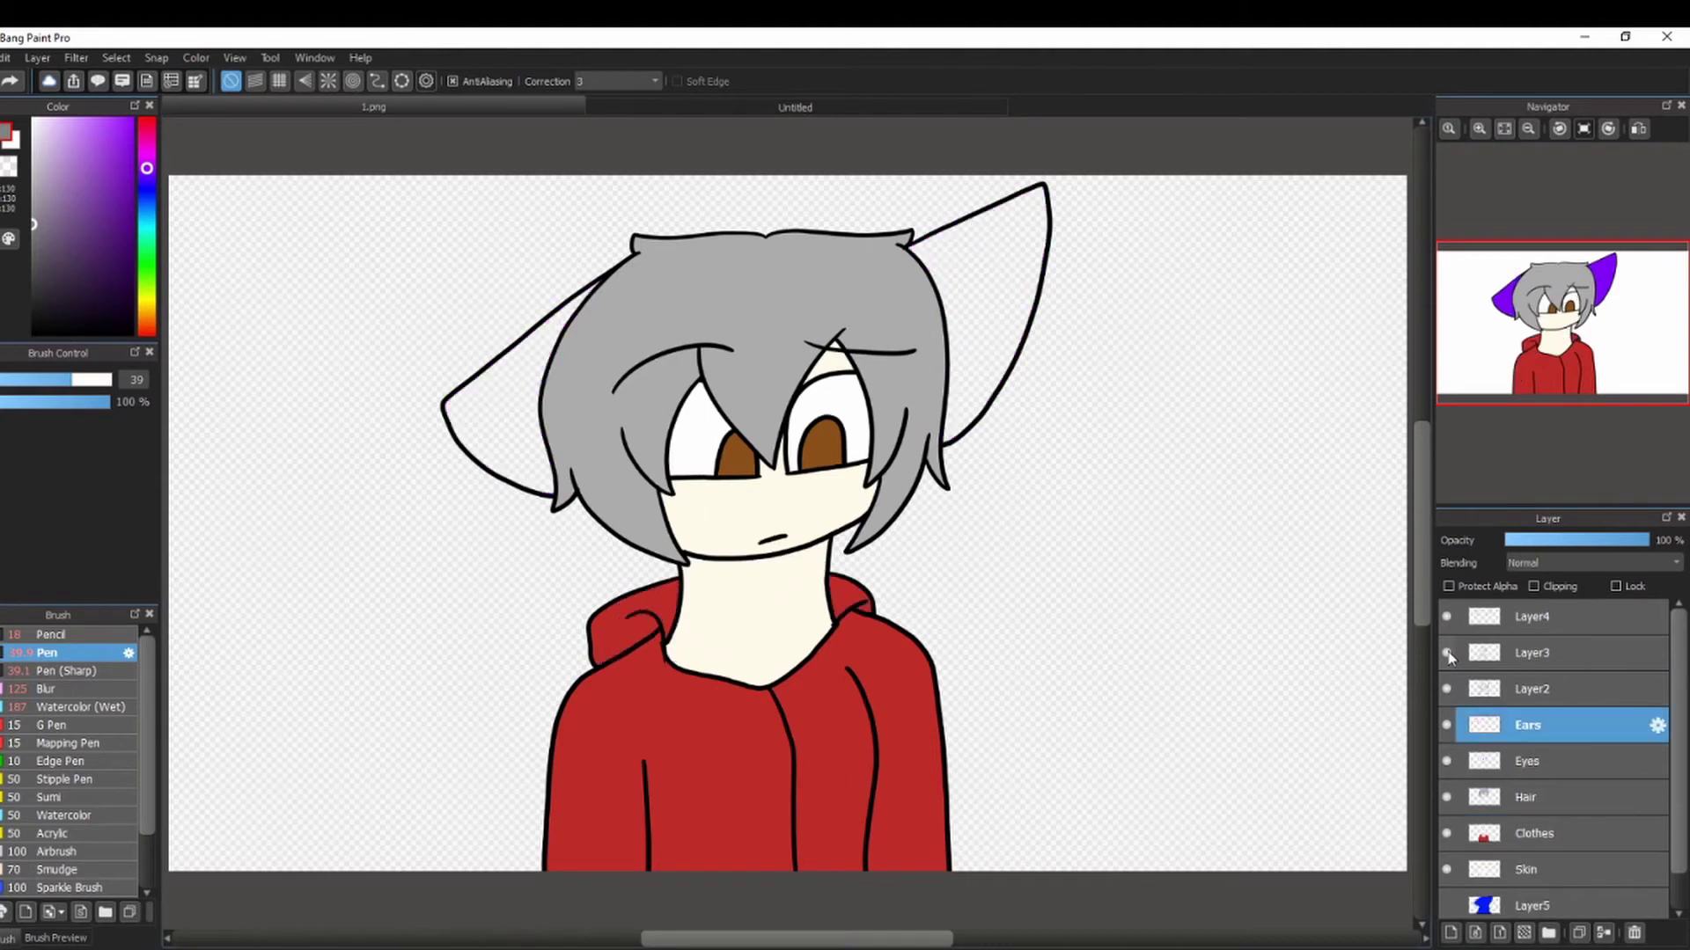
key("ctrl+z")
key("ctrl+z")
key("ctrl+z")
key("ctrl+z")
key("ctrl+z")
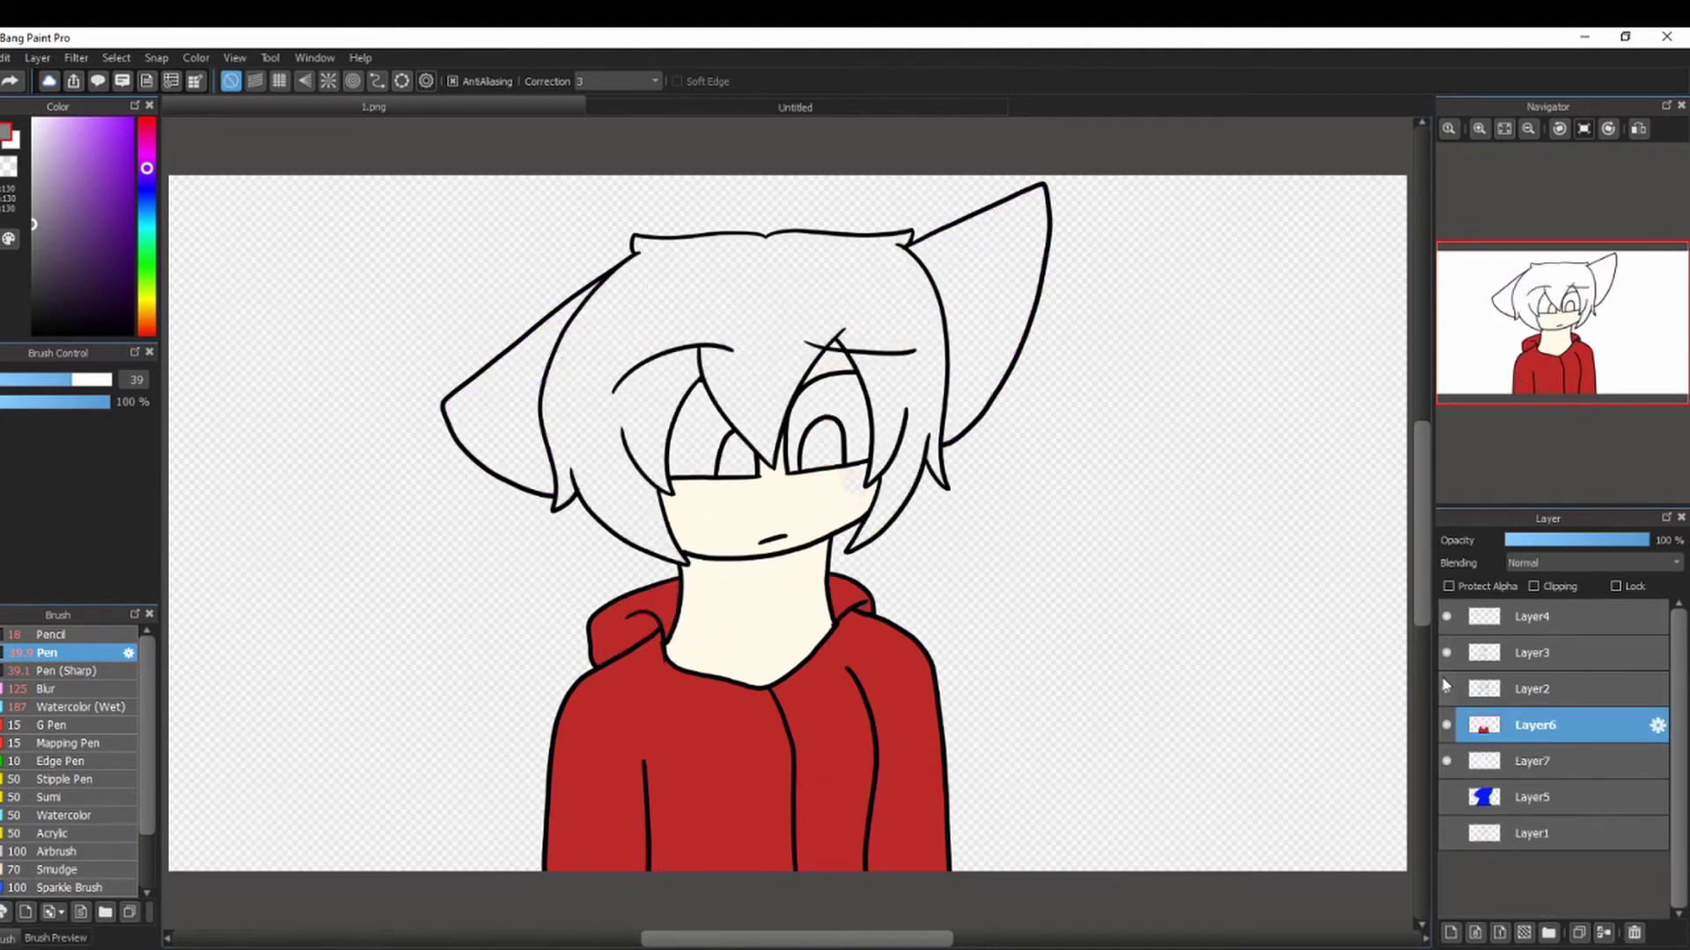
key("ctrl+z")
key("ctrl+z")
key("ctrl+z")
key("ctrl+z")
key("ctrl+z")
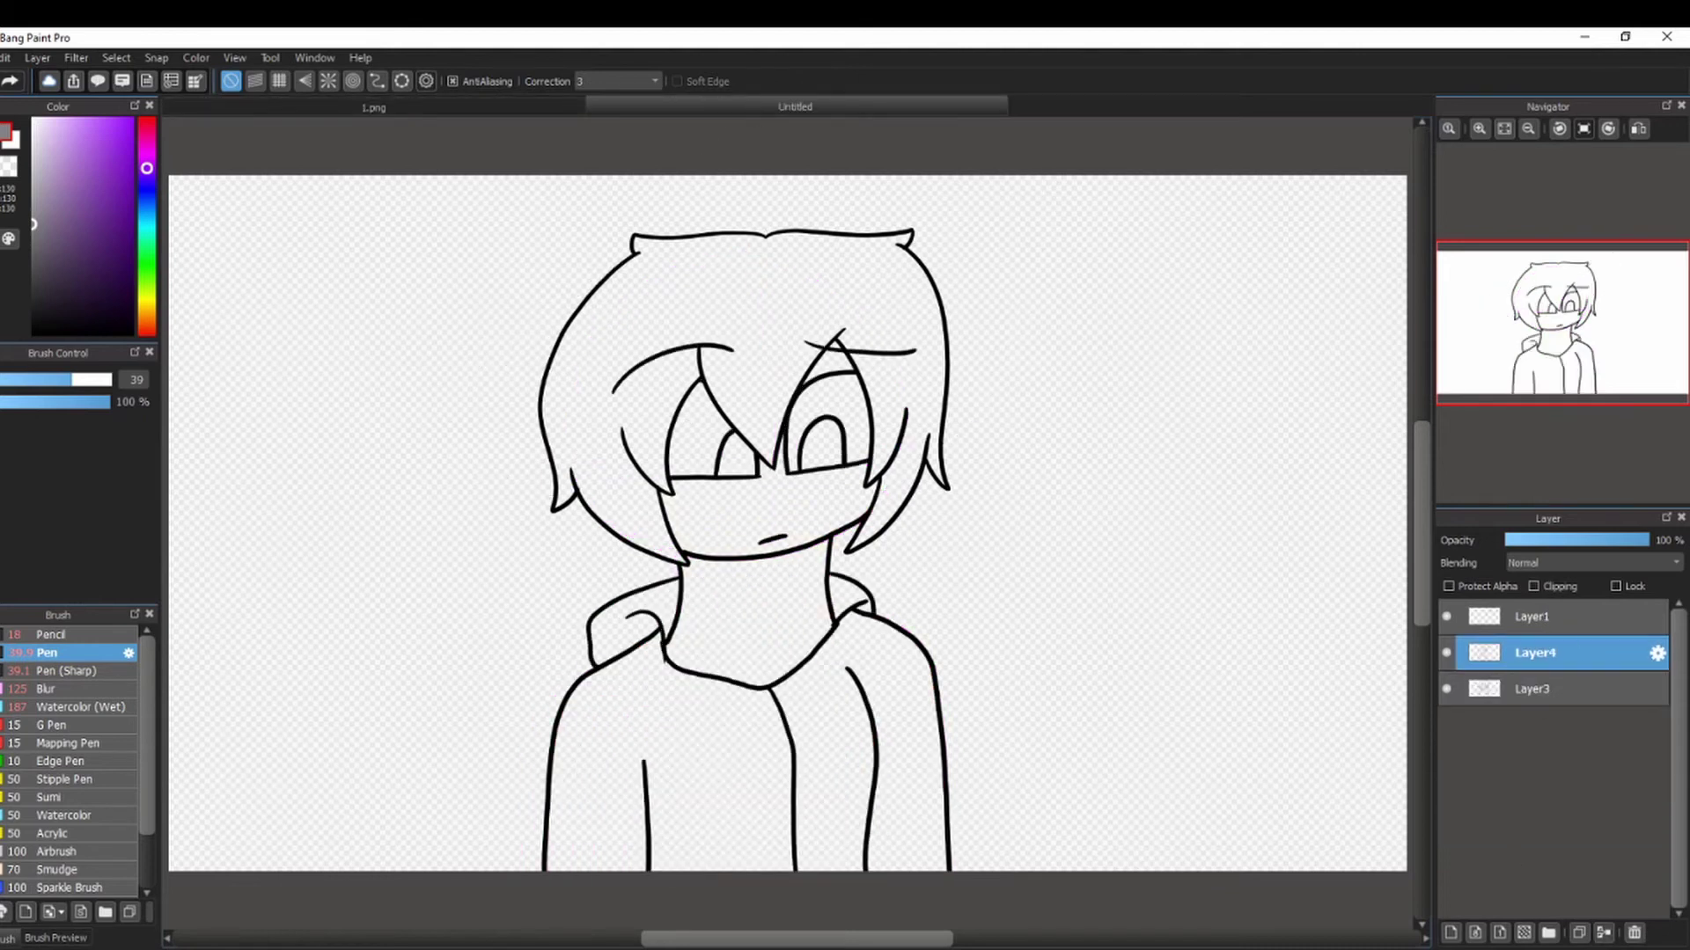
Erase the eyes, eyebrows and mouth from the copied line art on Layer4 of the Untitled canvas.
scroll(788, 523, "up", 5)
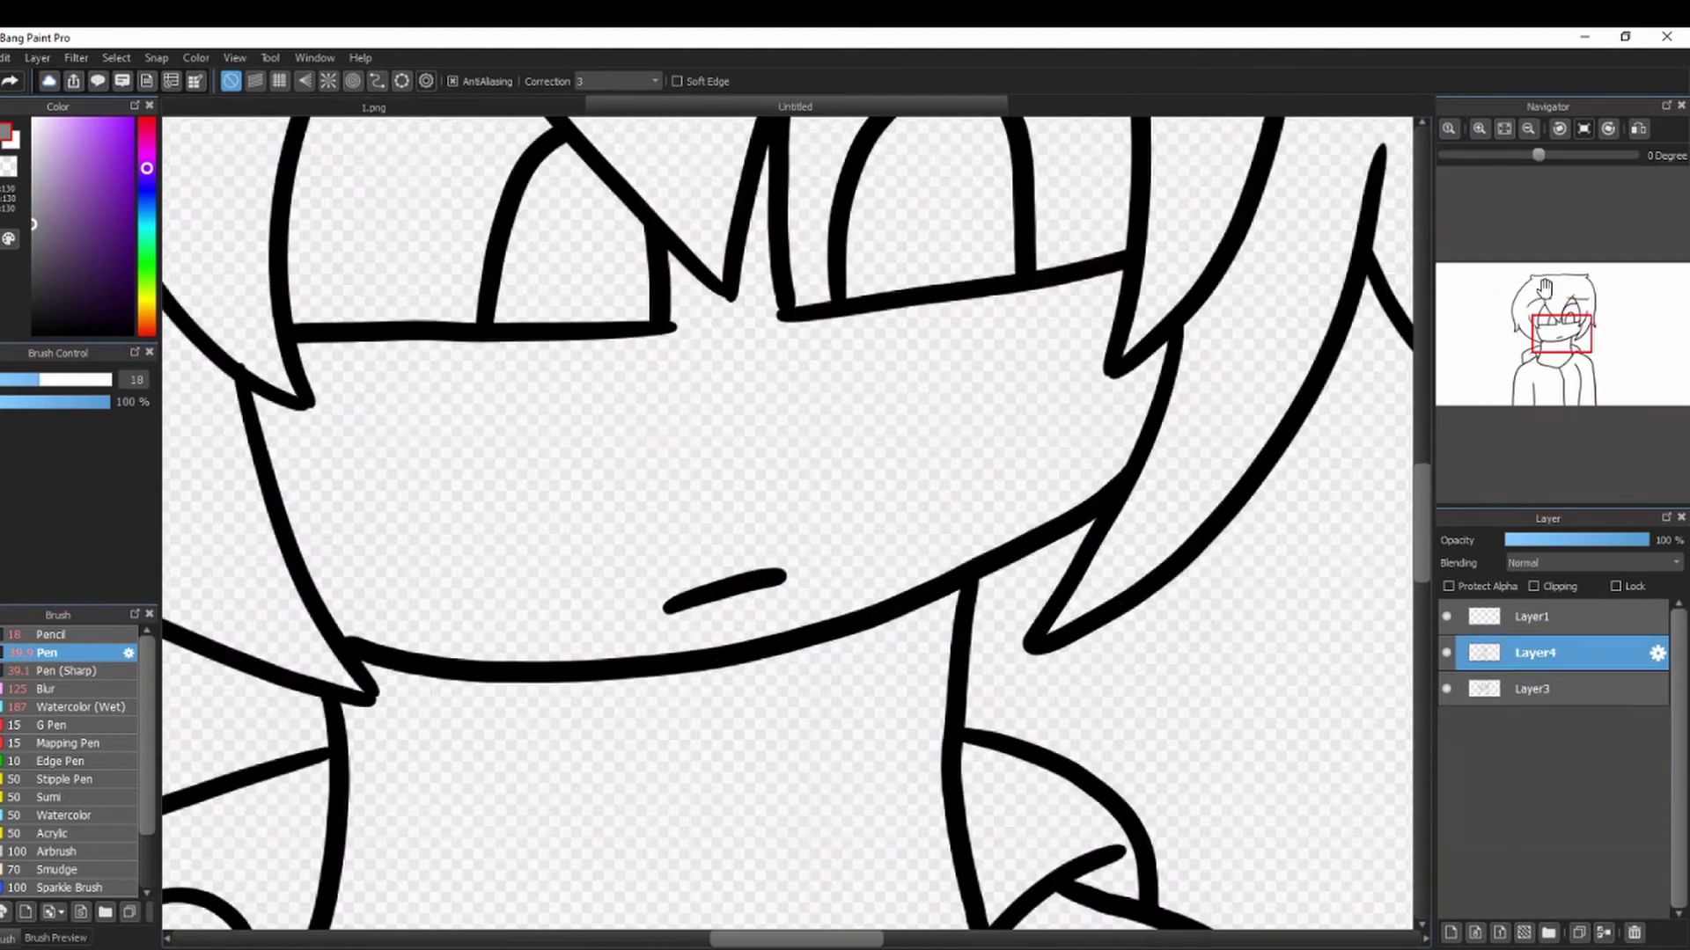
left_click_drag(276, 442, 472, 563)
key("ctrl+z")
left_click_drag(352, 264, 525, 563)
key("e")
left_click_drag(418, 396, 919, 224)
mouse_move(889, 616)
left_mouse_down()
mouse_move(935, 762)
mouse_move(1021, 744)
left_mouse_up()
left_click_drag(1545, 312, 1569, 311)
mouse_move(933, 264)
left_mouse_down()
mouse_move(853, 270)
mouse_move(880, 352)
left_mouse_up()
left_click_drag(792, 687, 710, 381)
mouse_move(1569, 310)
left_mouse_down()
mouse_move(1545, 361)
mouse_move(1547, 345)
left_mouse_up()
Merge Layer4 down into Layer3, add a new layer above it and set the Pen to size 14.
left_click(76, 385)
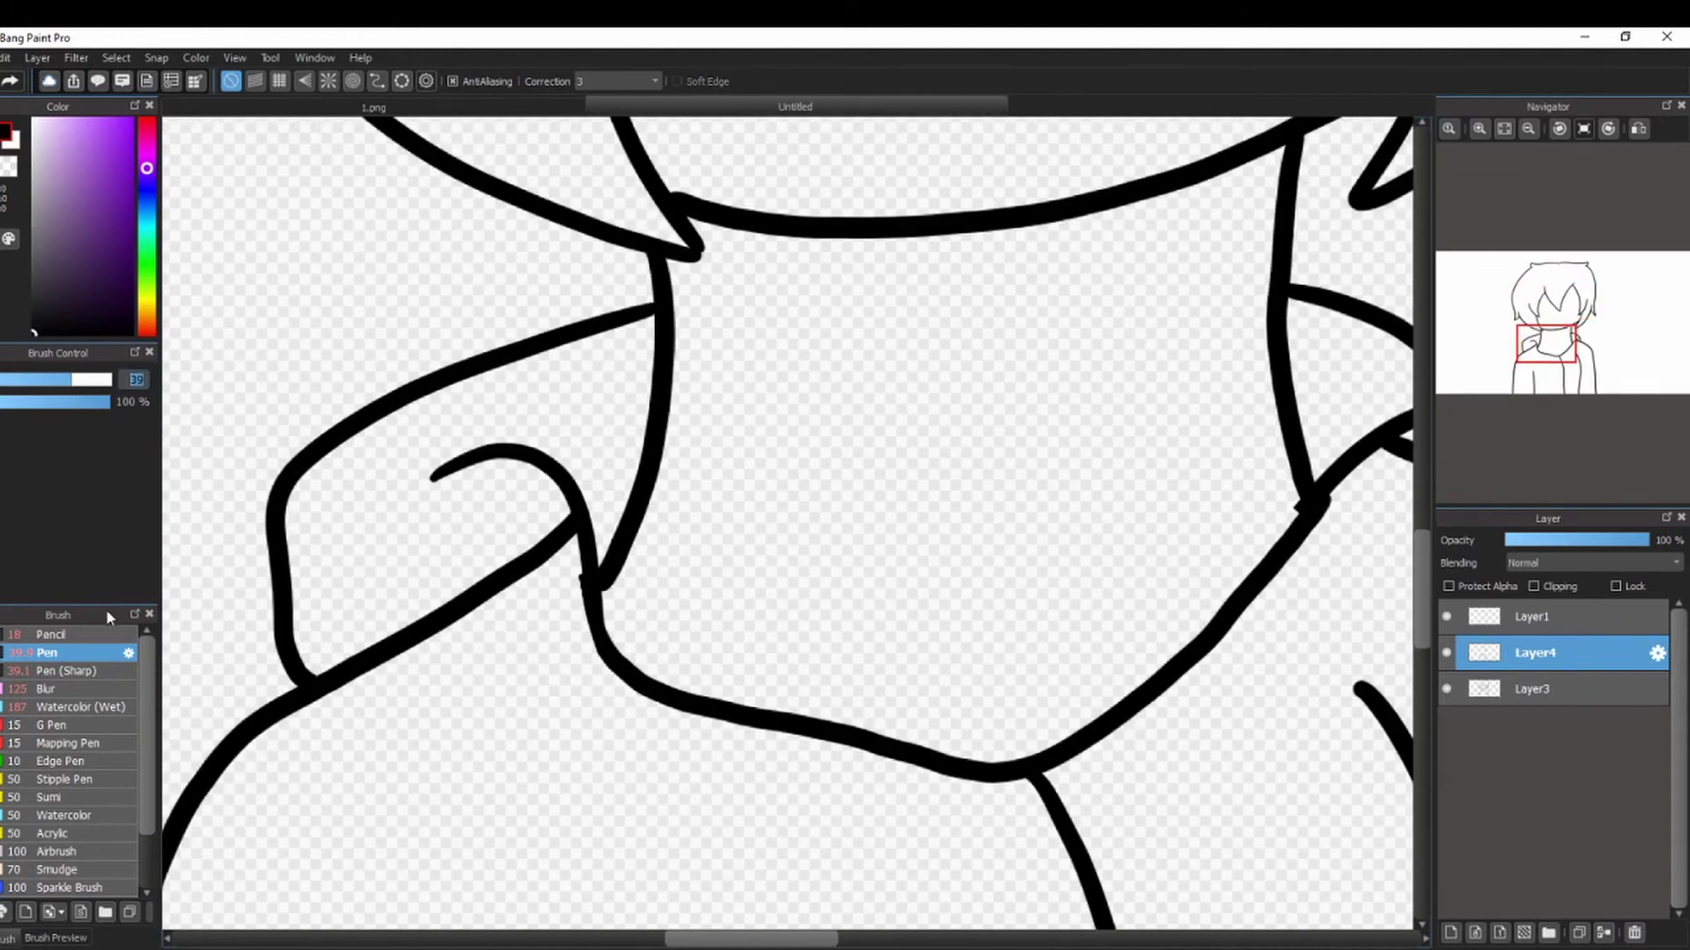
scroll(1470, 185, "down", 2)
left_click(1553, 318)
scroll(1479, 184, "up", 1)
left_click(1602, 931)
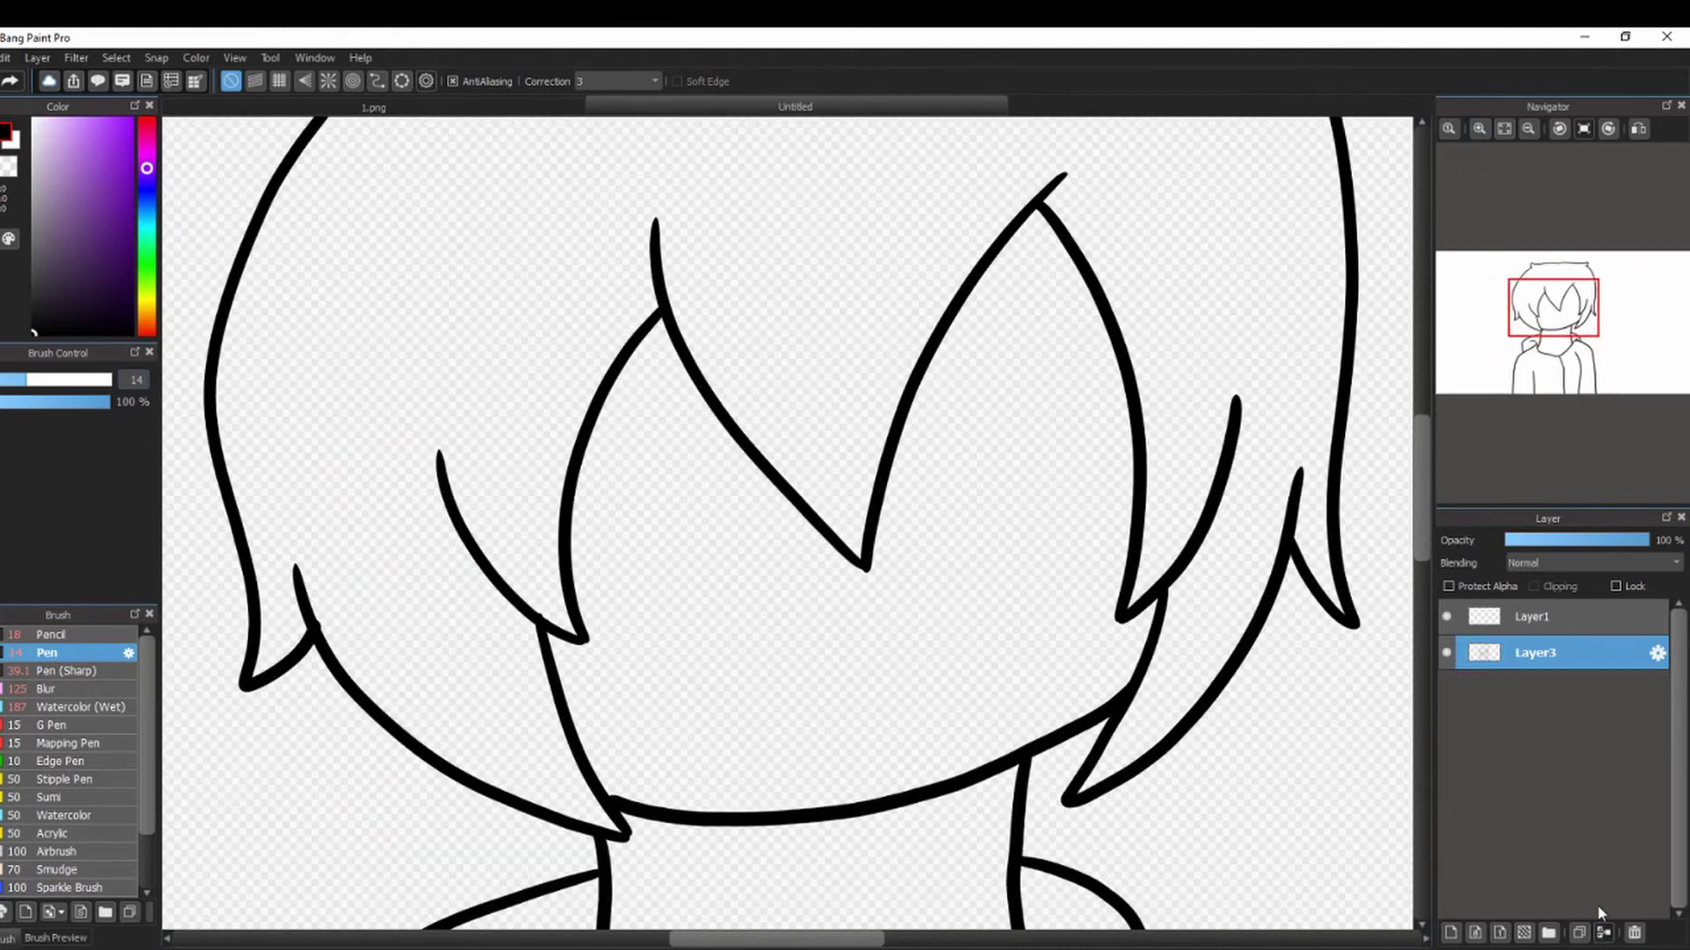
left_click(1450, 933)
left_click(1659, 686)
left_click(945, 610)
left_click(1651, 659)
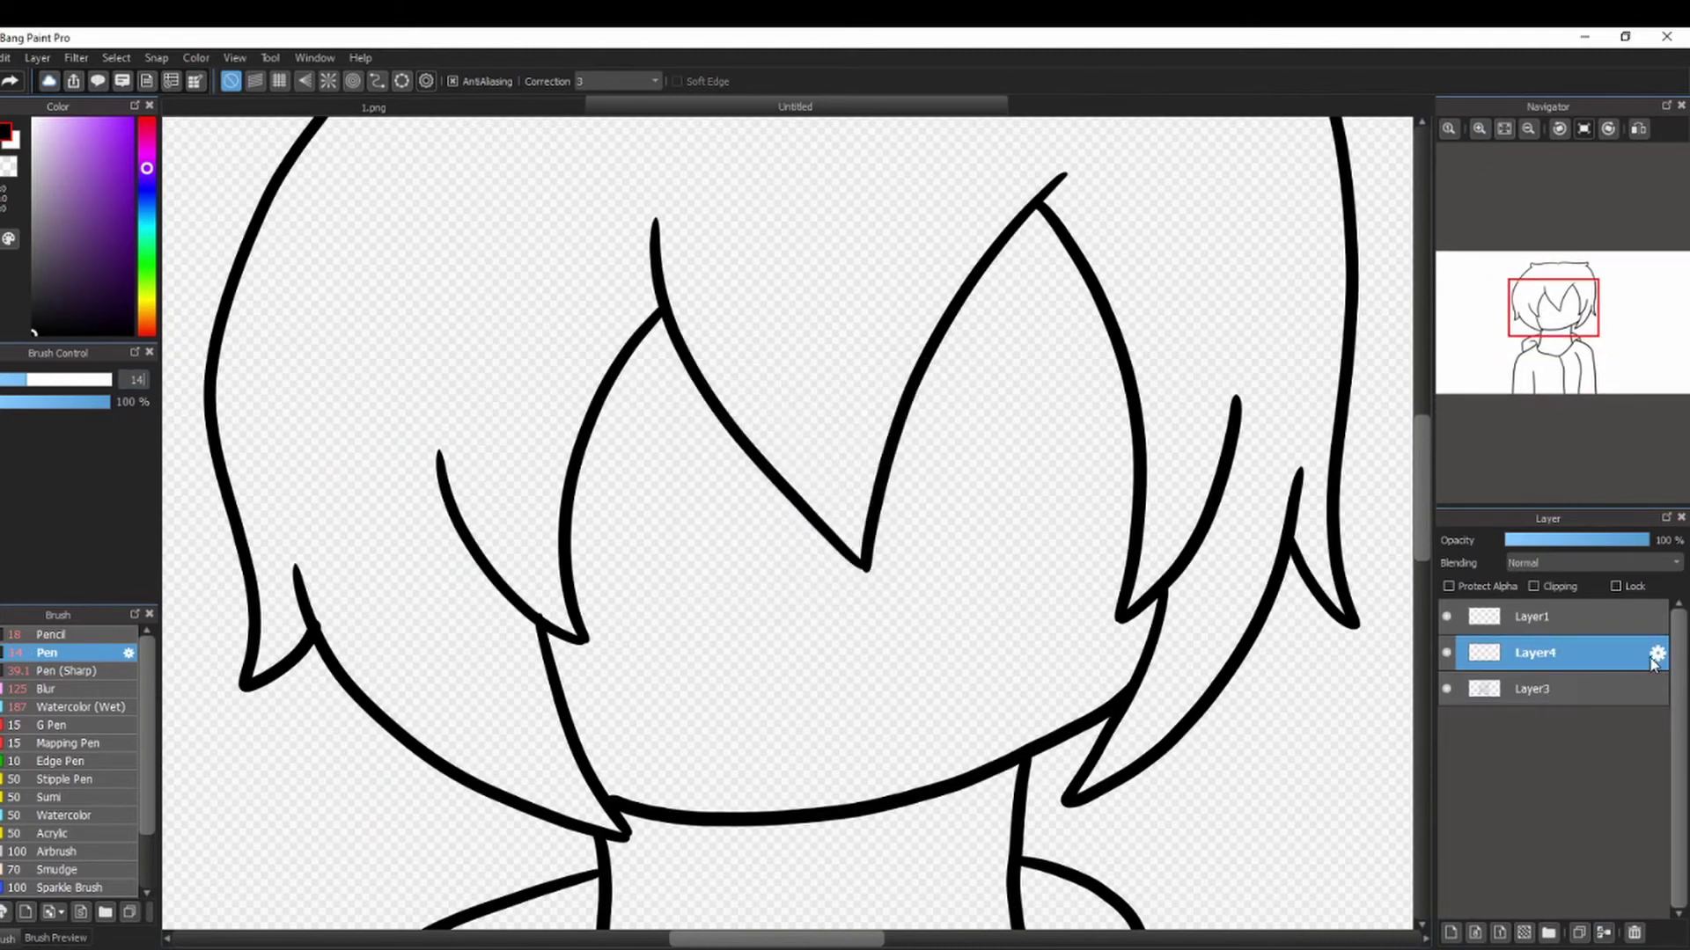
Draw two wide oval eyes with small solid pupils resting on their lower edges on the new layer.
left_click_drag(449, 437, 806, 521)
key("ctrl+z")
mouse_move(780, 407)
left_mouse_down()
mouse_move(653, 408)
mouse_move(685, 365)
left_mouse_up()
key("ctrl+z")
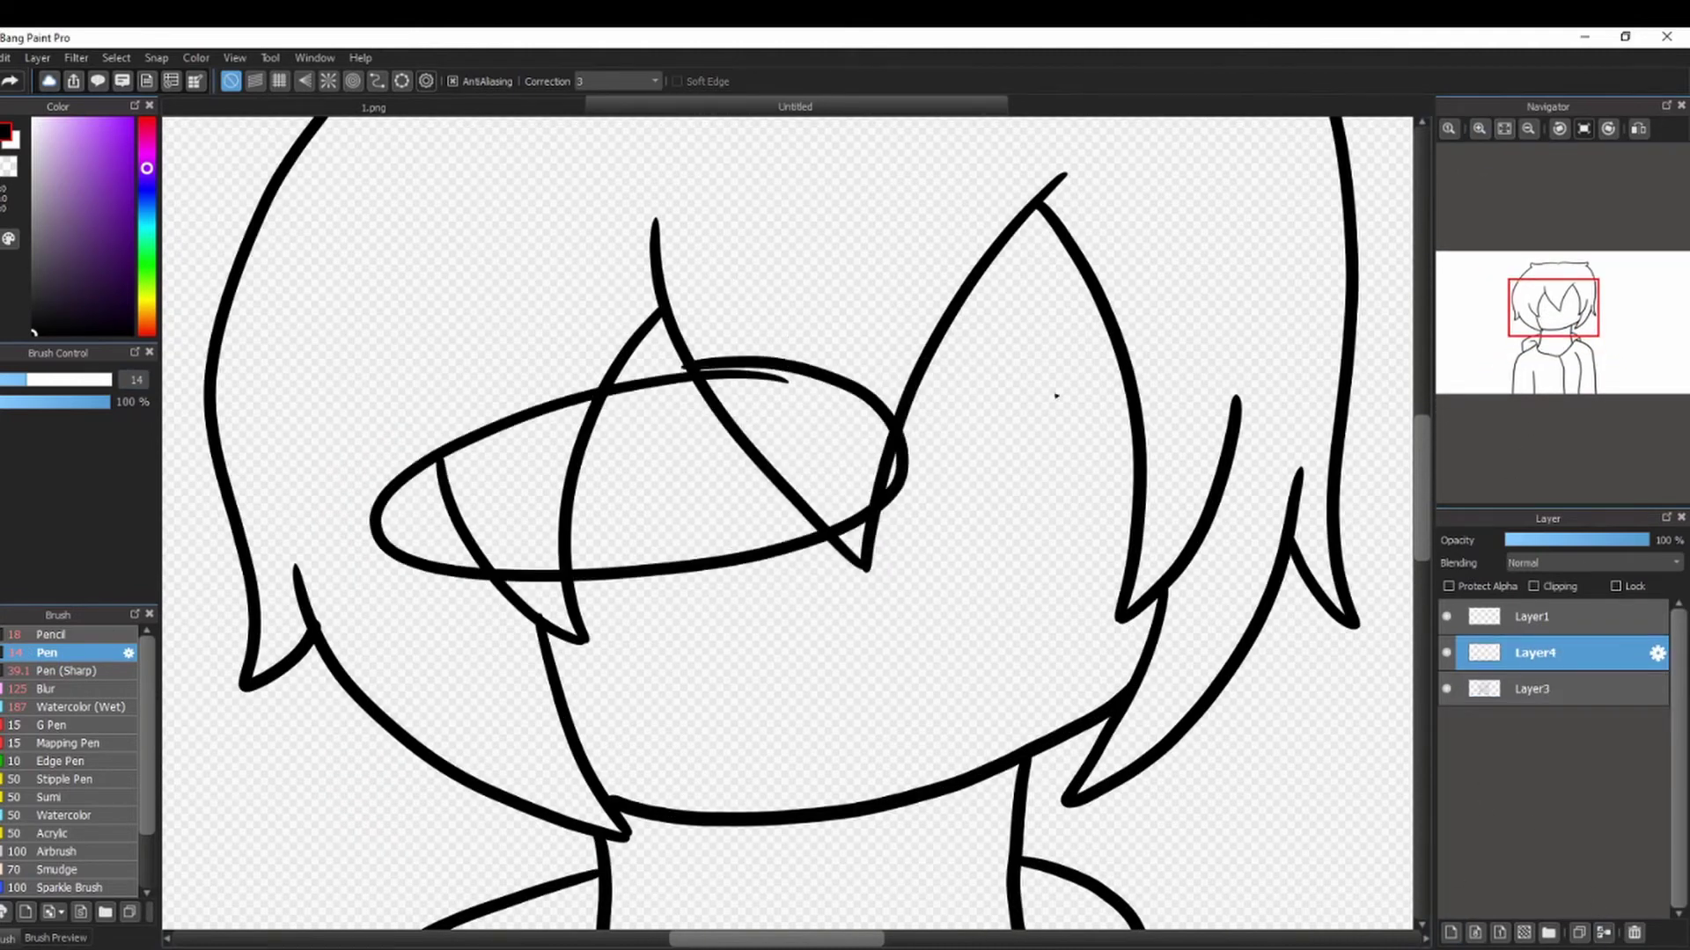
left_click_drag(1243, 363, 1129, 353)
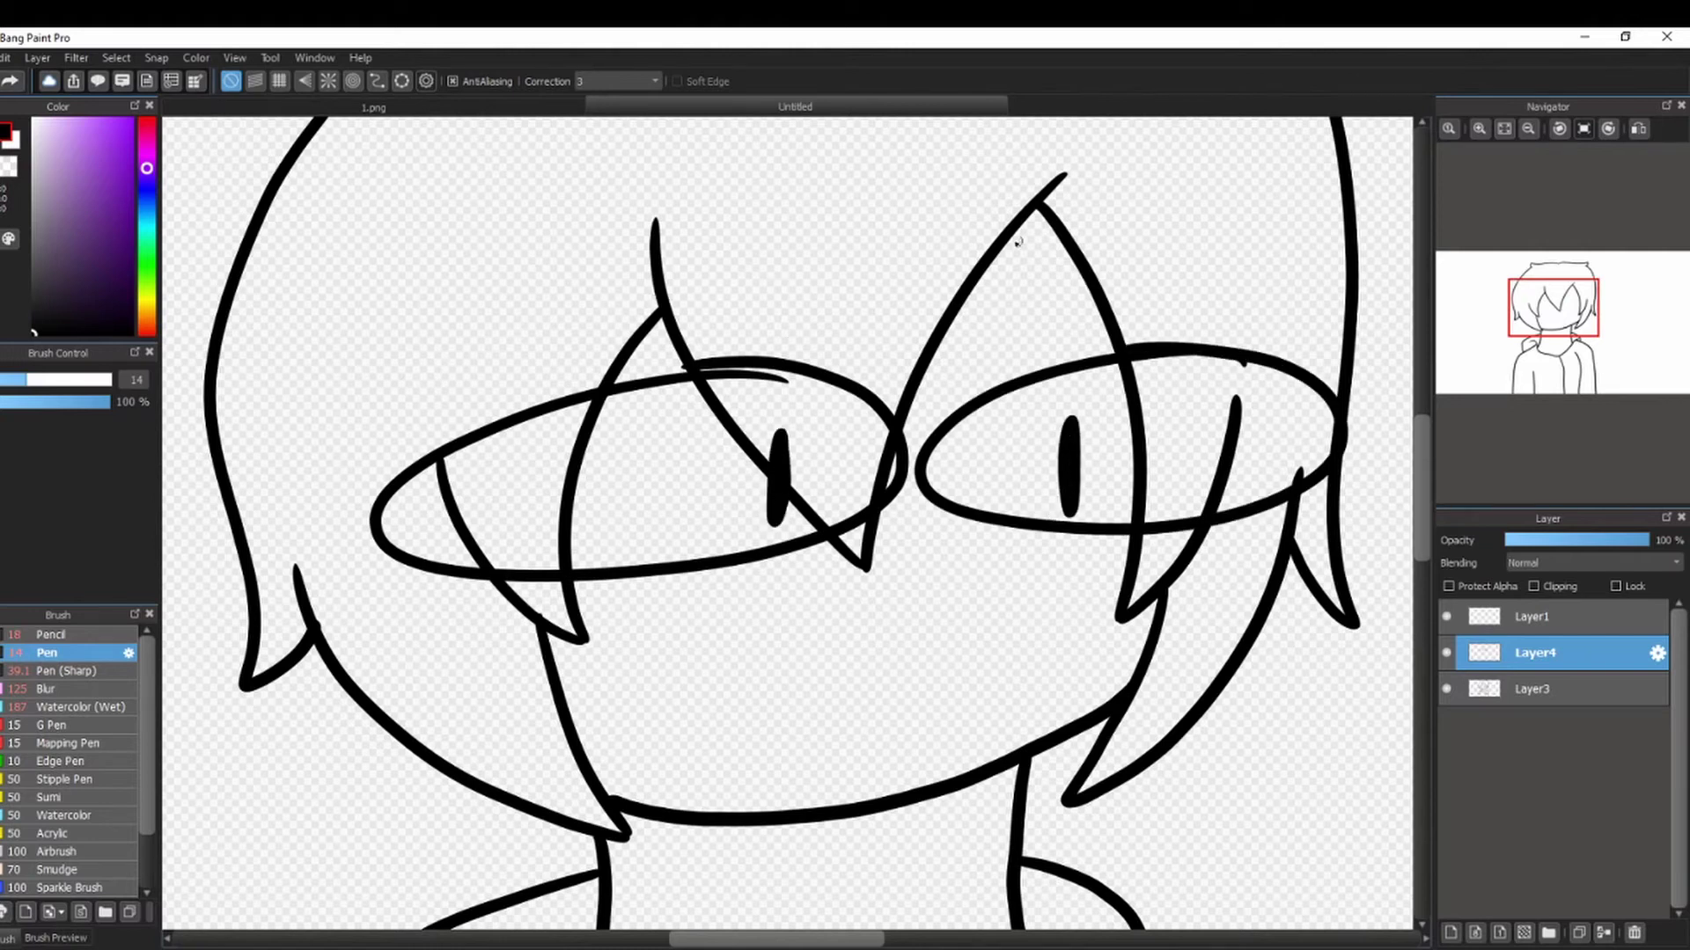
key("ctrl+z")
key("ctrl+z")
key("ctrl+z")
left_click_drag(768, 548, 774, 501)
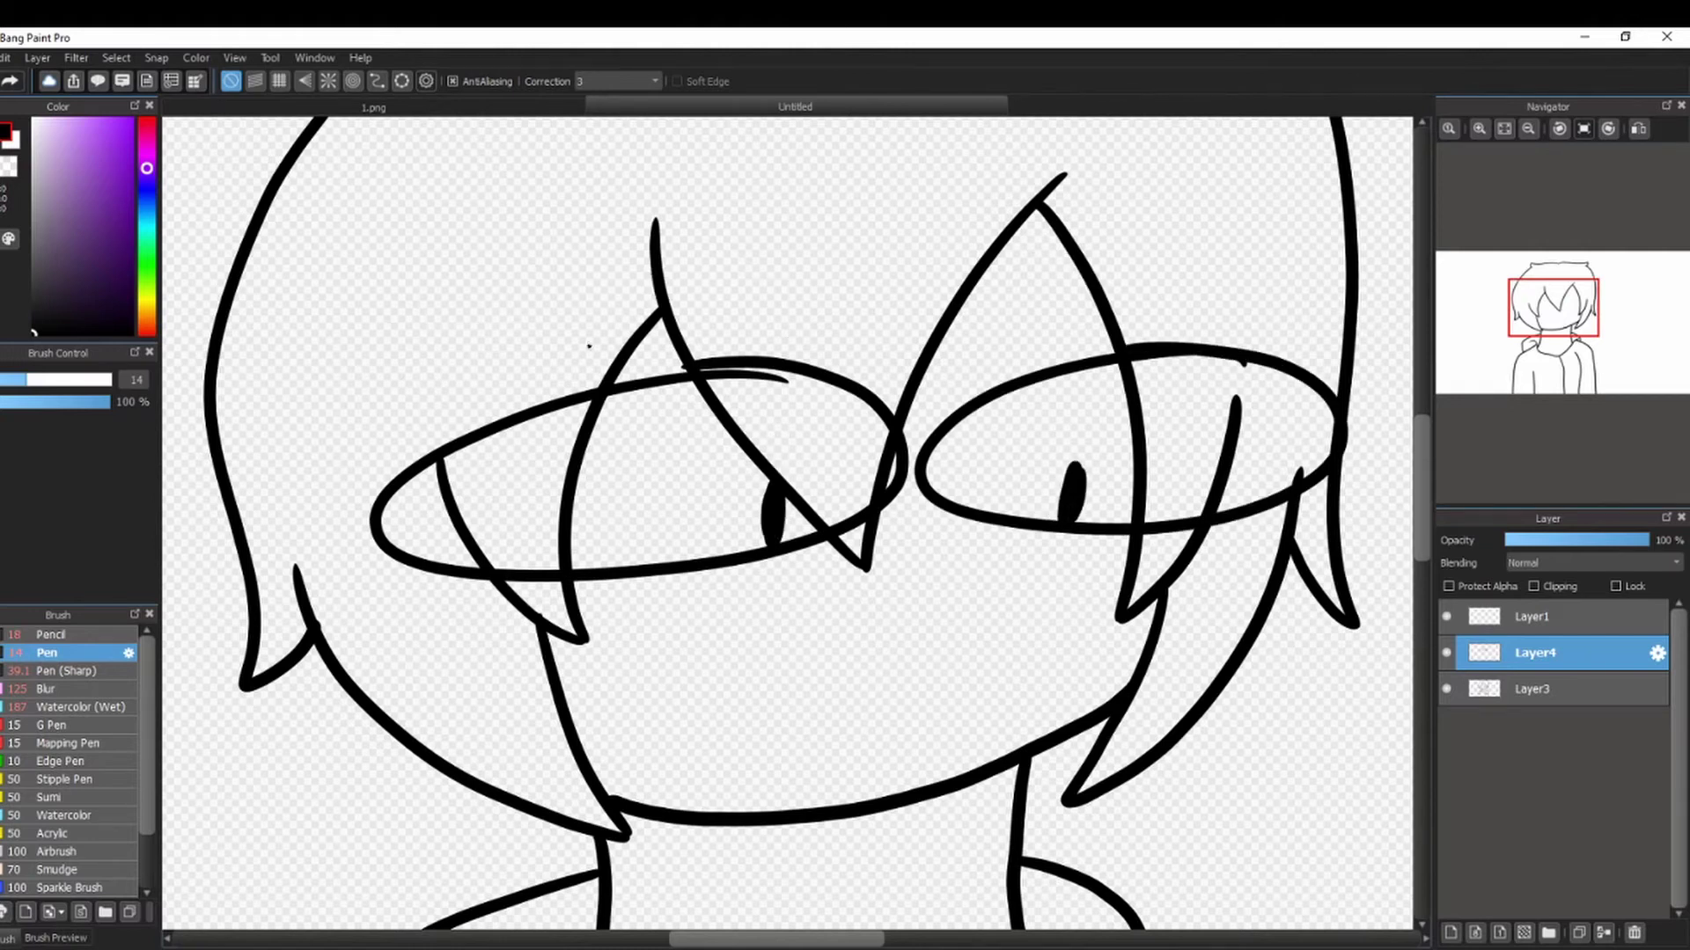
Draw slanted eyebrows above the eyes and a drooping pointed ear on each side of the head.
scroll(949, 681, "down", 2)
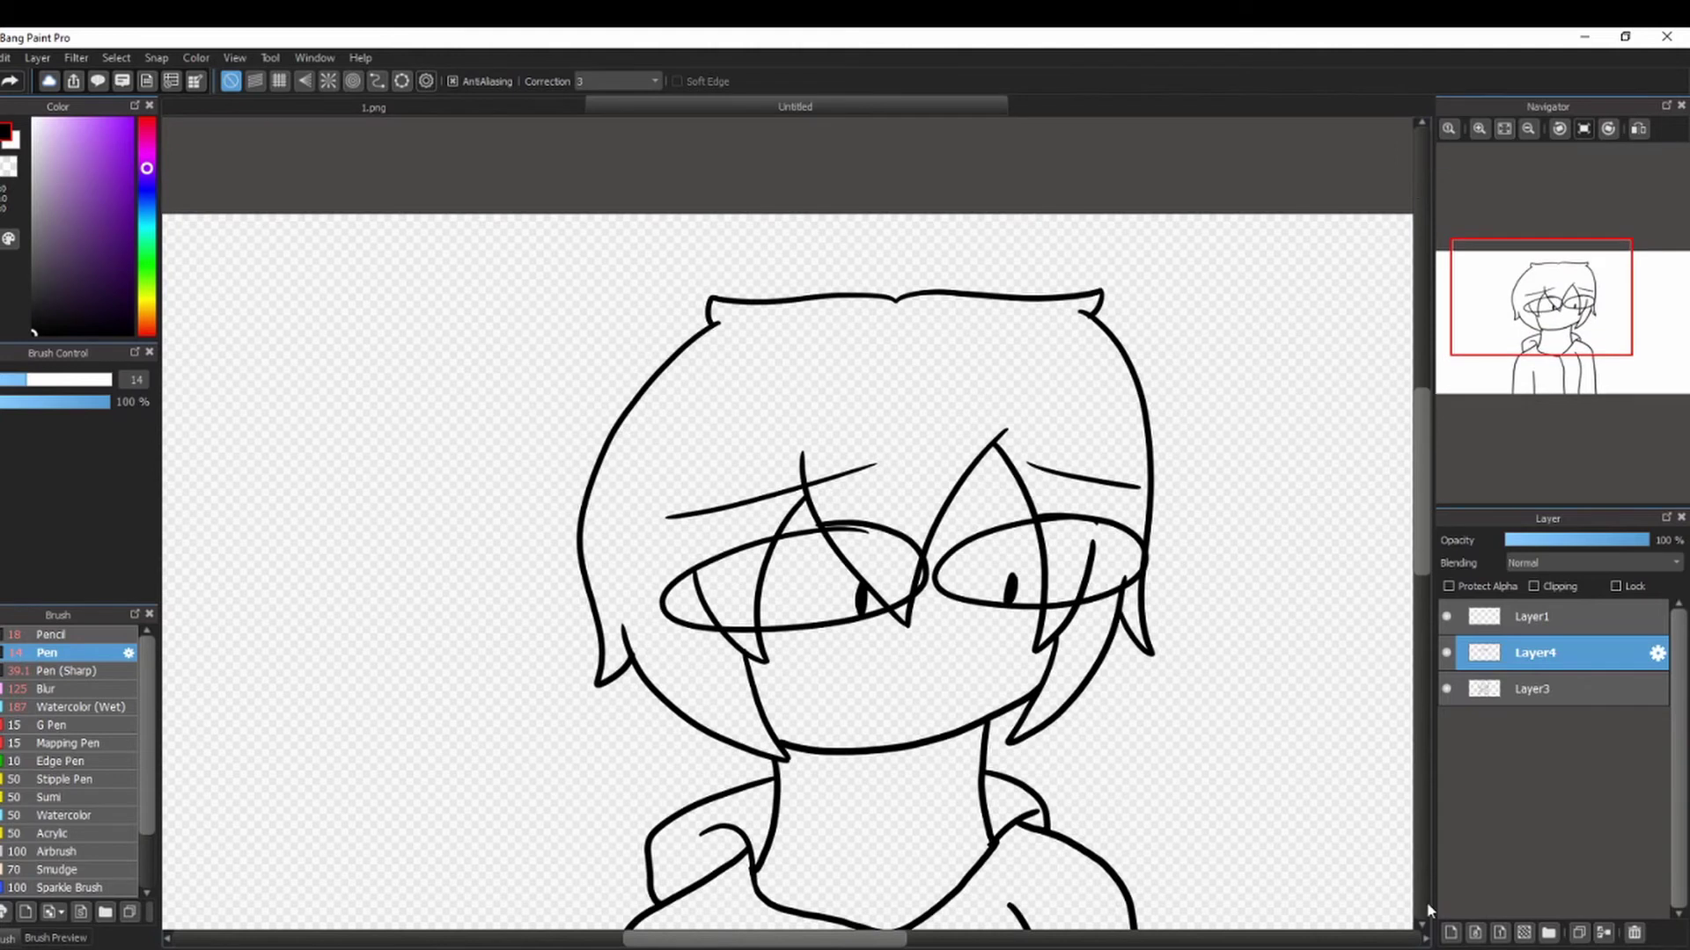
key("ctrl+z")
left_click_drag(704, 331, 431, 675)
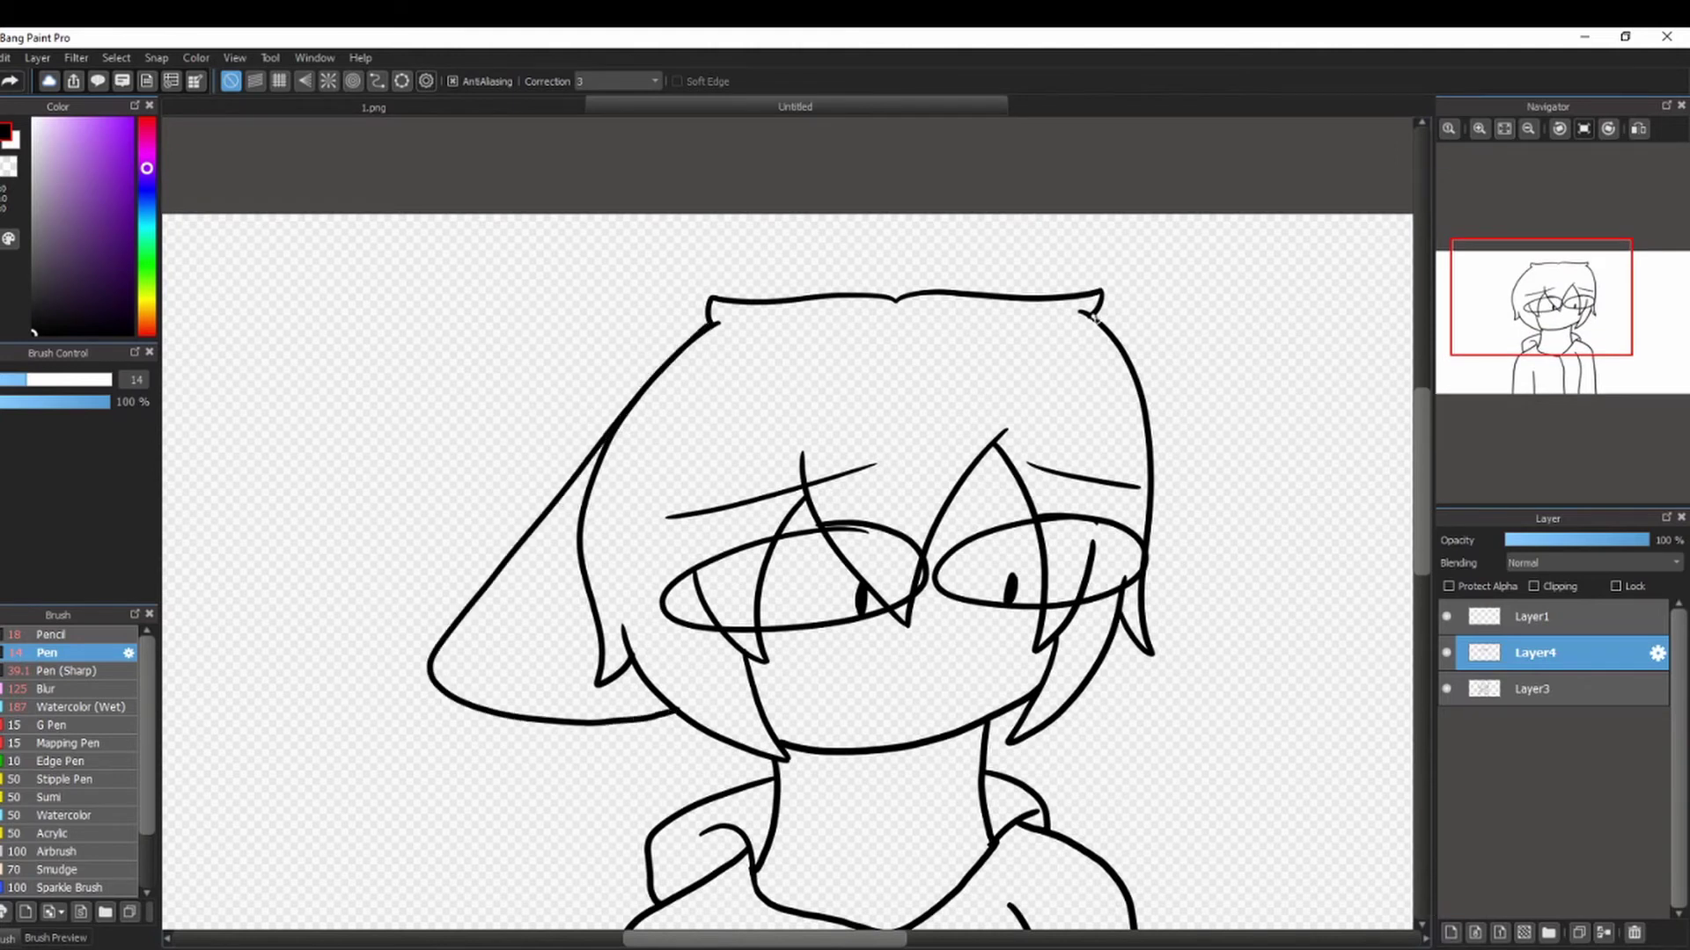
Add a new layer and draw a tall arched outline over the hoodie beside the sleeve at the canvas's lower edge.
left_click_drag(1544, 359, 1527, 389)
left_click(1479, 130)
left_click(1479, 129)
left_click(1450, 932)
left_click_drag(584, 738, 948, 727)
key("ctrl+z")
key("ctrl+z")
mouse_move(551, 734)
left_mouse_down()
mouse_move(845, 440)
mouse_move(939, 722)
left_mouse_up()
key("ctrl+z")
left_click_drag(596, 748, 950, 736)
Add a layer directly above Layer4 and draw a tilted rounded band divided into fingers across the arch.
left_click(1480, 130)
left_click(1533, 689)
left_click(1450, 933)
mouse_move(602, 386)
left_mouse_down()
mouse_move(1073, 739)
mouse_move(579, 422)
left_mouse_up()
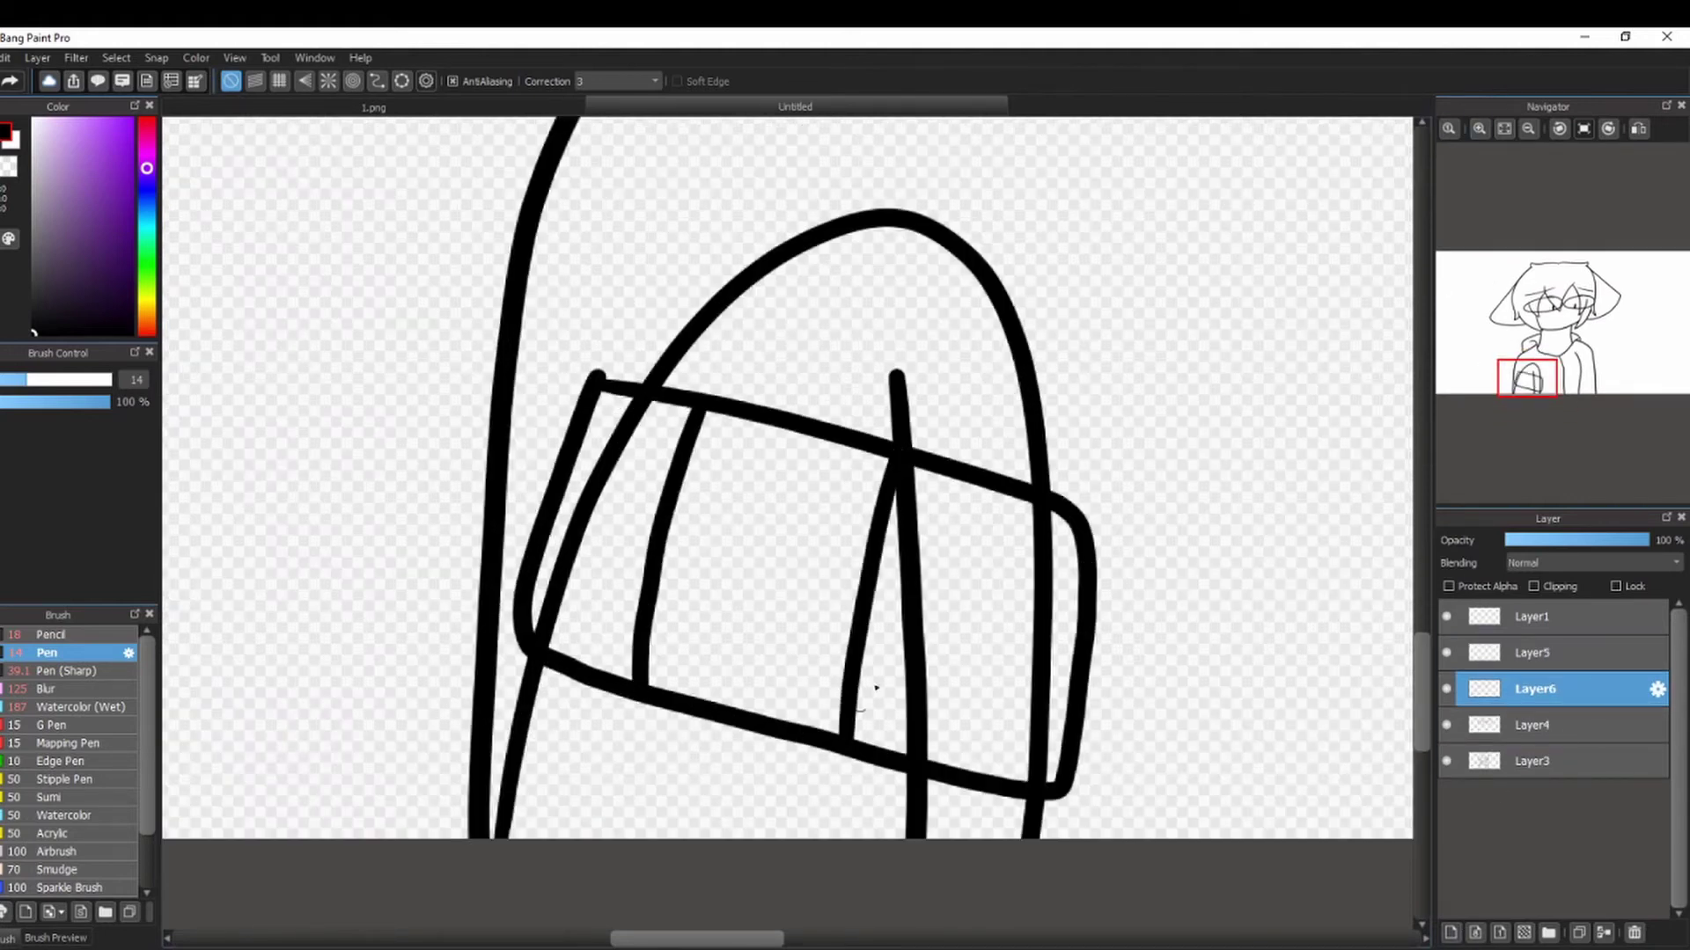
Erase the inner sleeve line that crosses the arch and fingers from Layer3.
key("e")
left_click(1534, 761)
left_click_drag(896, 378, 897, 578)
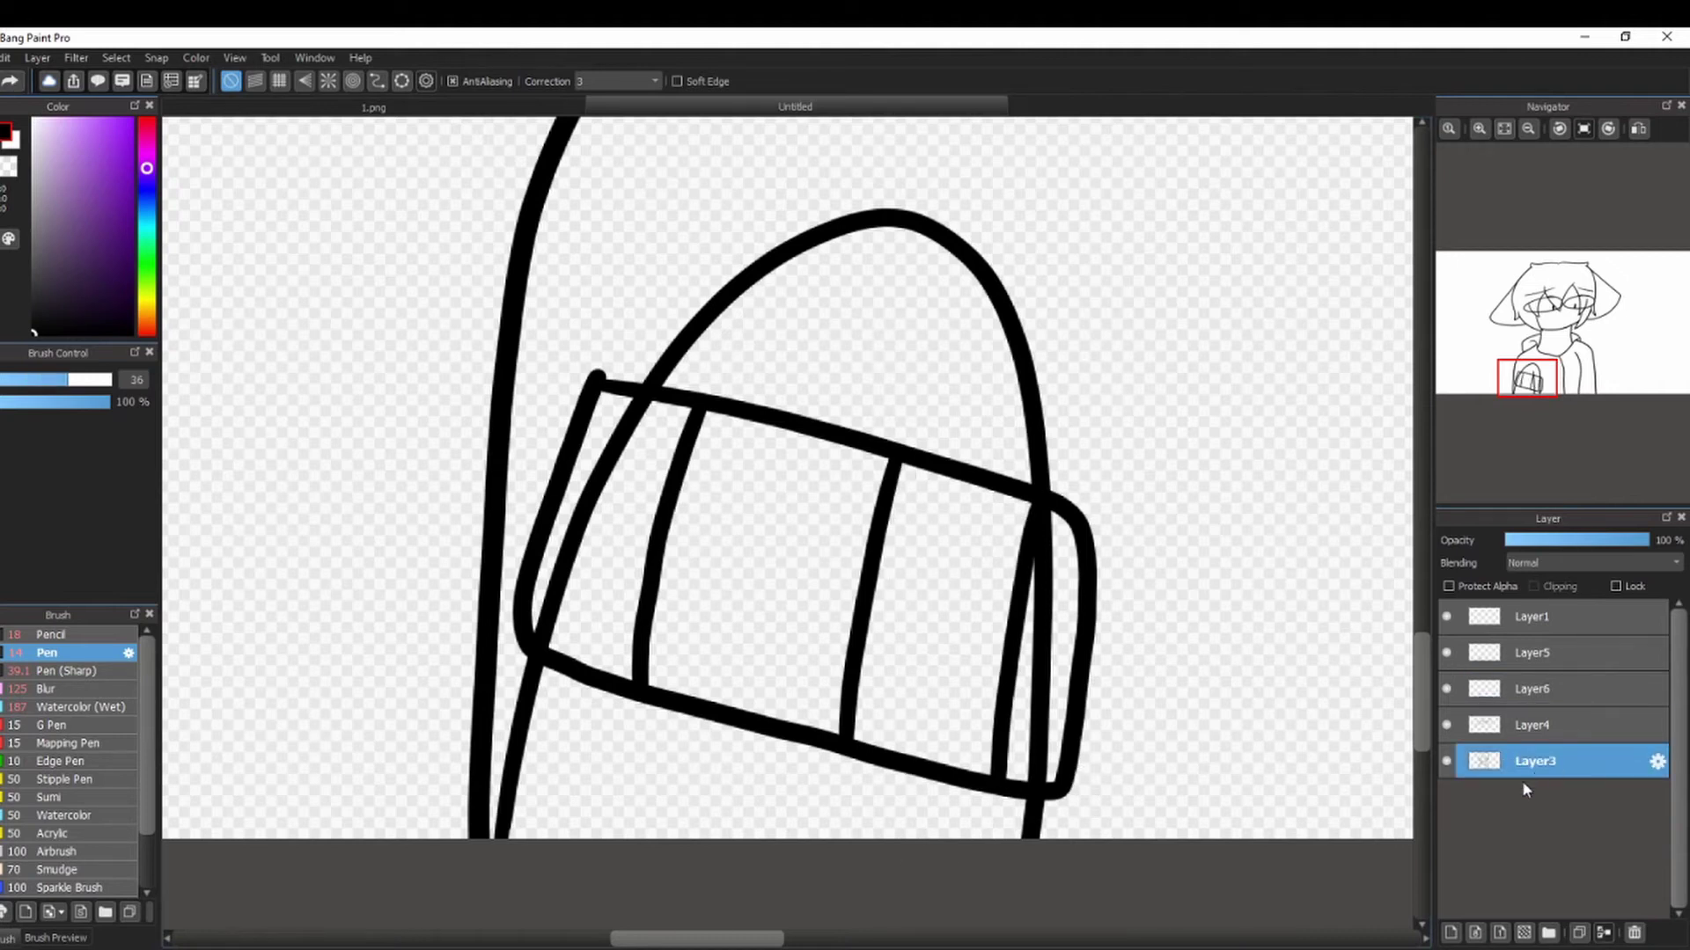
key("ctrl+z")
left_click_drag(896, 374, 924, 897)
Erase the parts of the arch that run through the finger band on Layer5.
left_click(1534, 727)
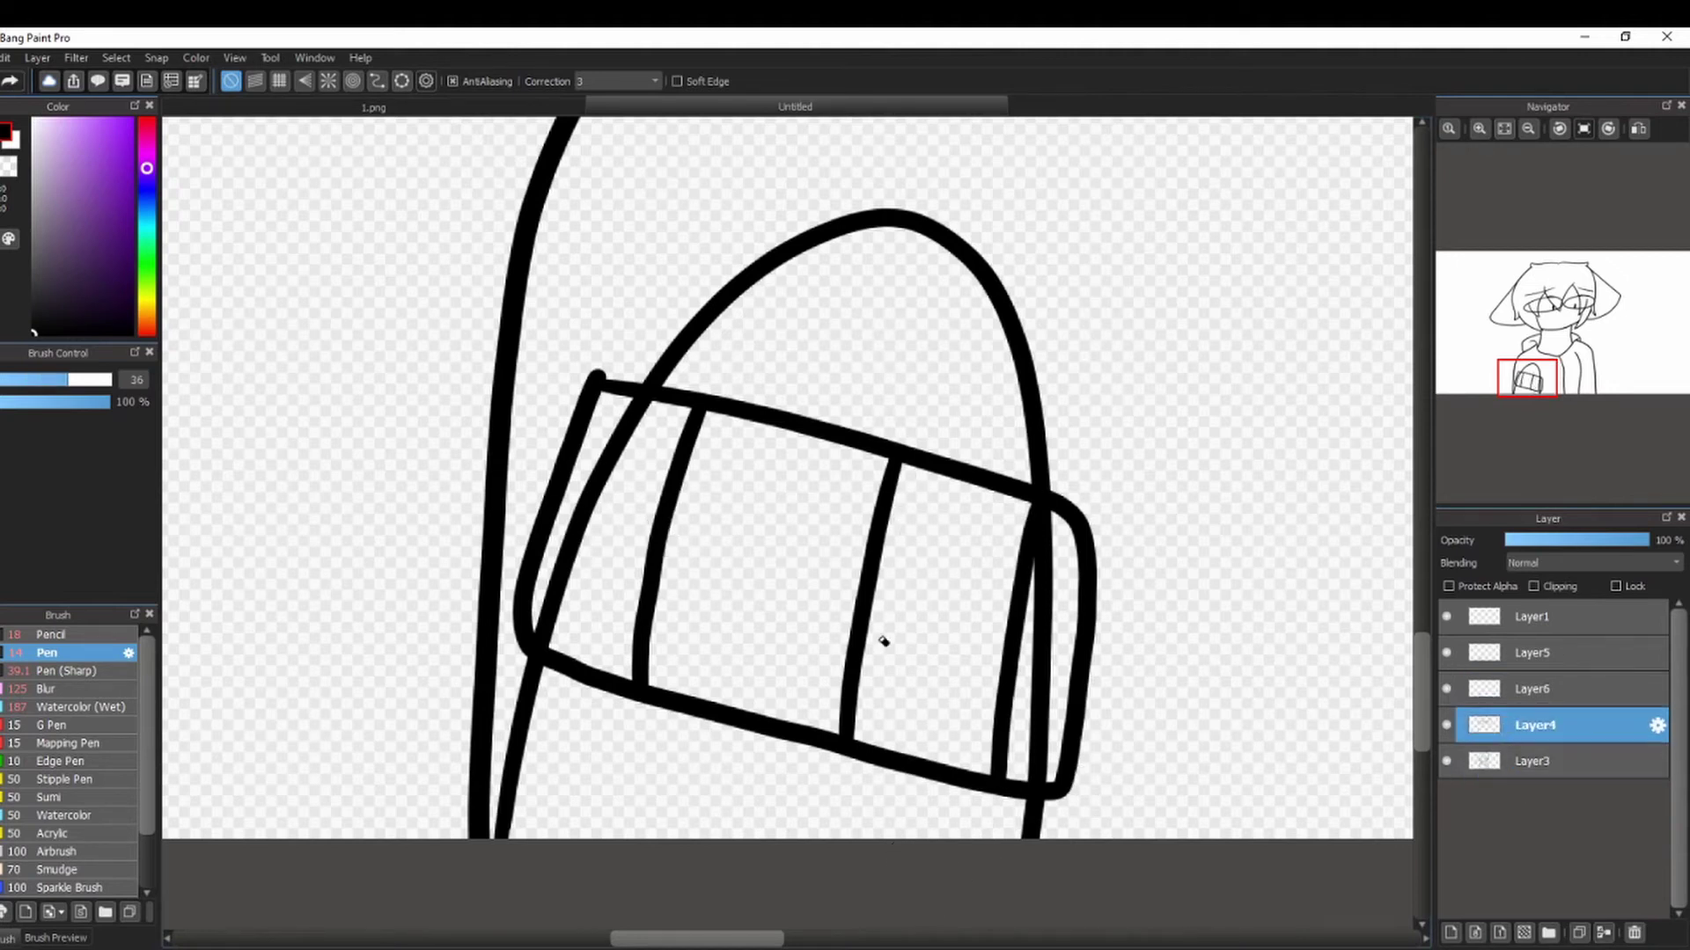
left_click(1534, 689)
mouse_move(629, 409)
left_mouse_down()
mouse_move(634, 505)
mouse_move(599, 504)
left_mouse_up()
key("ctrl+z")
left_click(1535, 653)
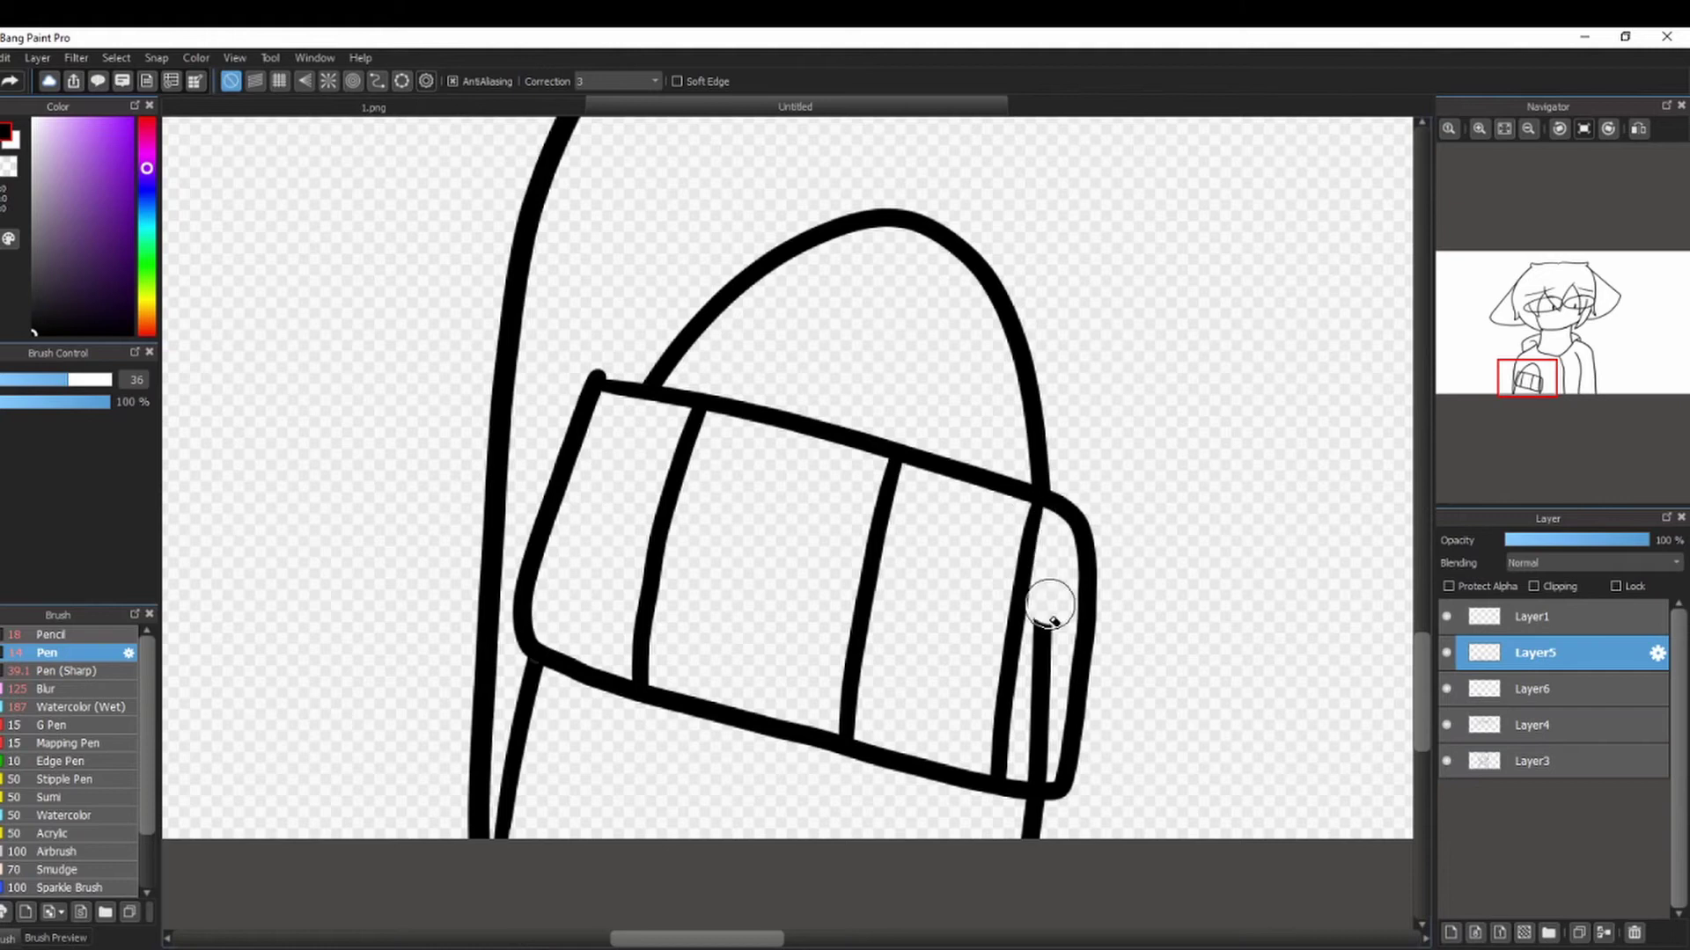
left_click_drag(1050, 603, 1041, 764)
mouse_move(1547, 380)
left_mouse_down()
mouse_move(1543, 352)
mouse_move(1533, 379)
left_mouse_up()
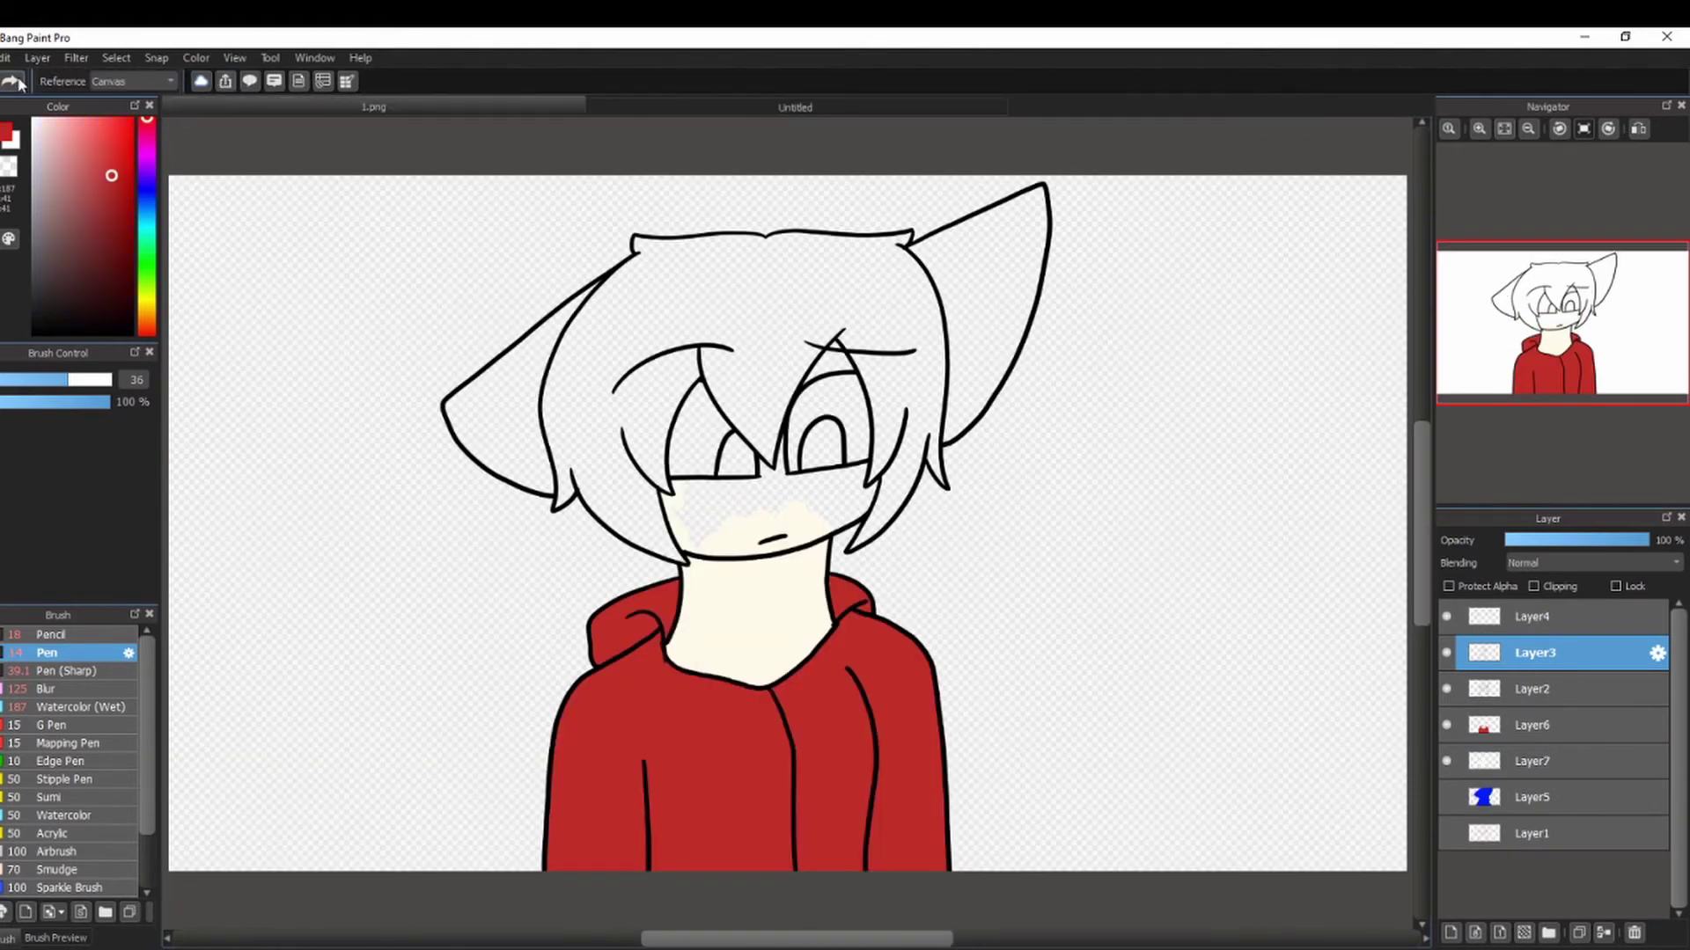
Redo the undone colouring of the 1.png drawing up to the Darkening layer and return to the Untitled canvas.
left_click(18, 81)
left_click(17, 81)
left_click(15, 81)
left_click(14, 81)
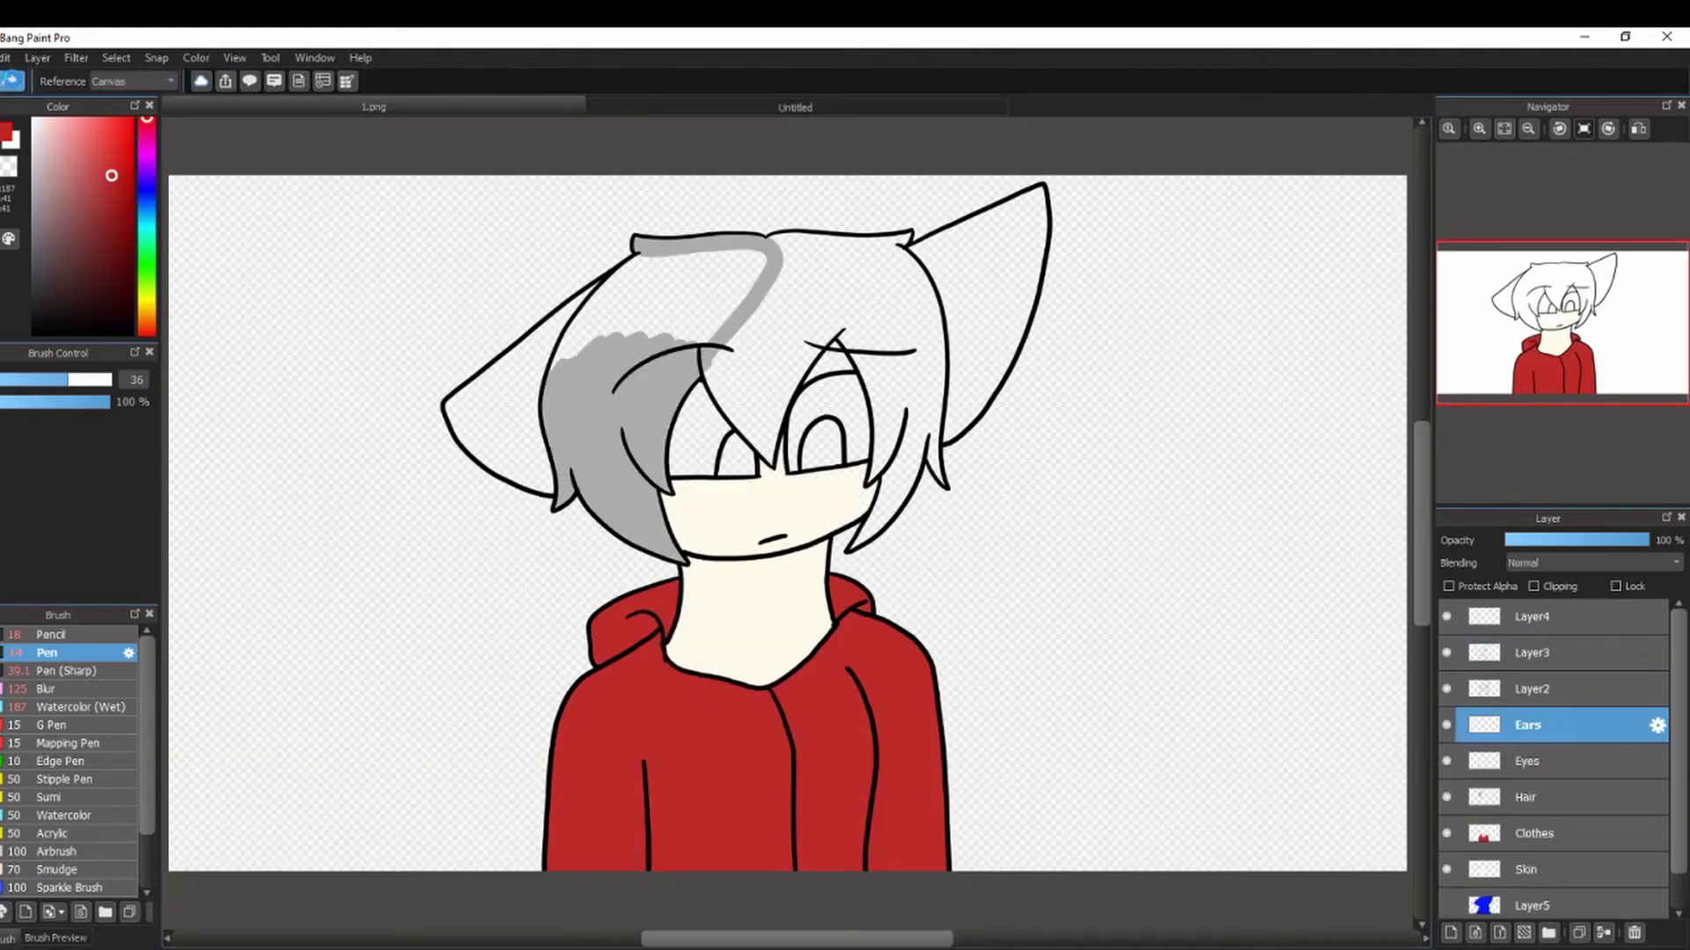
left_click(13, 82)
left_click(13, 82)
left_click(11, 82)
left_click(11, 82)
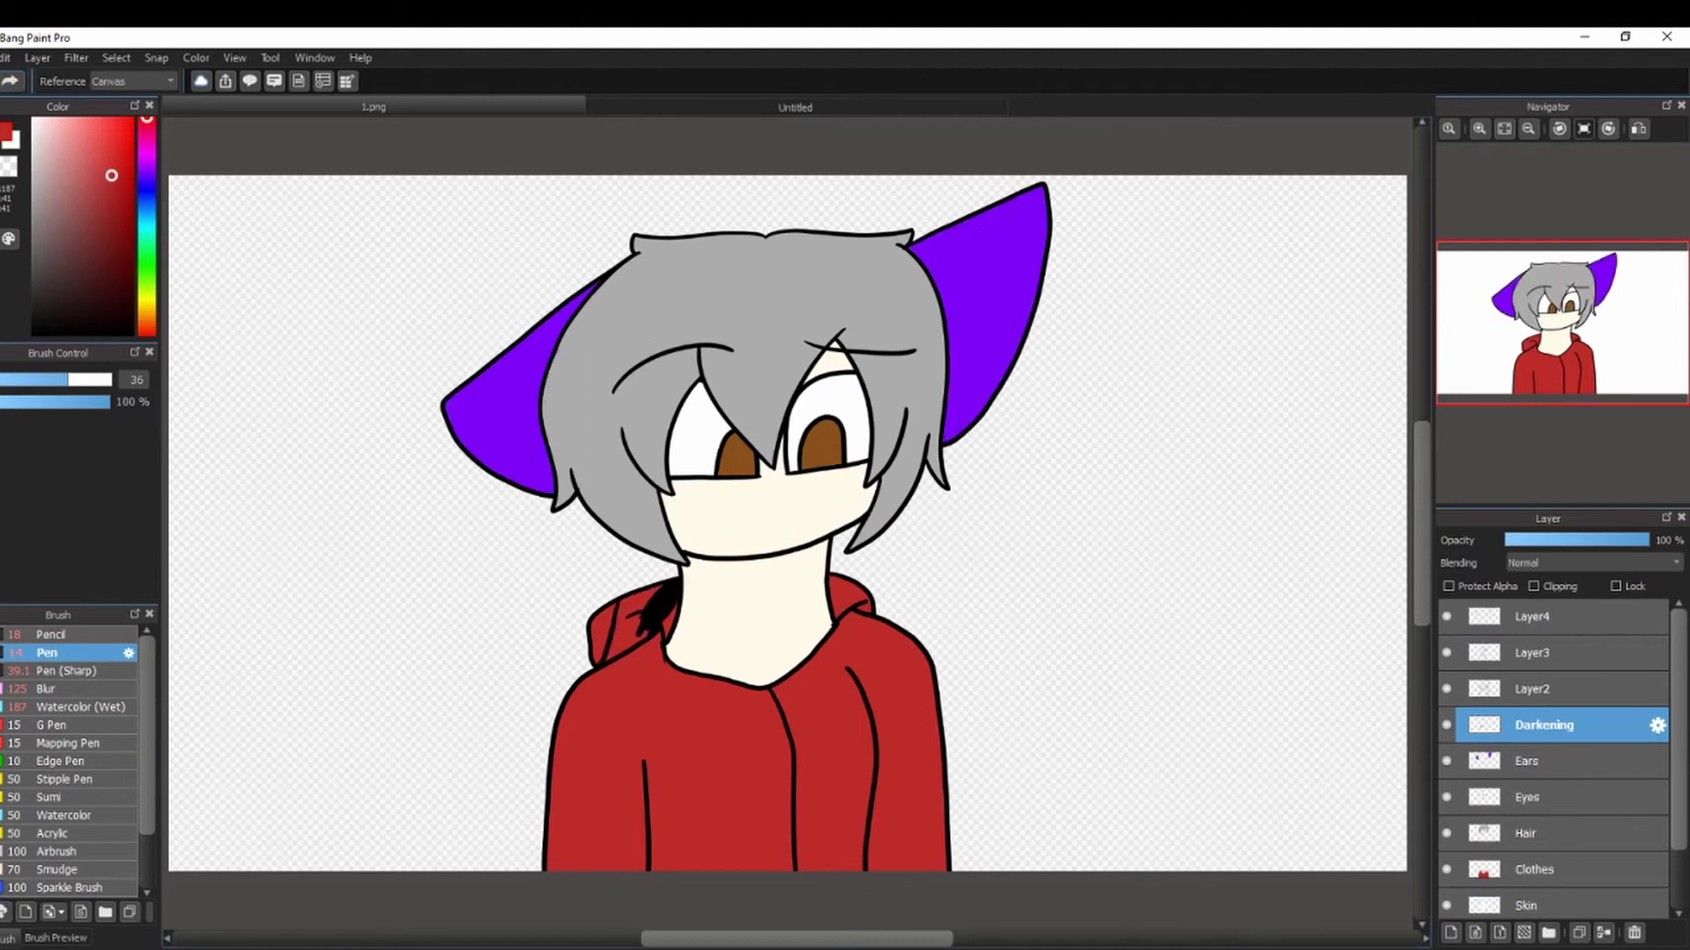
left_click(796, 108)
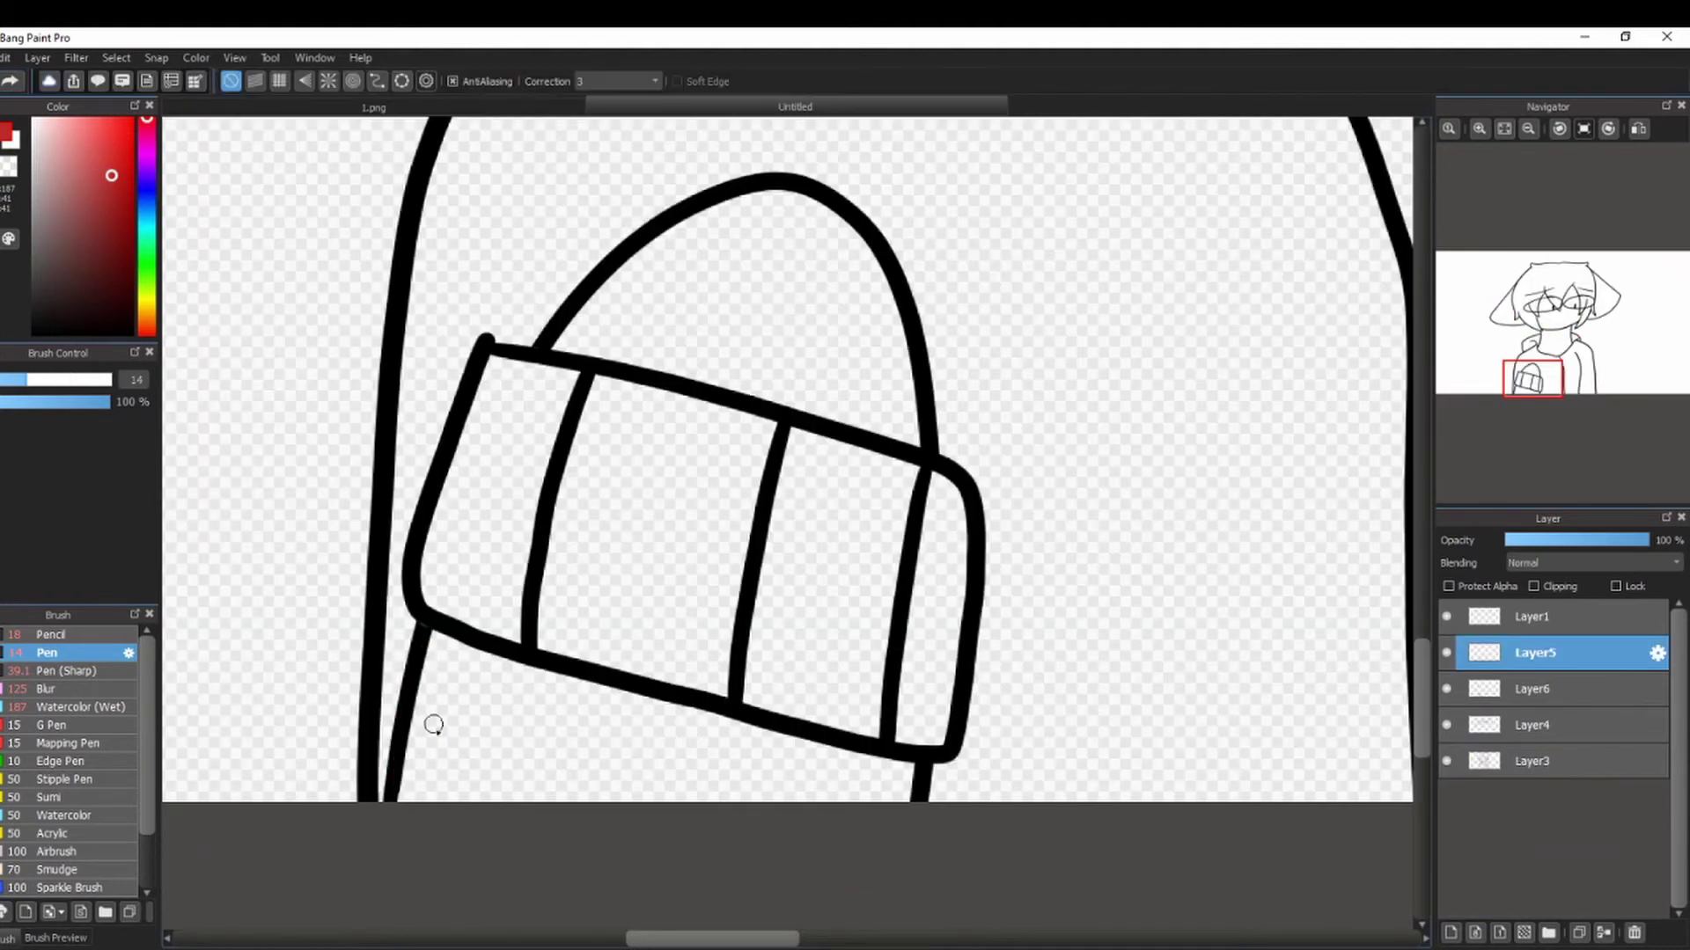
Add several new layers below Layer3 and name them Ears, hair, Eyes, Skin and Clothjes.
left_click(1514, 761)
left_click(1450, 933)
left_click_drag(1505, 761, 1504, 810)
triple_click(1451, 933)
double_click(1450, 933)
scroll(1619, 845, "down", 3)
double_click(1615, 901)
type("Clothjes")
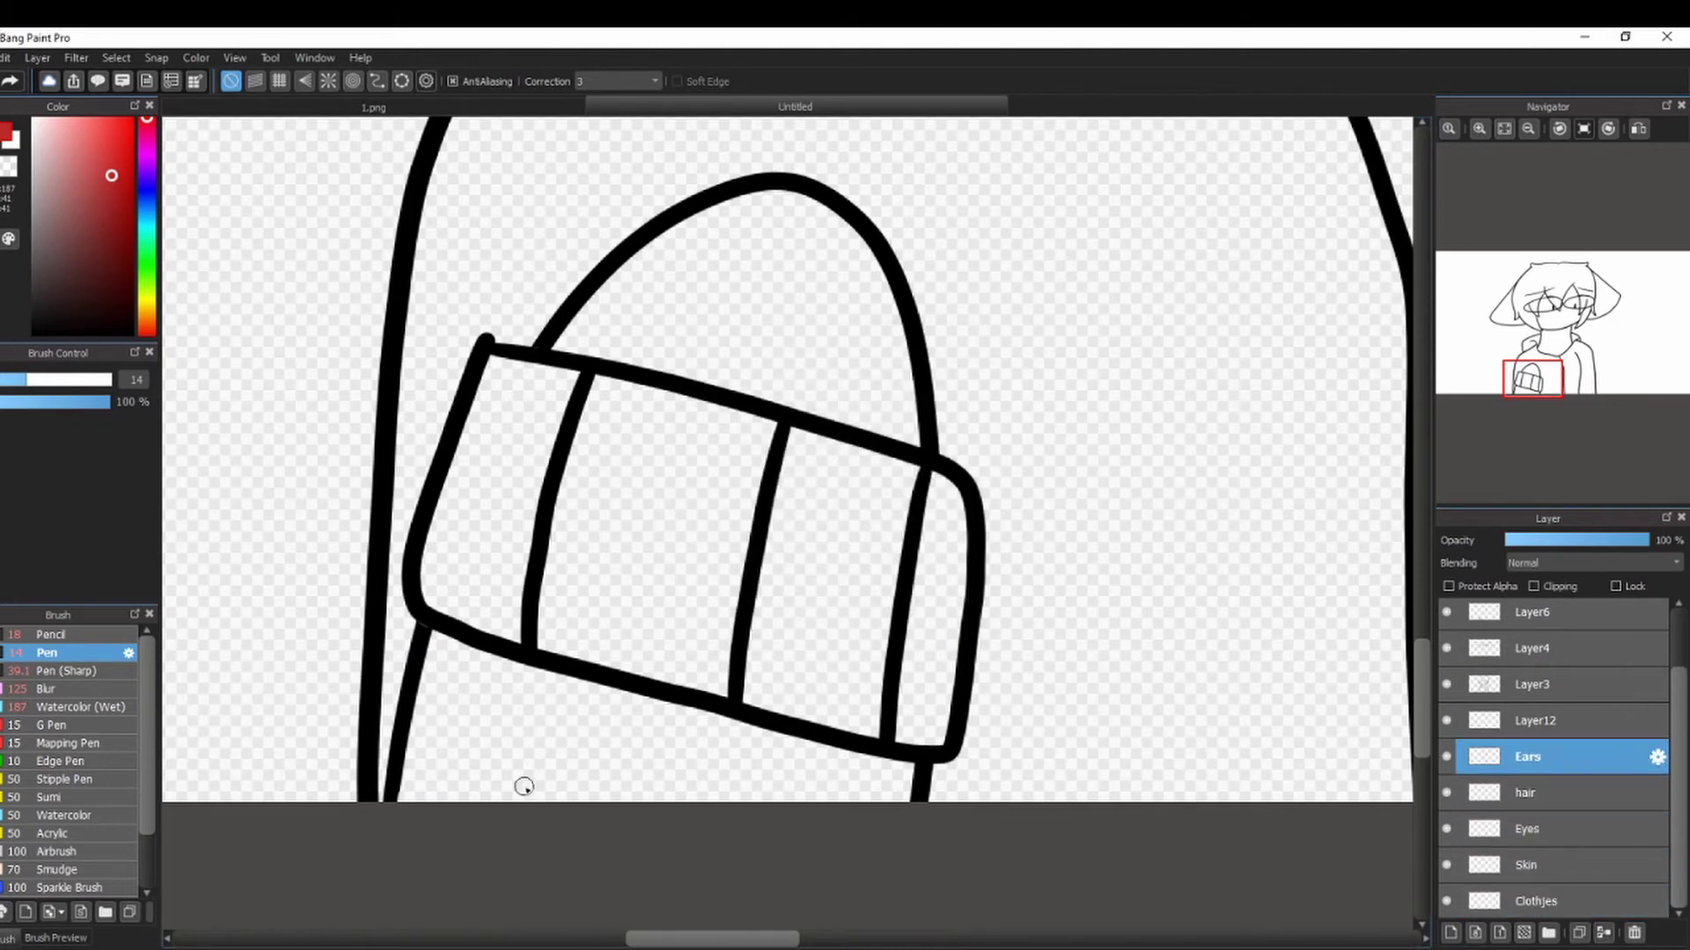
Paint the sleeve below the finger band red on the Clothjes layer and move that layer above Skin.
left_click(1538, 901)
left_click_drag(28, 382, 52, 384)
mouse_move(441, 652)
left_mouse_down()
mouse_move(830, 815)
mouse_move(827, 785)
mouse_move(462, 673)
mouse_move(607, 755)
left_mouse_up()
left_click_drag(1535, 901, 1529, 855)
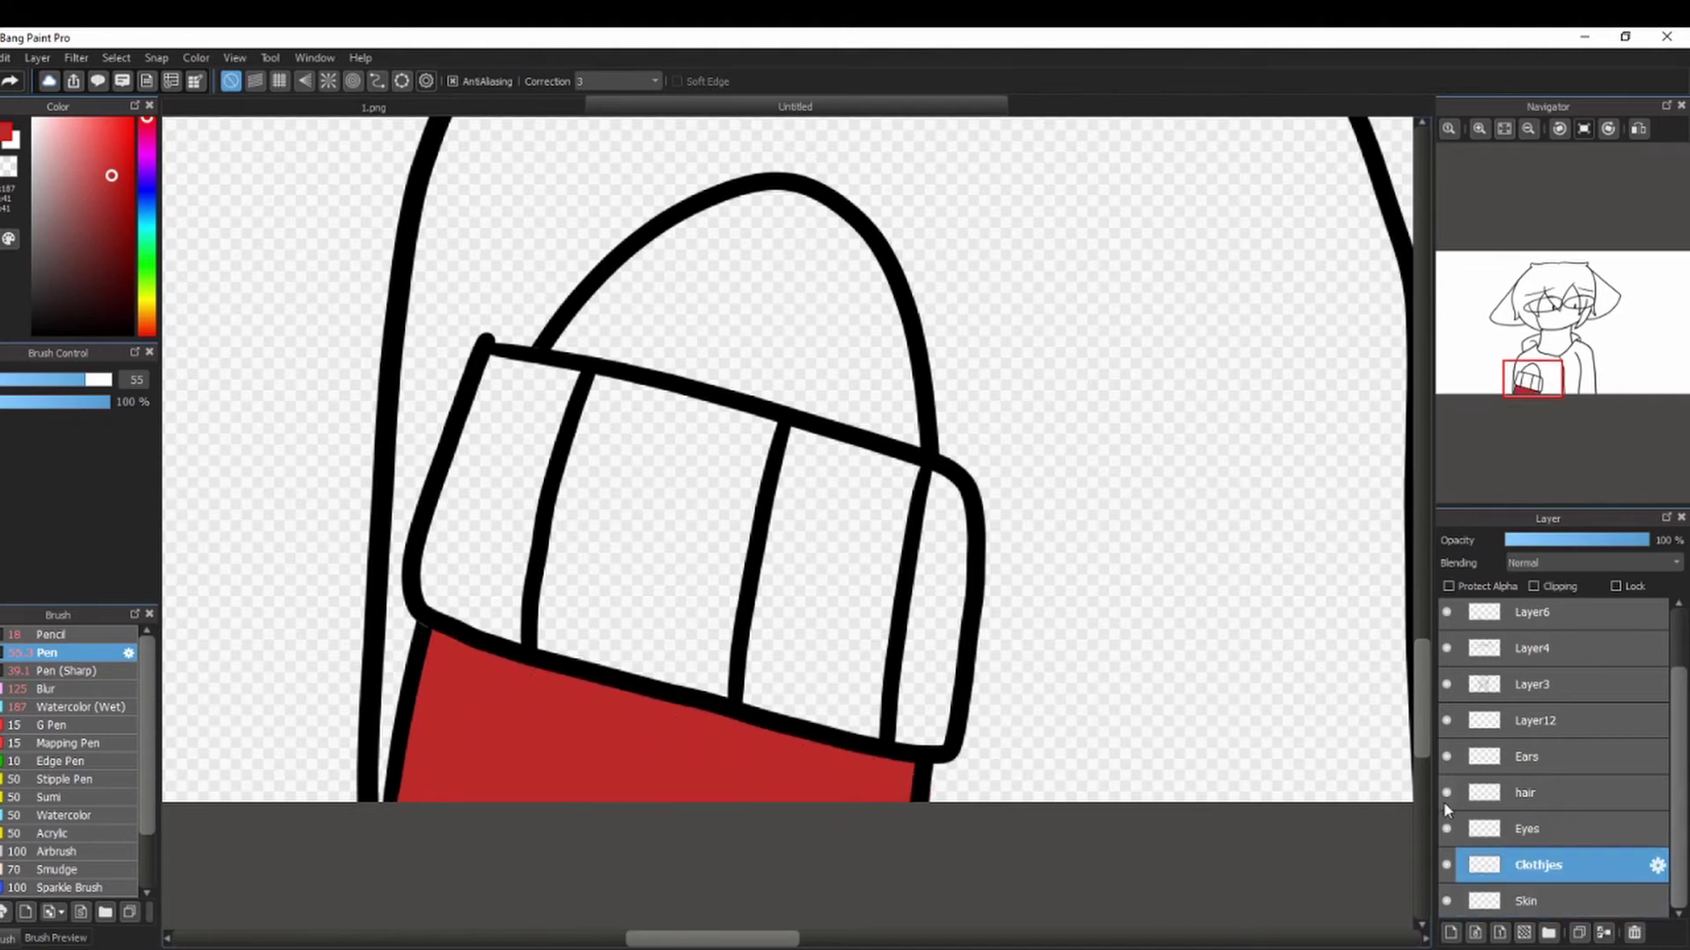
Paint the shoulder around the arch and the adjoining side of the hood red with the Pen at size 30.
mouse_move(403, 547)
left_mouse_down()
mouse_move(434, 332)
mouse_move(546, 672)
mouse_move(683, 460)
mouse_move(550, 389)
mouse_move(845, 238)
left_mouse_up()
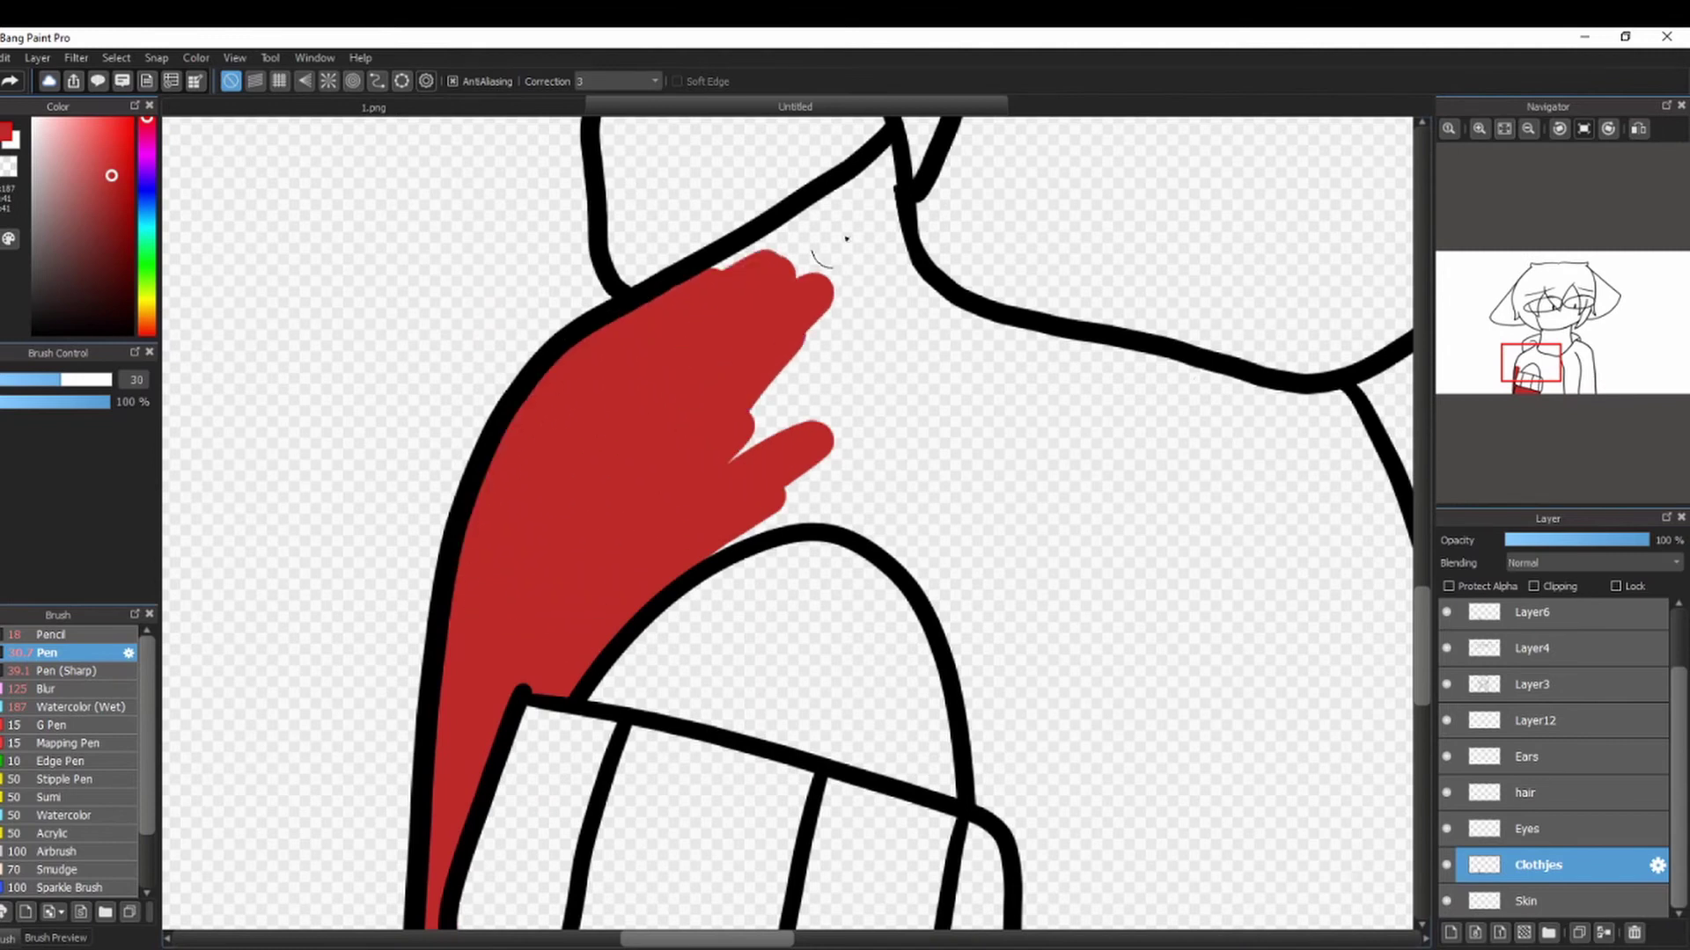
scroll(678, 564, "up", 3)
mouse_move(678, 563)
left_mouse_down()
mouse_move(755, 335)
mouse_move(530, 408)
mouse_move(406, 552)
mouse_move(440, 519)
mouse_move(492, 544)
mouse_move(634, 558)
left_mouse_up()
scroll(633, 558, "down", 5)
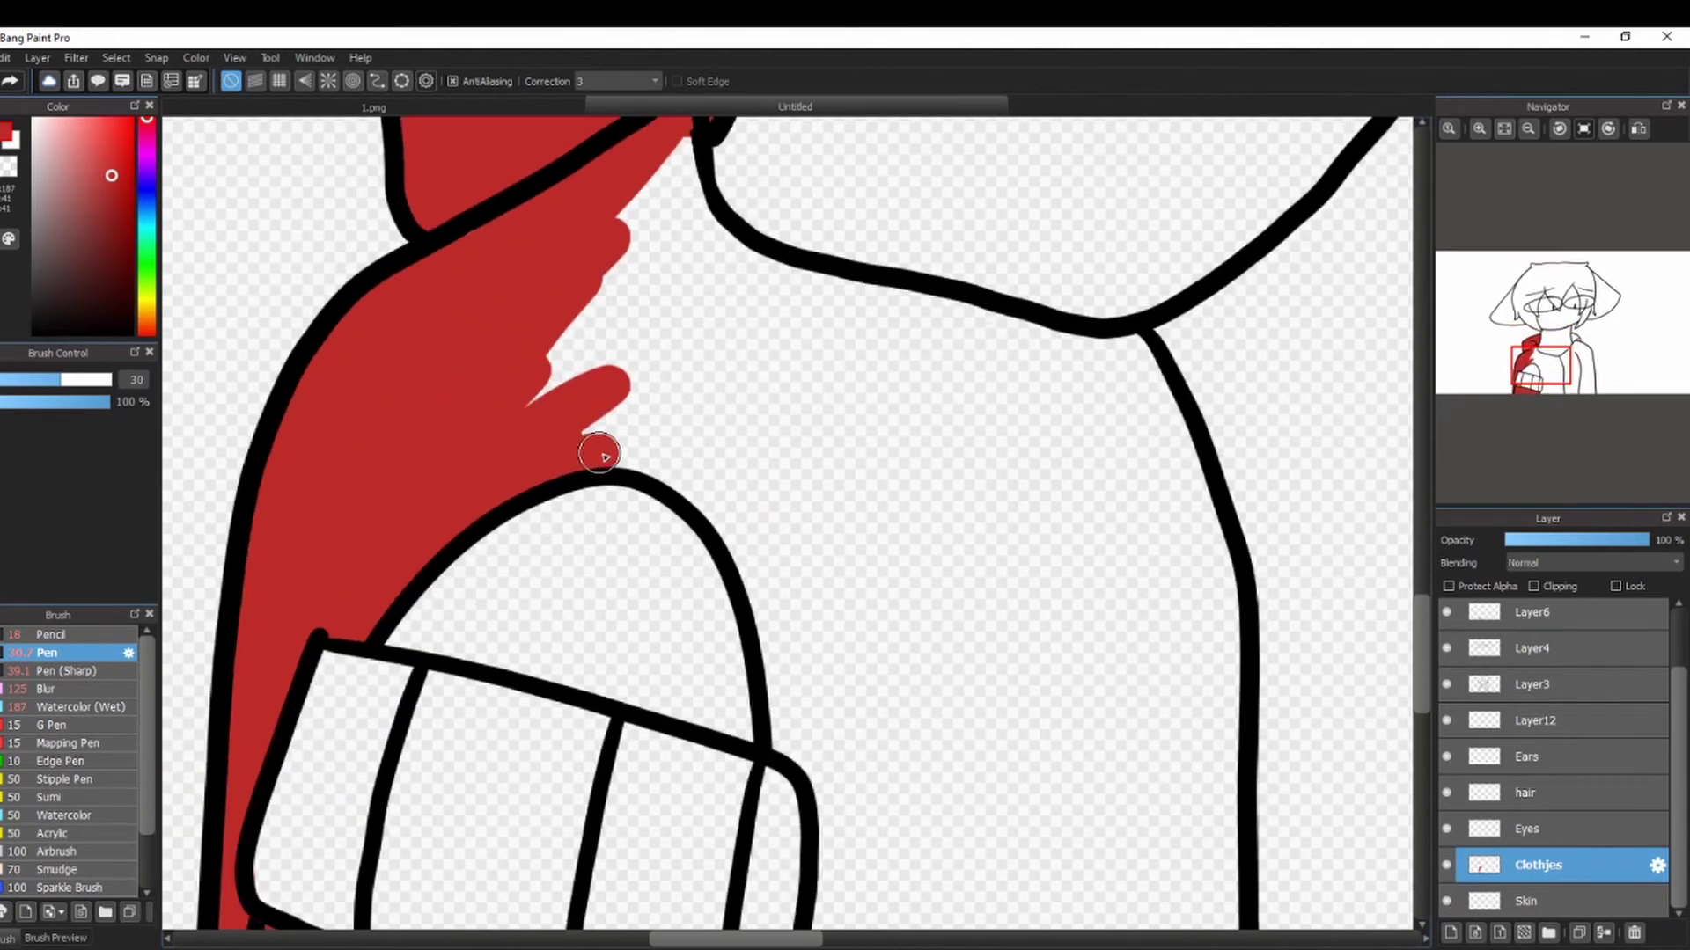
Write "1:01 AM" and "Damn" in red across the hoodie's front and undo the second line.
mouse_move(989, 574)
left_mouse_down()
mouse_move(1093, 490)
mouse_move(1346, 460)
mouse_move(962, 792)
mouse_move(1154, 797)
left_mouse_up()
left_click_drag(1191, 704, 1310, 774)
left_click_drag(1339, 669, 1385, 754)
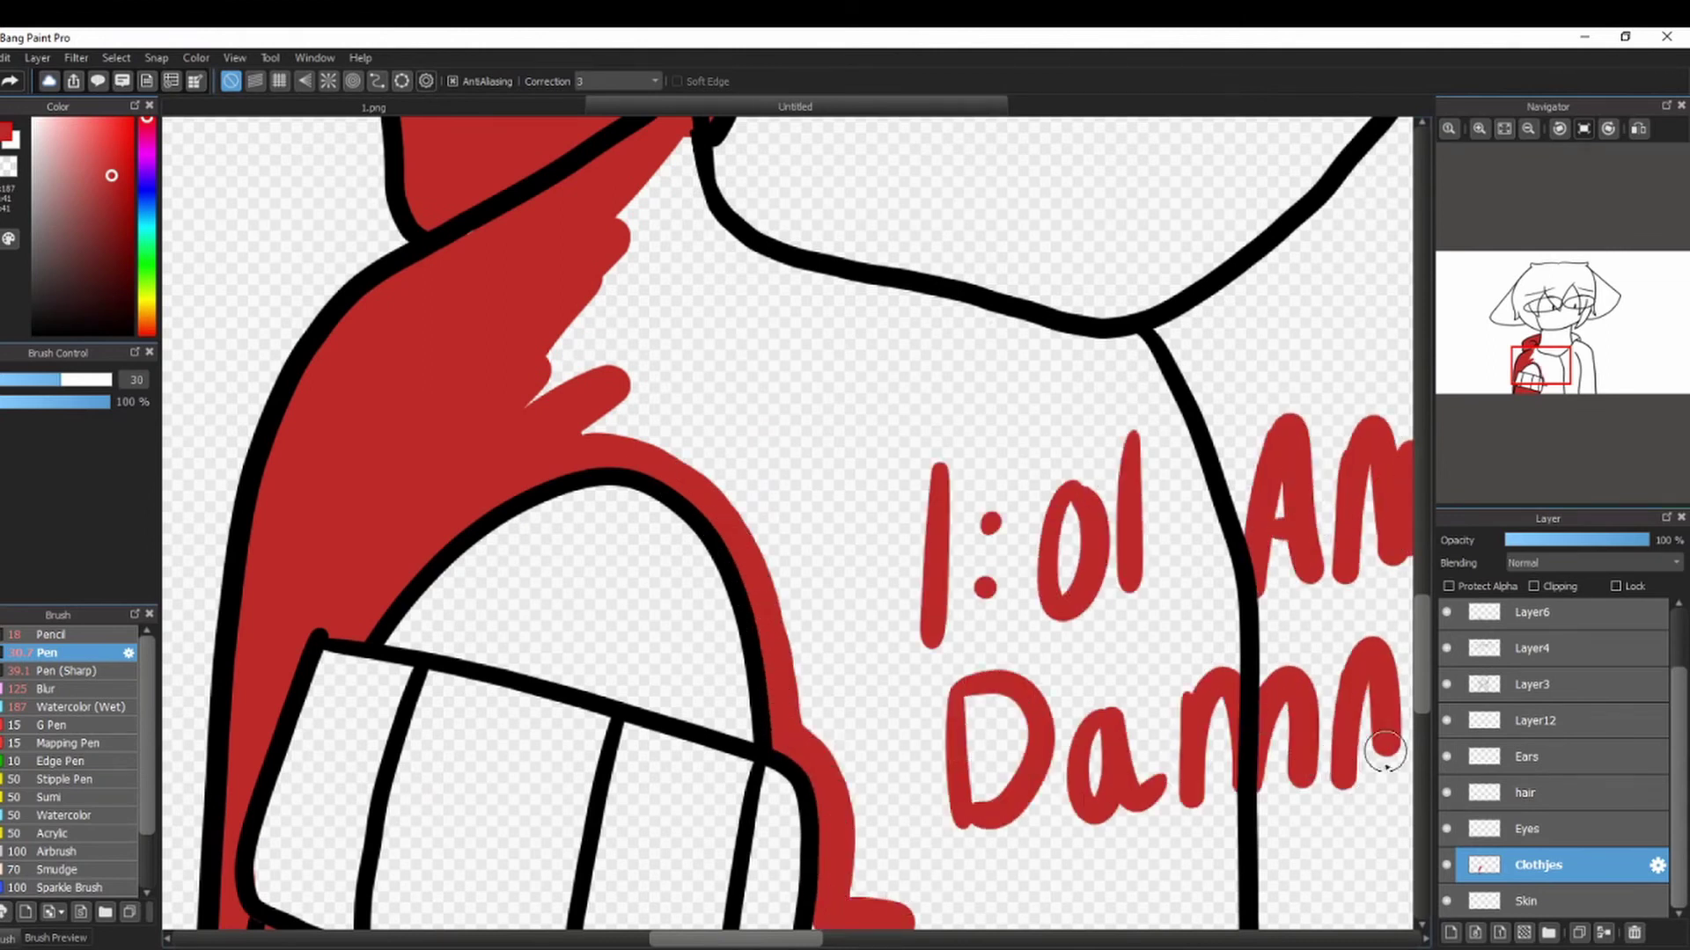
left_click(1555, 368)
key("ctrl+z")
key("ctrl+z")
key("ctrl+z")
key("ctrl+z")
Paint over the red writing and fill the rest of the hoodie's torso red with the Pen enlarged to 192.
mouse_move(641, 594)
left_mouse_down()
mouse_move(656, 836)
mouse_move(1111, 359)
left_mouse_up()
left_click(109, 380)
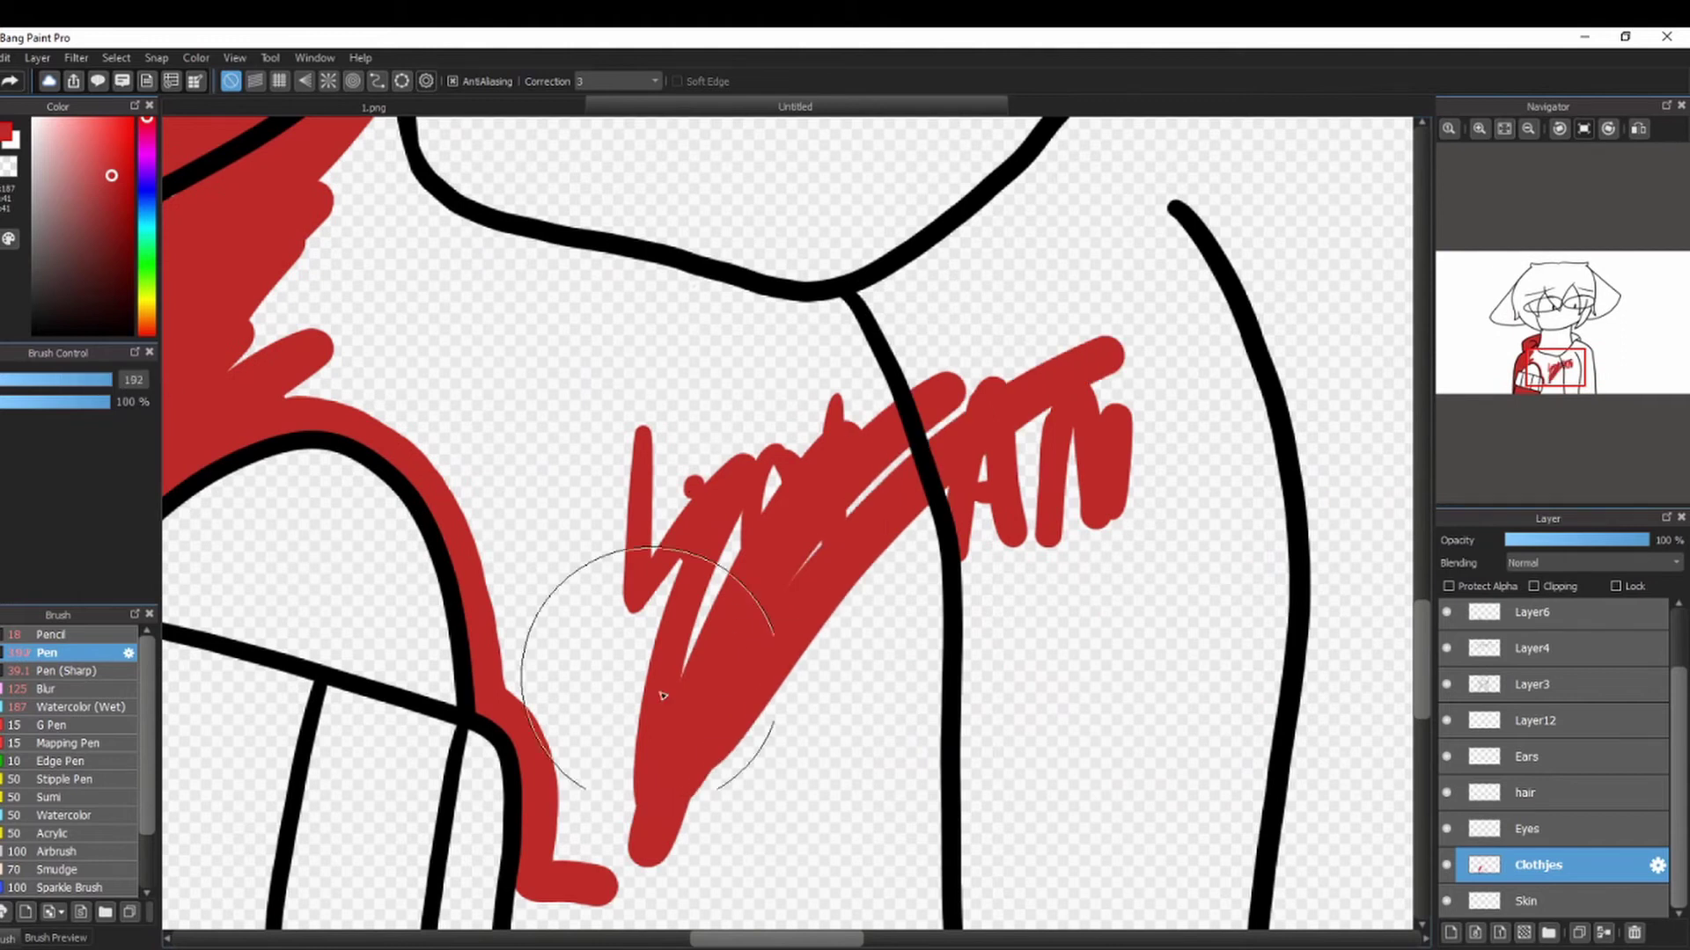
left_click_drag(649, 673, 1056, 545)
left_click(1528, 130)
left_click(1529, 129)
mouse_move(748, 579)
left_mouse_down()
mouse_move(988, 733)
mouse_move(1032, 414)
mouse_move(690, 479)
mouse_move(607, 382)
left_mouse_up()
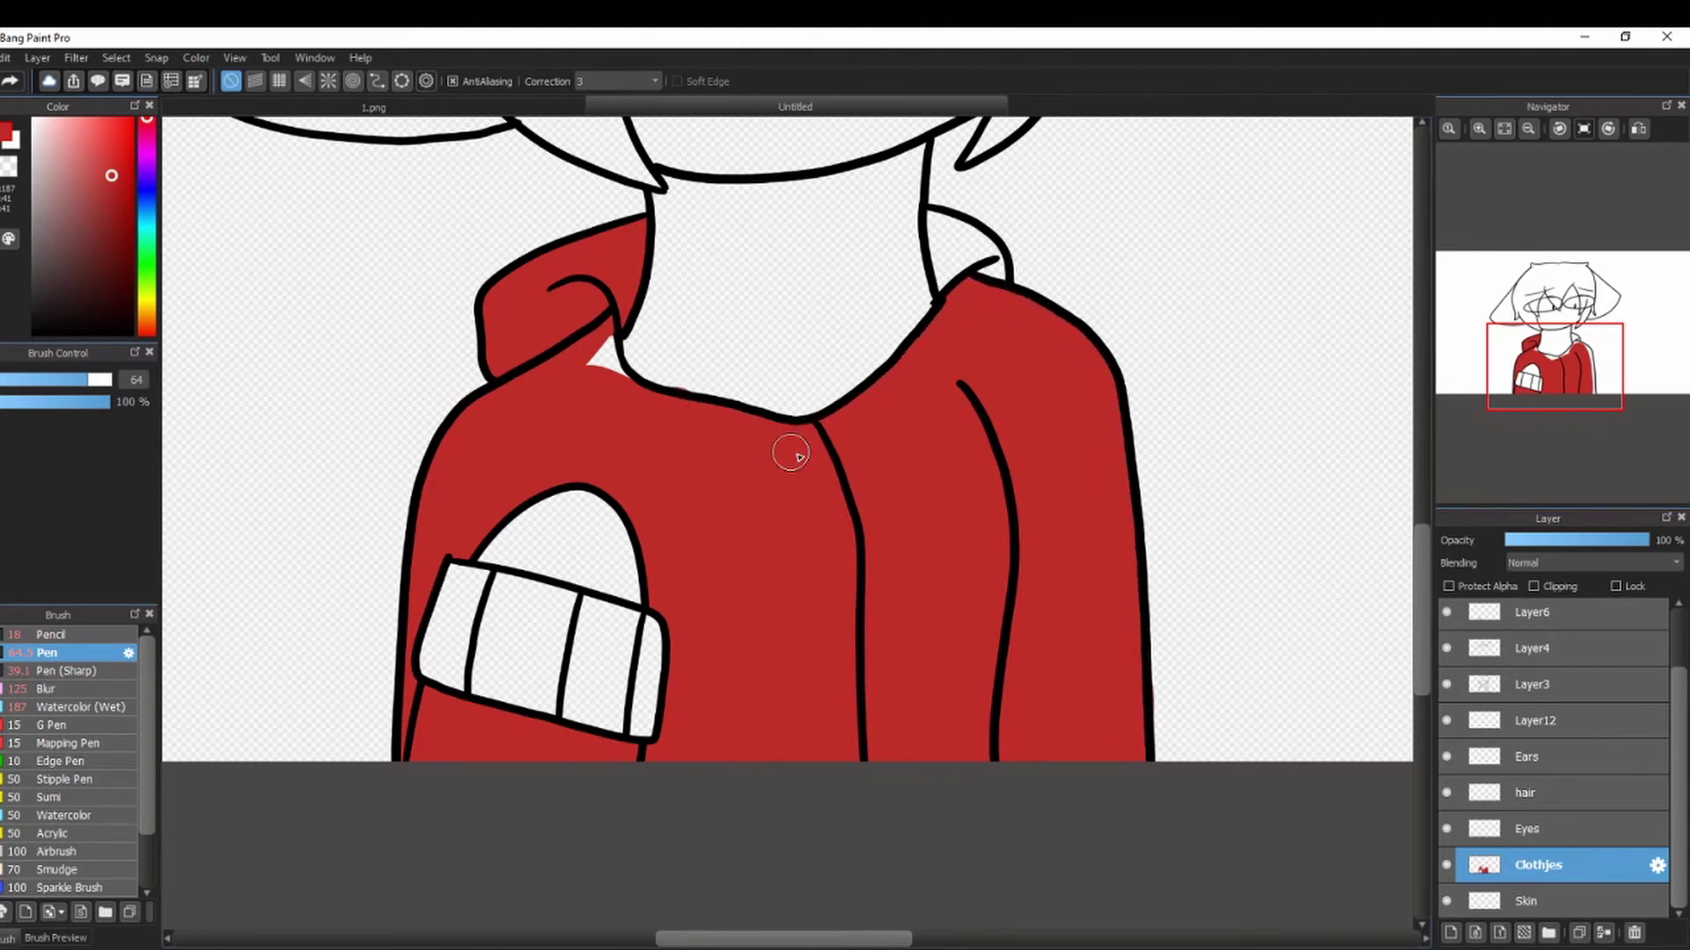
Paint the unfilled gap beside the neckline and the remaining right side of the hood red on the Clothjes layer.
left_click(1480, 129)
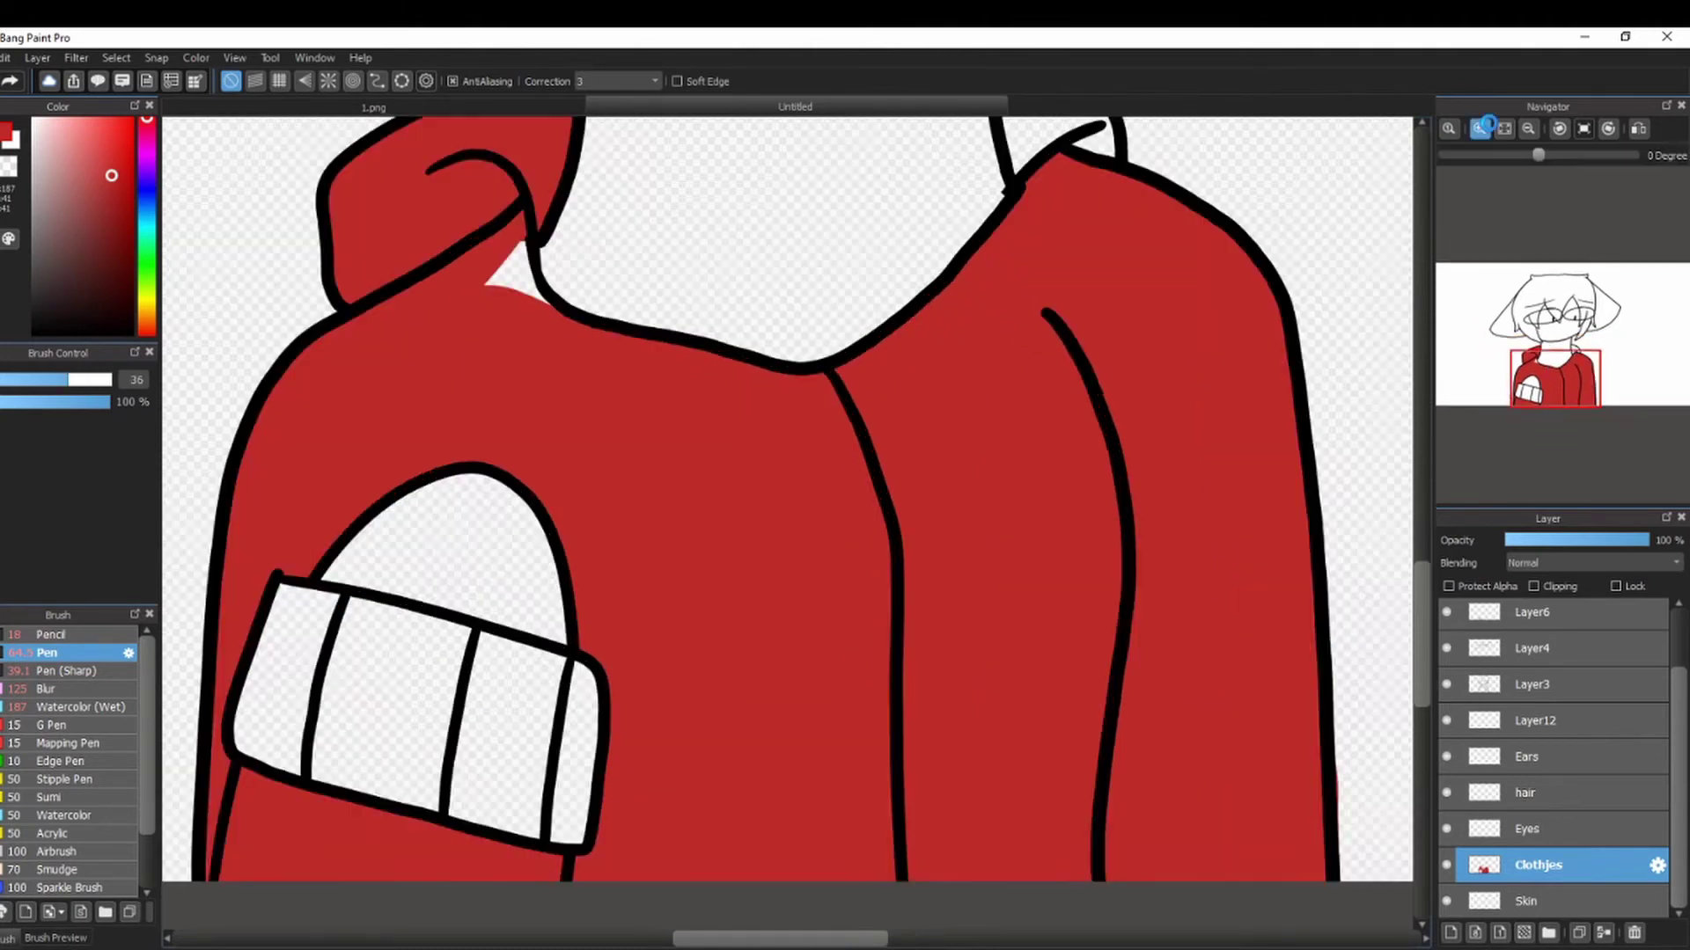
left_click(1480, 129)
left_click(1480, 129)
left_click_drag(563, 264, 934, 783)
left_click_drag(607, 475, 624, 658)
key("ctrl+z")
key("b")
left_click_drag(593, 568, 590, 515)
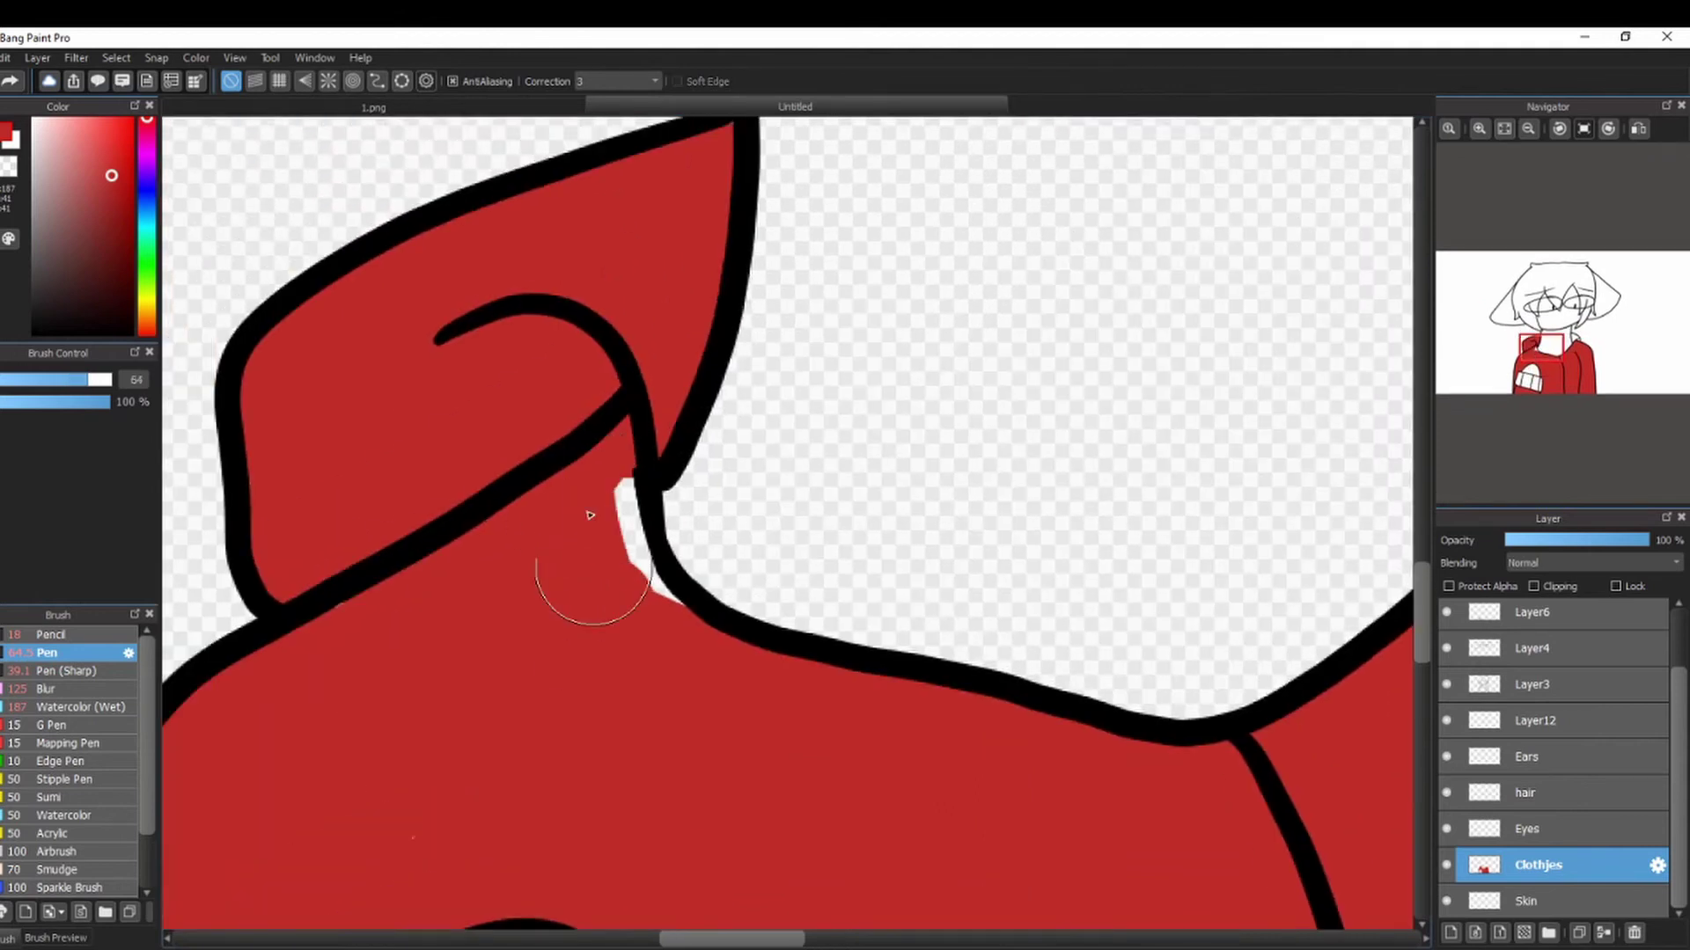
left_click_drag(1232, 423, 479, 717)
mouse_move(1067, 539)
left_mouse_down()
mouse_move(1037, 581)
mouse_move(887, 401)
left_mouse_up()
Fill the visible part of the left eye white around its pupil on the Eyes layer with the Pen.
mouse_move(1568, 350)
left_mouse_down()
mouse_move(1553, 359)
mouse_move(1531, 325)
mouse_move(1546, 315)
left_mouse_up()
left_click(1541, 829)
left_click(34, 119)
left_click_drag(609, 447, 574, 646)
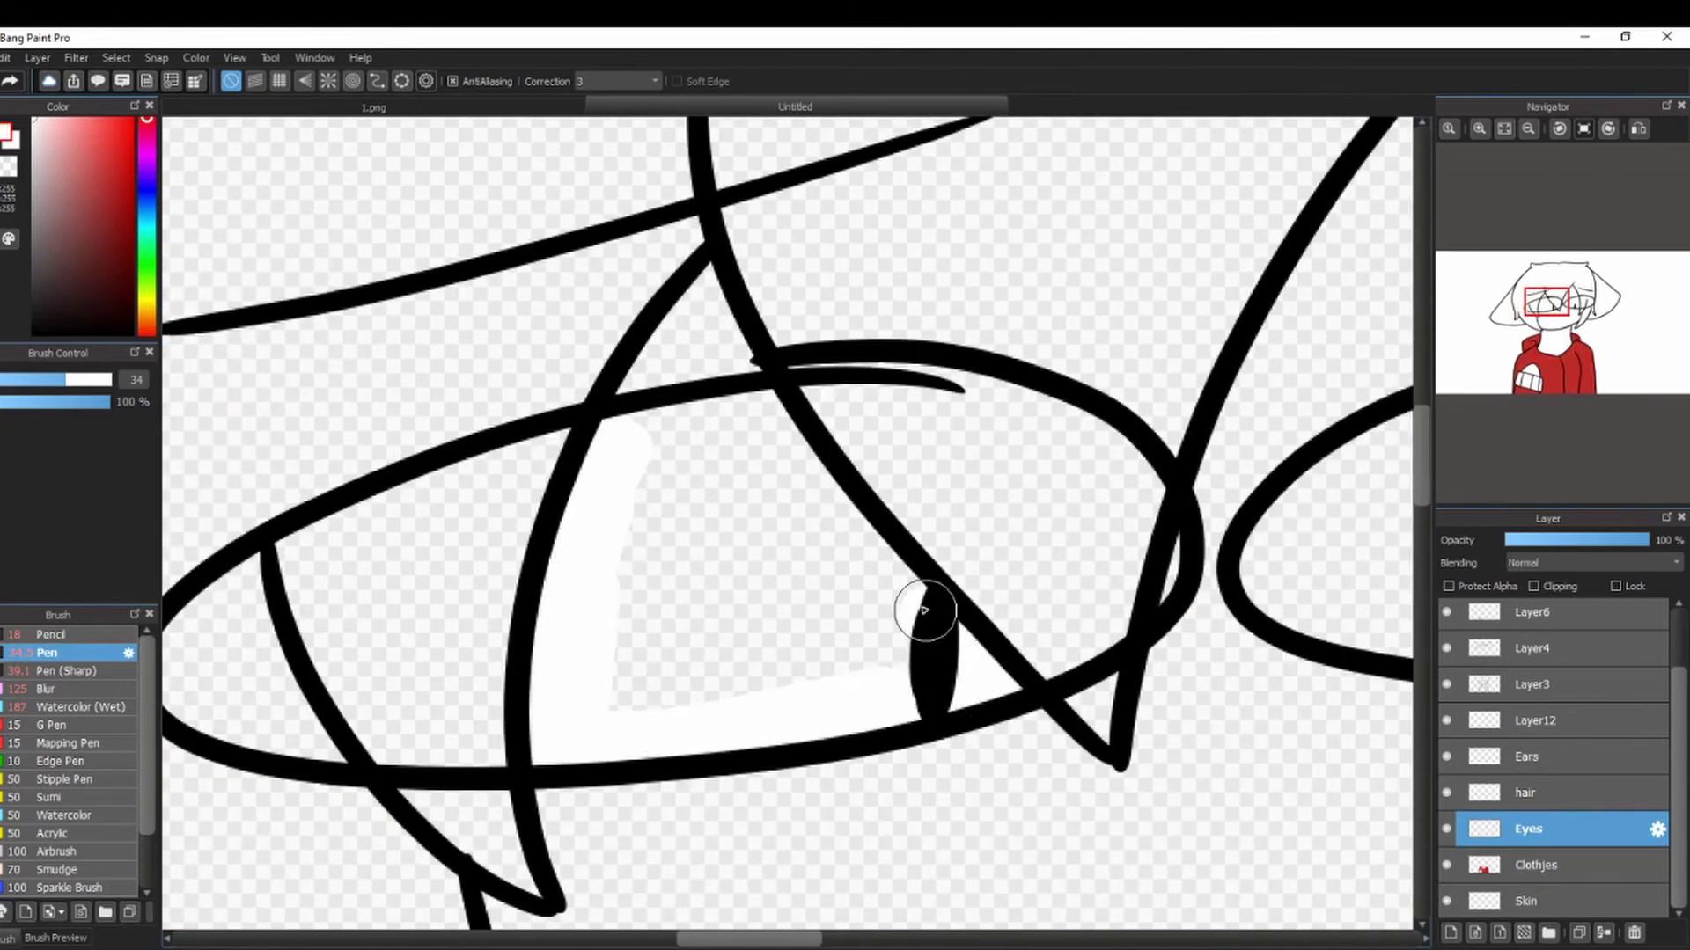
mouse_move(924, 608)
left_mouse_down()
mouse_move(745, 407)
mouse_move(660, 685)
mouse_move(837, 566)
left_mouse_up()
Add a new layer and move it beneath the Skin layer at the bottom of the layer stack.
left_click(1529, 128)
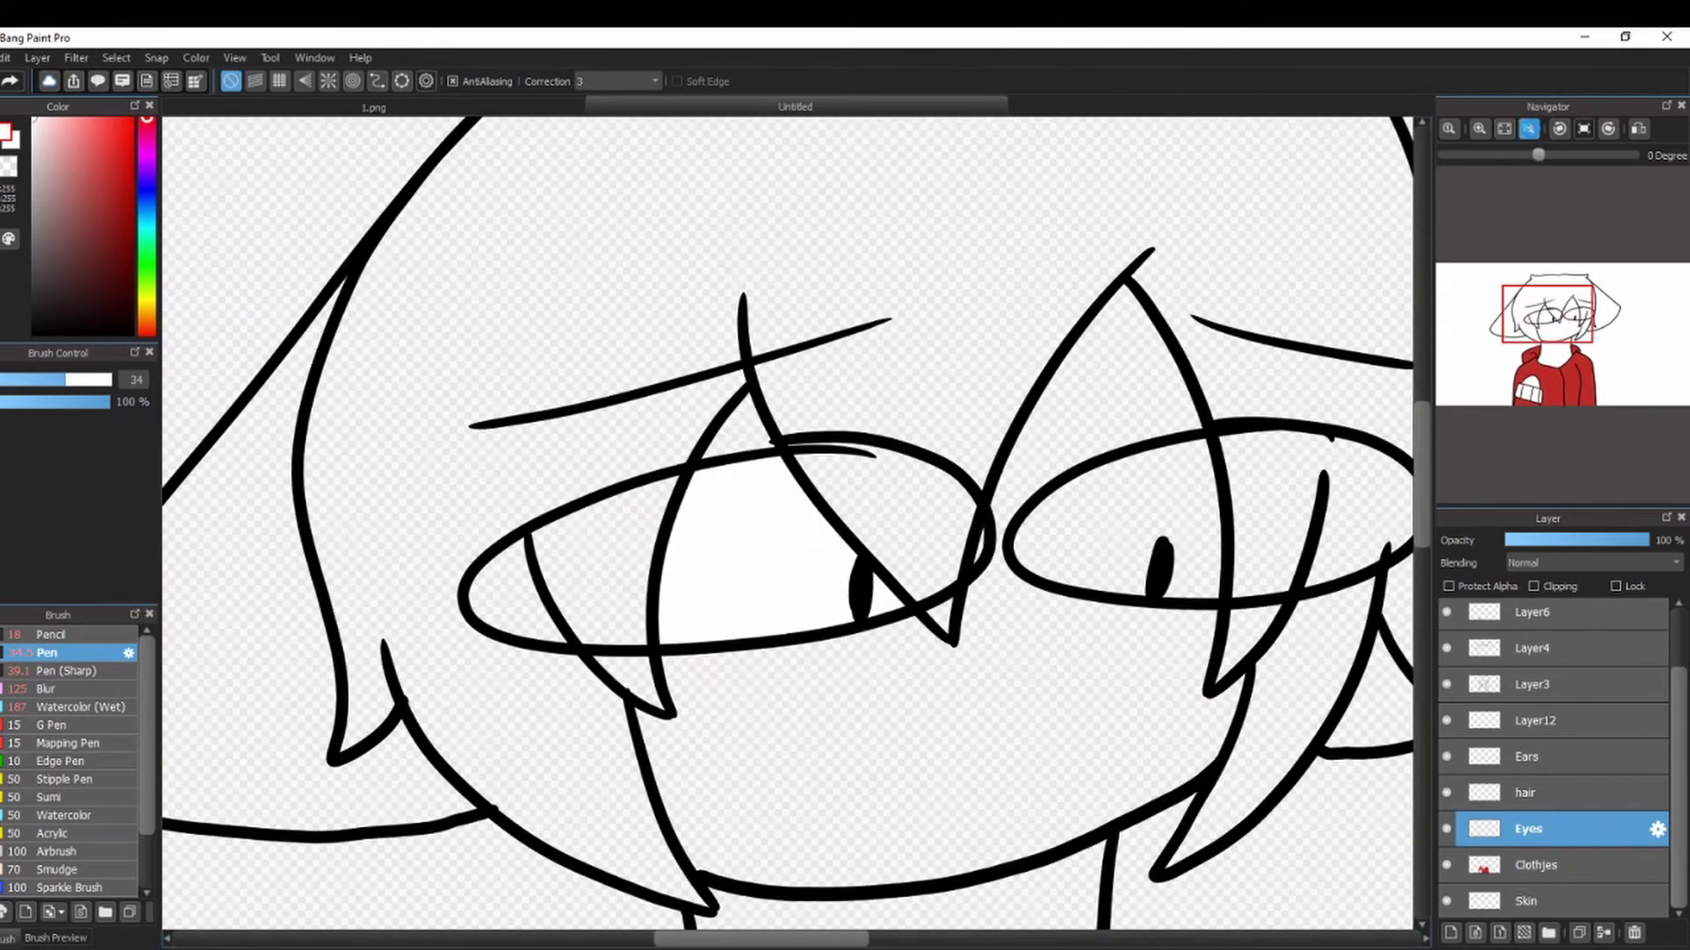
left_click(1529, 128)
left_click(1570, 361)
left_click(1562, 897)
left_click(1450, 932)
scroll(1540, 906, "down", 1)
left_click_drag(1553, 865, 1584, 899)
Paint a bright blue backdrop behind the entire character on the new bottom layer with an enlarged Pen.
left_click(147, 192)
left_click(131, 119)
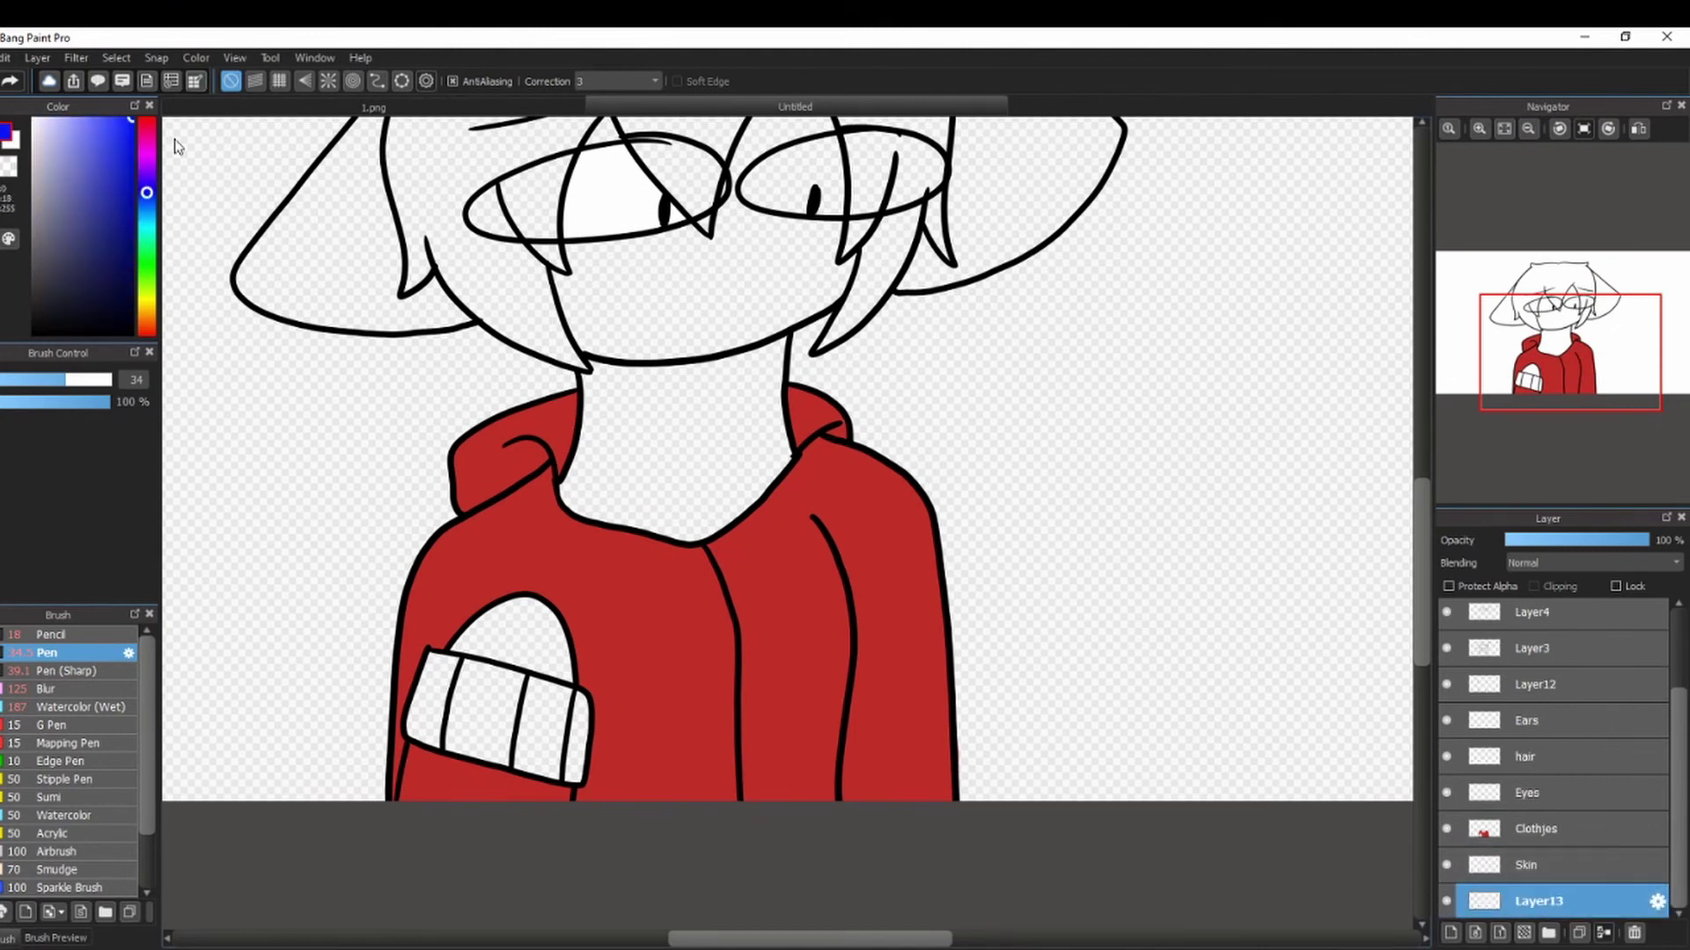
left_click_drag(67, 379, 109, 379)
left_click(1528, 128)
mouse_move(543, 691)
left_mouse_down()
mouse_move(593, 621)
mouse_move(860, 617)
mouse_move(720, 227)
mouse_move(530, 389)
left_mouse_up()
left_click(1557, 303)
left_click_drag(955, 398, 646, 474)
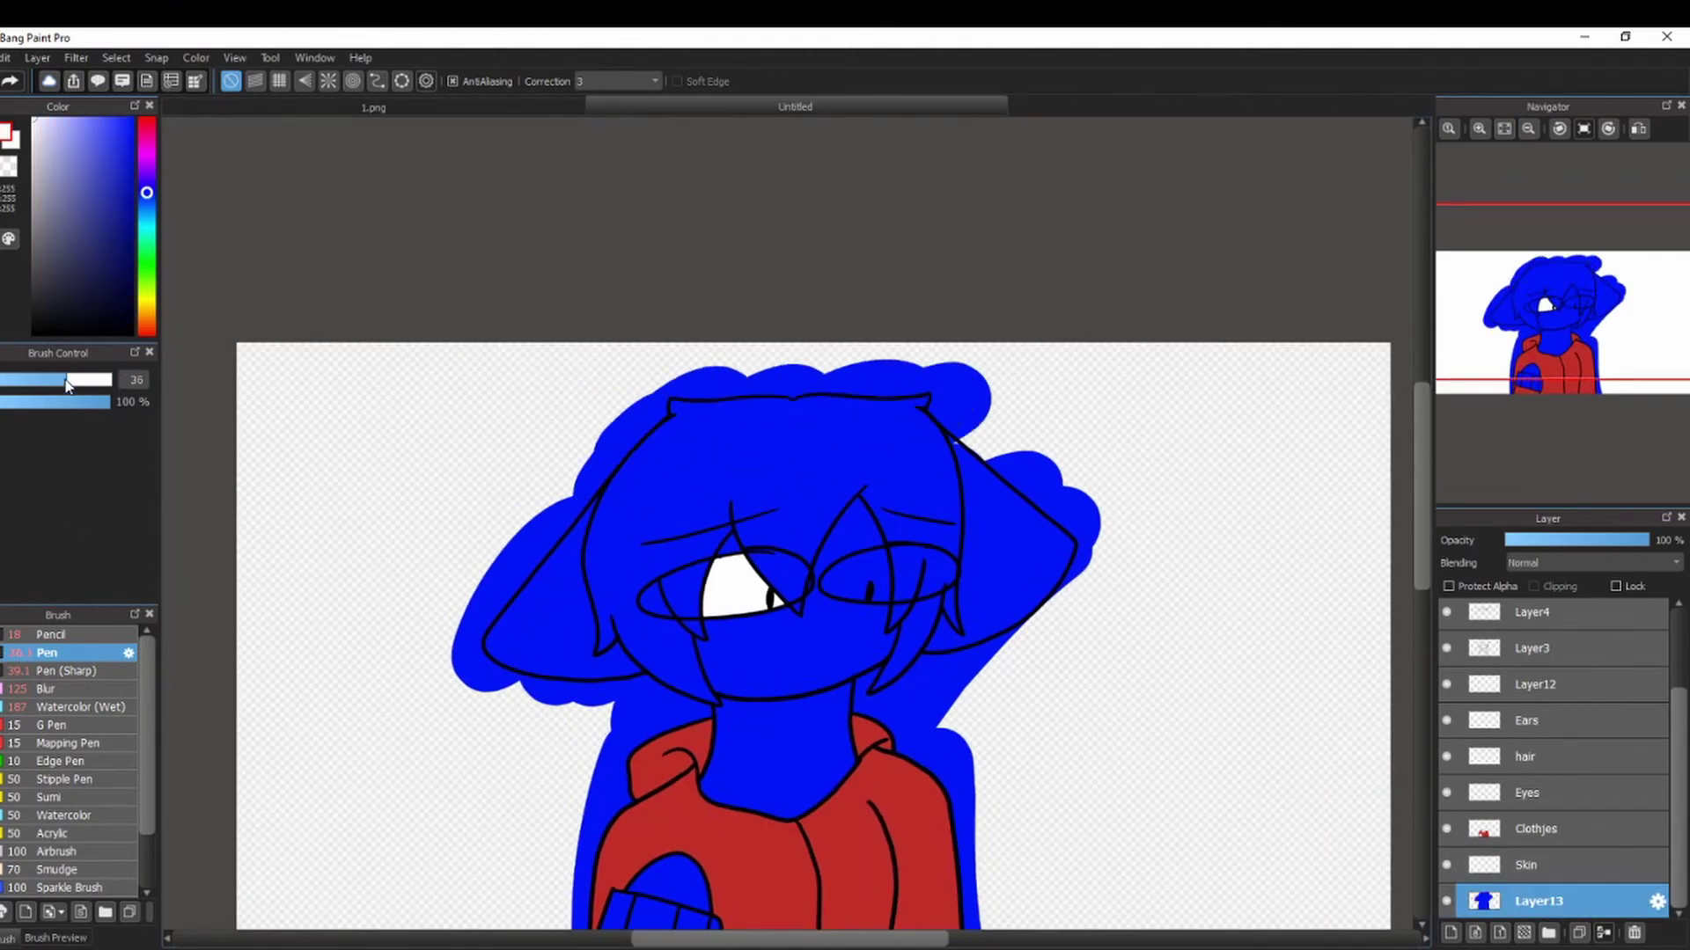
Fill the right eye and the small sliver beside the left eye's fringe strand white on the Eyes layer.
left_click(1541, 793)
left_click(1479, 129)
left_click(1479, 128)
left_click_drag(1555, 308, 1550, 314)
left_click_drag(1264, 619, 1248, 660)
left_click_drag(1551, 314, 1574, 303)
mouse_move(977, 211)
left_mouse_down()
mouse_move(830, 234)
mouse_move(592, 596)
mouse_move(973, 603)
mouse_move(727, 401)
left_mouse_up()
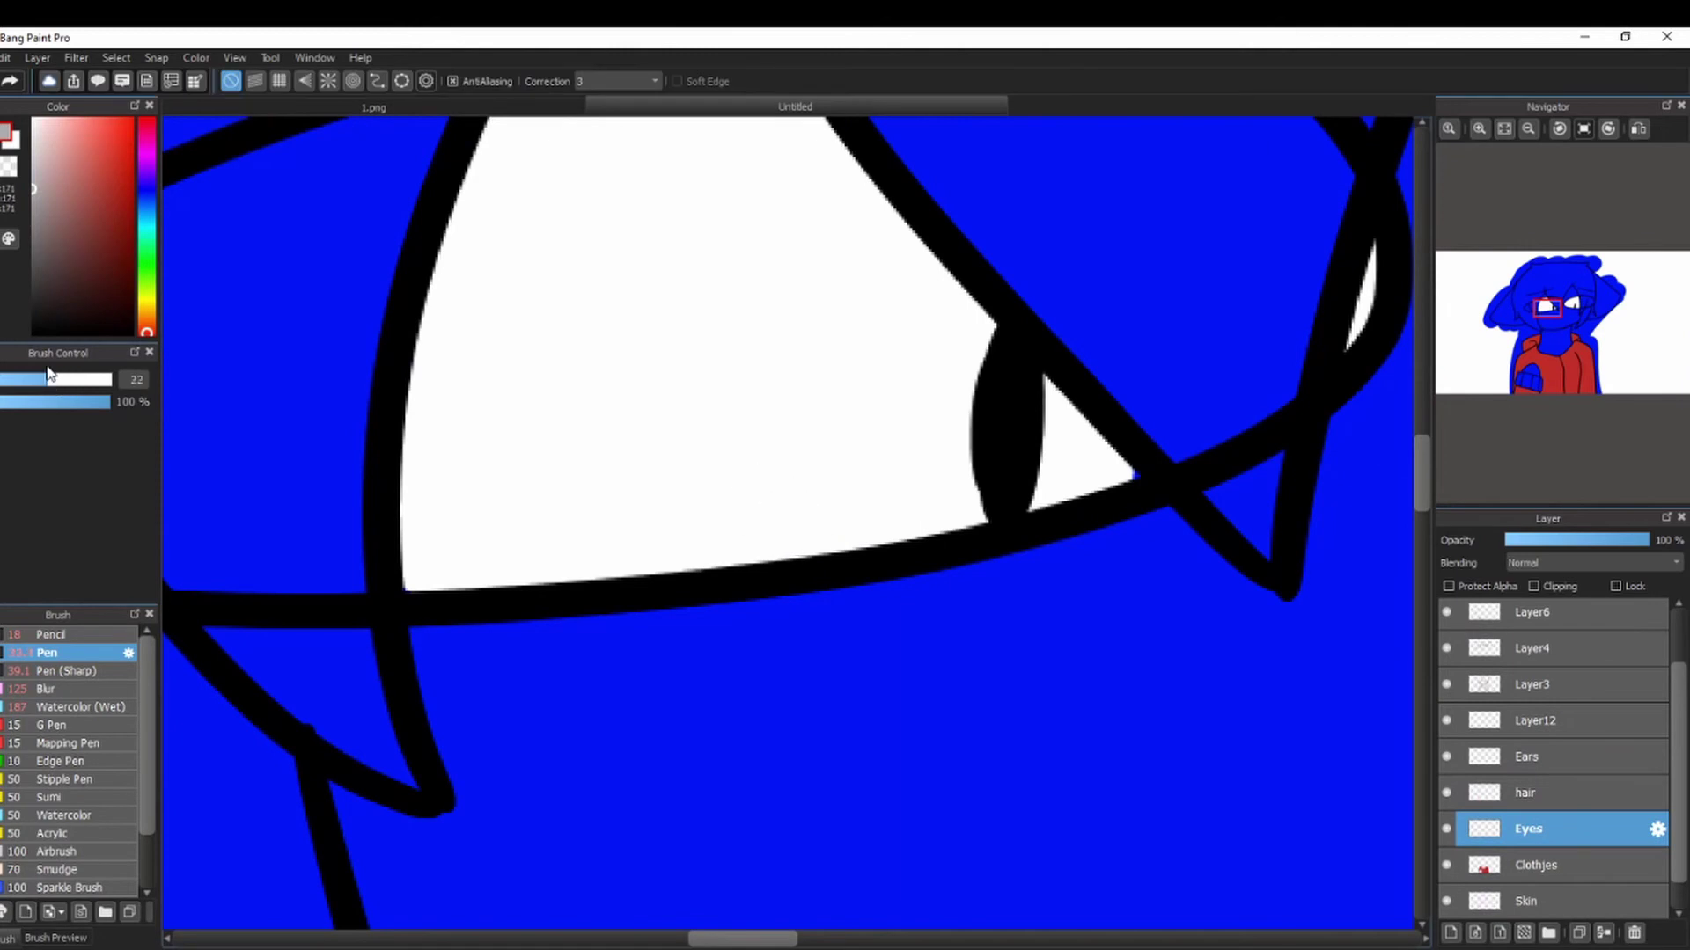
Paint the hair locks around and below the left eye grey (RGB 171) on the hair layer.
left_click(1525, 793)
left_click(1529, 128)
left_click_drag(1546, 309, 1533, 317)
left_click_drag(381, 299, 598, 677)
left_click(88, 379)
mouse_move(477, 411)
left_mouse_down()
mouse_move(690, 682)
mouse_move(990, 862)
left_mouse_up()
key("bracketleft")
key("bracketleft")
left_click_drag(784, 565, 875, 723)
left_click_drag(787, 339, 862, 664)
mouse_move(695, 378)
left_mouse_down()
mouse_move(823, 757)
mouse_move(458, 273)
left_mouse_up()
Extend the grey hair fill up the left side of the head to the top corner of the hair.
left_click(1529, 129)
left_click_drag(1533, 316, 1527, 309)
mouse_move(532, 678)
left_mouse_down()
mouse_move(566, 566)
mouse_move(692, 324)
mouse_move(968, 607)
mouse_move(974, 332)
mouse_move(811, 227)
mouse_move(526, 337)
left_mouse_up()
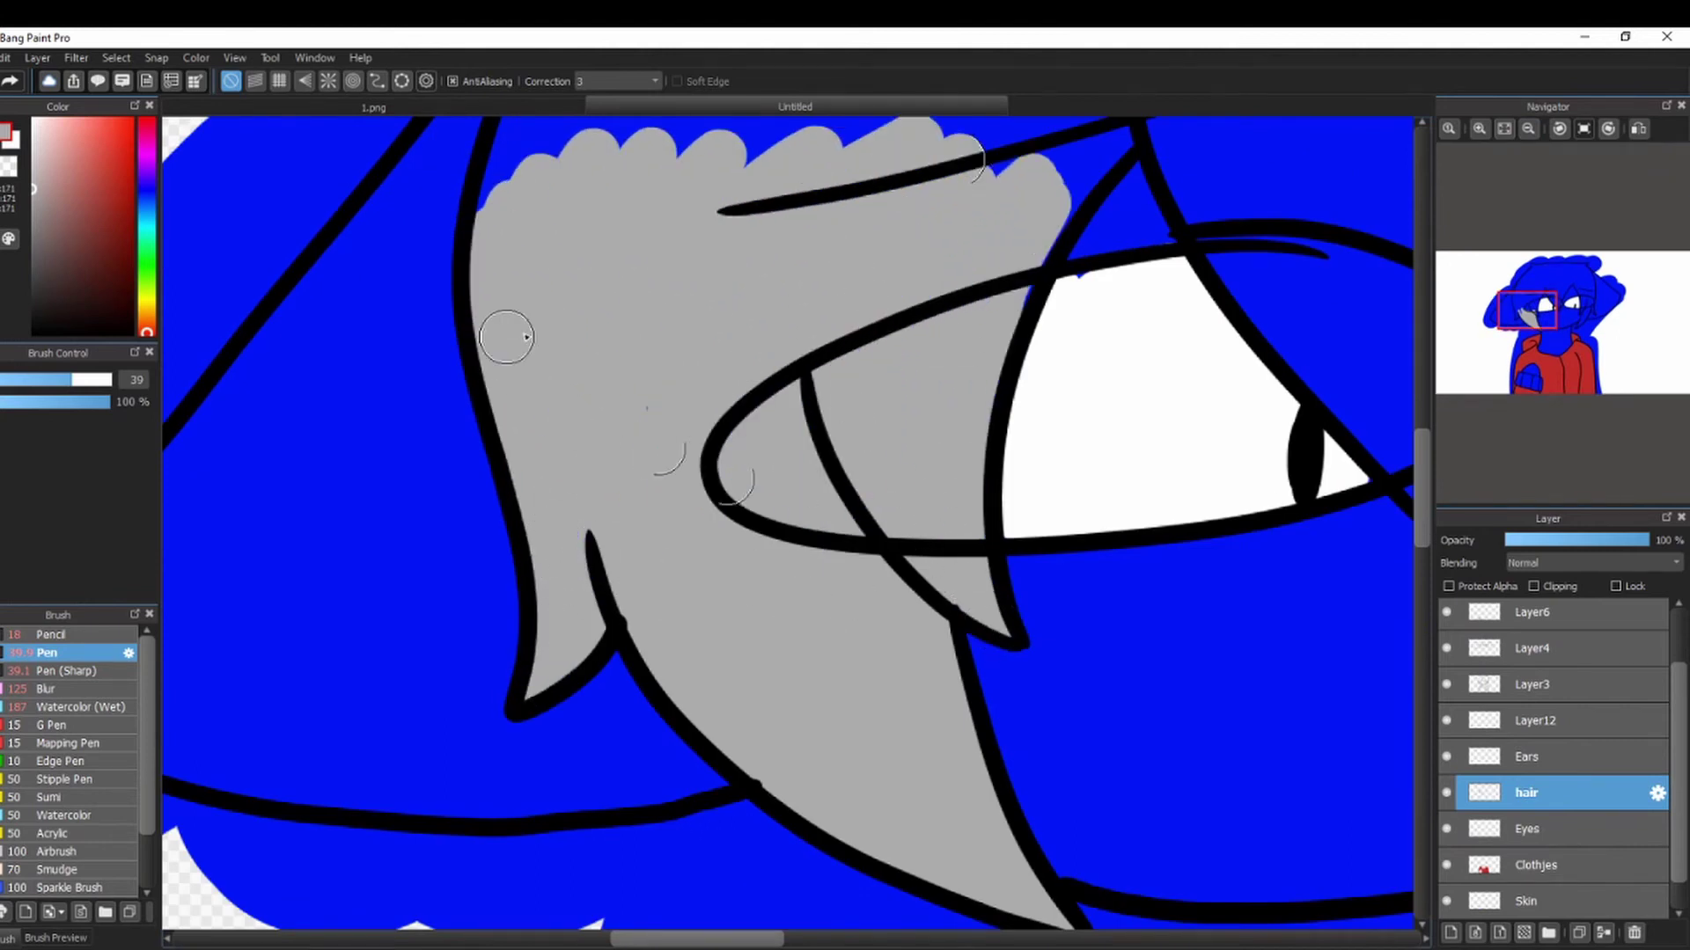
left_click(1528, 129)
left_click_drag(1535, 301, 1542, 286)
mouse_move(761, 638)
left_mouse_down()
mouse_move(795, 579)
mouse_move(731, 510)
mouse_move(565, 520)
mouse_move(769, 642)
mouse_move(622, 367)
mouse_move(407, 592)
mouse_move(614, 275)
left_mouse_up()
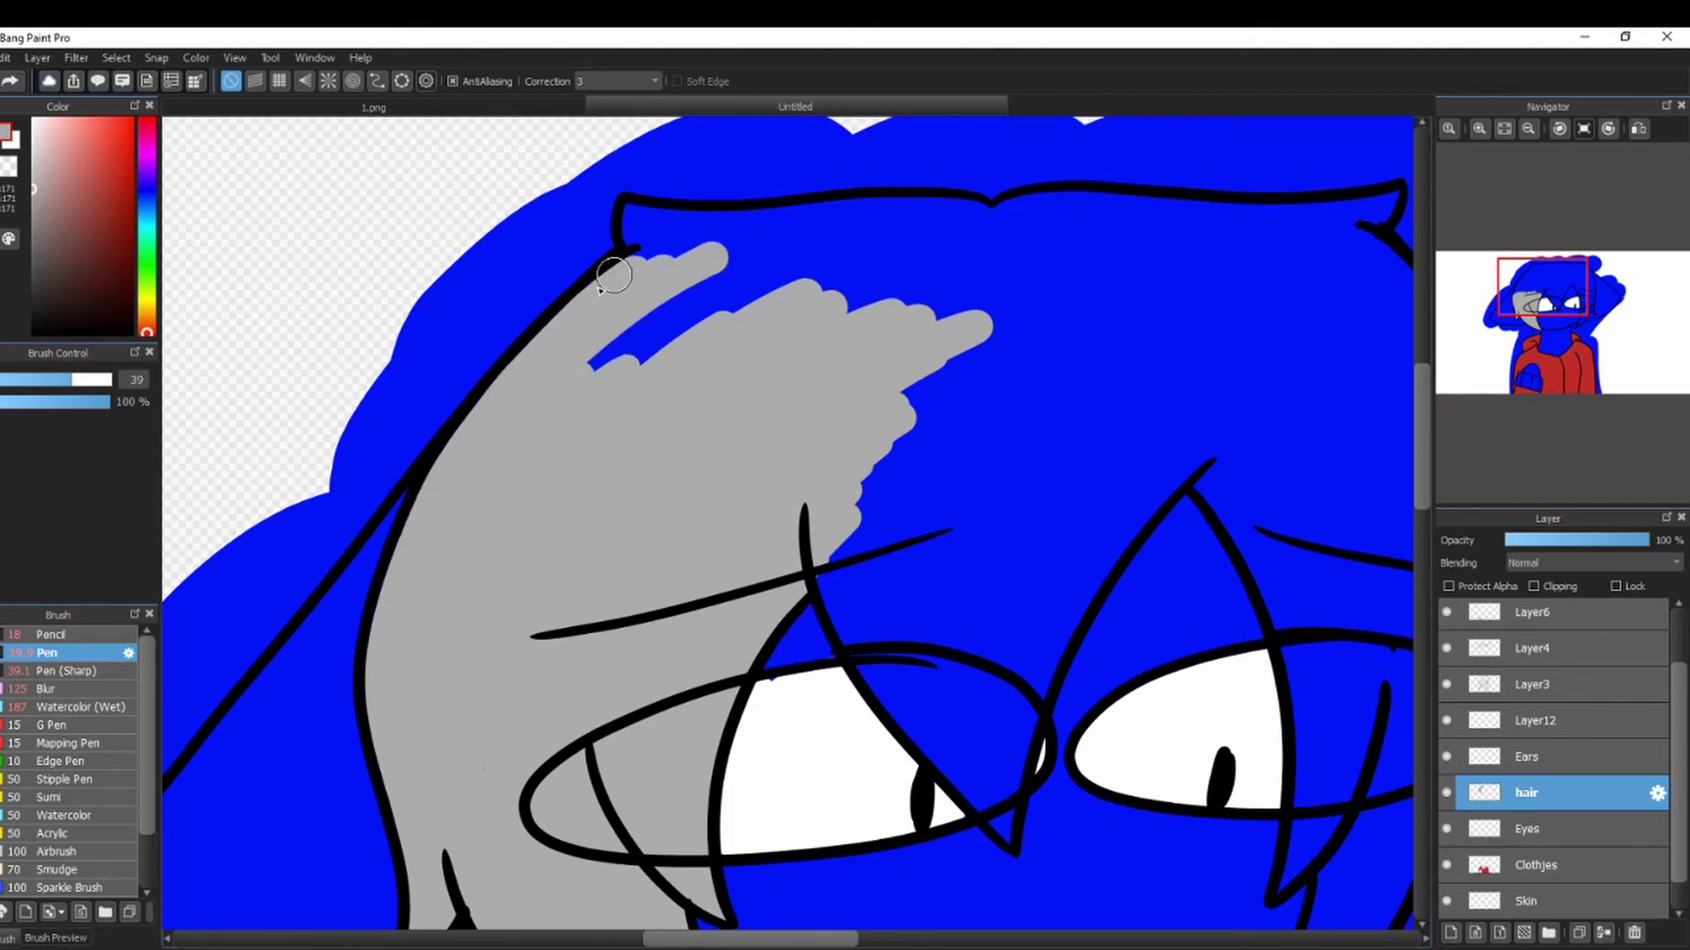
Fill the left part of the crown and the pointed fringe between the two eyes with grey.
left_click(1479, 128)
left_click_drag(1543, 278, 1547, 271)
mouse_move(984, 420)
left_mouse_down()
mouse_move(874, 398)
mouse_move(450, 417)
mouse_move(587, 487)
mouse_move(909, 503)
left_mouse_up()
left_click_drag(1553, 275, 1557, 297)
key("b")
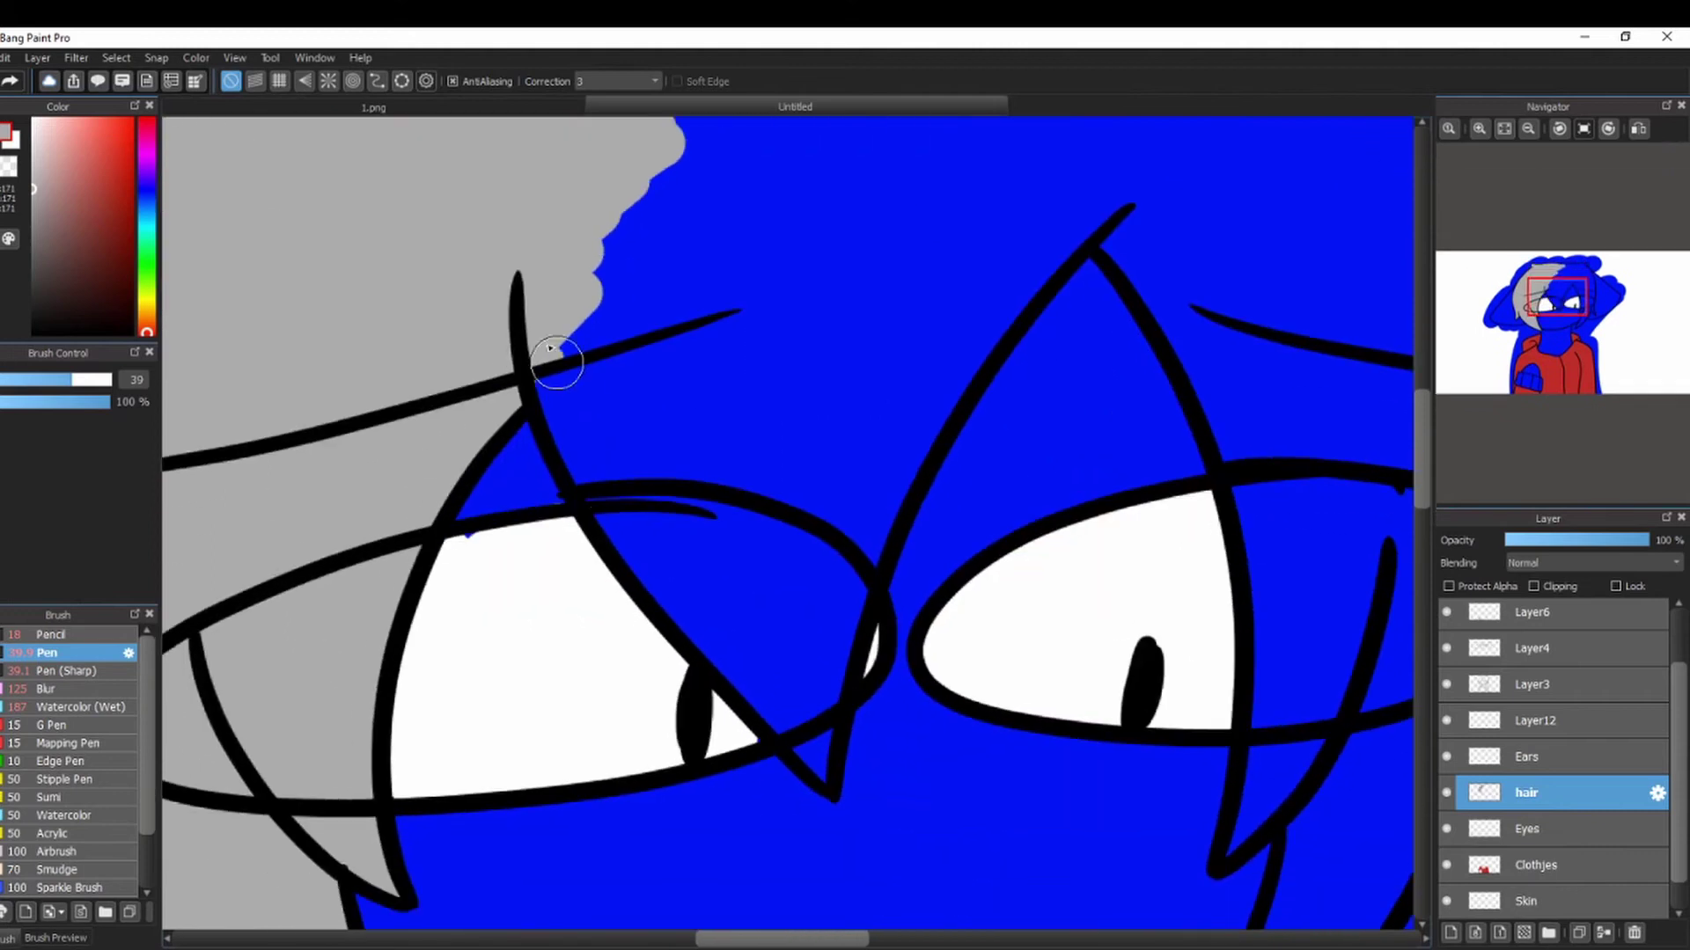
left_click_drag(558, 370, 717, 646)
mouse_move(810, 752)
left_mouse_down()
mouse_move(933, 334)
mouse_move(669, 370)
mouse_move(924, 229)
mouse_move(1135, 167)
left_mouse_up()
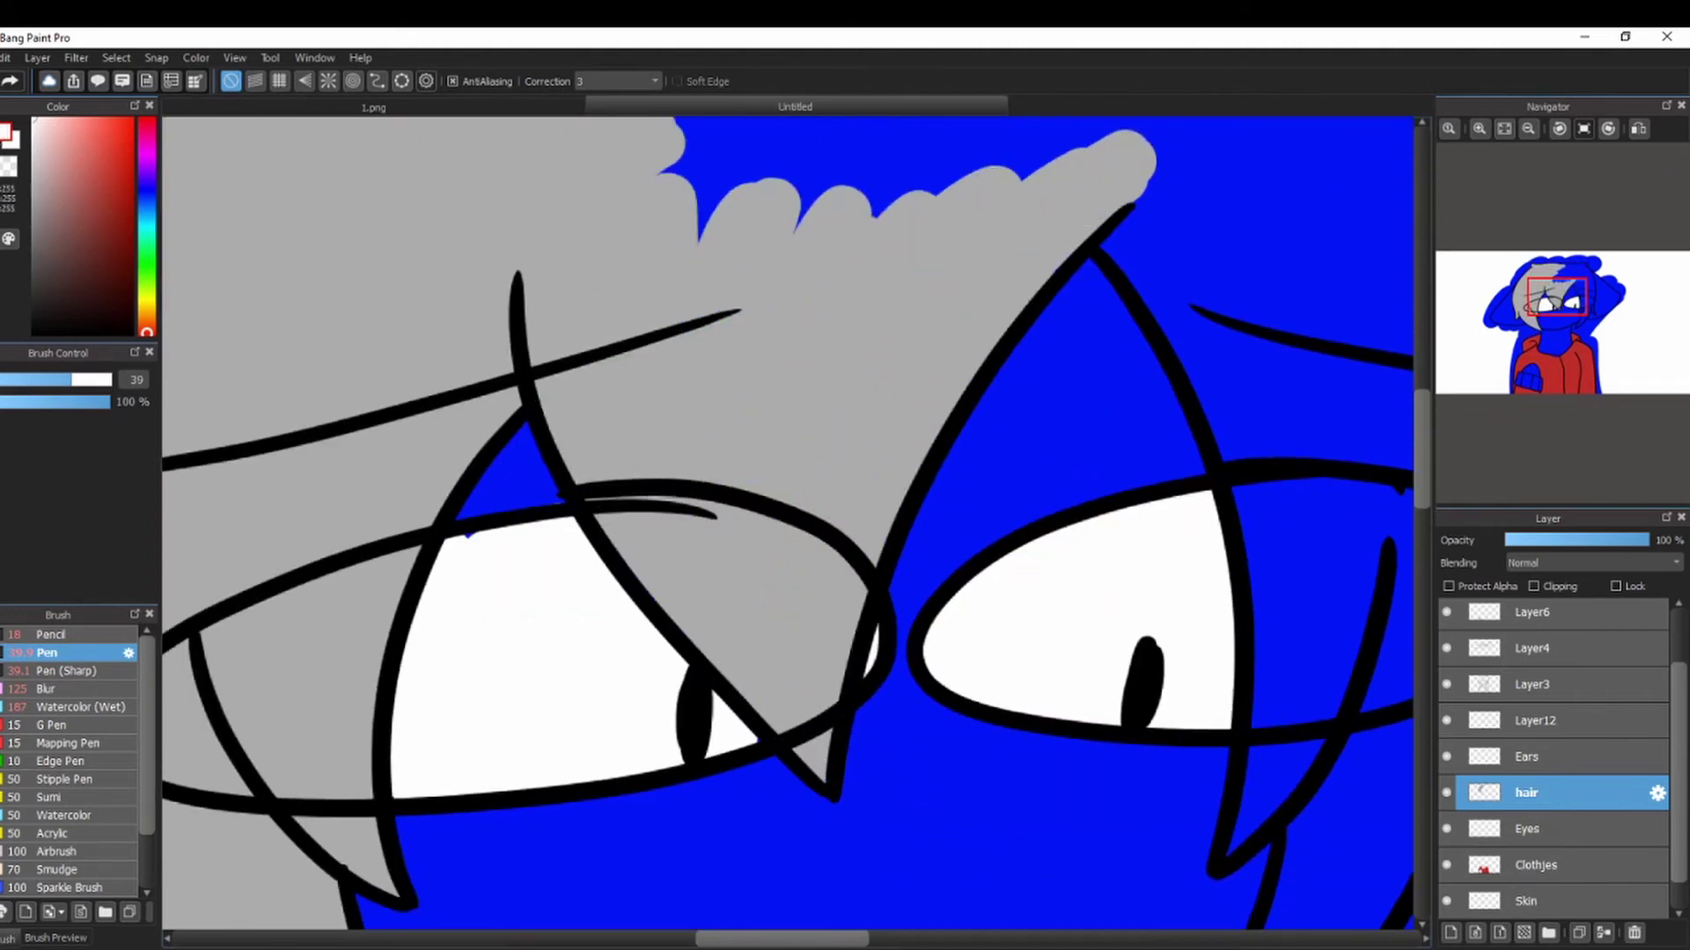
Touch up the blue speck on the left eye's upper edge in white on the Eyes layer and resample the hair grey.
left_click(1531, 829)
key("i")
left_click(220, 528)
key("b")
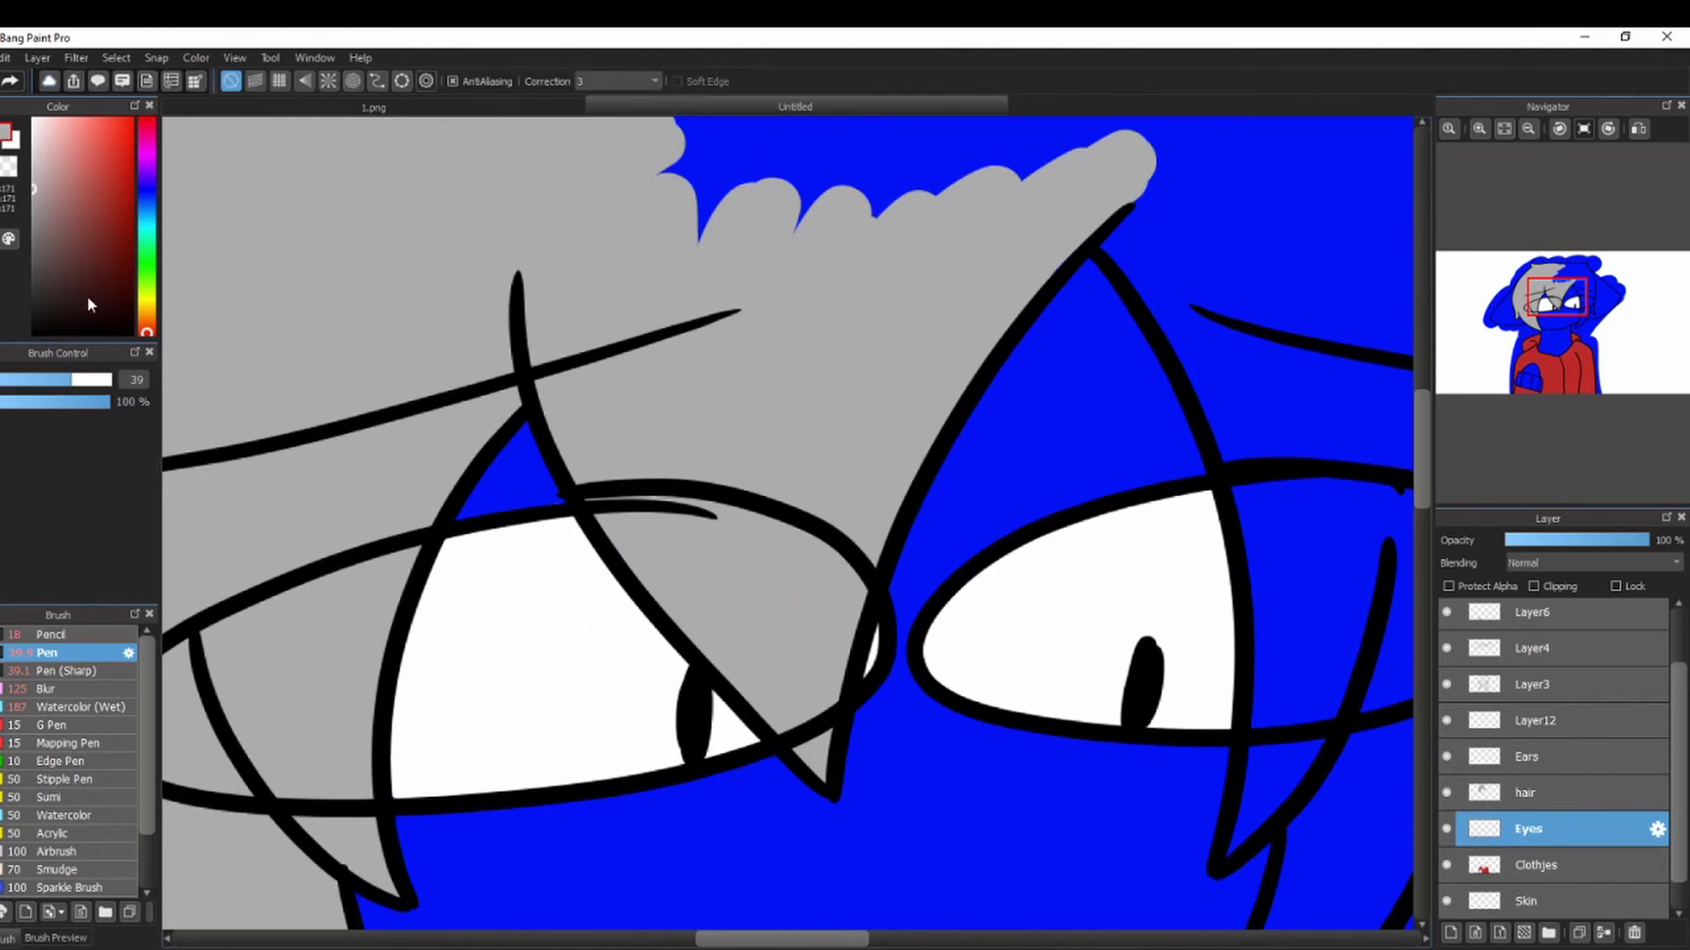
Paint the top of the hair grey across to its right corner on the hair layer with the Pen at size 23.
left_click(50, 380)
left_click(1531, 793)
left_click_drag(1558, 290, 1565, 276)
mouse_move(1183, 329)
left_mouse_down()
mouse_move(992, 332)
mouse_move(855, 289)
left_mouse_up()
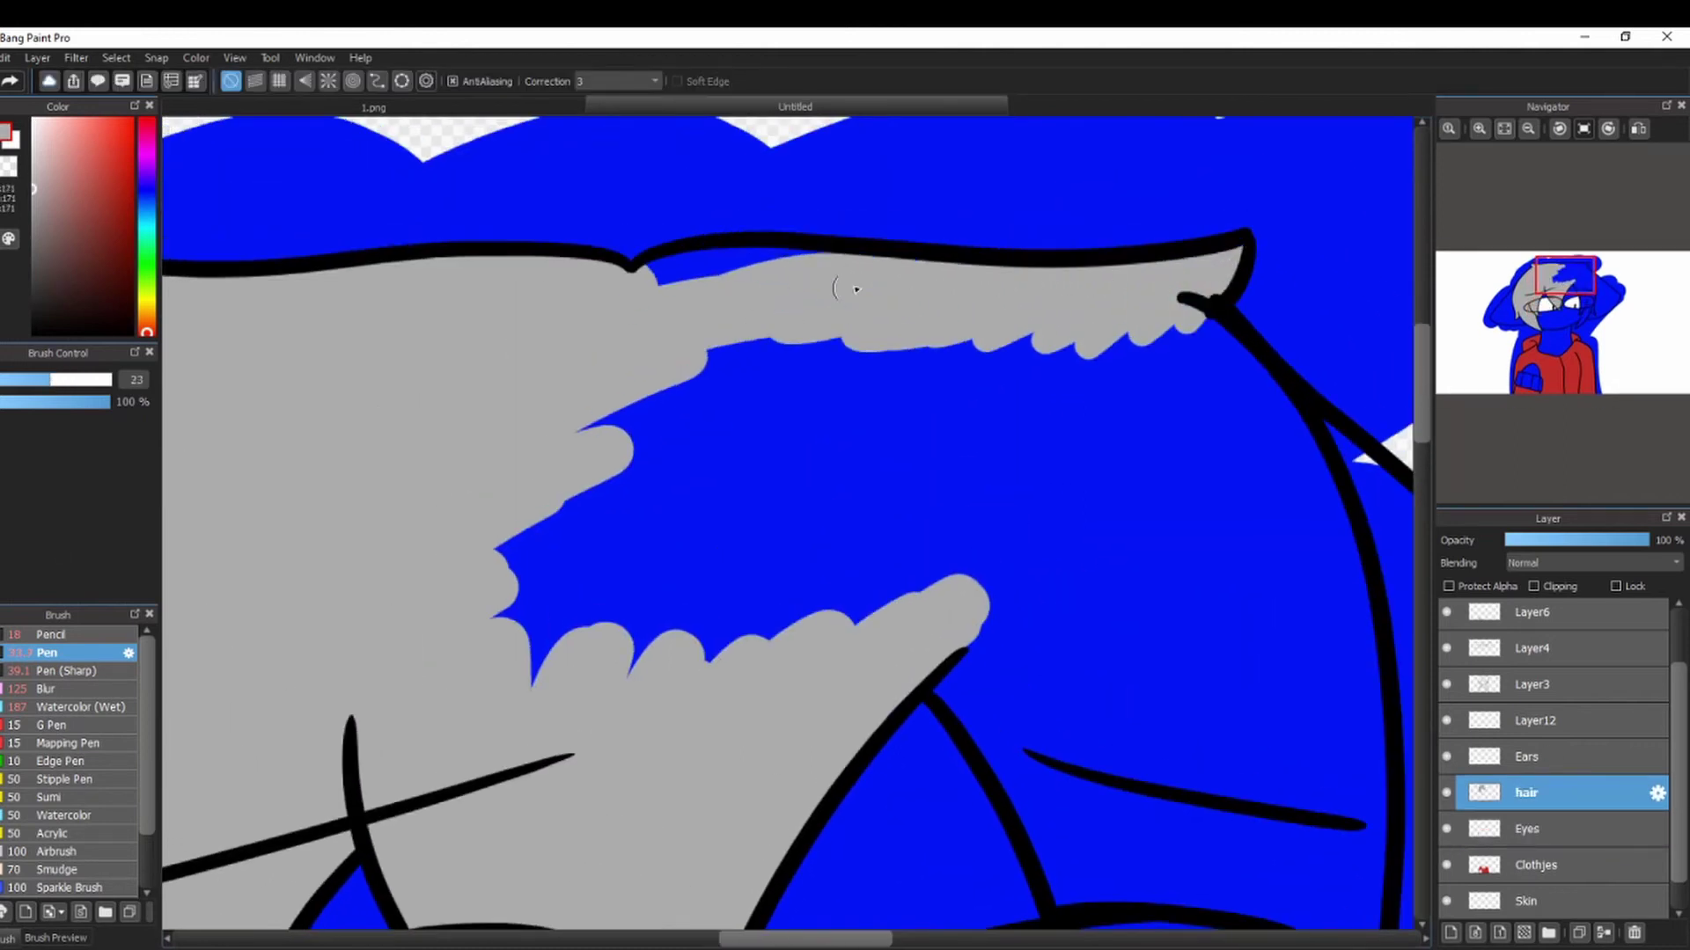
mouse_move(901, 611)
left_mouse_down()
mouse_move(1020, 370)
mouse_move(731, 380)
left_mouse_up()
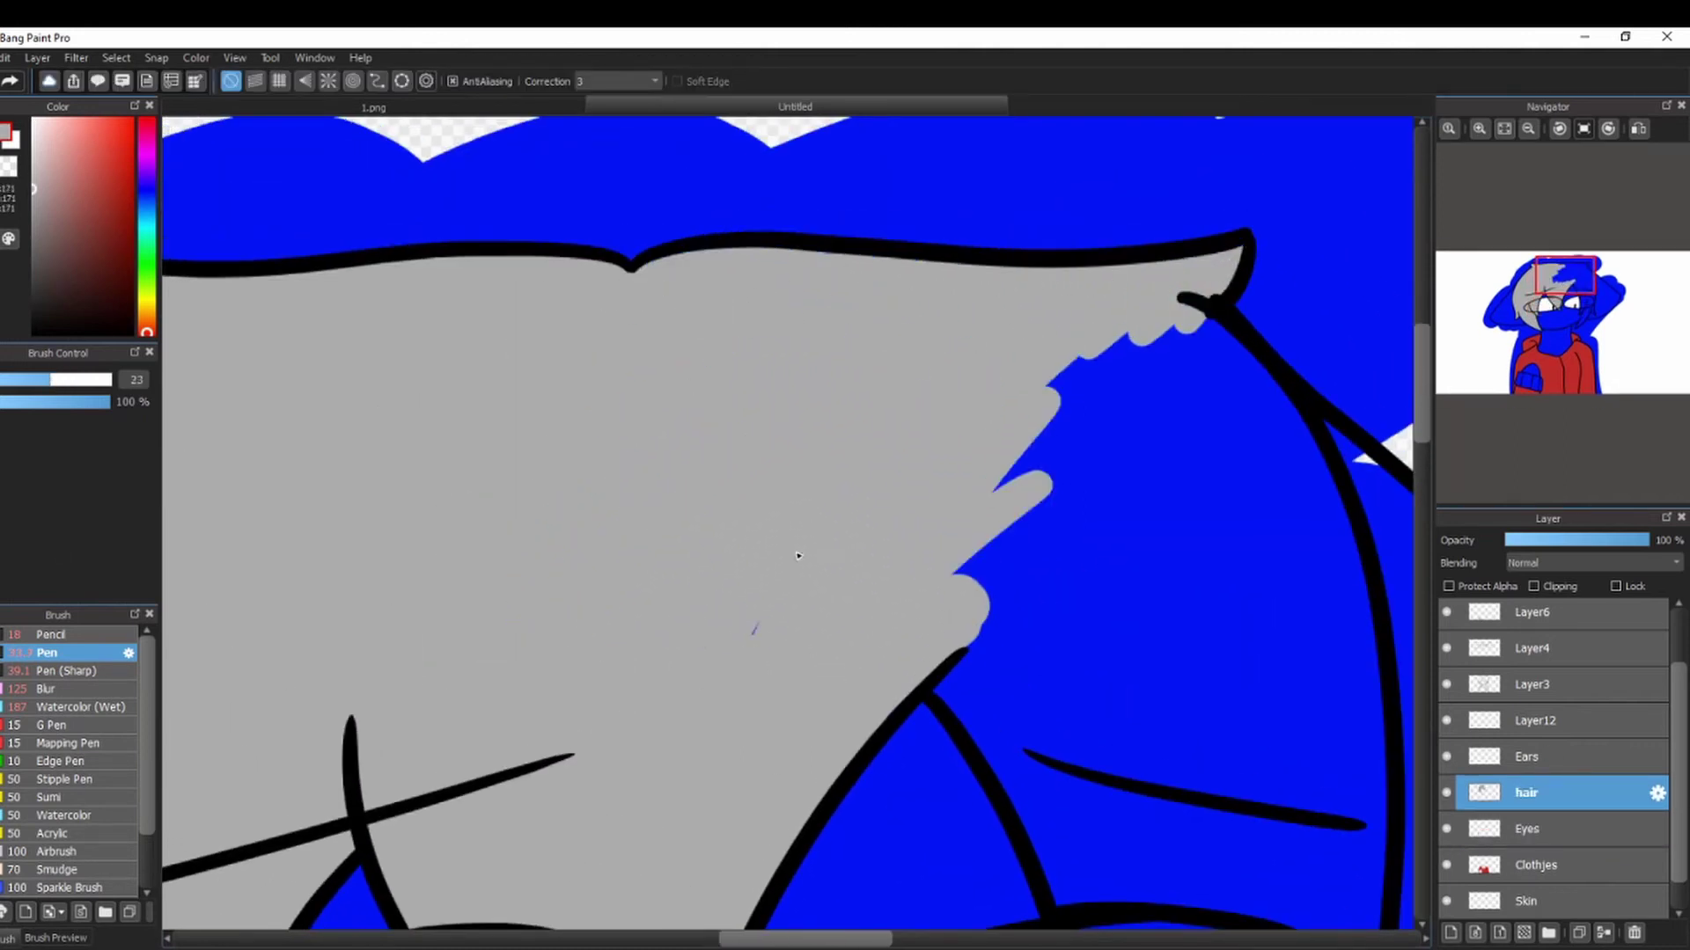
Fill the right side of the hair and the fringe above the right eye grey, enlarging the Pen to 61.
left_click_drag(1575, 287, 1581, 284)
left_click_drag(885, 153, 886, 168)
left_click(48, 379)
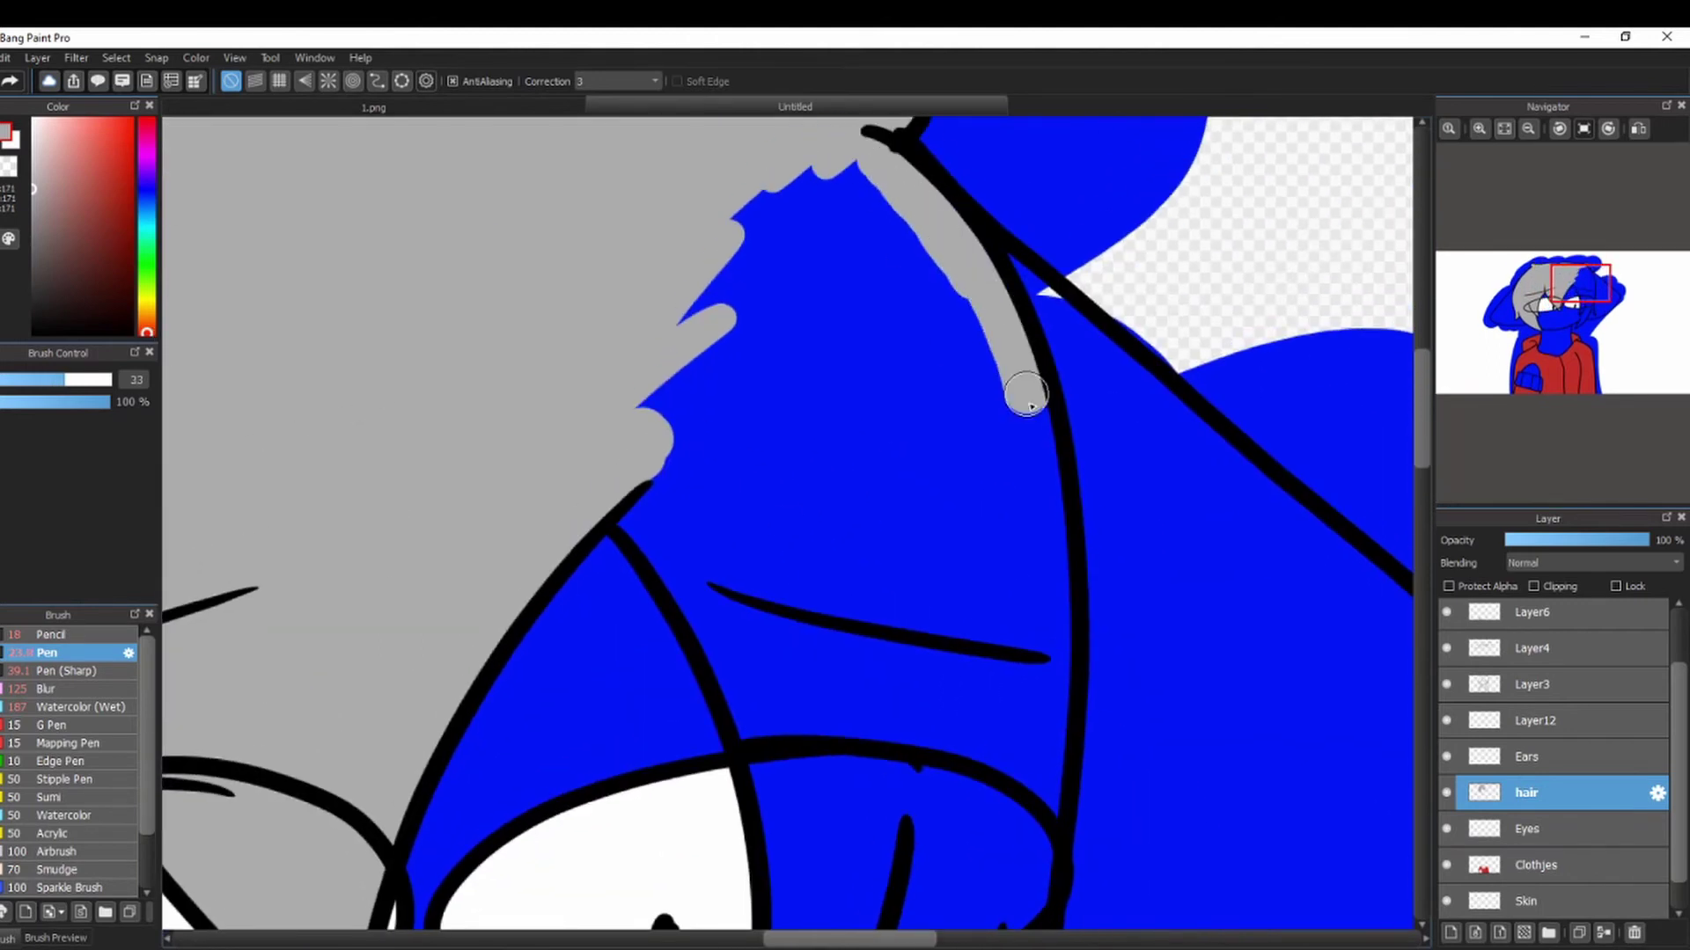
mouse_move(1027, 396)
left_mouse_down()
mouse_move(898, 906)
mouse_move(626, 437)
mouse_move(773, 698)
mouse_move(888, 656)
mouse_move(943, 342)
mouse_move(894, 694)
mouse_move(818, 809)
left_mouse_up()
left_click(87, 379)
left_click_drag(796, 449, 986, 544)
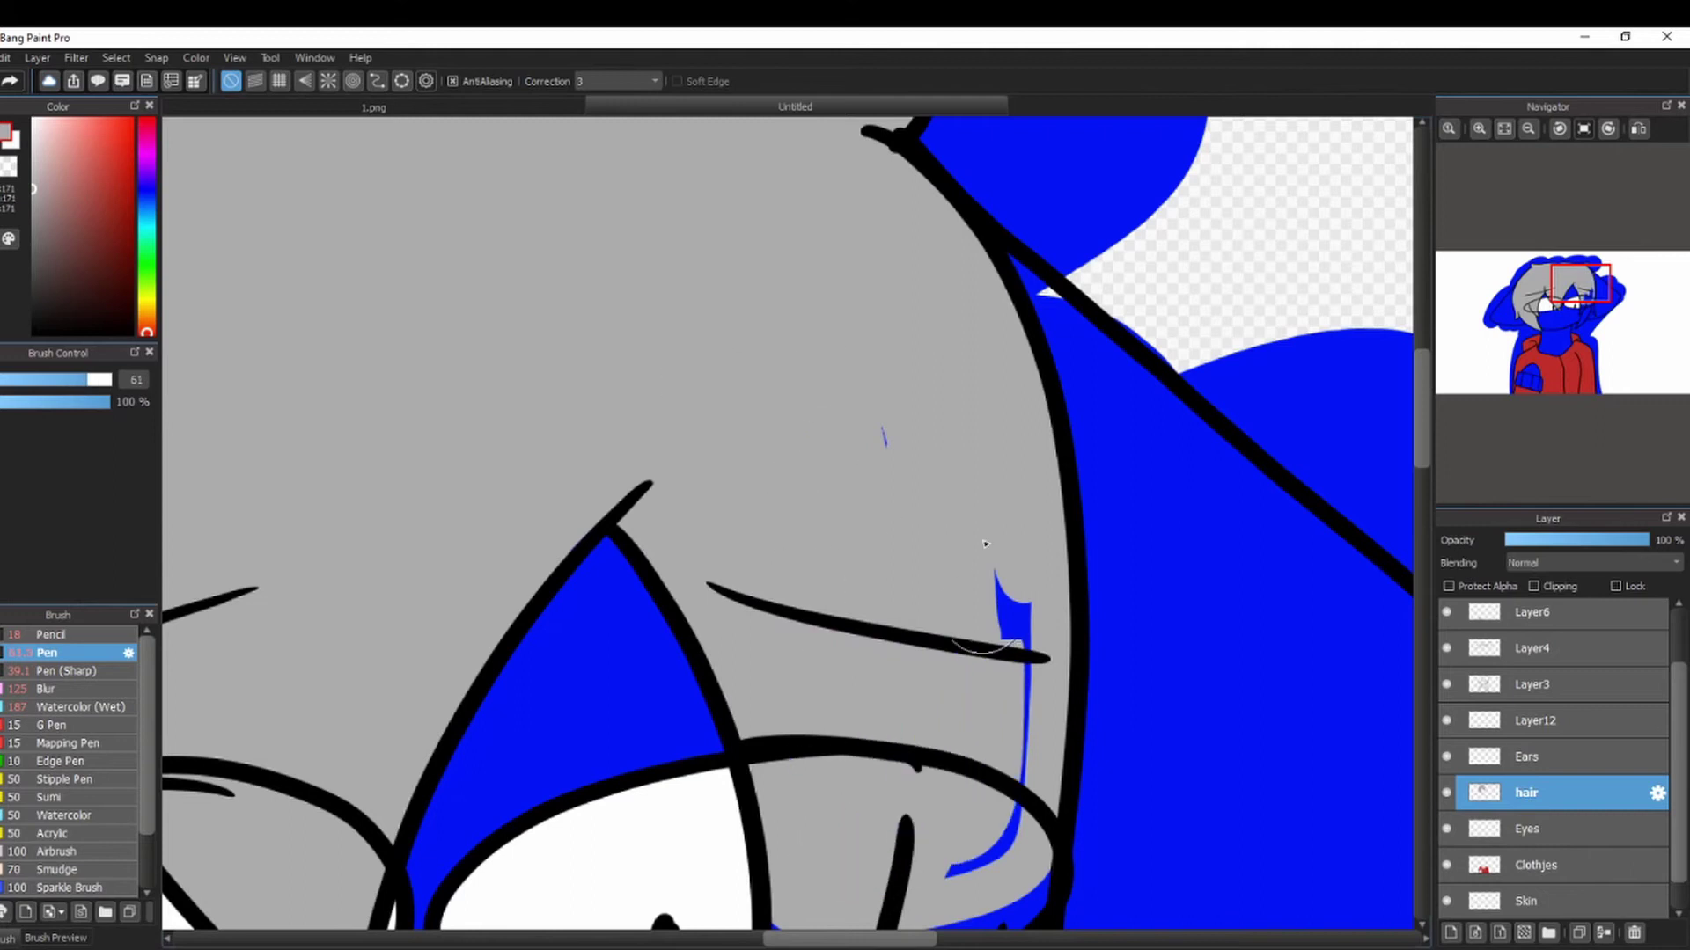
Paint the hair locks around and below the right eye grey down to their tips.
scroll(944, 877, "down", 3)
mouse_move(824, 514)
left_mouse_down()
mouse_move(874, 616)
mouse_move(1067, 573)
mouse_move(869, 775)
left_mouse_up()
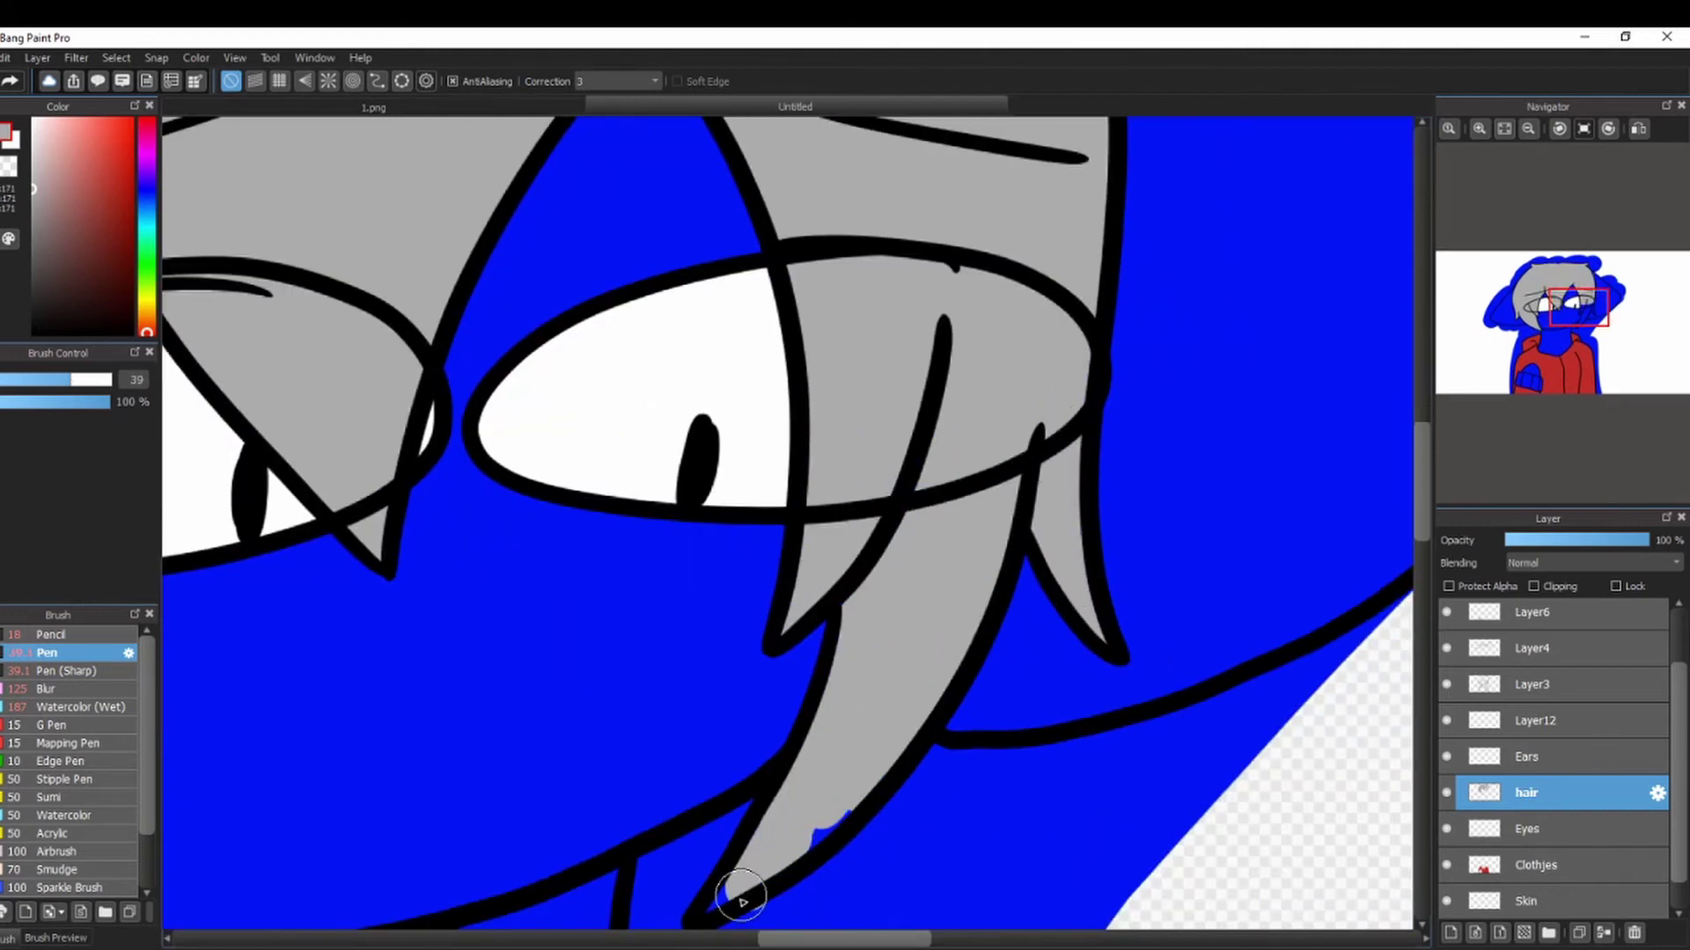
left_click_drag(741, 895, 827, 840)
left_click(1573, 327)
left_click(2, 132)
left_click(854, 743)
left_click(1504, 129)
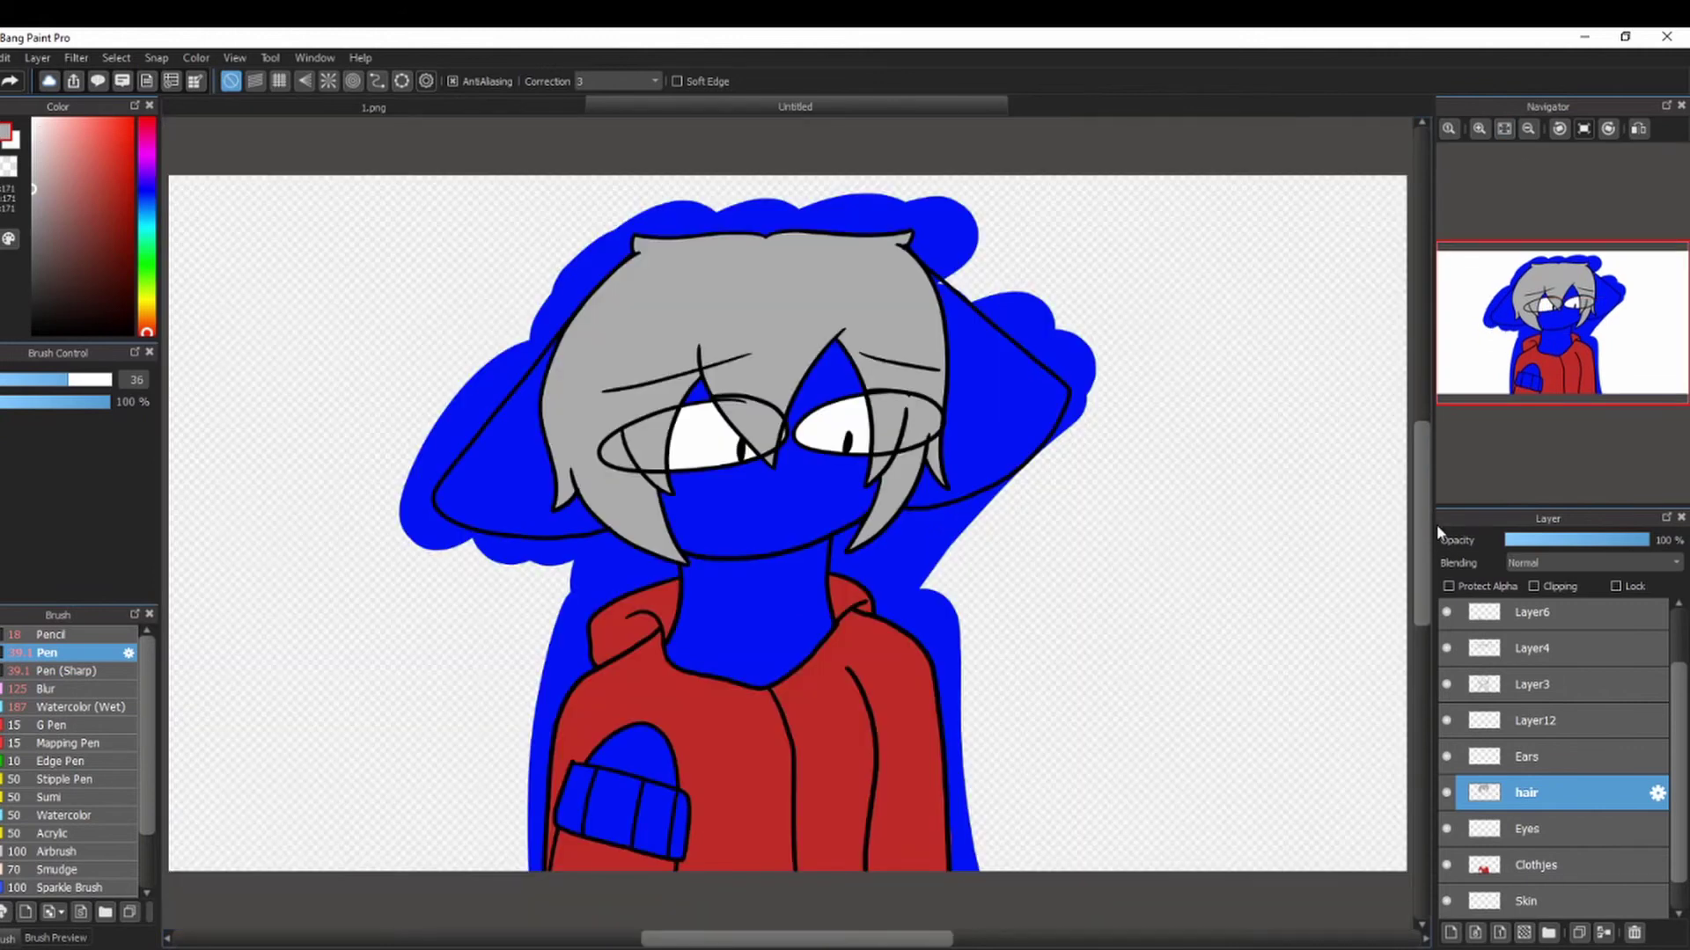
Undo the grey hair, eye whites, blue backdrop, red clothing and layer naming back to the plain line art.
key("ctrl+z")
key("ctrl+z")
key("ctrl+z")
key("ctrl+z")
key("ctrl+z")
key("ctrl+z")
key("ctrl+z")
key("ctrl+z")
key("ctrl+z")
key("ctrl+z")
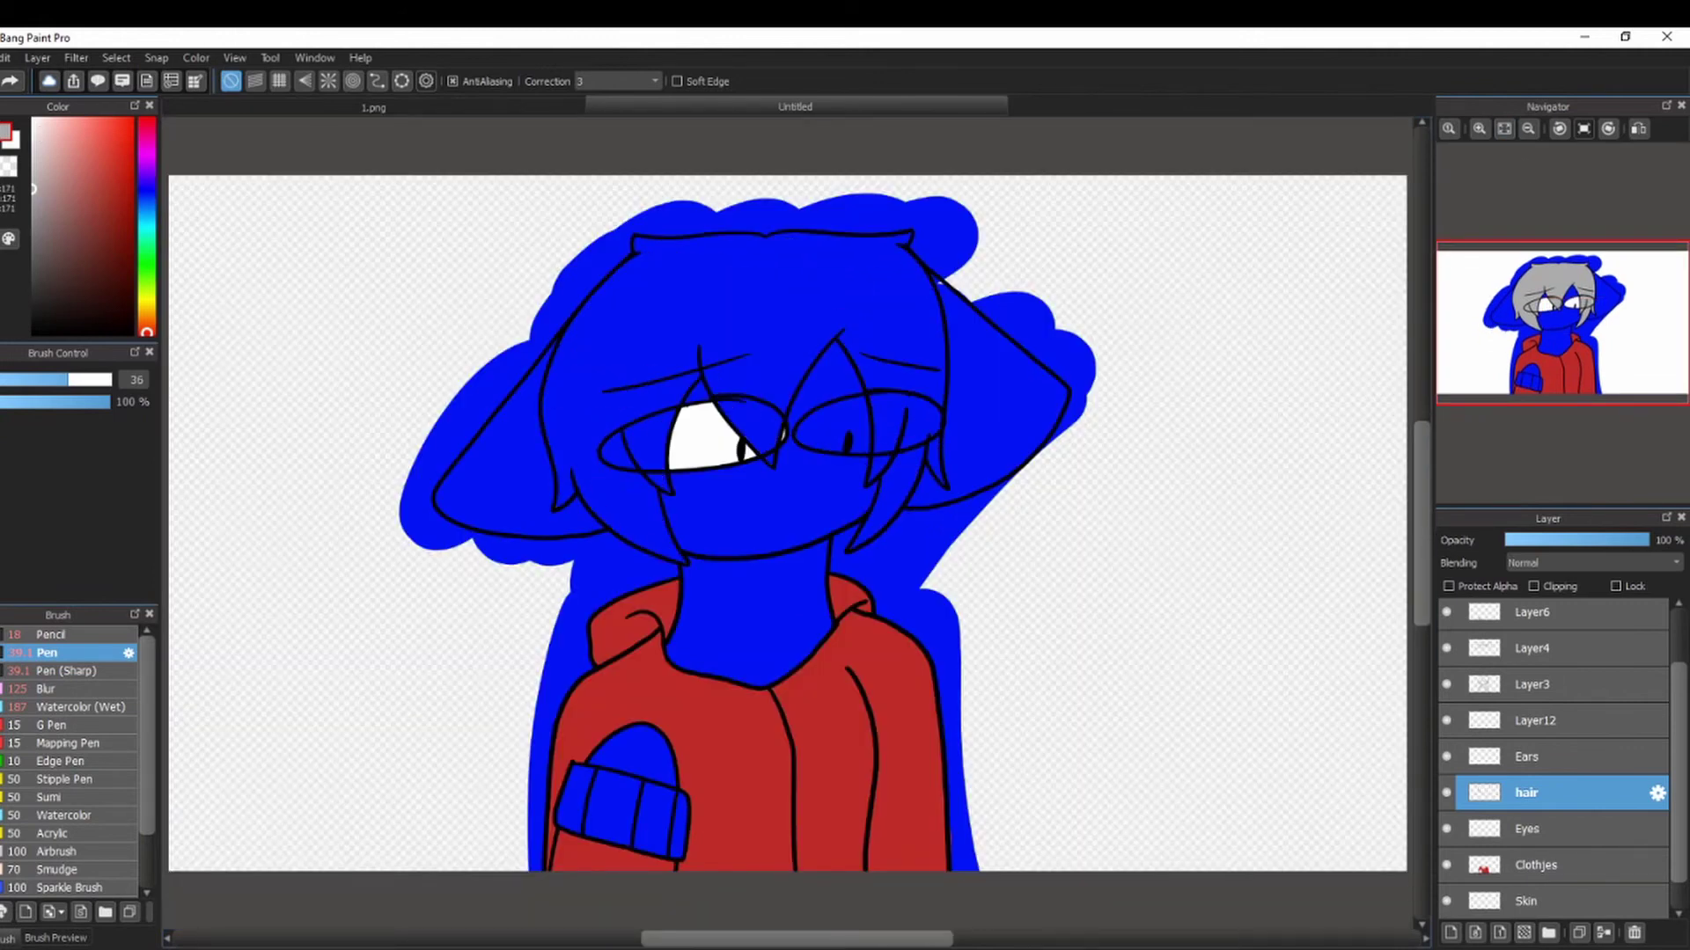
key("ctrl+z")
key("ctrl+z")
key("ctrl+z")
key("ctrl+z")
key("ctrl+z")
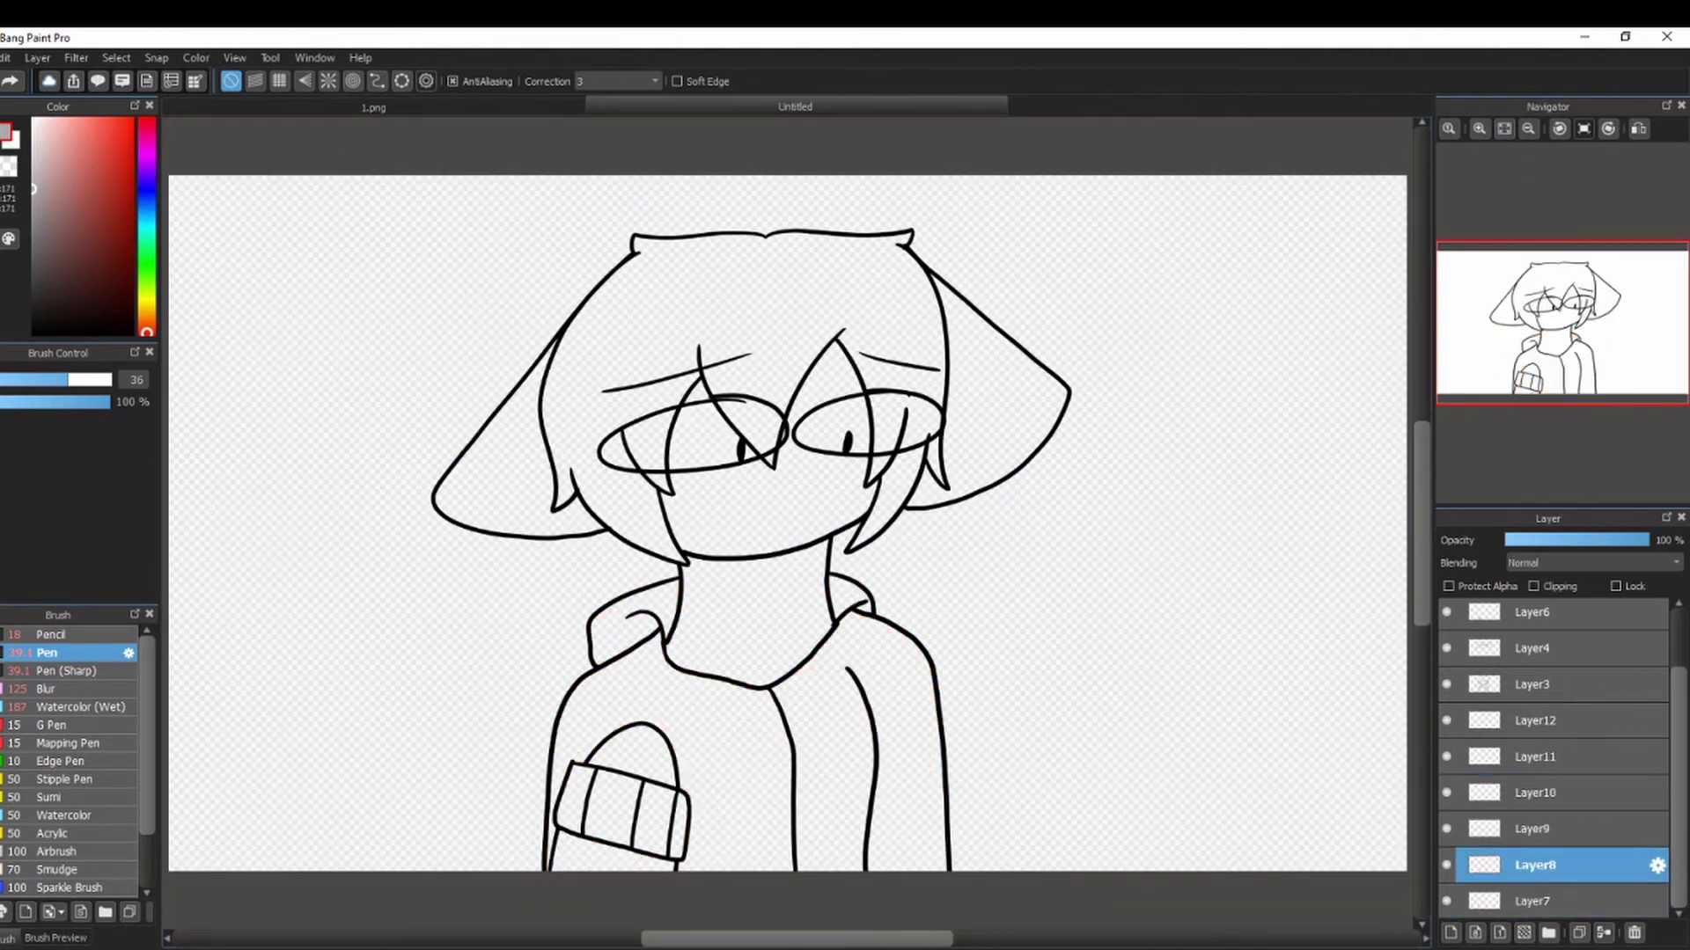
Undo further back through the ears, eyes and hand drawing to the earlier hoodie line art.
left_click(1446, 726)
left_click(1524, 775)
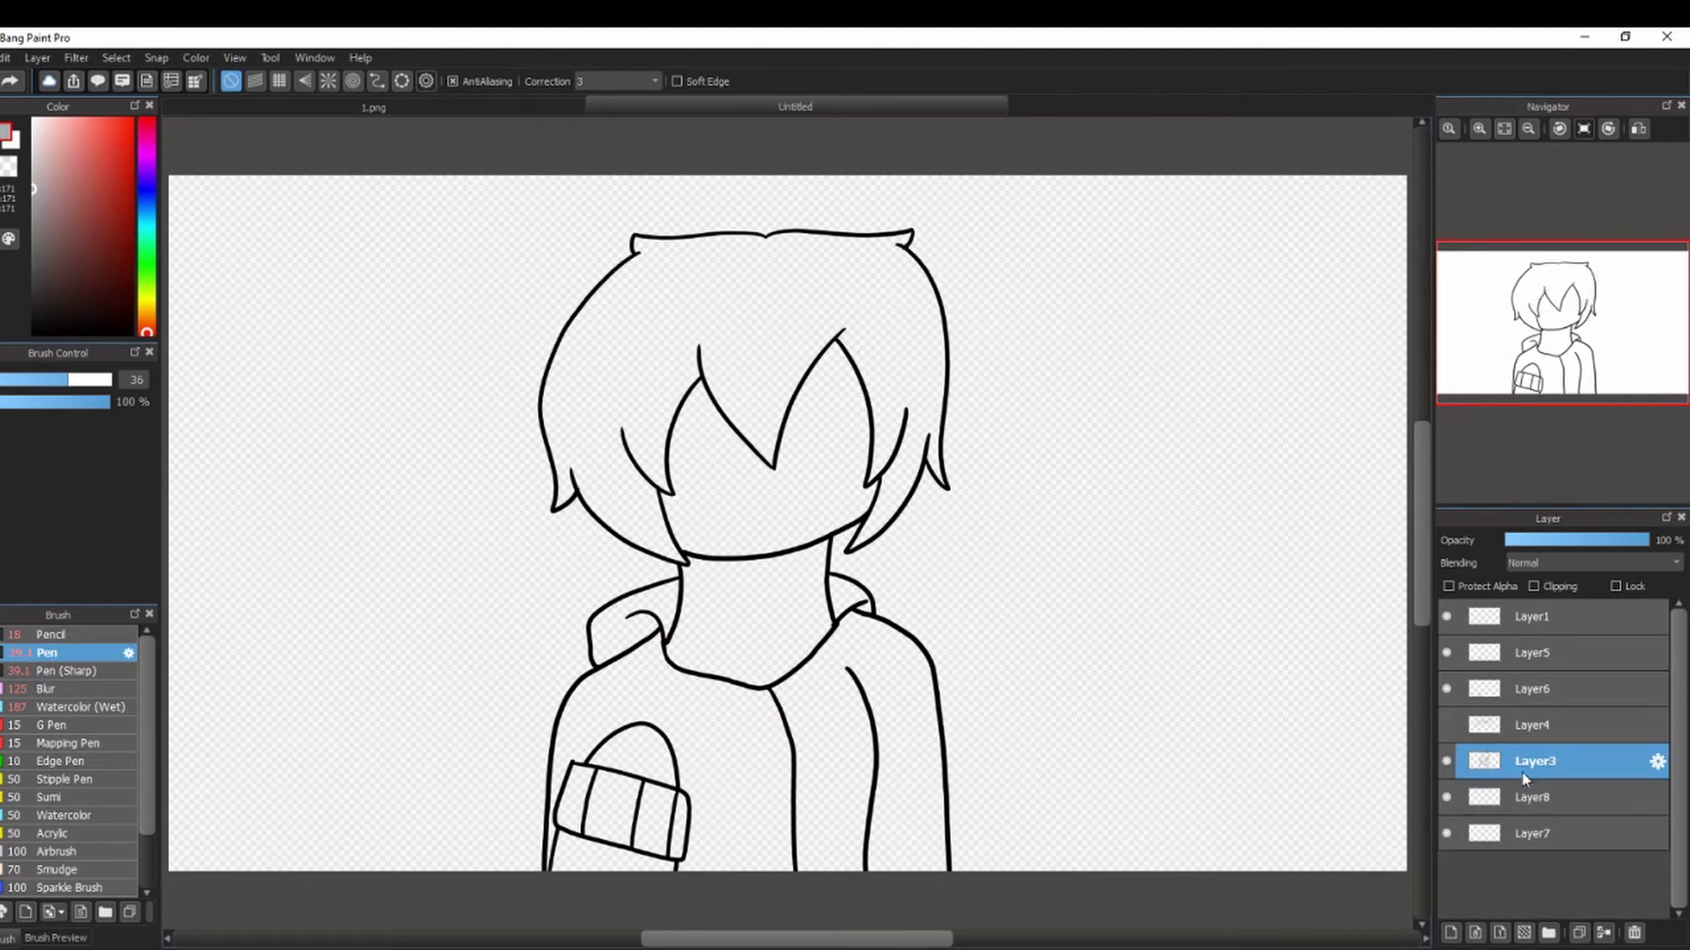
key("ctrl+z")
key("ctrl+z")
key("ctrl+z")
key("ctrl+z")
key("ctrl+z")
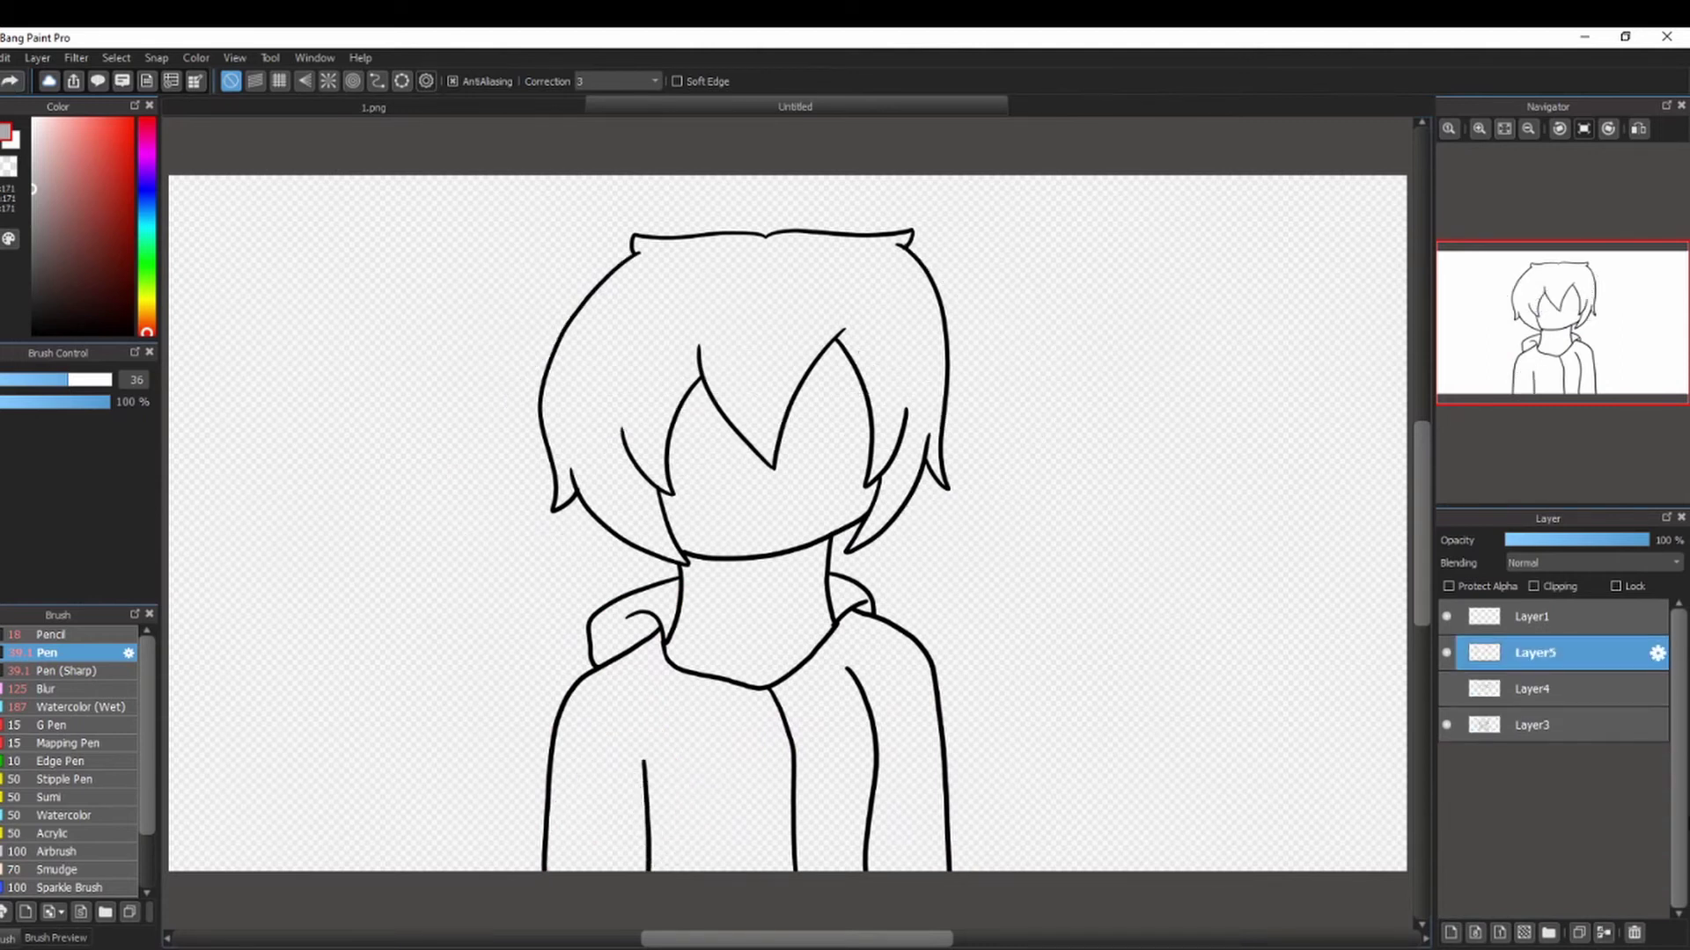
Redo all the undone edits up to the fully painted grey hair, white eyes, red hoodie and blue backdrop.
left_click(12, 82)
left_click(12, 82)
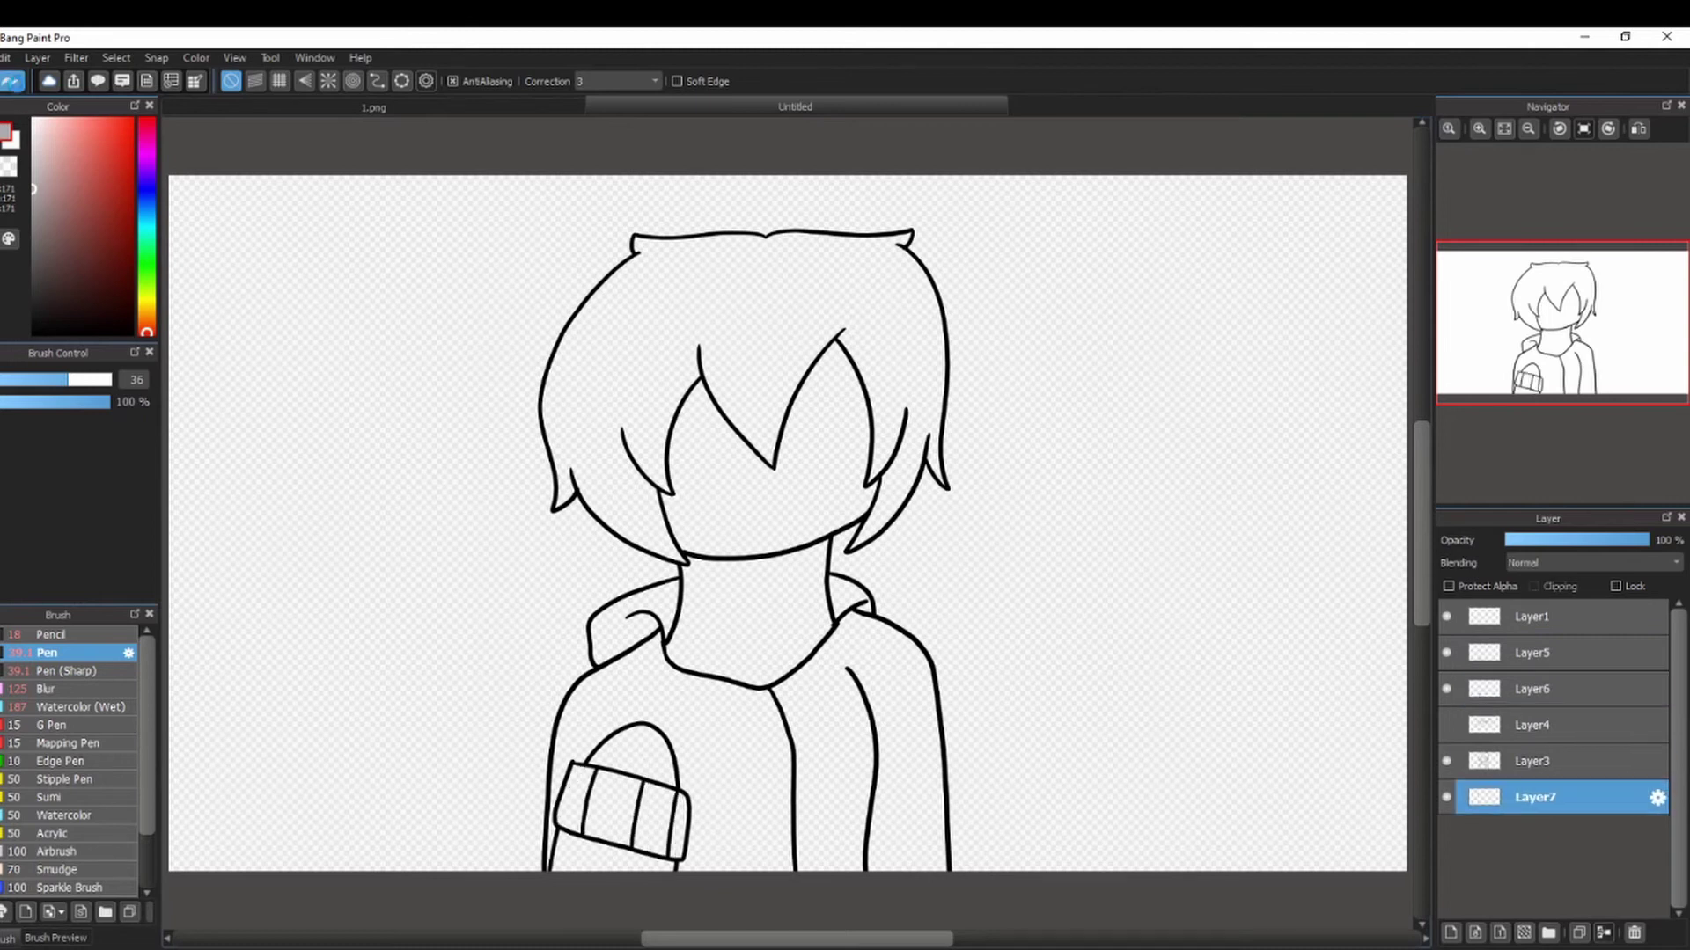
left_click(12, 81)
left_click(12, 82)
left_click(12, 82)
left_click(13, 82)
left_click(12, 82)
left_click(12, 82)
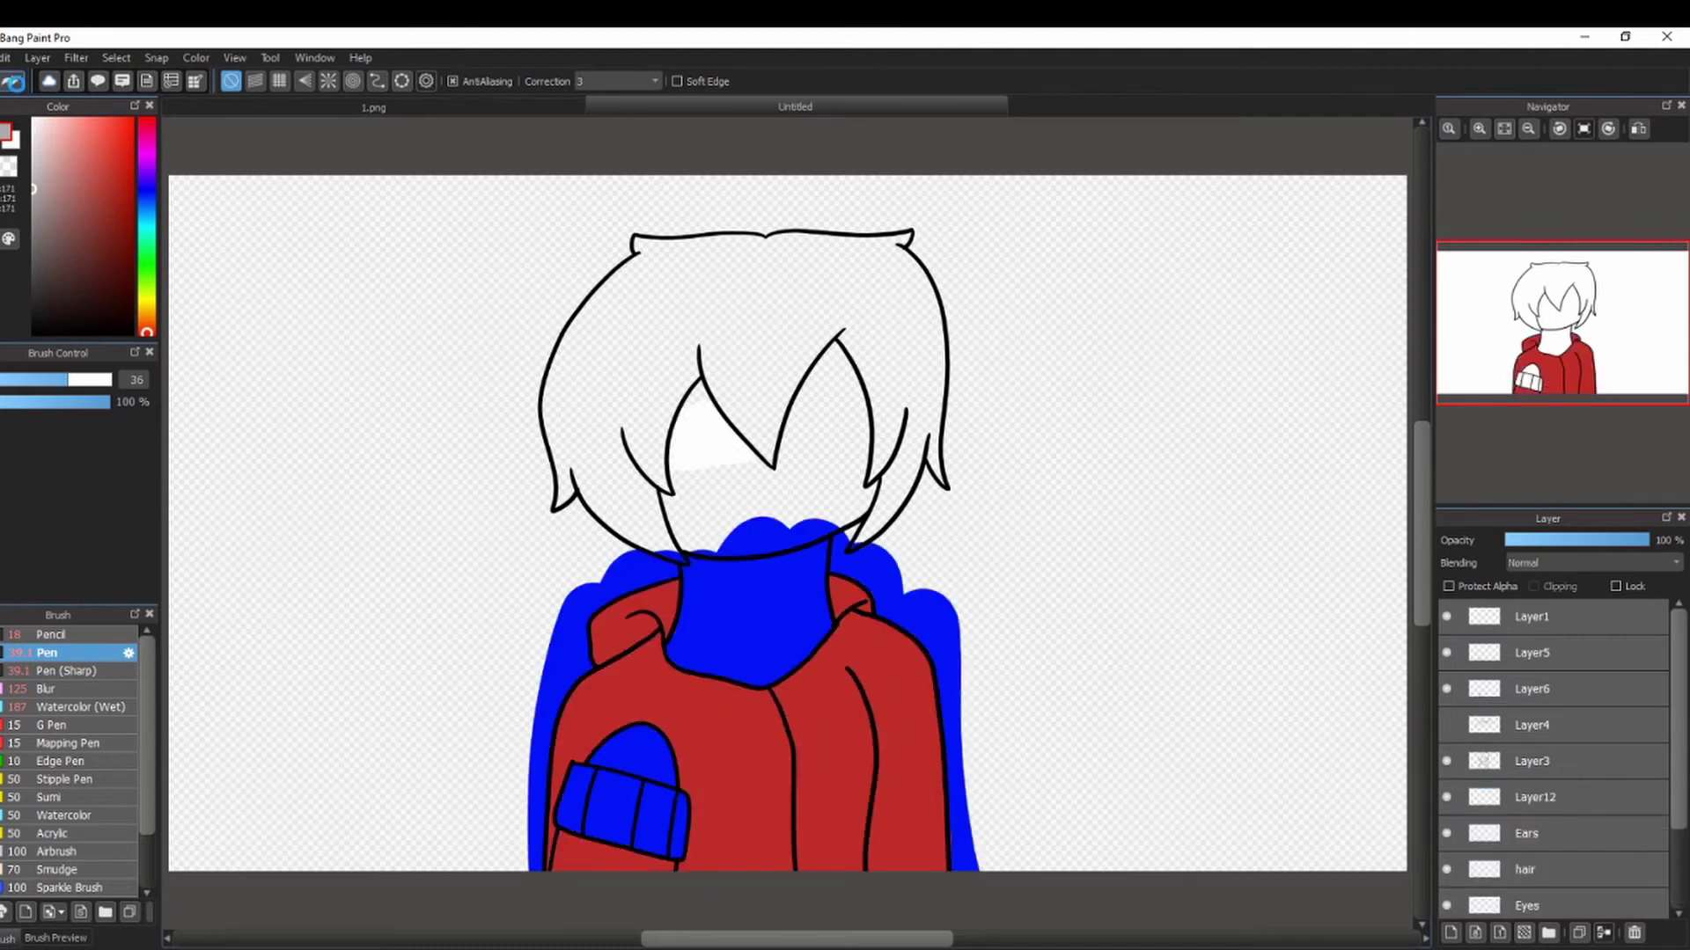
left_click(13, 81)
left_click(12, 82)
left_click(13, 82)
left_click(12, 81)
left_click(13, 82)
left_click(12, 81)
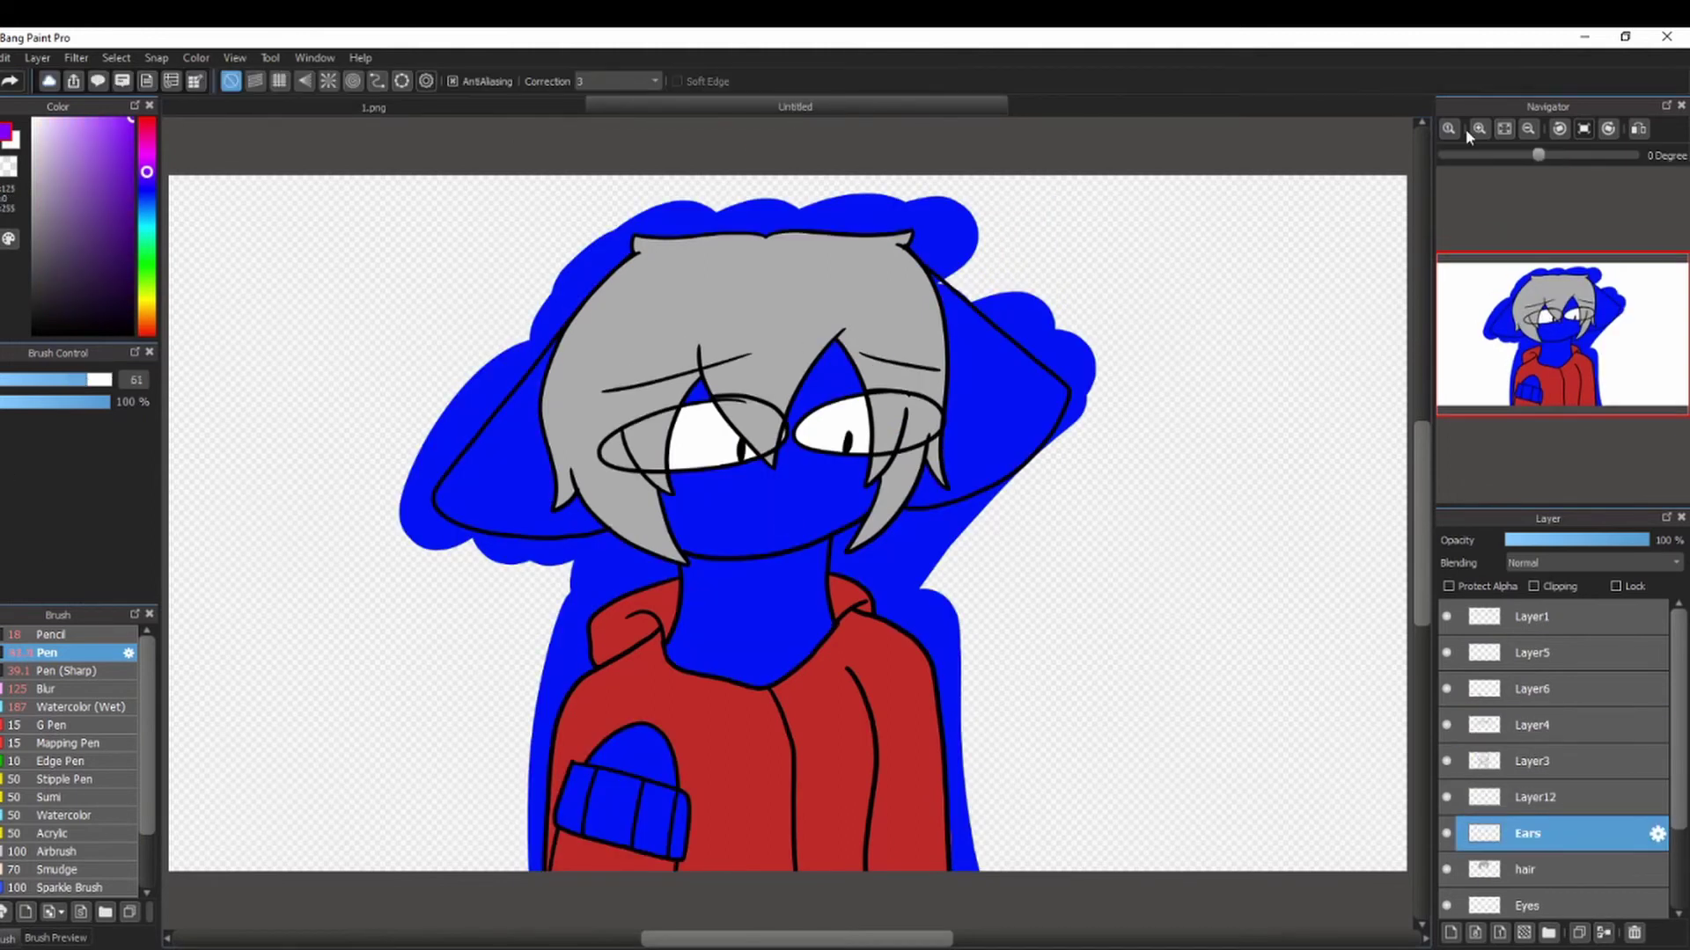
Paint the left ear purple on the Ears layer, undoing the first strokes and repainting it.
left_click(1479, 128)
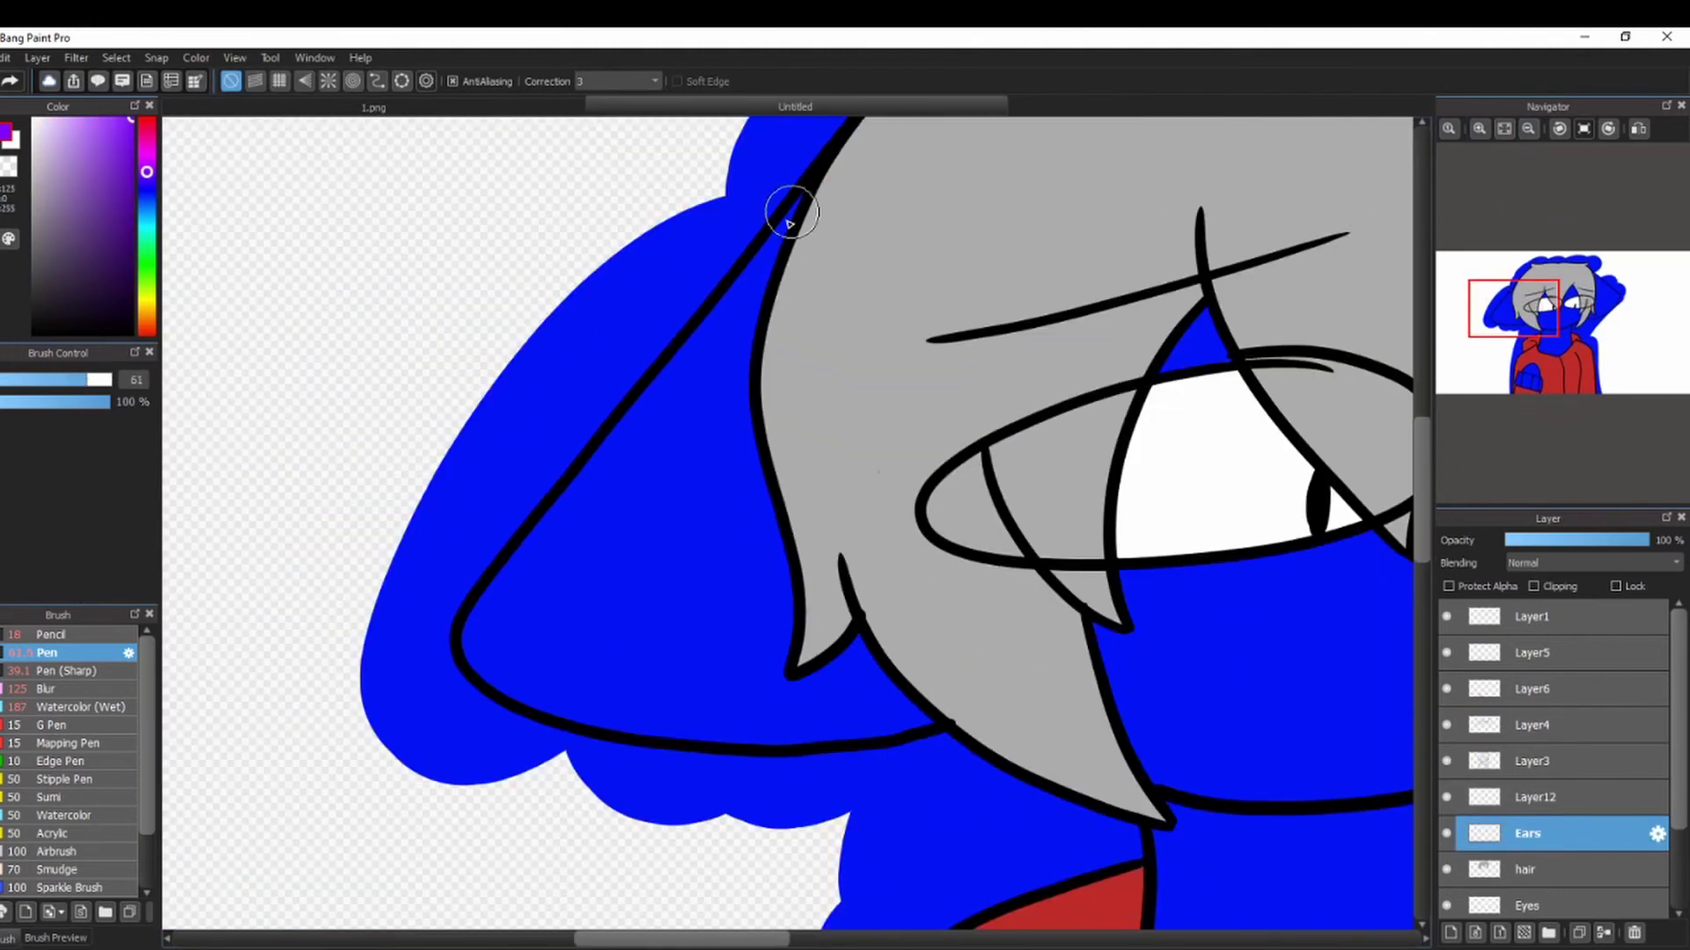
mouse_move(780, 140)
left_mouse_down()
mouse_move(736, 339)
mouse_move(792, 622)
left_mouse_up()
key("ctrl+z")
key("ctrl+z")
mouse_move(836, 158)
left_mouse_down()
mouse_move(766, 249)
mouse_move(951, 716)
mouse_move(631, 579)
mouse_move(564, 608)
left_mouse_up()
Fill the right ear purple and erase the overflow outside its outline with the eraser at size 36.
left_click_drag(1553, 301, 1577, 297)
mouse_move(992, 156)
left_mouse_down()
mouse_move(1020, 617)
mouse_move(1309, 547)
mouse_move(1158, 426)
mouse_move(1056, 405)
left_mouse_up()
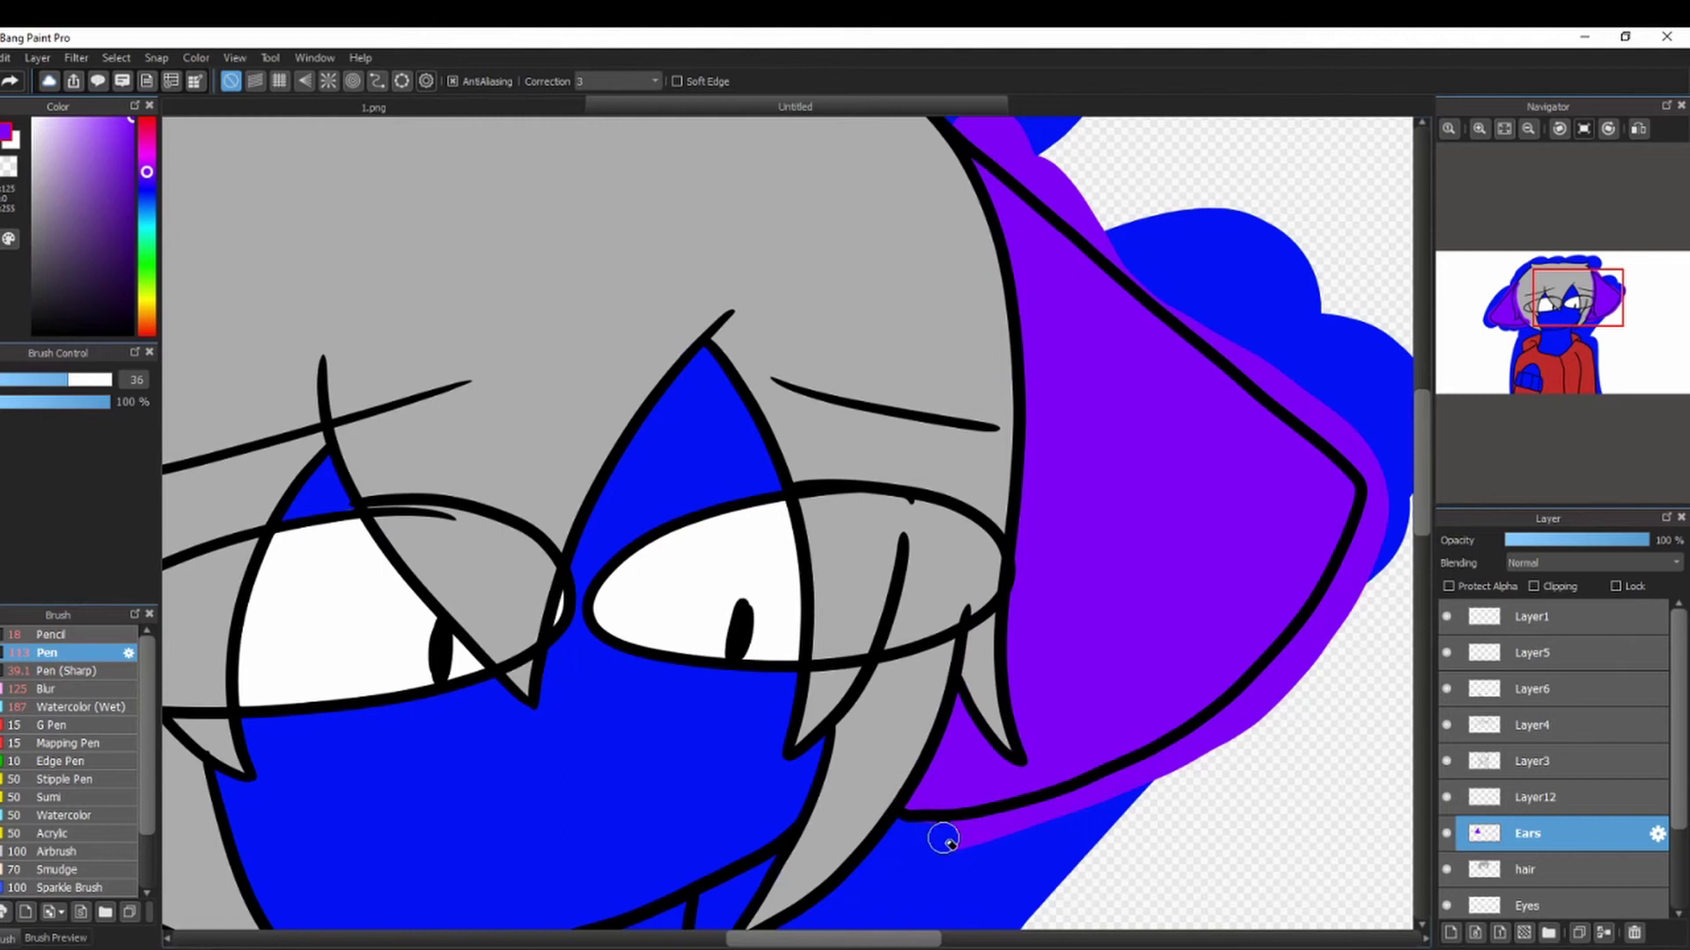
left_click_drag(1089, 801, 1179, 763)
left_click_drag(1583, 297, 1604, 293)
left_click_drag(595, 168, 642, 161)
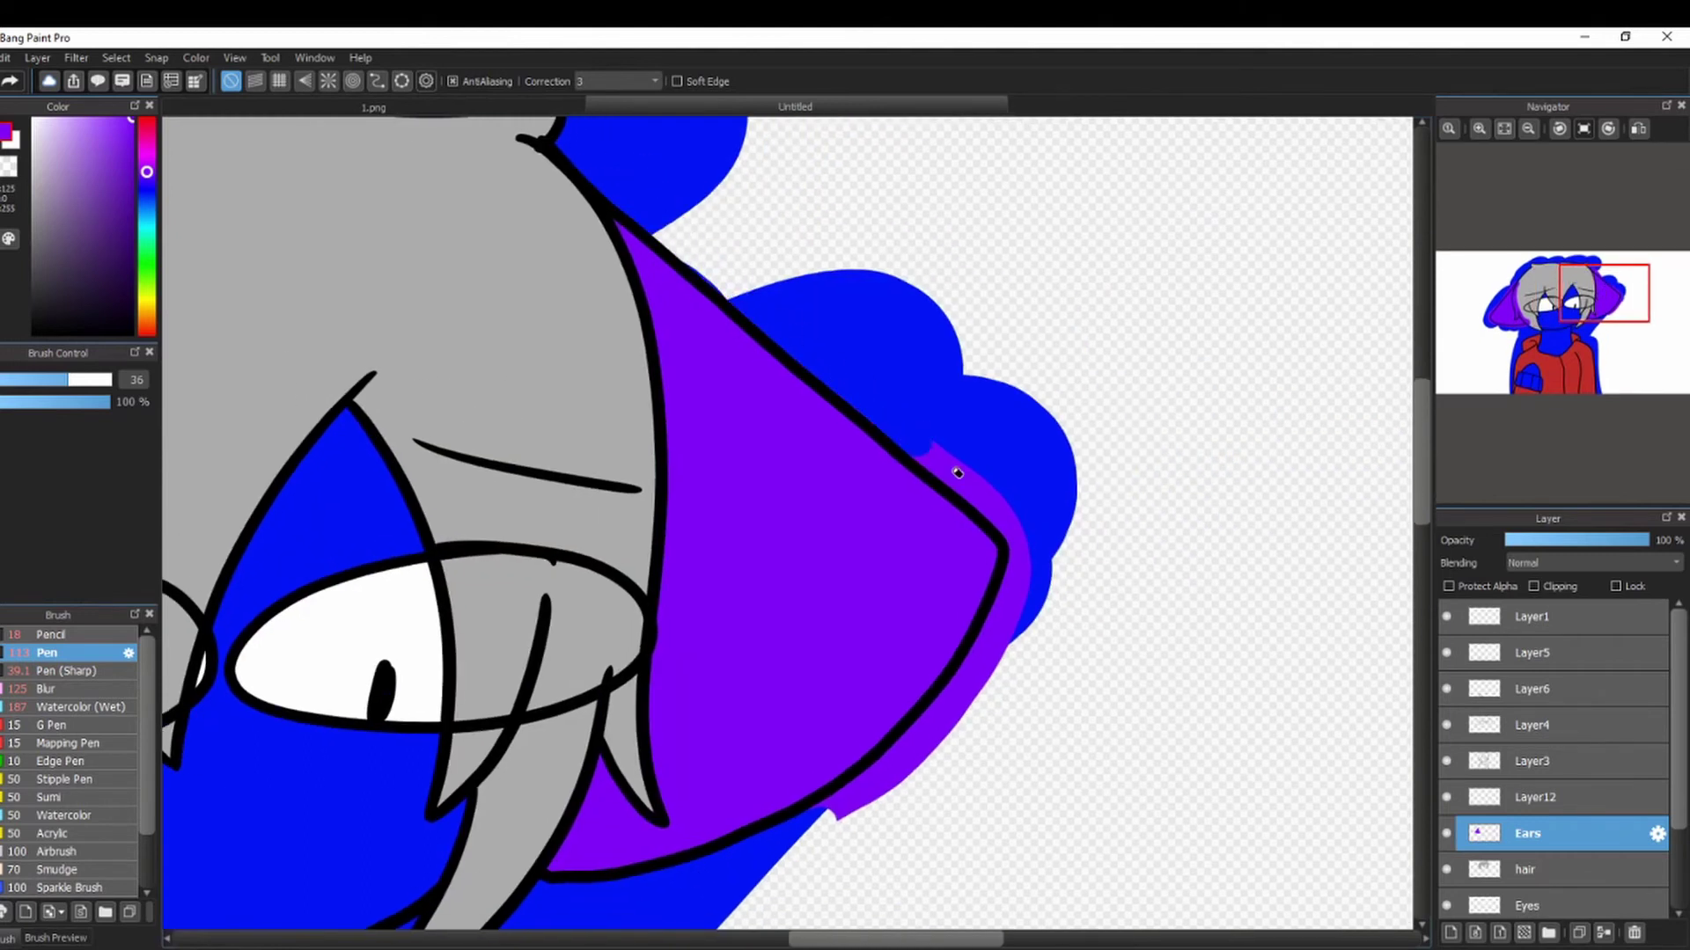
left_click_drag(912, 752, 815, 829)
Erase the purple overflow around the left ear and over the hair, and touch up the ear's lower edge.
left_click_drag(1583, 297, 1528, 301)
mouse_move(621, 254)
left_mouse_down()
mouse_move(588, 393)
mouse_move(610, 704)
left_mouse_up()
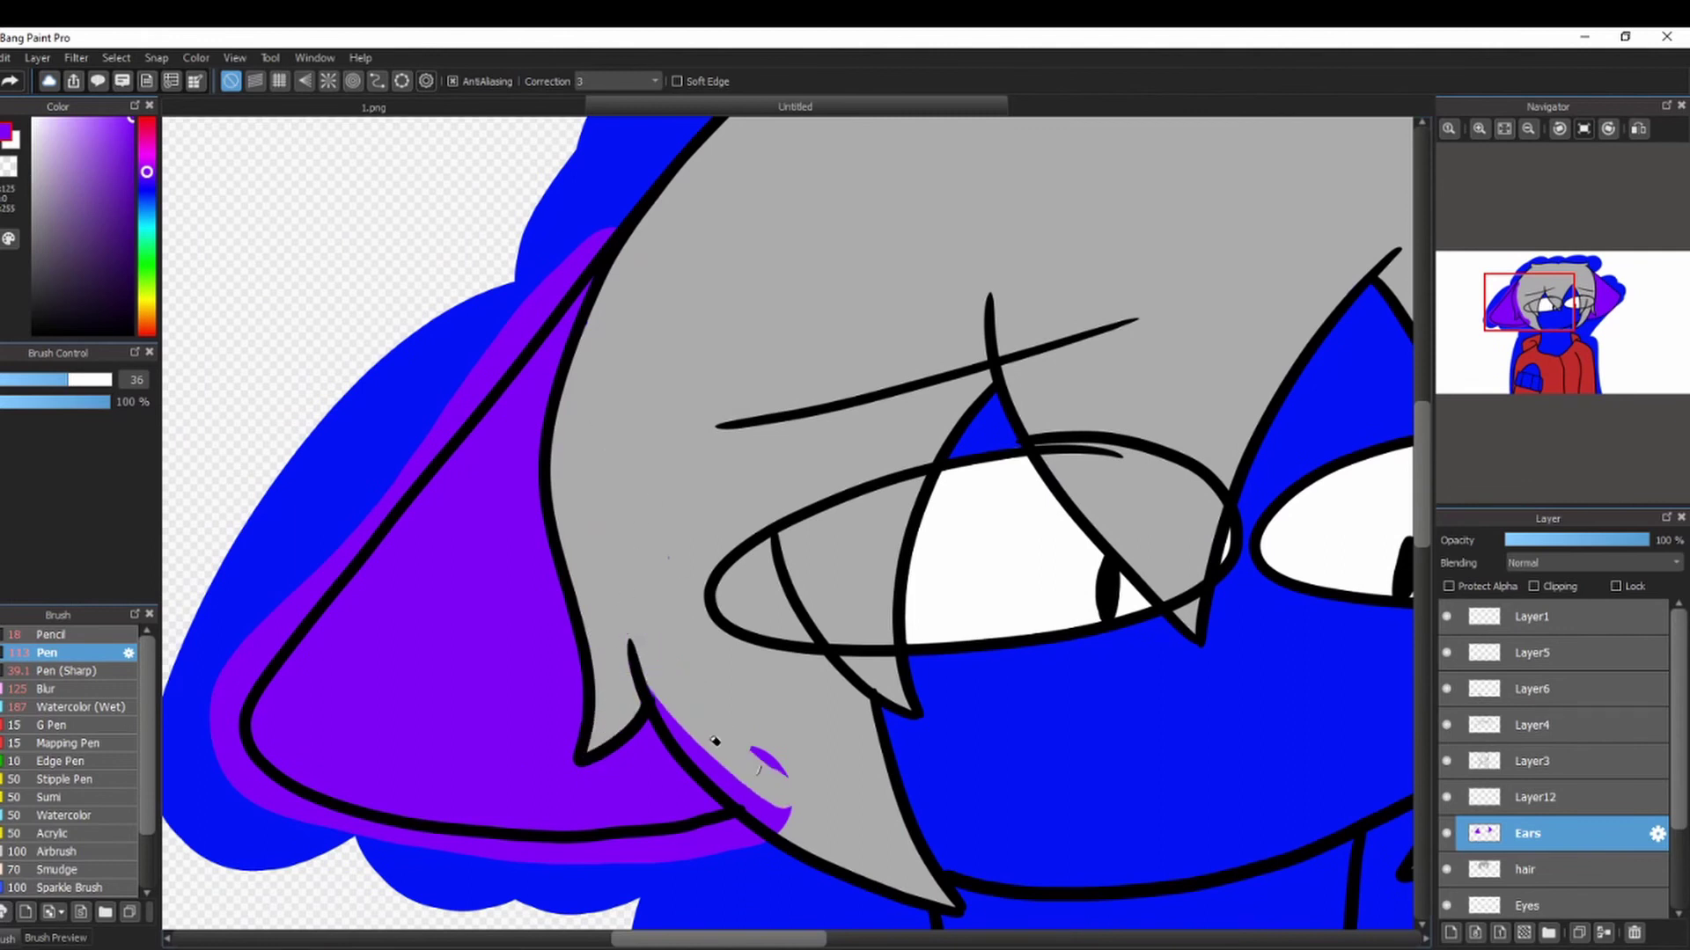
key("b")
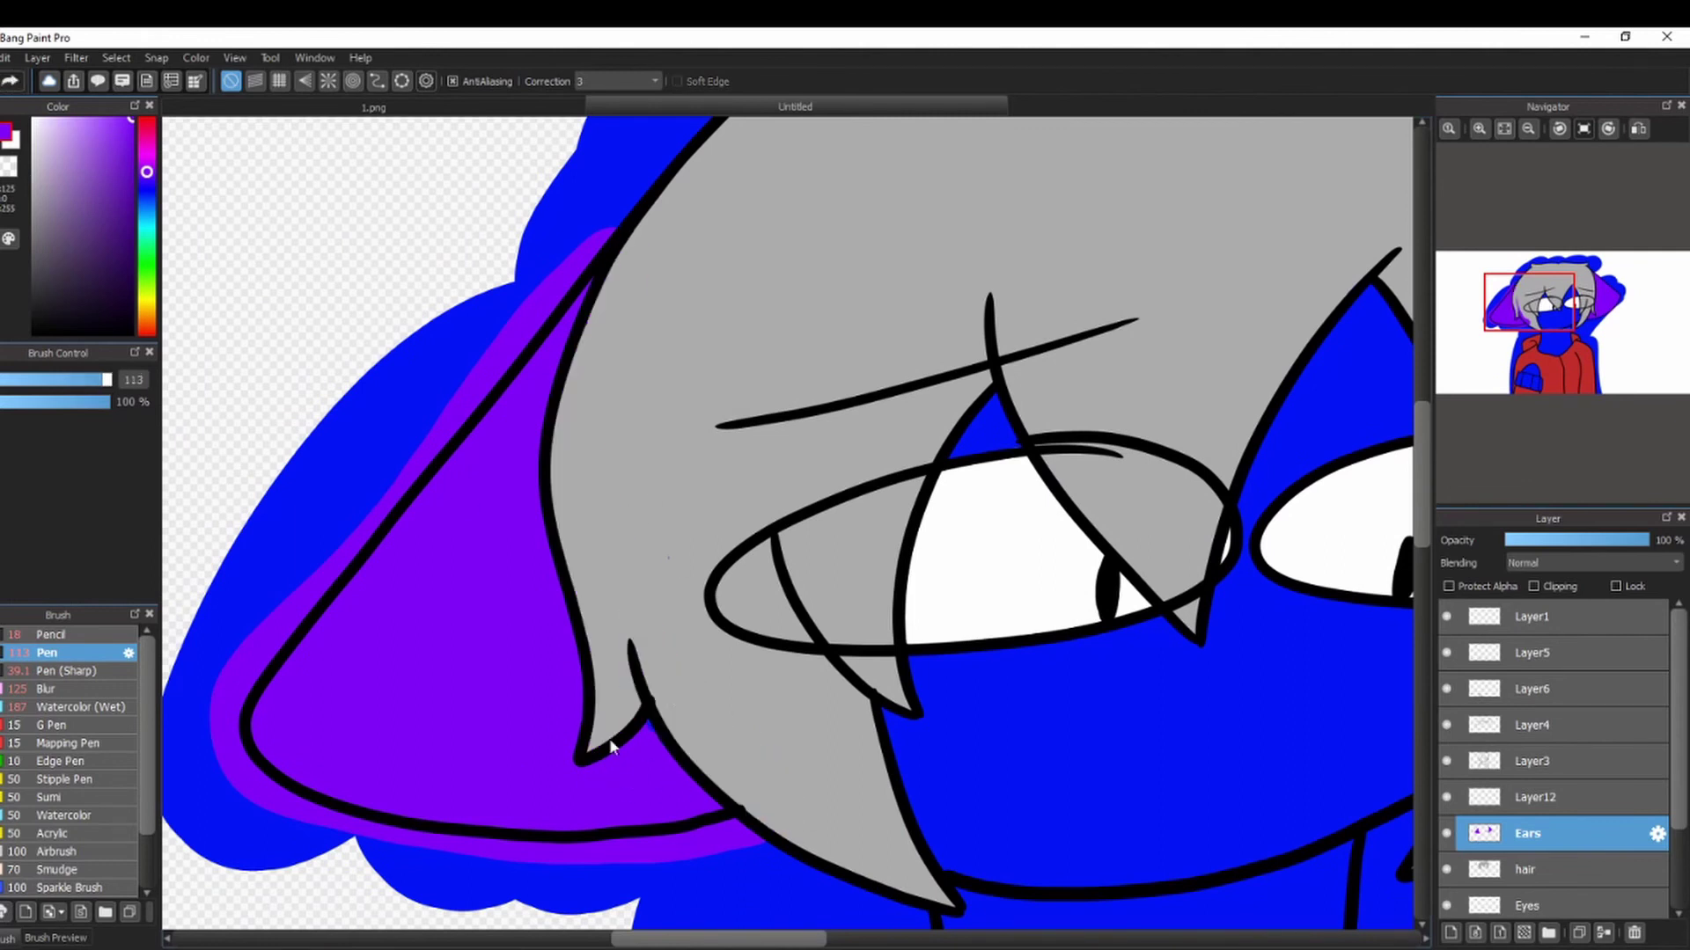
left_click_drag(586, 273, 612, 228)
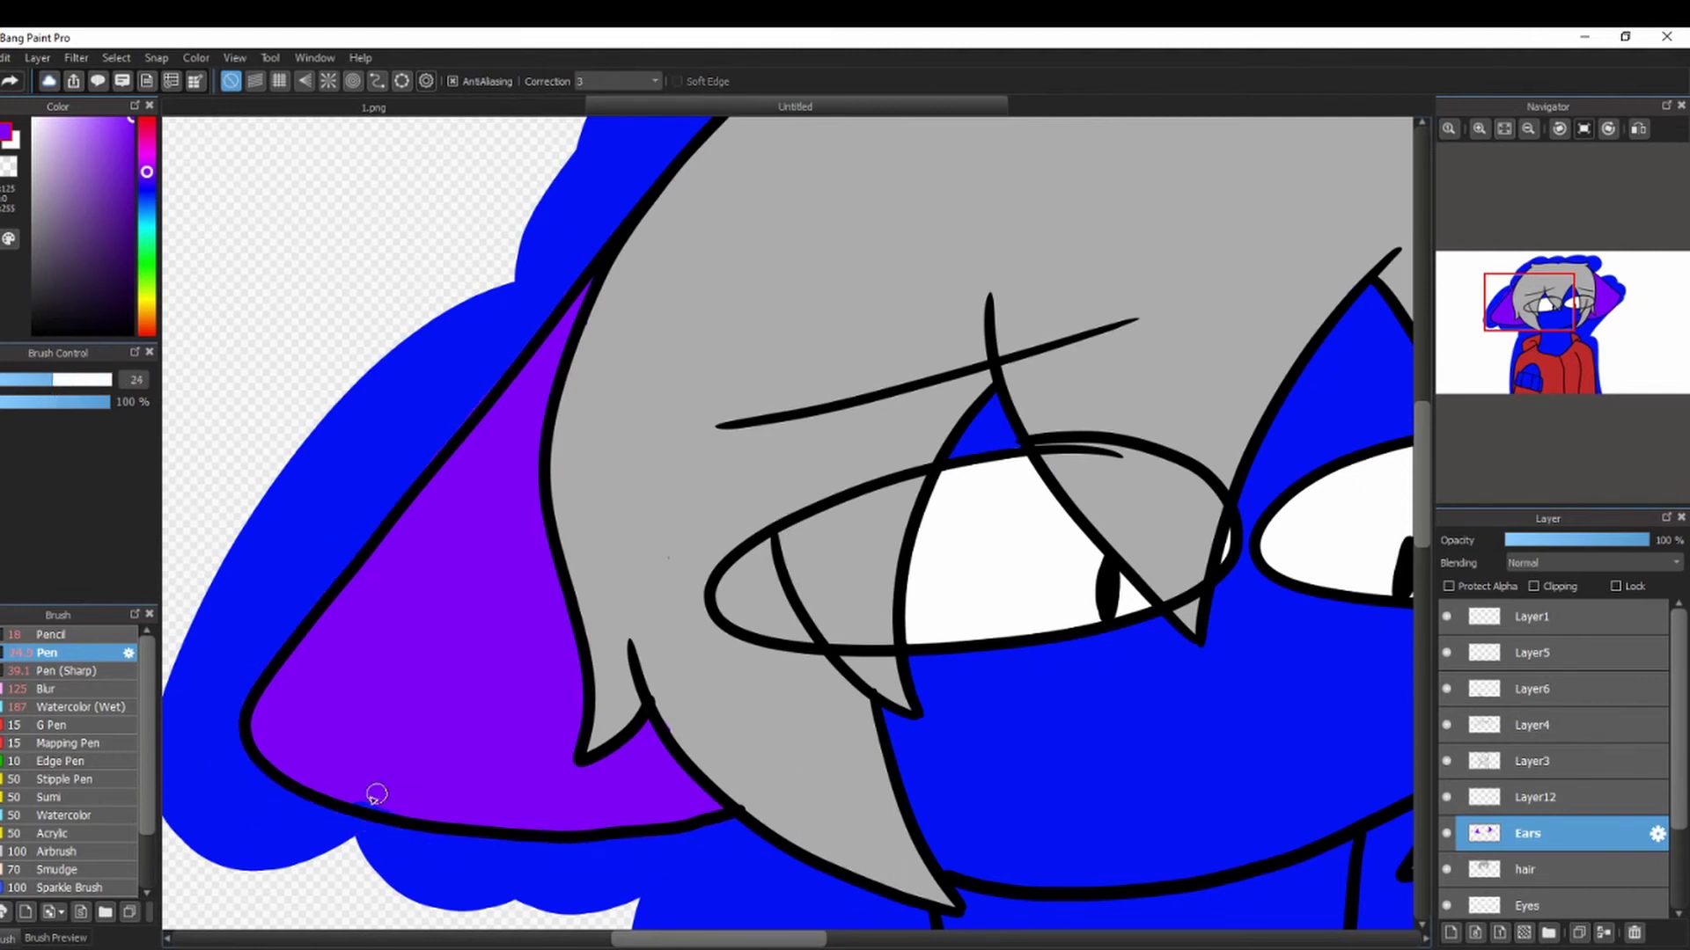
left_click_drag(660, 704, 444, 562)
Paint the finger band a darker shade of the hoodie's red on a new layer below Clothjes with the Pen at size 55.
left_click(396, 413, "alt")
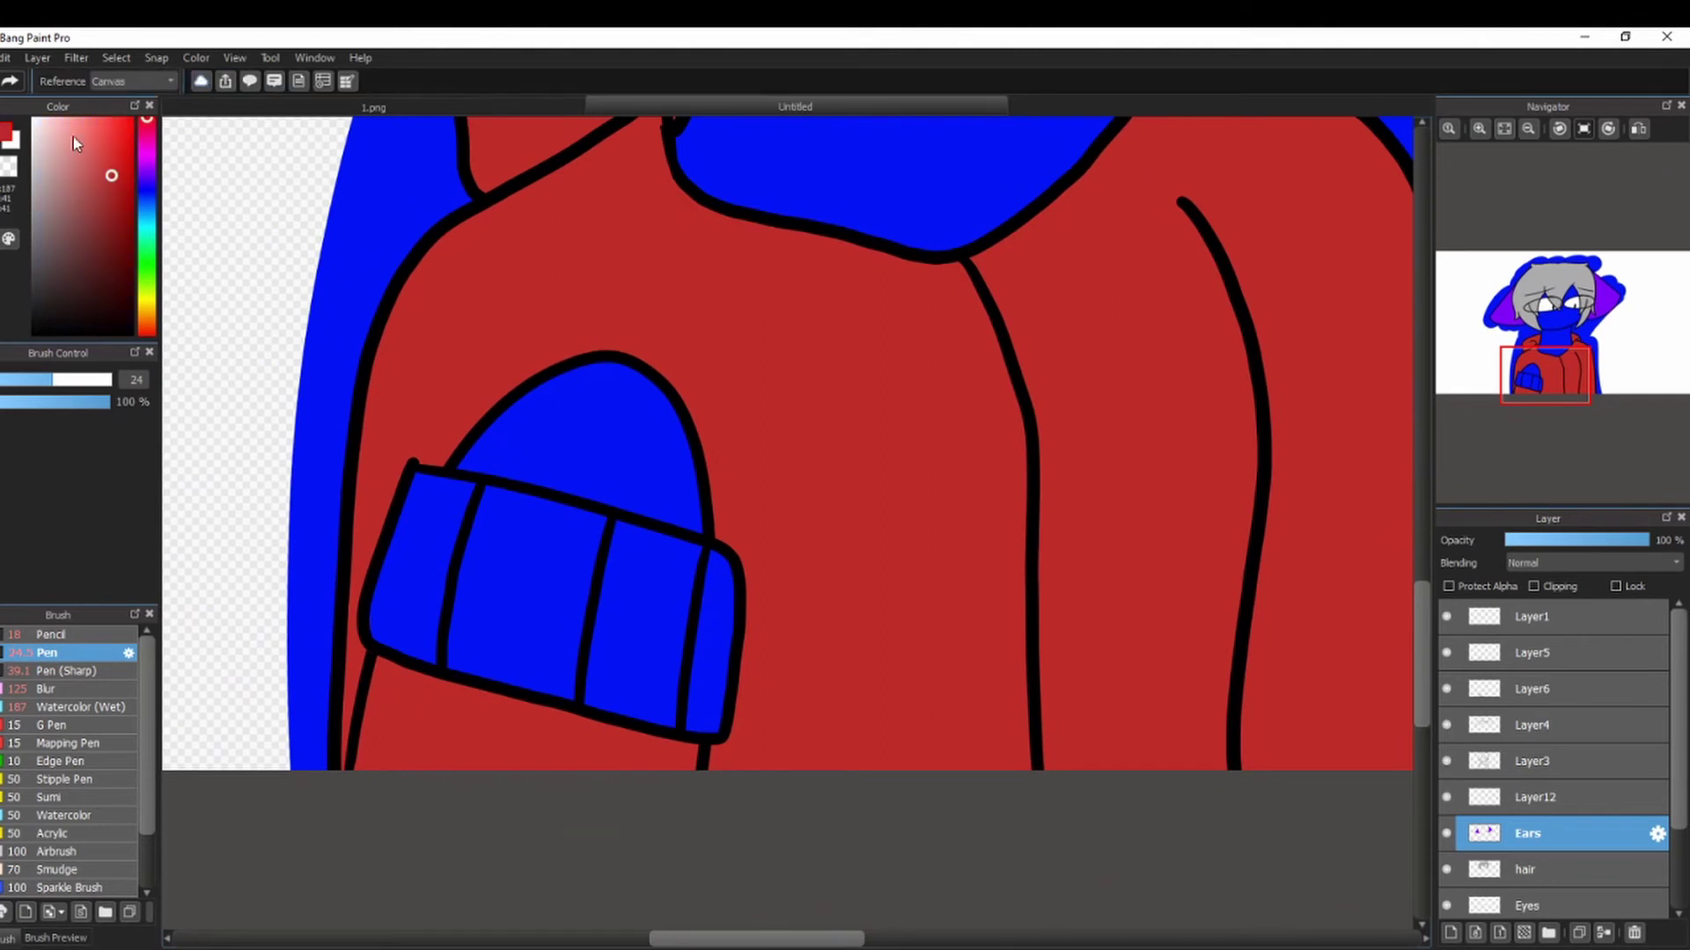
left_click(114, 198)
left_click_drag(1676, 813, 1677, 876)
left_click(1558, 851)
left_click_drag(51, 379, 87, 376)
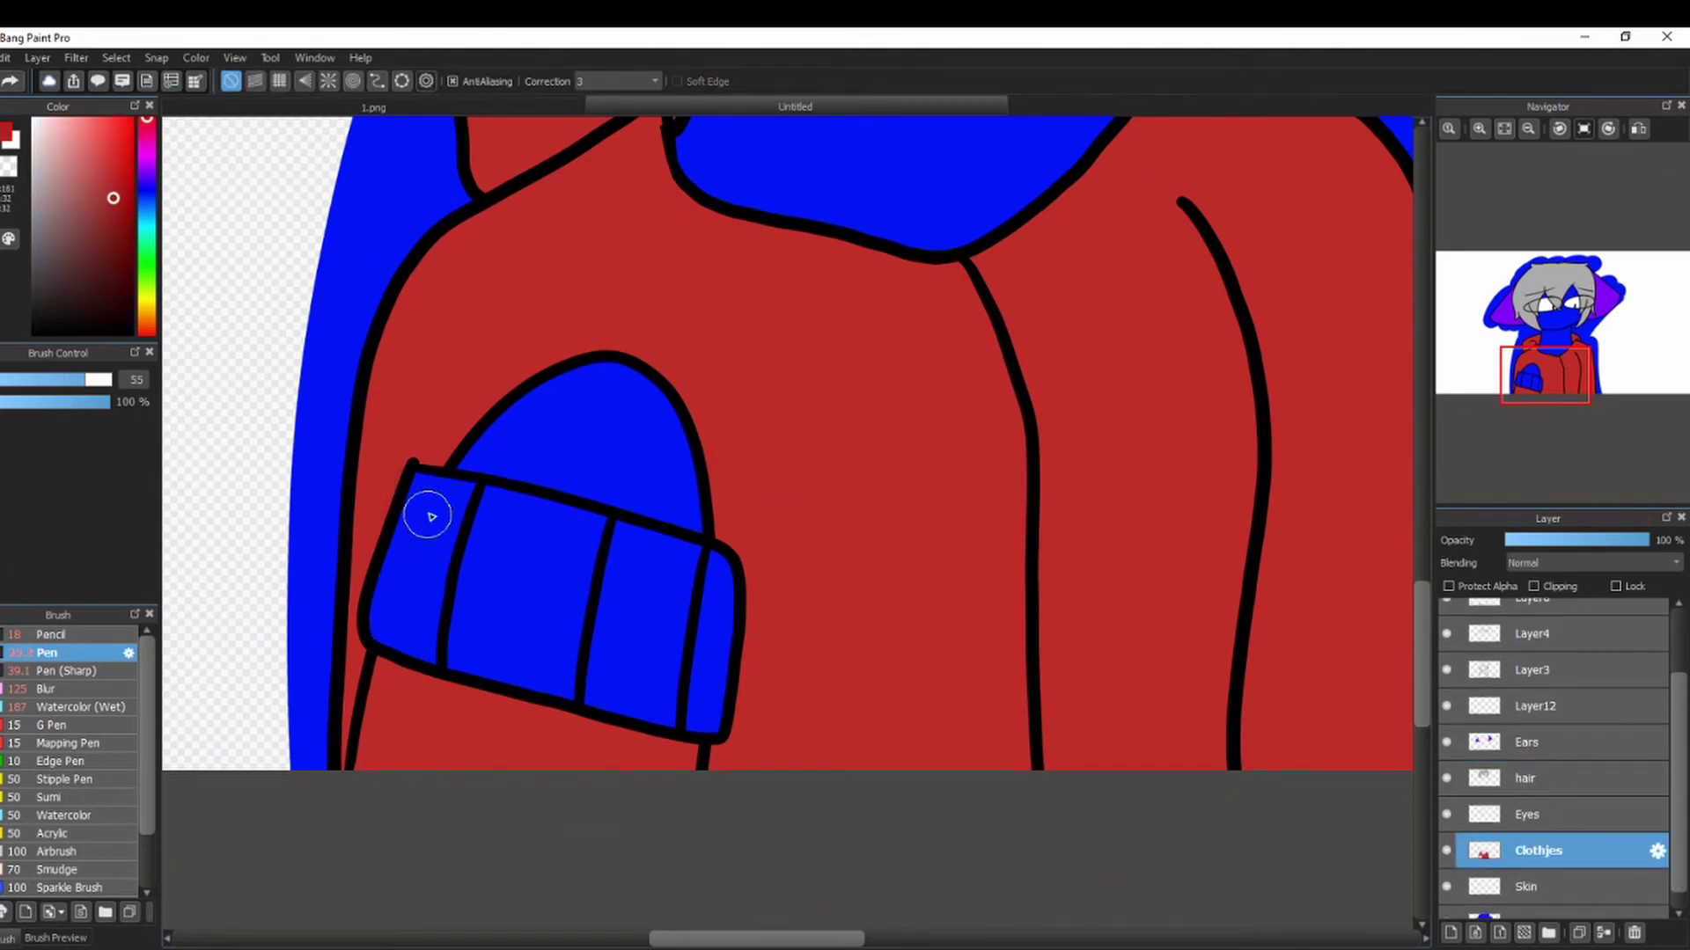
key("ctrl+shift+n")
left_click_drag(690, 572, 656, 720)
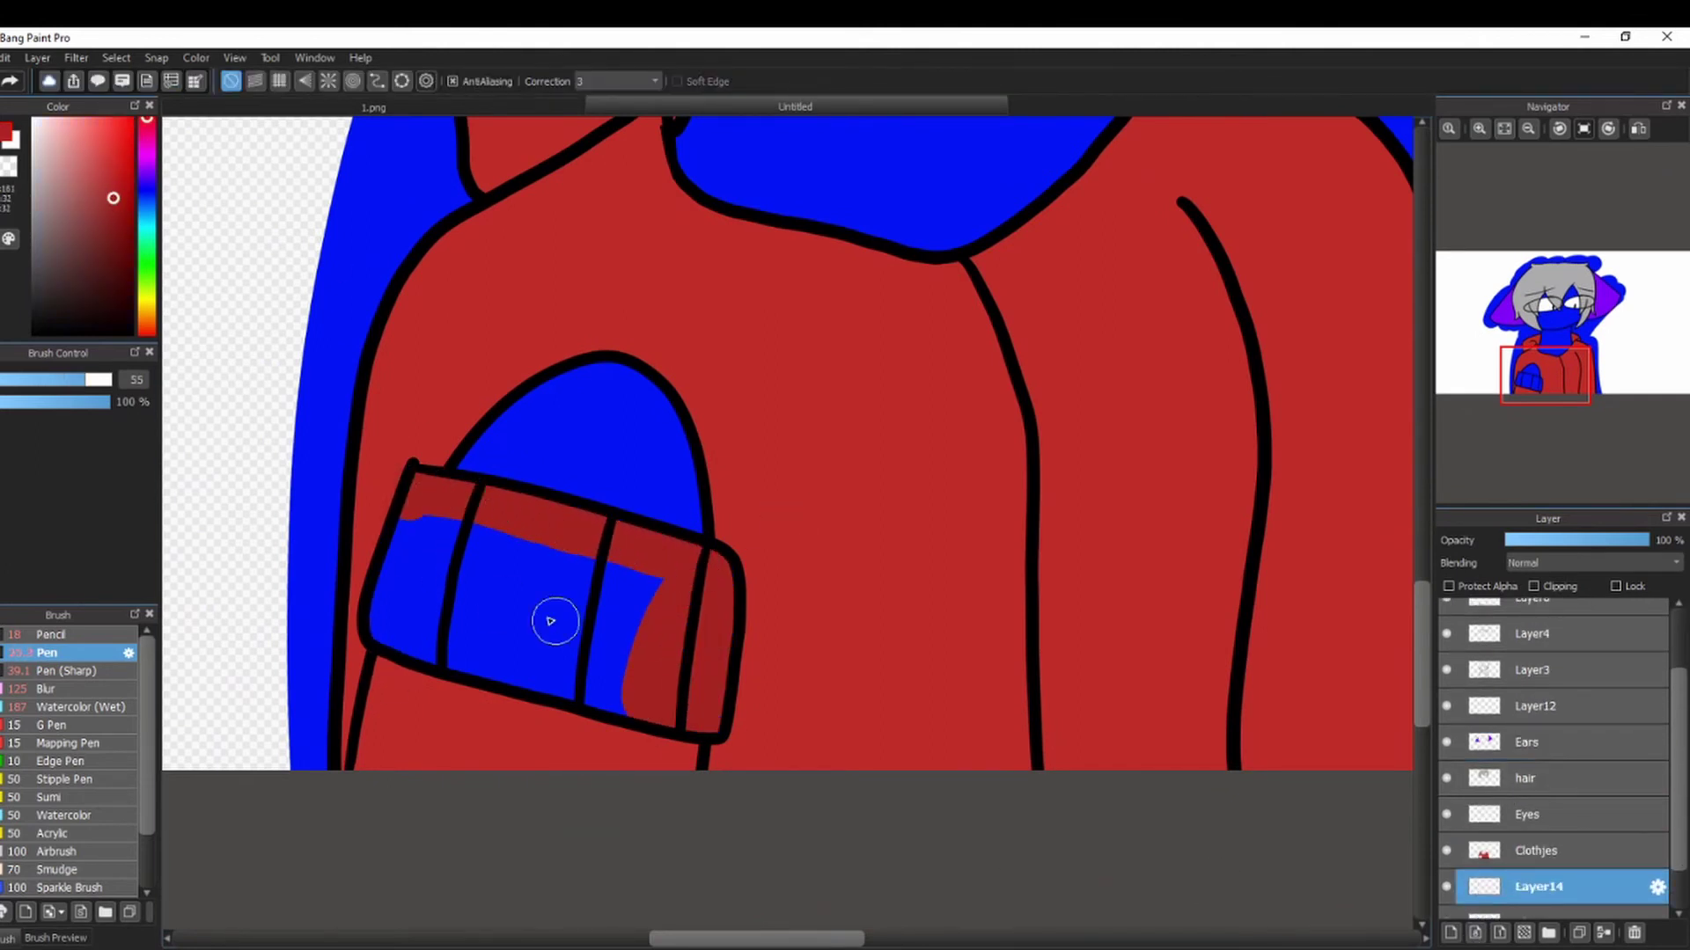
mouse_move(551, 622)
left_mouse_down()
mouse_move(493, 607)
mouse_move(638, 709)
left_mouse_up()
Paint the finger and neck on the Skin layer with the skin colour sampled from 1.png.
left_click_drag(1677, 811, 1677, 847)
left_click(1554, 865)
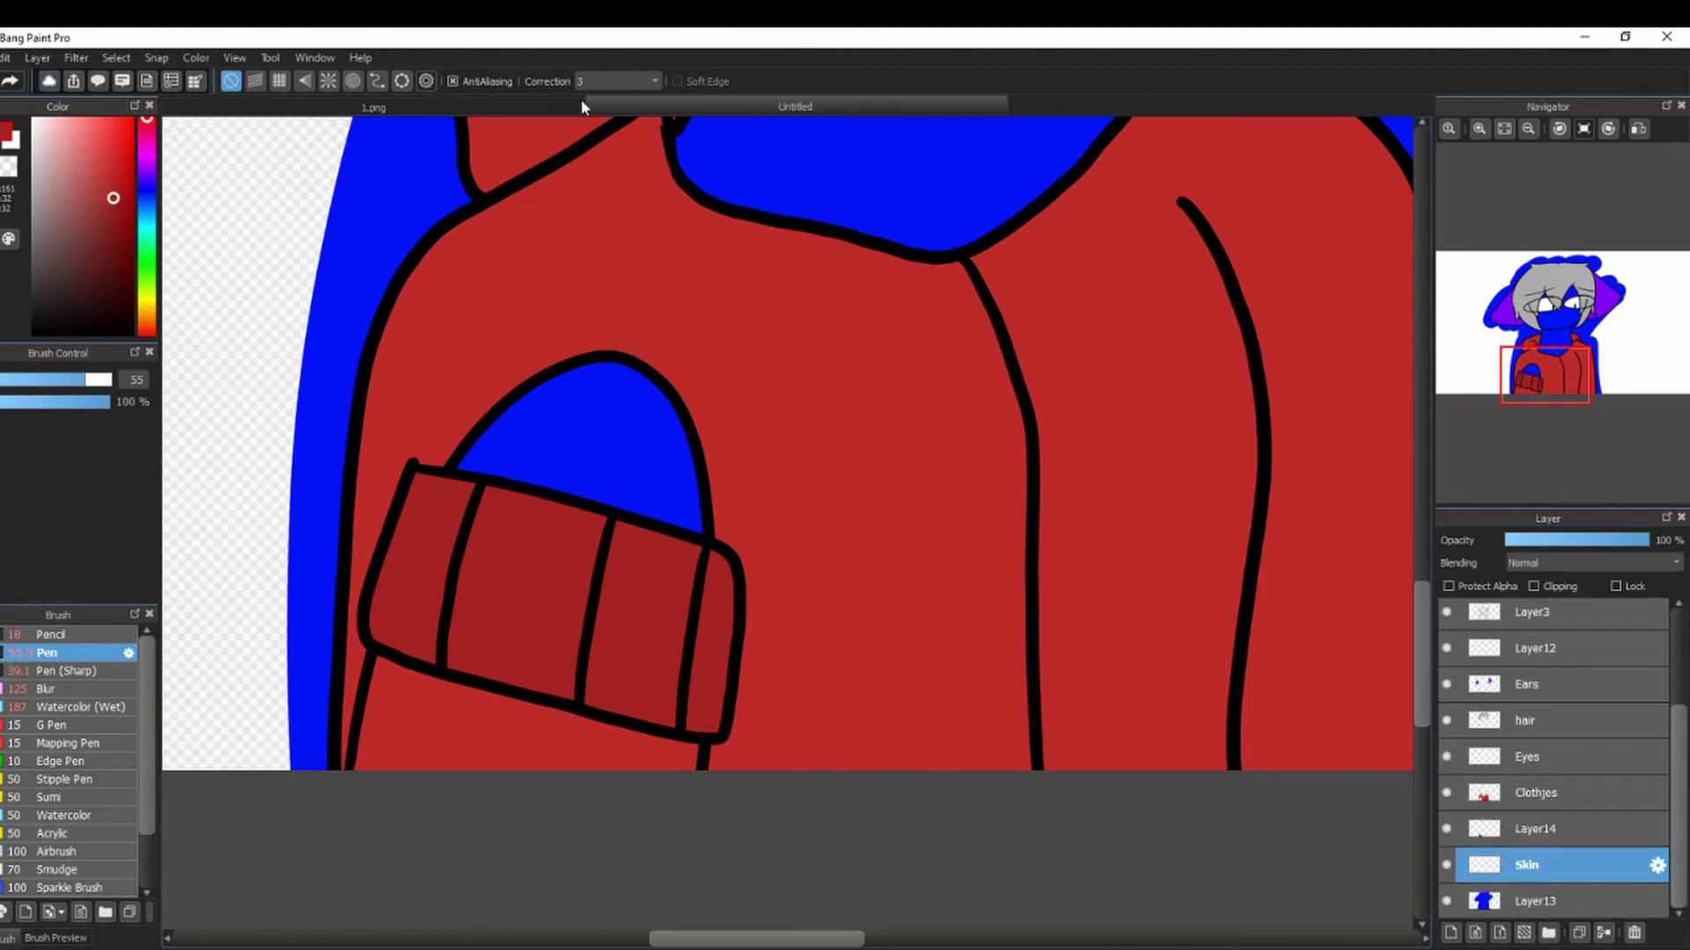
left_click(537, 107)
left_click(754, 504, "alt")
left_click(748, 107)
left_click_drag(528, 449, 704, 435)
left_click_drag(1554, 357, 1556, 341)
mouse_move(676, 367)
left_mouse_down()
mouse_move(675, 640)
mouse_move(912, 556)
mouse_move(843, 536)
left_mouse_up()
Paint the face in the same skin colour and erase the overflow outside the outlines.
left_click(1560, 308)
mouse_move(946, 299)
left_mouse_down()
mouse_move(678, 713)
mouse_move(962, 596)
mouse_move(931, 611)
left_mouse_up()
key("e")
key("ctrl+z")
key("b")
key("e")
left_click_drag(957, 841, 963, 802)
left_click_drag(1547, 327, 1552, 342)
Delete the blue base layer at the bottom of the layer stack.
scroll(1595, 766, "down", 2)
left_click(1500, 906)
key("Delete")
Paint the whole background white on a new bottom layer with the Pen at size 1000.
left_click(1503, 132)
key("bracketright")
key("bracketright")
key("bracketright")
key("bracketright")
key("bracketright")
key("bracketright")
key("bracketright")
key("bracketright")
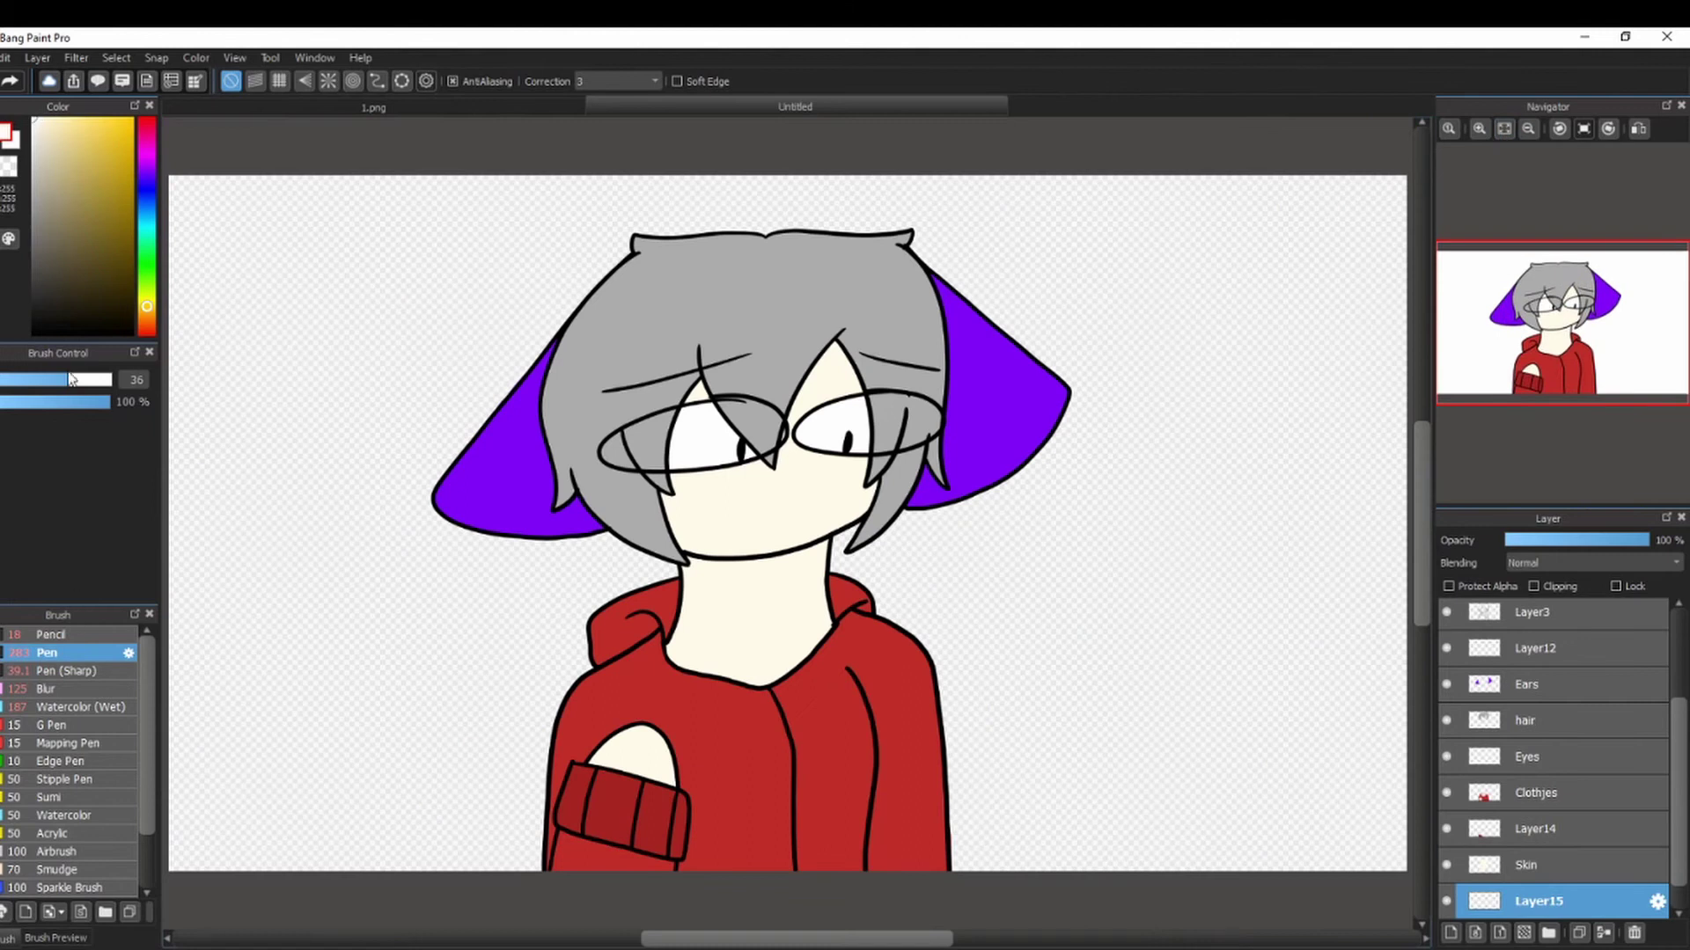
mouse_move(233, 333)
left_mouse_down()
mouse_move(1112, 879)
mouse_move(1362, 531)
mouse_move(536, 230)
left_mouse_up()
Paint the canvas's upper-left half black up to a diagonal edge on a new top layer with the Pen at size 395.
left_click(1575, 613)
scroll(1575, 730, "up", 2)
left_click(1498, 620)
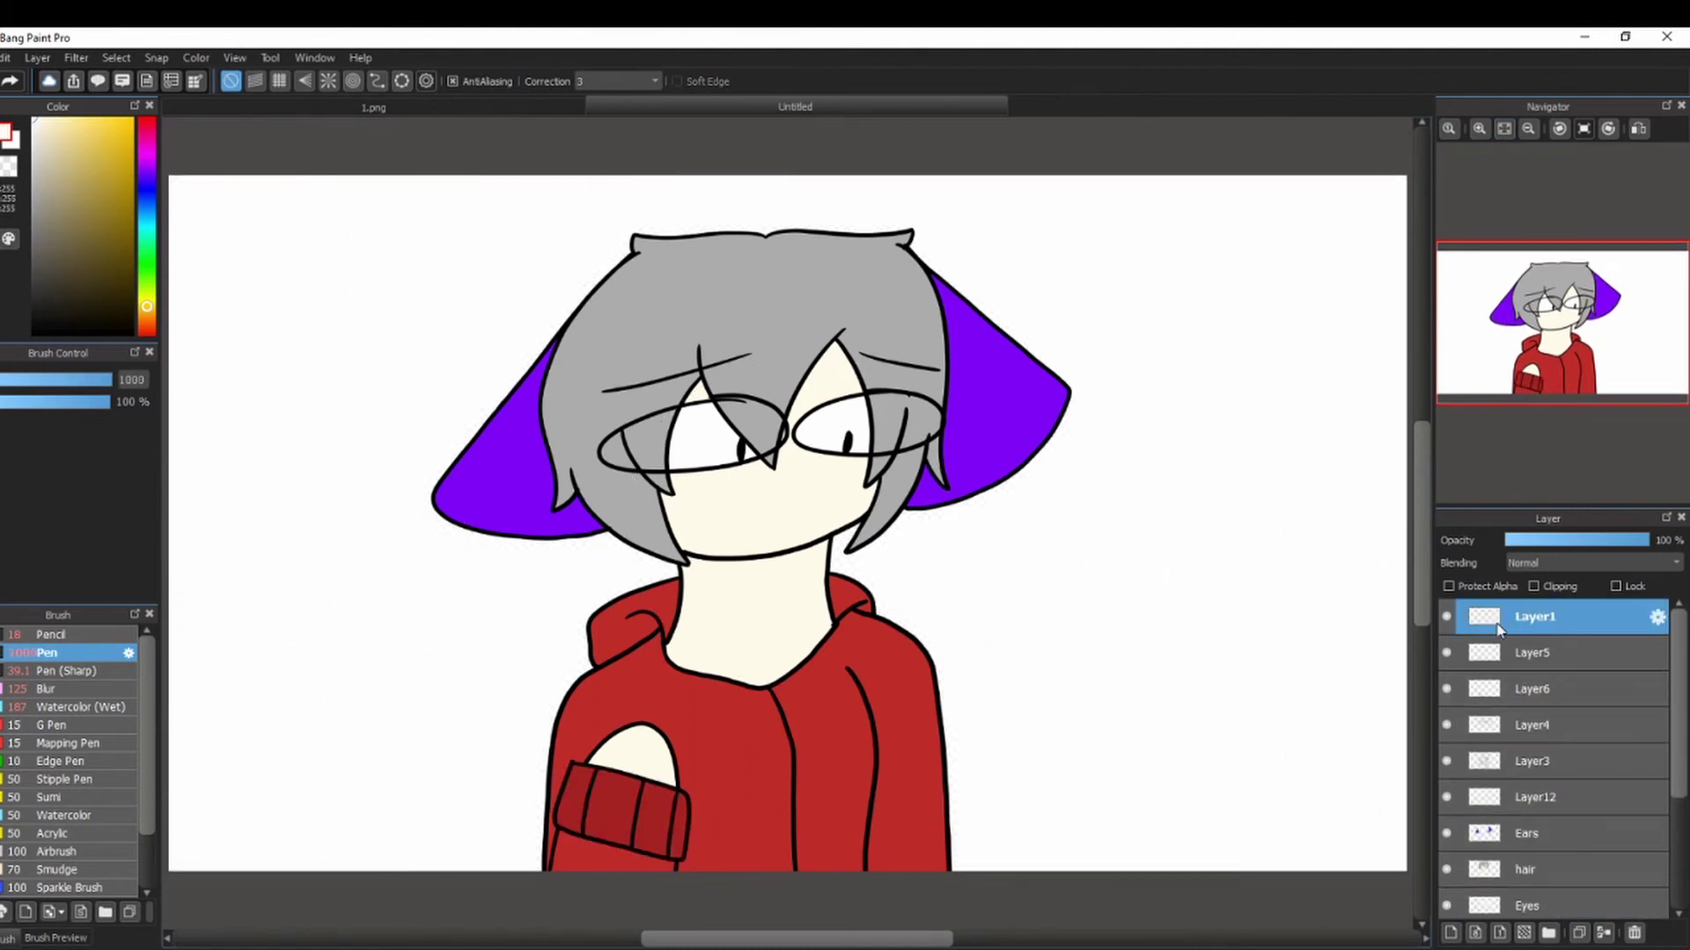
left_click(108, 380)
mouse_move(870, 167)
left_mouse_down()
mouse_move(731, 317)
mouse_move(722, 206)
mouse_move(164, 210)
left_mouse_up()
Soften the black area's diagonal edge with the Blur brush at size 326 and set the layer's opacity to 20%.
left_click(61, 689)
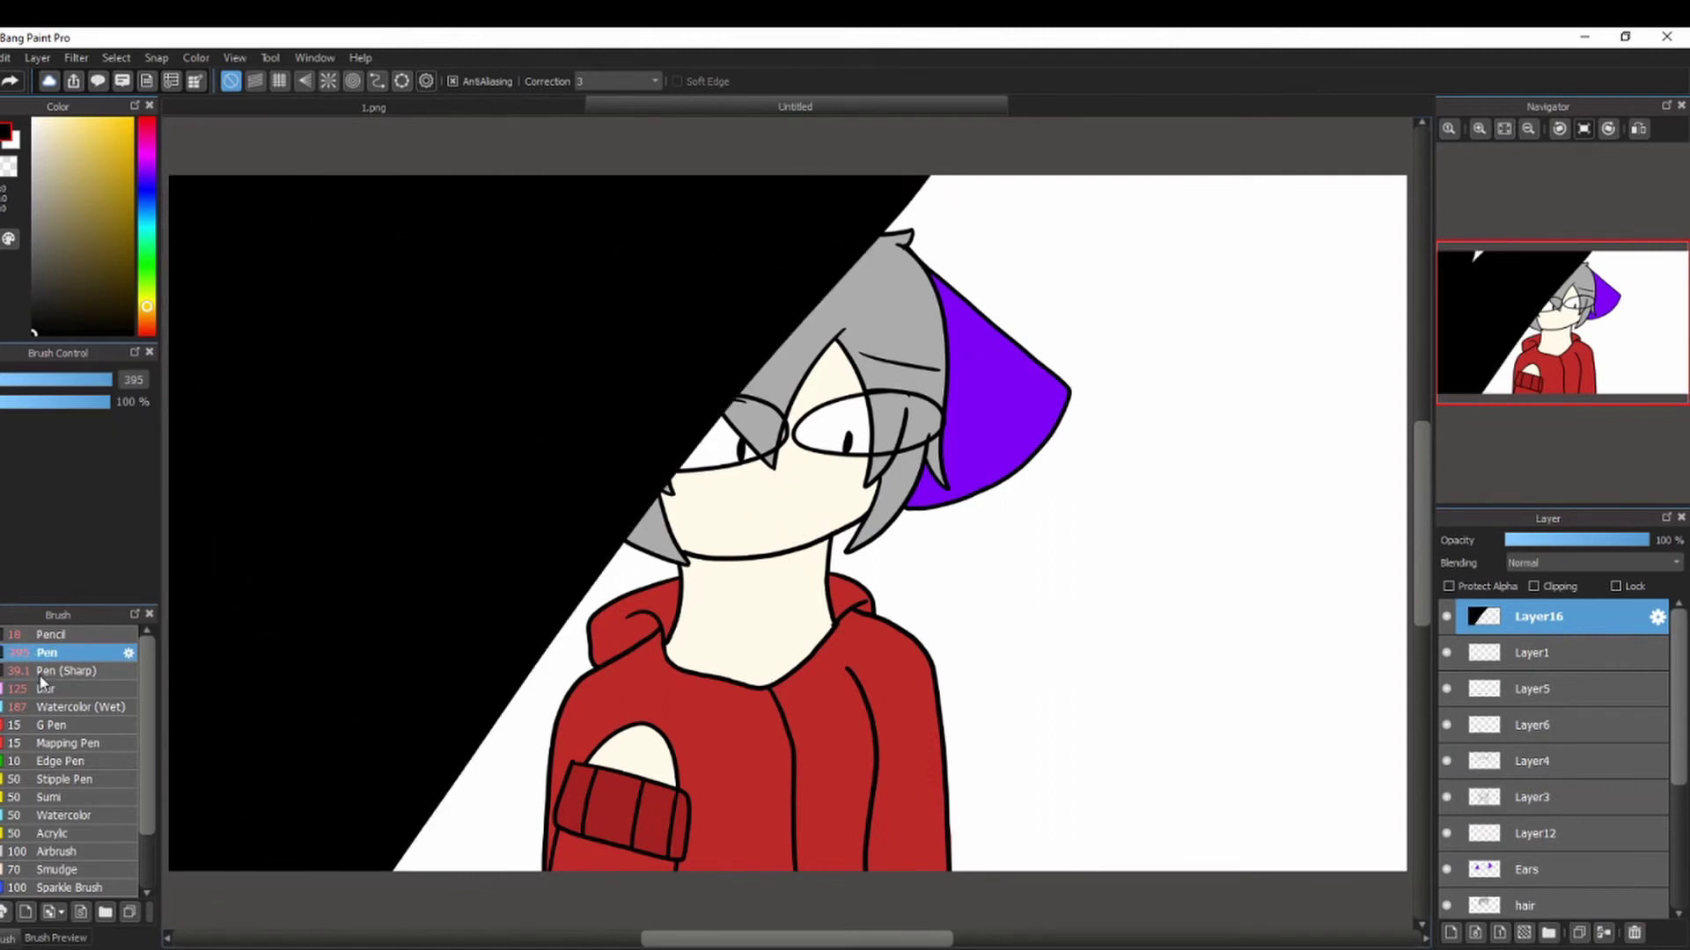
mouse_move(937, 176)
left_mouse_down()
mouse_move(427, 757)
mouse_move(356, 874)
left_mouse_up()
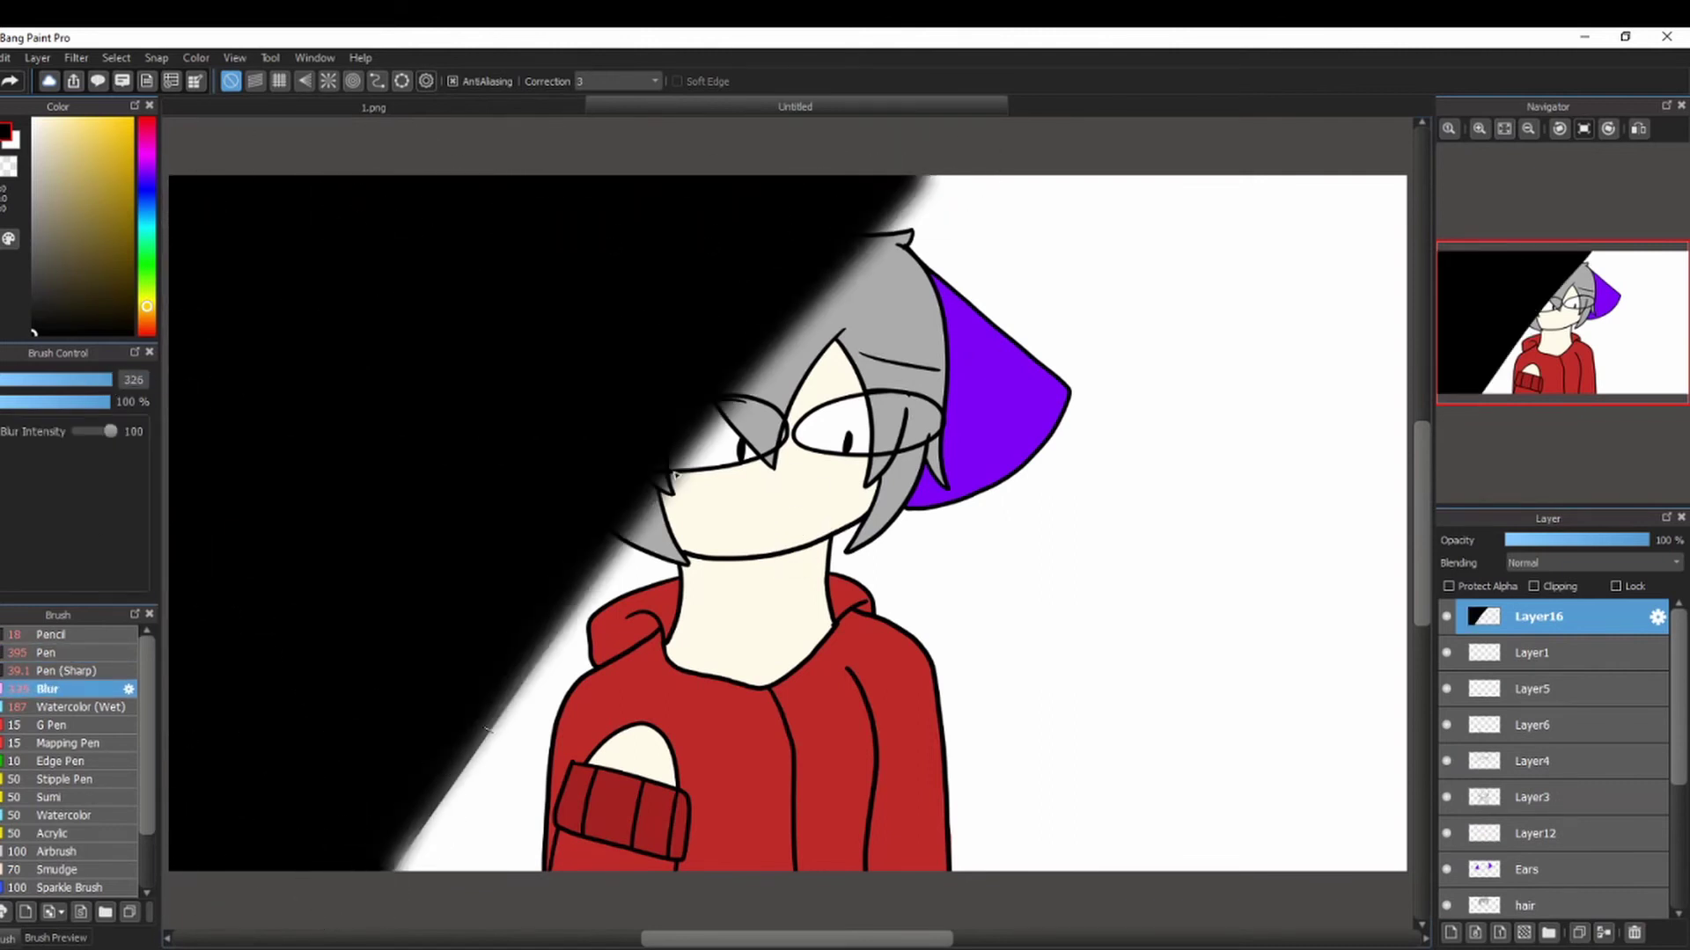
left_click(1533, 541)
Draw thin black shake marks around the character and small curved marks on it, on a new layer below the shadow with the Pen at size 10.5.
left_click(1532, 656)
scroll(1532, 704, "down", 3)
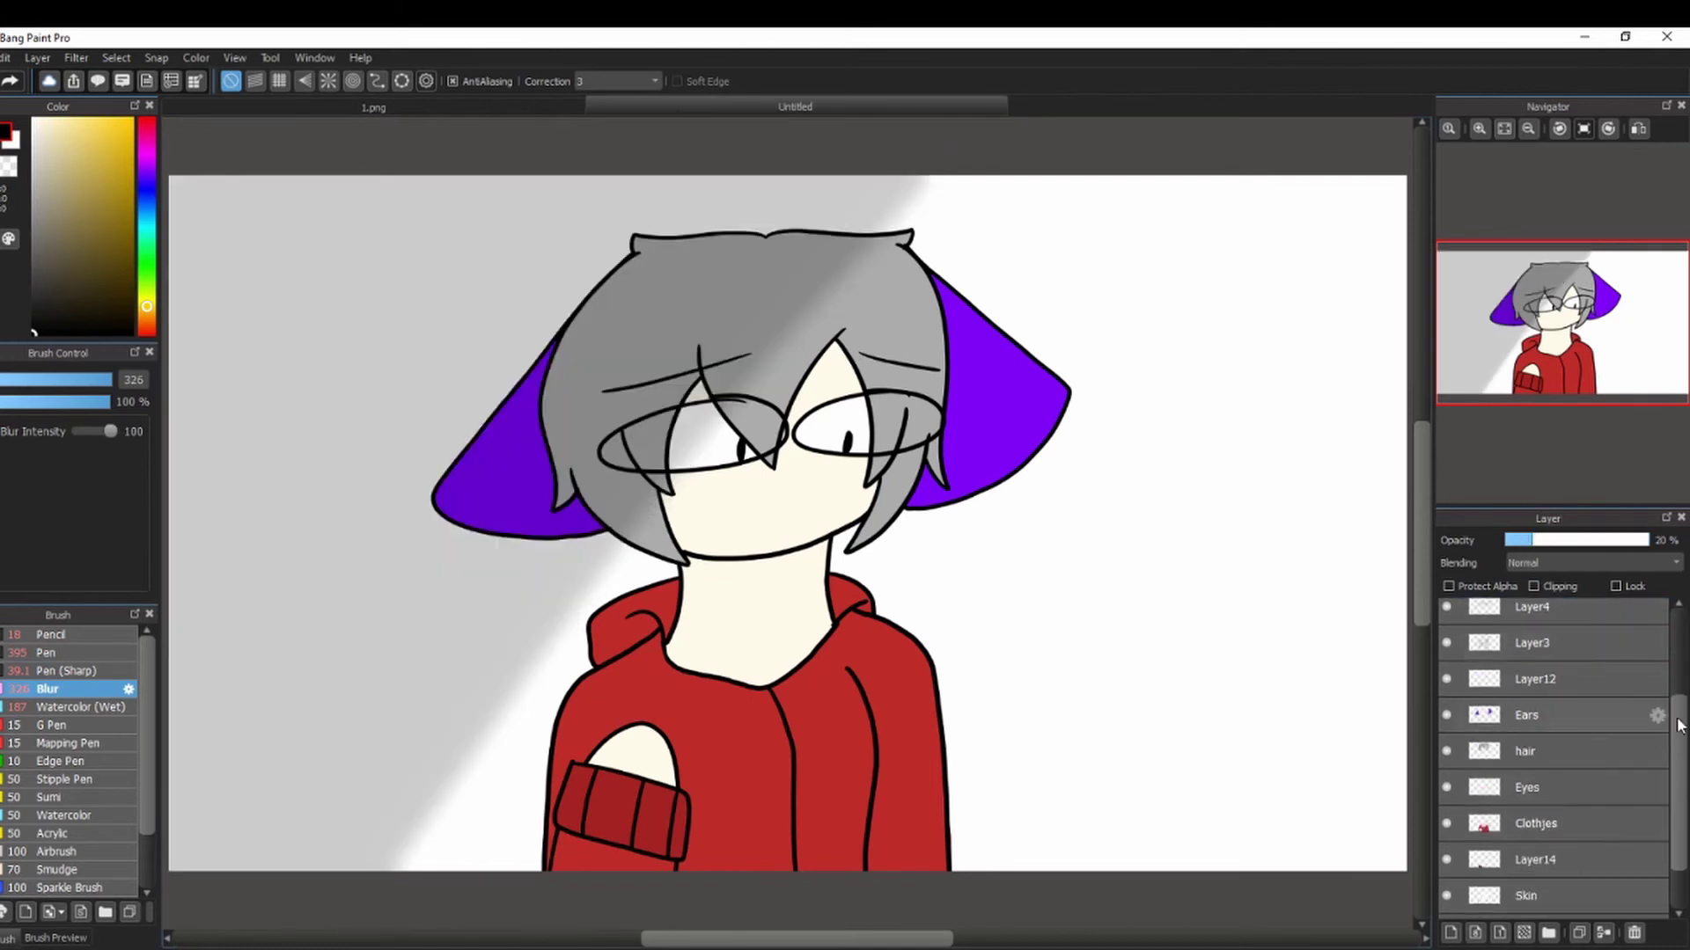
scroll(1531, 704, "up", 3)
left_click(1451, 932)
left_click(62, 655)
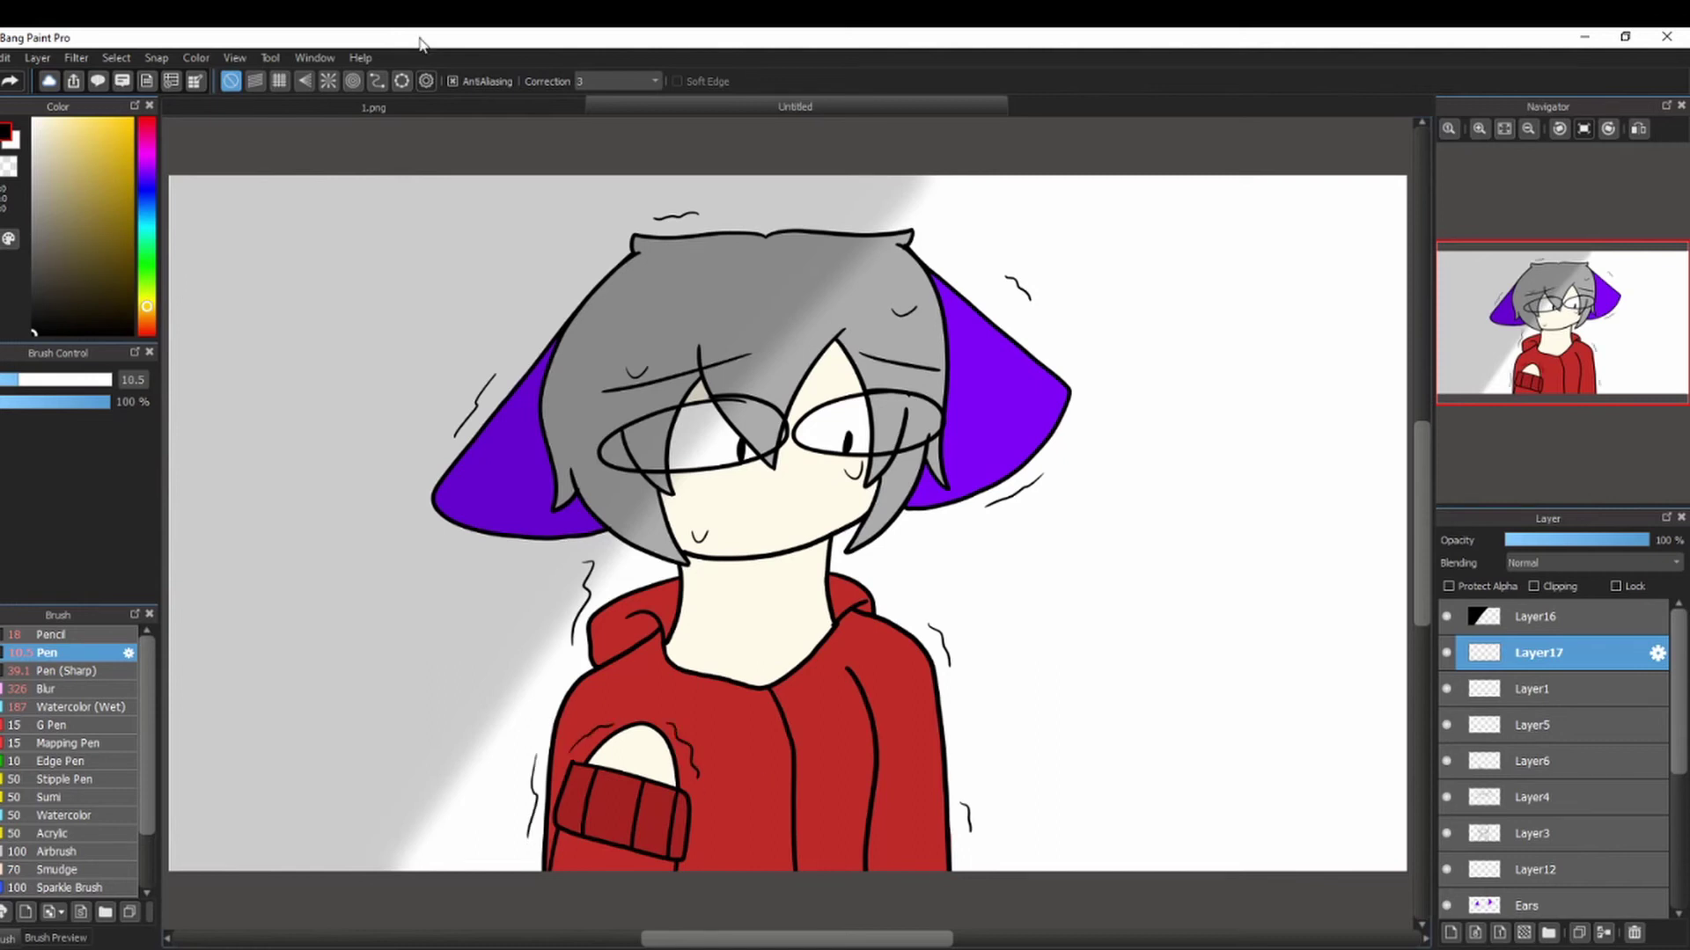
Create a new image for another frame.
left_click(8, 57)
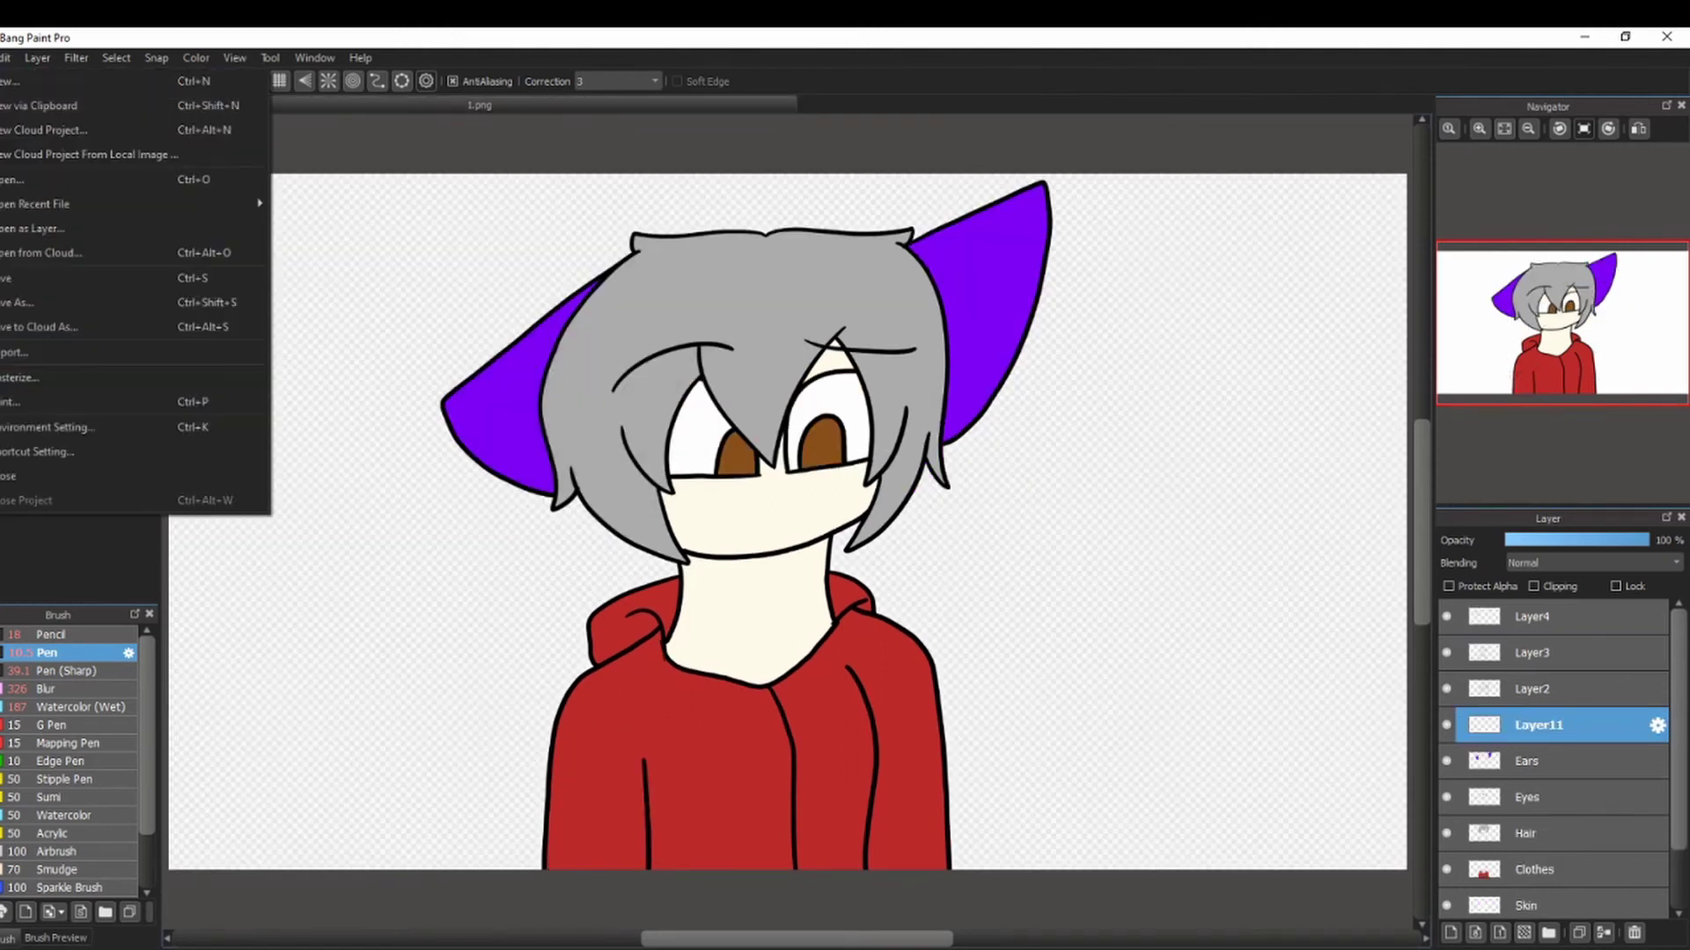
key("ctrl+n")
key("Return")
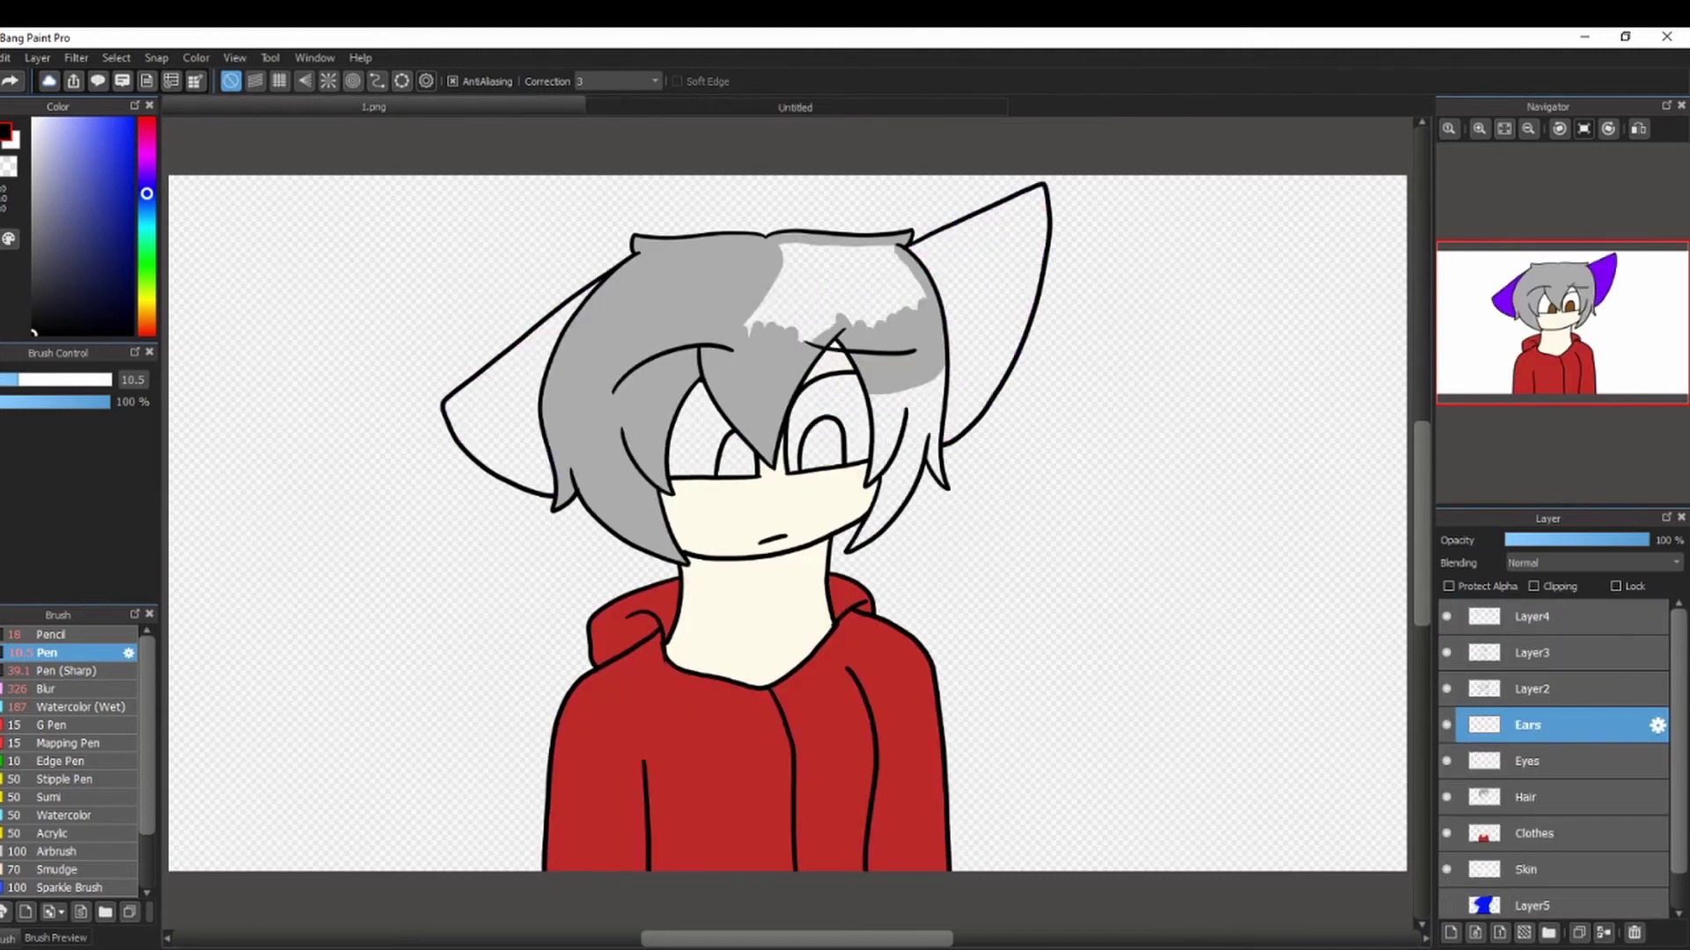
Step back through the edits of 1.png, redo them up to the fully coloured version with the mouth, and select Layer2.
key("ctrl+z")
key("ctrl+z")
key("ctrl+z")
key("ctrl+z")
key("ctrl+z")
key("ctrl+z")
key("ctrl+z")
key("ctrl+z")
key("ctrl+z")
key("ctrl+z")
left_click(10, 82)
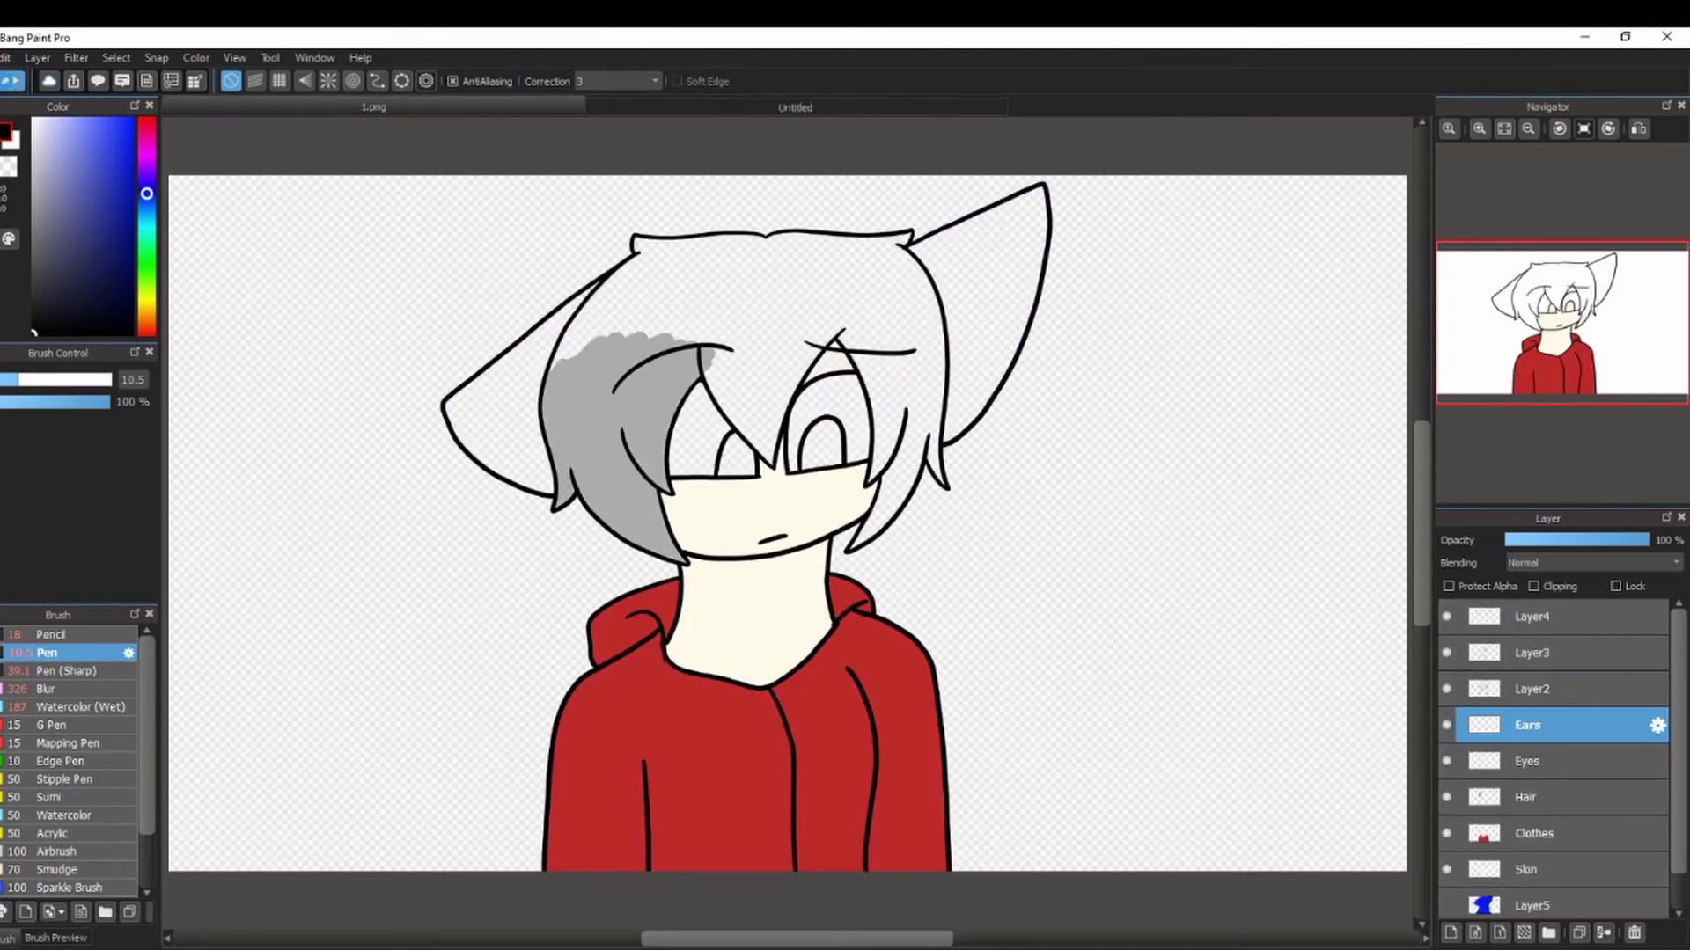
key("ctrl+y")
key("ctrl+y")
key("ctrl+y")
key("ctrl+y")
left_click(1456, 696)
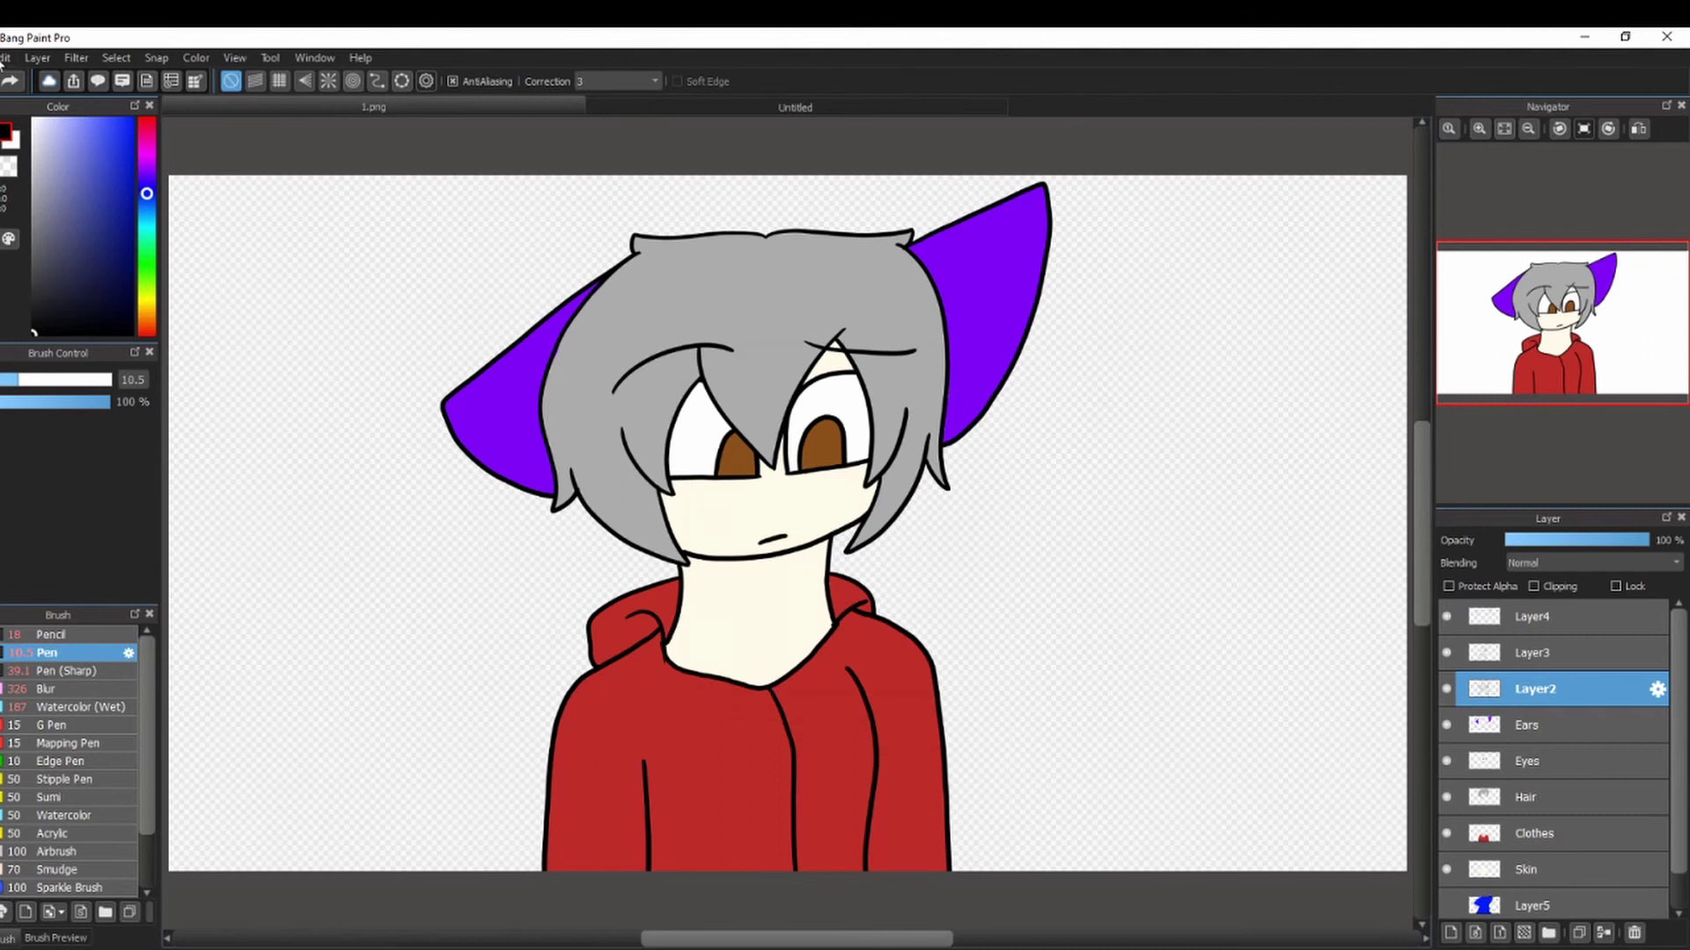
Create a 3840 × 2160 pixel transparent image and paste the grey panel with the Bi and Gay buttons.
key("ctrl+n")
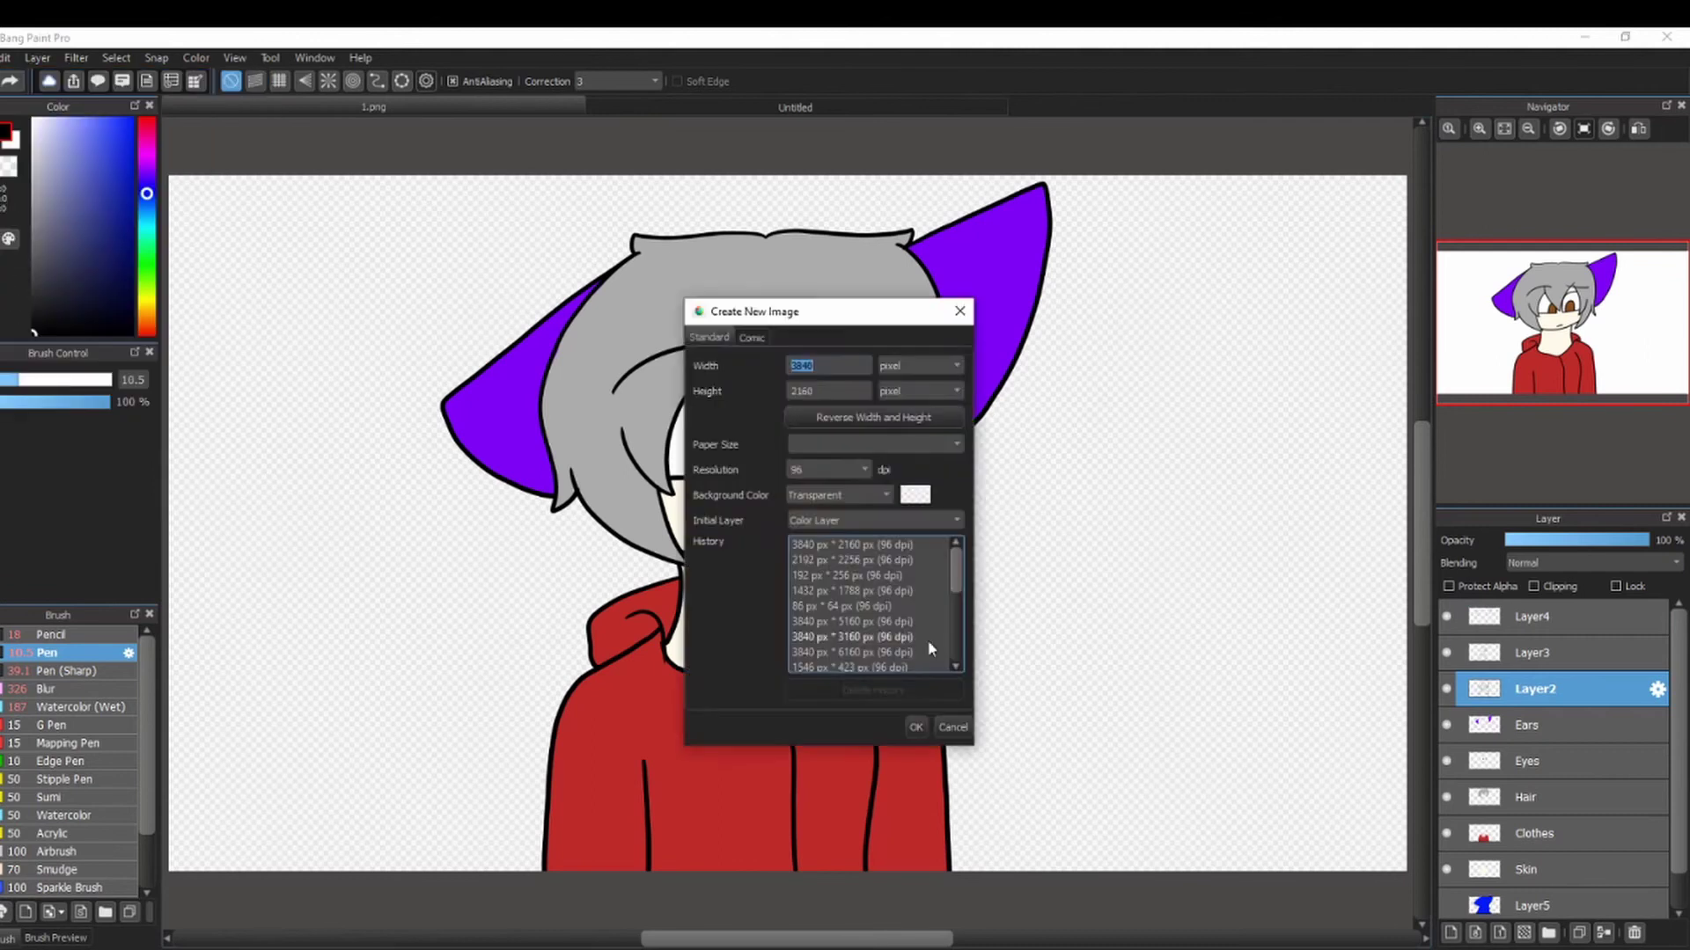
key("Return")
key("ctrl+v")
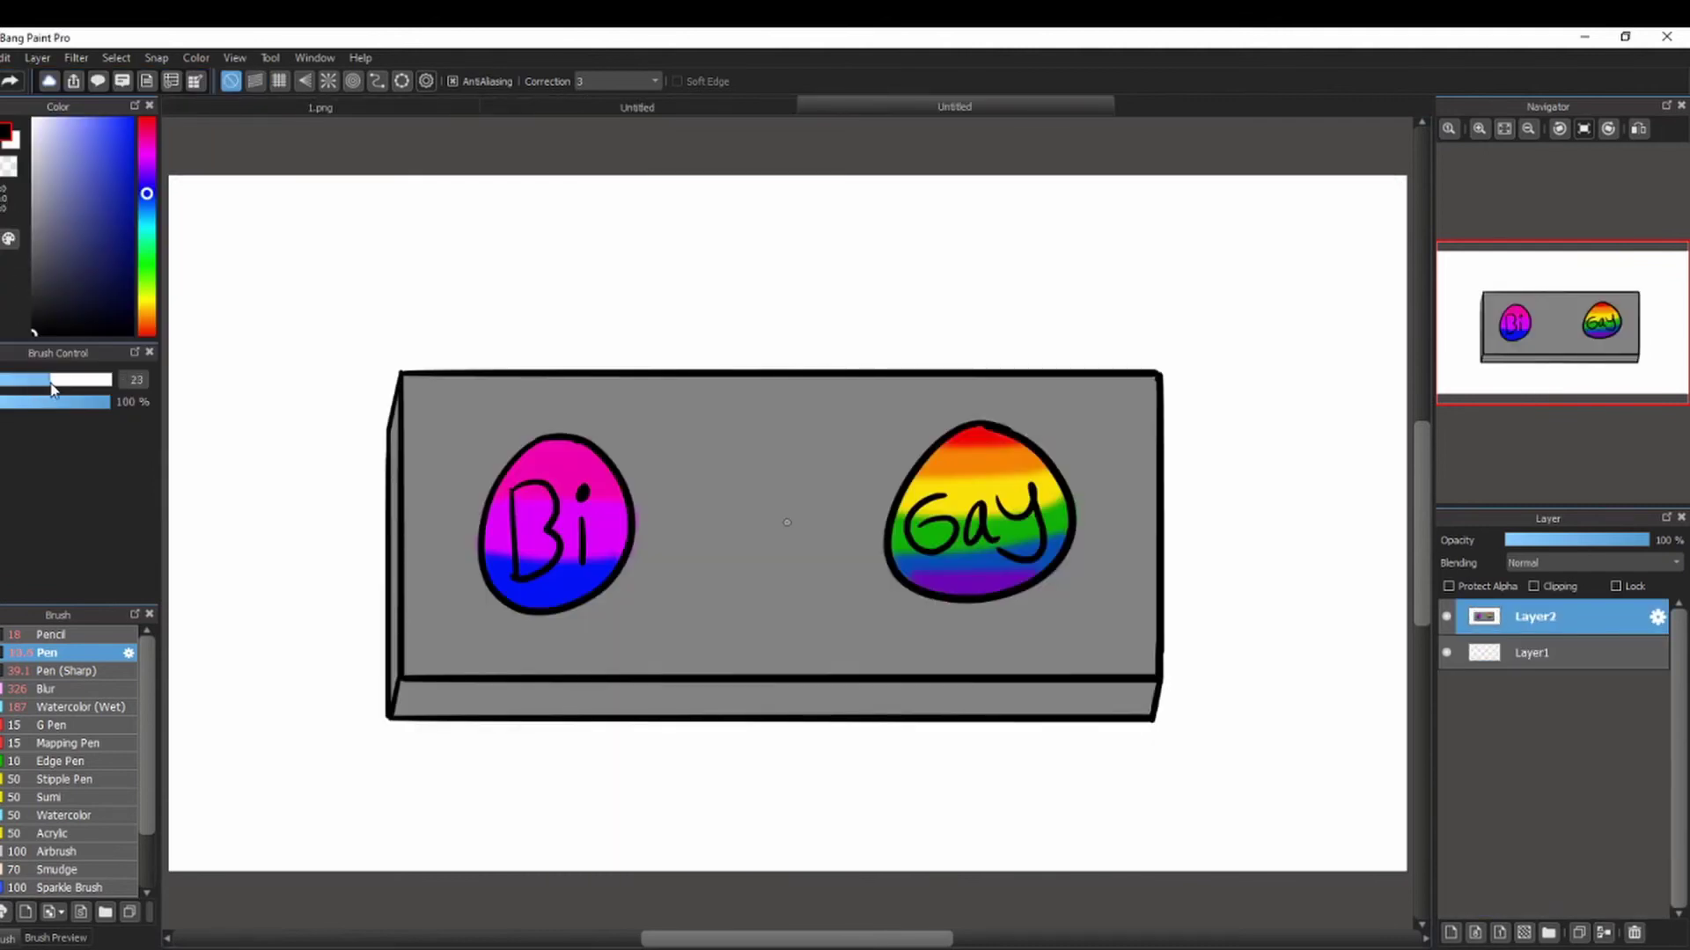
mouse_move(851, 881)
left_mouse_down()
mouse_move(979, 535)
mouse_move(995, 541)
left_mouse_up()
key("ctrl+z")
mouse_move(972, 542)
left_mouse_down()
mouse_move(1101, 769)
mouse_move(1119, 880)
left_mouse_up()
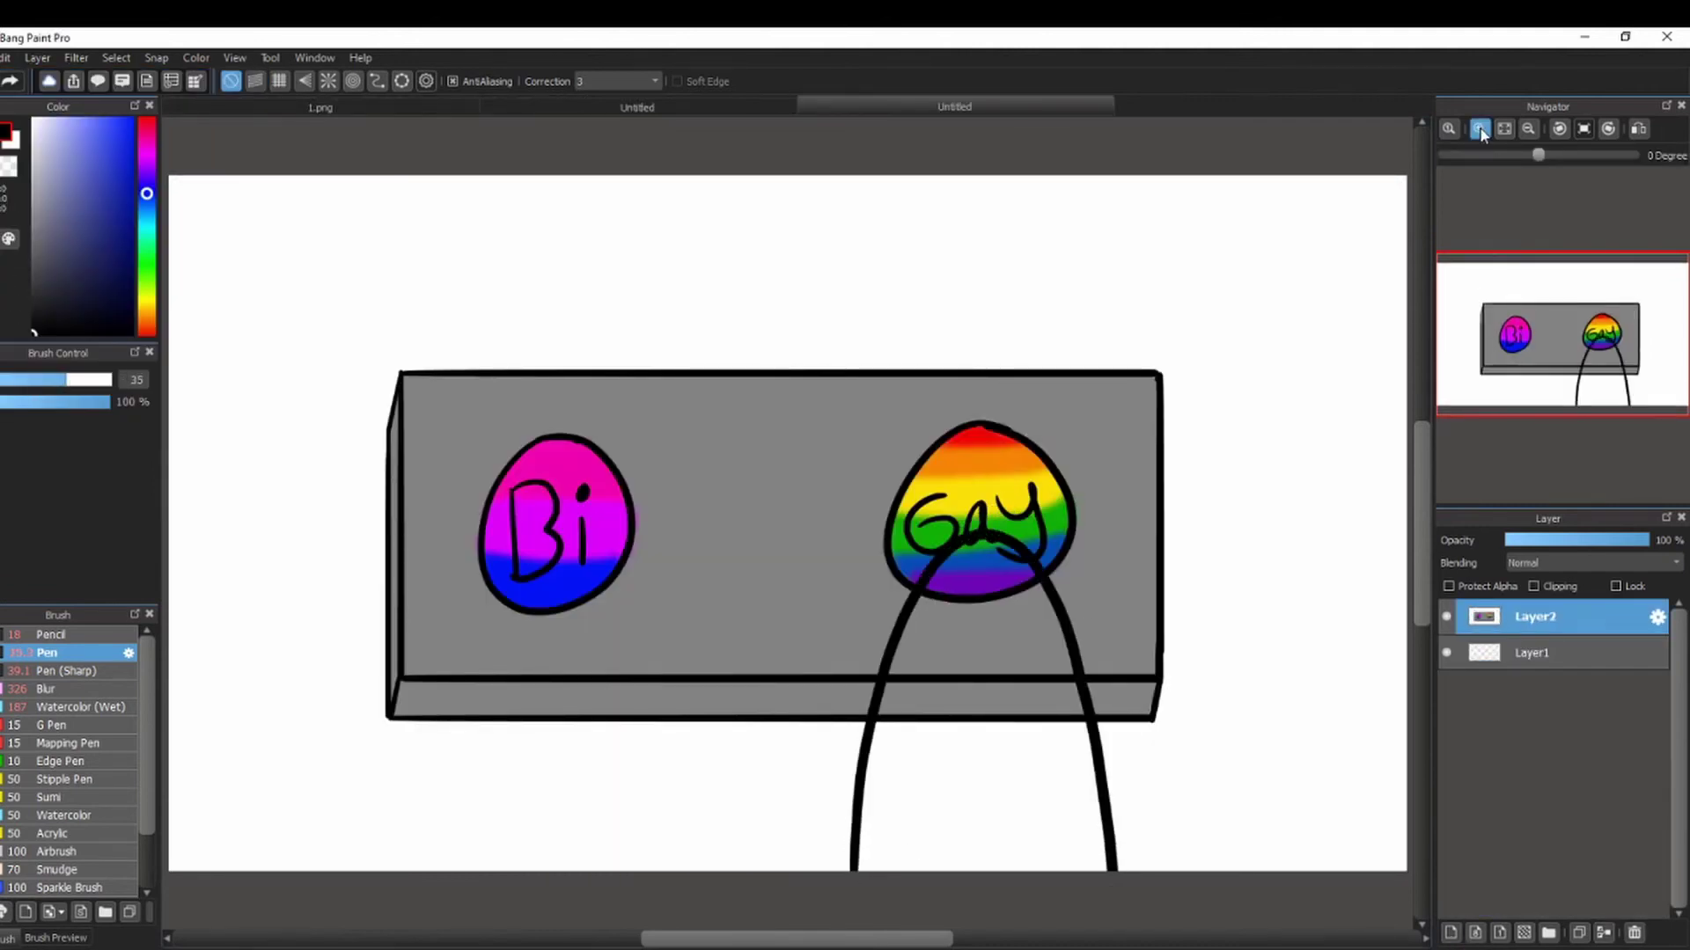
left_click(1479, 128)
left_click(1479, 129)
left_click(1593, 377)
key("ctrl+z")
Move Layer1 above the panel layer and draw an arched finger outline below and between the buttons, redrawing it until it fits.
left_click_drag(1513, 651, 1540, 605)
mouse_move(655, 783)
left_mouse_down()
mouse_move(1030, 373)
mouse_move(1058, 785)
left_mouse_up()
left_click(1595, 368)
mouse_move(1594, 369)
left_mouse_down()
mouse_move(1559, 377)
mouse_move(1591, 373)
left_mouse_up()
key("ctrl+z")
mouse_move(751, 818)
left_mouse_down()
mouse_move(904, 370)
mouse_move(1159, 822)
left_mouse_up()
left_click_drag(1577, 369, 1573, 374)
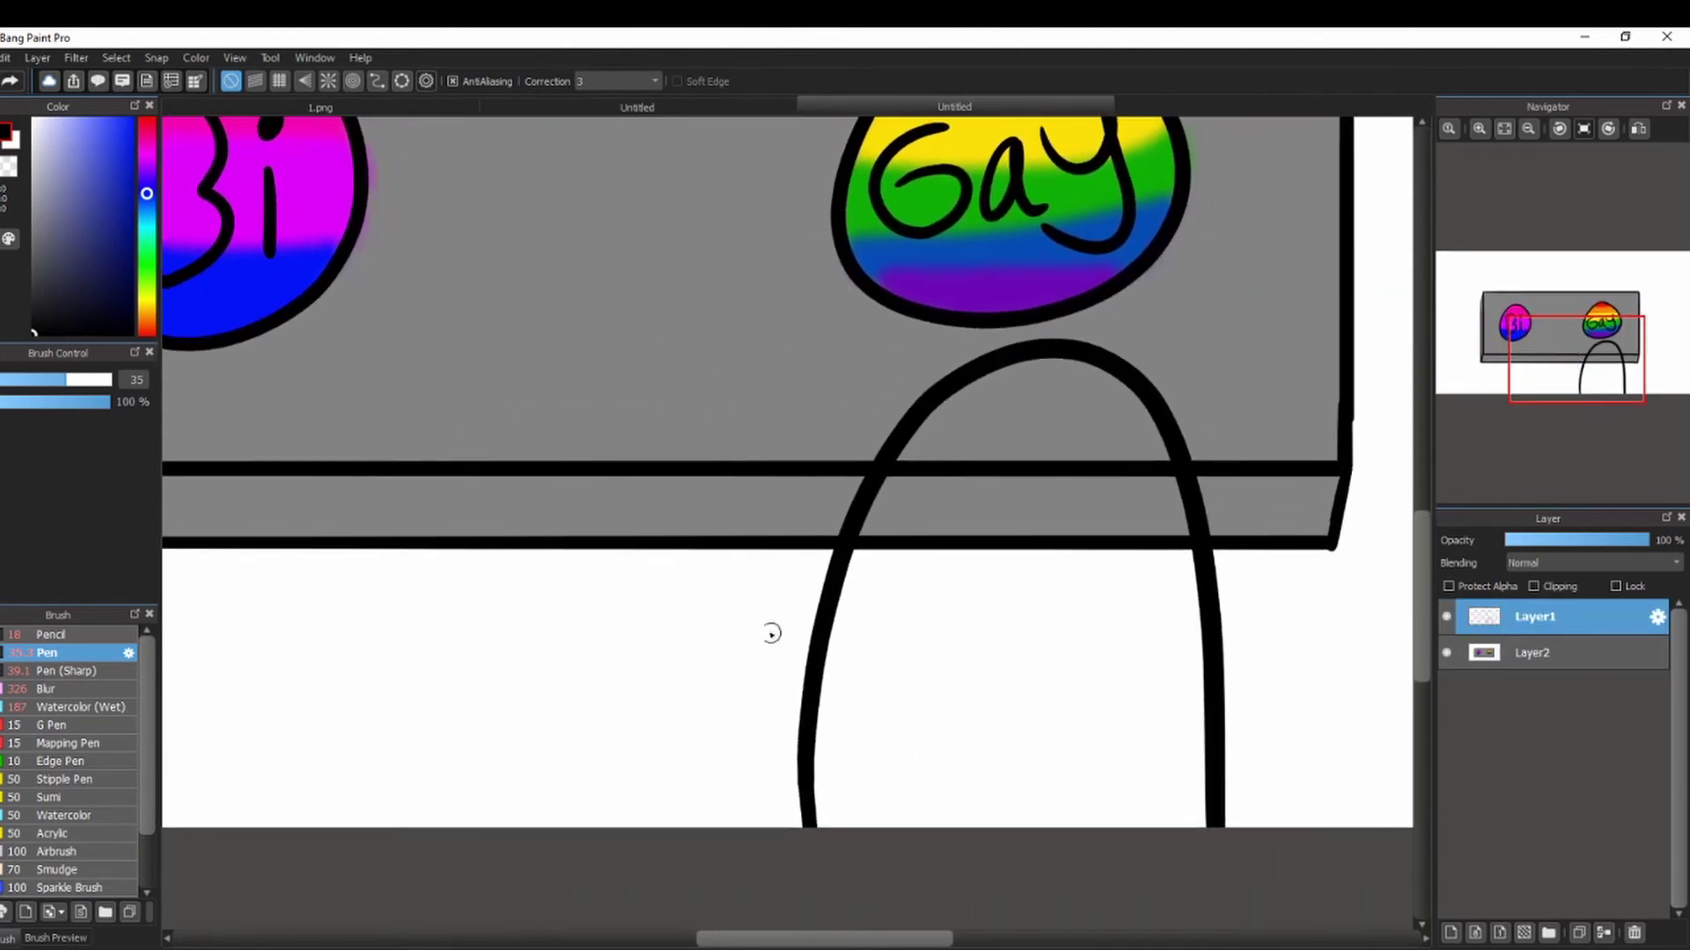
key("ctrl+z")
left_click(1522, 371)
left_click_drag(477, 820, 792, 444)
key("ctrl+z")
mouse_move(906, 820)
left_mouse_down()
mouse_move(987, 456)
mouse_move(1269, 820)
left_mouse_up()
left_click(1571, 370)
Outline the sleeve with a rounded cuff and vertical rib lines over the finger's base on a new layer.
left_click(1451, 933)
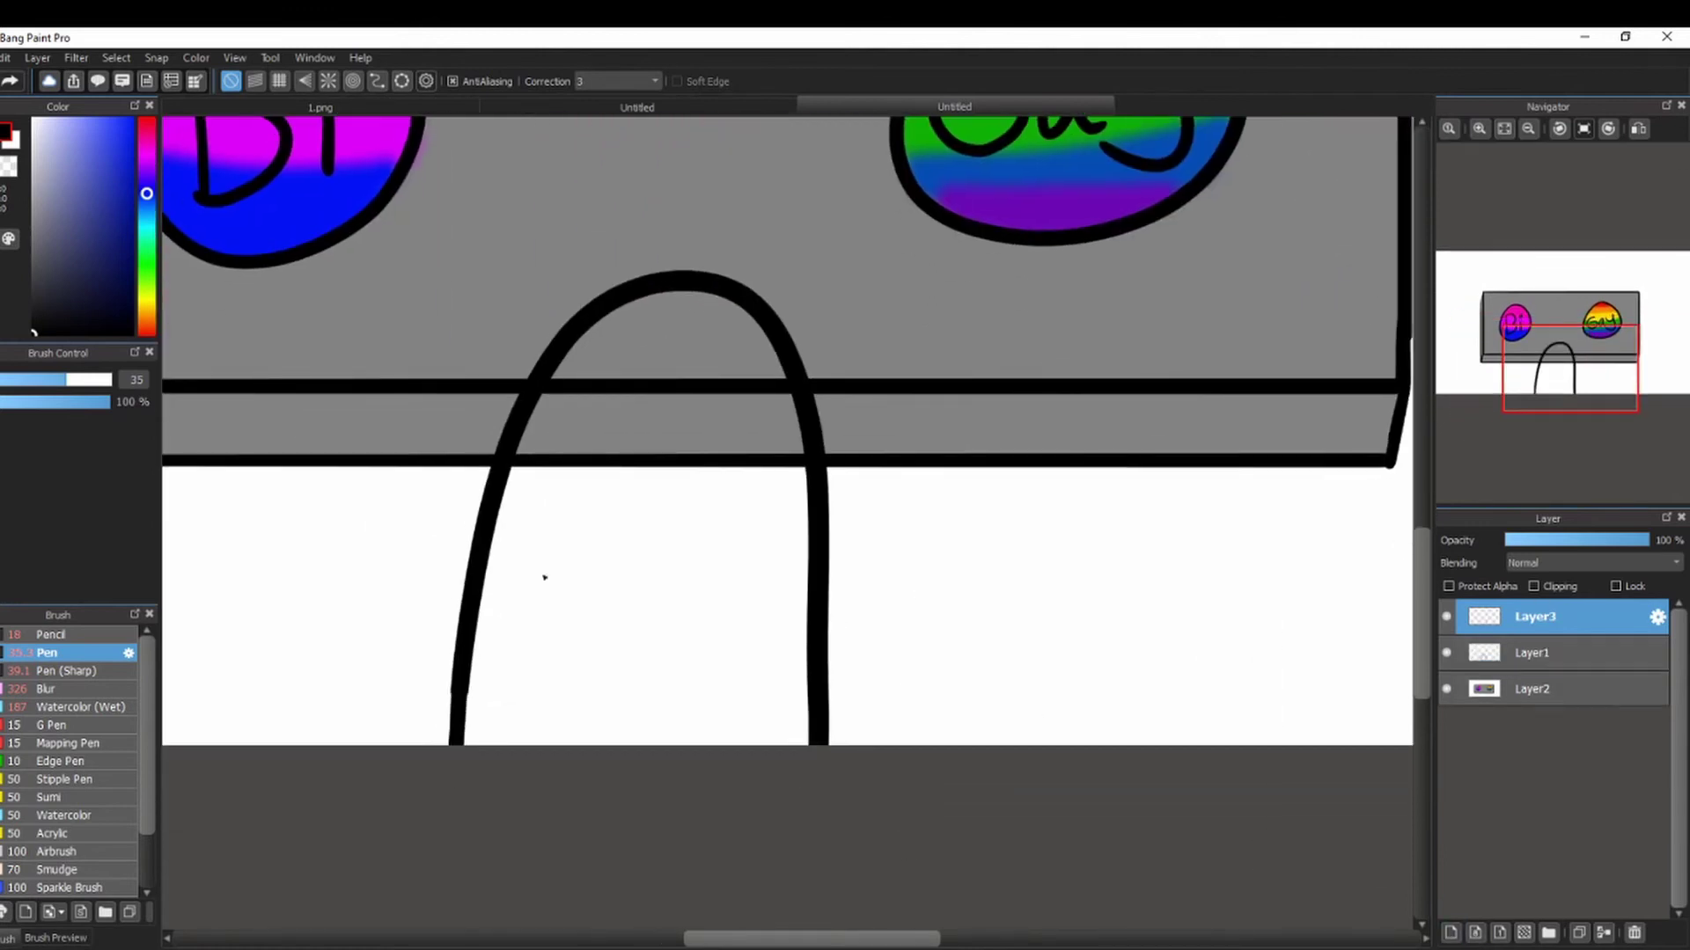
mouse_move(445, 454)
left_mouse_down()
mouse_move(900, 546)
mouse_move(391, 805)
left_mouse_up()
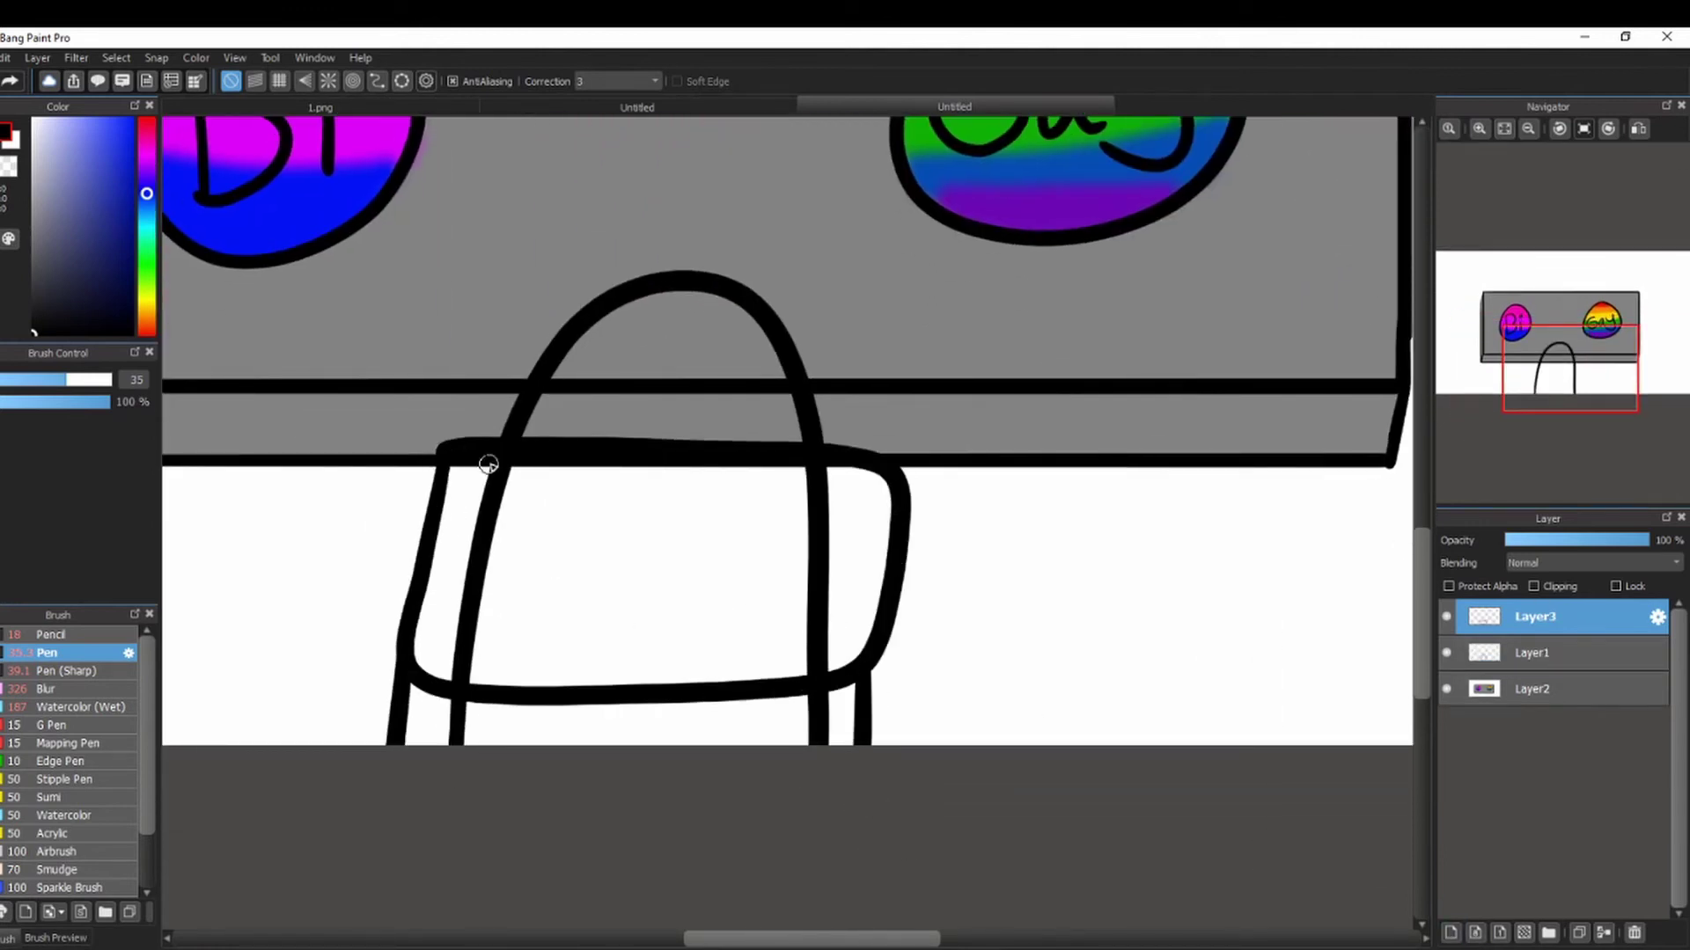
left_click_drag(488, 464, 476, 703)
left_click_drag(615, 462, 610, 702)
left_click_drag(794, 465, 785, 677)
left_click_drag(860, 466, 869, 655)
Erase the parts of the finger outline inside the cuff and sleeve on Layer1 with the eraser at size 113.
key("e")
left_click(1536, 653)
left_click_drag(795, 494, 786, 510)
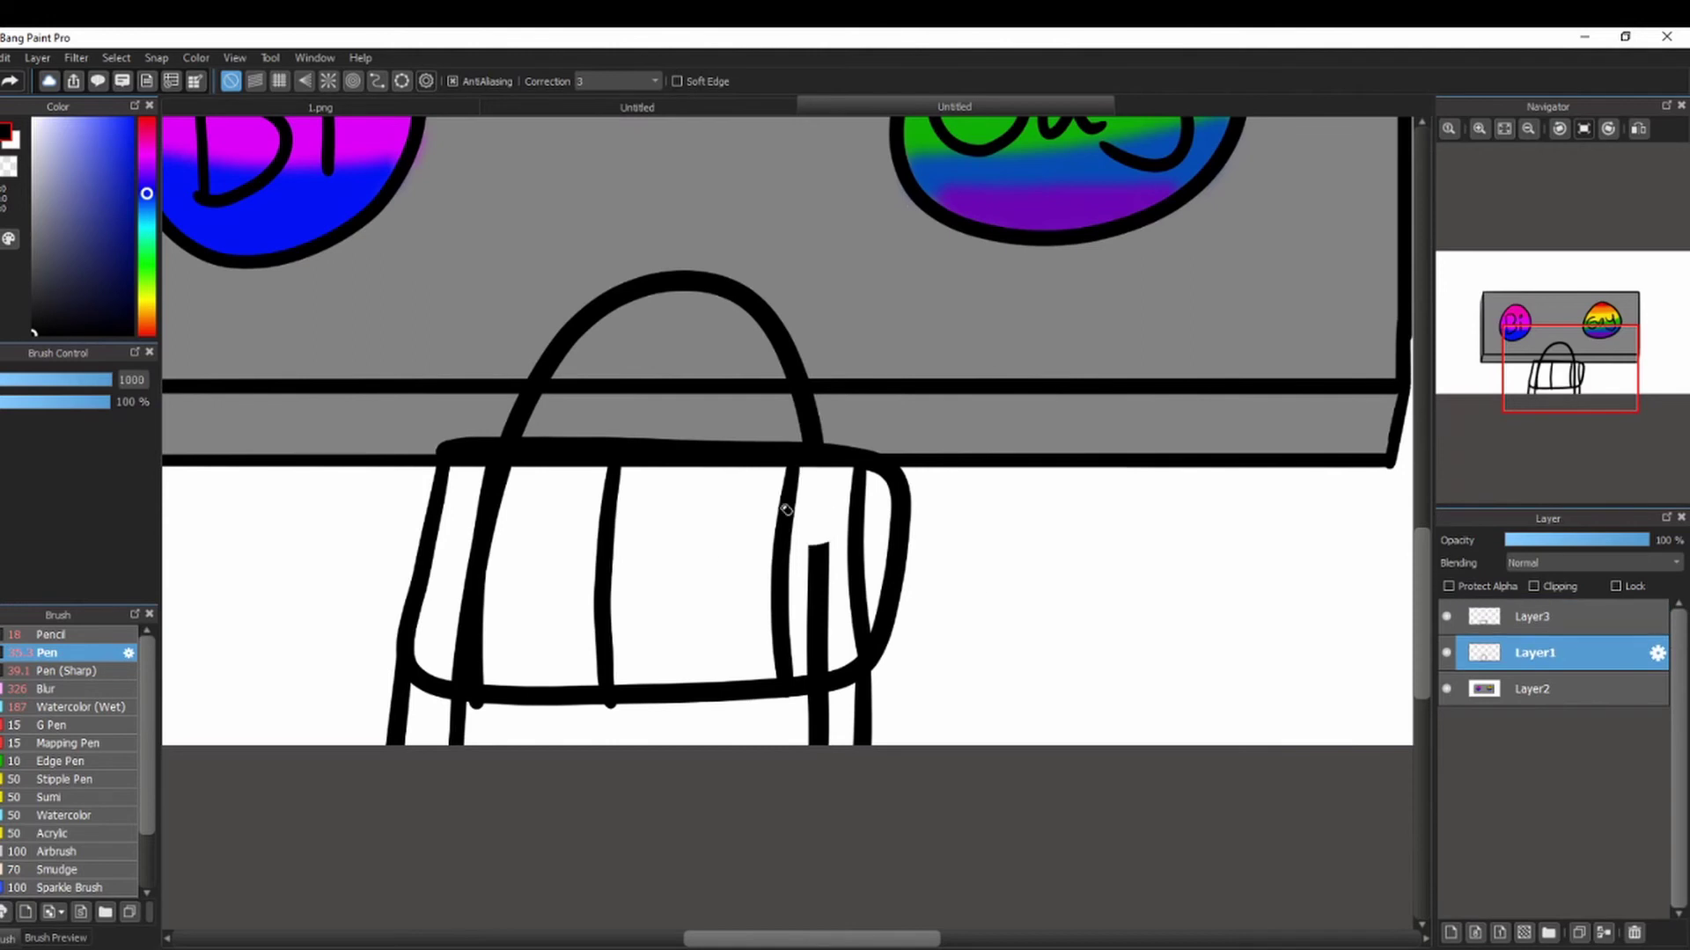
left_click_drag(75, 388, 107, 388)
mouse_move(832, 480)
left_mouse_down()
mouse_move(799, 658)
mouse_move(820, 734)
left_mouse_up()
left_click_drag(497, 493, 457, 727)
Erase the panel picture behind the finger and sleeve on Layer2 and touch up the cut edge in the panel's grey on a new layer.
left_click(1536, 689)
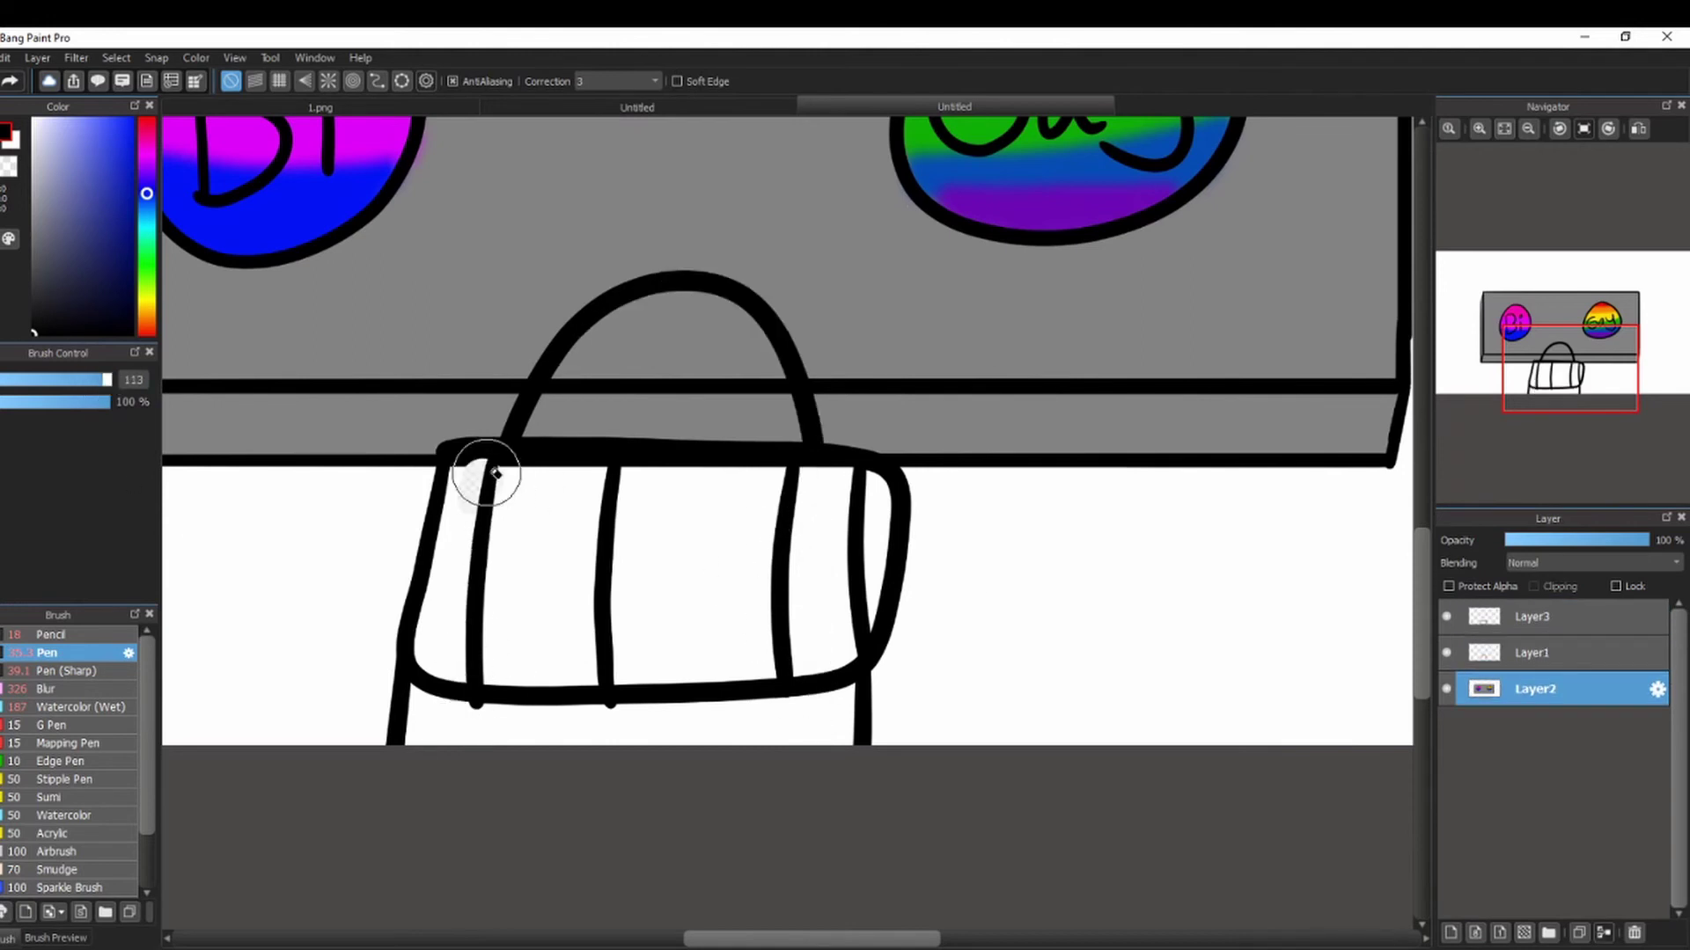
mouse_move(487, 475)
left_mouse_down()
mouse_move(468, 578)
mouse_move(589, 731)
mouse_move(625, 652)
mouse_move(808, 623)
mouse_move(850, 538)
mouse_move(829, 491)
mouse_move(666, 537)
mouse_move(535, 496)
mouse_move(602, 354)
mouse_move(700, 328)
mouse_move(760, 425)
mouse_move(688, 323)
mouse_move(766, 508)
left_mouse_up()
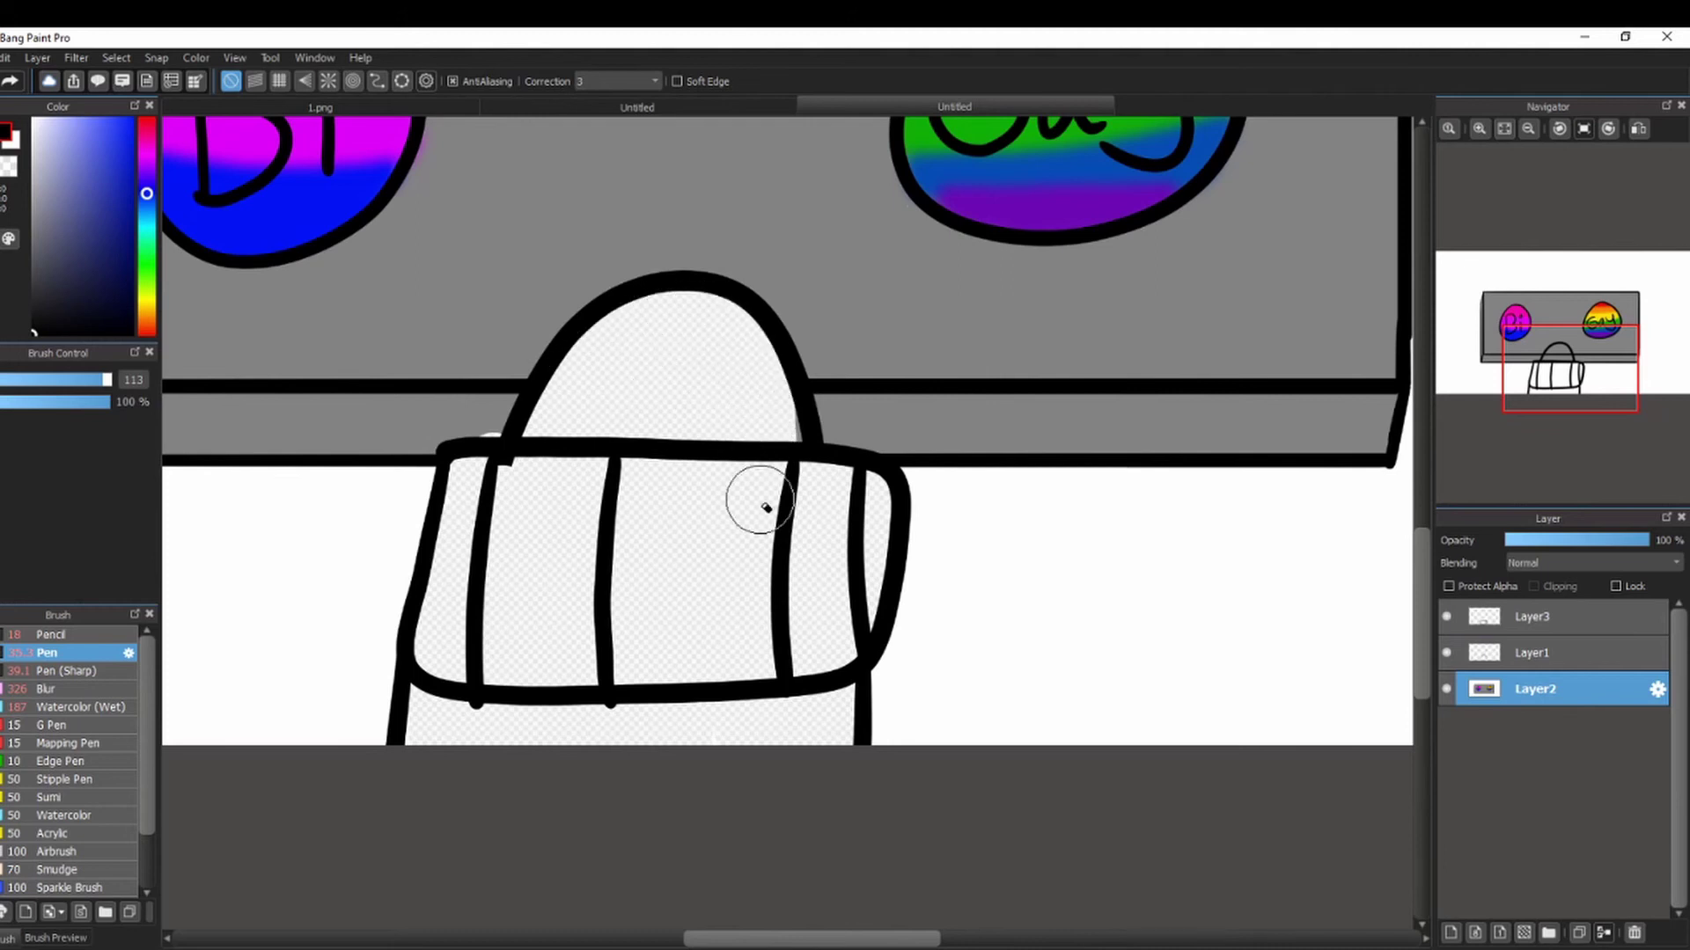
key("b")
key("ctrl+shift+n")
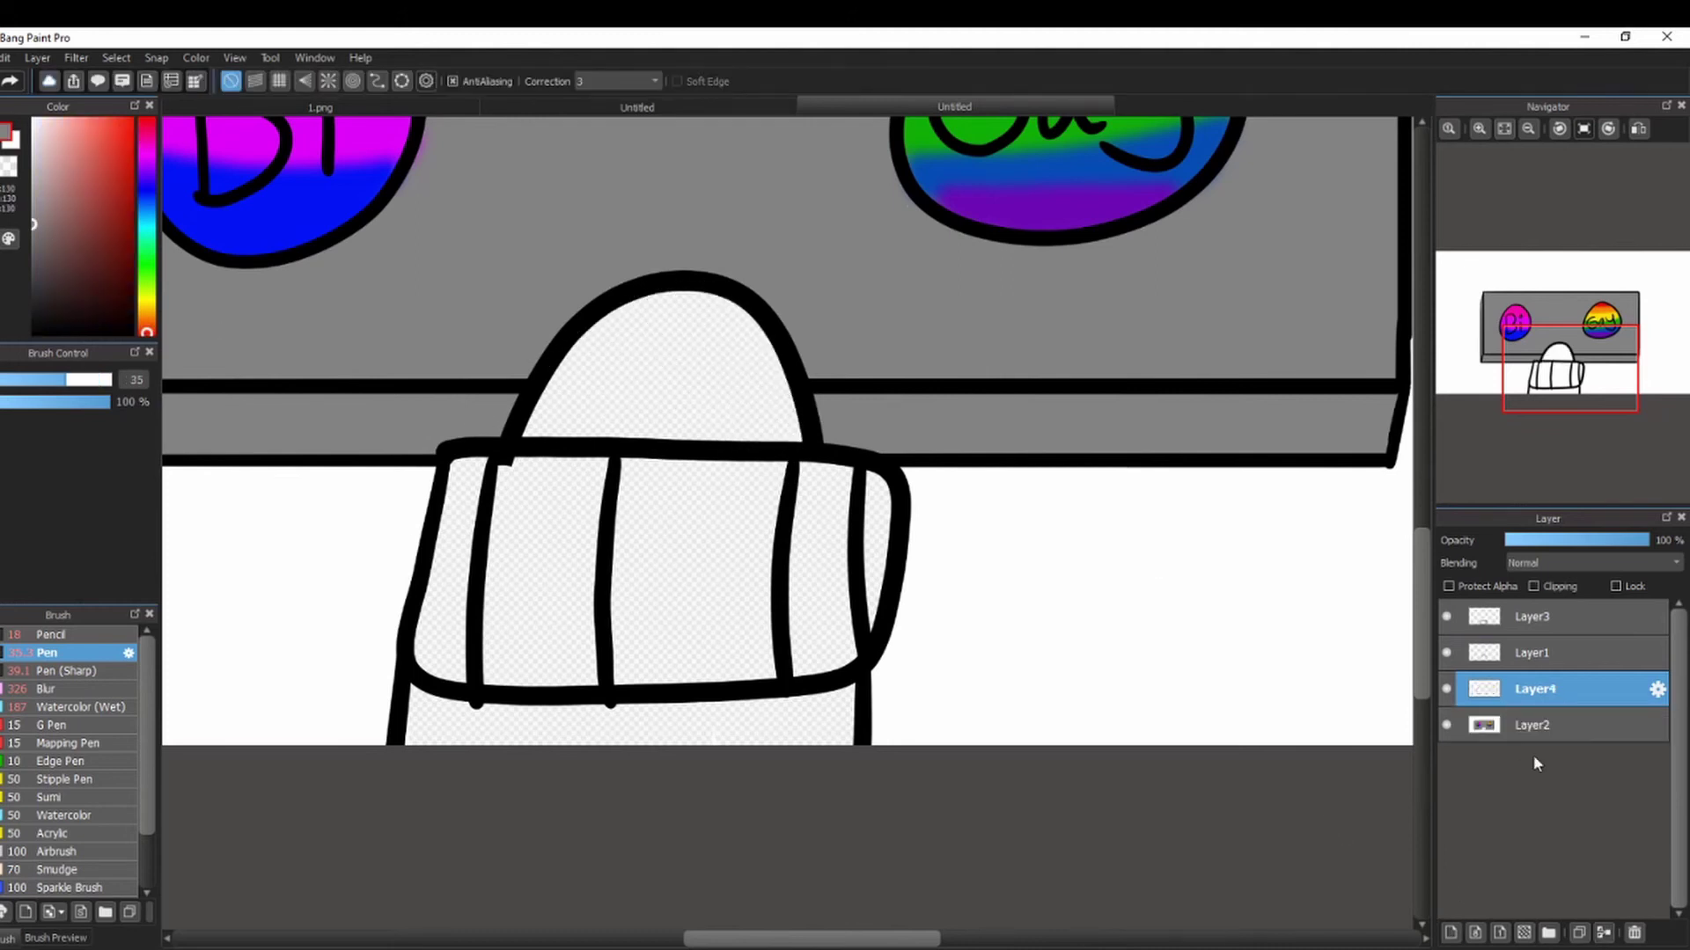
Add two more layers and fill the finger with the skin colour sampled from 1.png, using the Pen at size 79.
left_click(1451, 933)
left_click(1451, 933)
left_click(382, 107)
key("i")
left_click(754, 520)
left_click(917, 106)
key("b")
left_click_drag(637, 318, 635, 326)
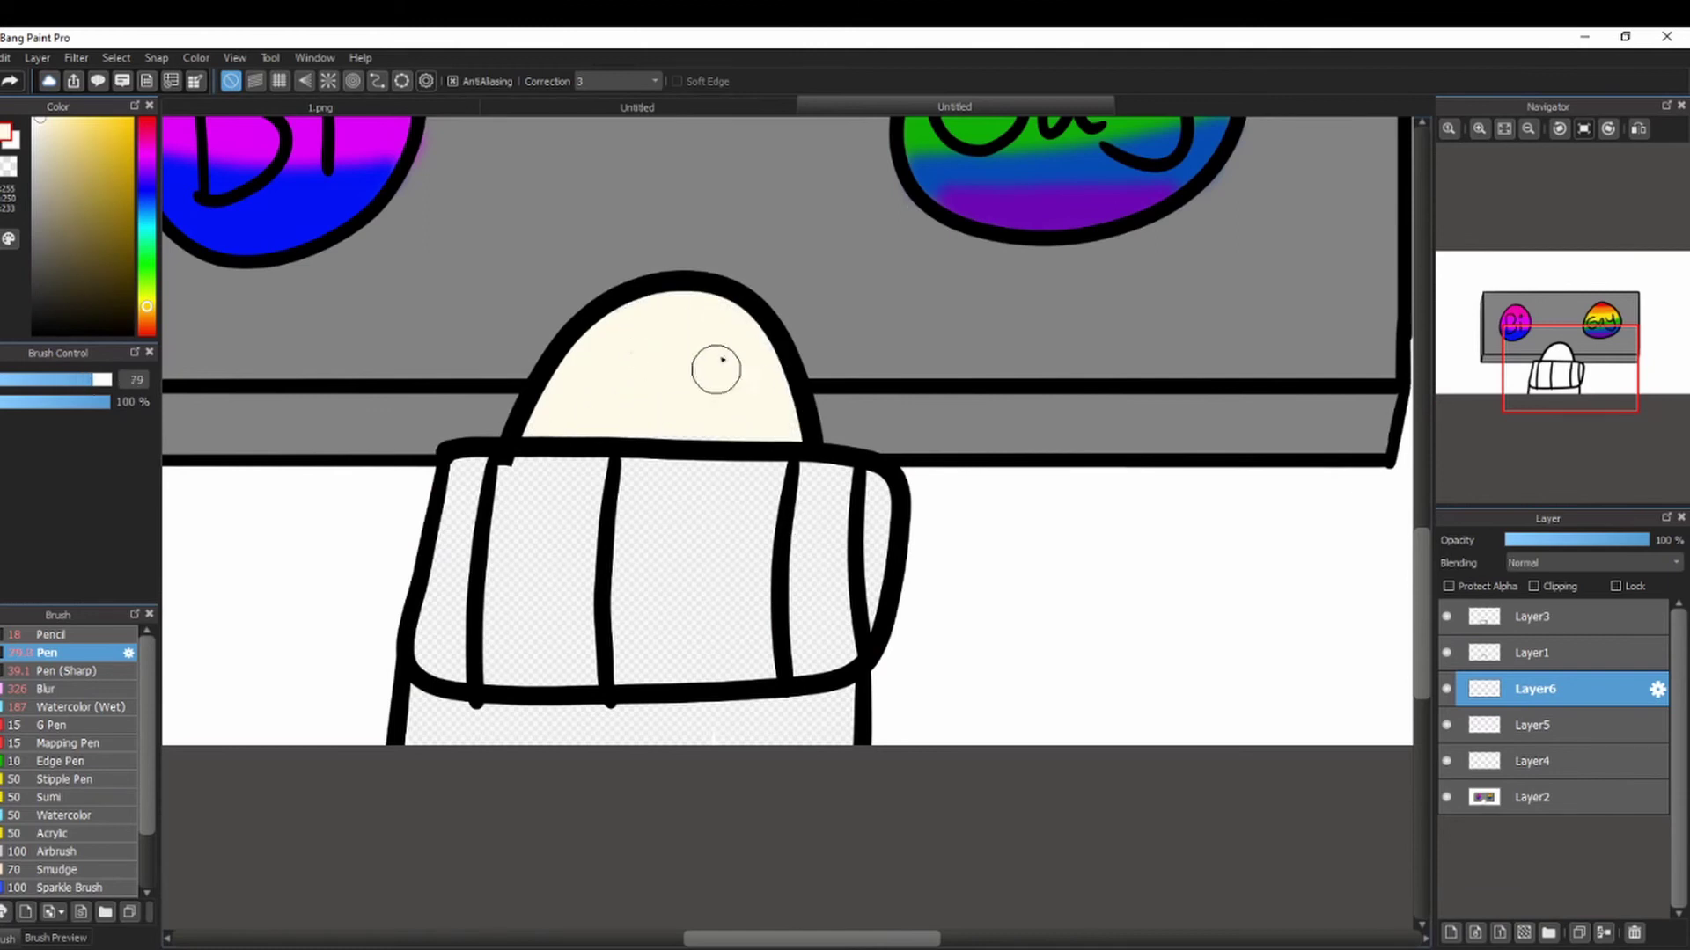
left_click(147, 120)
left_click_drag(653, 500, 493, 483)
key("ctrl+z")
Paint the sleeve below the cuff with the hoodie's red sampled from 1.png.
left_click(441, 106)
key("i")
left_click(775, 740)
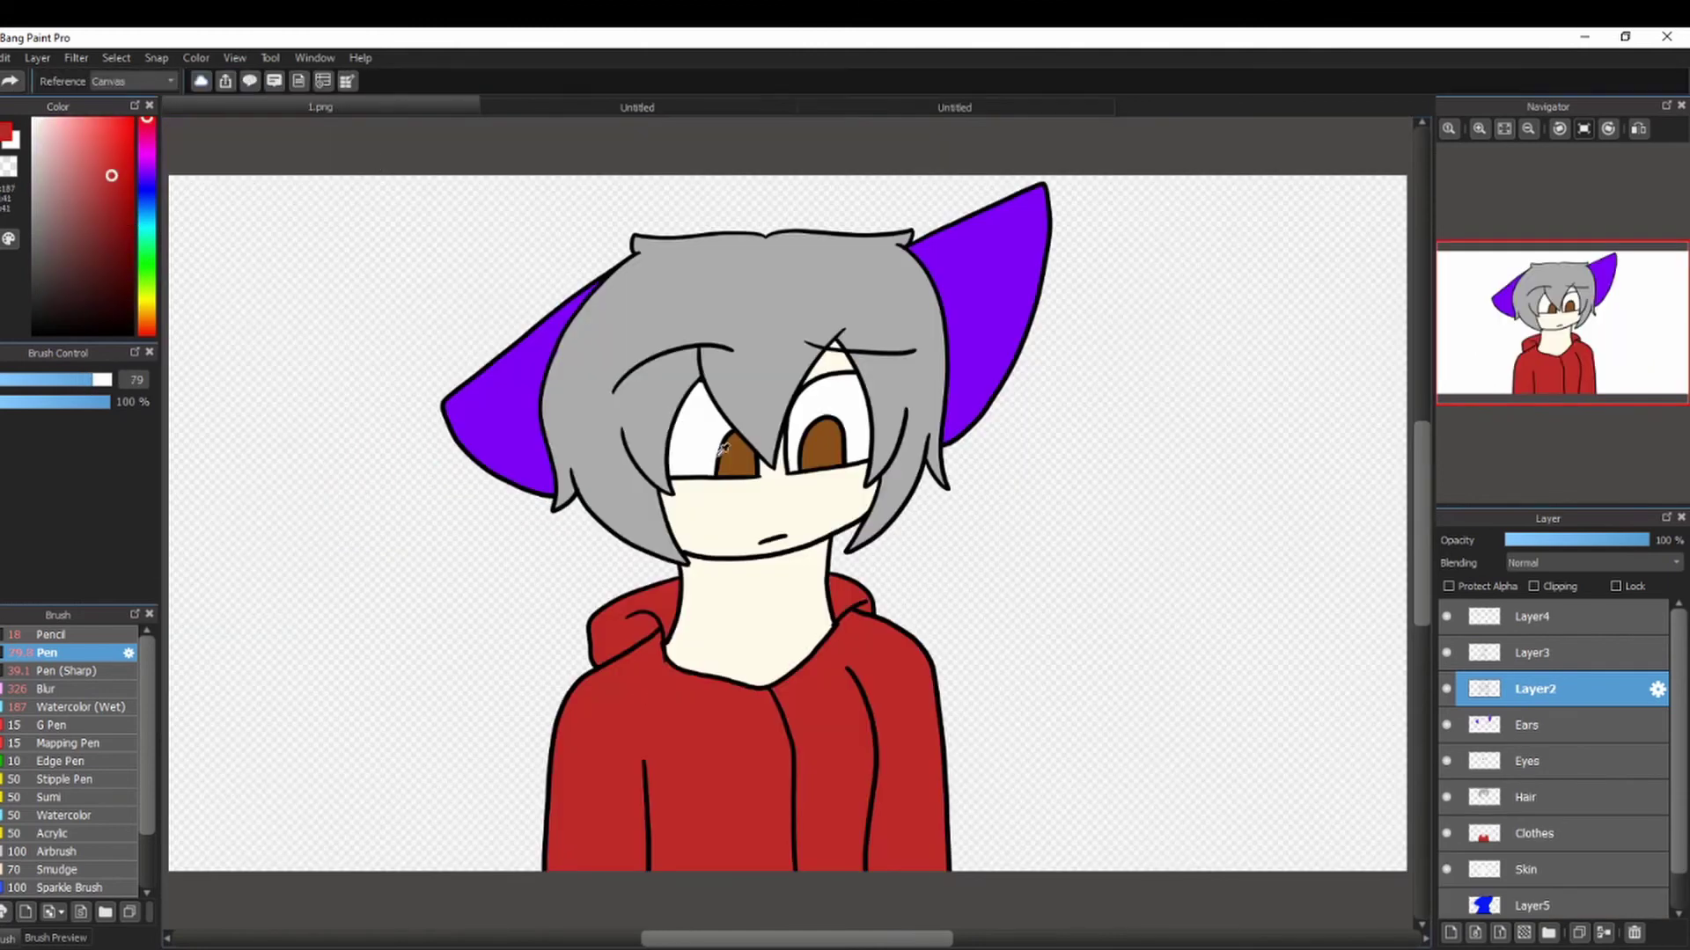
left_click(917, 106)
key("b")
mouse_move(413, 695)
left_mouse_down()
mouse_move(450, 716)
mouse_move(839, 700)
mouse_move(444, 748)
left_mouse_up()
Paint the cuff a darker shade of the sleeve's red and touch up the missed spots.
left_click(110, 209)
mouse_move(811, 479)
left_mouse_down()
mouse_move(560, 476)
mouse_move(460, 509)
mouse_move(439, 654)
mouse_move(836, 646)
mouse_move(856, 586)
mouse_move(734, 636)
mouse_move(792, 510)
left_mouse_up()
left_click(0, 601)
left_click(611, 722)
left_click(0, 123)
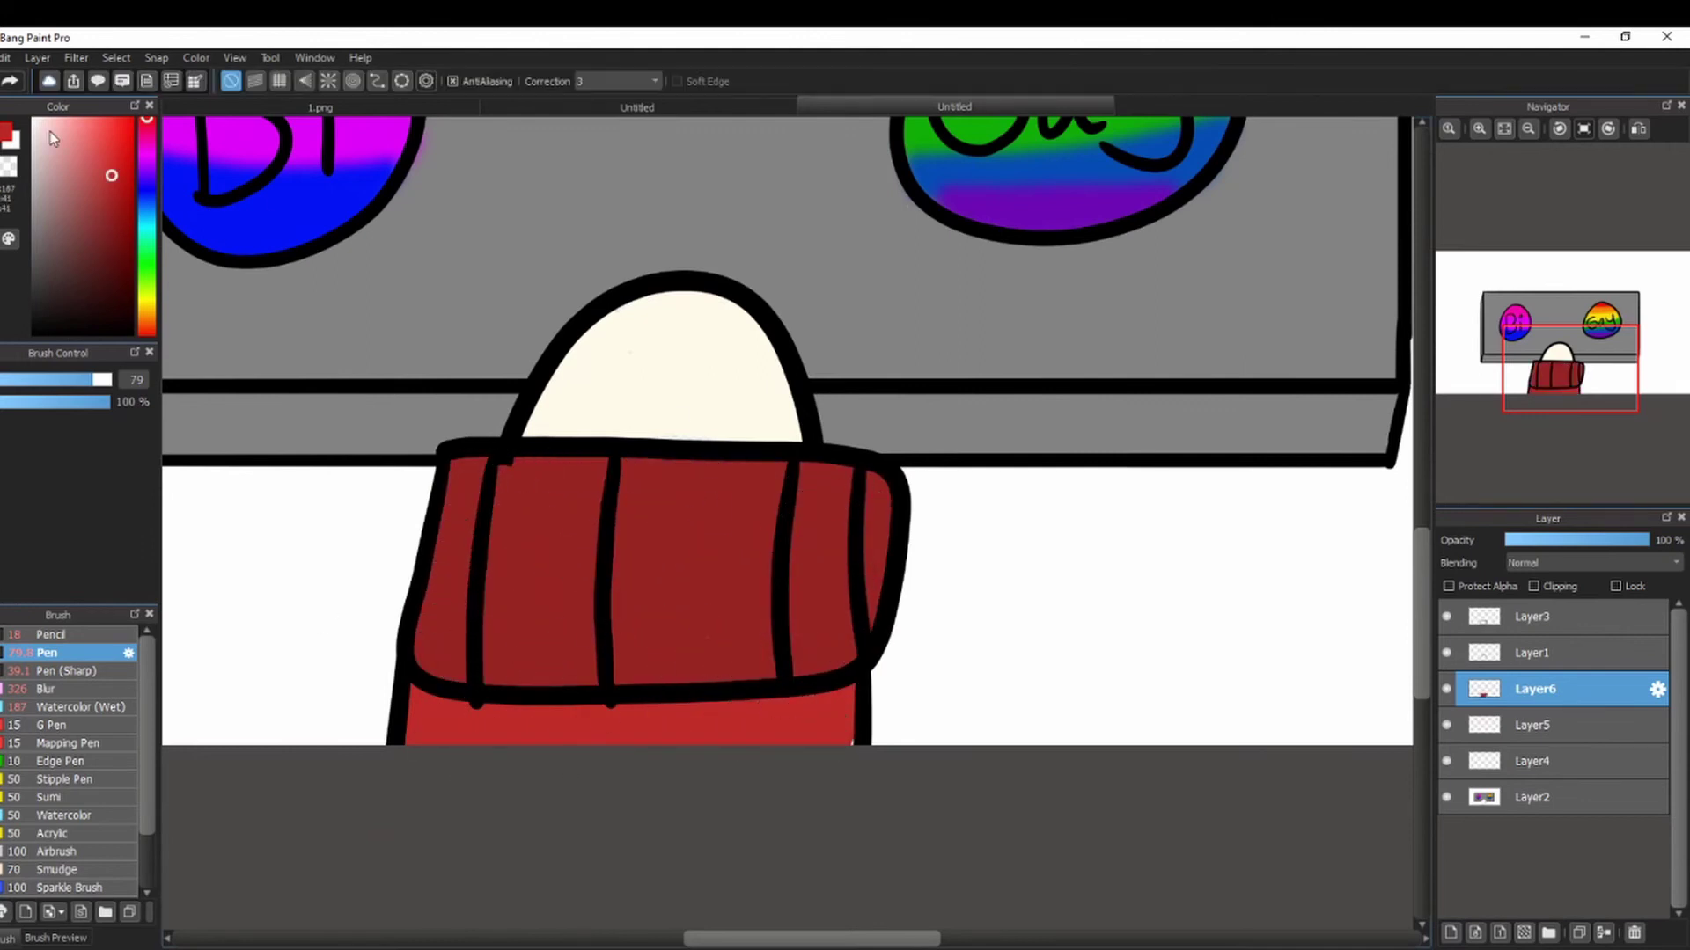
mouse_move(669, 656)
left_mouse_down()
mouse_move(740, 607)
mouse_move(643, 902)
mouse_move(810, 697)
left_mouse_up()
key("ctrl+z")
left_click(528, 568, "alt")
left_click(720, 612)
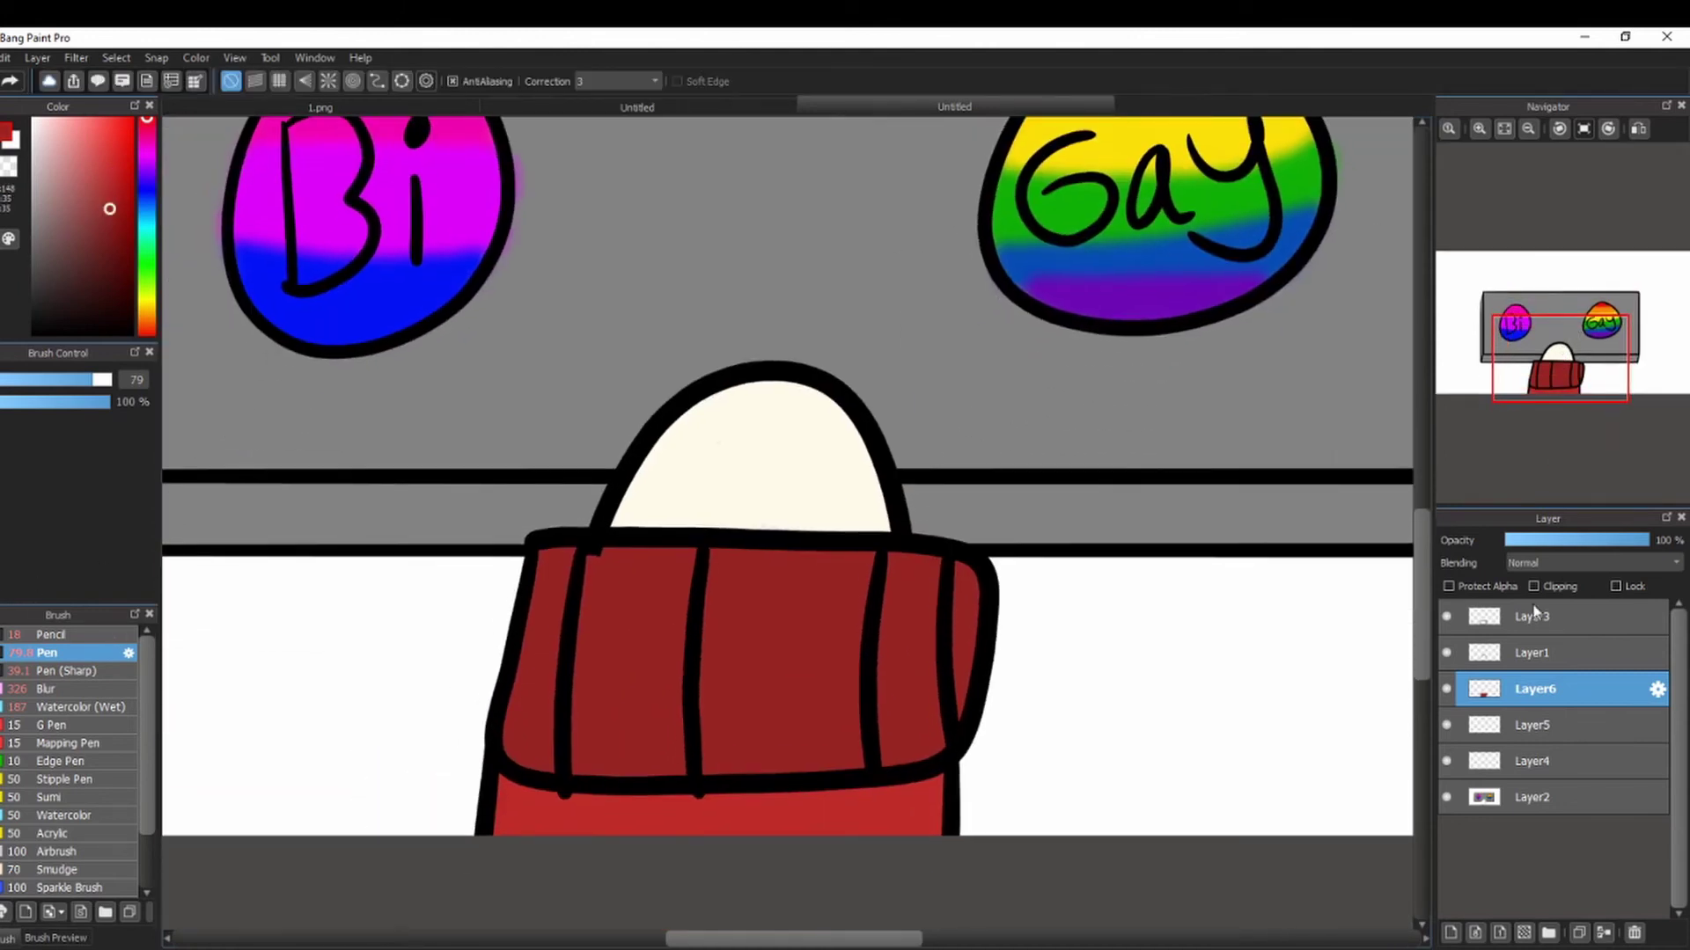
Save the panel frame as 4.png.
key("alt+f")
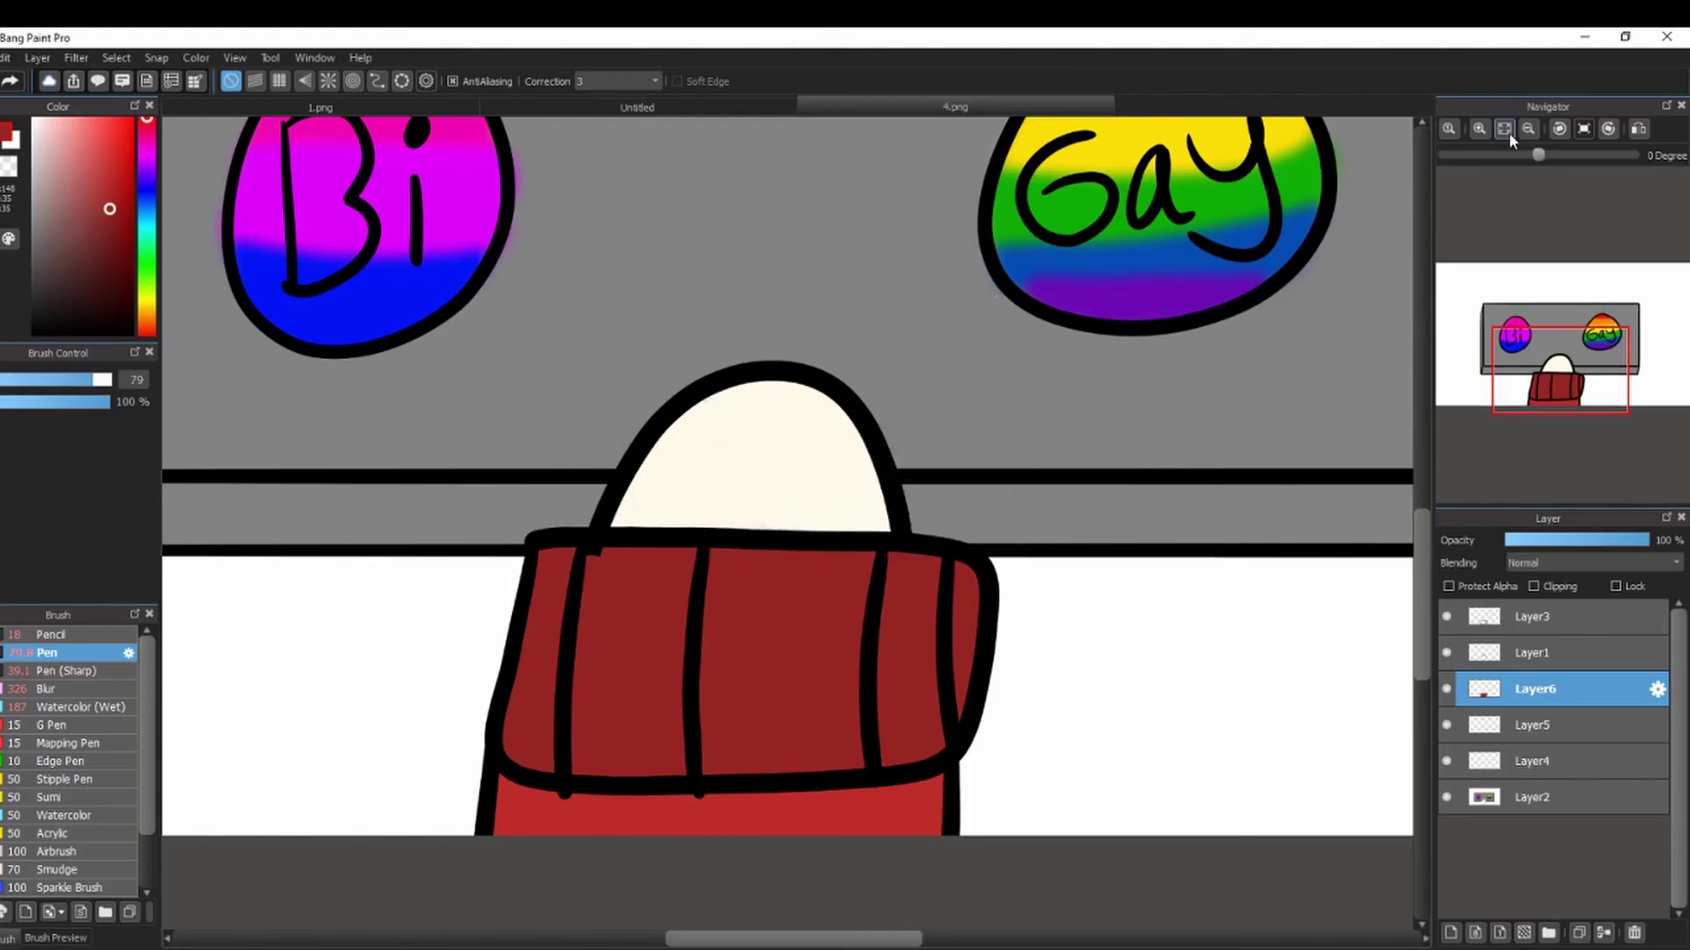
left_click(1504, 129)
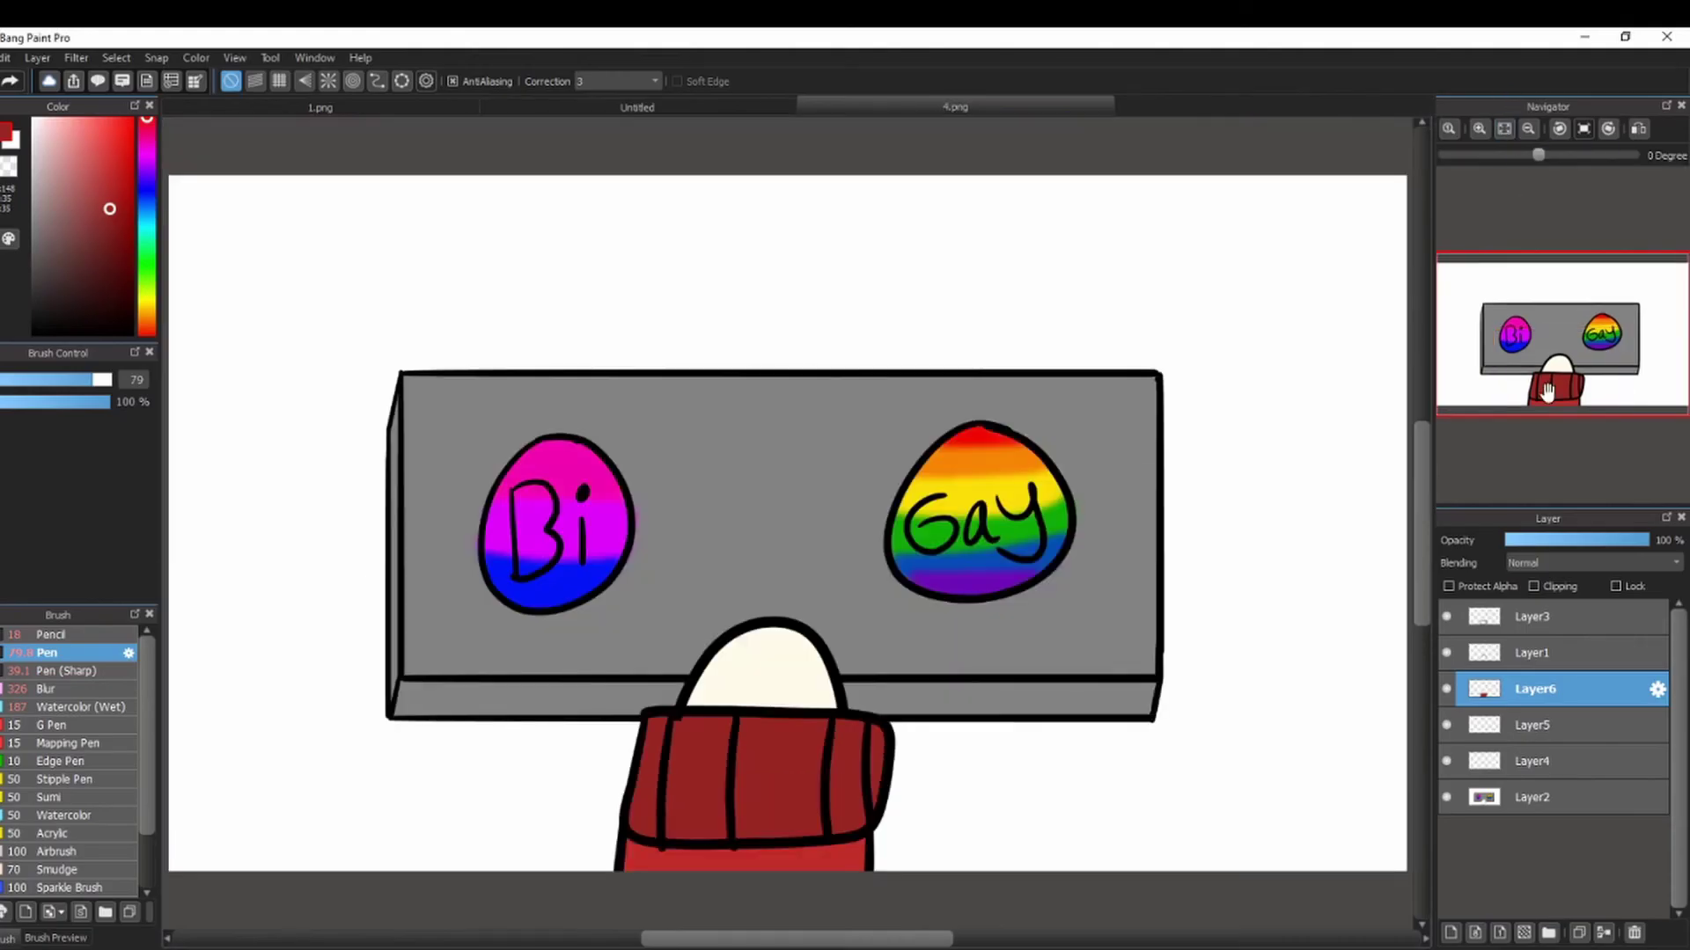
left_click(593, 106)
left_click(842, 106)
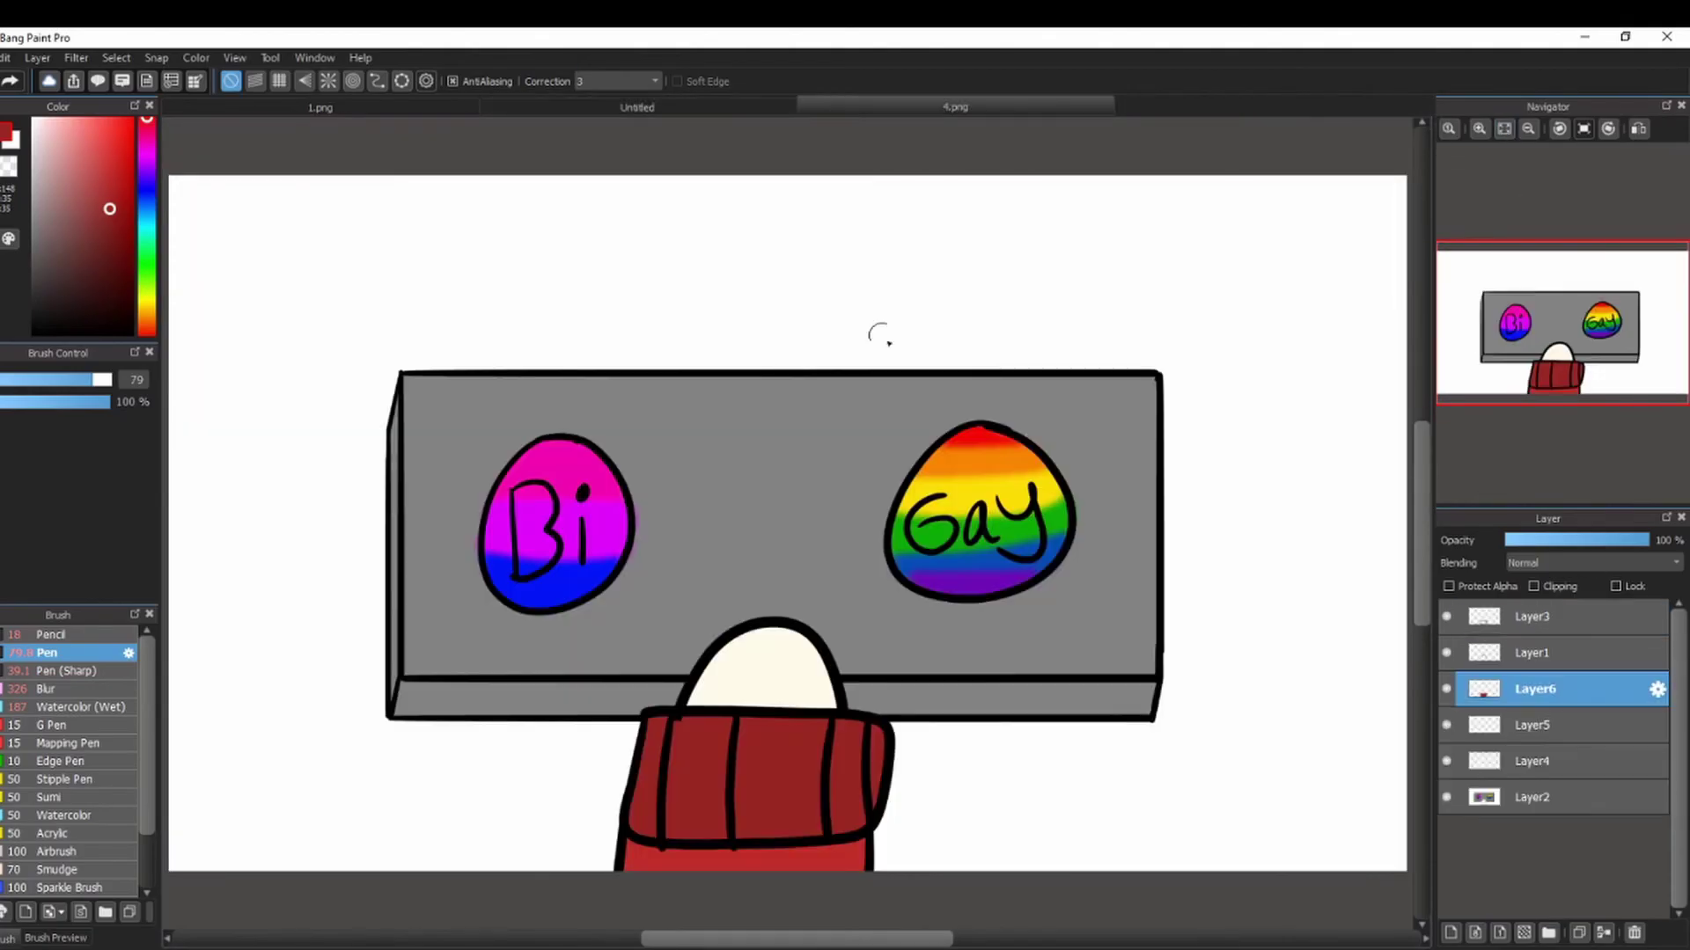
Dab the sleeve's reds beside the panel, and undo the edits back to the plain two-button panel with an empty Layer1.
mouse_move(286, 653)
left_mouse_down()
mouse_move(280, 732)
mouse_move(242, 648)
left_mouse_up()
left_click(726, 854, "alt")
key("ctrl+z")
key("ctrl+z")
key("ctrl+z")
key("ctrl+z")
key("ctrl+z")
key("ctrl+z")
key("ctrl+z")
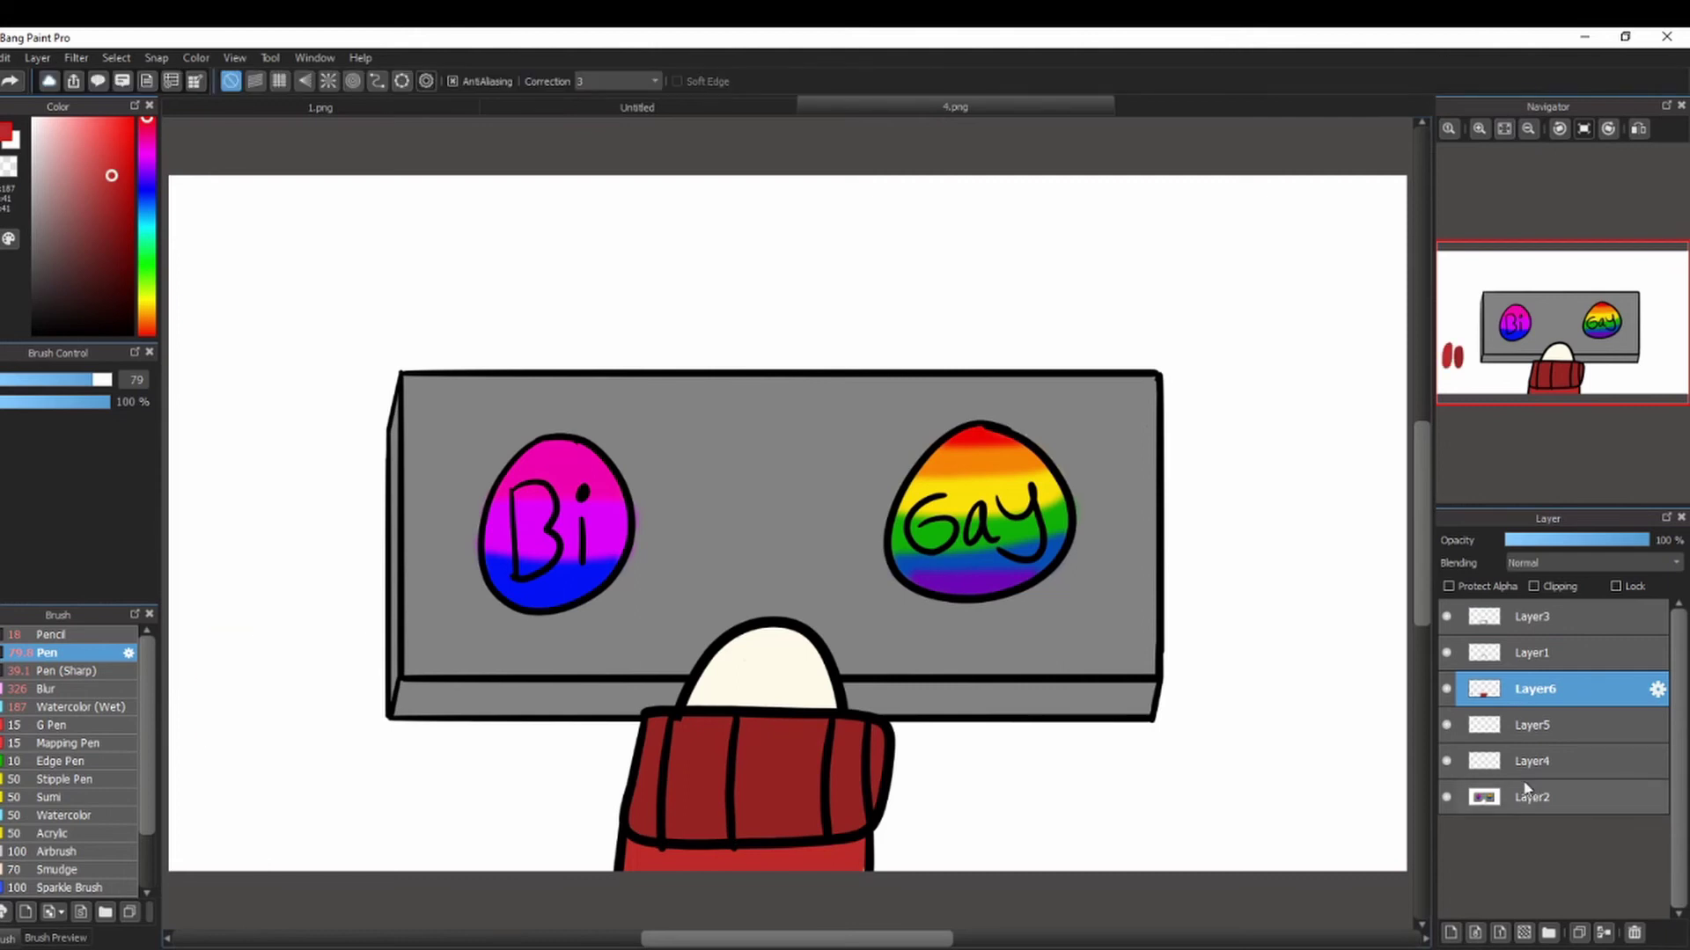
key("ctrl+z")
key("ctrl+z")
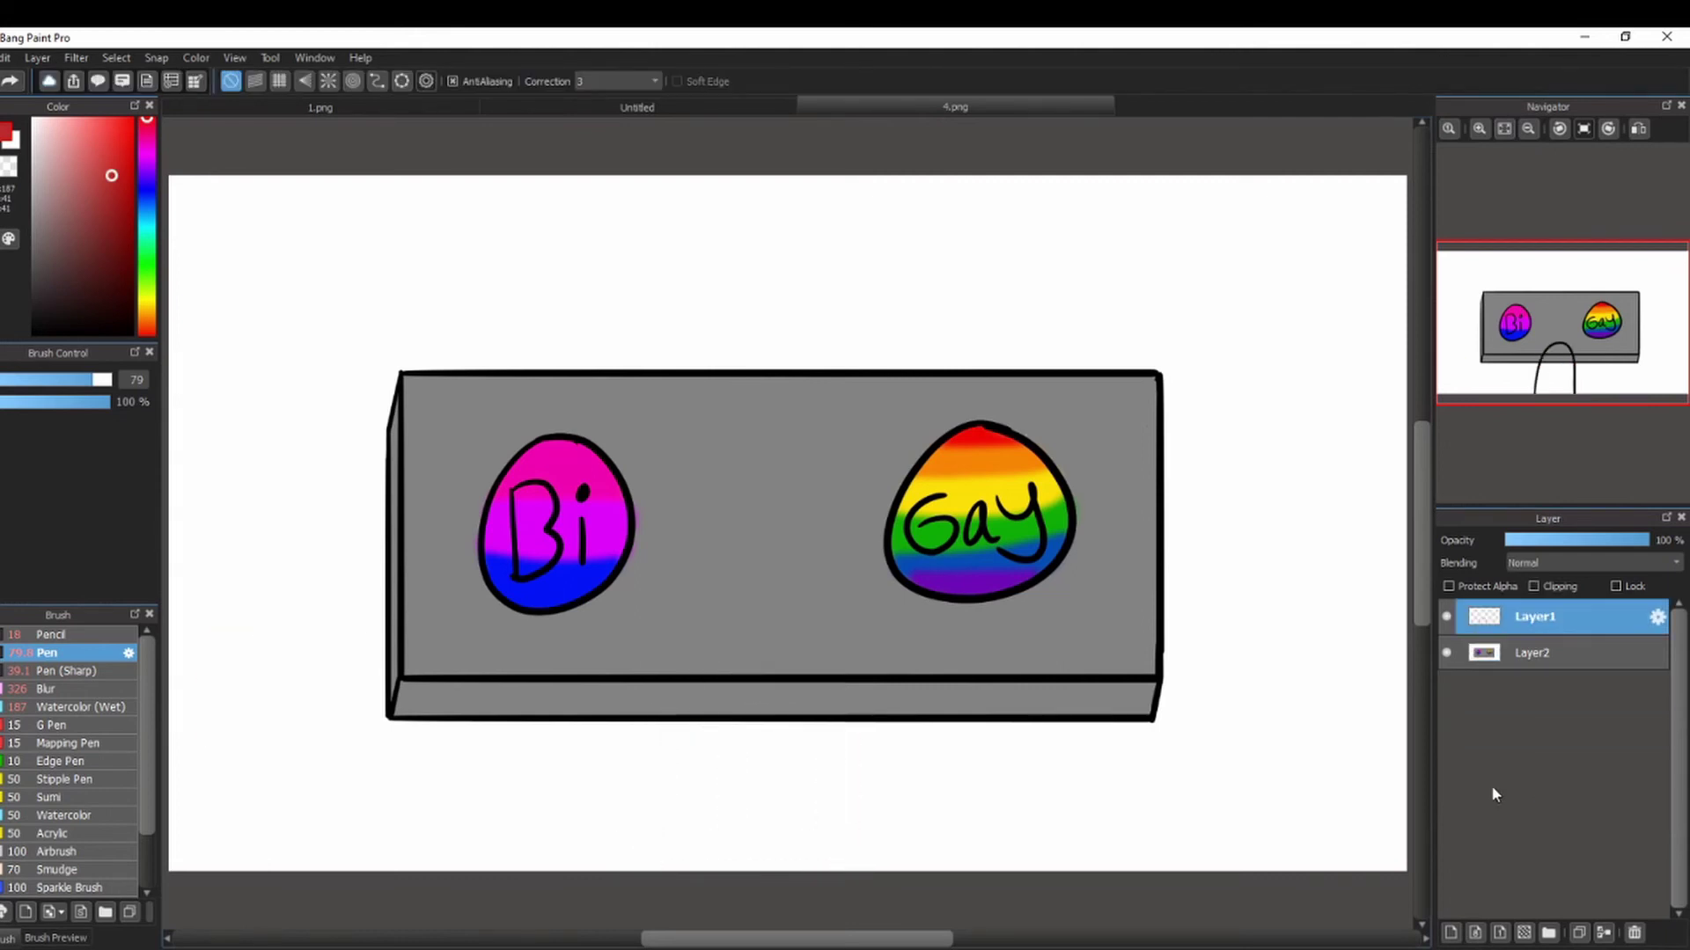
Draw an arched black finger outline reaching the Gay button on Layer1 with the Pen at size 39.
left_click_drag(882, 877, 1077, 876)
key("ctrl+z")
mouse_move(858, 876)
left_mouse_down()
mouse_move(920, 584)
mouse_move(1098, 877)
left_mouse_up()
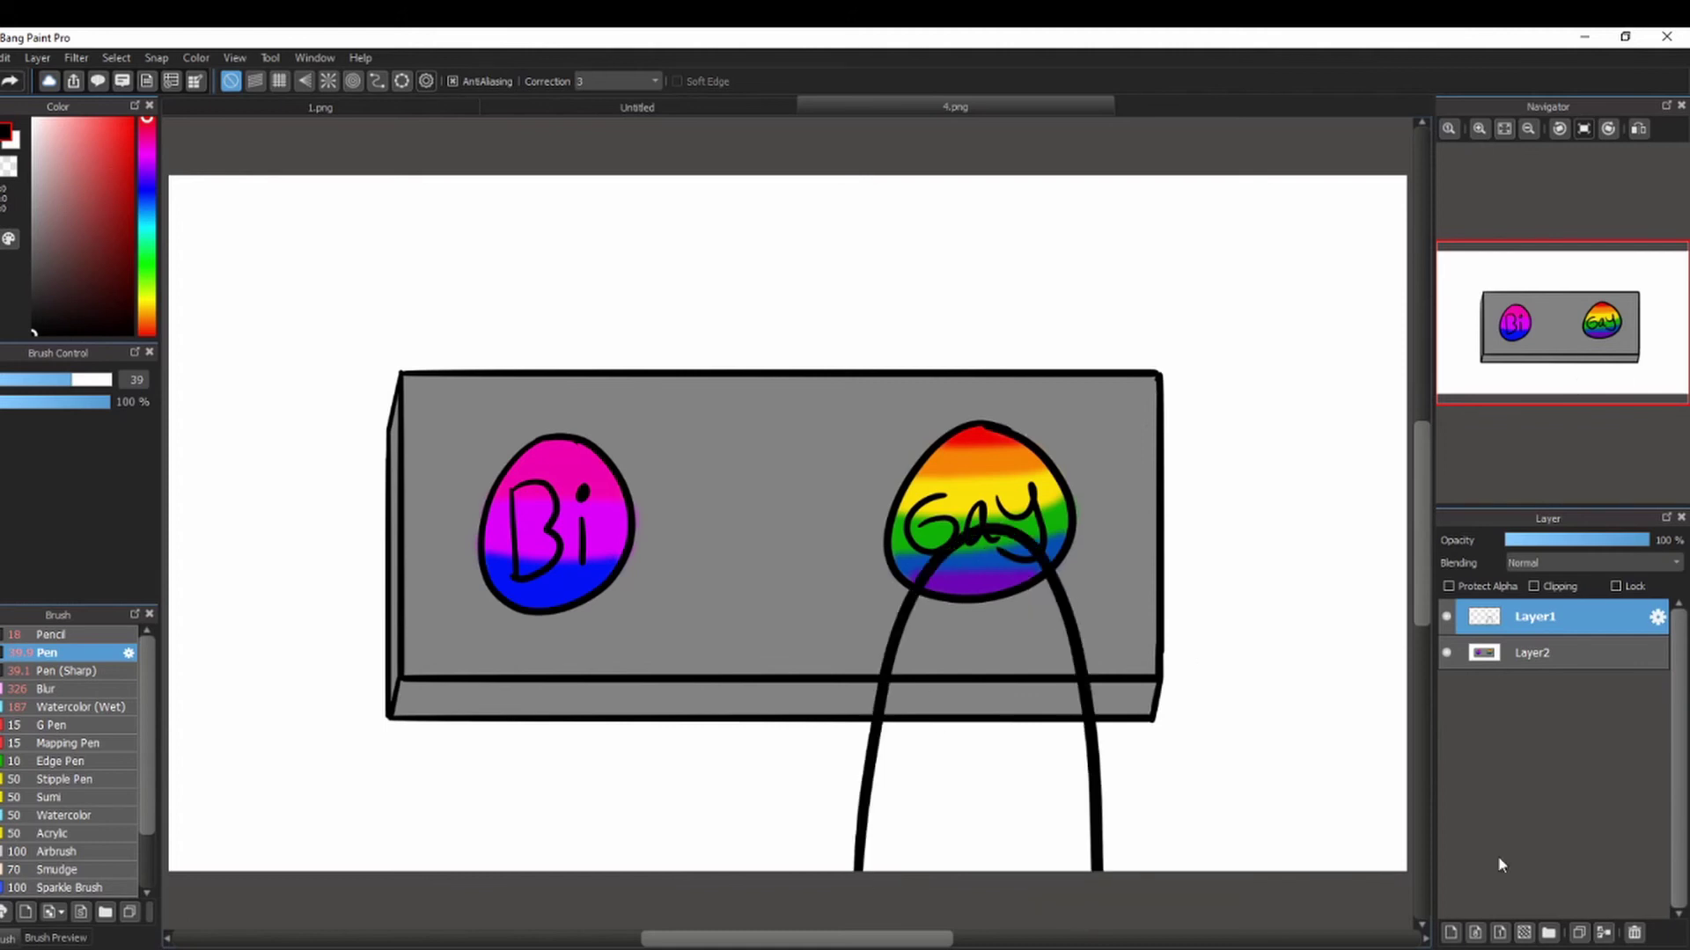
Outline a rounded cuff around the finger and the sleeve's two sides below it on a new layer.
left_click(1450, 933)
left_click(1480, 130)
left_click(1479, 129)
left_click(1601, 371)
mouse_move(819, 348)
left_mouse_down()
mouse_move(564, 678)
mouse_move(801, 350)
left_mouse_up()
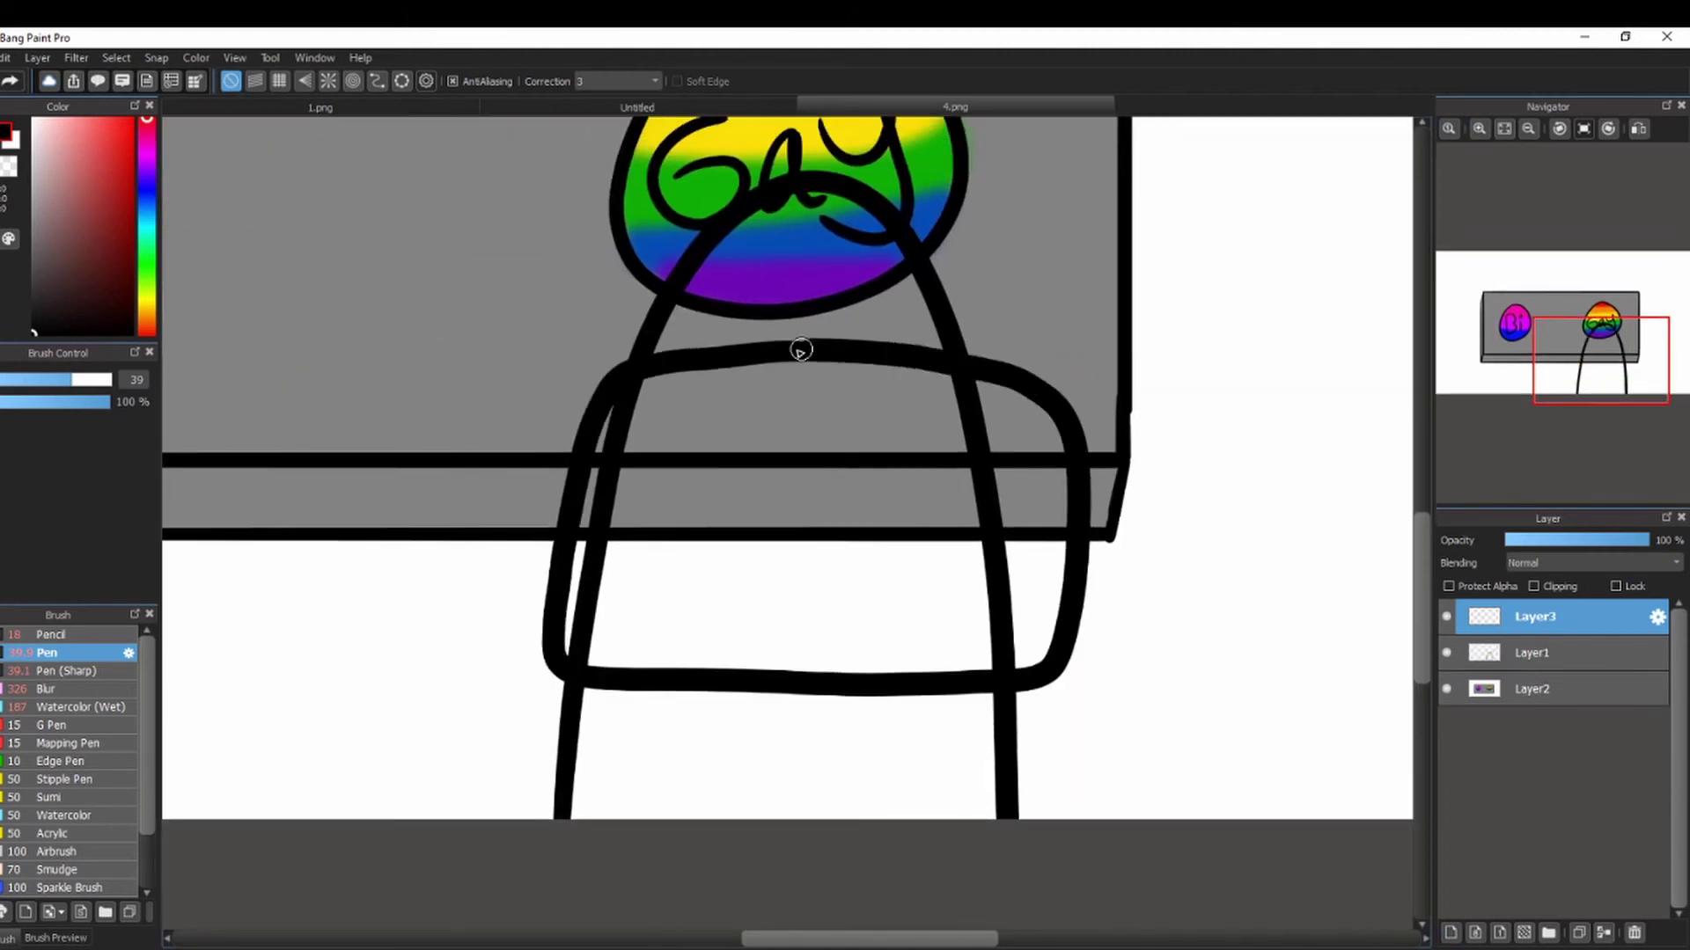
left_click_drag(552, 673, 534, 827)
left_click_drag(1061, 674, 1049, 827)
Draw a black arrow in the white area under the panel, pointing toward the cuff.
left_click_drag(1560, 367, 1564, 362)
left_click_drag(457, 570, 811, 559)
left_click_drag(641, 502, 810, 559)
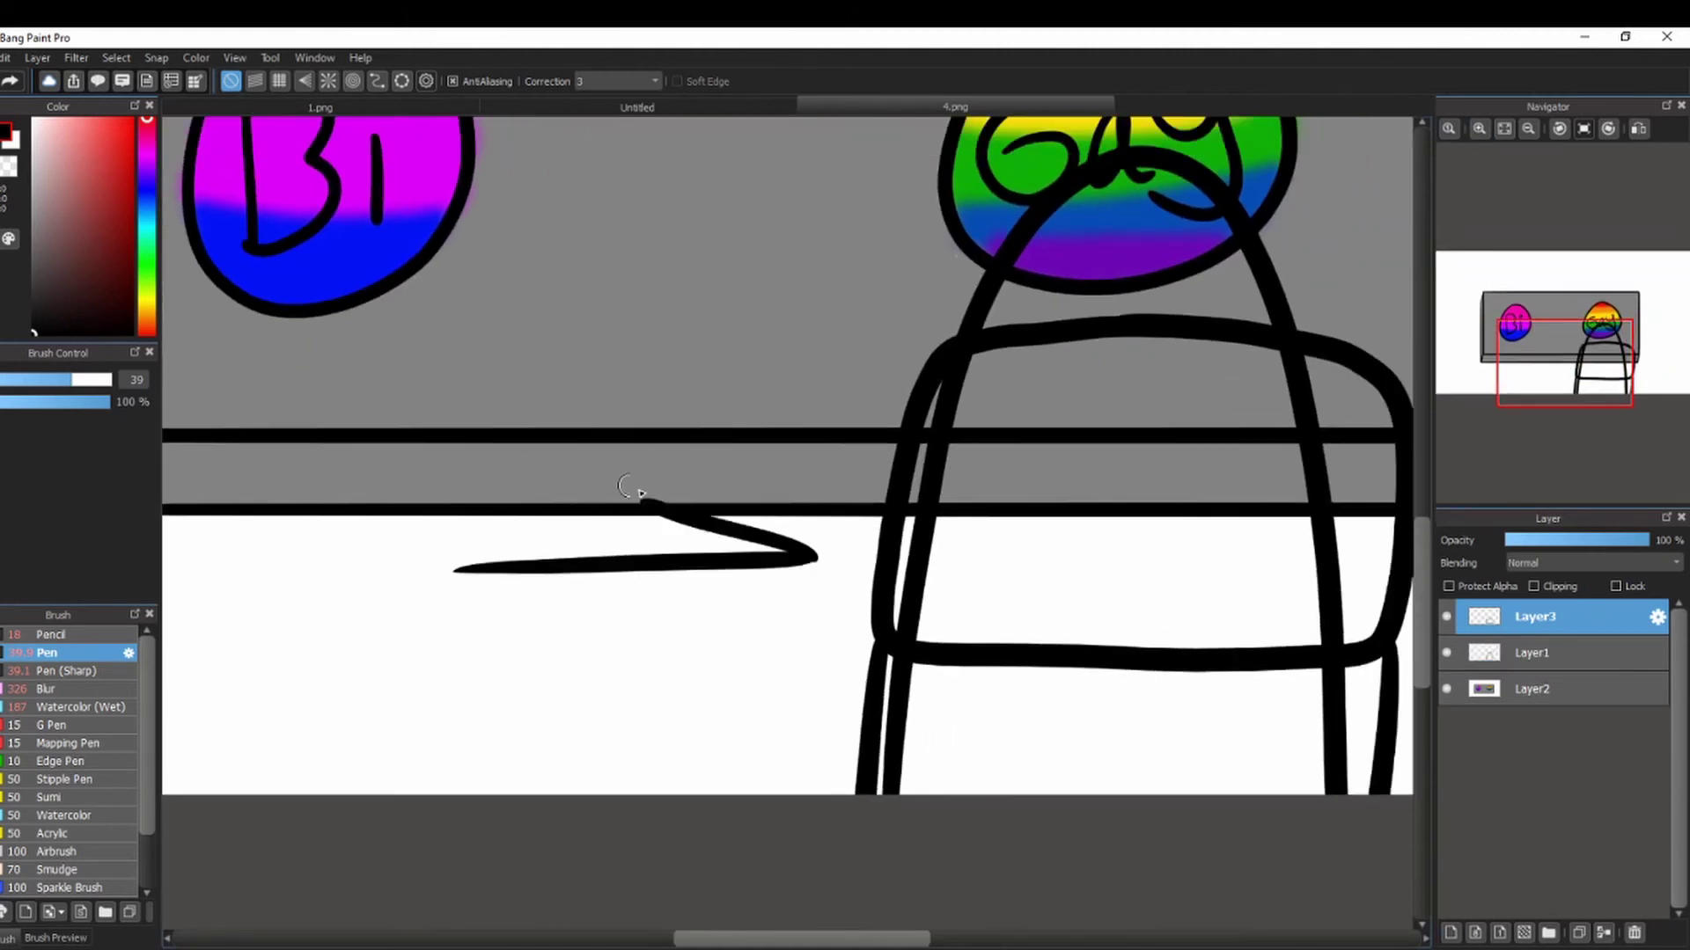
key("ctrl+z")
left_click_drag(742, 504, 778, 617)
Erase the finger's side lines on Layer1 where they run through the cuff and sleeve.
key("e")
left_click(1532, 653)
left_click_drag(948, 348, 889, 792)
left_click_drag(1271, 343, 1309, 840)
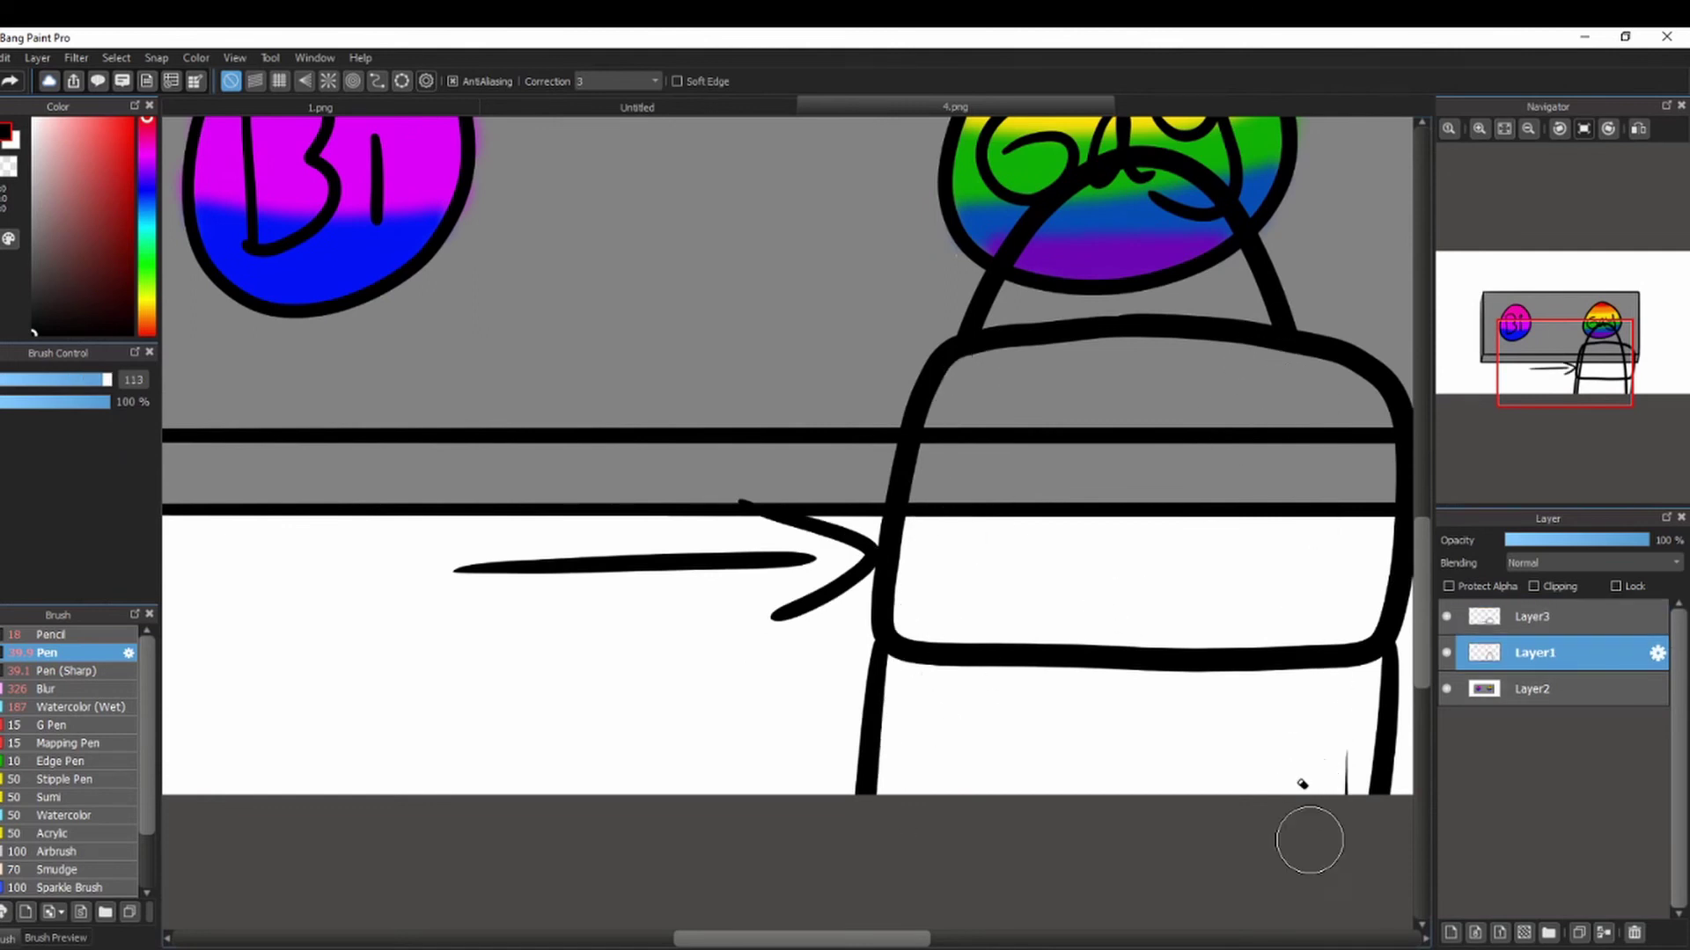
Draw three black fold lines running down the cuff on Layer3 with the Pen.
key("b")
left_click(1532, 616)
left_click_drag(1012, 344, 961, 647)
left_click_drag(1179, 341, 1135, 656)
left_click_drag(1311, 352, 1325, 647)
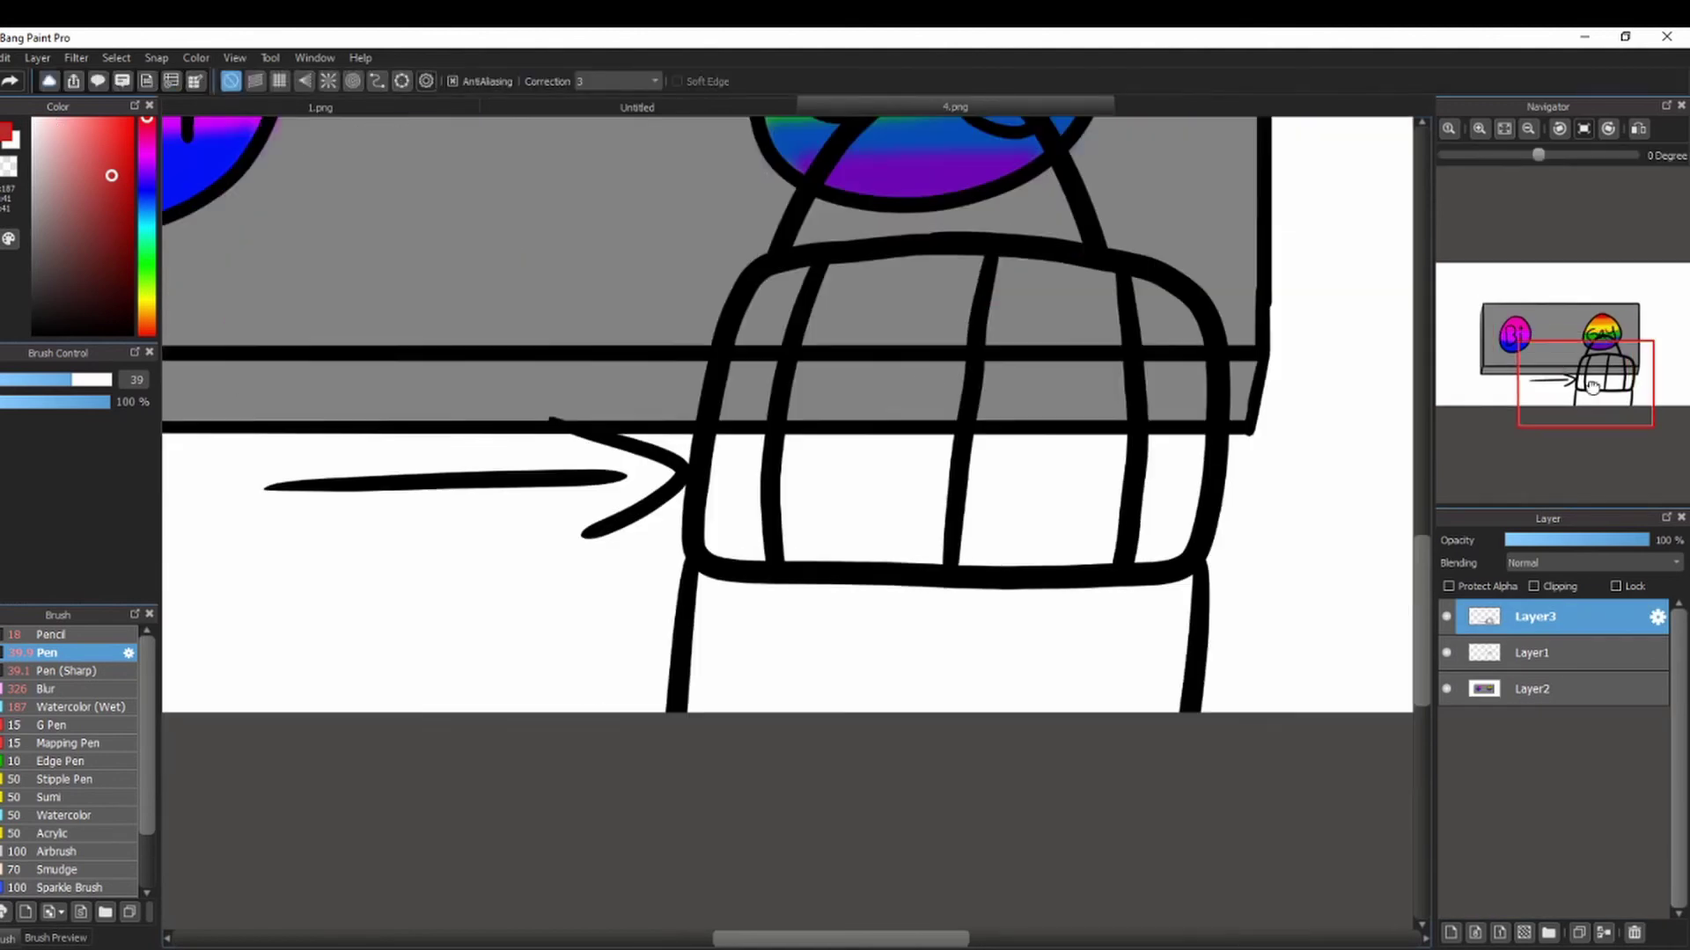
Color the sleeve red and the cuff a darker red on a new layer directly above Layer2, using the Pen at size 122.
left_click_drag(72, 380, 113, 380)
key("ctrl+z")
mouse_move(1025, 605)
left_mouse_down()
mouse_move(1007, 722)
mouse_move(1011, 709)
mouse_move(766, 623)
mouse_move(675, 654)
mouse_move(1012, 686)
left_mouse_up()
left_click(1531, 689)
left_click(1451, 933)
left_click(111, 213)
mouse_move(953, 303)
left_mouse_down()
mouse_move(603, 490)
mouse_move(1059, 426)
mouse_move(792, 472)
mouse_move(740, 457)
left_mouse_up()
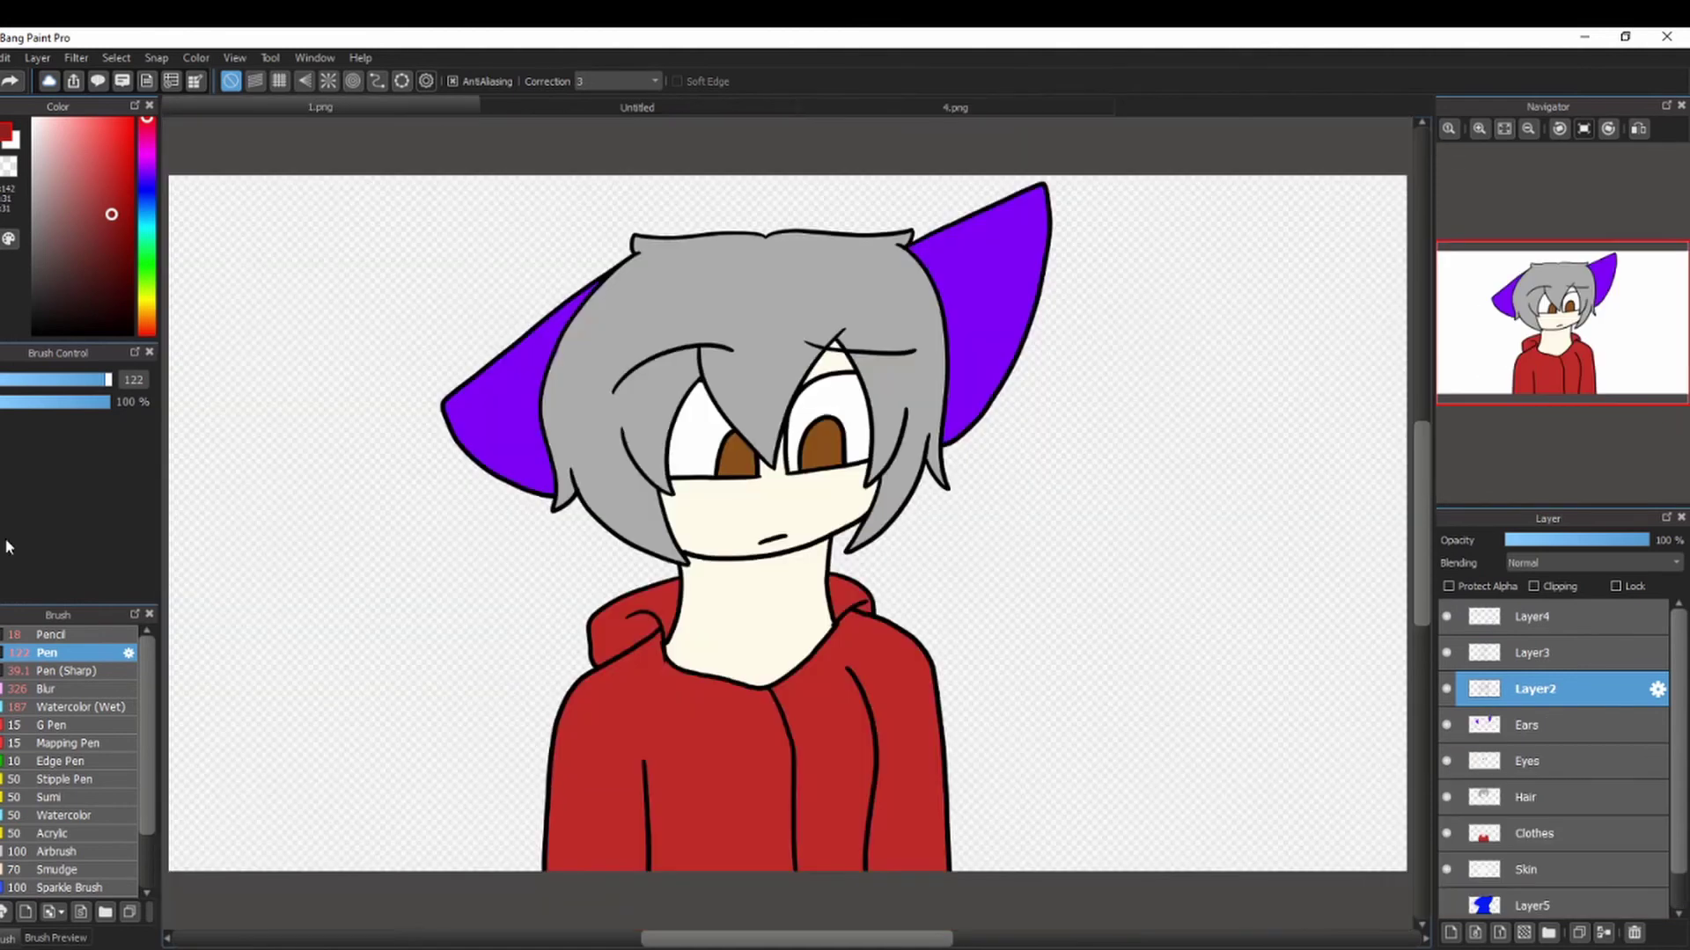
Fill the finger above the cuff with the character's pale skin color on Layer4, reducing the Pen to size 48.
mouse_move(917, 328)
left_mouse_down()
mouse_move(858, 324)
mouse_move(714, 465)
left_mouse_up()
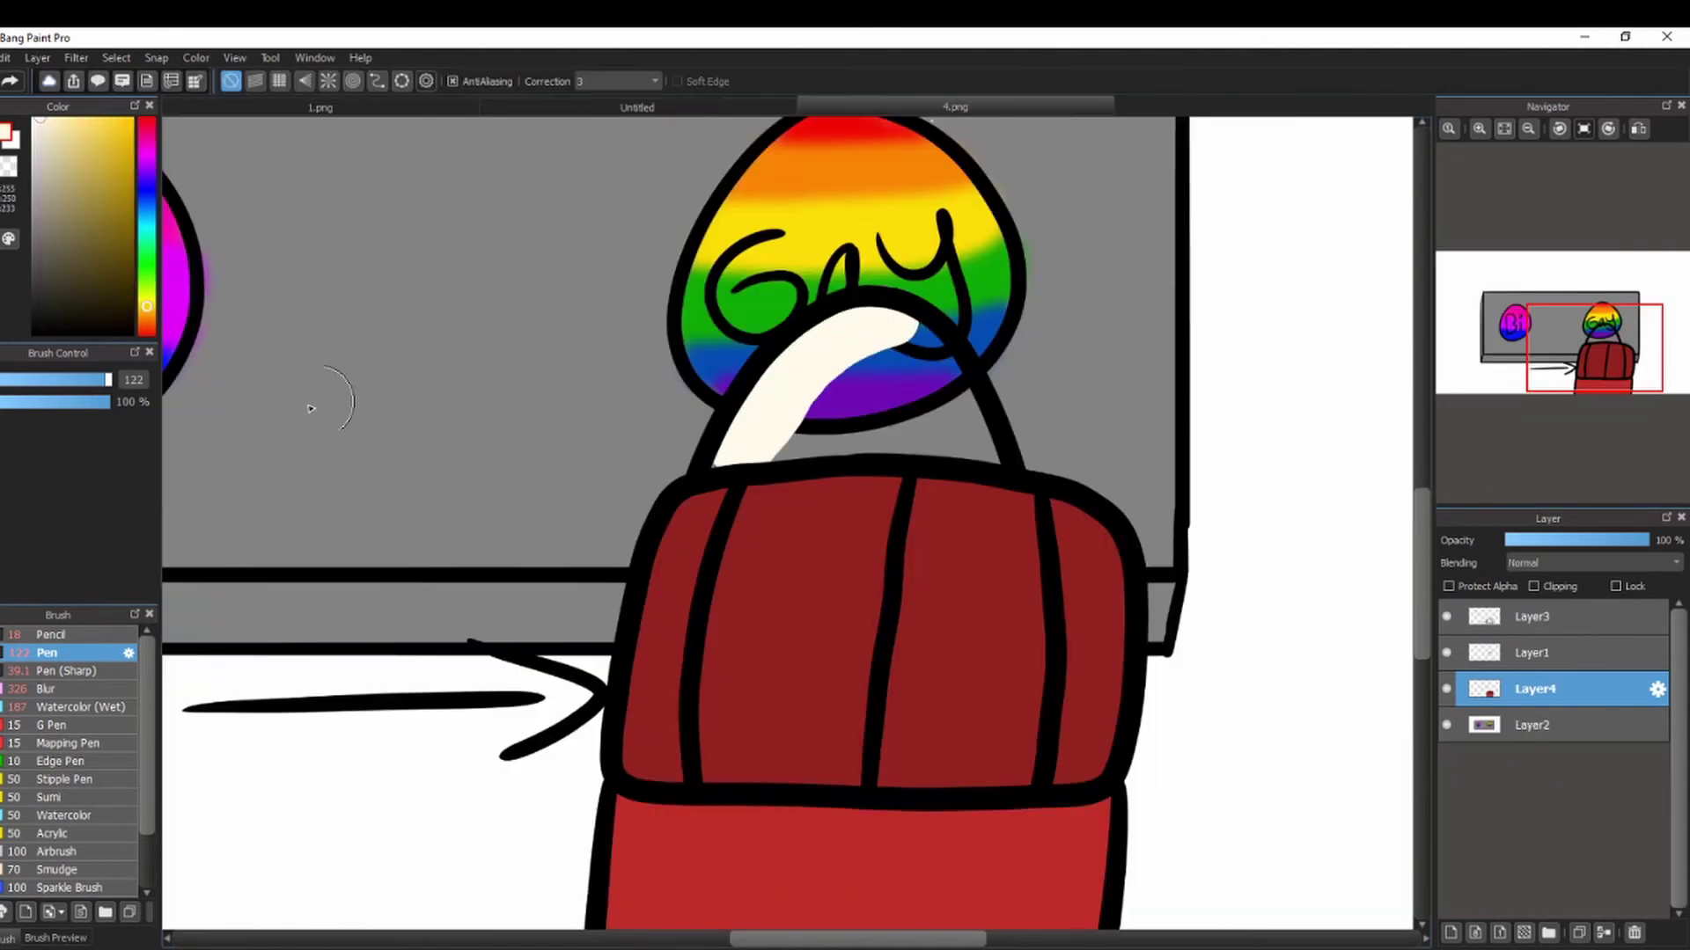
key("[")
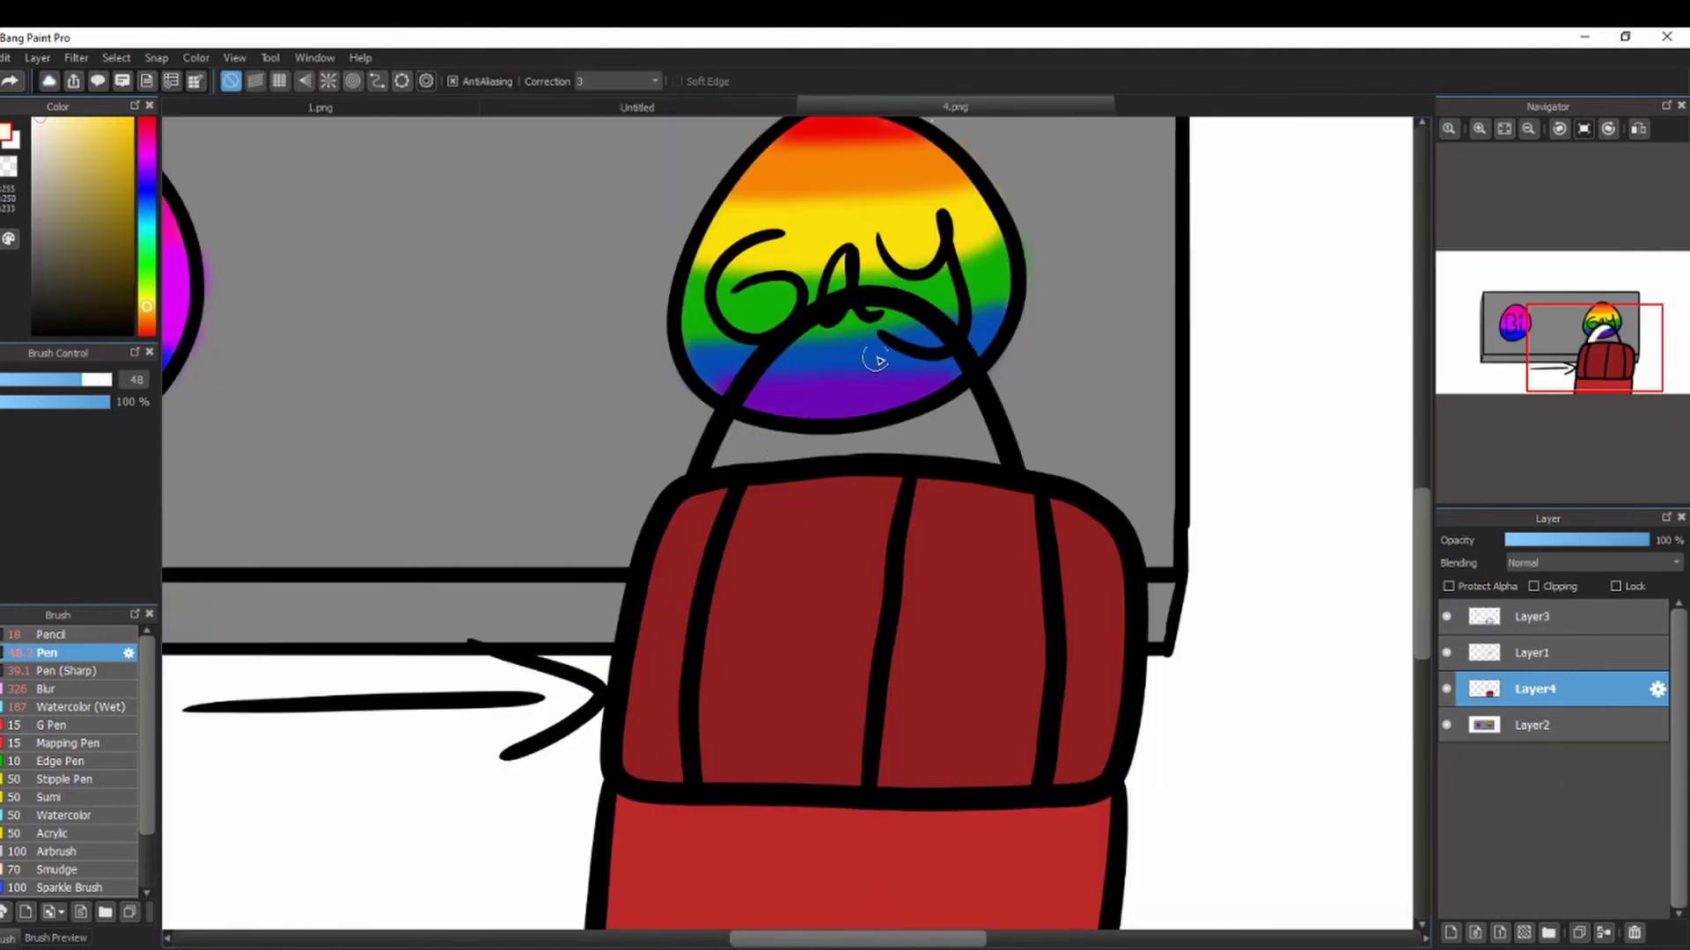
key("ctrl+z")
mouse_move(915, 329)
left_mouse_down()
mouse_move(746, 453)
mouse_move(924, 362)
mouse_move(860, 350)
left_mouse_up()
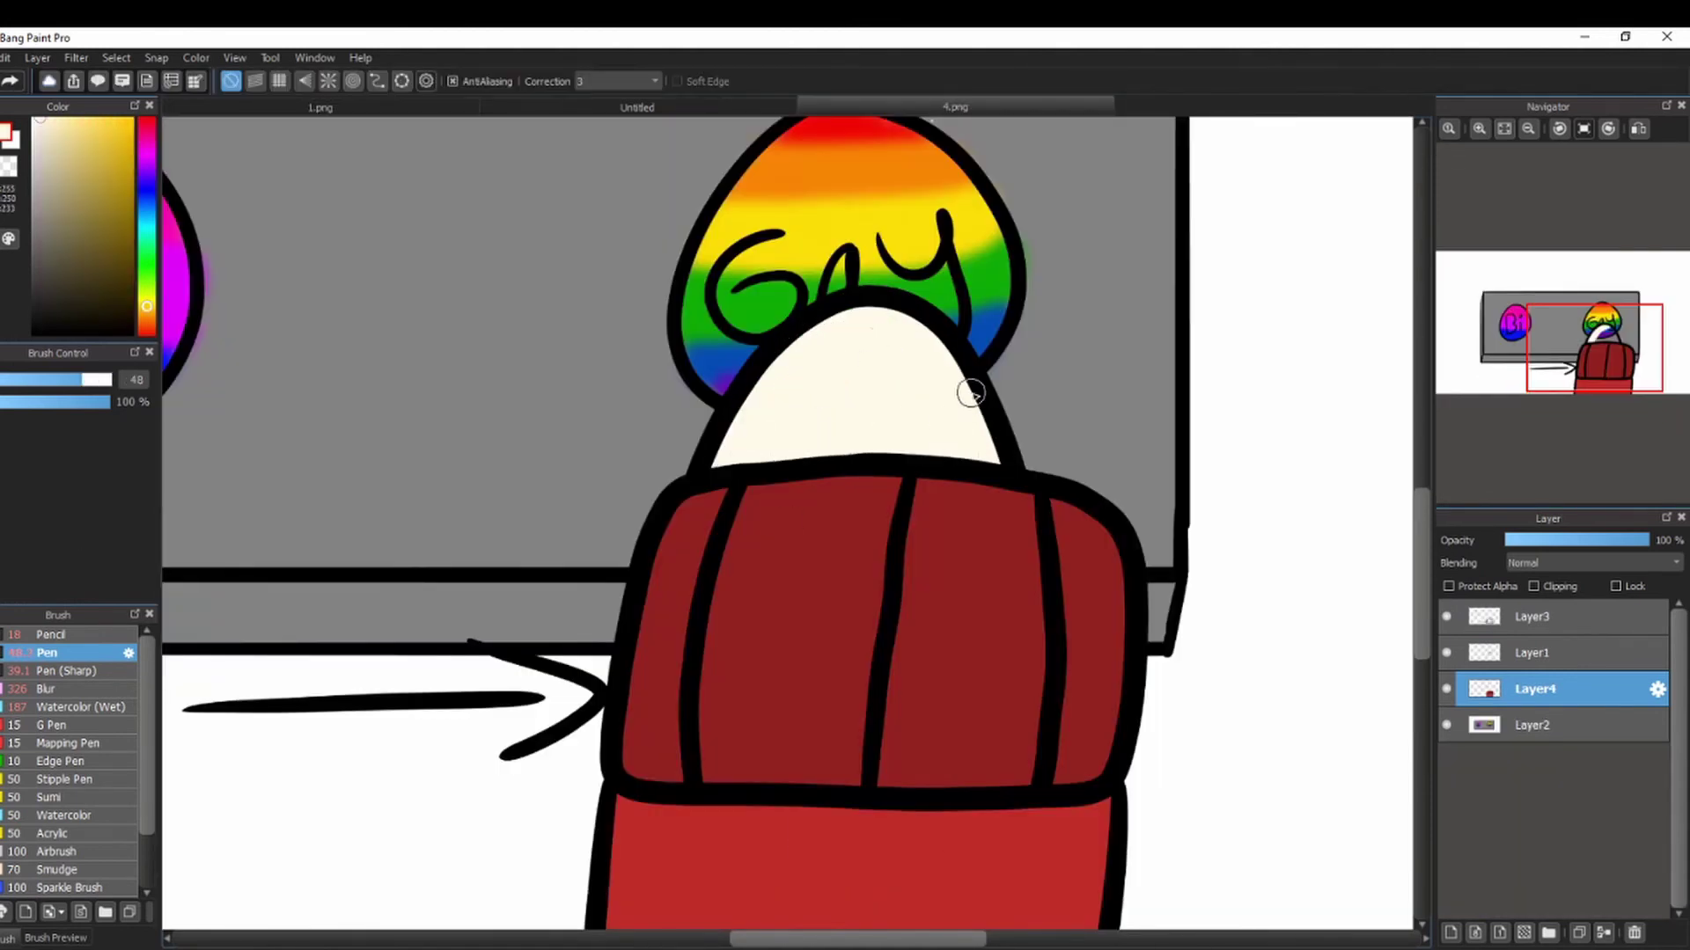
left_click(1504, 129)
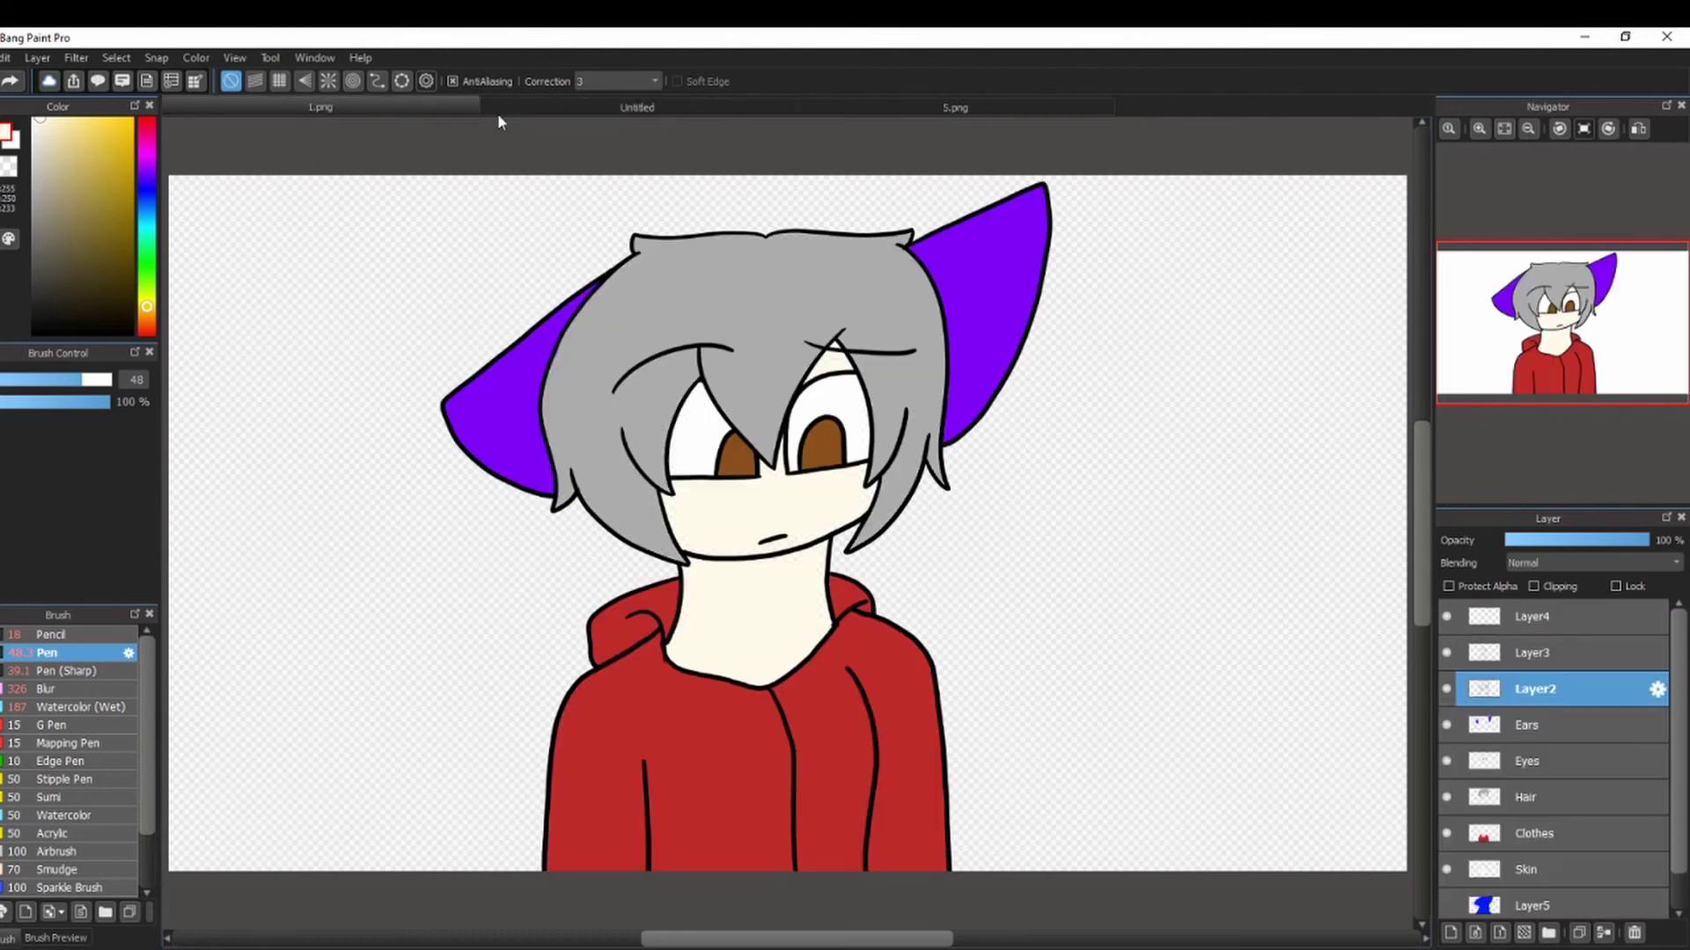
Erase the eyes, eyebrows and mouth from the Untitled line drawing, and set up a size 14 black Pen.
left_click(1549, 651)
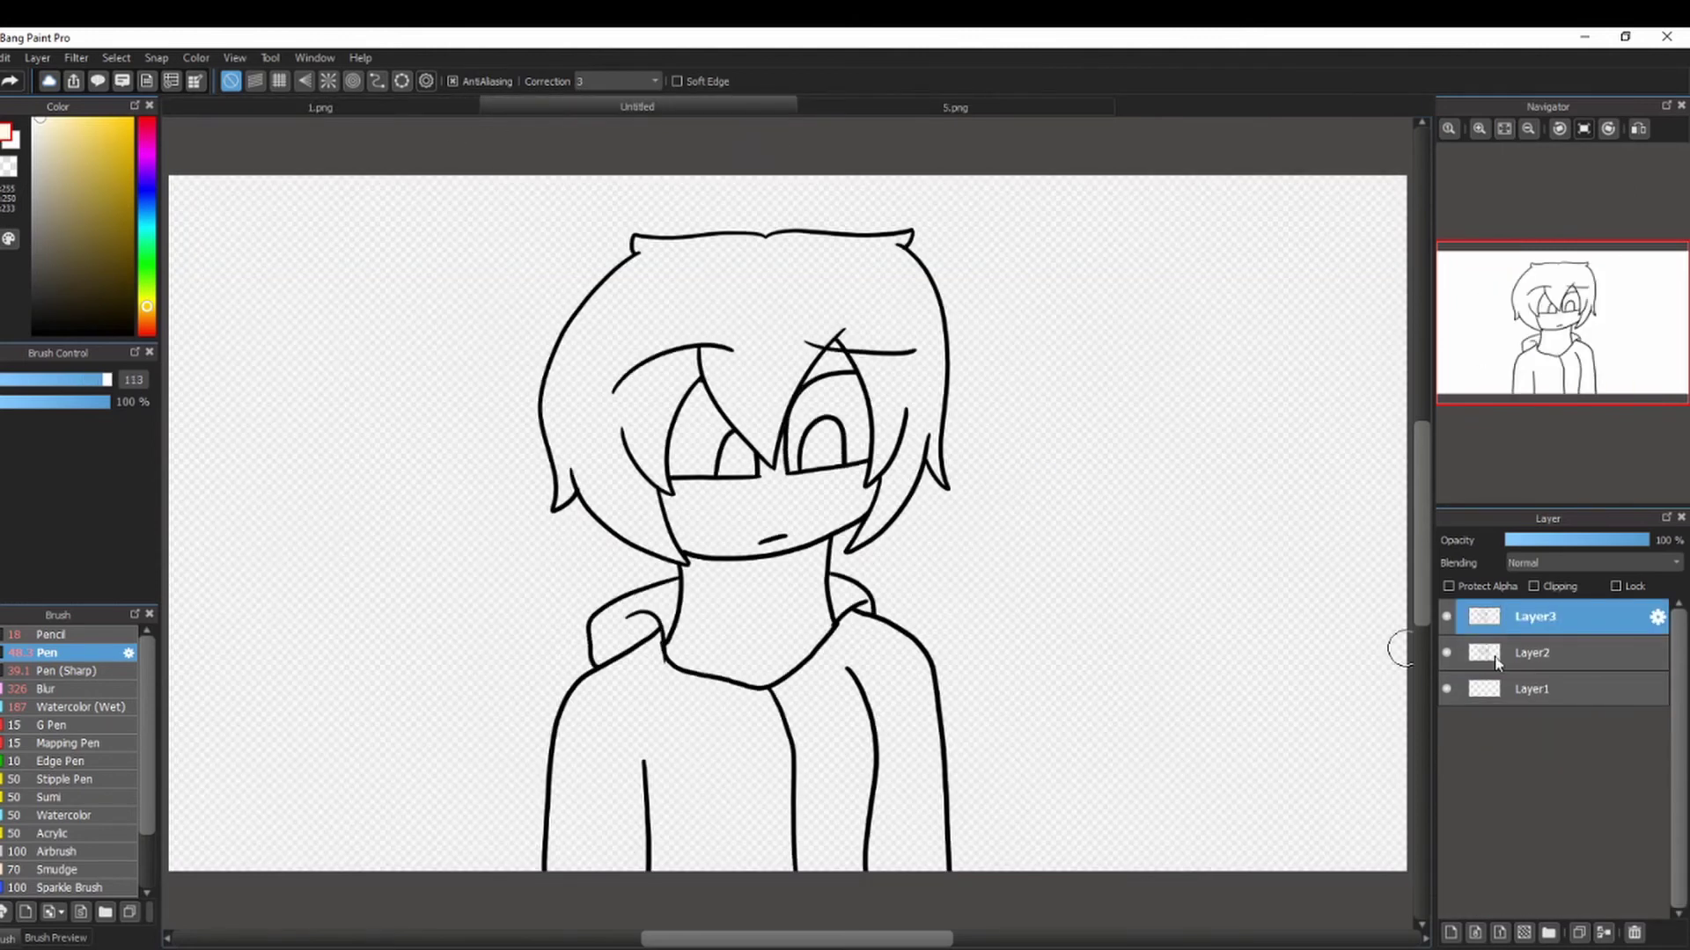
left_click_drag(726, 352, 796, 427)
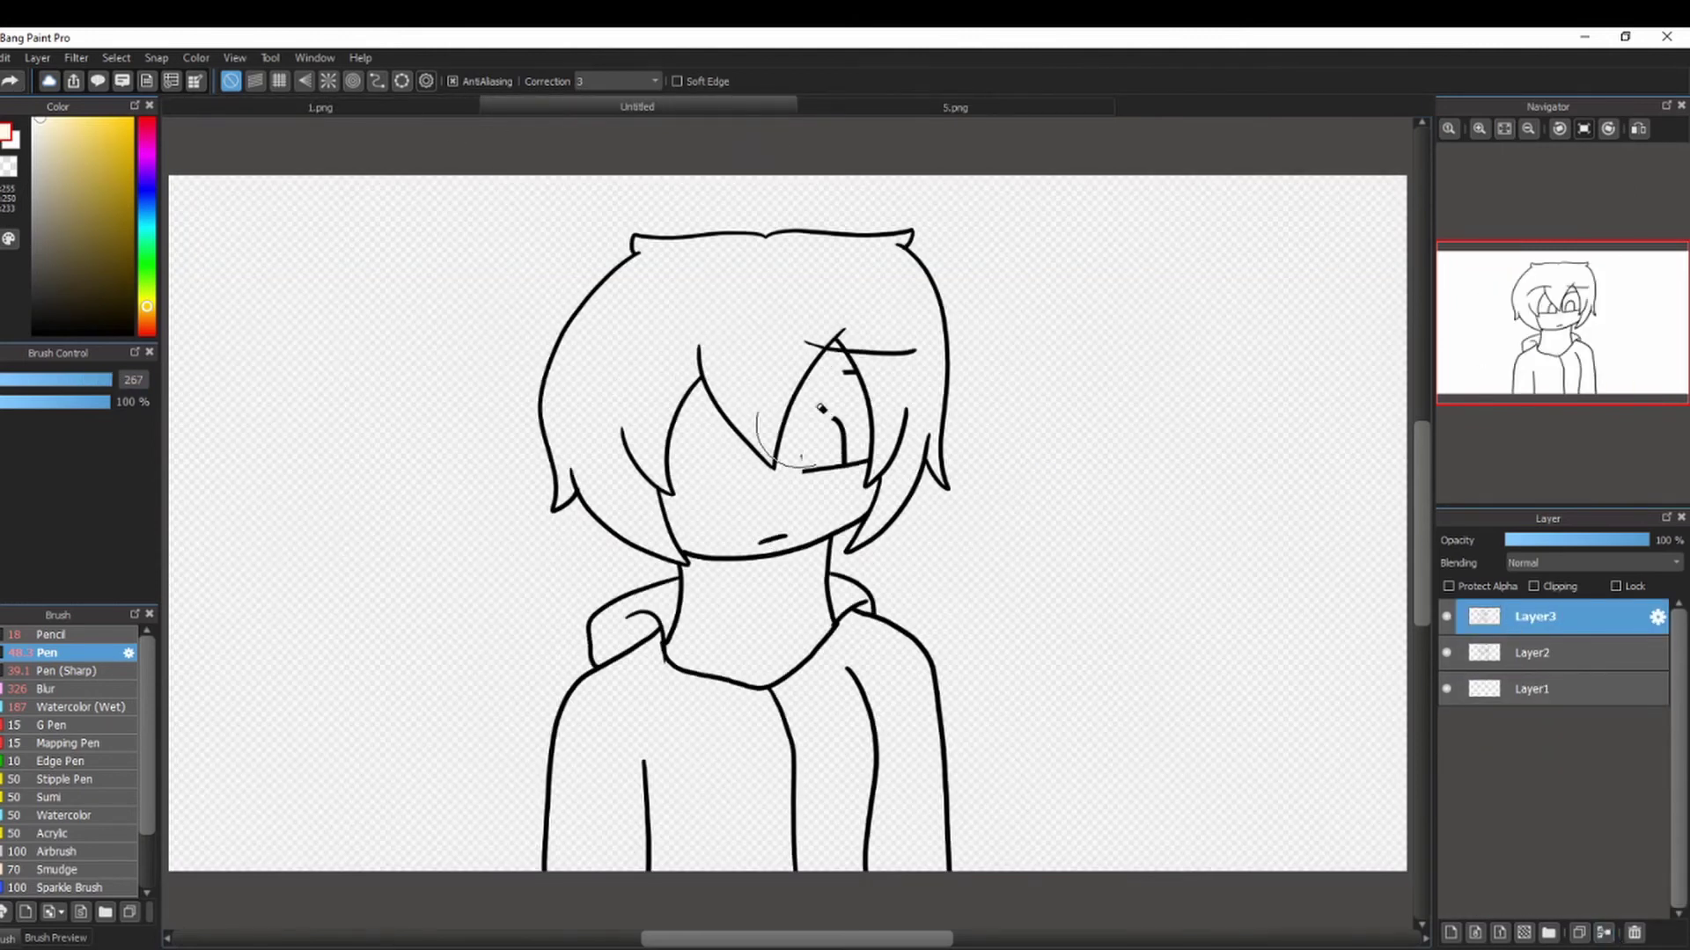
left_click(27, 380)
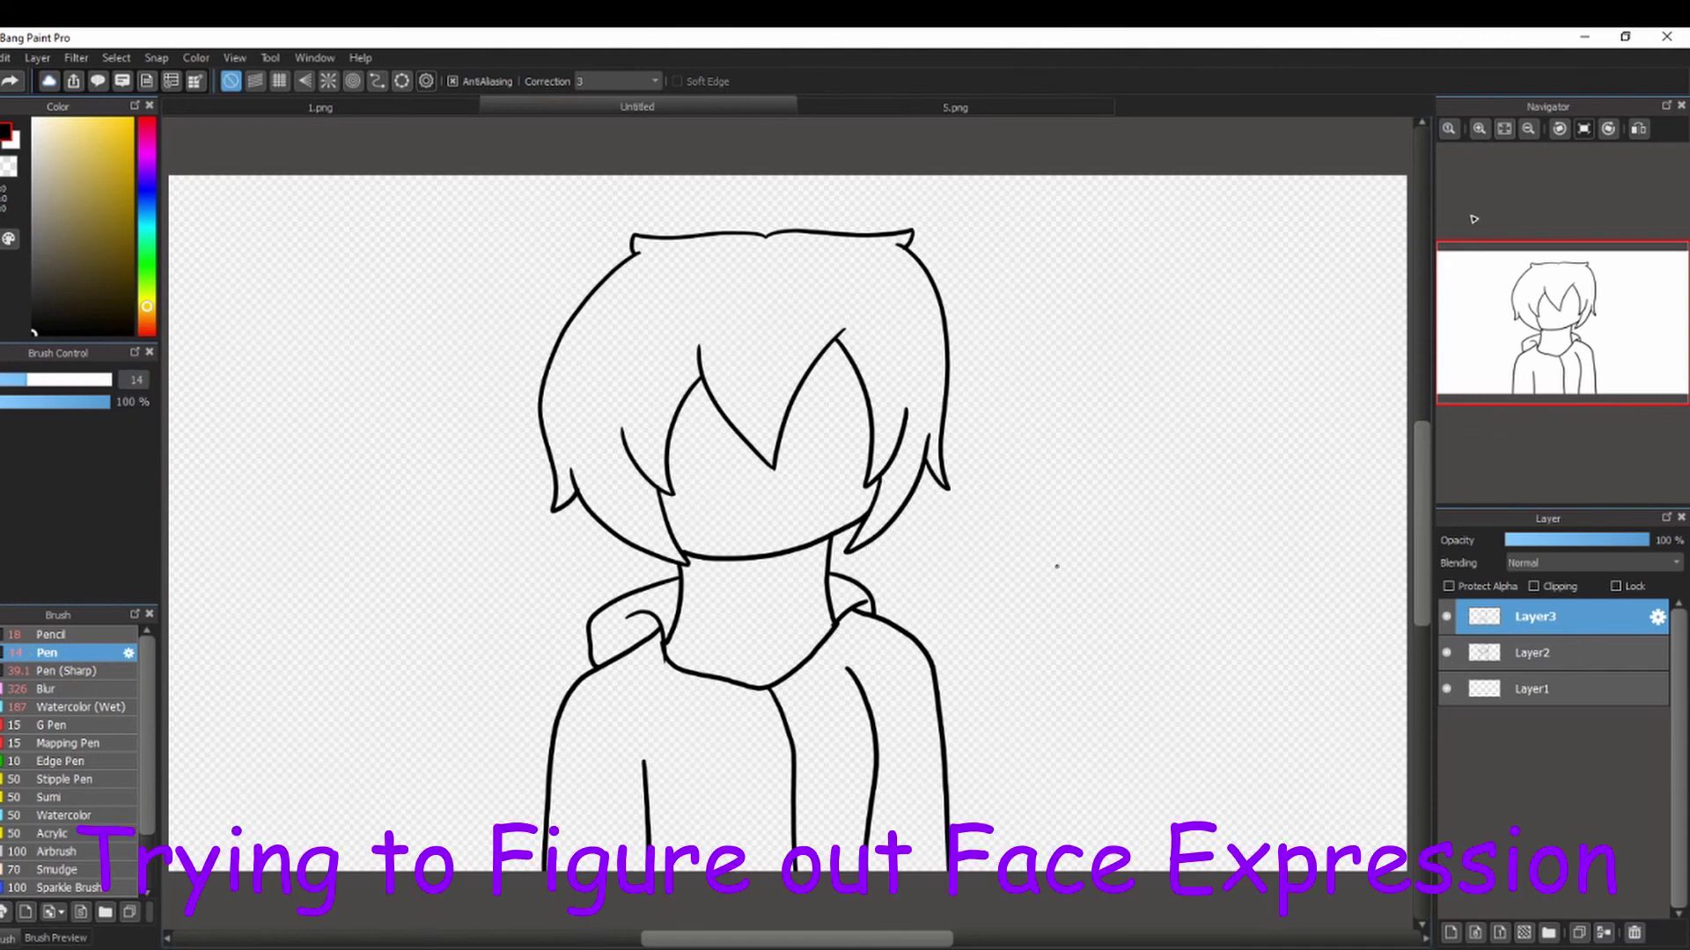
Try out arched upper outlines for both eyes across the fringe on Layer3.
scroll(758, 436, "up", 5)
left_click_drag(792, 458, 777, 575)
mouse_move(883, 607)
left_mouse_down()
mouse_move(1307, 577)
mouse_move(883, 608)
mouse_move(1197, 423)
left_mouse_up()
key("ctrl+z")
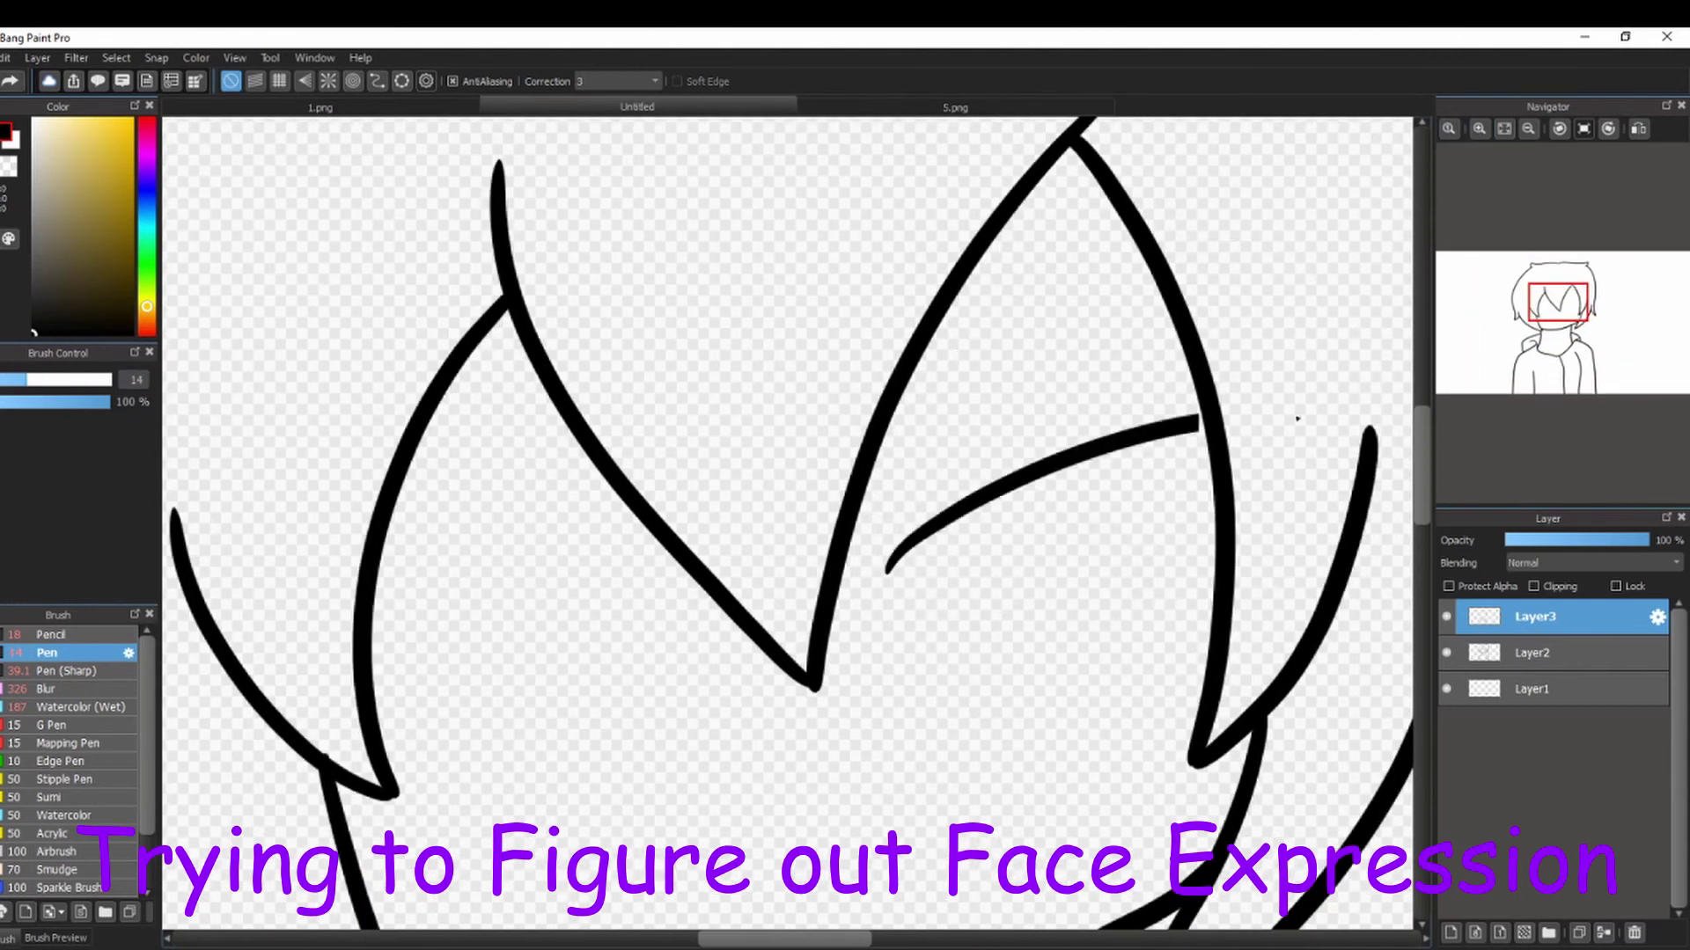
key("ctrl+z")
mouse_move(943, 526)
left_mouse_down()
mouse_move(1365, 464)
mouse_move(1392, 497)
left_mouse_up()
key("ctrl+z")
left_click_drag(741, 560, 303, 627)
left_click(1559, 330)
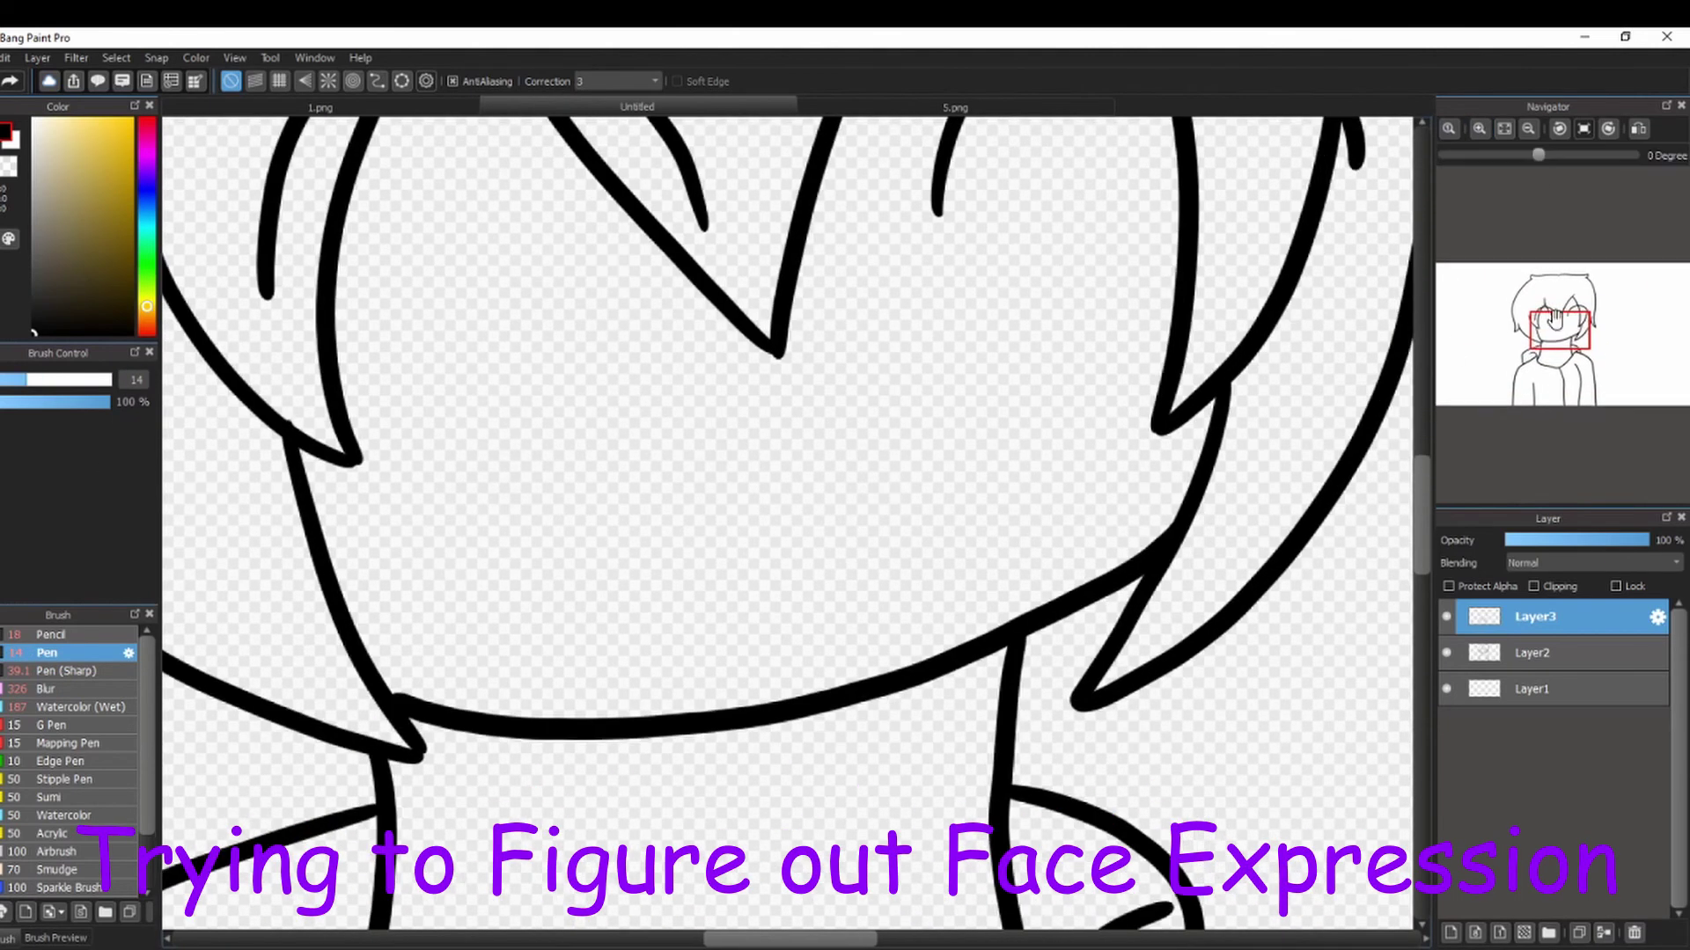
Try out curved eyebrows high above both arched eye outlines.
left_click_drag(1554, 318, 1563, 300)
left_click_drag(864, 377, 1347, 421)
left_click_drag(623, 406, 174, 490)
key("ctrl+z")
left_click(1550, 291)
left_click_drag(824, 340, 578, 304)
key("ctrl+z")
left_click_drag(899, 351, 380, 407)
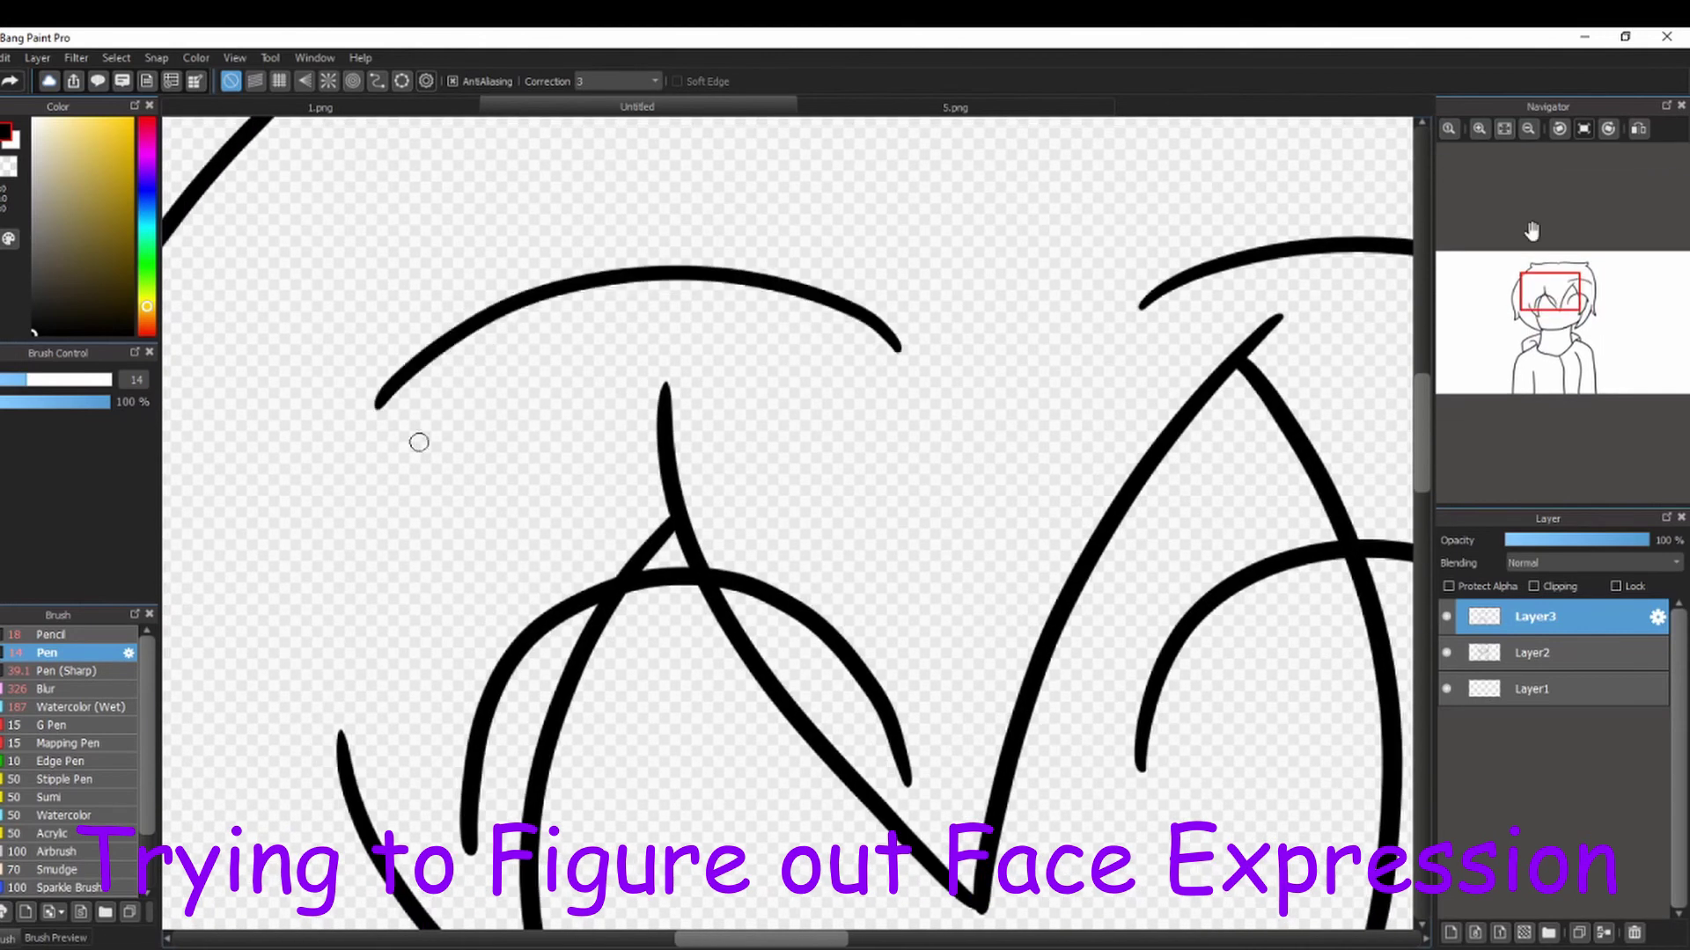
Try further strokes around the eyes, and undo the whole arched eye and eyebrow sketch.
left_click_drag(1551, 299, 1549, 294)
scroll(1549, 294, "down", 4)
left_click(1539, 285)
mouse_move(685, 374)
left_mouse_down()
mouse_move(389, 320)
mouse_move(518, 724)
left_mouse_up()
key("ctrl+z")
mouse_move(685, 376)
left_mouse_down()
mouse_move(490, 314)
mouse_move(526, 716)
left_mouse_up()
left_click(1584, 280)
left_click_drag(822, 404, 1131, 289)
key("ctrl+z")
key("ctrl+z")
key("ctrl+z")
key("ctrl+z")
key("ctrl+z")
key("ctrl+z")
left_click(1556, 312)
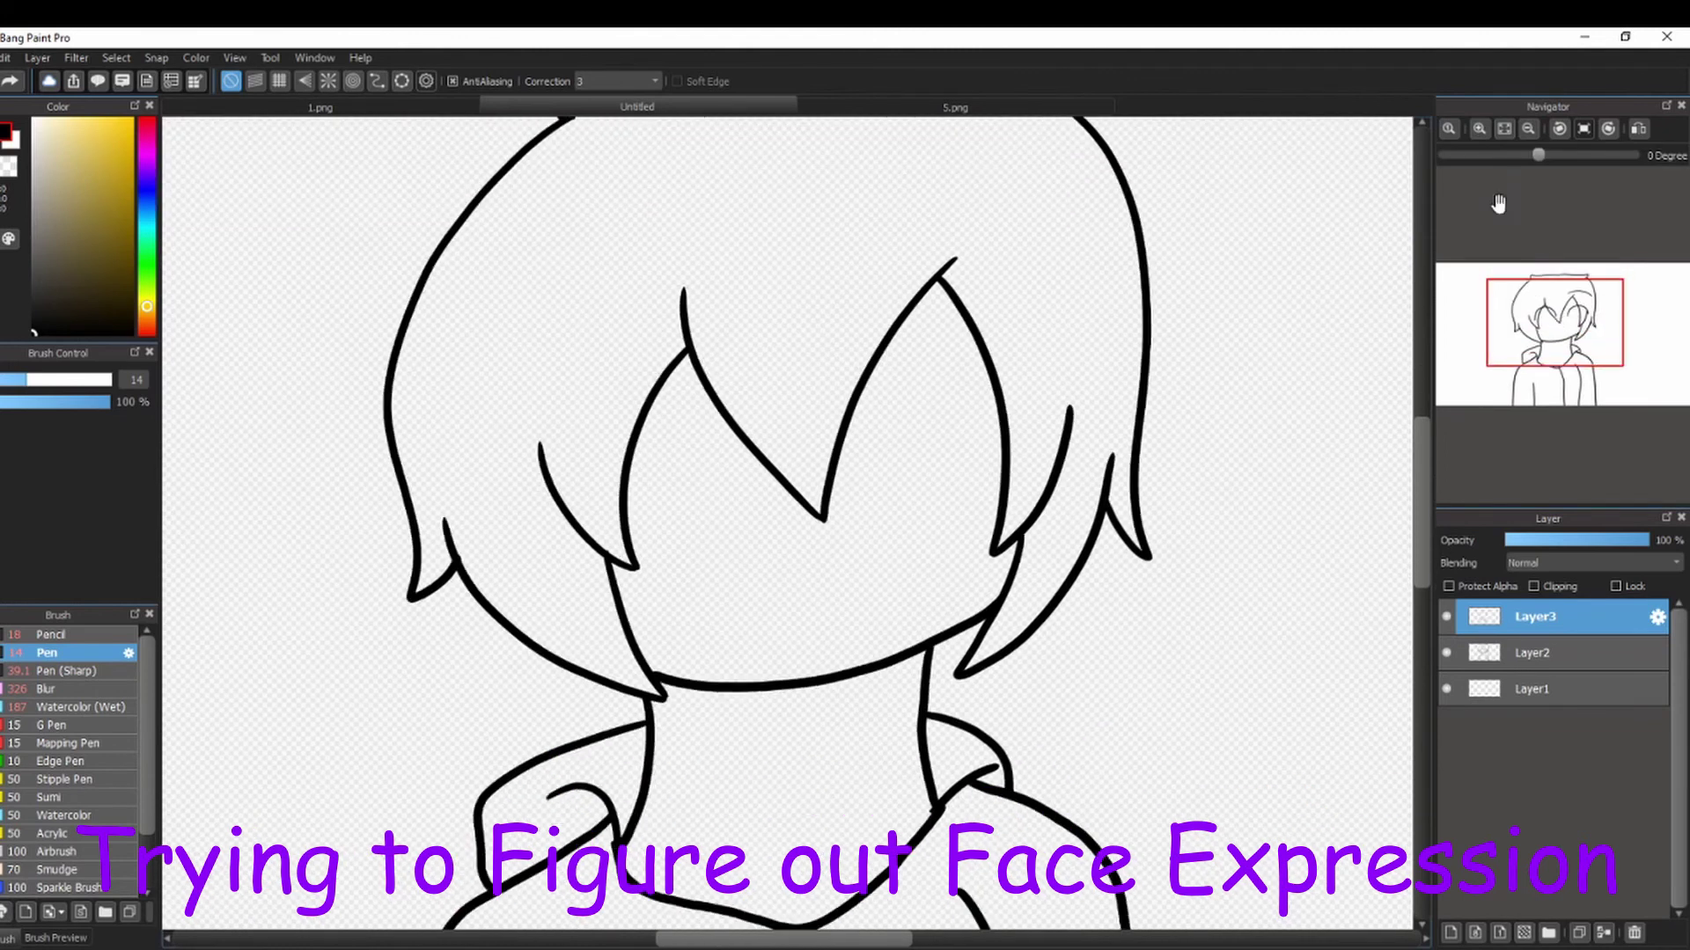
Sketch two half-closed eyes with flat upper lids and rounded lower edges.
left_click(1479, 130)
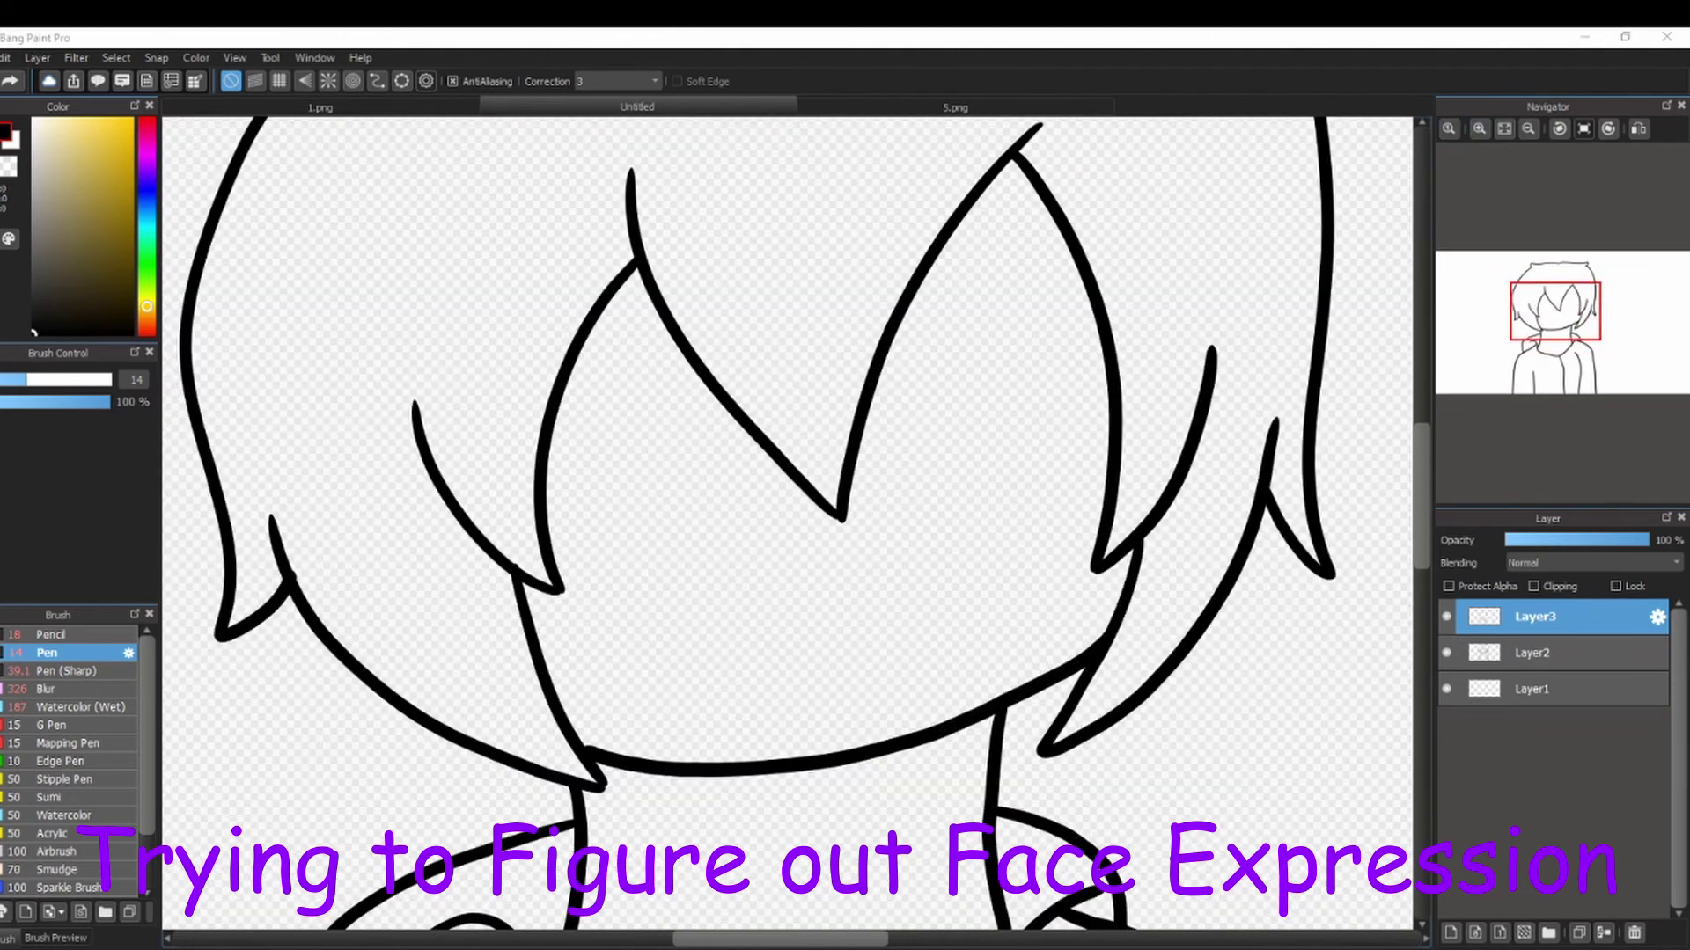
left_click_drag(895, 299, 1229, 287)
mouse_move(355, 331)
left_mouse_down()
mouse_move(770, 291)
mouse_move(397, 339)
left_mouse_up()
left_click_drag(906, 303, 1124, 504)
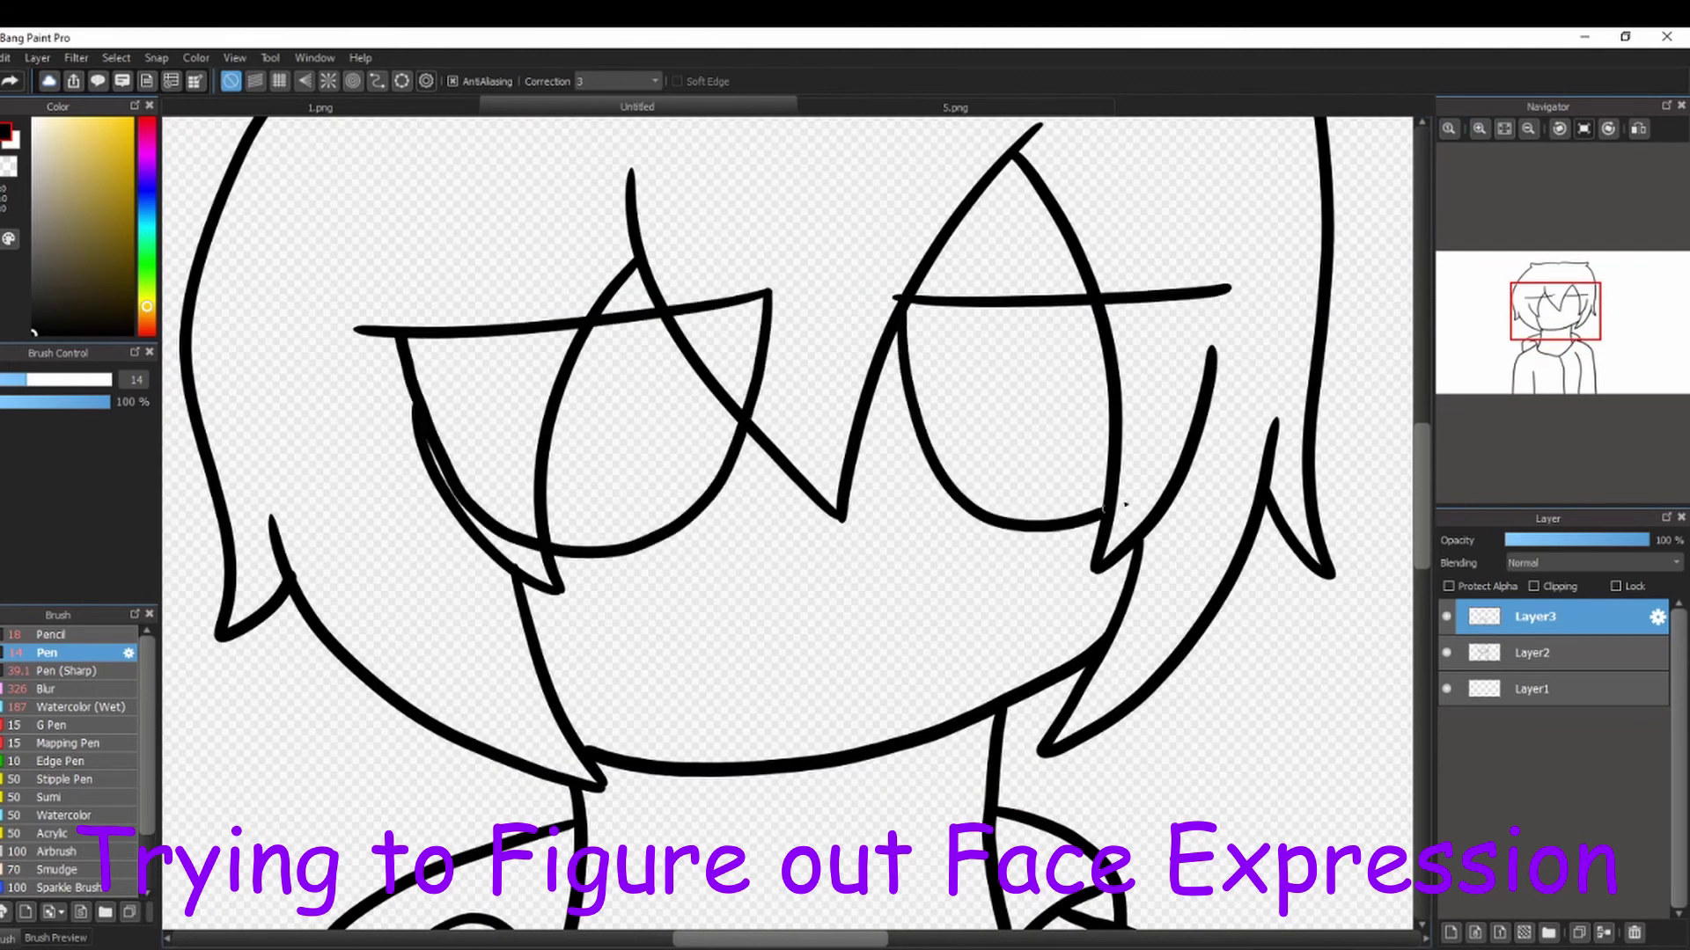
left_click_drag(1223, 284, 1110, 517)
Add a wavy smirk and a nearly straight eyebrow above each half-closed eye.
mouse_move(755, 656)
left_mouse_down()
mouse_move(868, 662)
mouse_move(895, 628)
left_mouse_up()
left_click_drag(853, 249, 1239, 209)
left_click_drag(321, 238, 744, 228)
Try irises under the flat lids, and undo the entire half-closed-eye expression.
left_click_drag(533, 326, 690, 493)
key("ctrl+z")
mouse_move(473, 336)
left_mouse_down()
mouse_move(548, 475)
mouse_move(622, 324)
left_mouse_up()
left_click_drag(955, 306, 1112, 327)
key("ctrl+z")
key("ctrl+z")
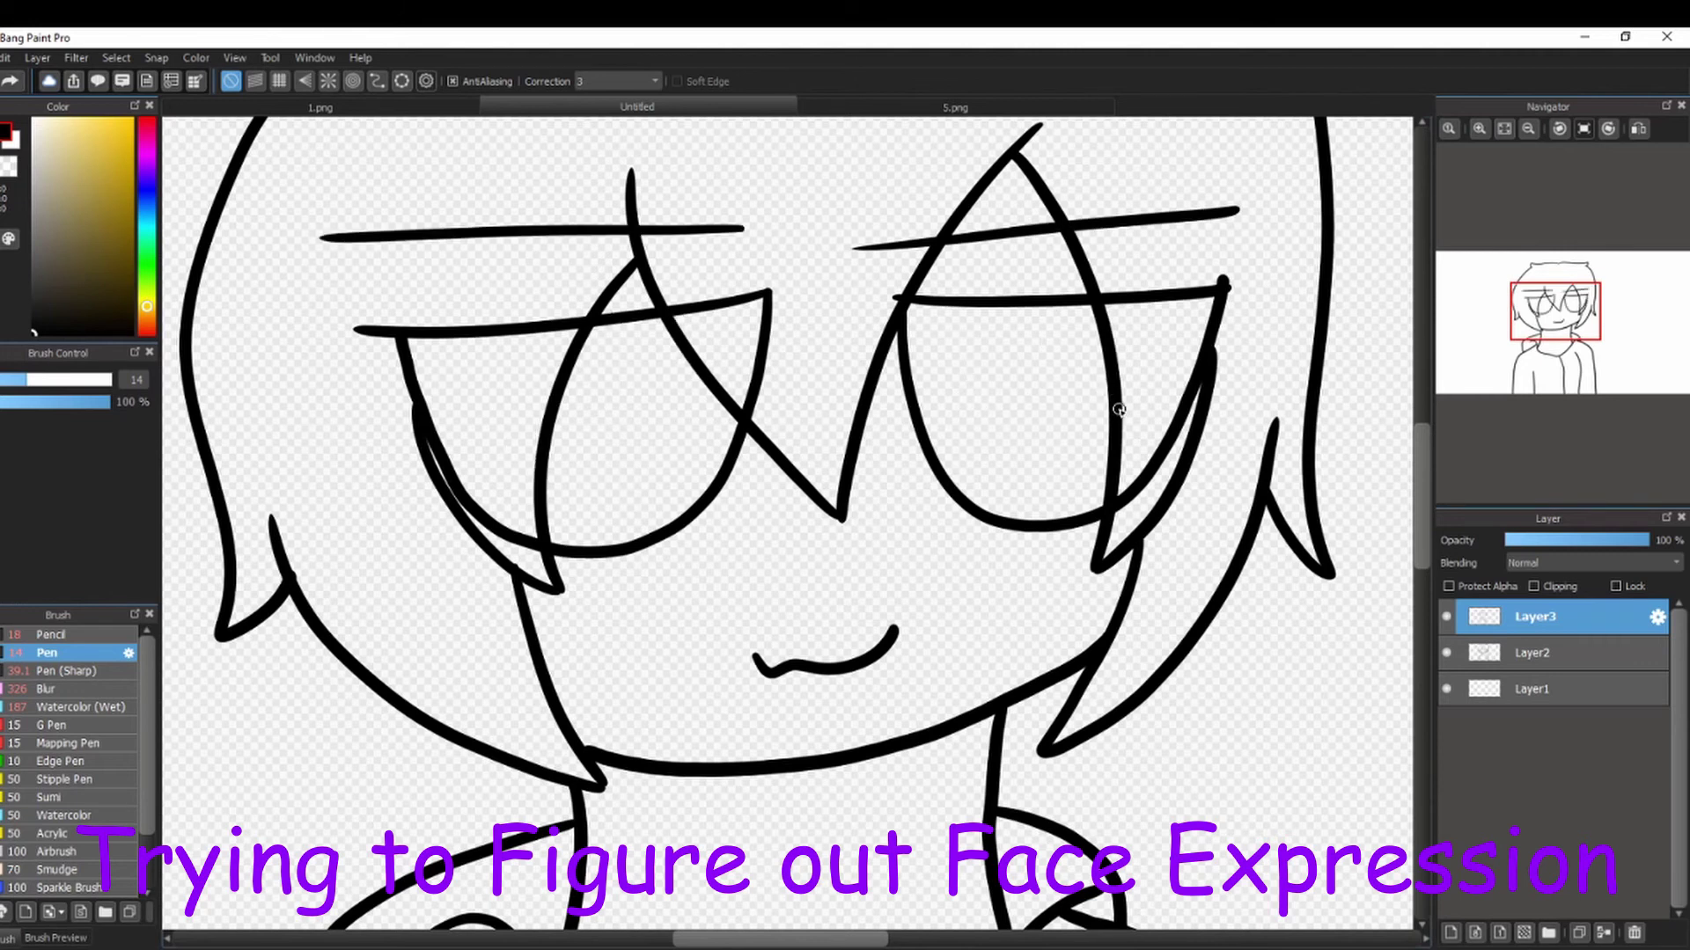
key("ctrl+z")
key("ctrl+z")
key("ctrl+z")
key("ctrl+z")
key("ctrl+z")
key("ctrl+z")
key("ctrl+z")
key("ctrl+z")
key("ctrl+z")
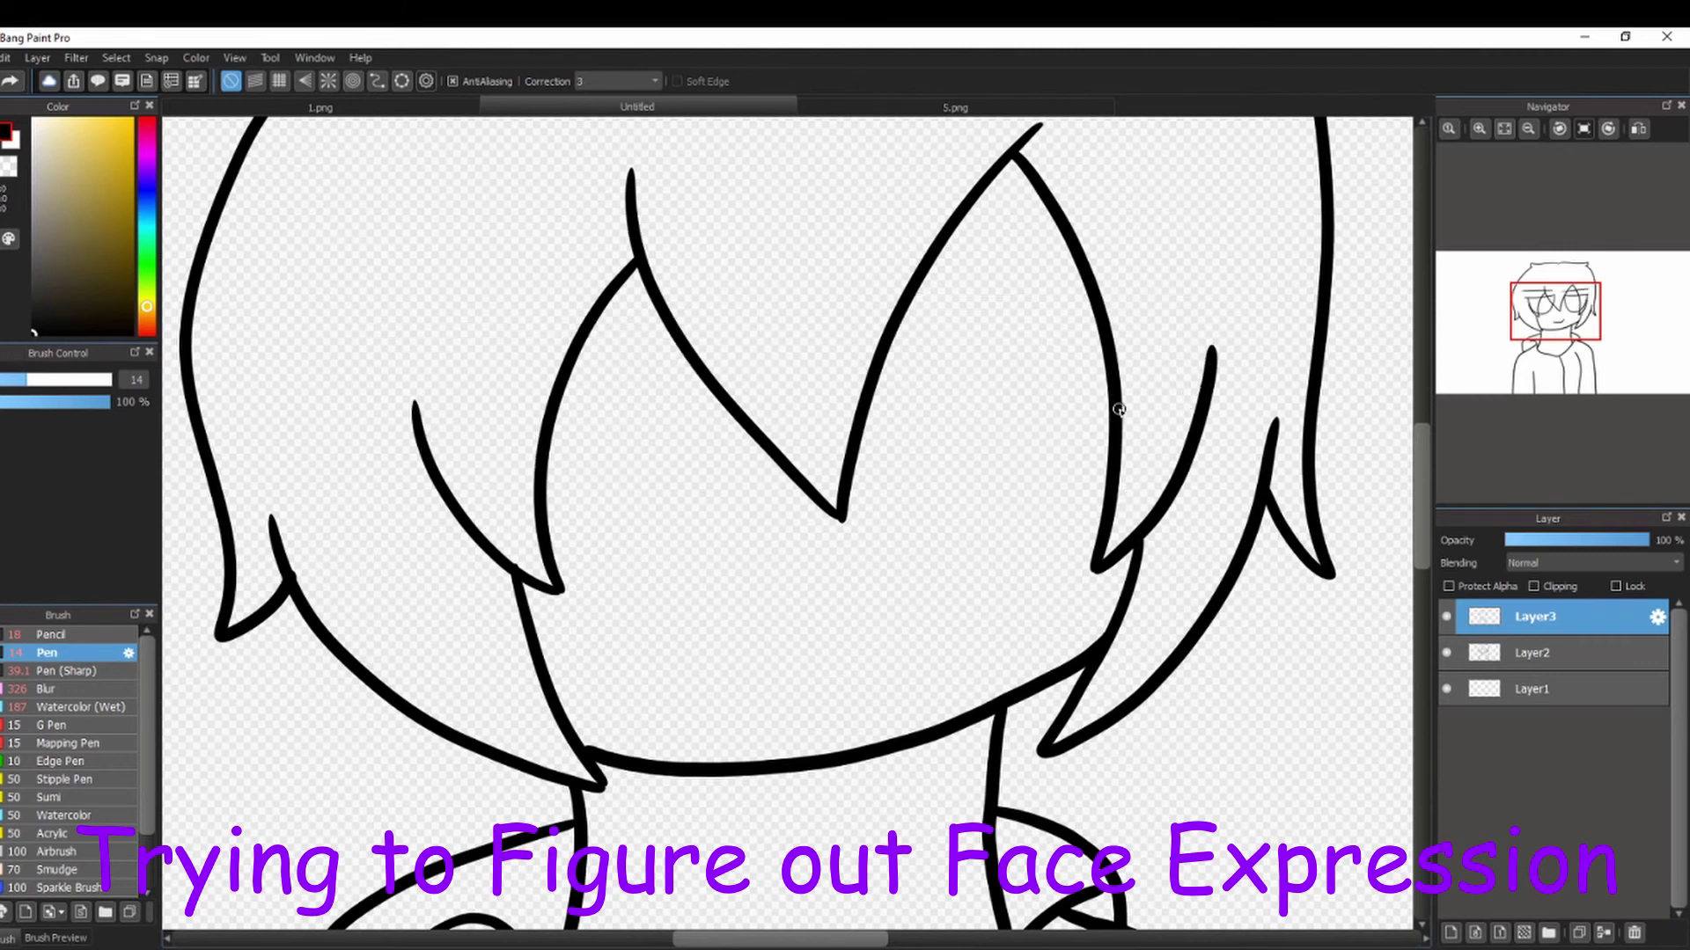
Draw a thin smile curving up toward one side of the lower face.
mouse_move(678, 604)
left_mouse_down()
mouse_move(973, 517)
mouse_move(835, 598)
left_mouse_up()
key("ctrl+z")
key("ctrl+z")
left_click_drag(1046, 471, 641, 734)
key("ctrl+z")
left_click_drag(686, 674, 912, 604)
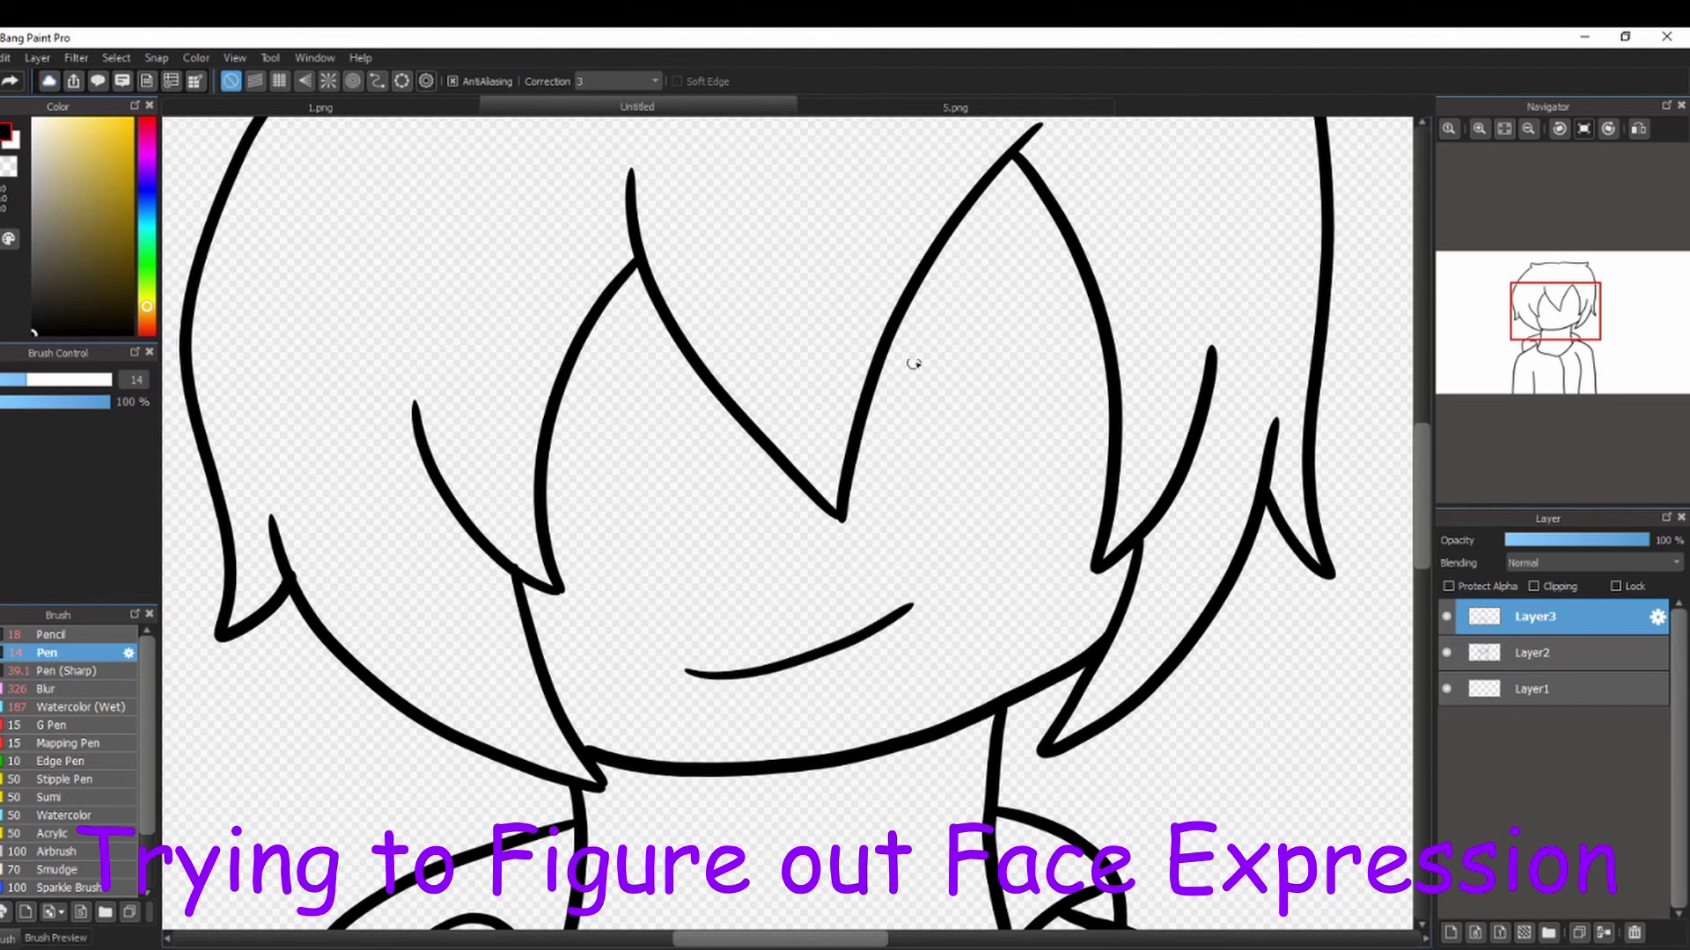
Draw two dome-shaped eyes with slanted lower edges and a narrow oval pupil in each.
mouse_move(1181, 427)
left_mouse_down()
mouse_move(852, 480)
mouse_move(1149, 432)
left_mouse_up()
key("ctrl+z")
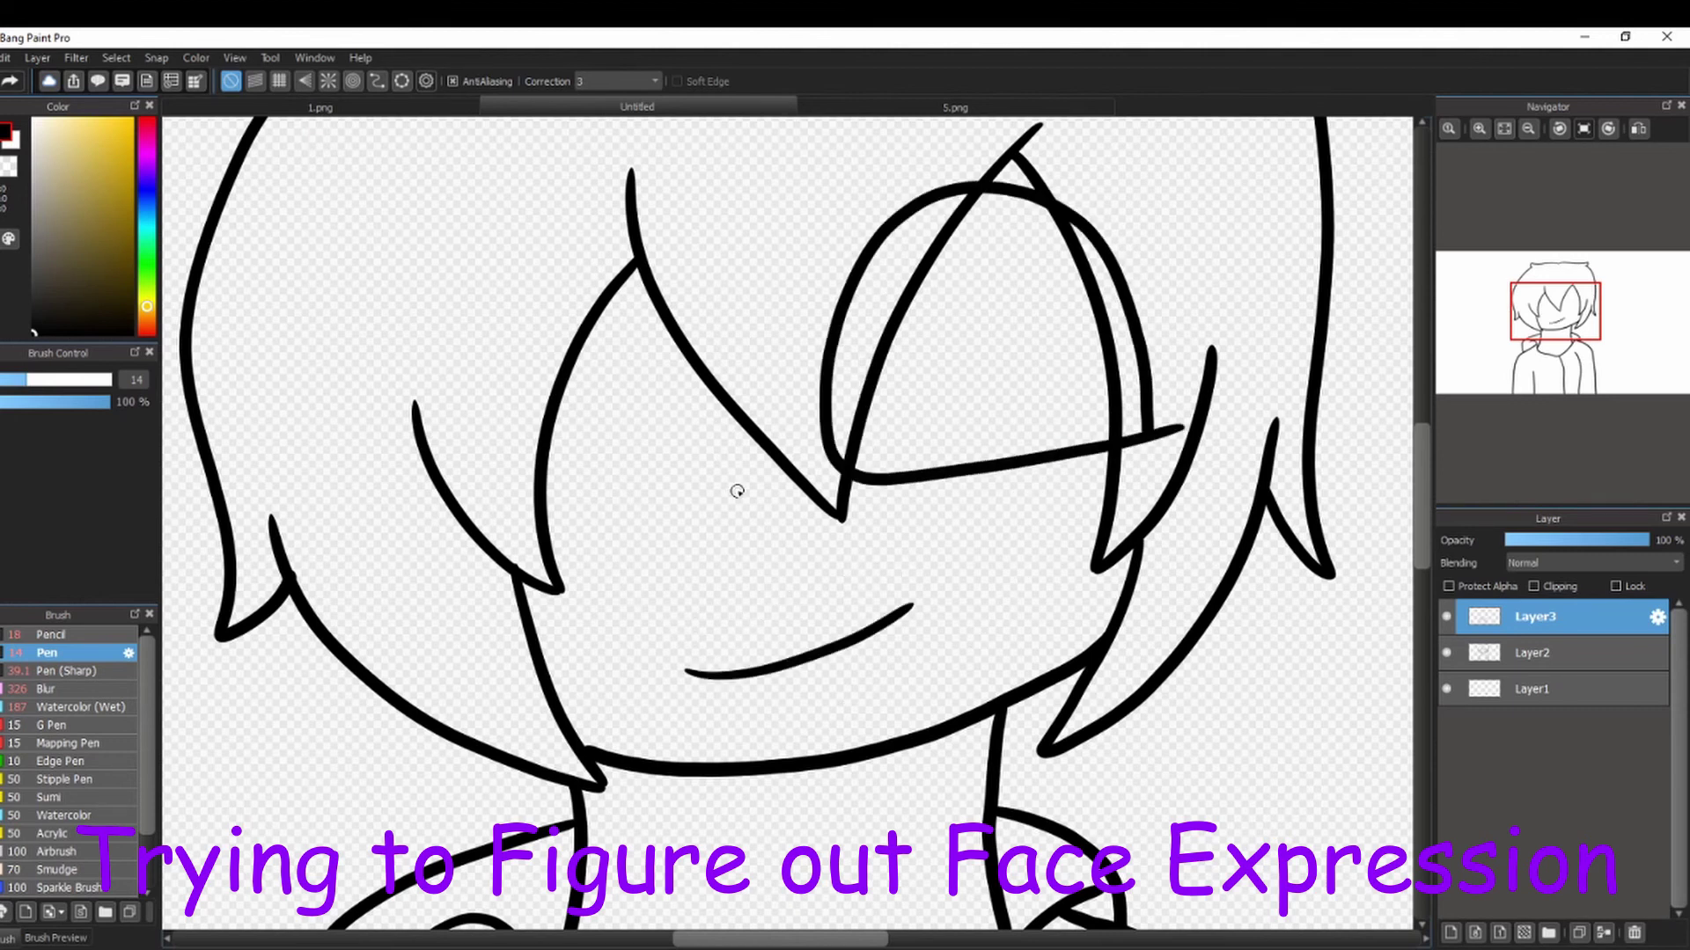
left_click_drag(429, 547, 445, 407)
key("ctrl+z")
left_click_drag(588, 318, 581, 335)
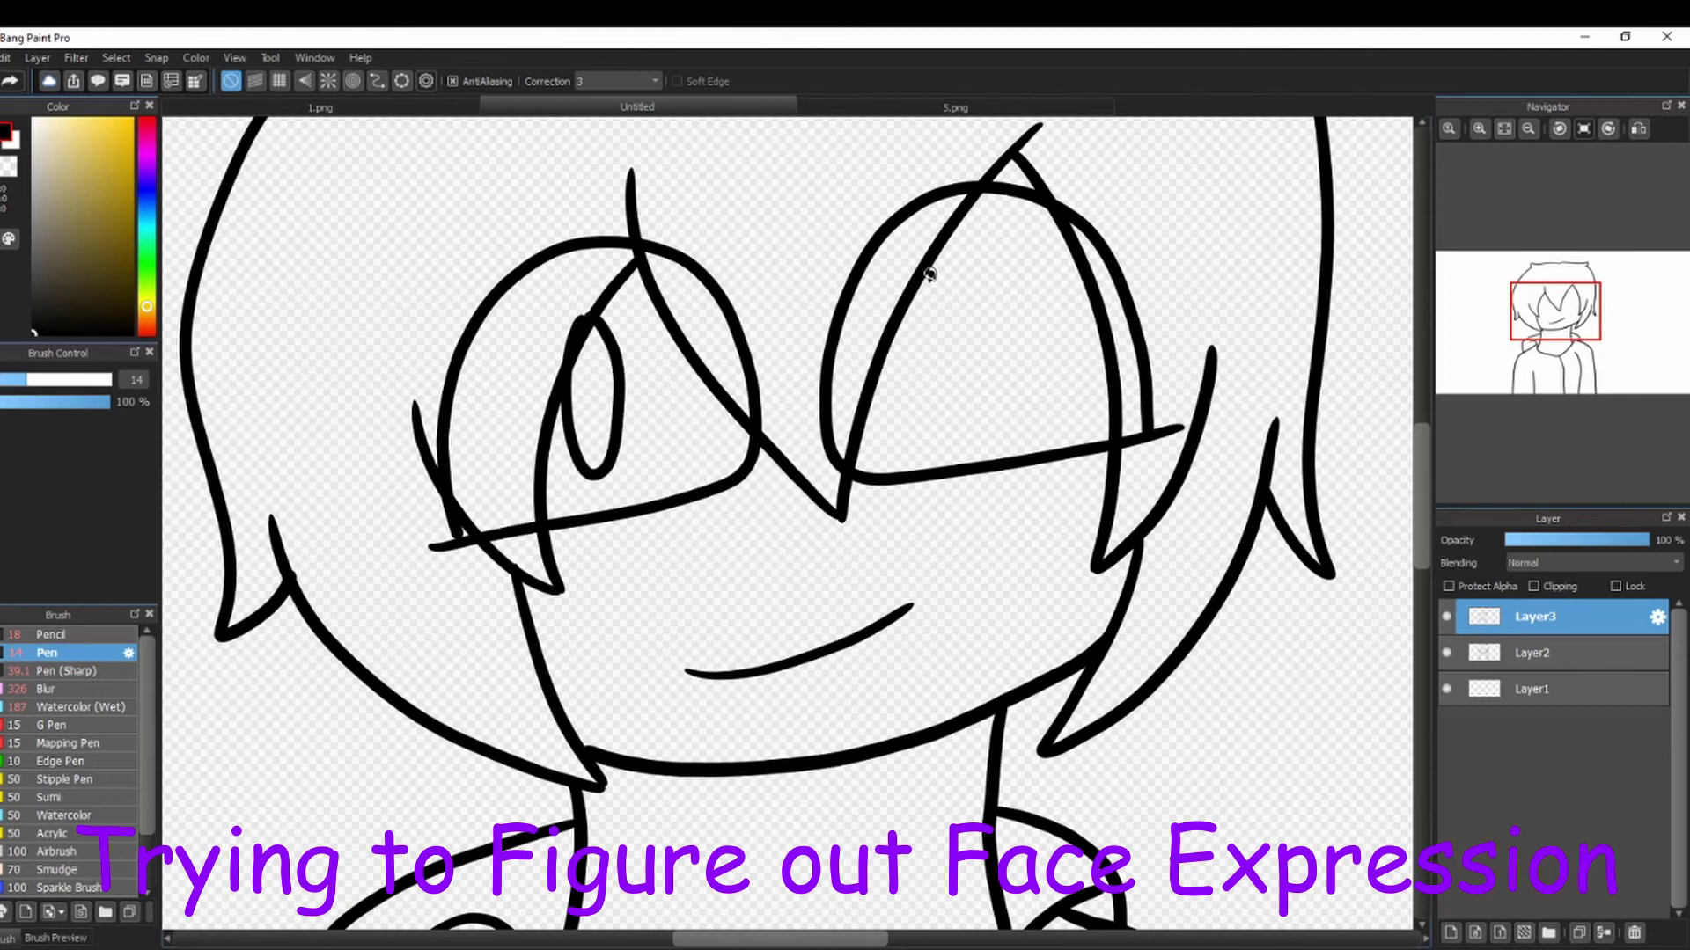
left_click_drag(968, 253, 911, 270)
key("ctrl+z")
key("ctrl+z")
left_click_drag(915, 261, 922, 411)
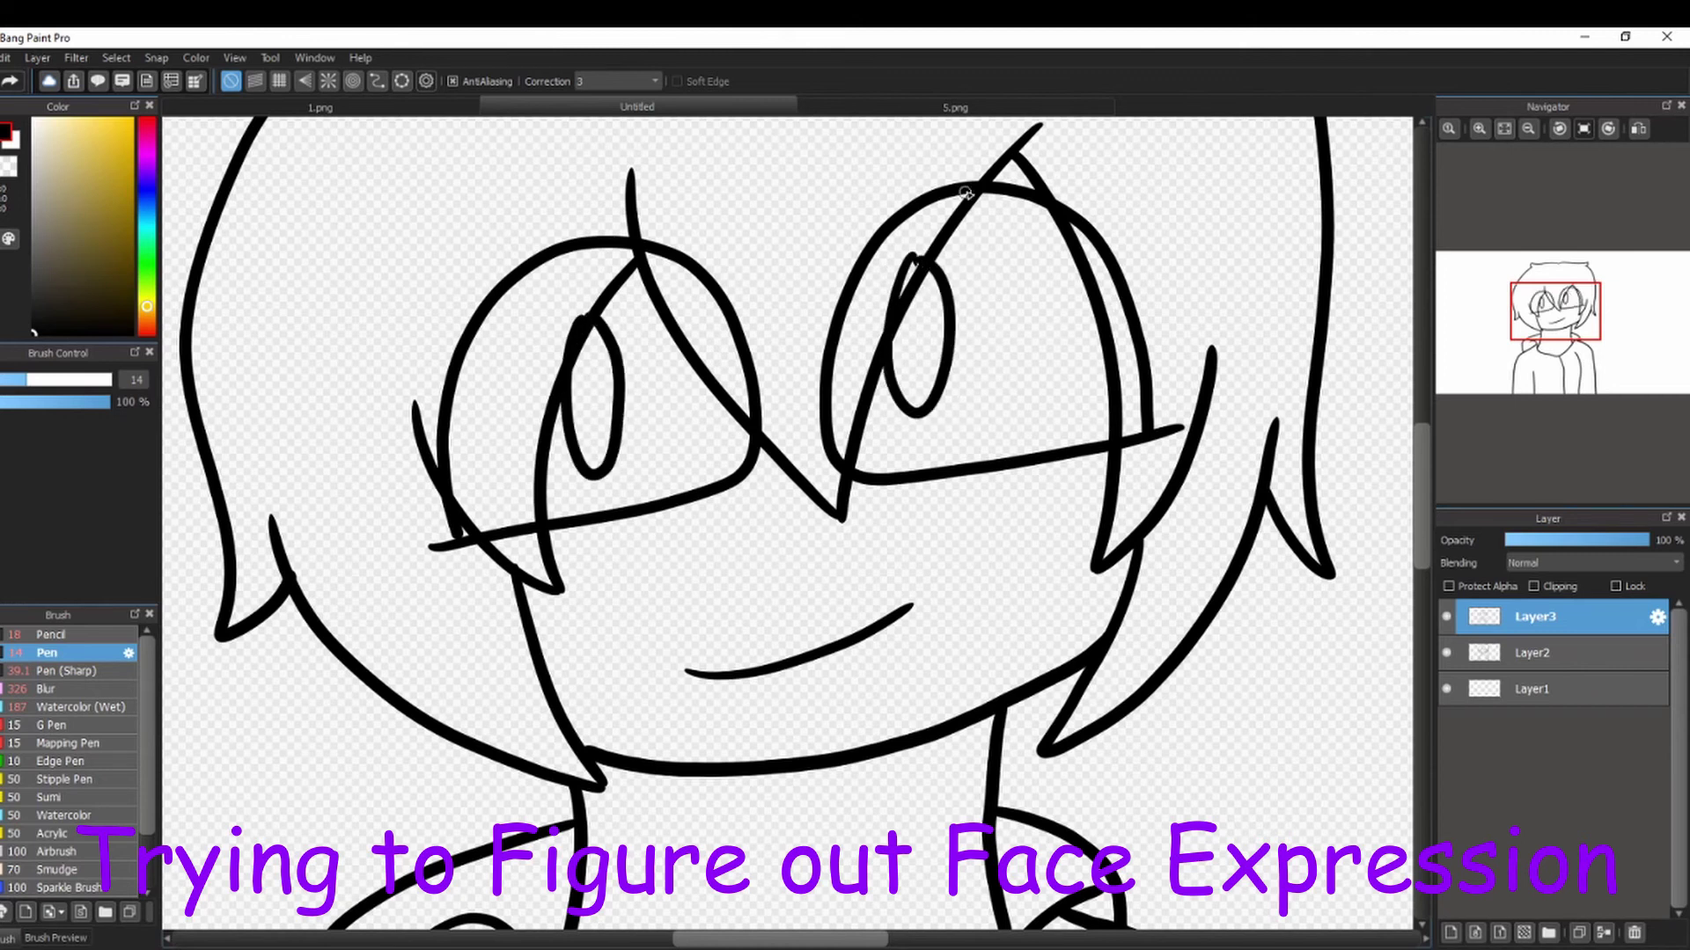
Draw thin, worried-looking eyebrows above the two oval-pupil eyes.
left_click_drag(868, 141, 1160, 145)
left_click_drag(1021, 176, 992, 367)
key("ctrl+z")
left_click_drag(858, 285, 1141, 303)
left_click_drag(665, 327, 412, 396)
key("ctrl+z")
left_click_drag(600, 322, 319, 423)
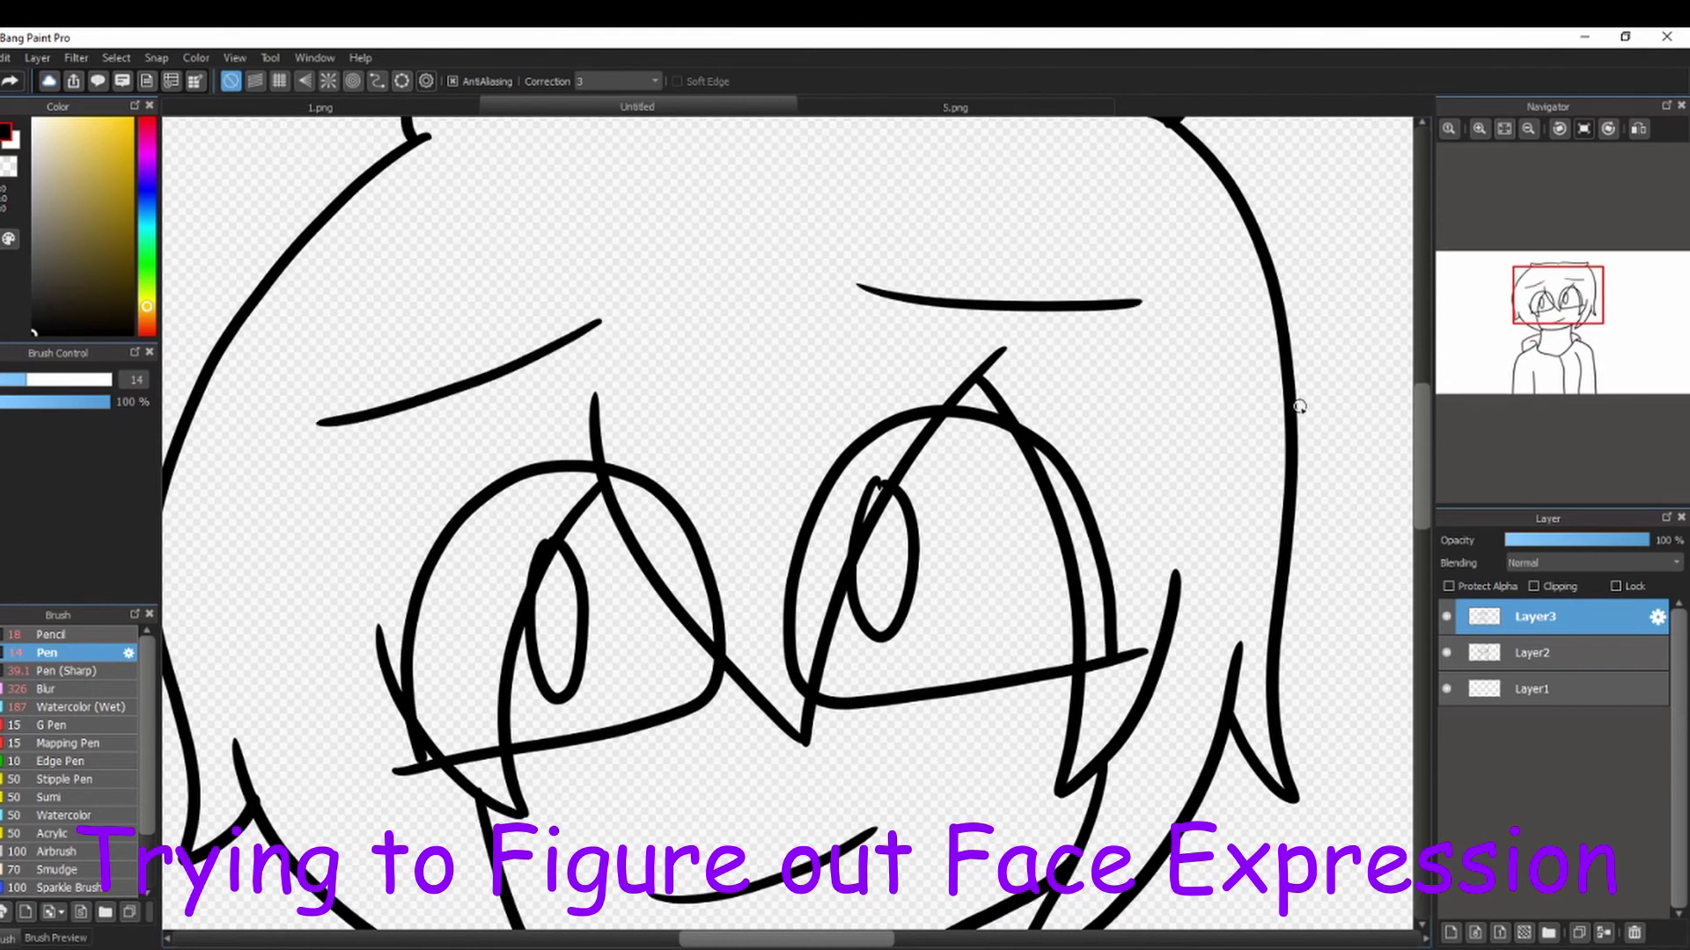
Try short accent lines beneath the eyes and at their outer corners.
left_click_drag(1470, 317, 1473, 337)
left_click_drag(845, 440, 867, 429)
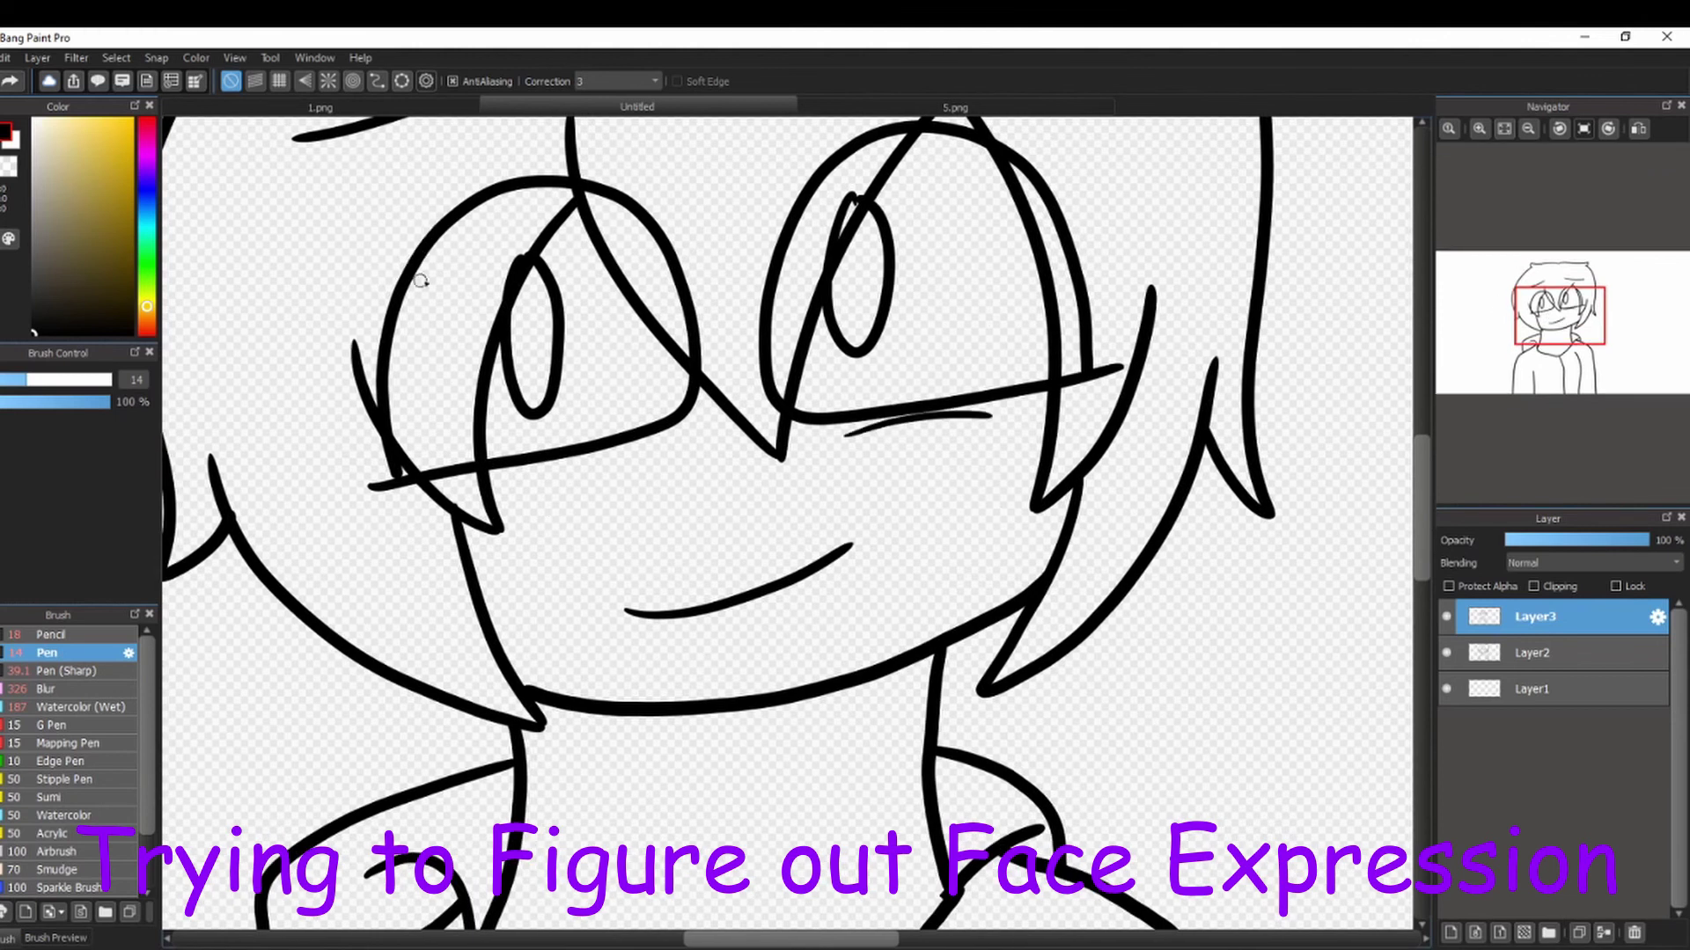
key("ctrl+z")
left_click_drag(1560, 326, 1563, 313)
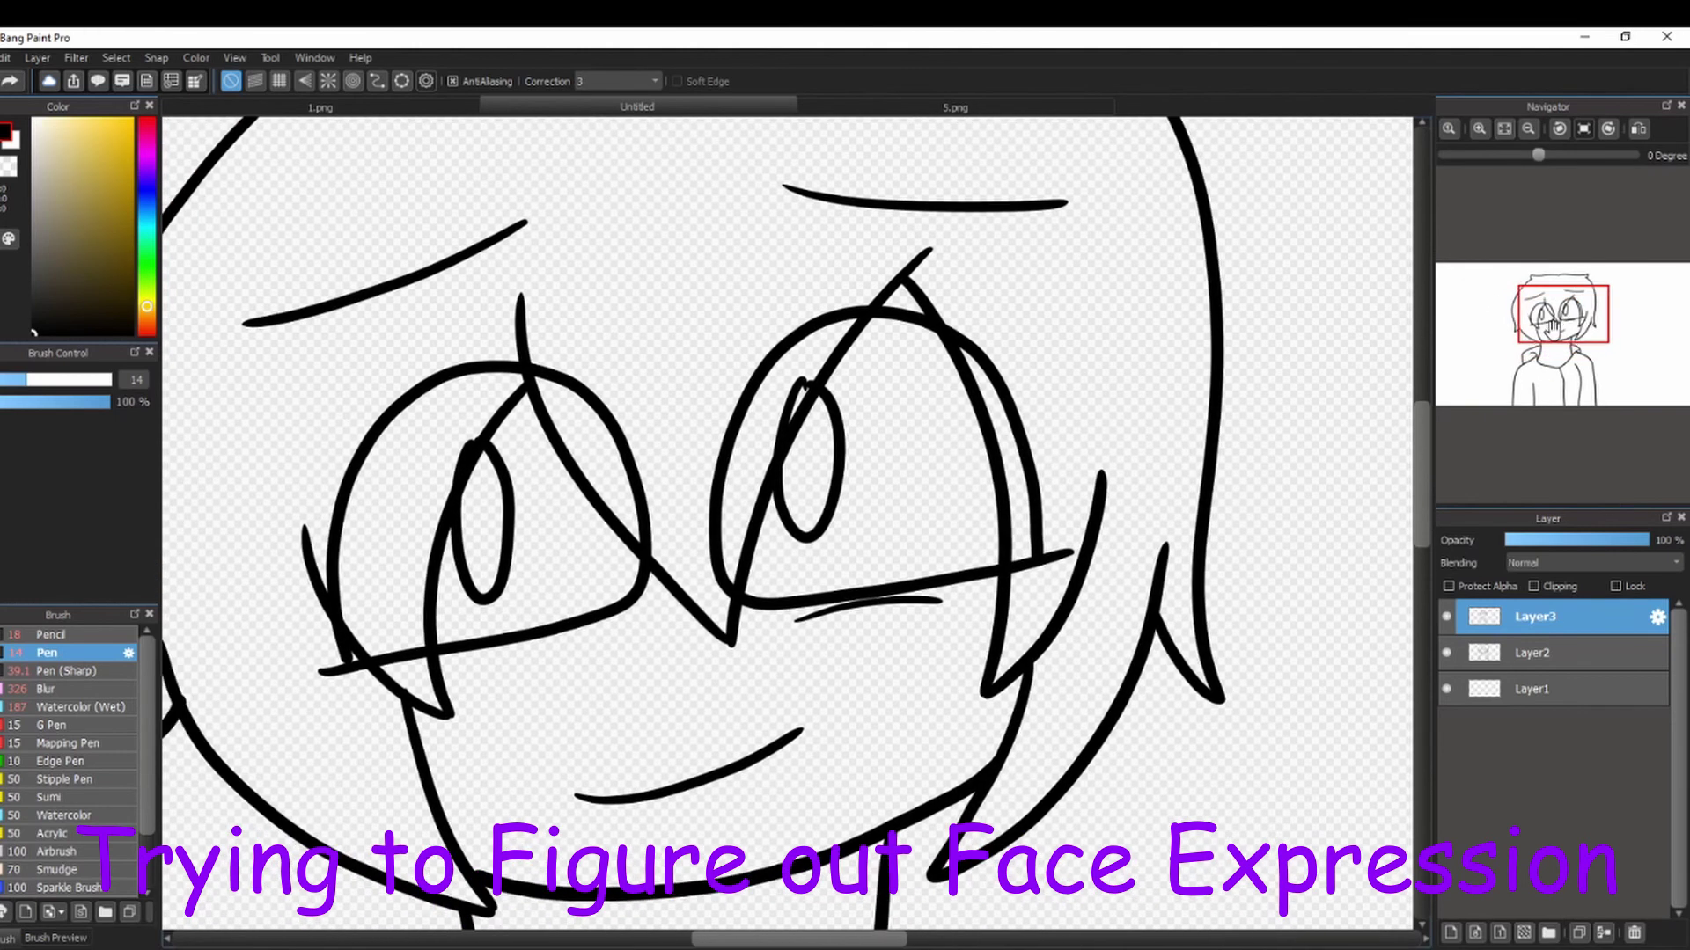
left_click_drag(1027, 576, 1077, 554)
left_click_drag(323, 680, 369, 682)
Undo the oval-pupil expression, including its eyes, eyebrows and thin smile.
mouse_move(1478, 229)
left_mouse_down()
mouse_move(1477, 243)
mouse_move(1473, 229)
left_mouse_up()
key("ctrl+z")
key("ctrl+z")
key("ctrl+z")
key("ctrl+z")
key("ctrl+z")
key("ctrl+z")
key("ctrl+z")
key("ctrl+z")
key("ctrl+z")
key("ctrl+z")
key("ctrl+z")
key("ctrl+z")
Draw two arched closed eyes and a crescent-shaped open grin with tooth lines.
mouse_move(834, 627)
left_mouse_down()
mouse_move(920, 341)
mouse_move(1115, 547)
left_mouse_up()
left_click_drag(687, 610, 419, 615)
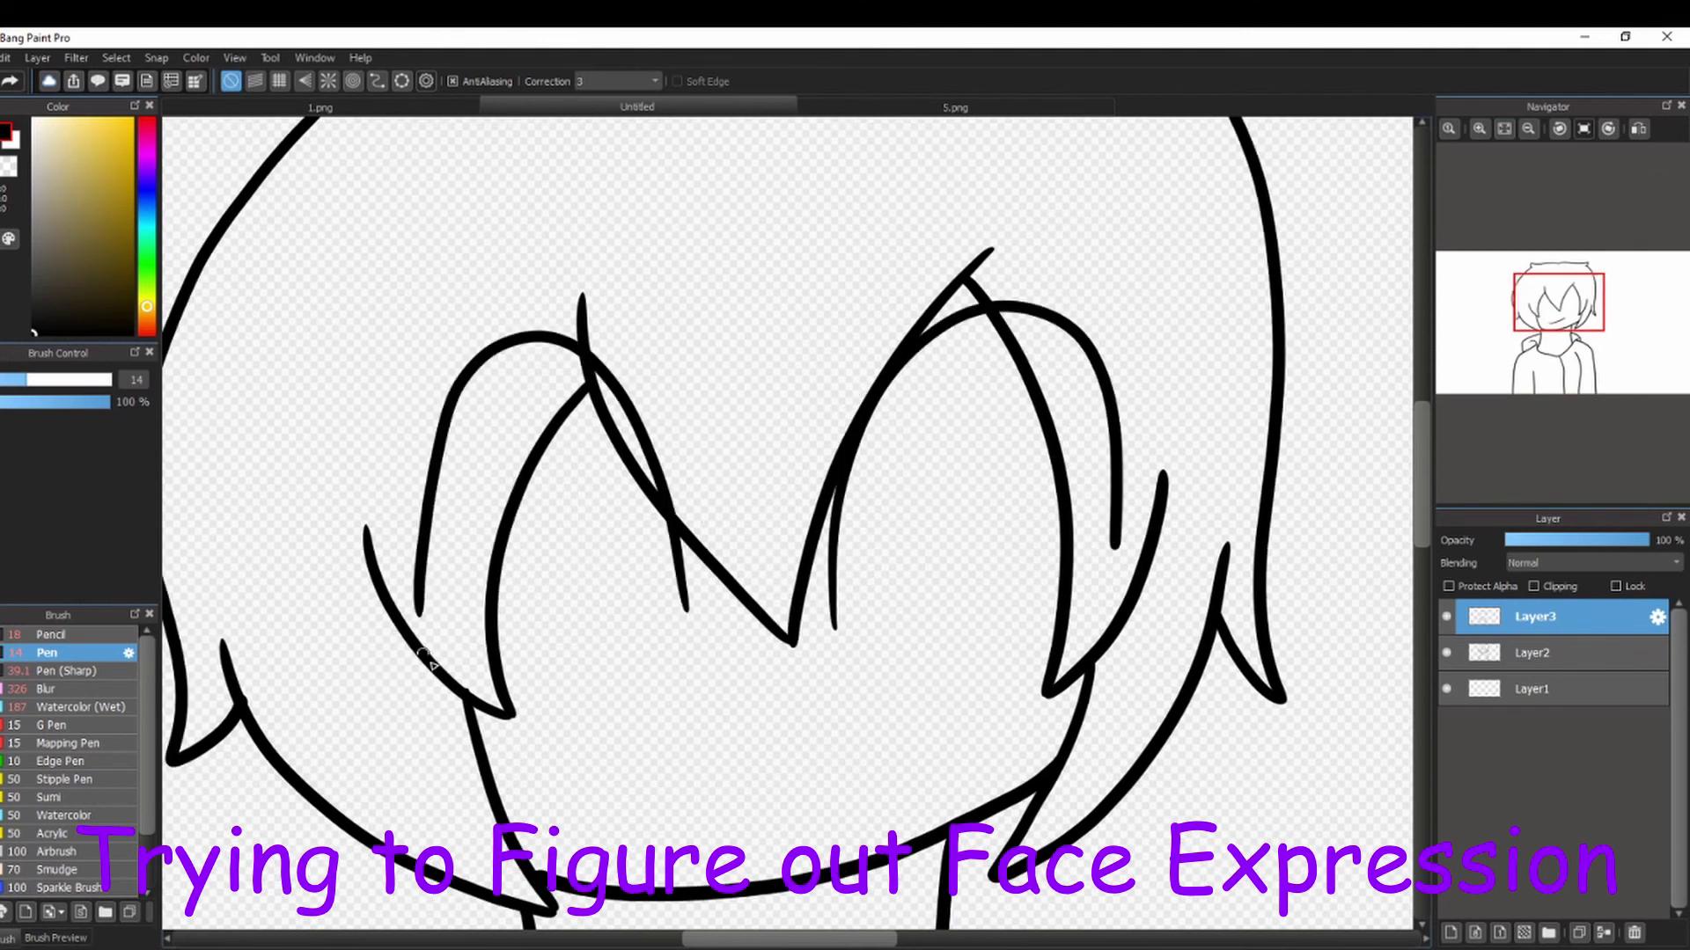
left_click_drag(689, 783, 882, 739)
key("ctrl+z")
key("ctrl+z")
mouse_move(649, 769)
left_mouse_down()
mouse_move(818, 739)
mouse_move(901, 690)
left_mouse_up()
key("ctrl+z")
left_click_drag(701, 767, 707, 795)
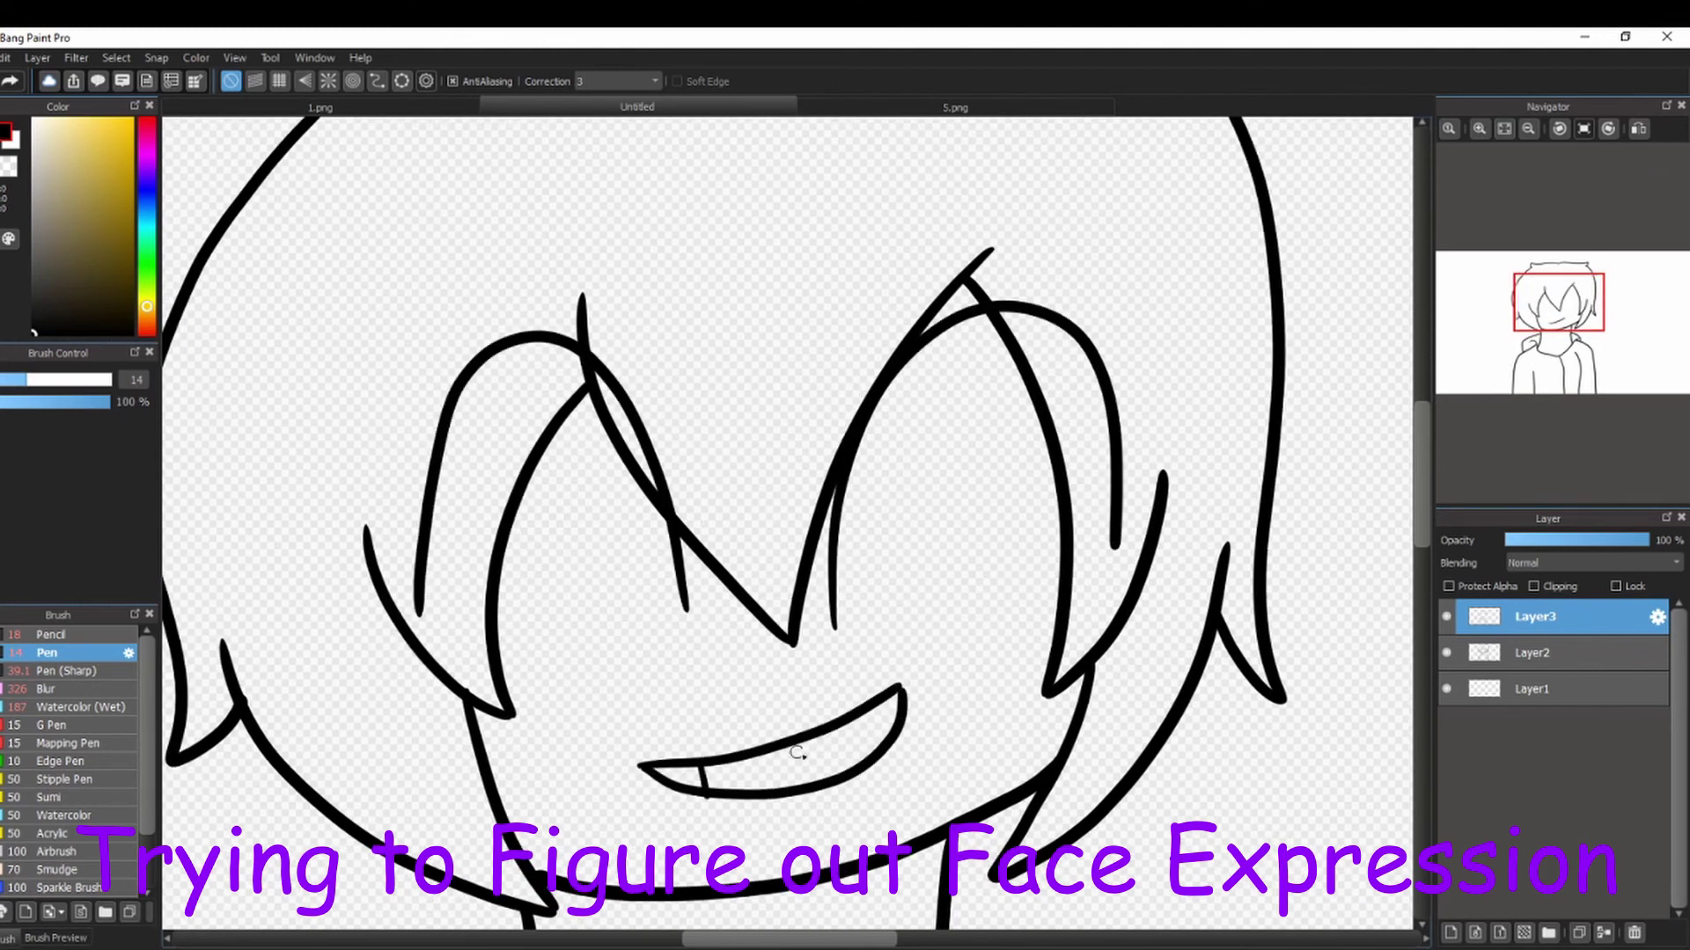
left_click_drag(799, 745, 814, 781)
Undo the closed arched eyes and the crescent grin.
left_click_drag(1534, 323, 1533, 324)
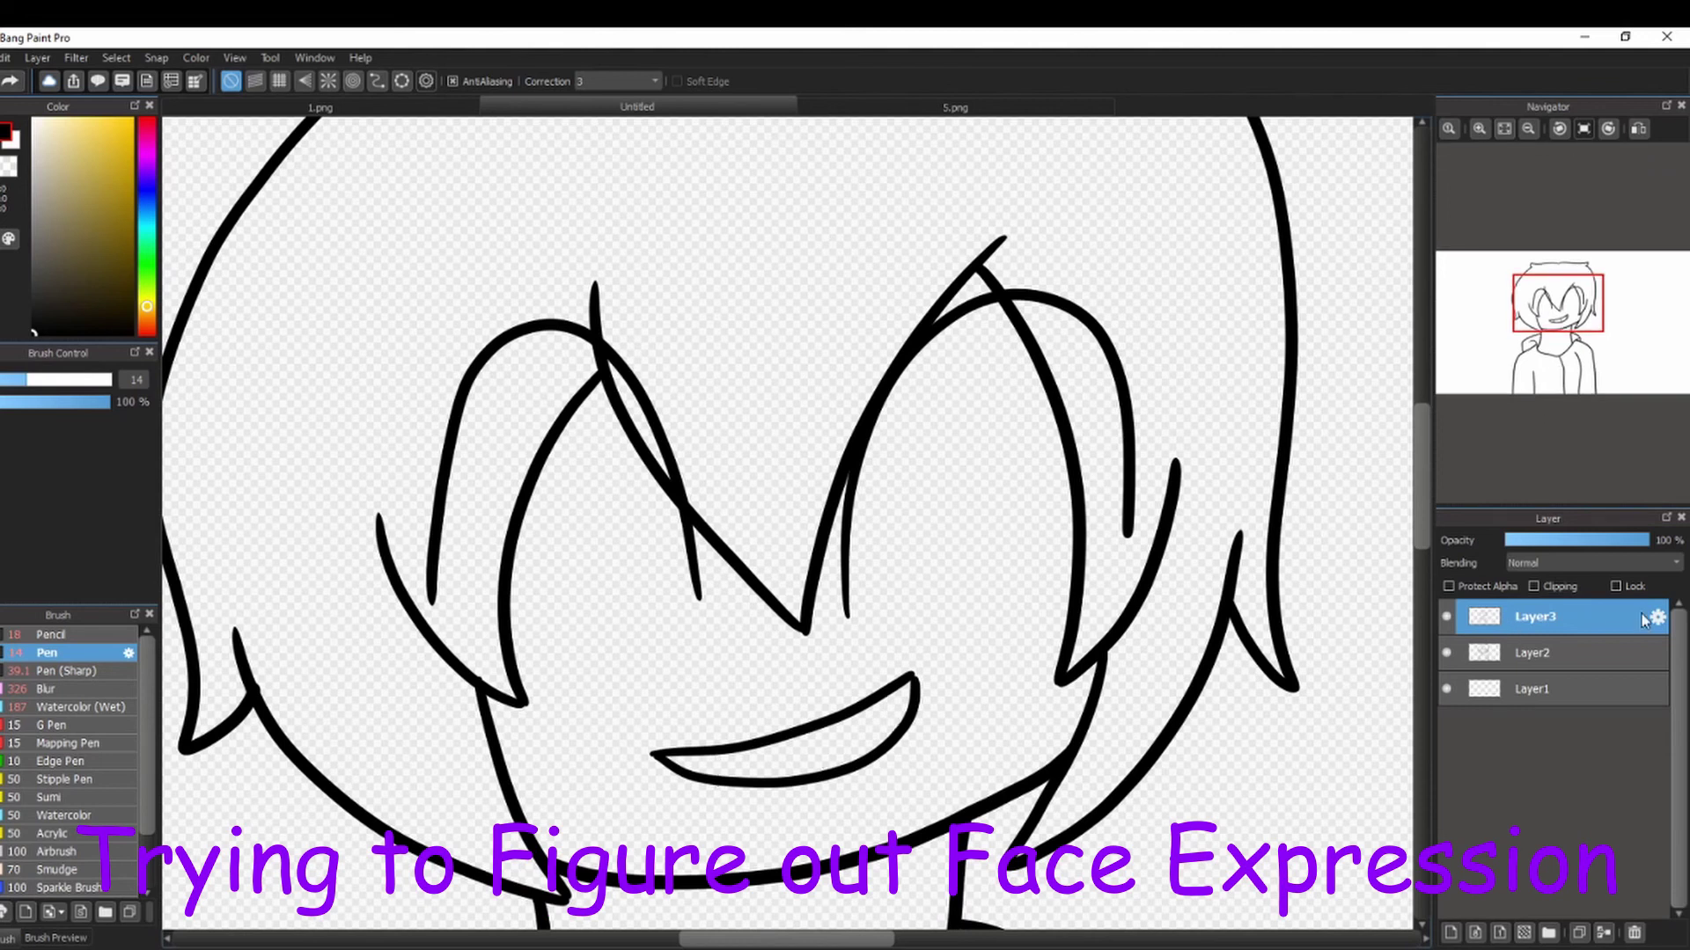
key("ctrl+z")
key("ctrl+z")
key("ctrl+z")
key("ctrl+z")
key("ctrl+z")
Draw two tall dome-shaped eyes with slanted lower edges and a five-pointed star pupil in each.
left_click_drag(851, 572, 1167, 515)
mouse_move(852, 572)
left_mouse_down()
mouse_move(1144, 286)
mouse_move(1172, 507)
left_mouse_up()
mouse_move(717, 606)
left_mouse_down()
mouse_move(371, 638)
mouse_move(623, 319)
mouse_move(377, 635)
left_mouse_up()
key("ctrl+z")
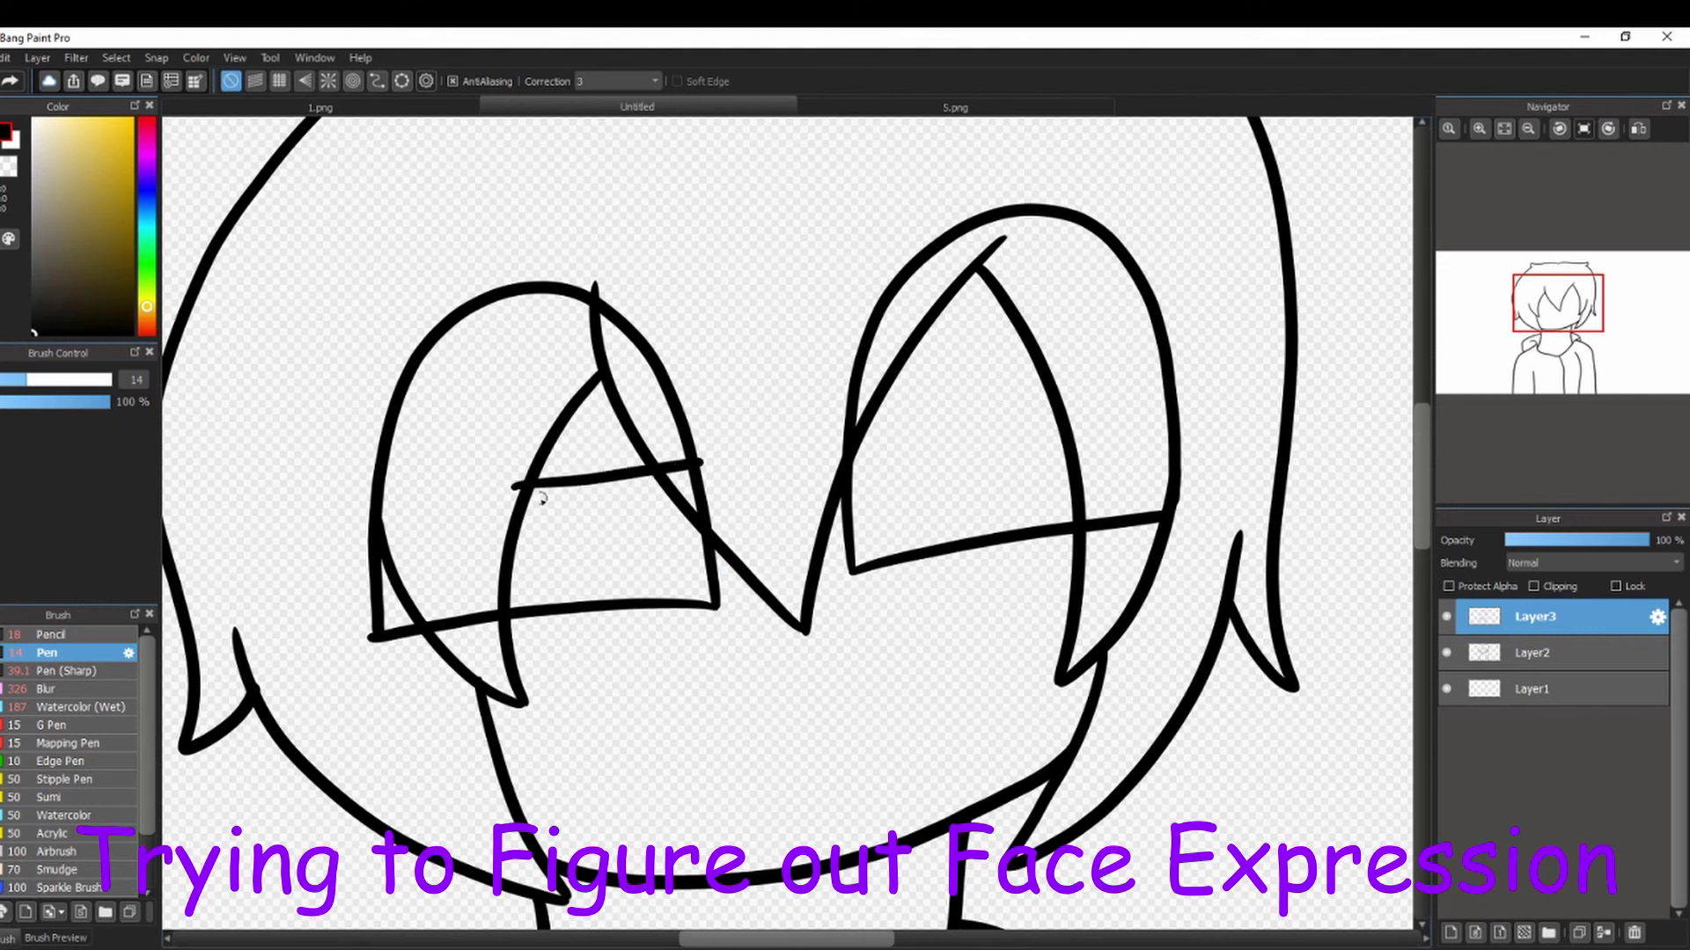
left_click_drag(642, 478, 440, 491)
left_click_drag(1041, 420, 896, 450)
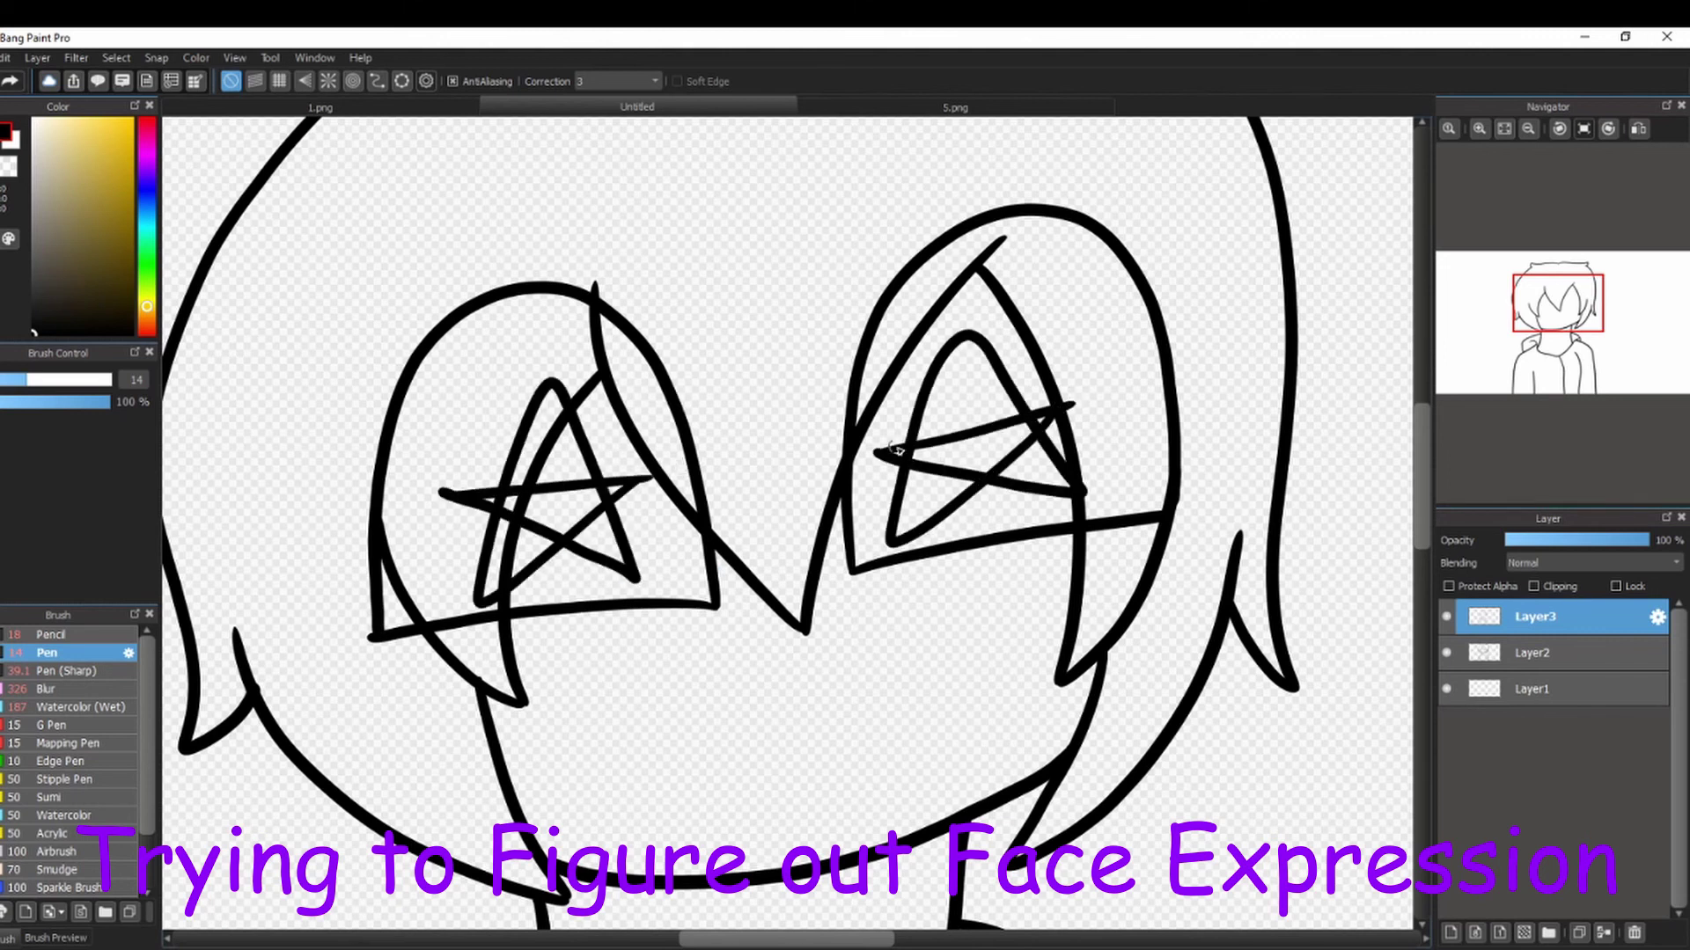
Draw a wide open grin below the star eyes, with short lines separating the teeth.
left_click_drag(633, 732, 871, 741)
key("ctrl+z")
key("ctrl+z")
mouse_move(600, 688)
left_mouse_down()
mouse_move(837, 739)
mouse_move(963, 676)
left_mouse_up()
key("ctrl+z")
mouse_move(605, 692)
left_mouse_down()
mouse_move(708, 770)
mouse_move(947, 676)
left_mouse_up()
left_click_drag(665, 704, 655, 745)
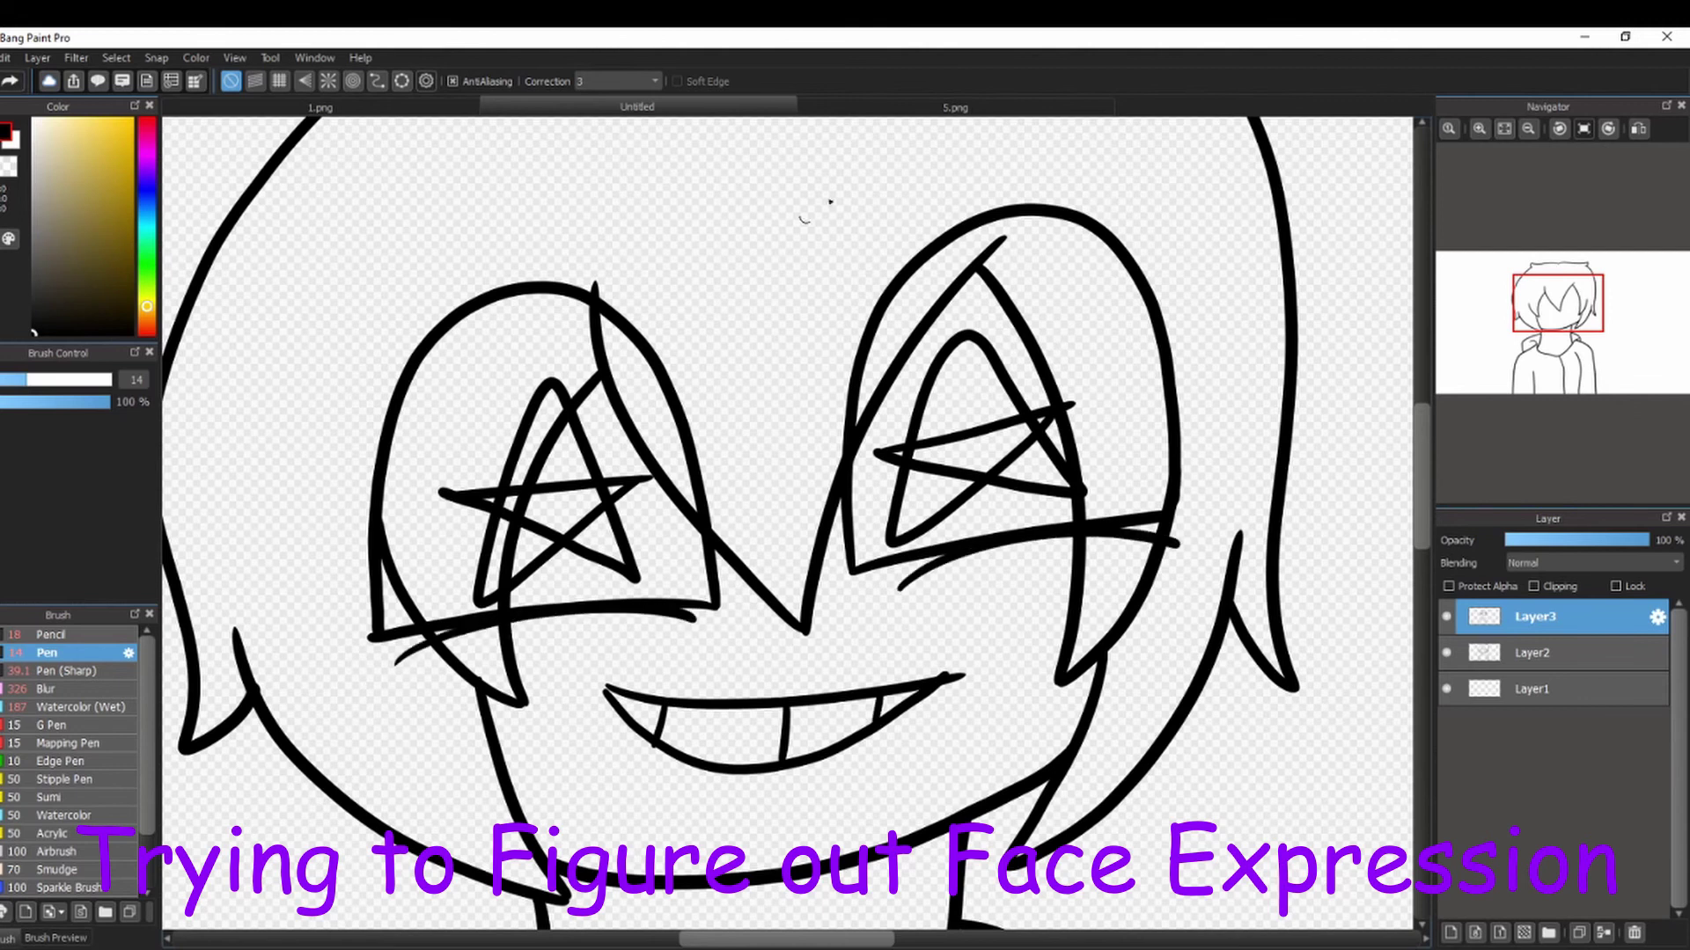
left_click_drag(429, 224, 673, 245)
key("ctrl+z")
key("ctrl+z")
left_click_drag(858, 175, 1163, 151)
left_click_drag(705, 191, 313, 282)
Undo the open toothed grin and the star pupils, back to the plain dome-shaped eyes.
left_click_drag(1555, 320, 1554, 313)
key("ctrl+z")
key("ctrl+z")
key("ctrl+z")
key("ctrl+z")
key("ctrl+z")
key("ctrl+z")
key("ctrl+z")
key("ctrl+z")
key("ctrl+z")
key("ctrl+z")
key("ctrl+z")
key("ctrl+z")
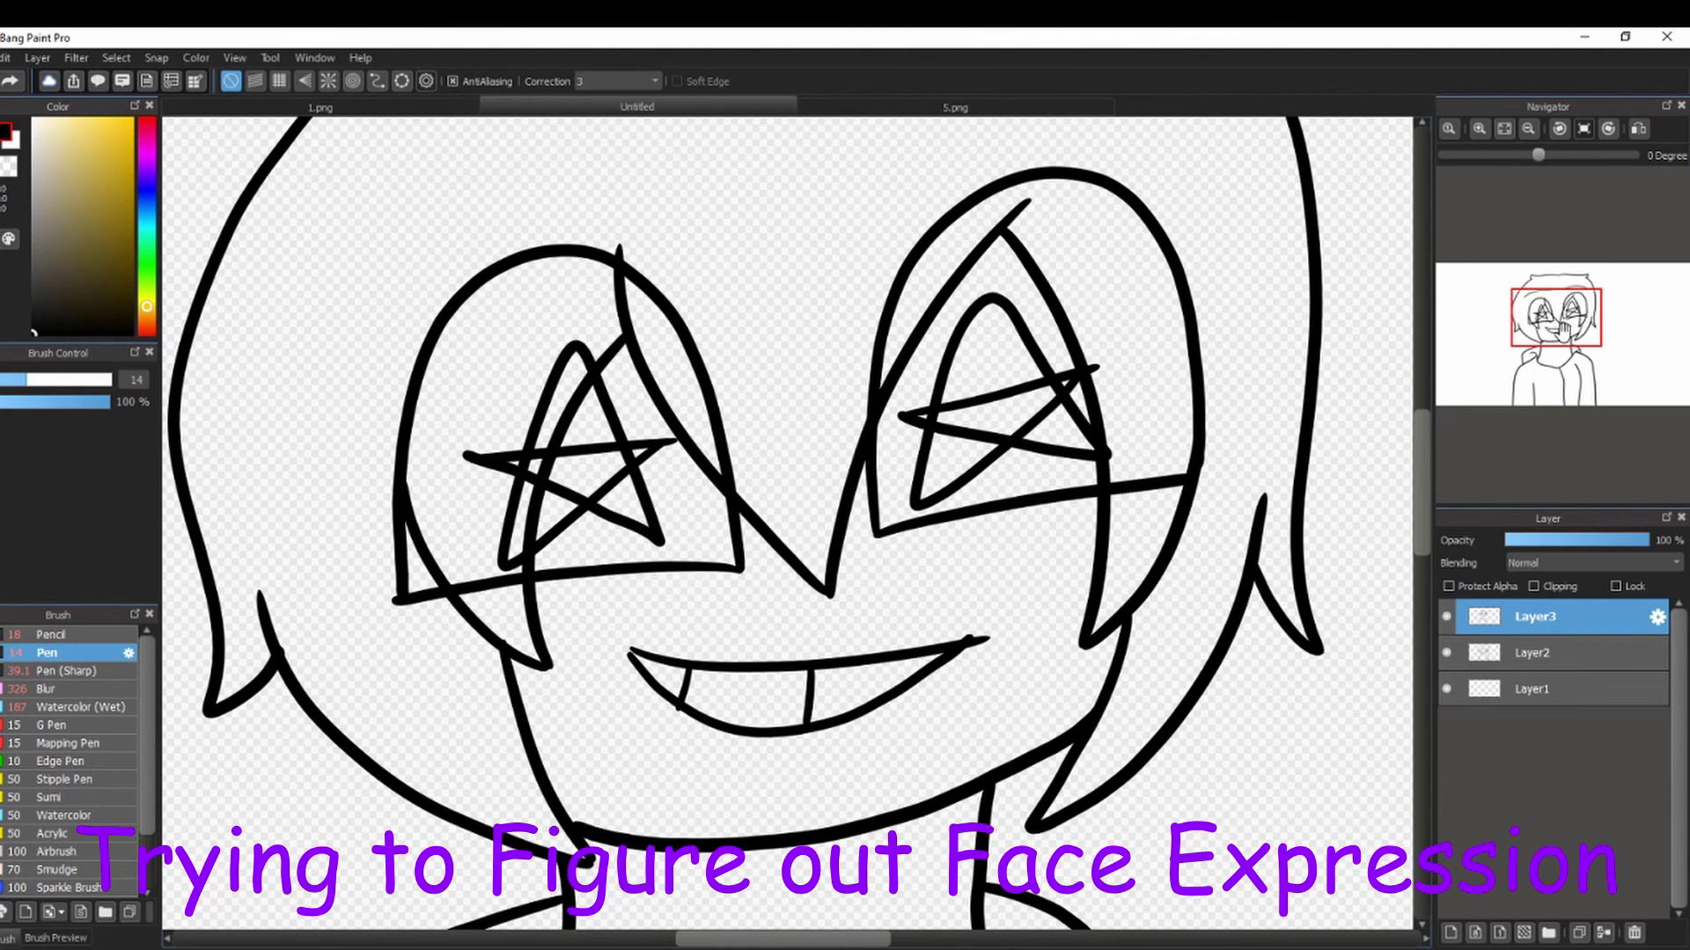
Draw a small curved smile and an upright oval pupil in each dome-shaped eye.
left_click_drag(649, 704, 795, 726)
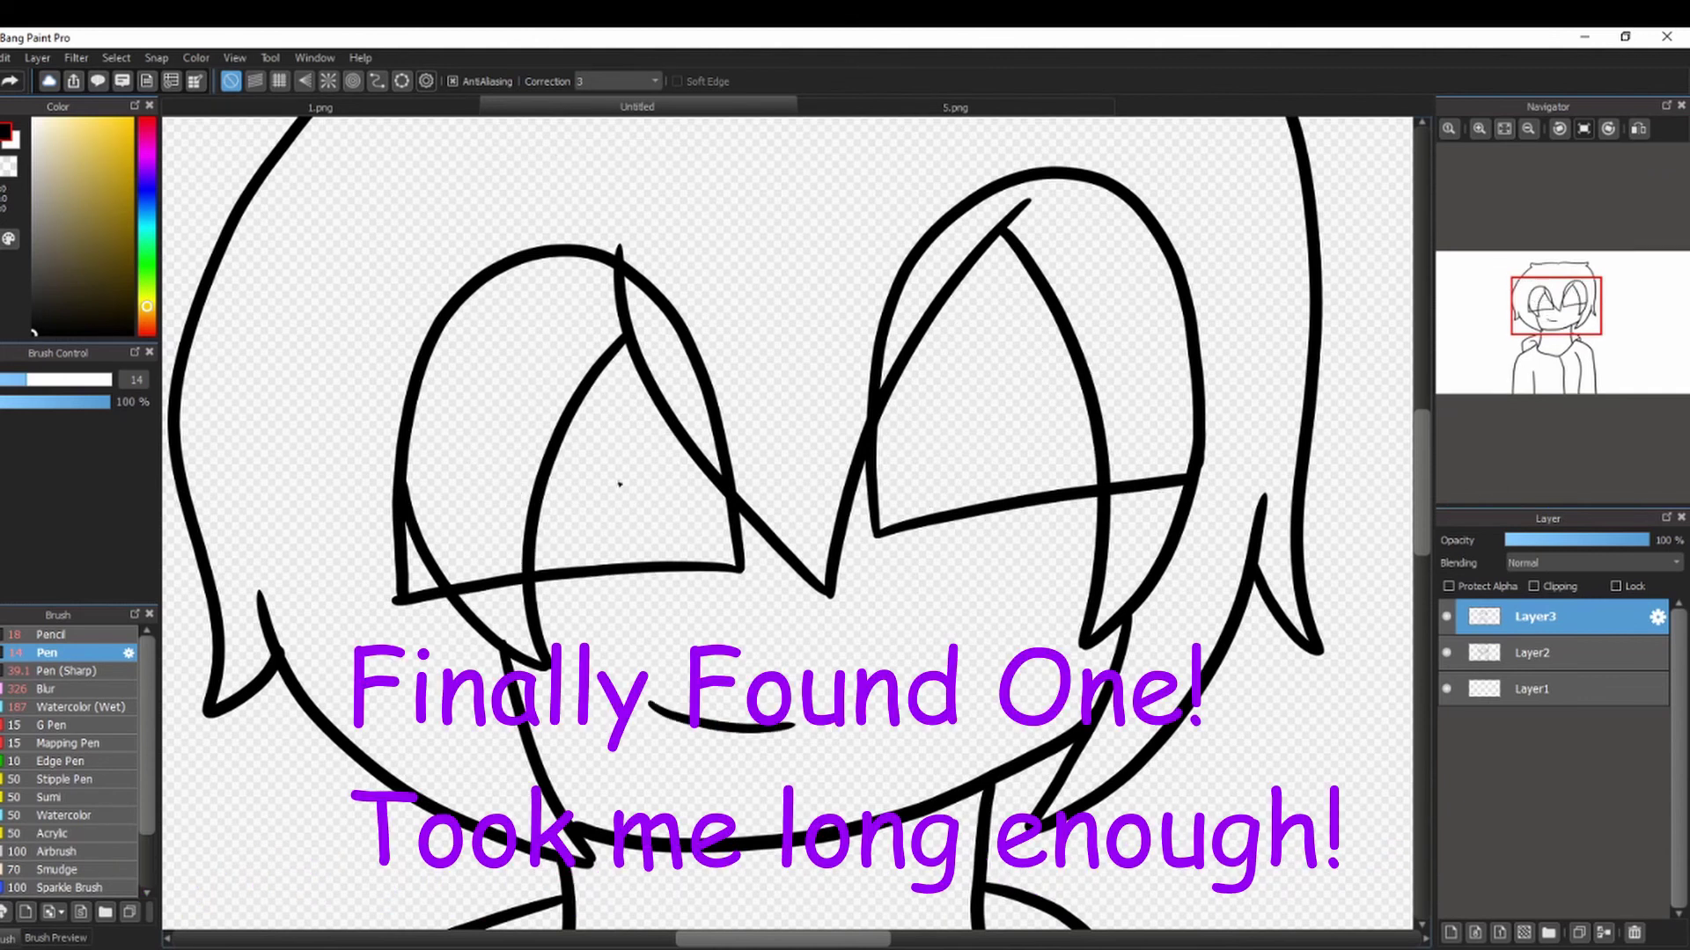
mouse_move(620, 321)
left_mouse_down()
mouse_move(625, 363)
mouse_move(690, 414)
left_mouse_up()
key("ctrl+z")
key("ctrl+z")
left_click_drag(632, 287, 636, 283)
left_click_drag(1088, 198, 1095, 220)
key("ctrl+z")
mouse_move(1090, 197)
left_mouse_down()
mouse_move(1083, 408)
mouse_move(1091, 199)
left_mouse_up()
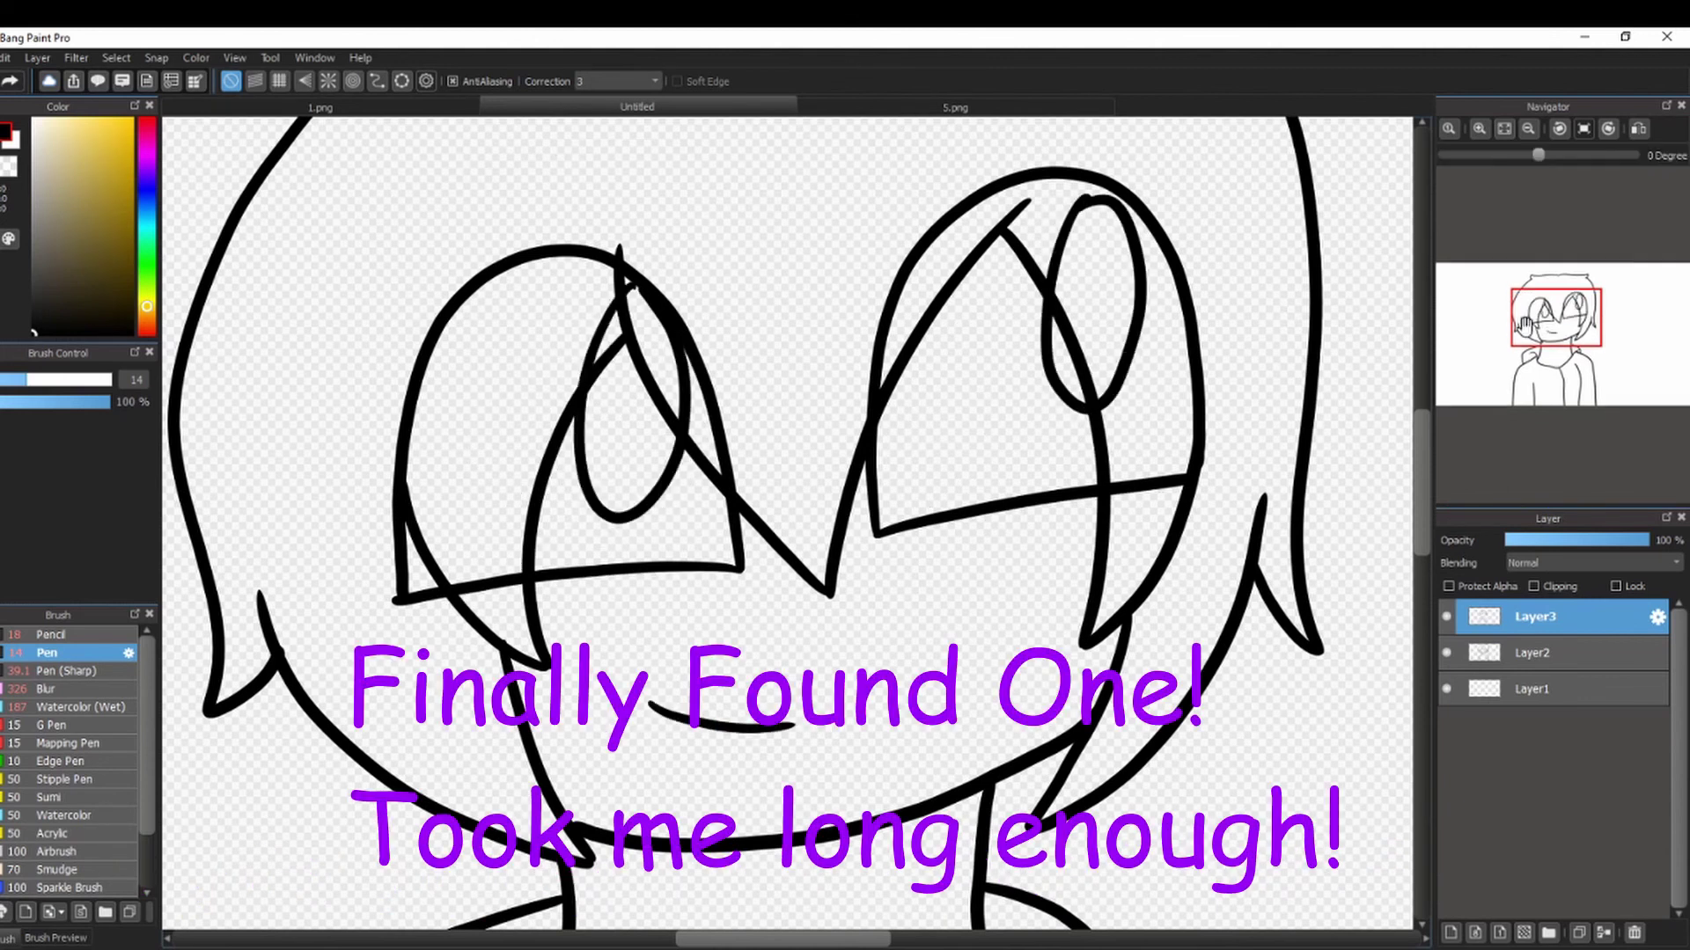
Draw a large ear with a rounded tip on each side of the head.
left_click_drag(1556, 318, 1547, 305)
left_click(1530, 130)
left_click(1529, 131)
mouse_move(654, 354)
left_mouse_down()
mouse_move(444, 554)
mouse_move(525, 621)
left_mouse_up()
key("ctrl+z")
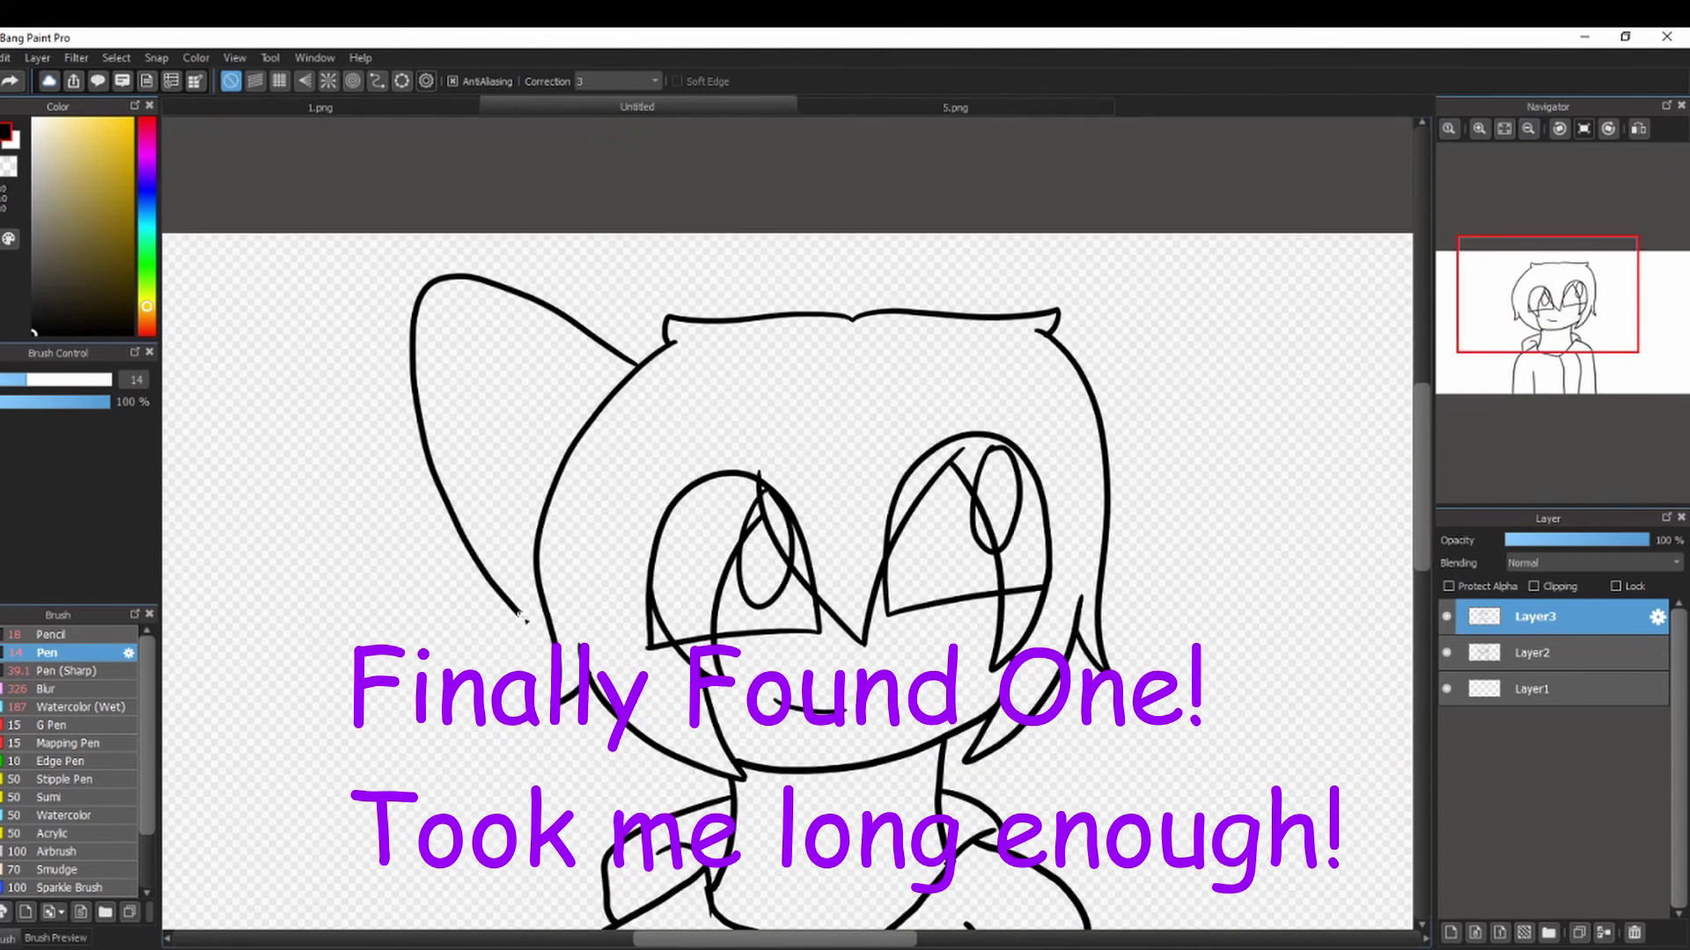
left_click_drag(1247, 352, 1244, 370)
key("ctrl+z")
mouse_move(1069, 352)
left_mouse_down()
mouse_move(1228, 438)
mouse_move(1106, 558)
left_mouse_up()
key("ctrl+z")
mouse_move(1069, 352)
left_mouse_down()
mouse_move(1271, 279)
mouse_move(1106, 599)
left_mouse_up()
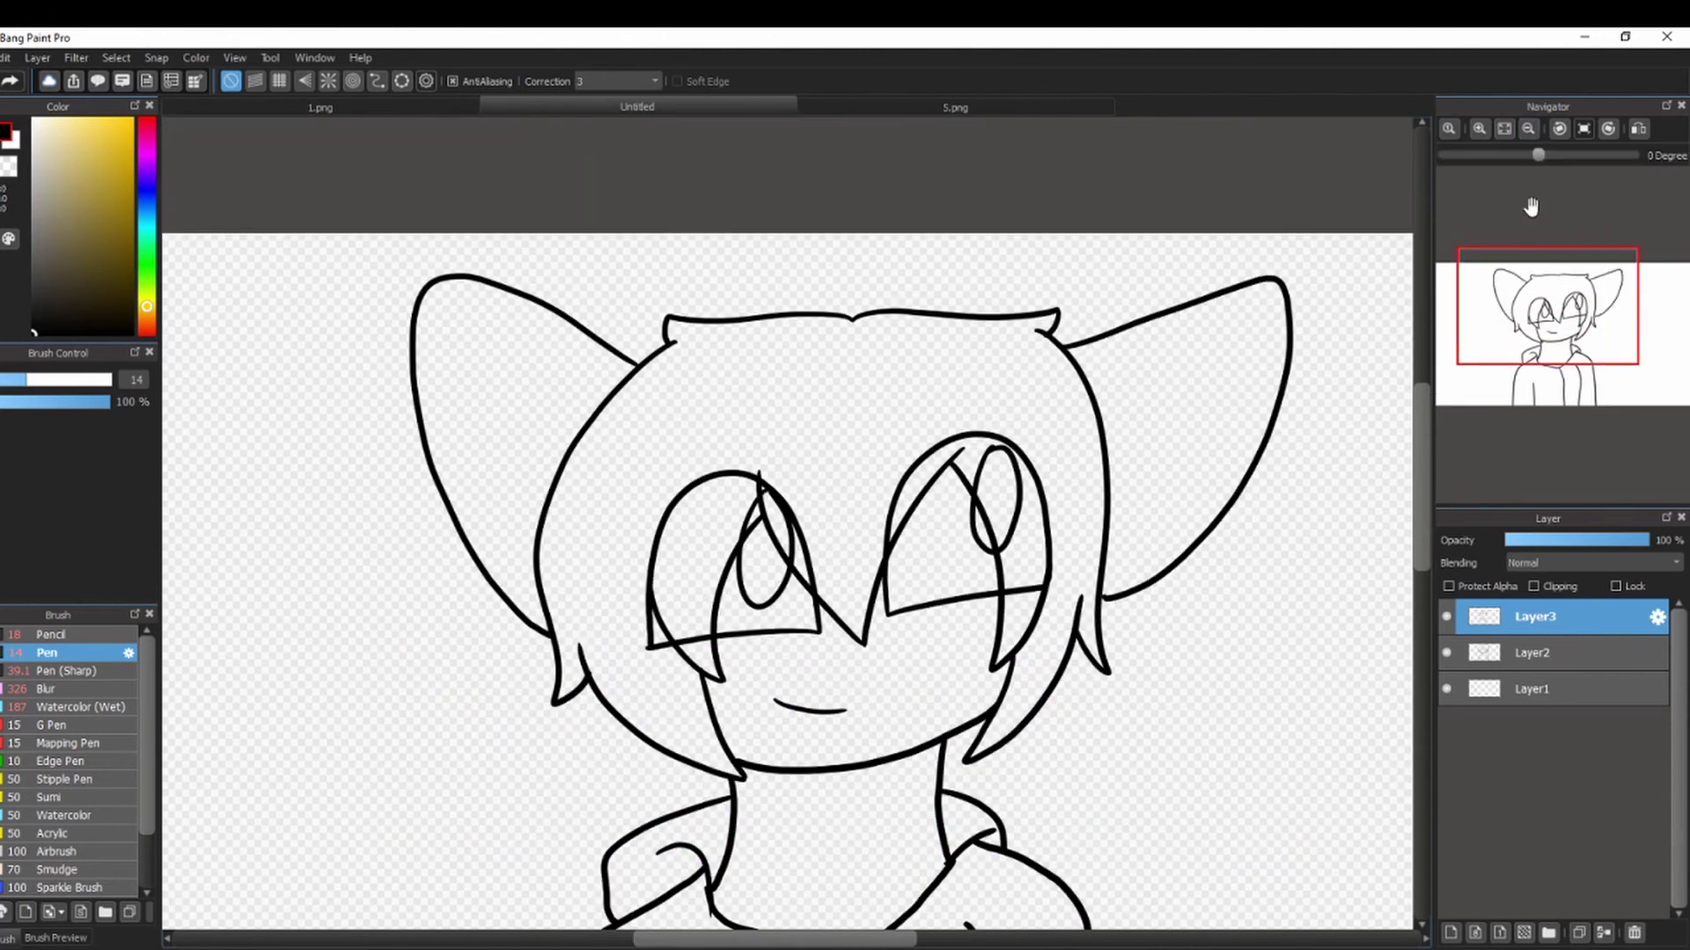
Fill the hoodie and its hood with red, and the face and neck with cream, on the line art layer.
left_click_drag(1583, 349, 1582, 341)
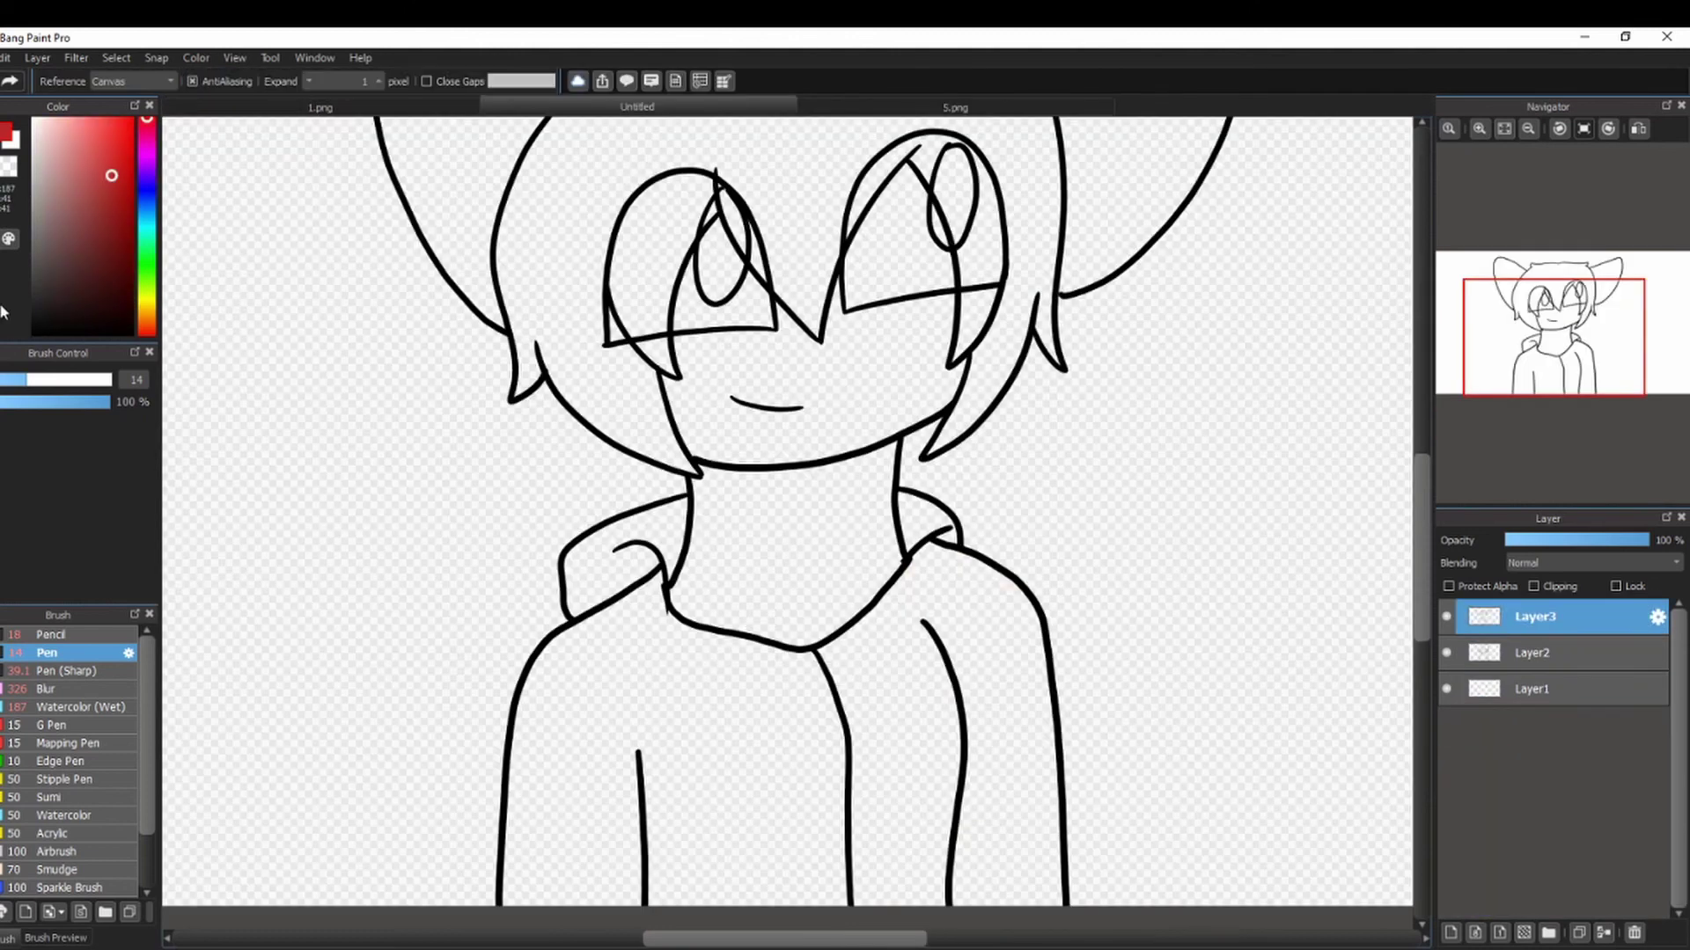
left_click(599, 756)
left_click(612, 572)
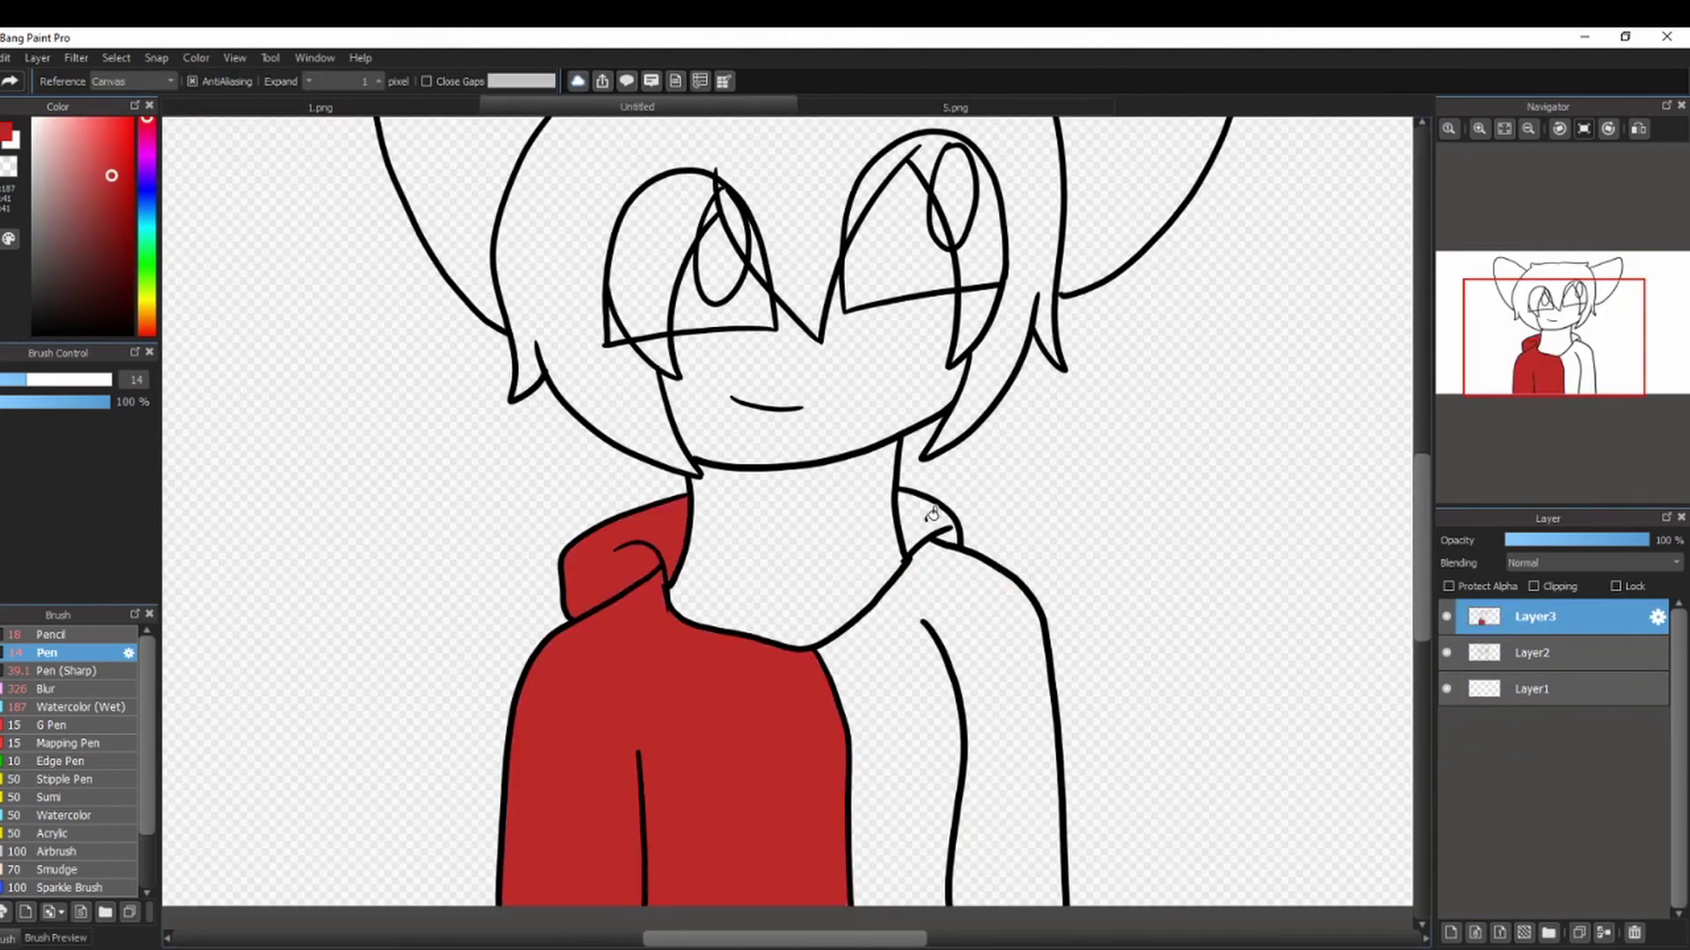
left_click(977, 757)
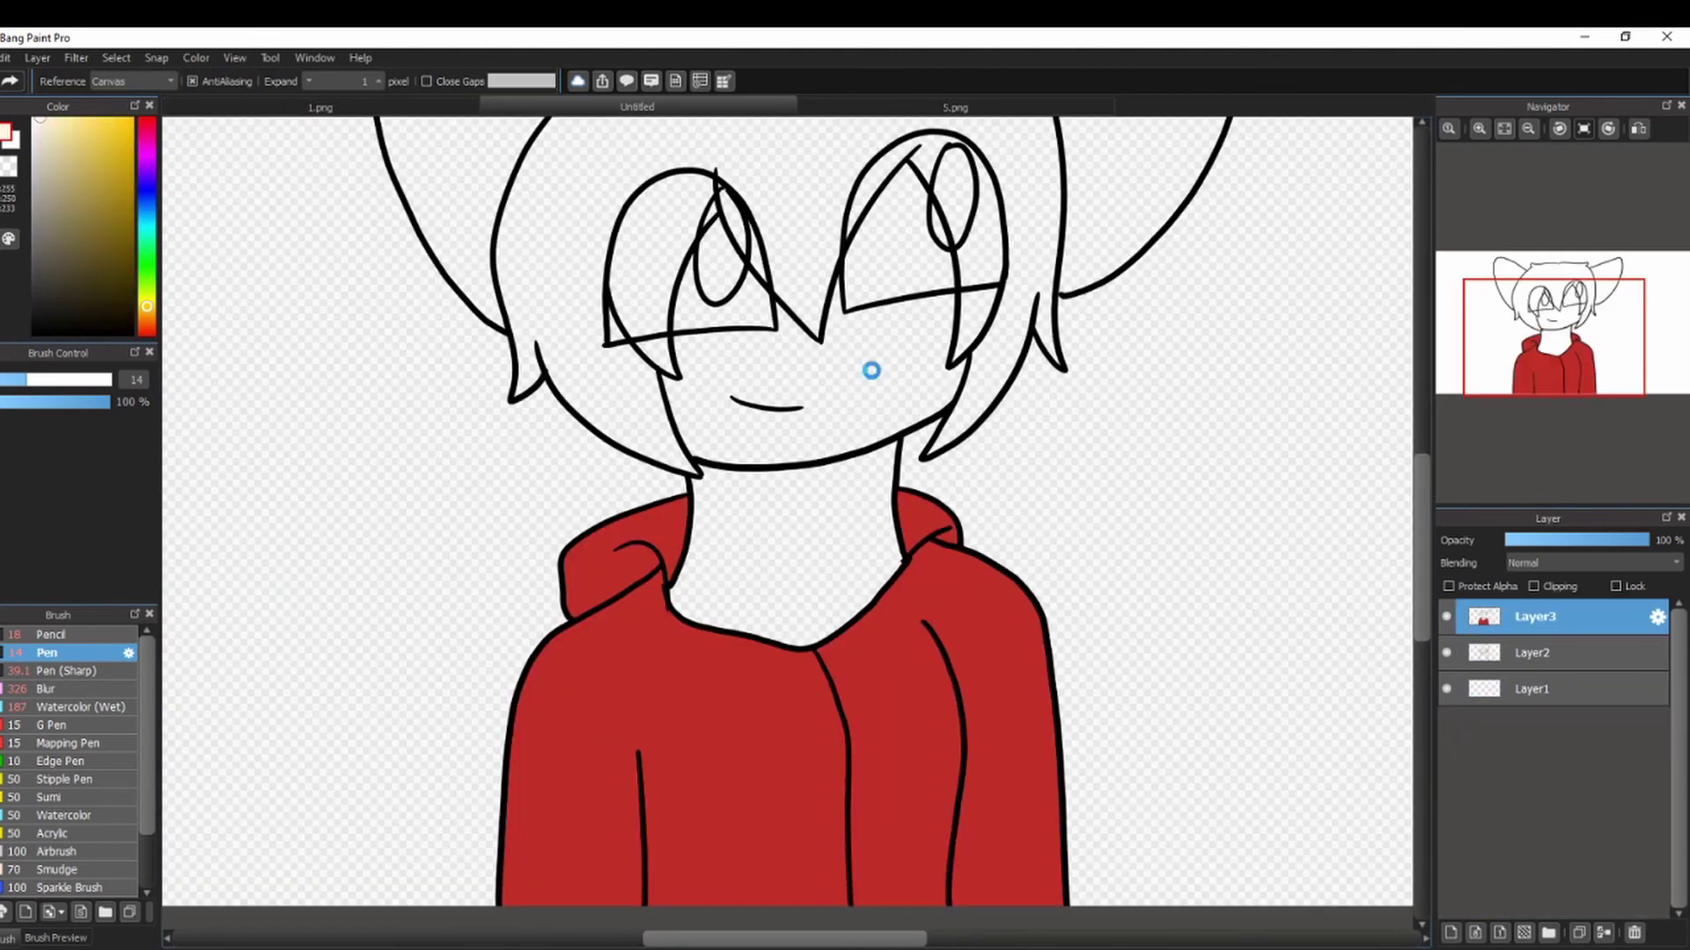
left_click(867, 366)
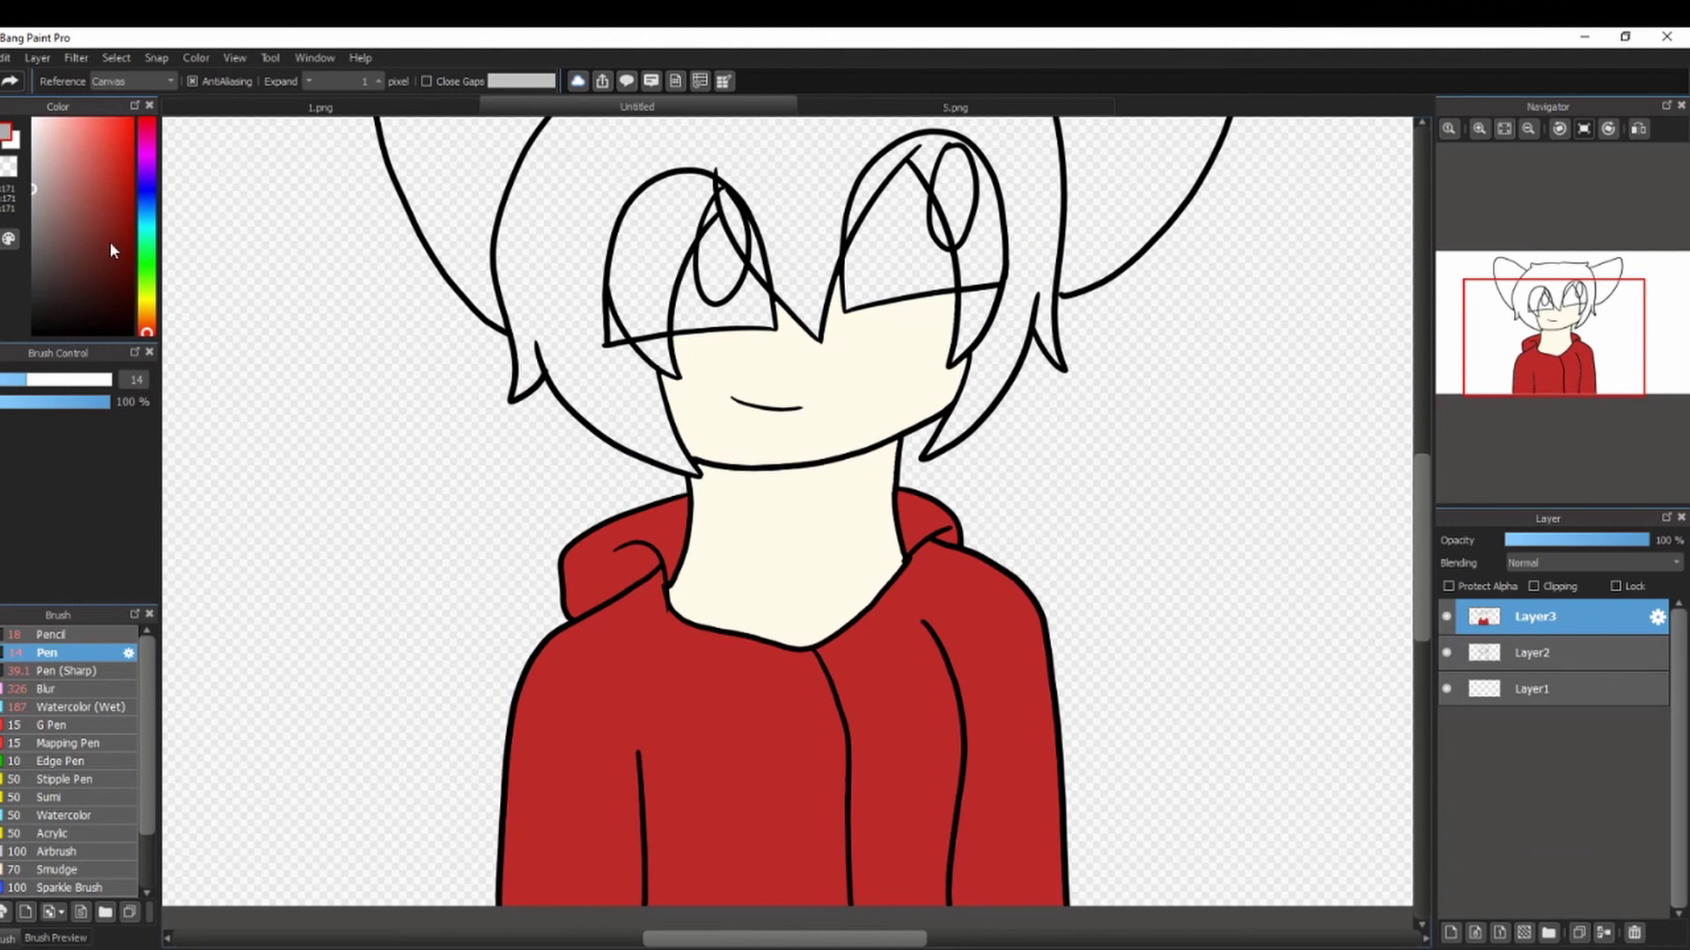
Fill the hair with grey on the line art layer, including the sections enclosed by the eye outlines.
left_click(33, 188)
left_click(546, 220)
left_click(633, 264)
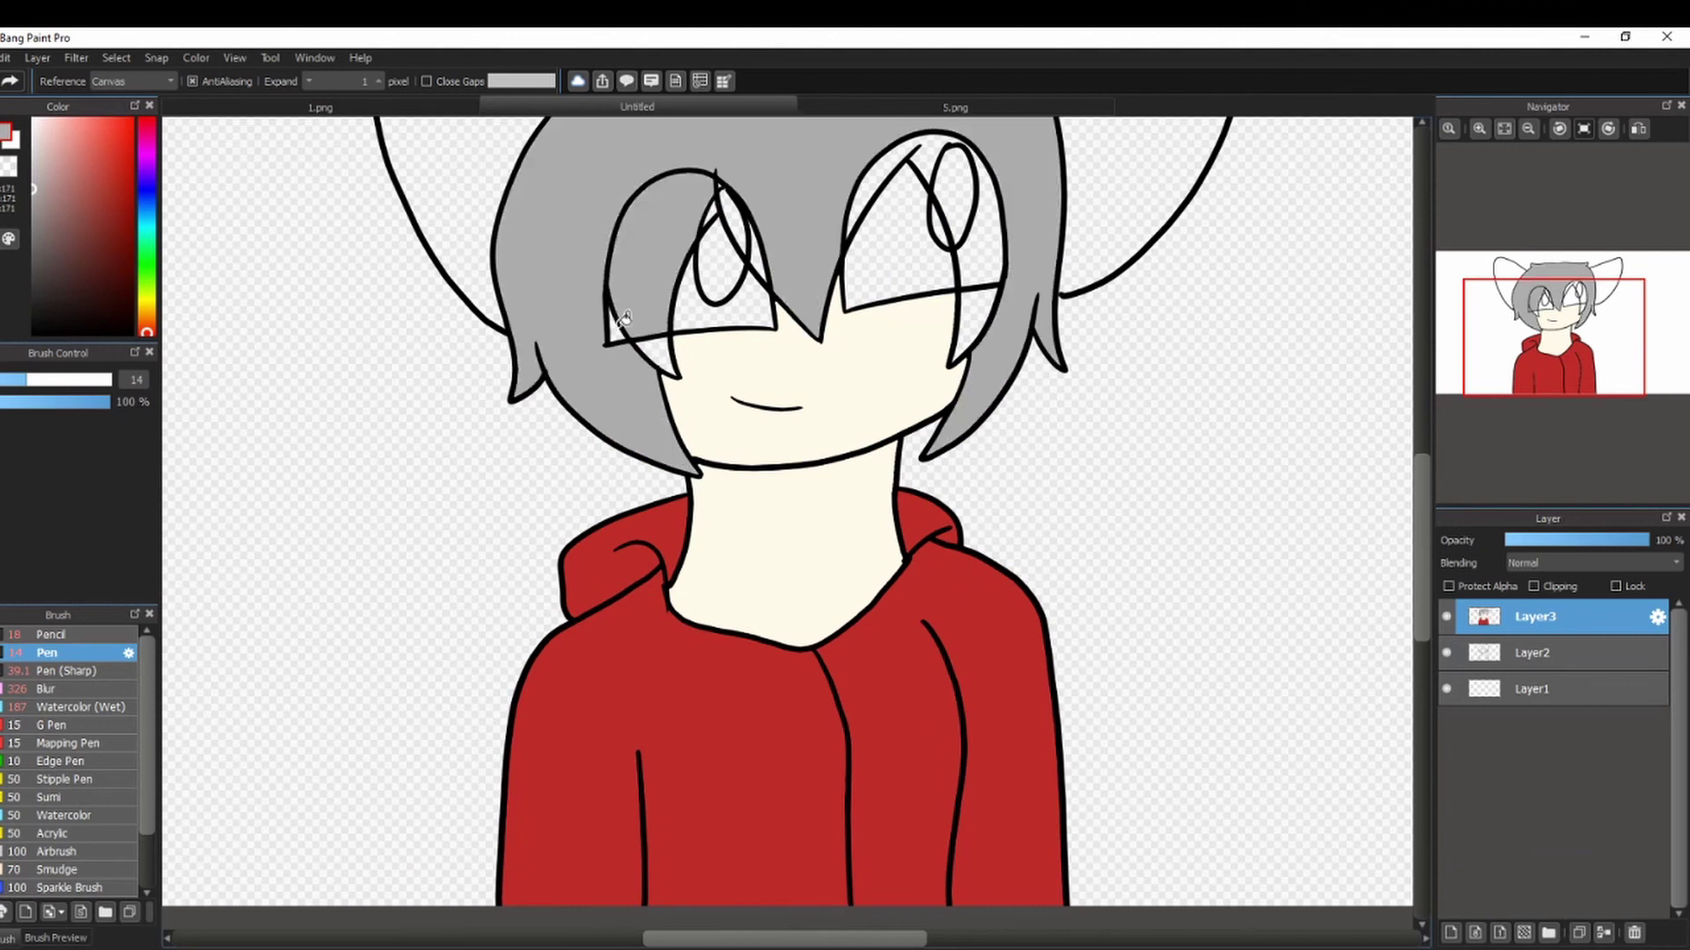
left_click(621, 326)
left_click(988, 153)
left_click(957, 186)
left_click(978, 322)
left_click_drag(1556, 345, 1561, 318)
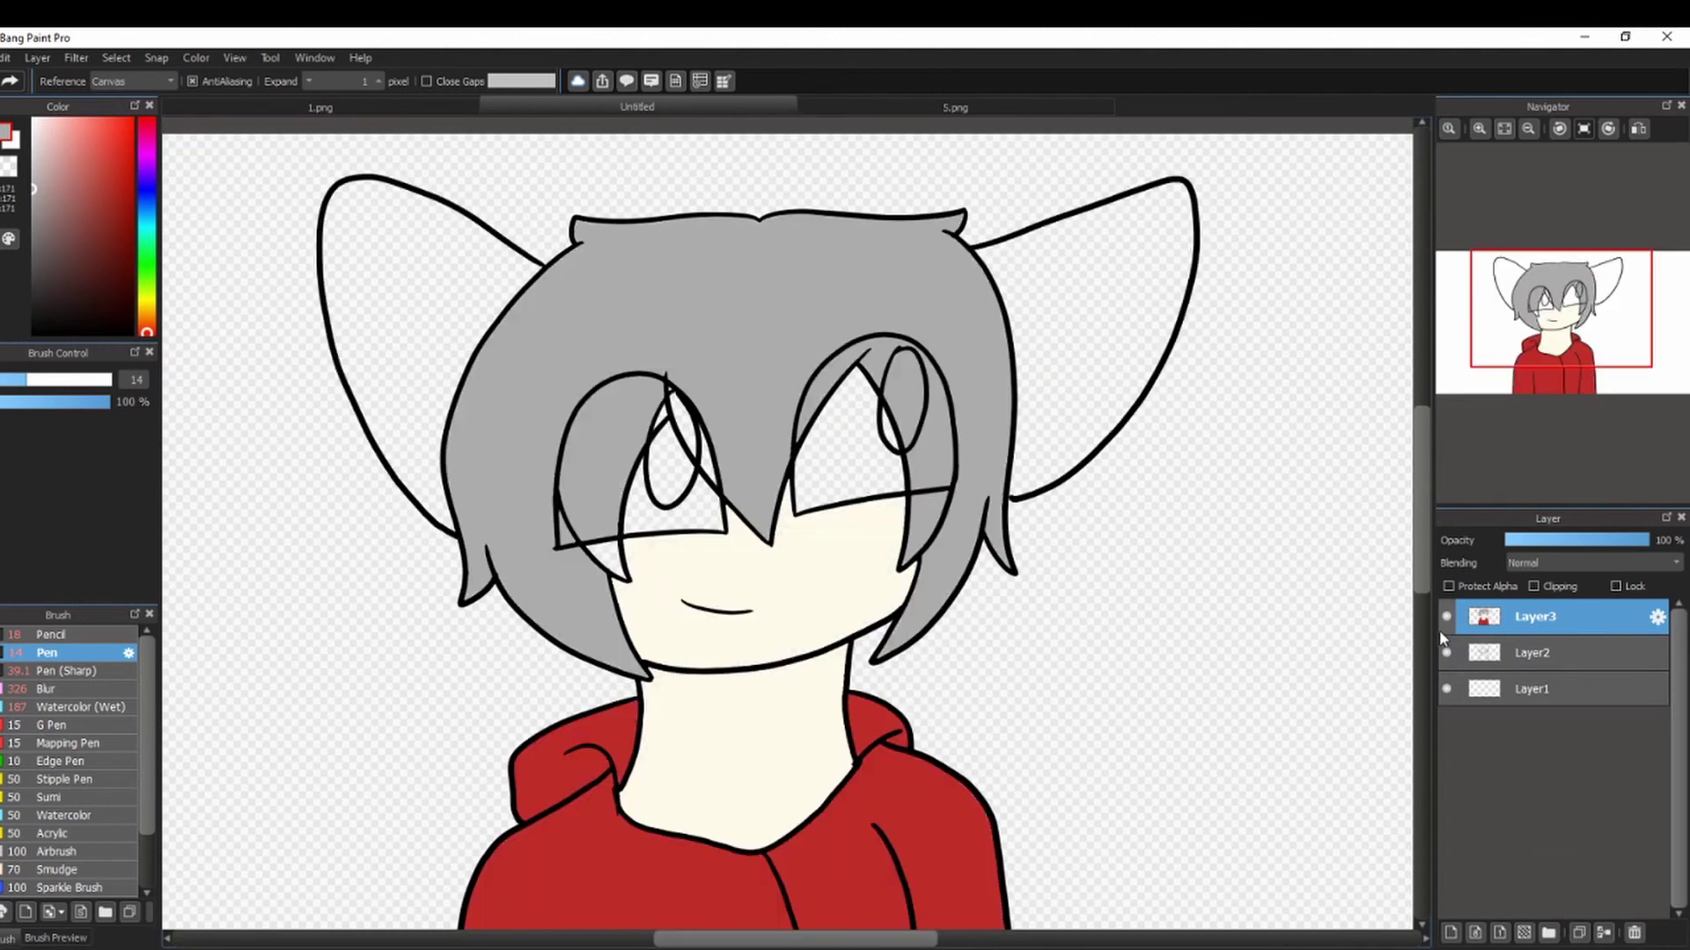
Name the new colour layers below the line art Hair, Skin], Clothes, Eyes and Eears.
left_click(1658, 797)
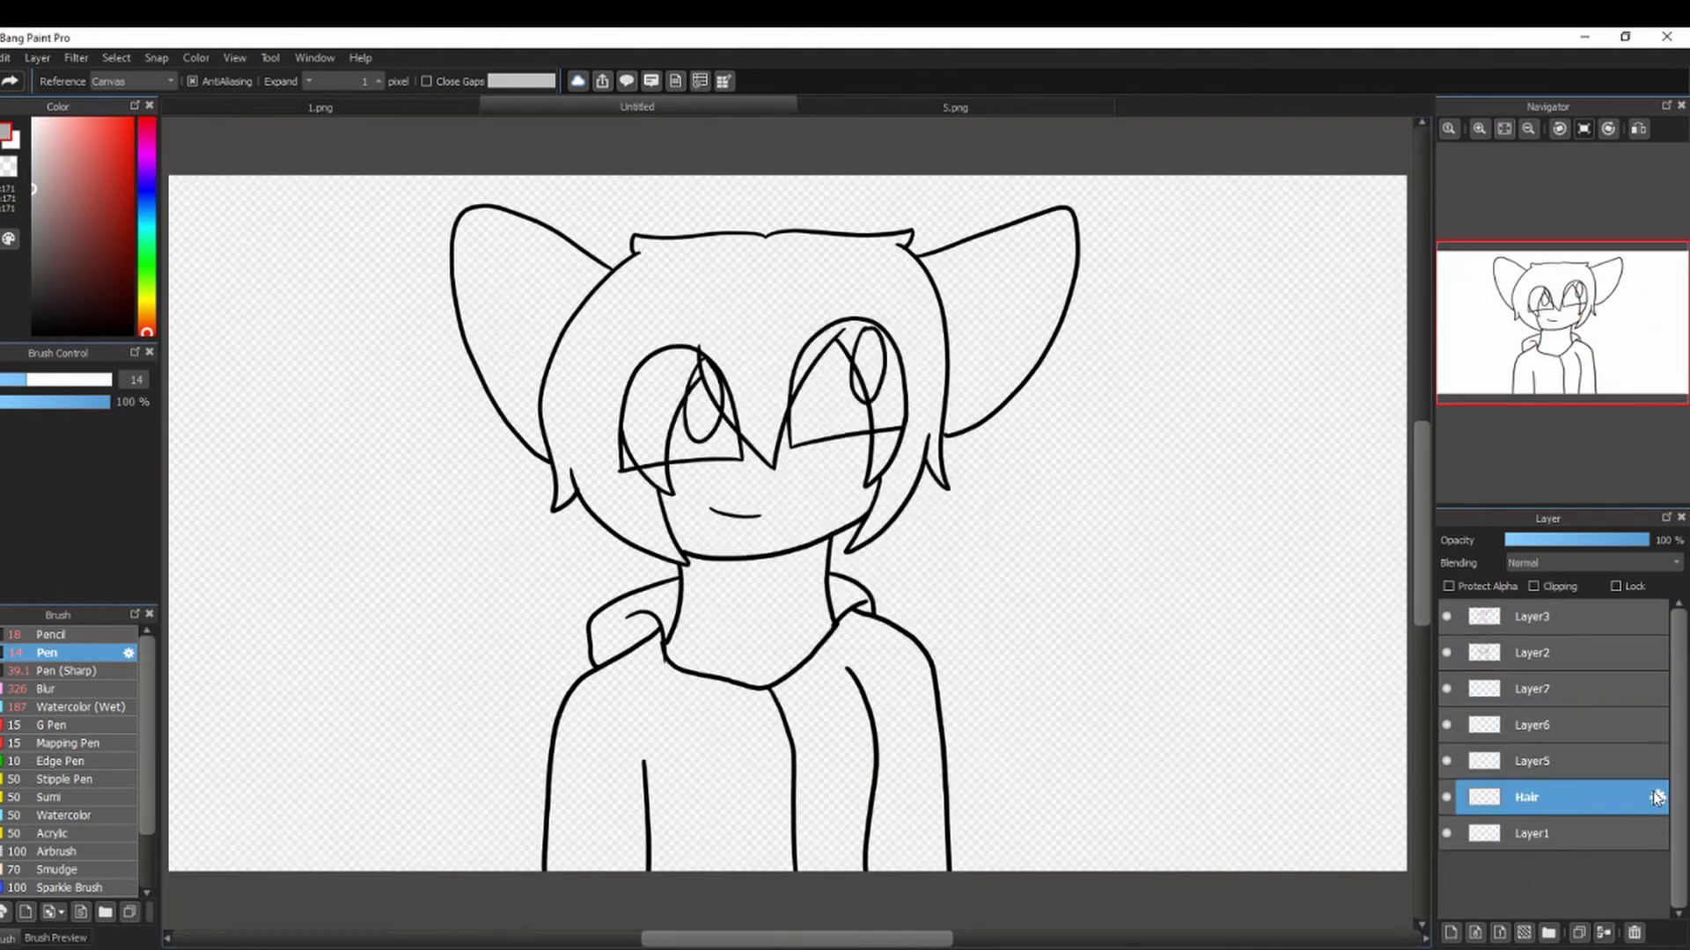
left_click(1658, 761)
type("S")
key("Return")
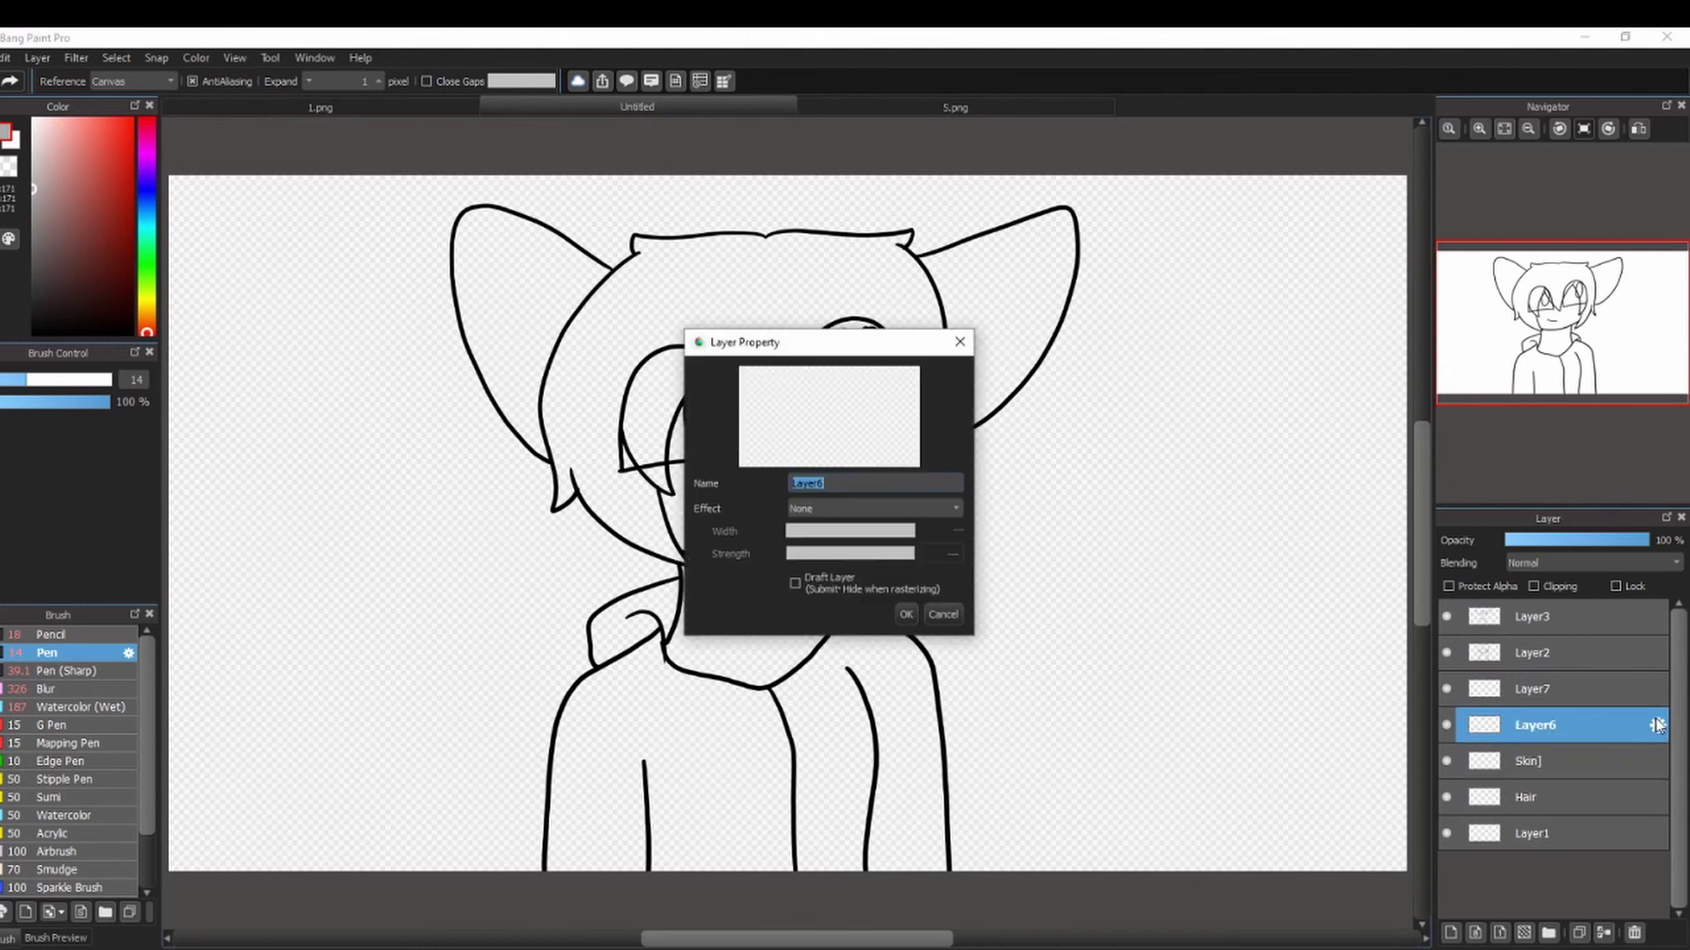
key("Return")
key("Return")
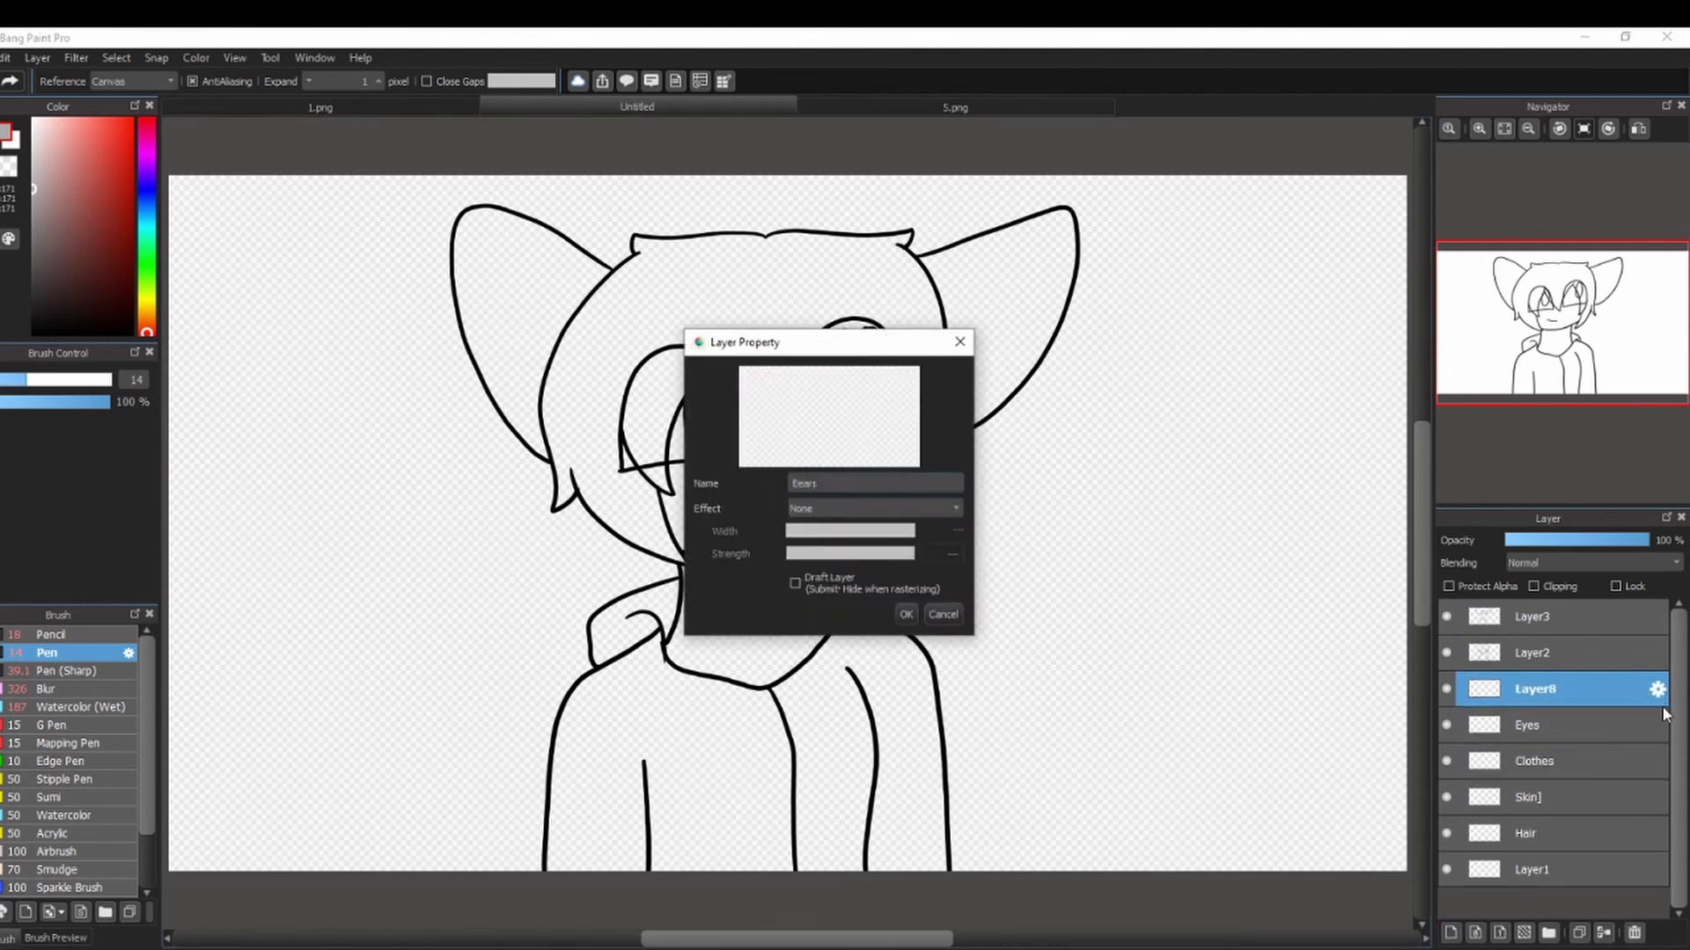
Fill the hair sections with grey on the Hair layer.
left_click(1526, 834)
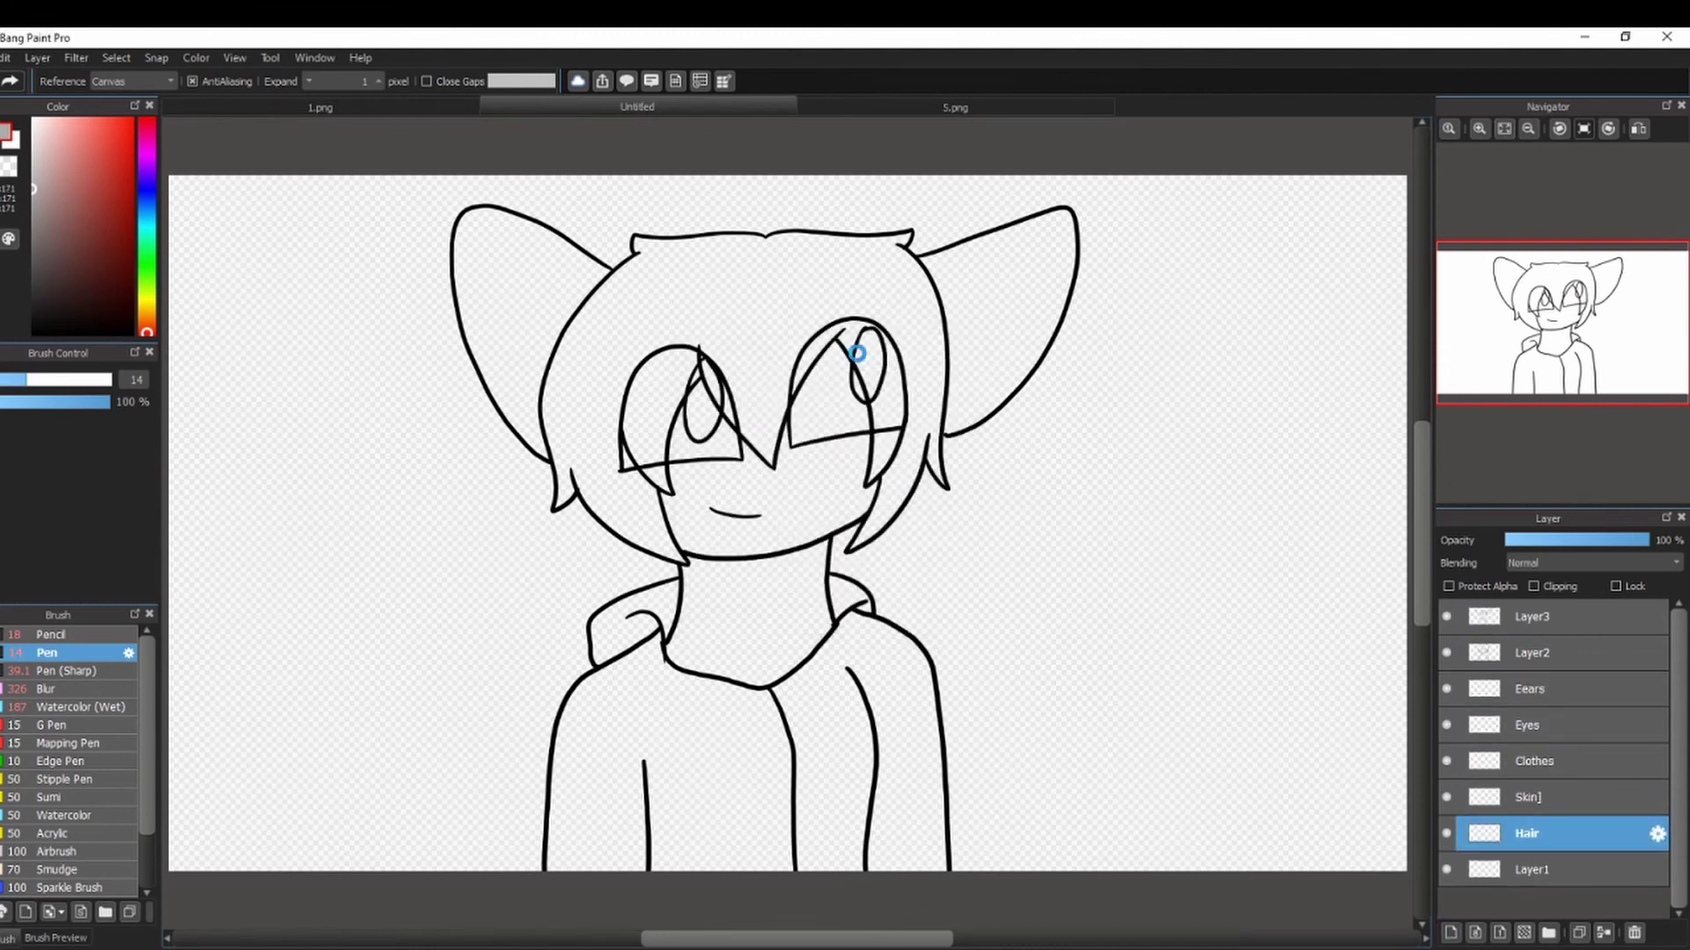
left_click(868, 339)
left_click(669, 415)
Touch up the unfilled gaps in the grey hair with the Pen brush.
key("b")
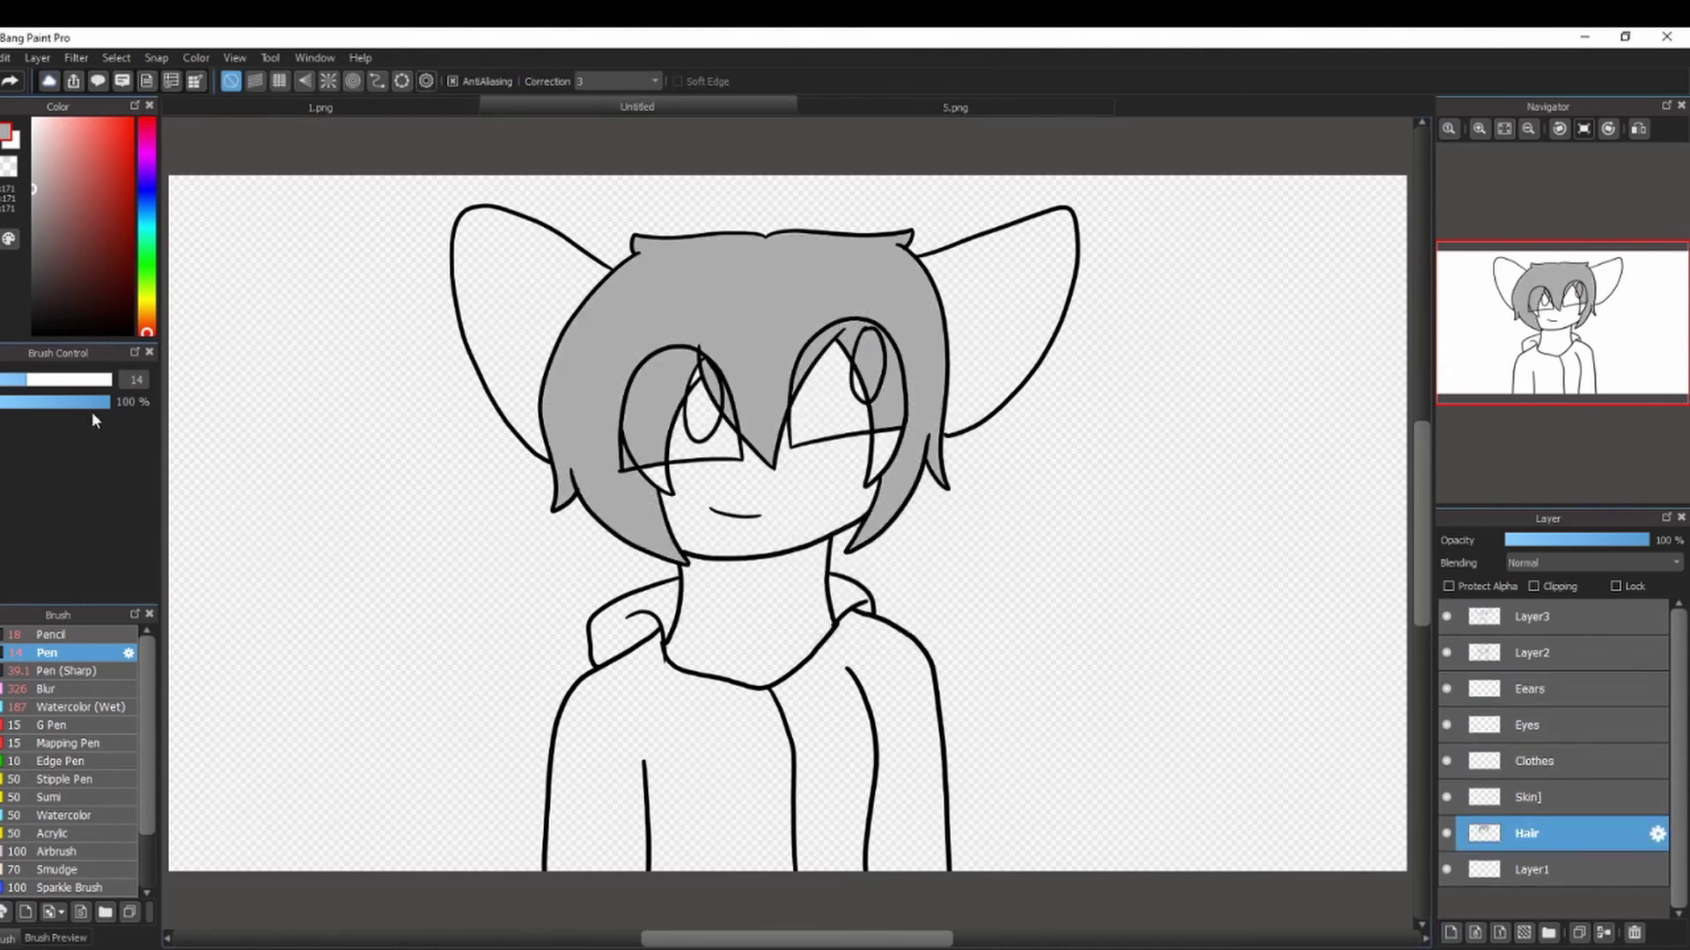
left_click(1480, 128)
left_click(1479, 128)
left_click(1479, 129)
left_click(1480, 128)
left_click(1479, 128)
mouse_move(1563, 323)
left_mouse_down()
mouse_move(1536, 300)
mouse_move(1573, 301)
left_mouse_up()
mouse_move(948, 719)
left_mouse_down()
mouse_move(1104, 519)
mouse_move(904, 858)
mouse_move(986, 776)
left_mouse_up()
left_click_drag(1588, 328, 1554, 339)
left_click(1500, 131)
Fill the eyeballs with white and the oval pupils with brown on the Eyes layer.
key("g")
left_click(33, 118)
left_click(1527, 725)
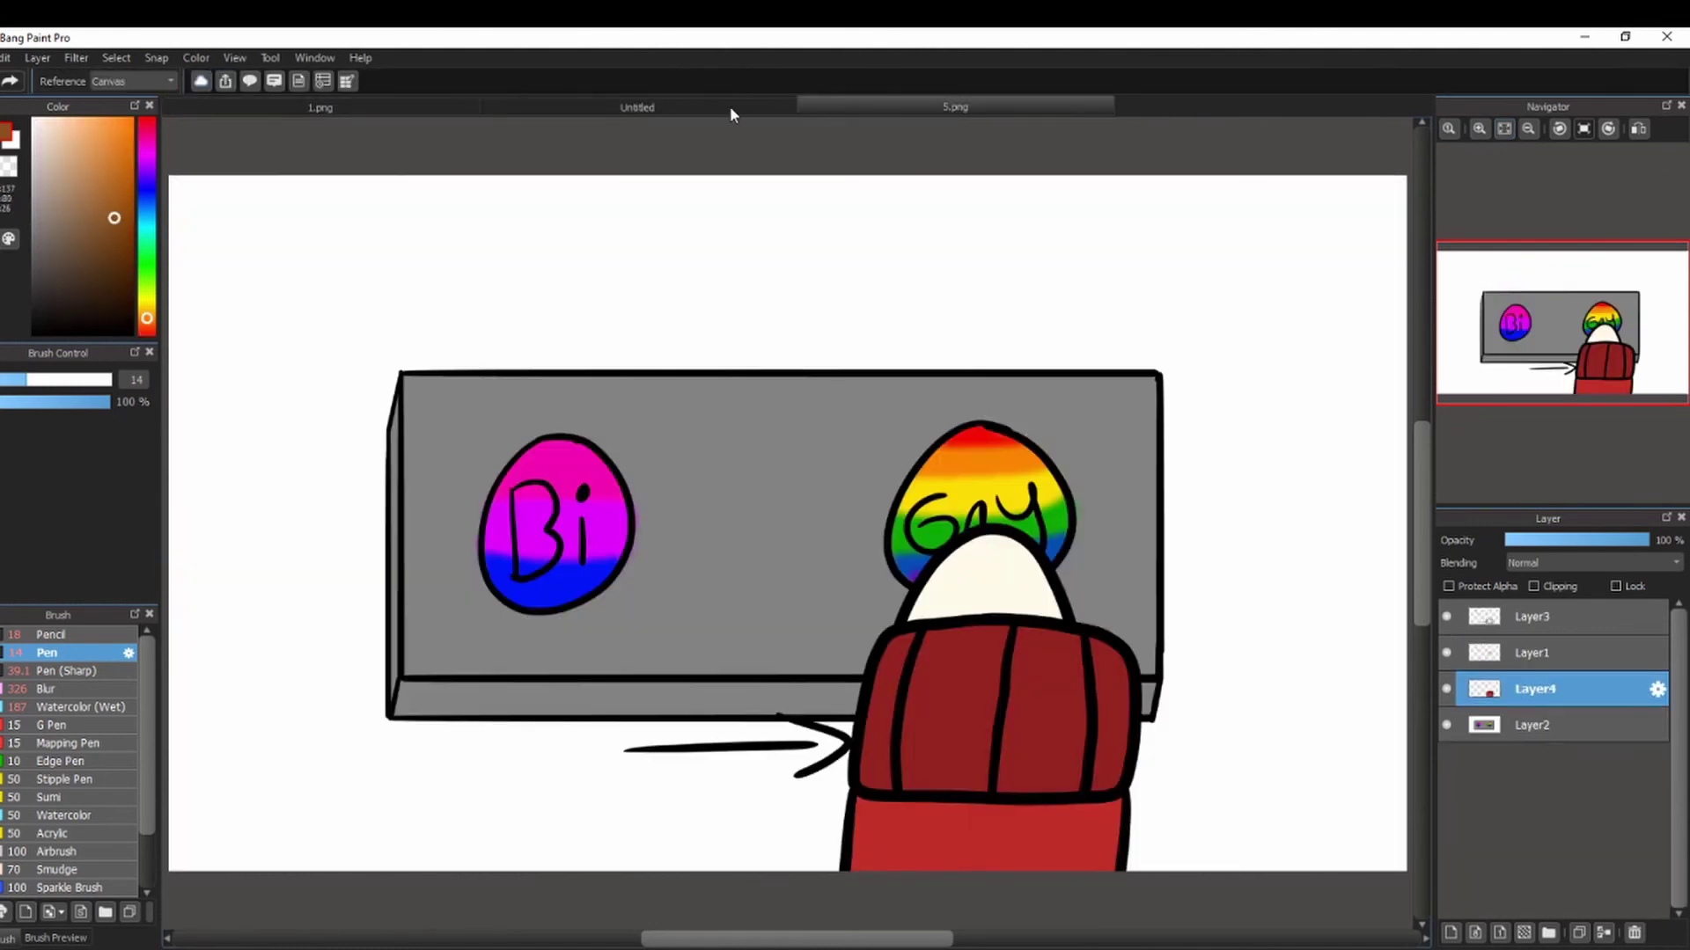
left_click(731, 110)
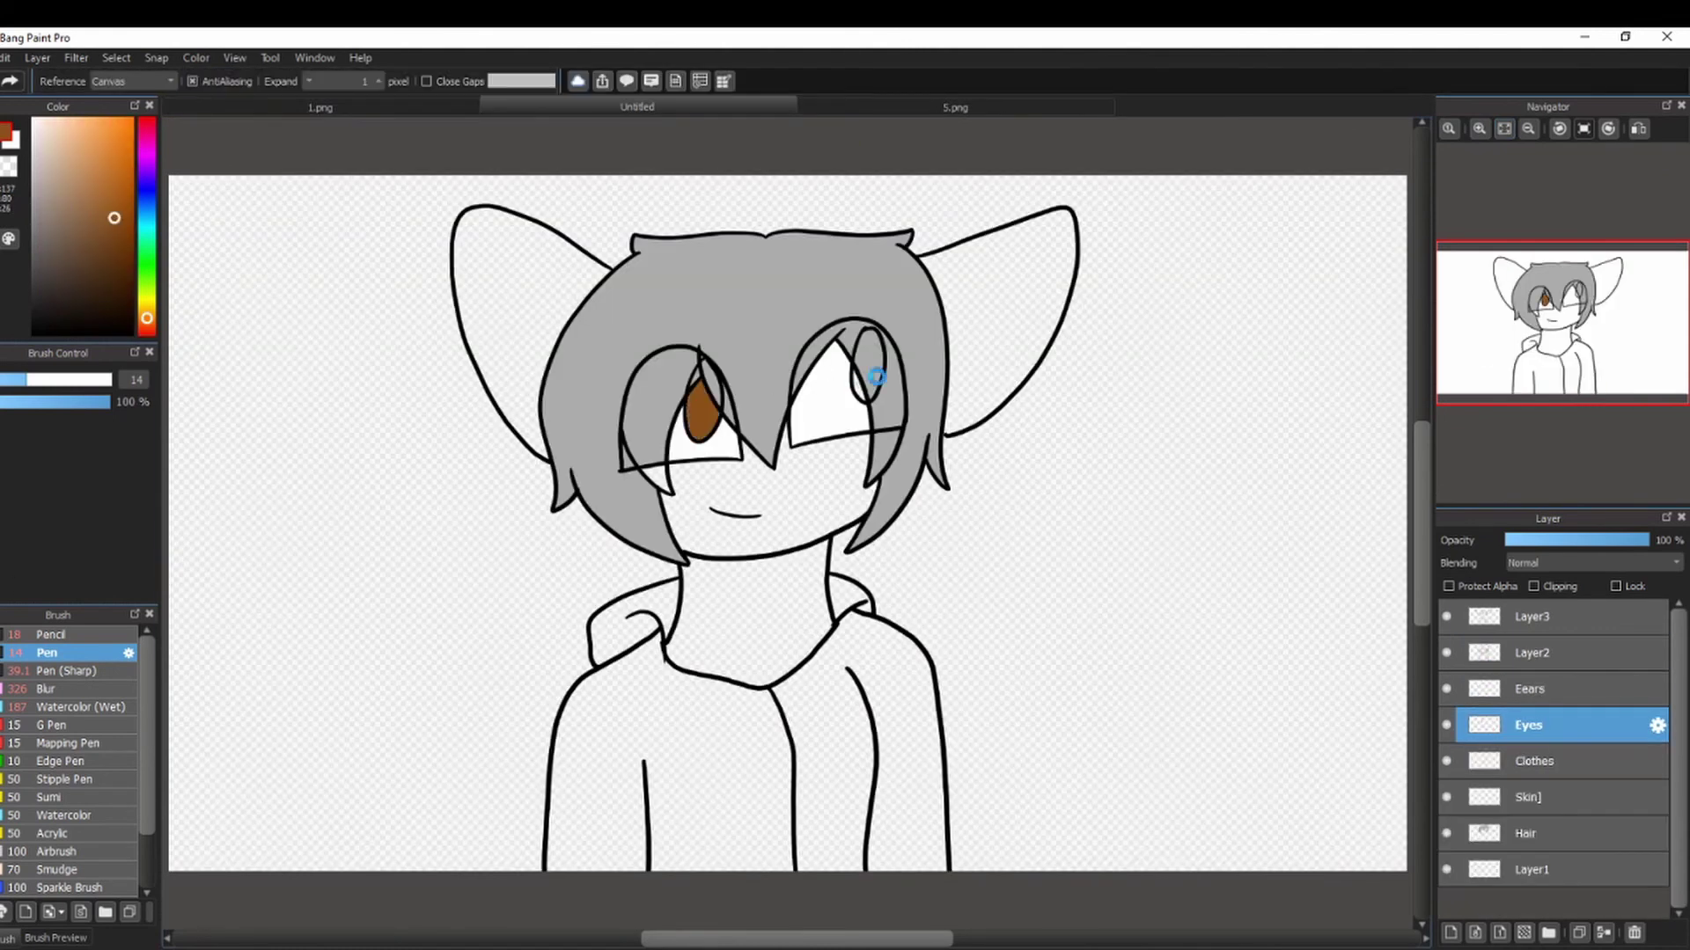
Fill both ears with purple on the Eears layer.
key("i")
left_click(616, 388)
key("g")
left_click(1527, 833)
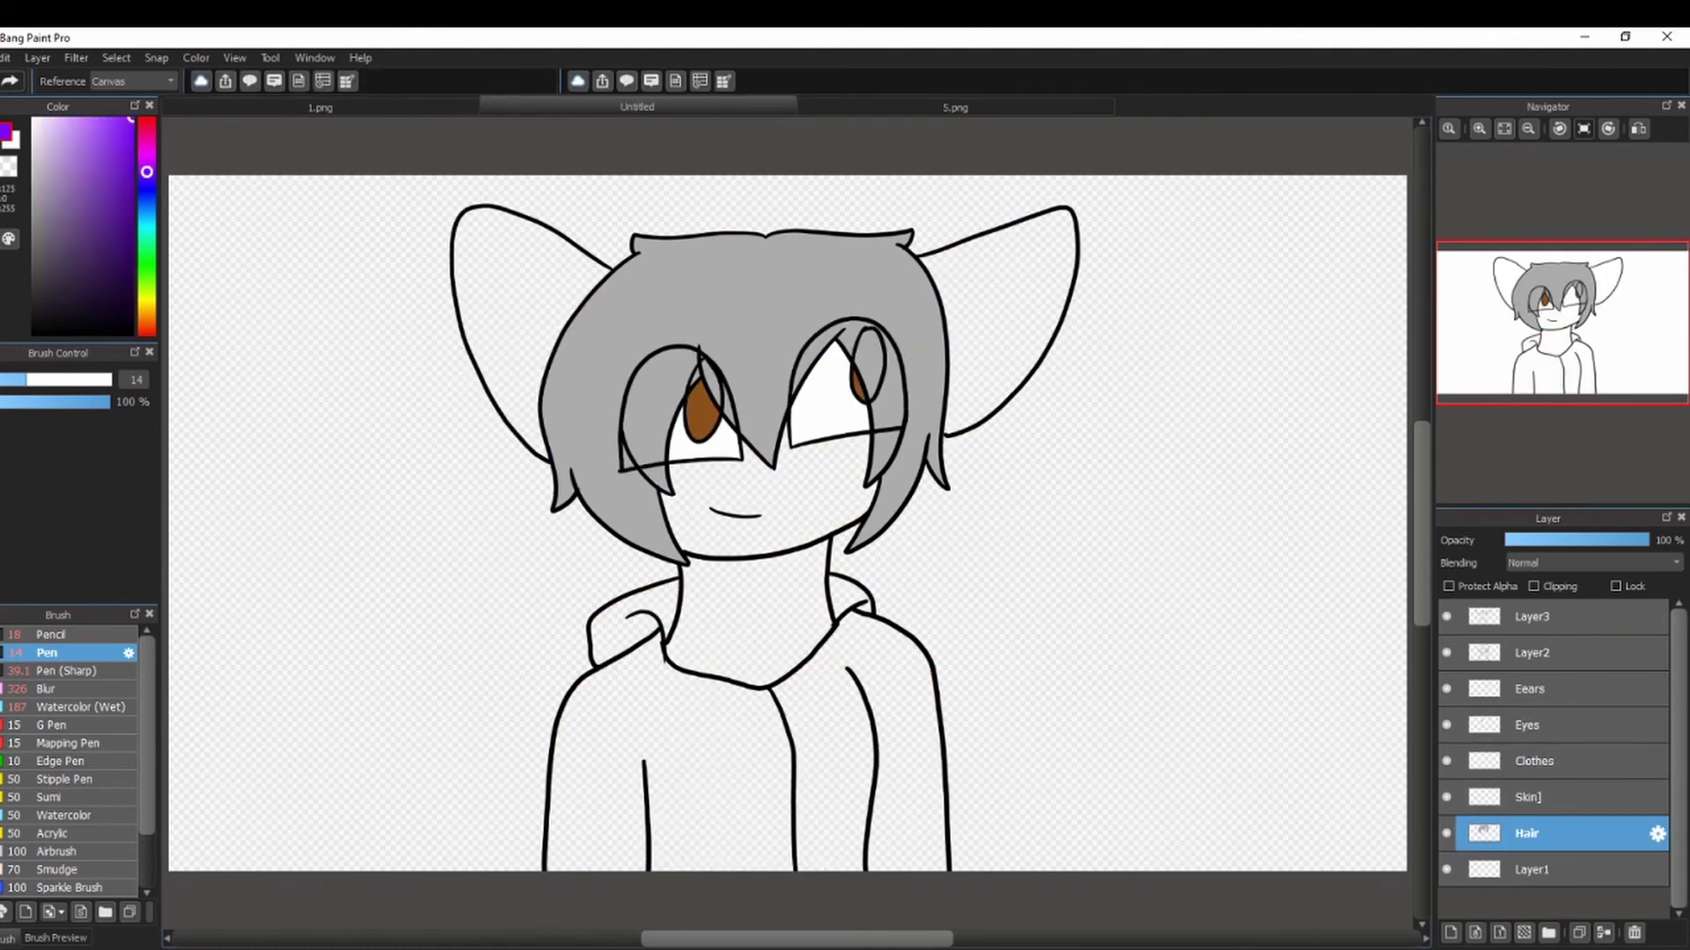
left_click(1531, 689)
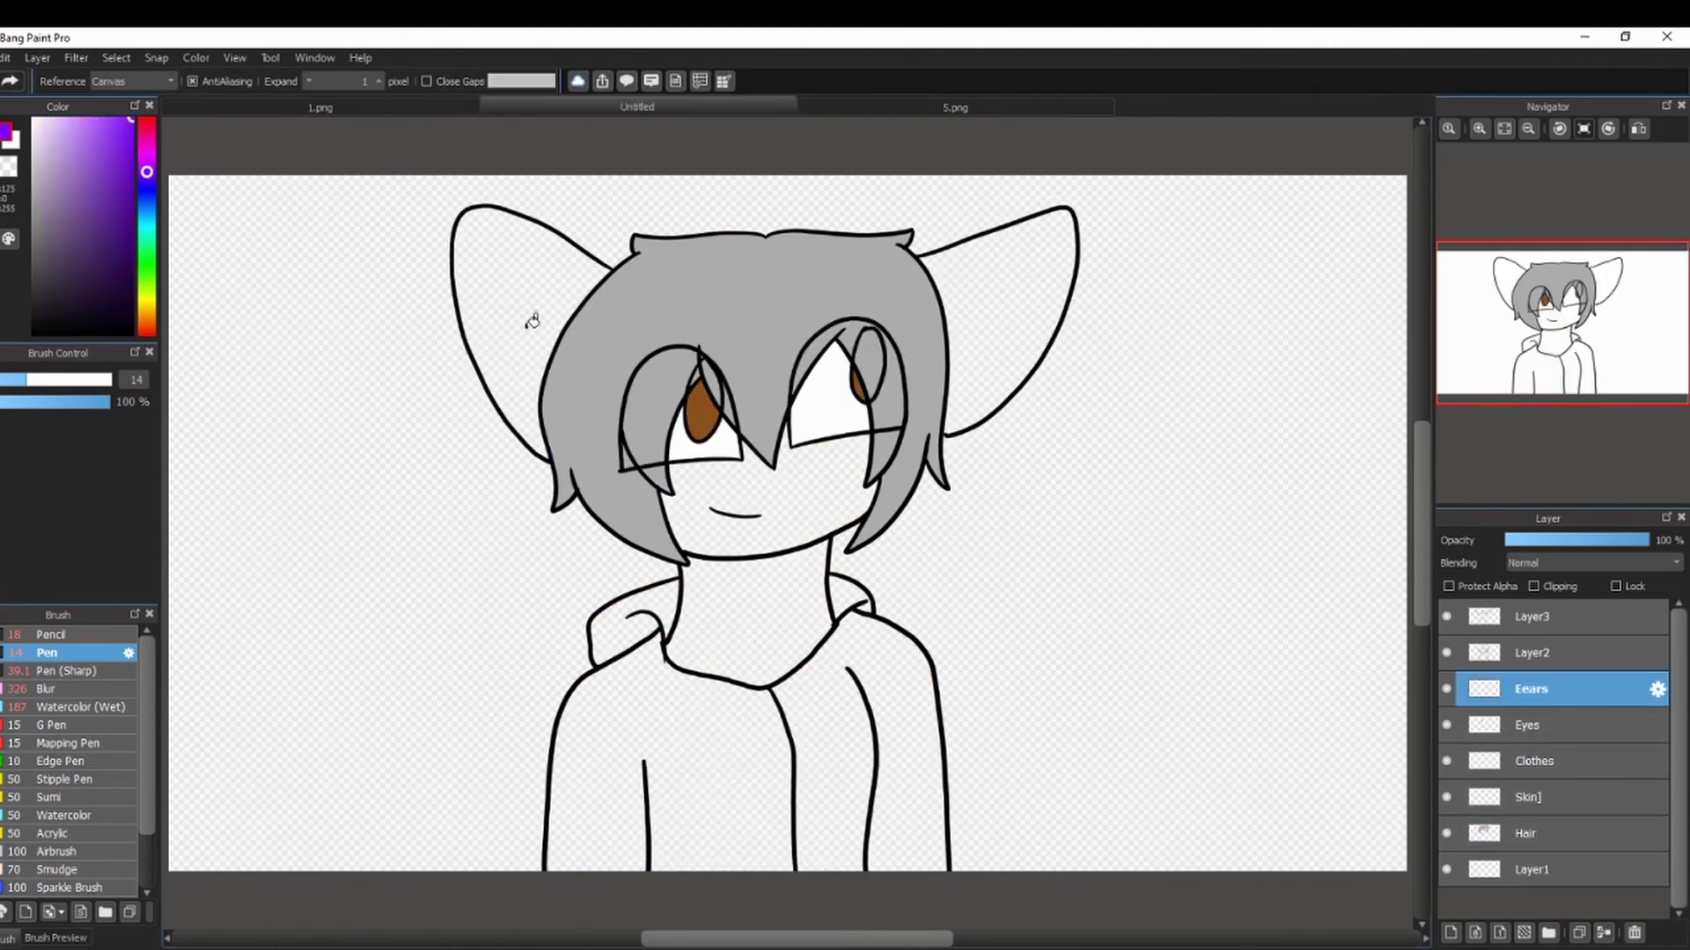
left_click(528, 321)
left_click(1012, 290)
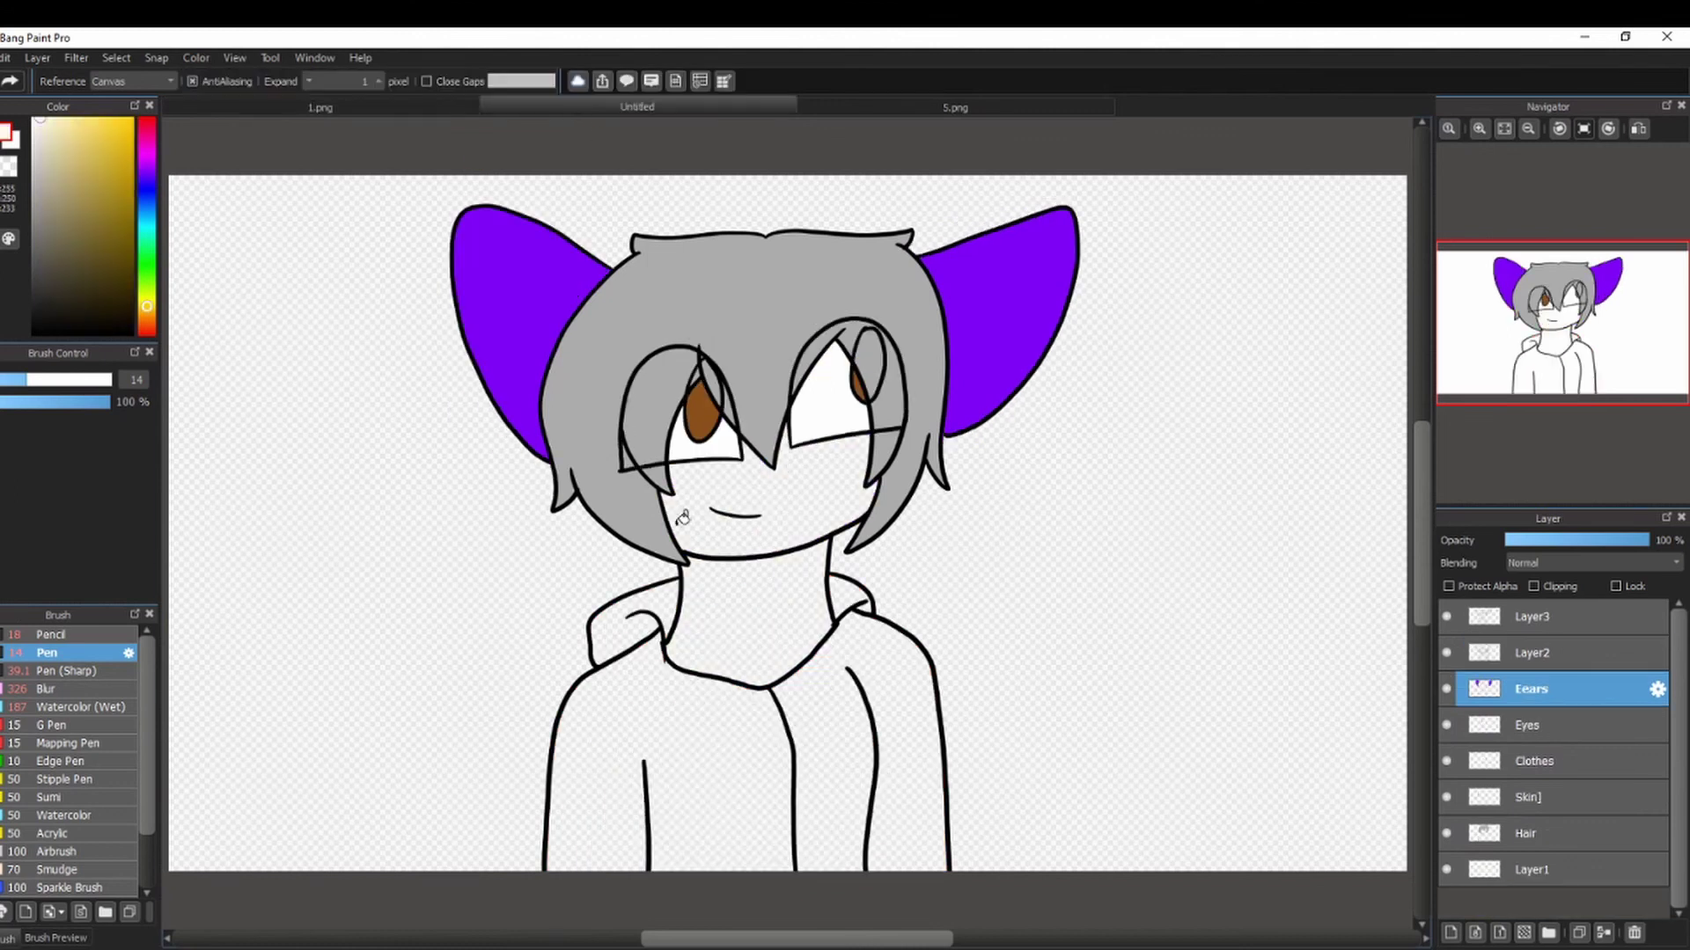
Fill the face and neck with cream, and the hoodie with red on the Clothes layer.
left_click(682, 518)
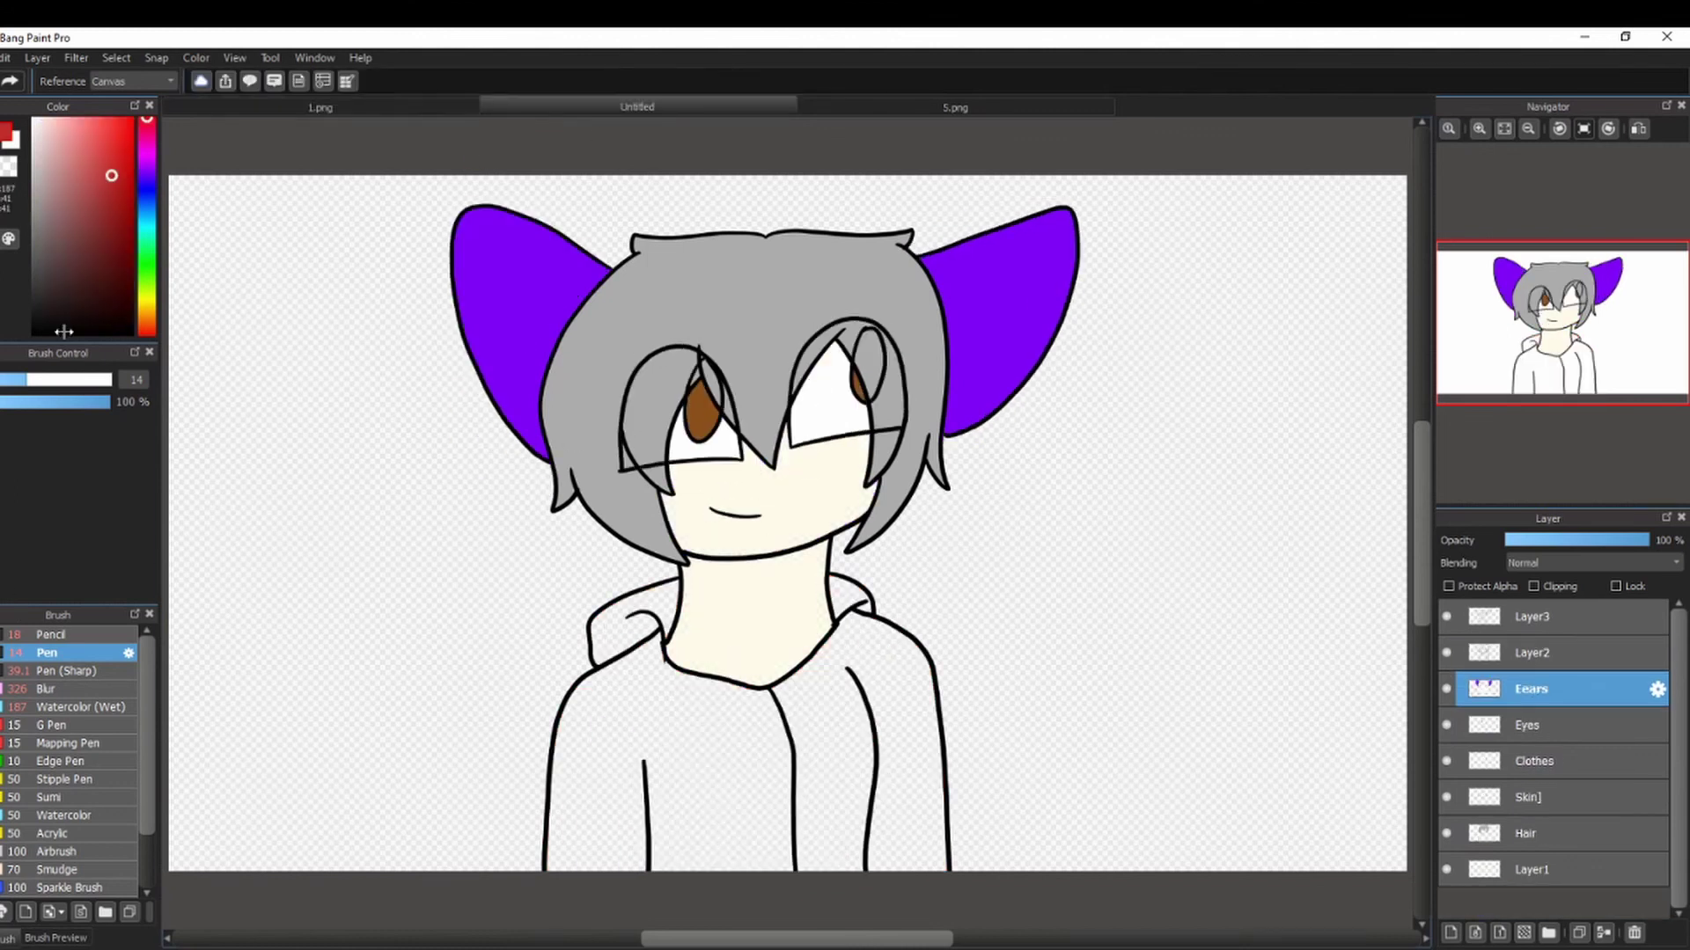
left_click(1553, 765)
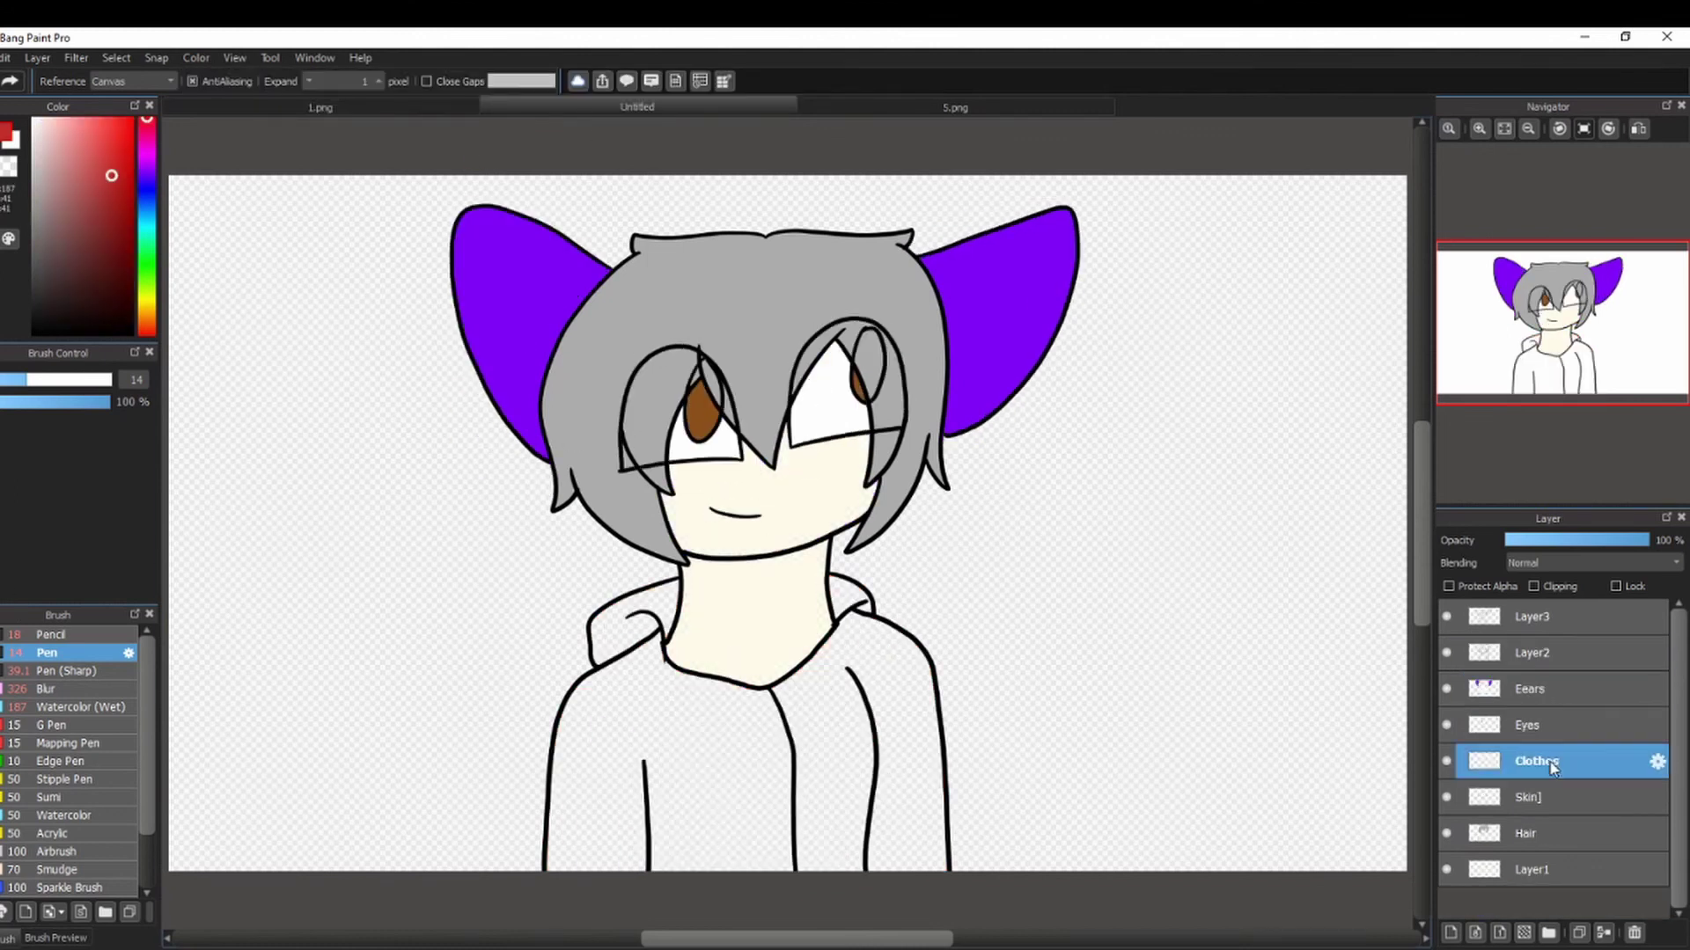
left_click(660, 595)
left_click(704, 740)
left_click(849, 593)
left_click(902, 748)
Add a layer on top and paint the upper-left side of the canvas solid black up to a diagonal edge, using the Pen at size 449.
left_click(1543, 615)
left_click(1450, 933)
left_click(33, 332)
left_click(50, 653)
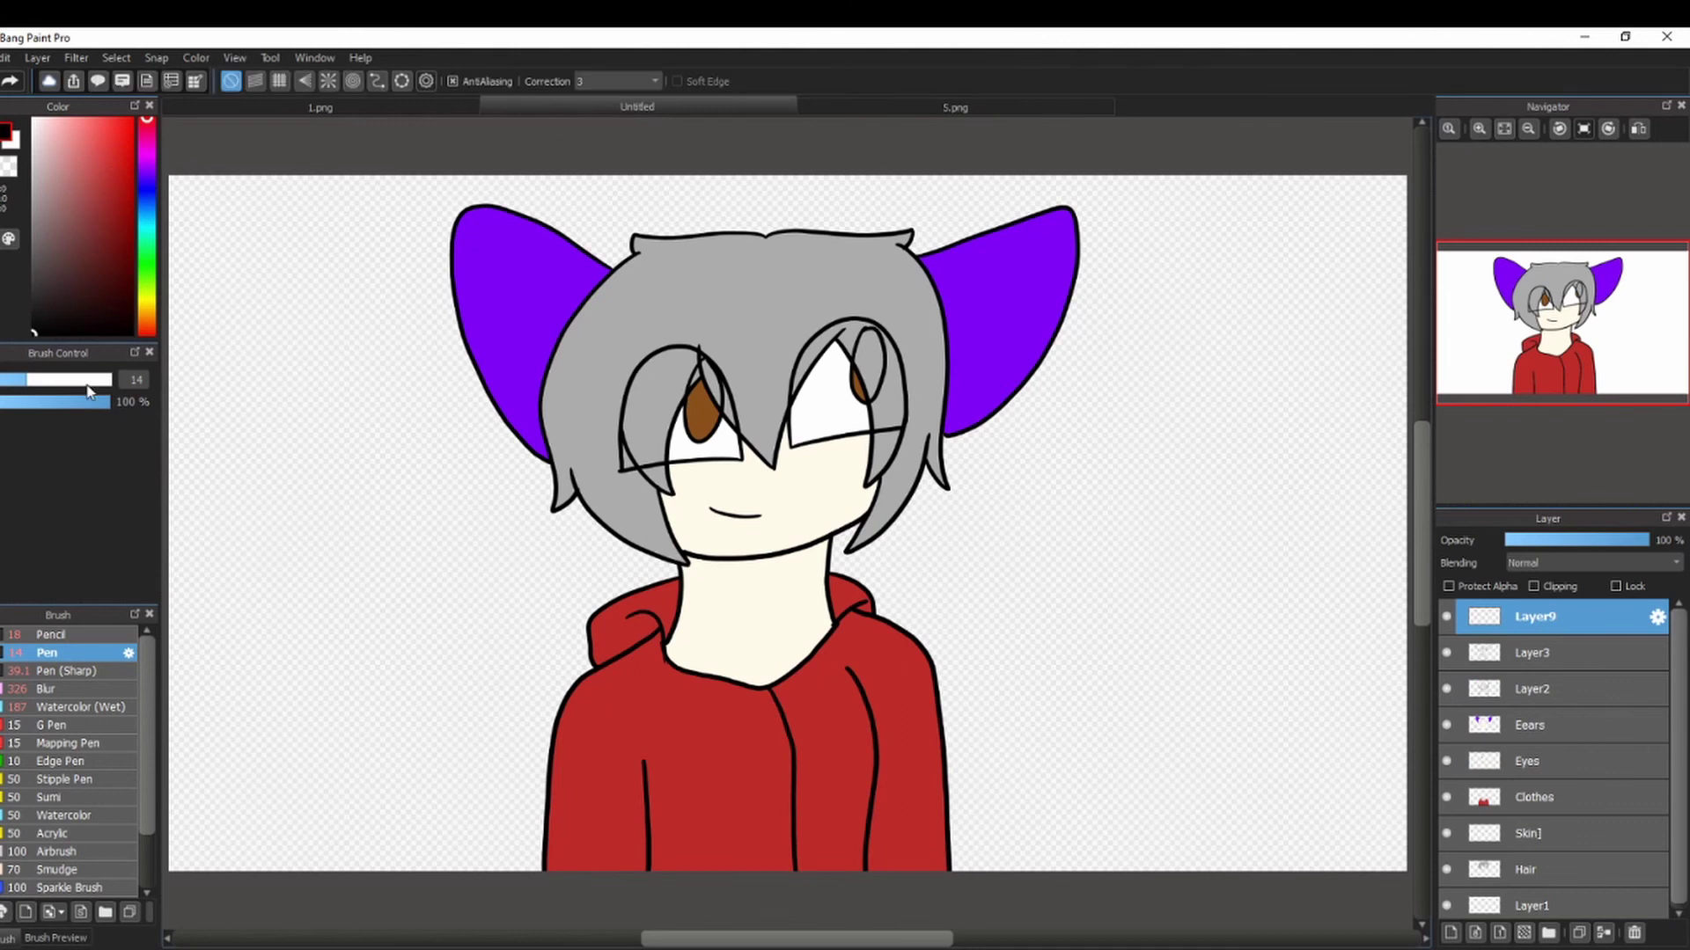
left_click(108, 382)
mouse_move(814, 172)
left_mouse_down()
mouse_move(286, 902)
mouse_move(500, 324)
mouse_move(264, 221)
left_mouse_up()
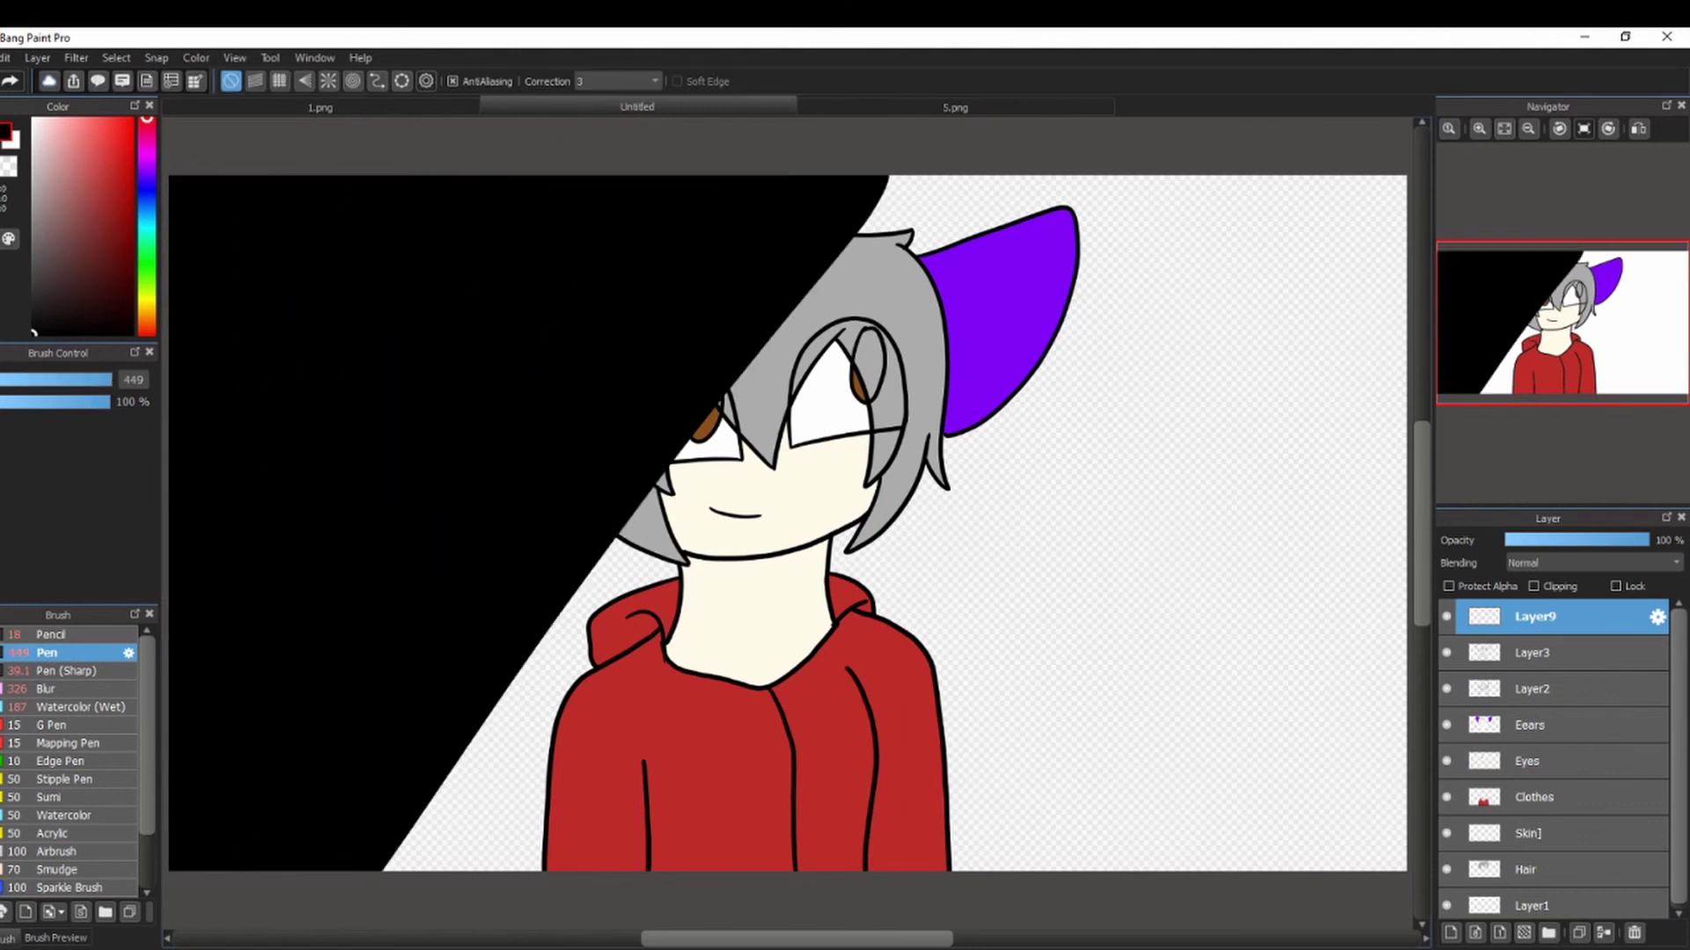
Blur the diagonal edge of the black area and lower that layer's opacity to 13%.
left_click(46, 689)
mouse_move(880, 181)
left_mouse_down()
mouse_move(540, 622)
mouse_move(342, 927)
mouse_move(853, 209)
left_mouse_up()
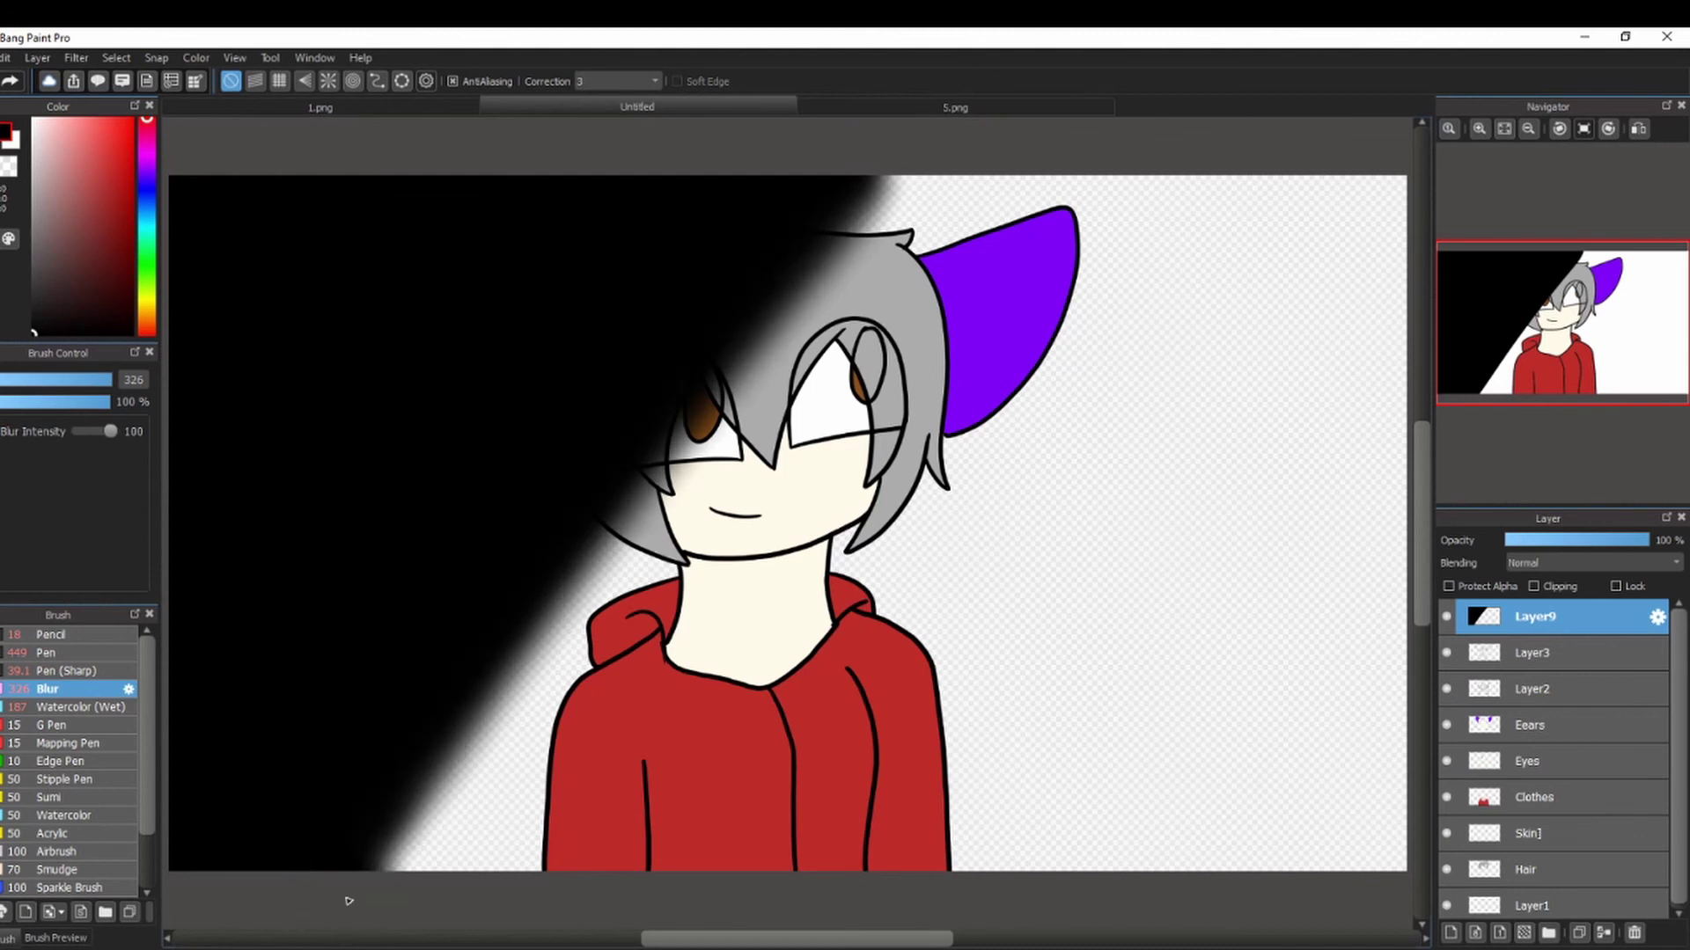
left_click_drag(1556, 541, 1523, 543)
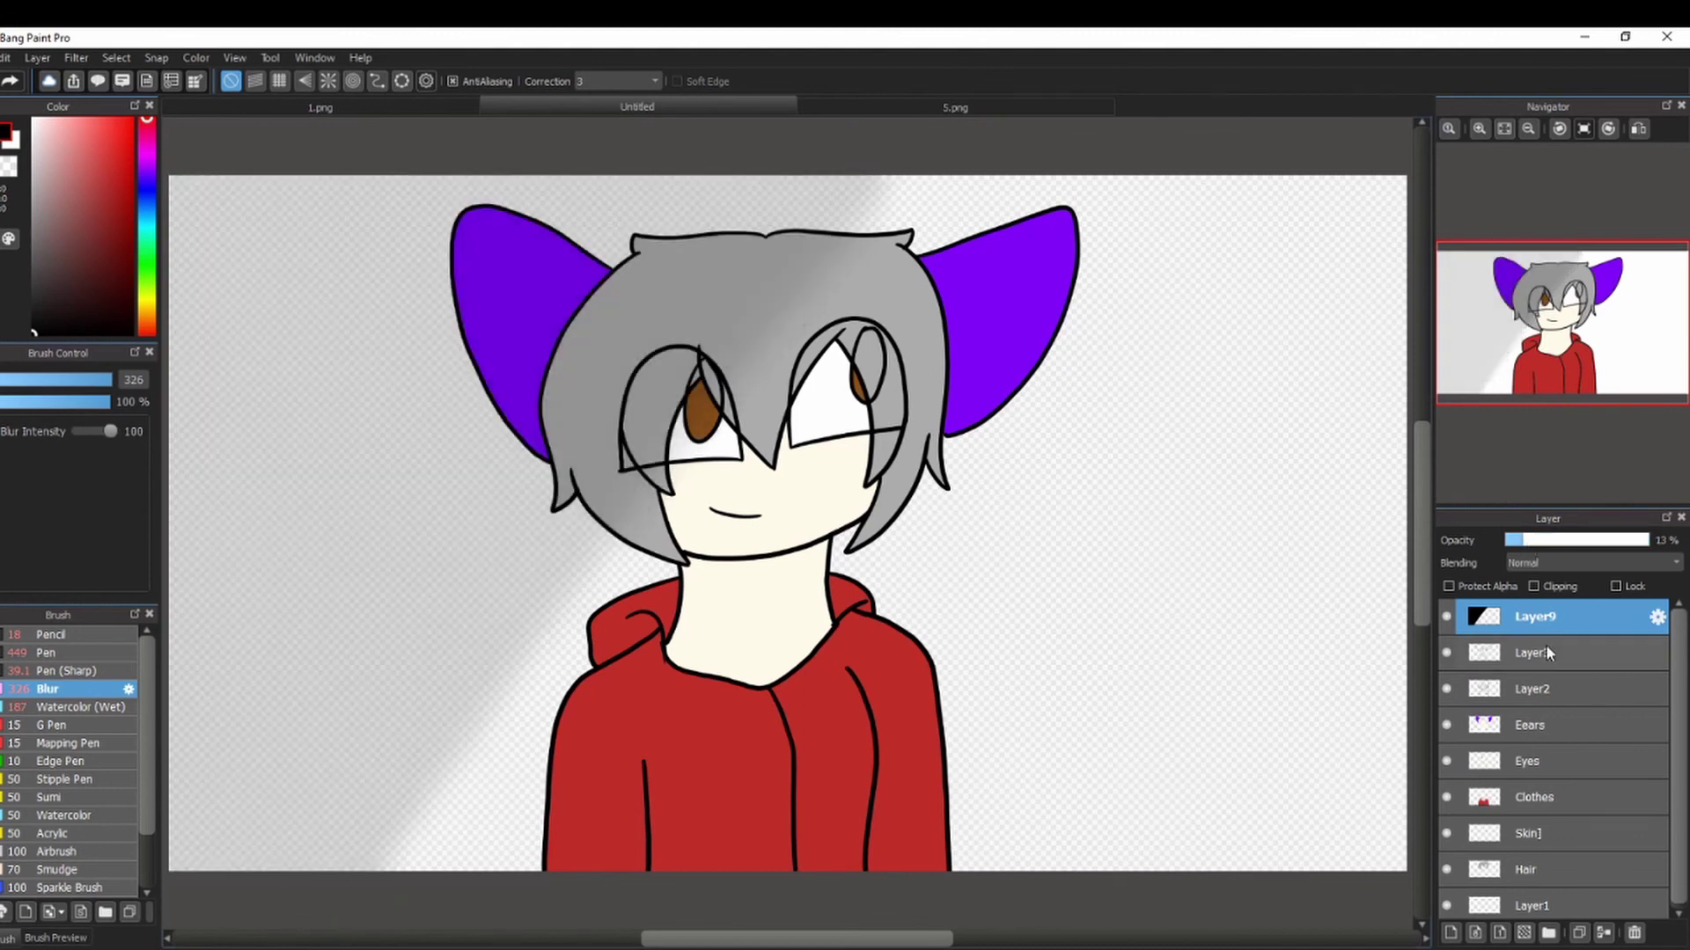
Add two layers on top and, on the lower one, draw three slanted black blush lines under the left eye with Pen (Sharp) at size 21.
left_click(1450, 933)
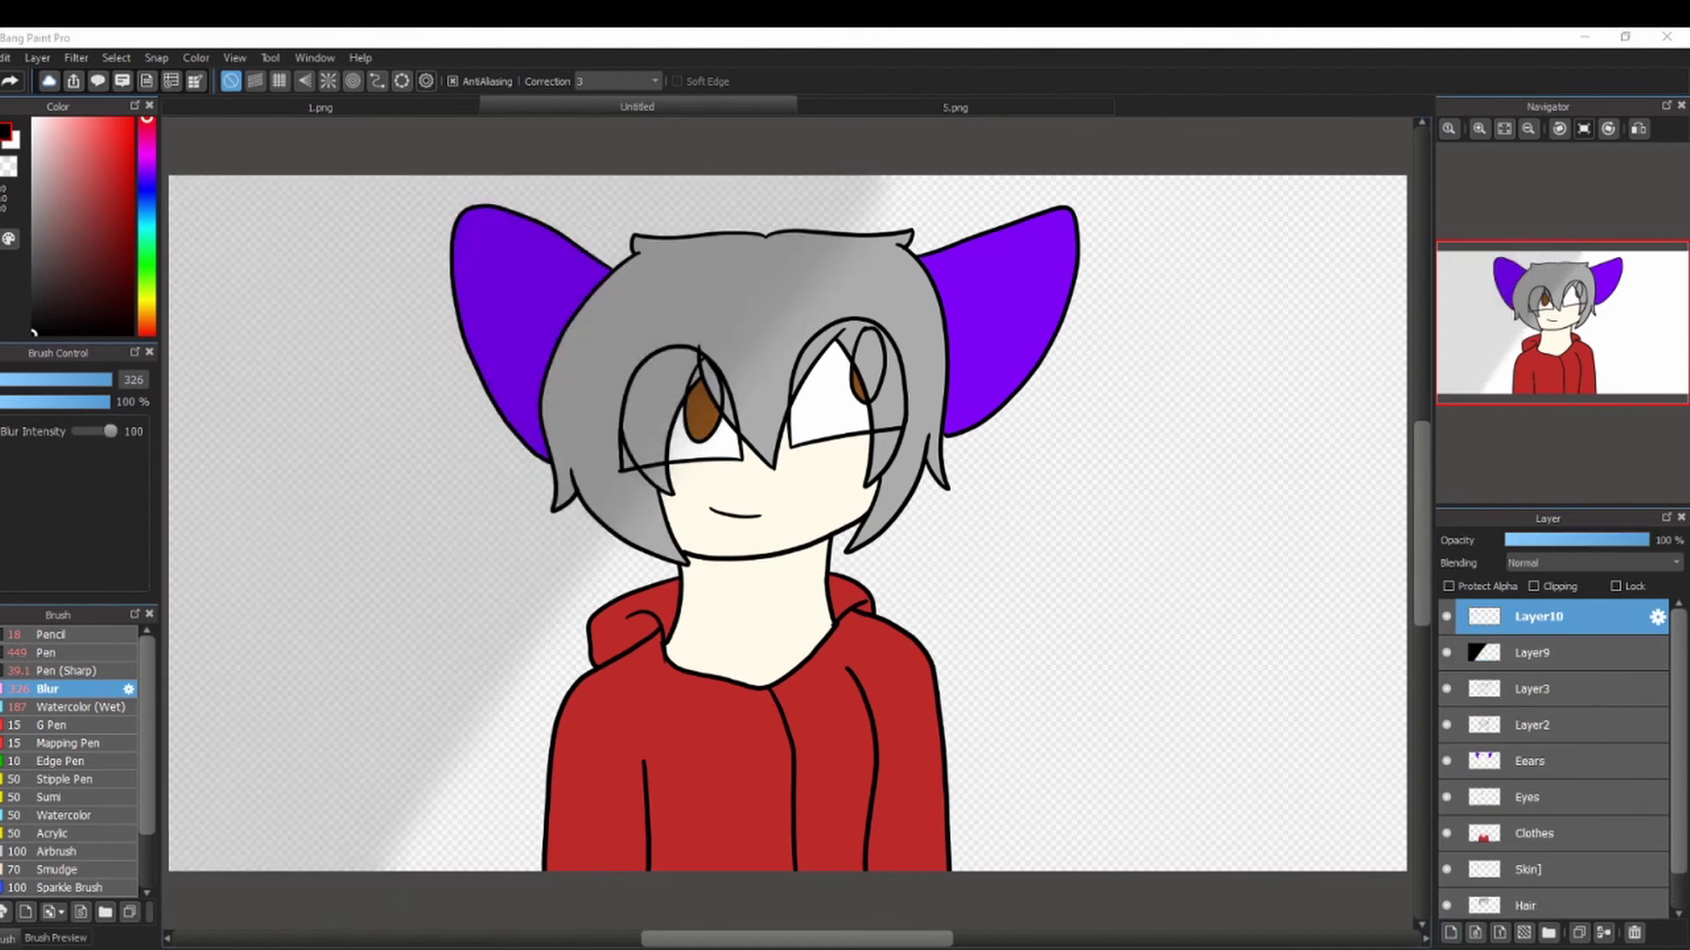
left_click(68, 671)
left_click_drag(69, 380, 44, 382)
left_click(1479, 129)
left_click(1546, 308)
left_click(1479, 130)
left_click(1450, 933)
left_click(1532, 652)
left_click_drag(777, 560, 872, 679)
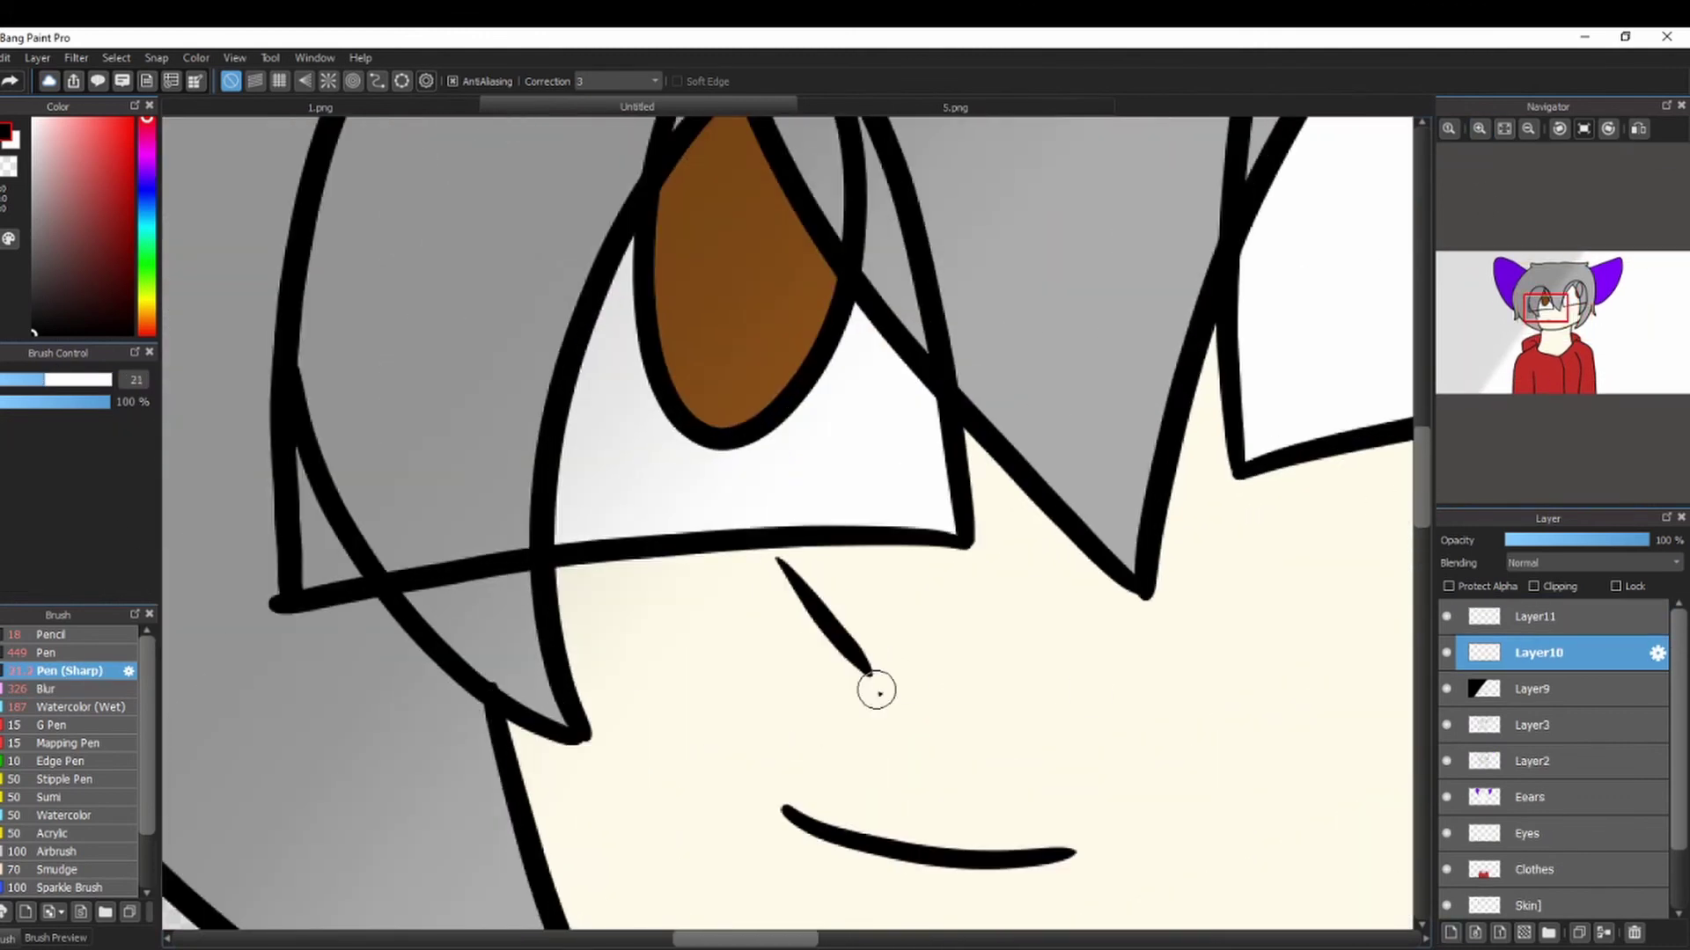
left_click_drag(629, 580, 712, 684)
left_click_drag(449, 591, 552, 691)
Draw mirrored slanted blush lines under the right eye and lower the blush layer's opacity.
left_click(1566, 308)
left_click_drag(875, 493, 777, 627)
left_click_drag(1083, 445, 984, 607)
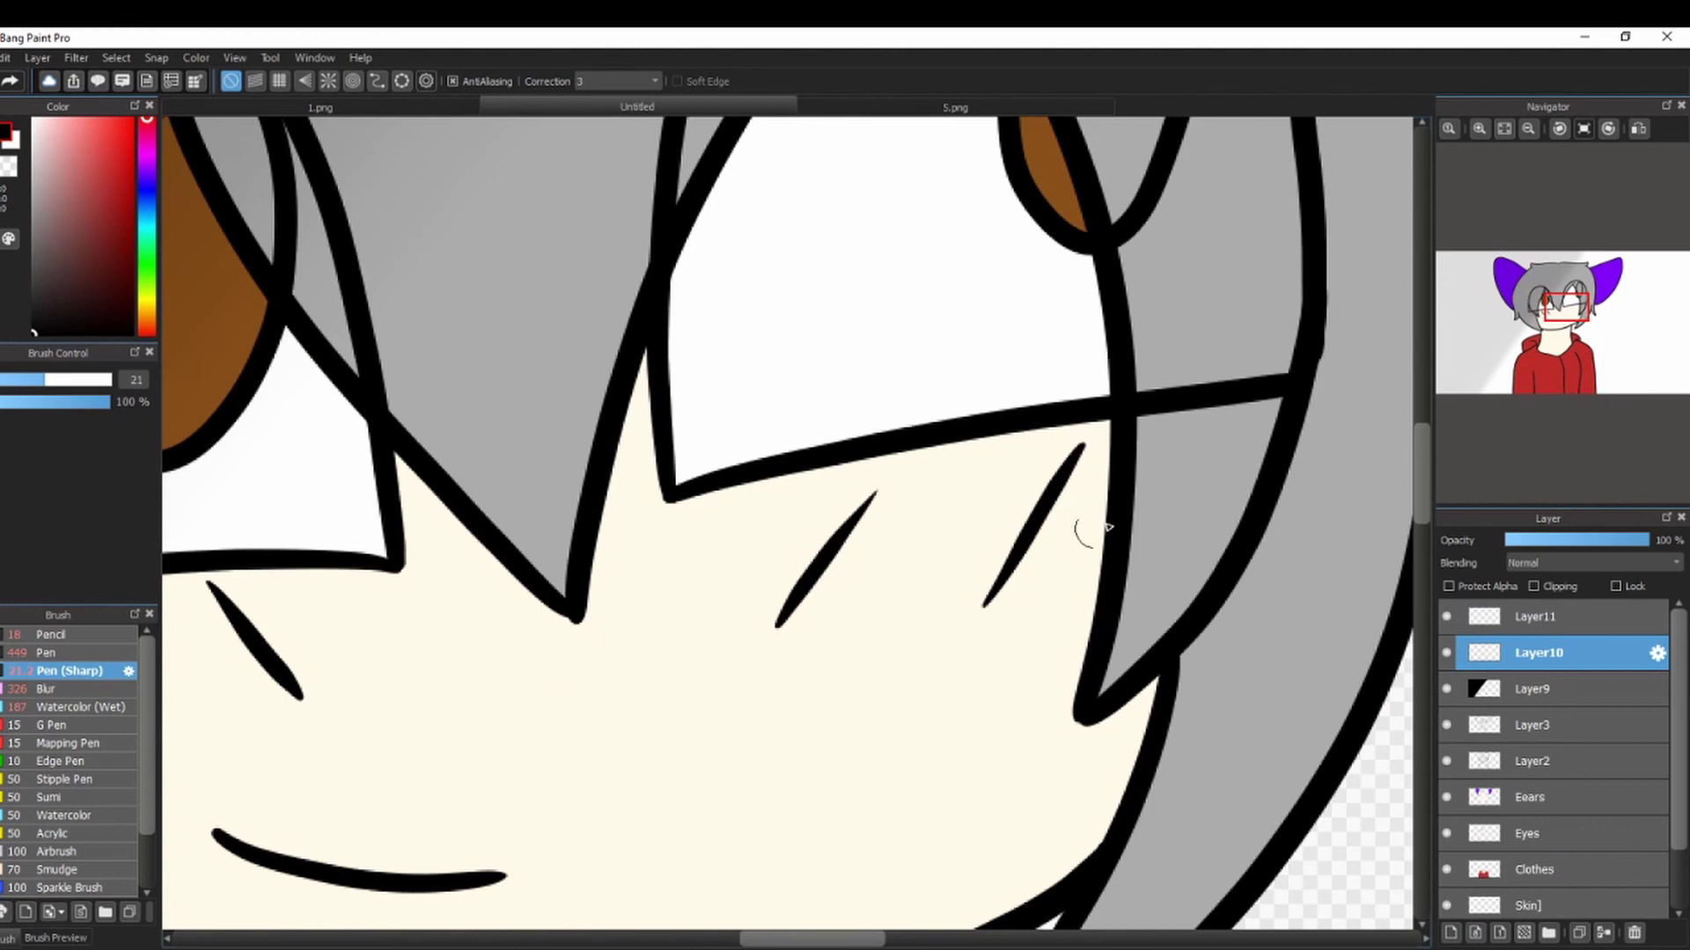
left_click(1551, 540)
Paint a slanted red stripe under the inner side of each eye on the top layer with Watercolor (Wet) at size 44.
left_click(1536, 617)
left_click(1543, 310)
left_click(80, 708)
left_click(87, 382)
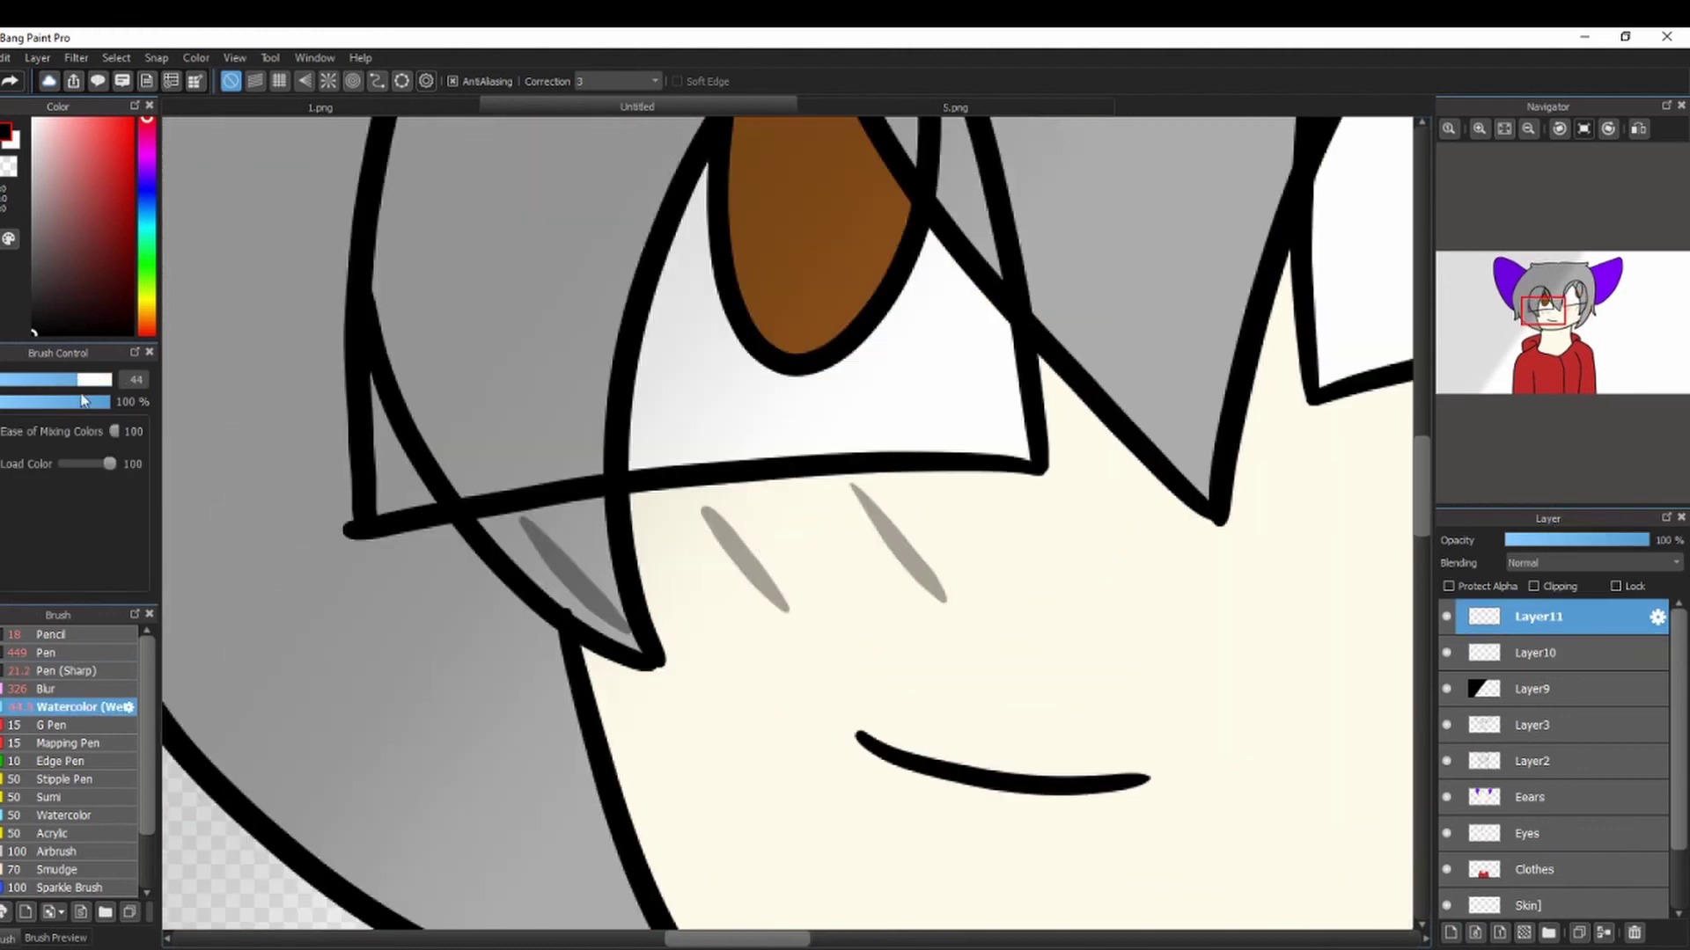
key("ctrl+z")
left_click_drag(910, 446, 984, 589)
left_click_drag(1549, 303, 1559, 308)
left_click_drag(1025, 452, 943, 595)
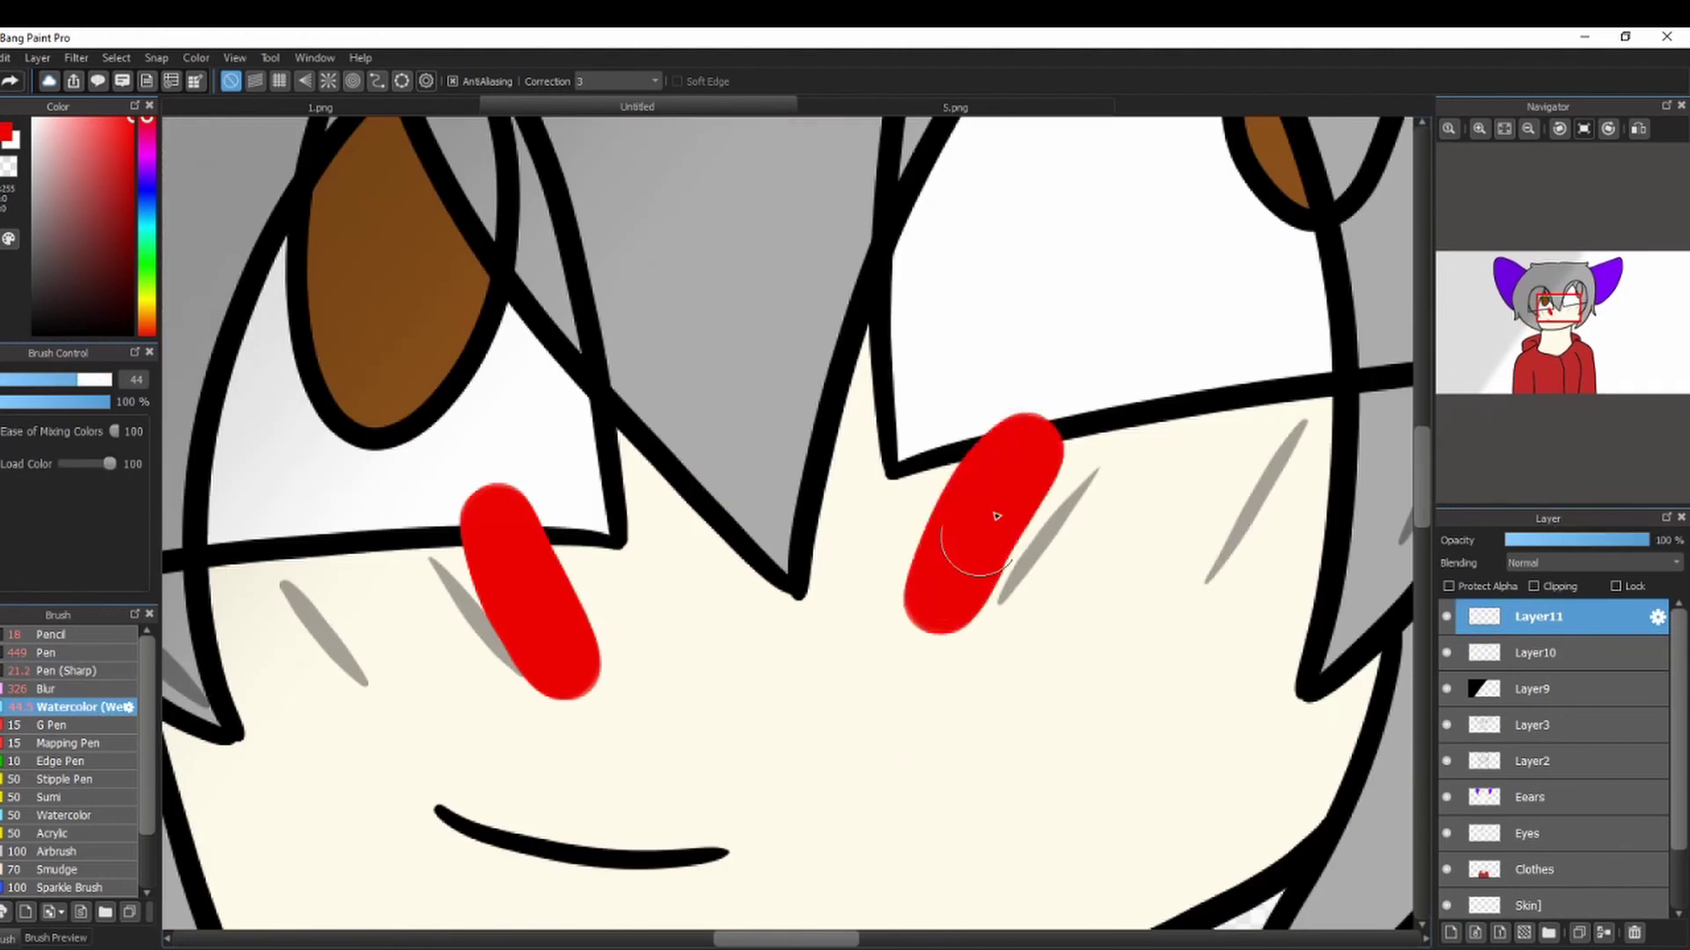
Paint an orange stripe and a yellow stripe outward beside the red one under each eye.
left_click(147, 312)
mouse_move(1100, 455)
left_mouse_down()
mouse_move(1021, 587)
mouse_move(1021, 634)
left_mouse_up()
left_click_drag(417, 512, 482, 708)
key("ctrl+z")
left_click_drag(396, 521, 481, 706)
left_click(147, 299)
mouse_move(299, 528)
left_mouse_down()
mouse_move(369, 668)
mouse_move(264, 607)
left_mouse_up()
left_click_drag(1250, 404, 1179, 513)
Paint a green stripe beside the yellow one under each eye.
left_click(147, 267)
left_click(131, 176)
left_click(1548, 318)
mouse_move(495, 587)
left_mouse_down()
mouse_move(607, 803)
mouse_move(482, 573)
left_mouse_up()
left_click(1575, 317)
left_click_drag(1576, 314, 1575, 317)
left_click_drag(973, 427, 867, 695)
left_click_drag(916, 431, 792, 739)
Paint a dark blue stripe beside the green one under each eye.
left_click(147, 193)
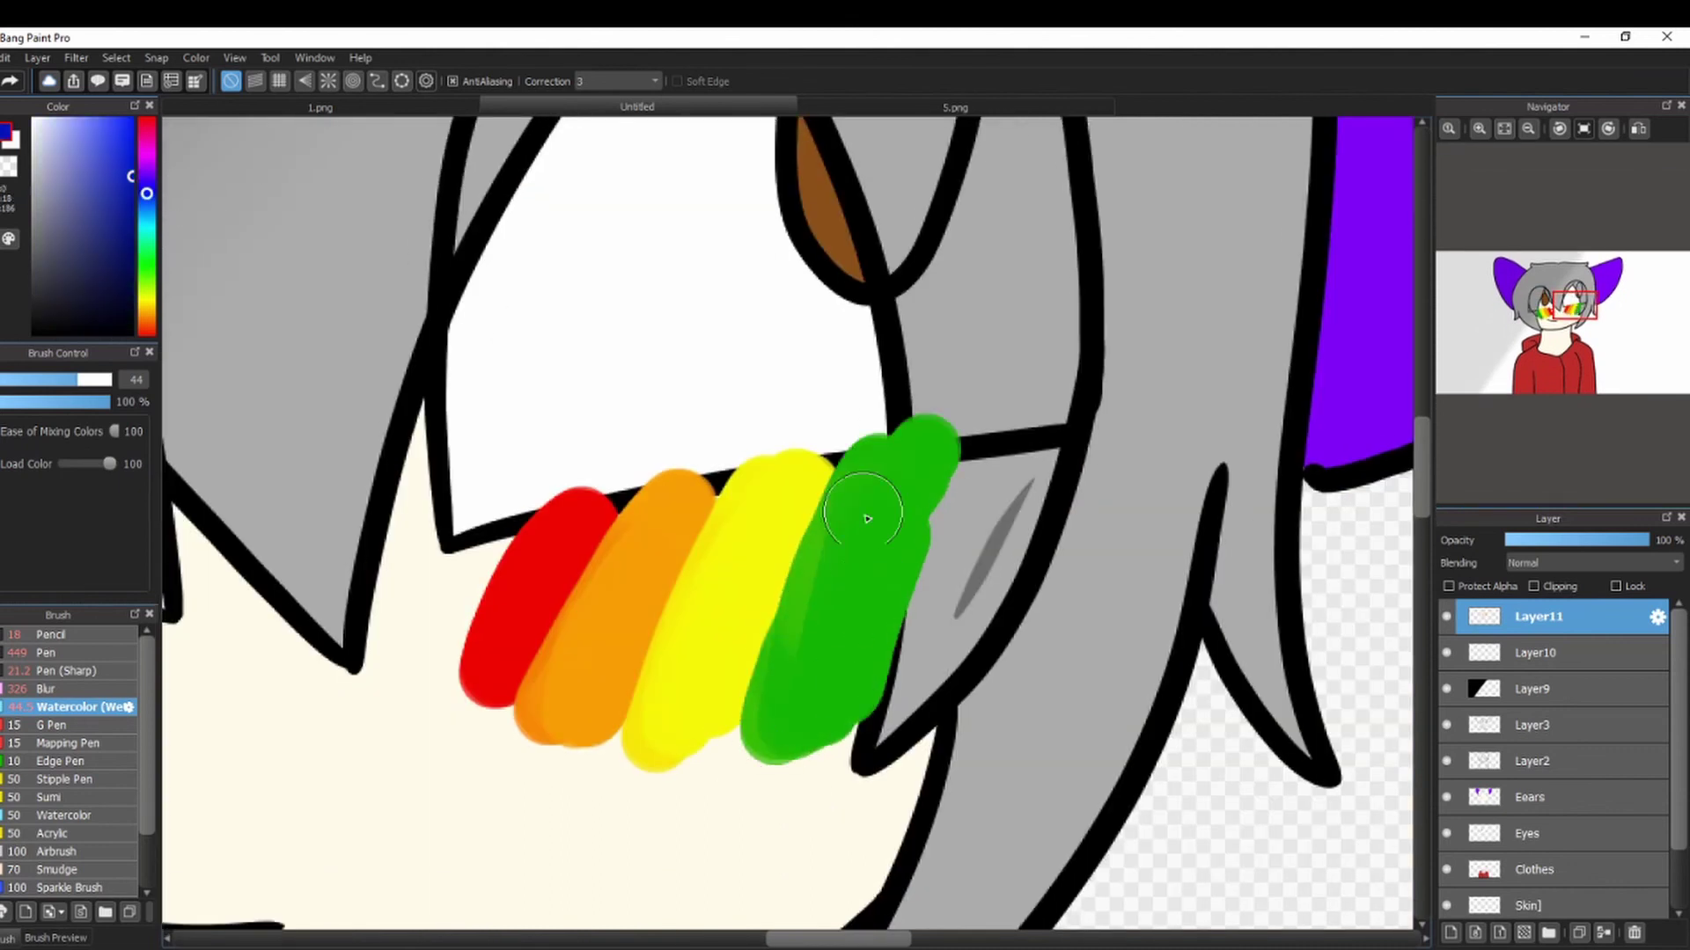
left_click_drag(959, 431, 862, 730)
left_click_drag(1575, 303, 1549, 309)
left_click_drag(401, 497, 497, 766)
Paint a purple stripe on the outer side of the blue one under each eye.
left_click(147, 170)
left_click(121, 145)
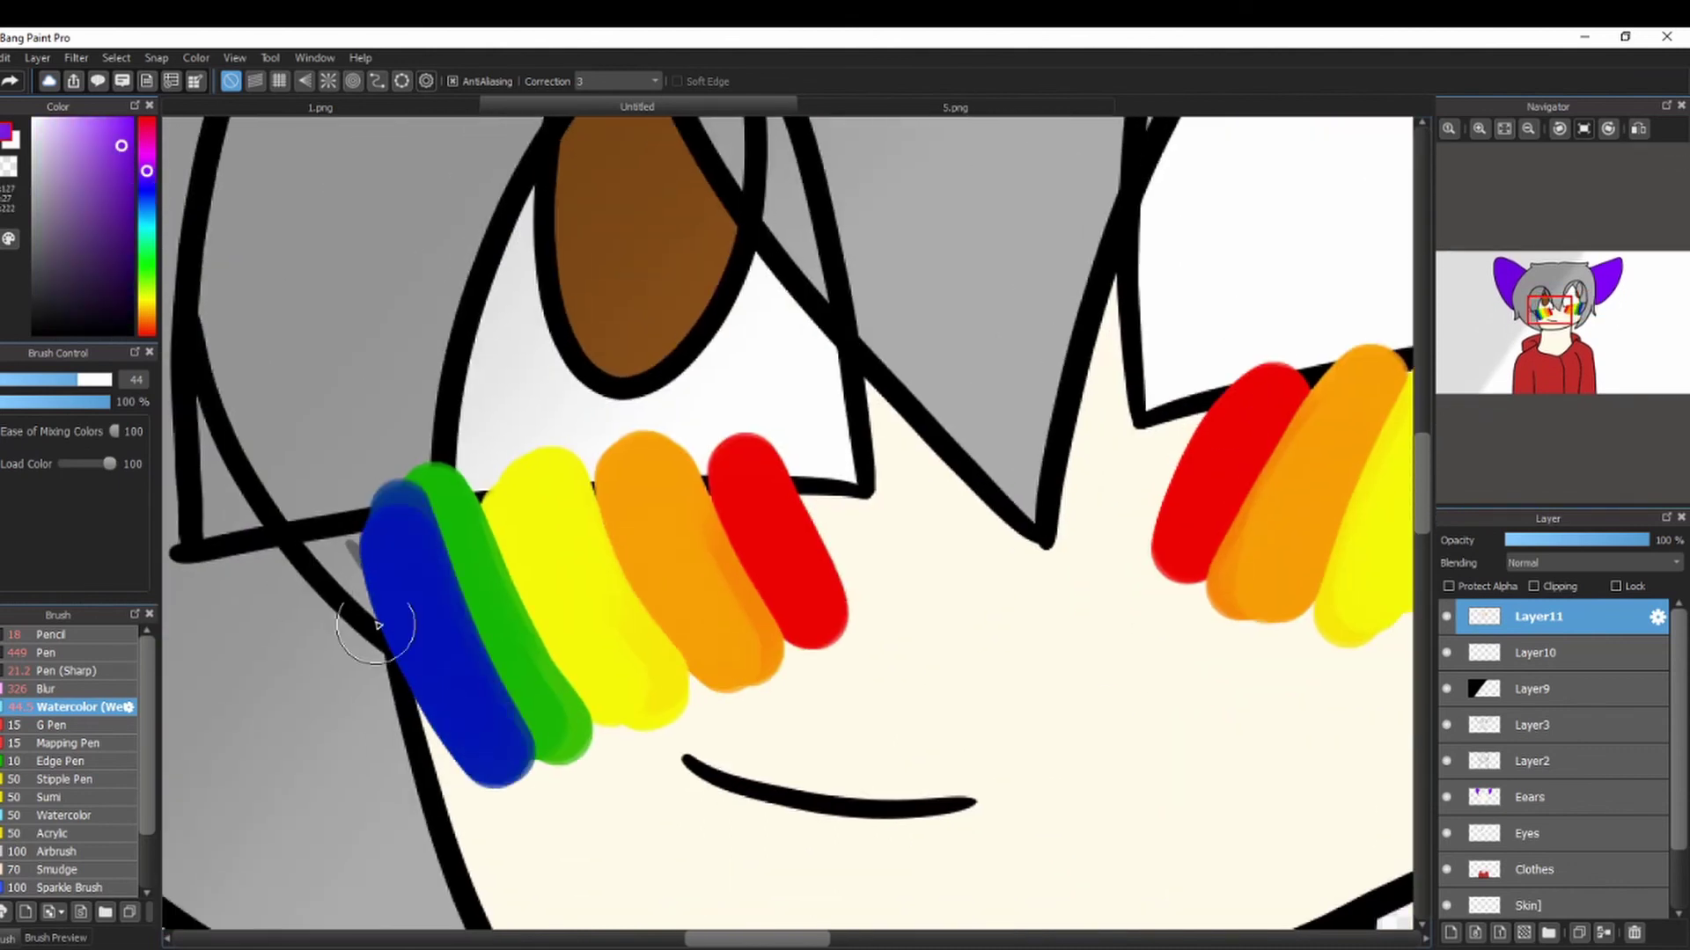
left_click_drag(338, 497, 431, 775)
left_click_drag(1554, 303, 1574, 312)
left_click_drag(906, 768, 1011, 490)
Blend the rainbow stripes under both eyes into soft blushes using the Blur brush at size 131.
left_click_drag(1575, 315, 1546, 322)
left_click(46, 689)
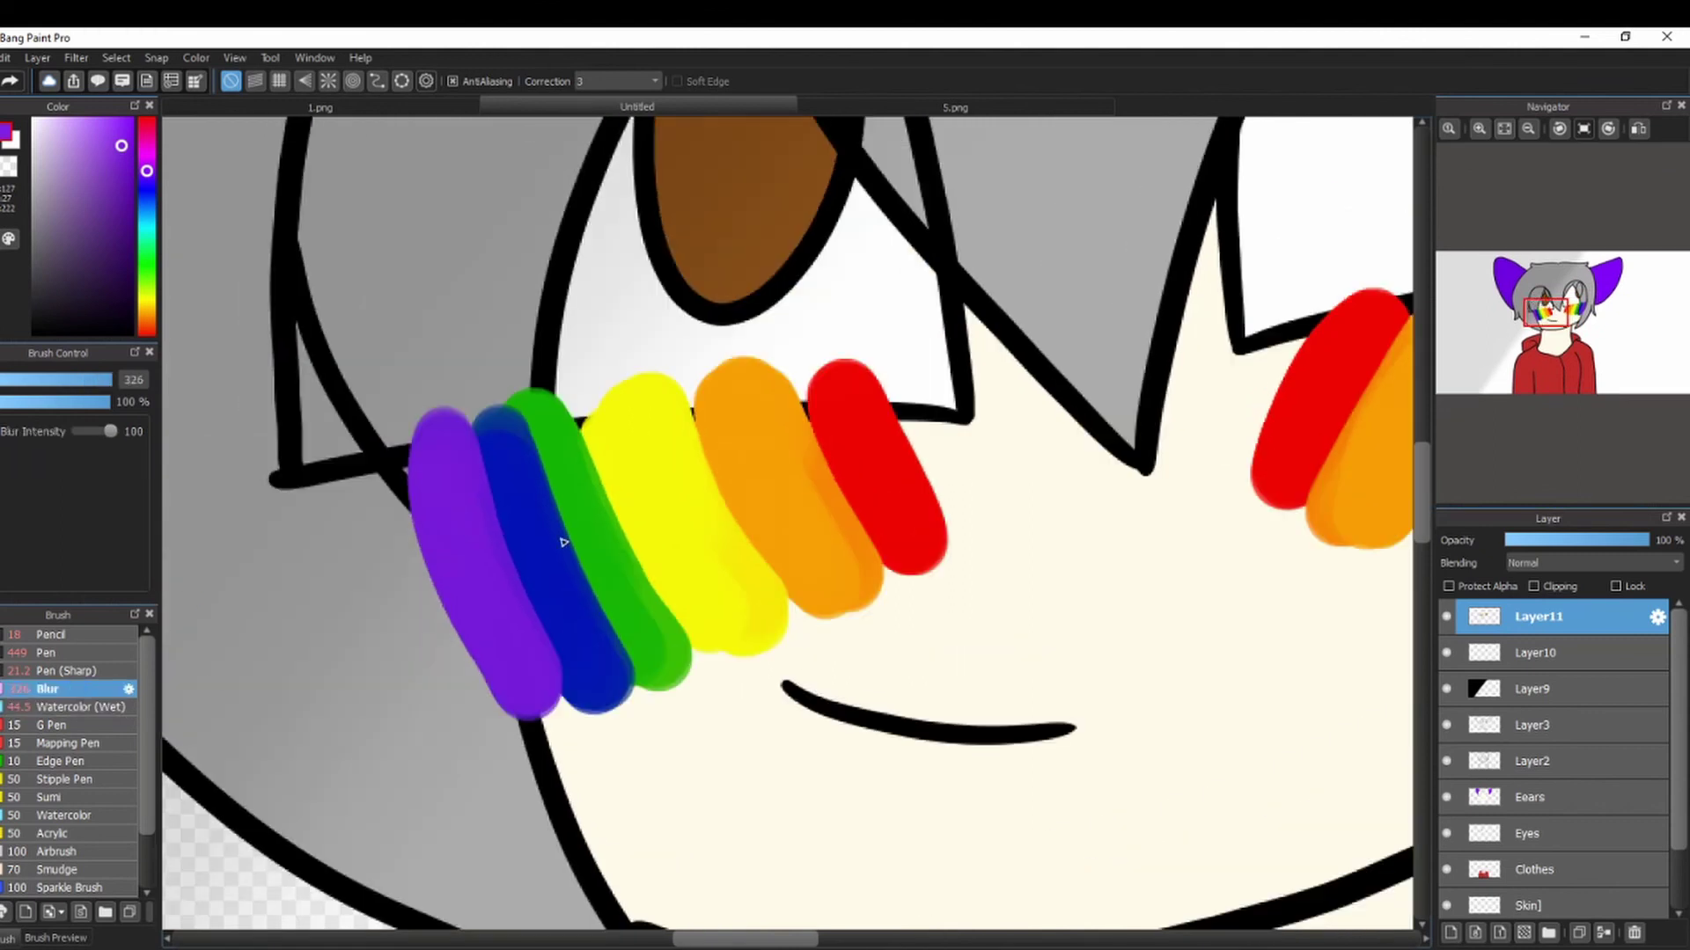
left_click(92, 380)
left_click(109, 380)
mouse_move(857, 410)
left_mouse_down()
mouse_move(440, 558)
mouse_move(854, 401)
left_mouse_up()
left_click_drag(796, 471, 969, 505)
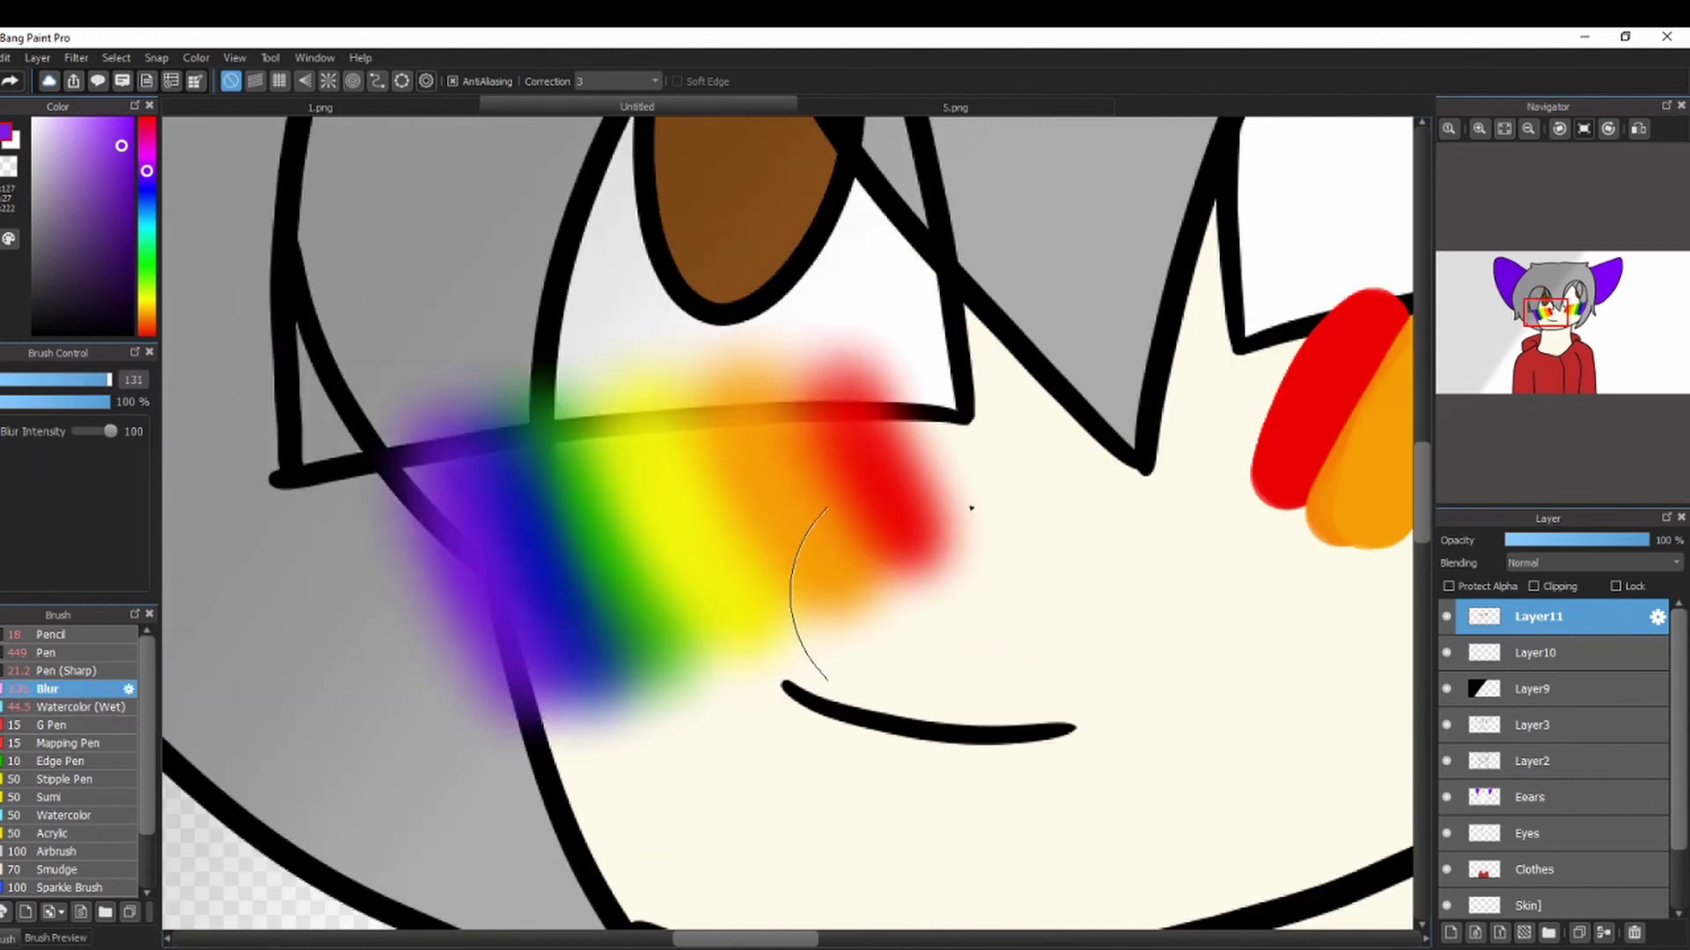
left_click_drag(1546, 313, 1579, 315)
mouse_move(880, 484)
left_mouse_down()
mouse_move(845, 608)
mouse_move(309, 721)
mouse_move(660, 528)
left_mouse_up()
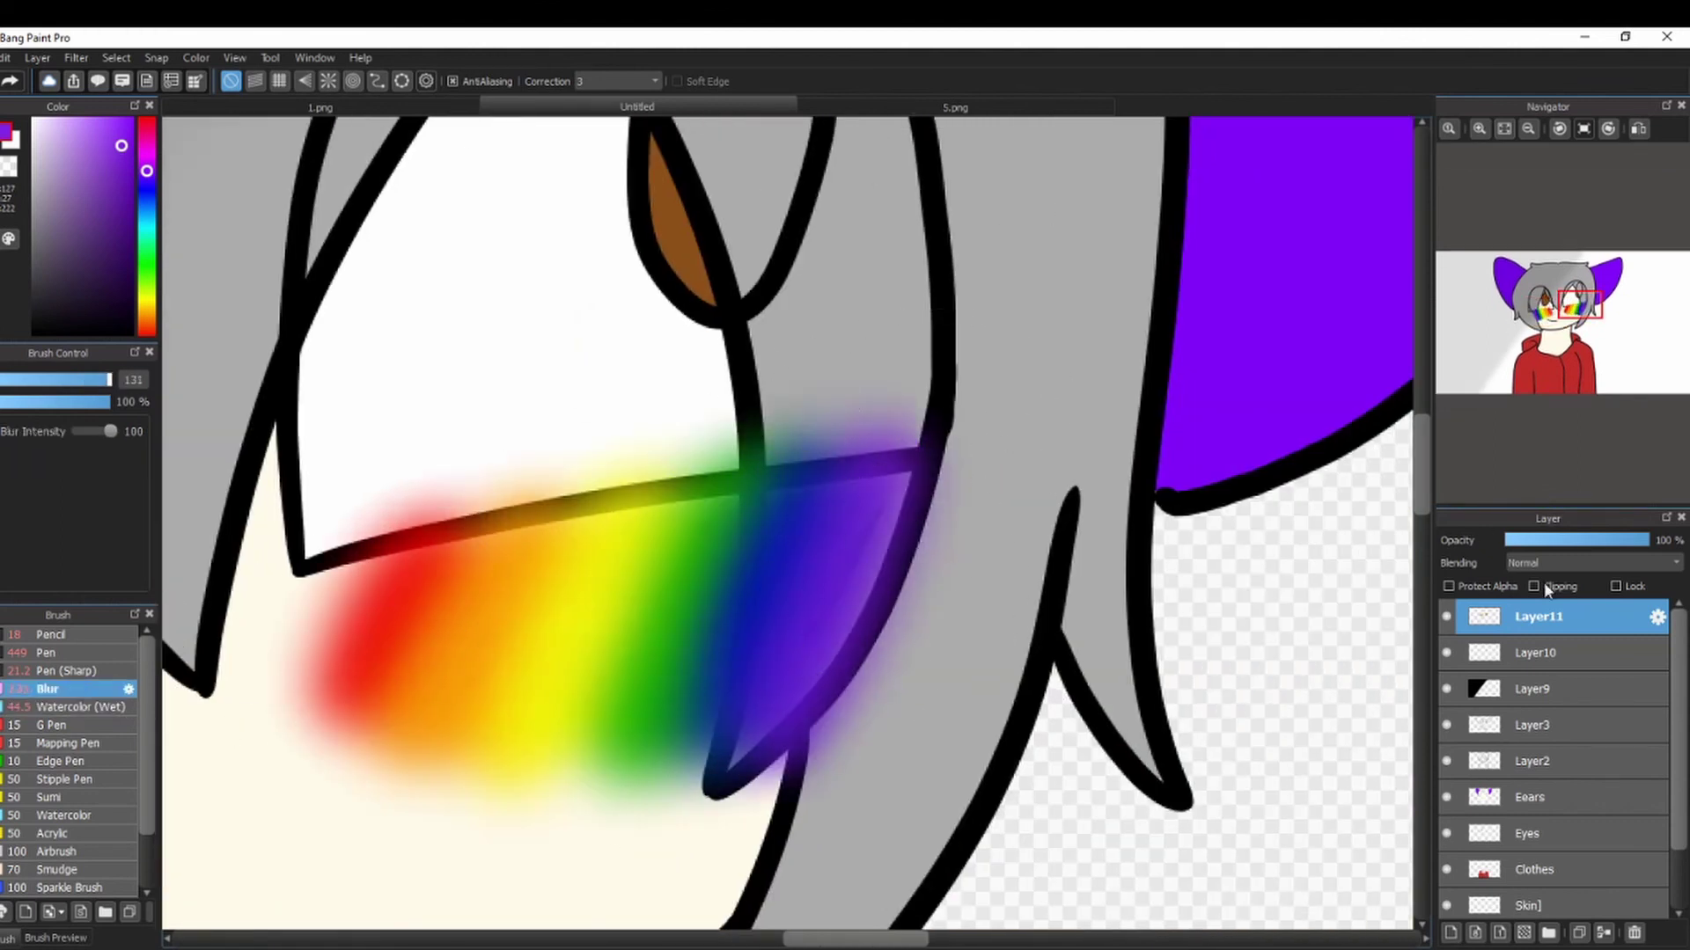
Lower the opacity of the rainbow blush on Layer11 and set the blush lines on Layer10 to 9% opacity.
left_click(1555, 540)
left_click(1538, 652)
left_click_drag(1540, 540, 1518, 540)
Soften the slanted blush lines with the Blur brush at size 35 and readjust the opacities, Layer10 to 19% and Layer11 higher.
left_click_drag(109, 379, 75, 400)
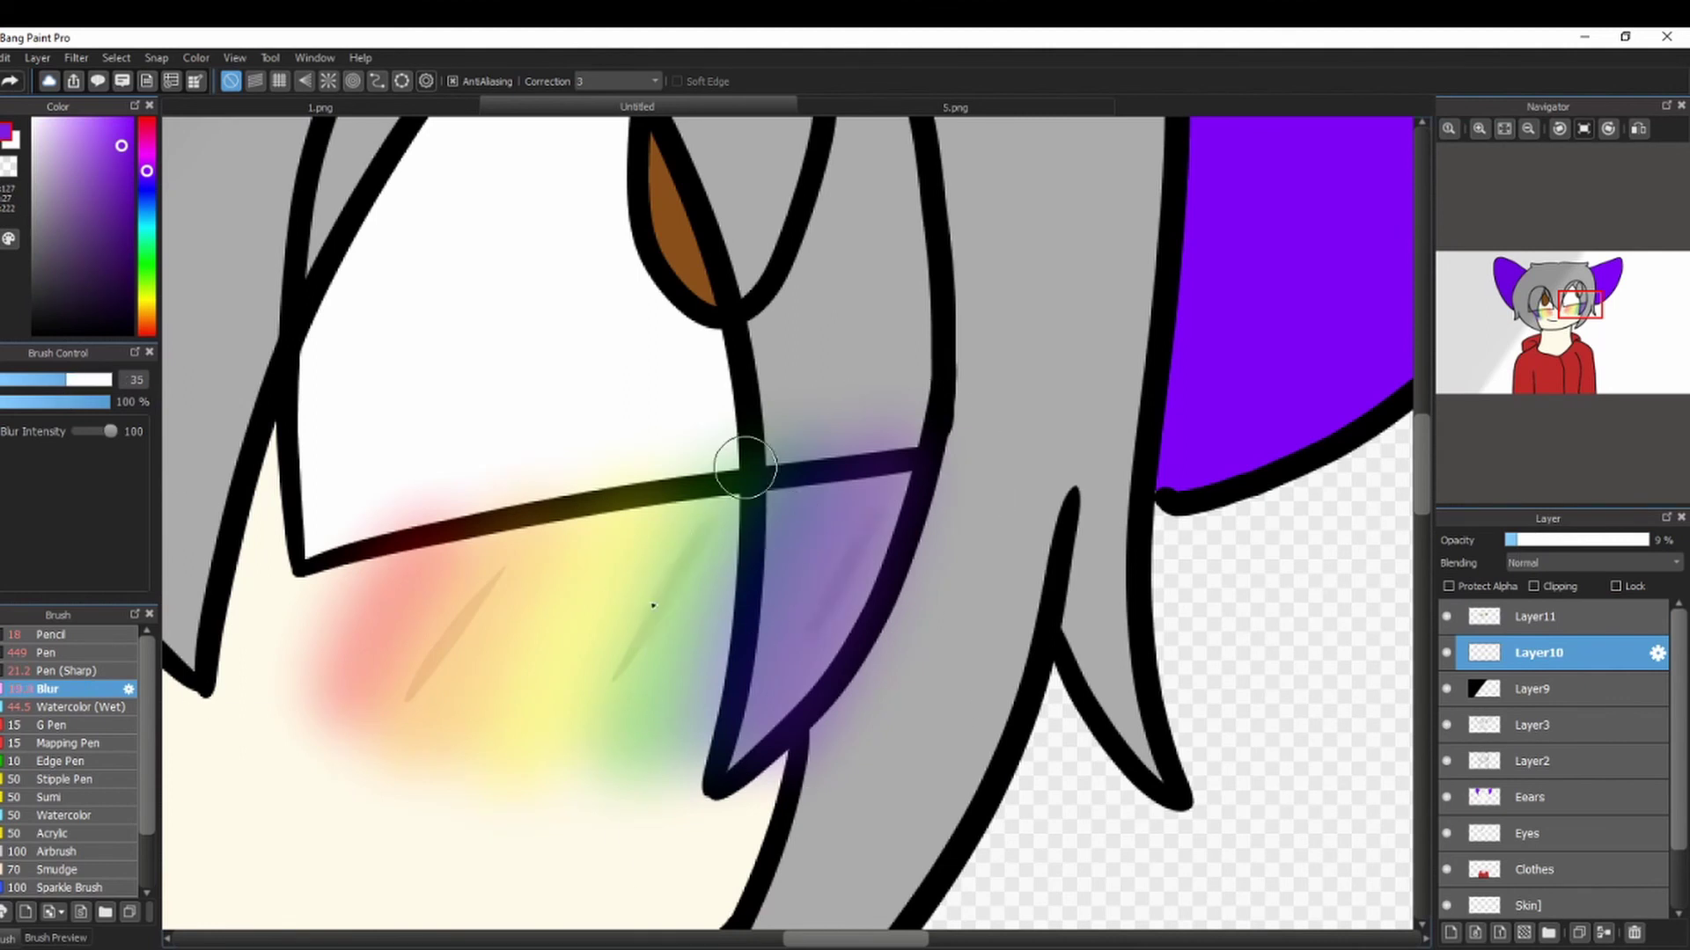
left_click(1538, 322)
left_click(1535, 541)
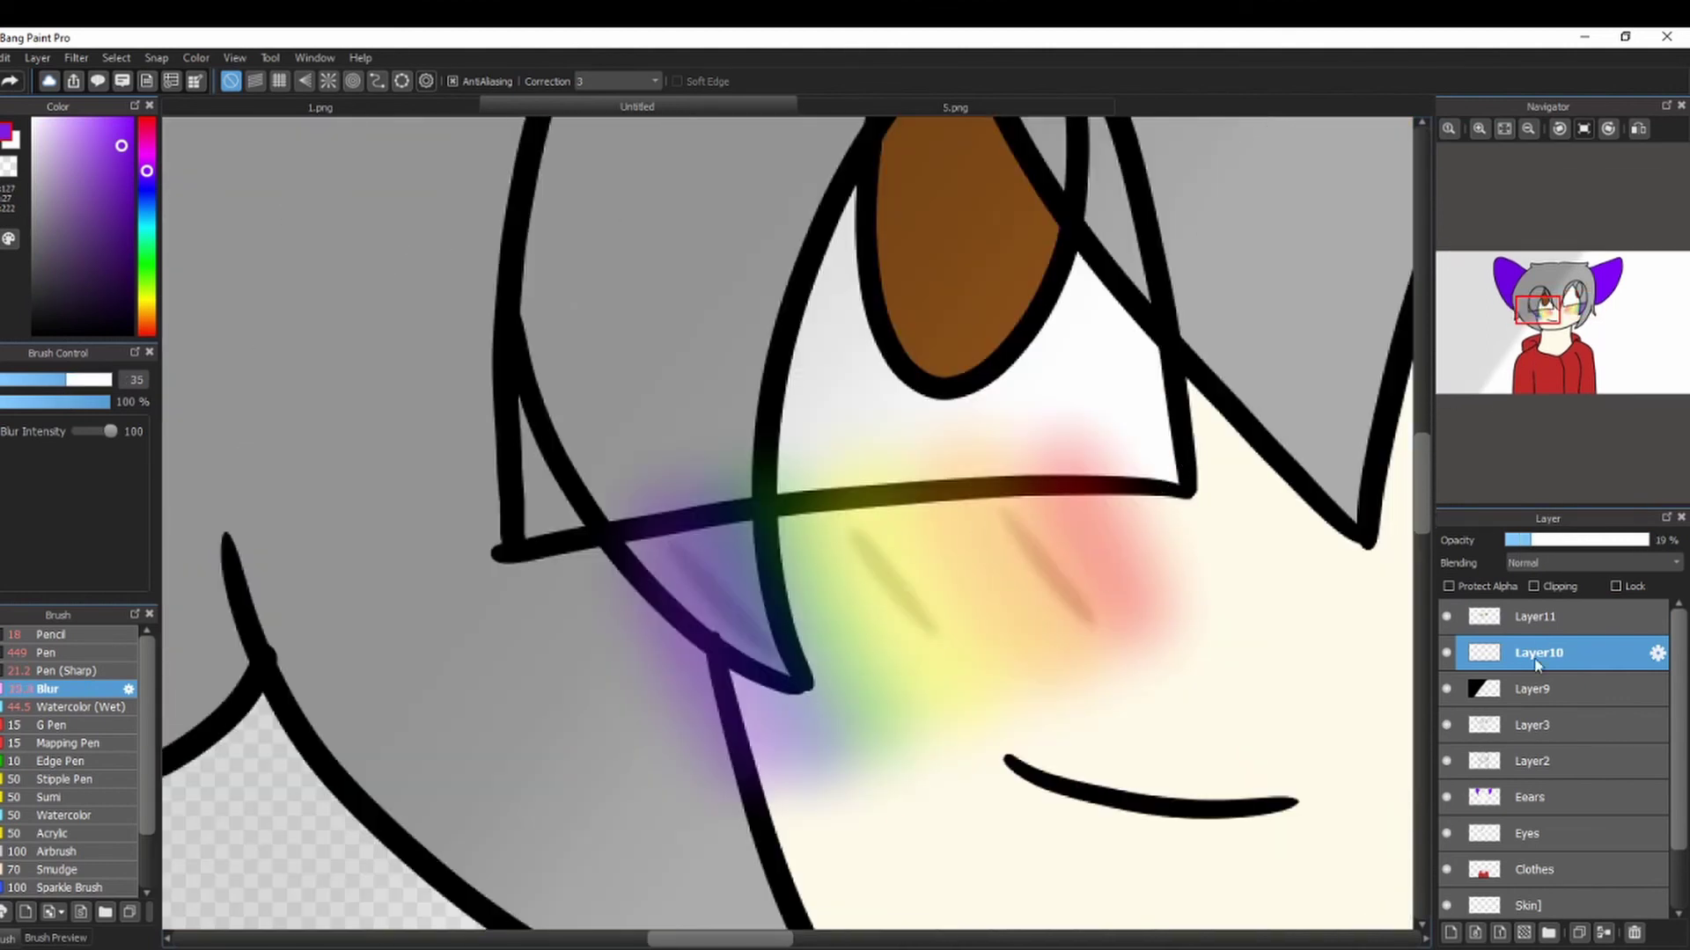
left_click(1535, 617)
left_click_drag(1540, 541, 1568, 543)
Move Layer12 beneath Layer1 and fill it with white as the background, using the Pen at size 1000.
left_click(1558, 318)
left_click(1504, 129)
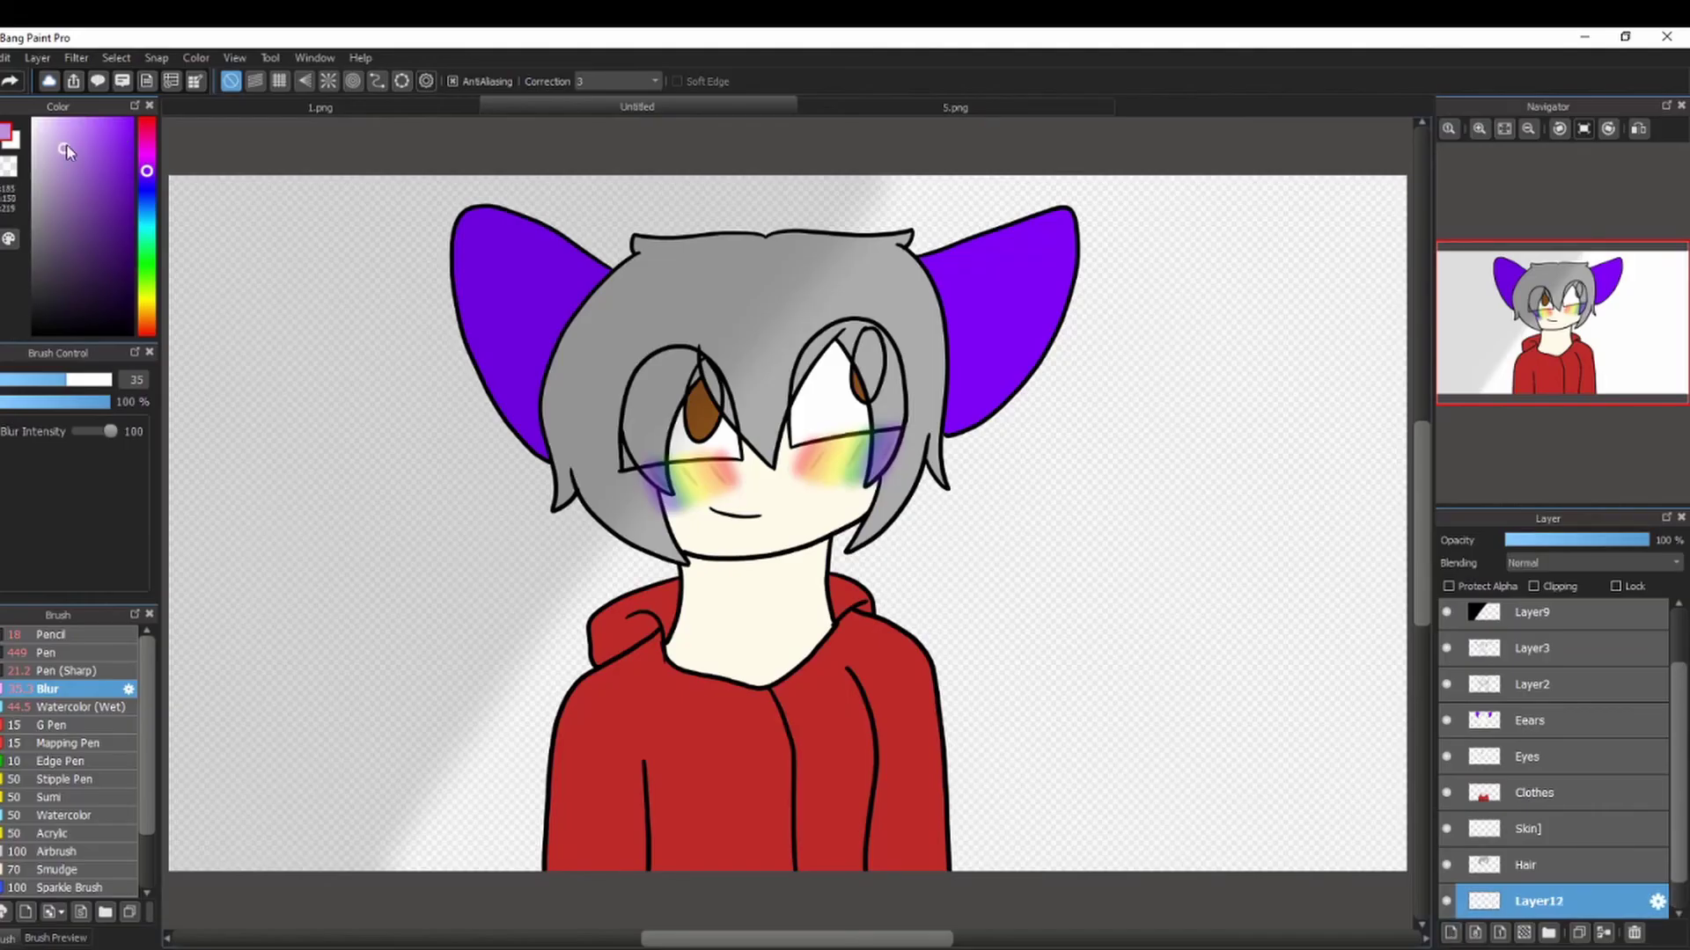
scroll(1523, 911, "down", 1)
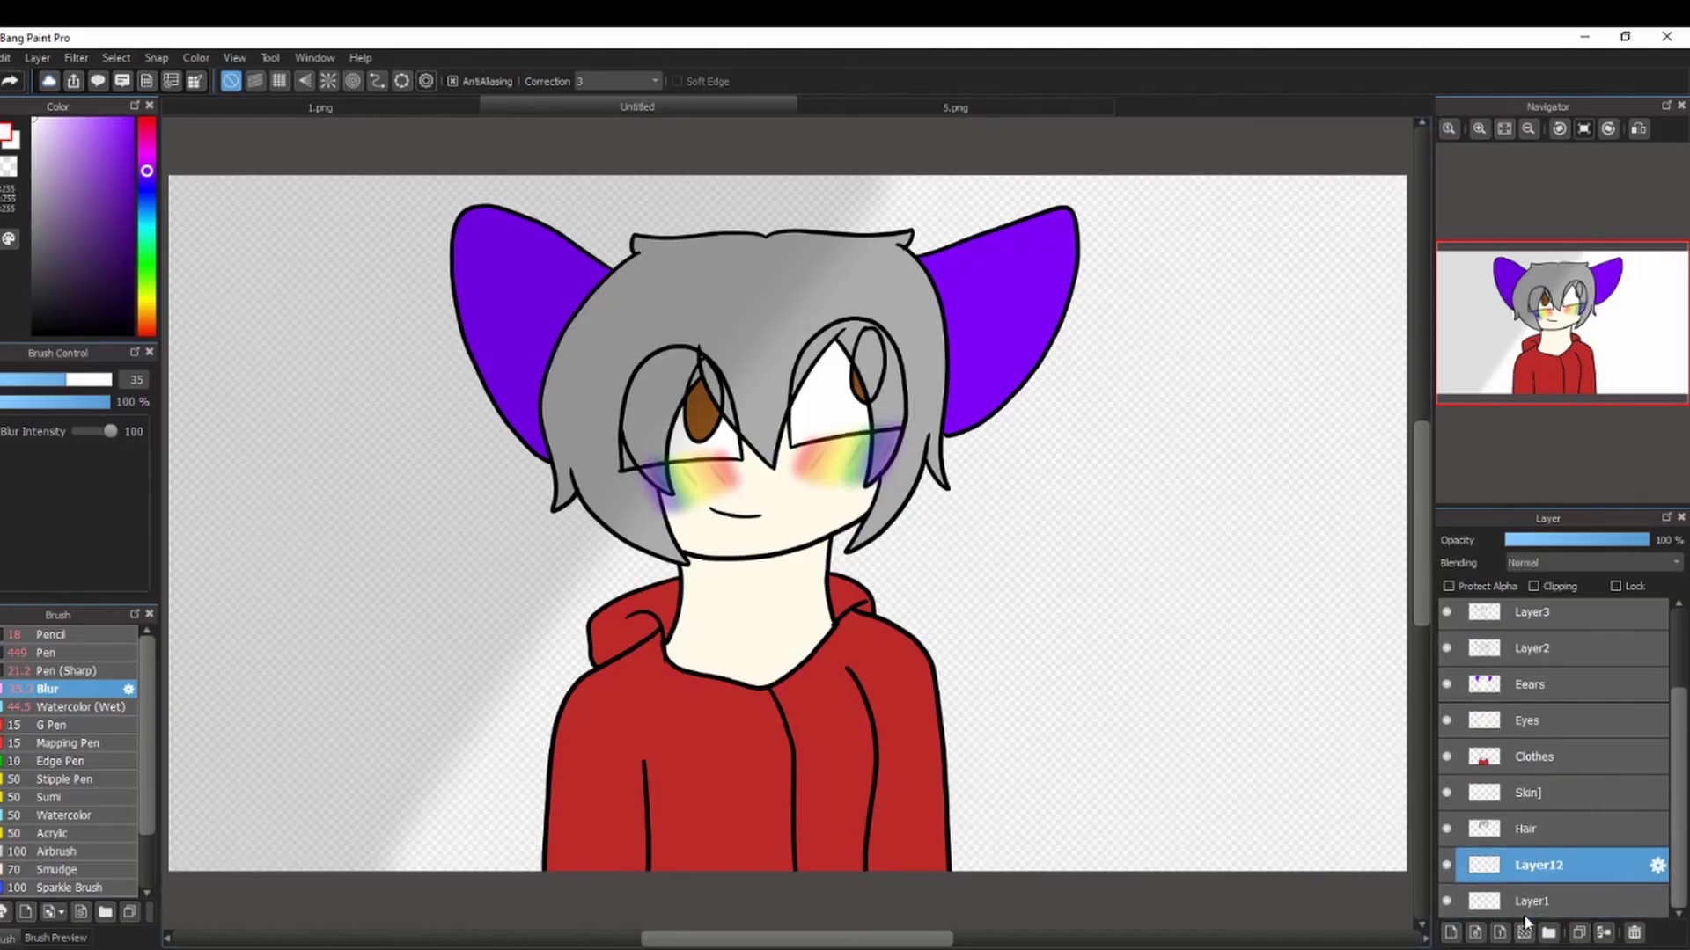
left_click_drag(1612, 867, 1621, 913)
left_click(70, 655)
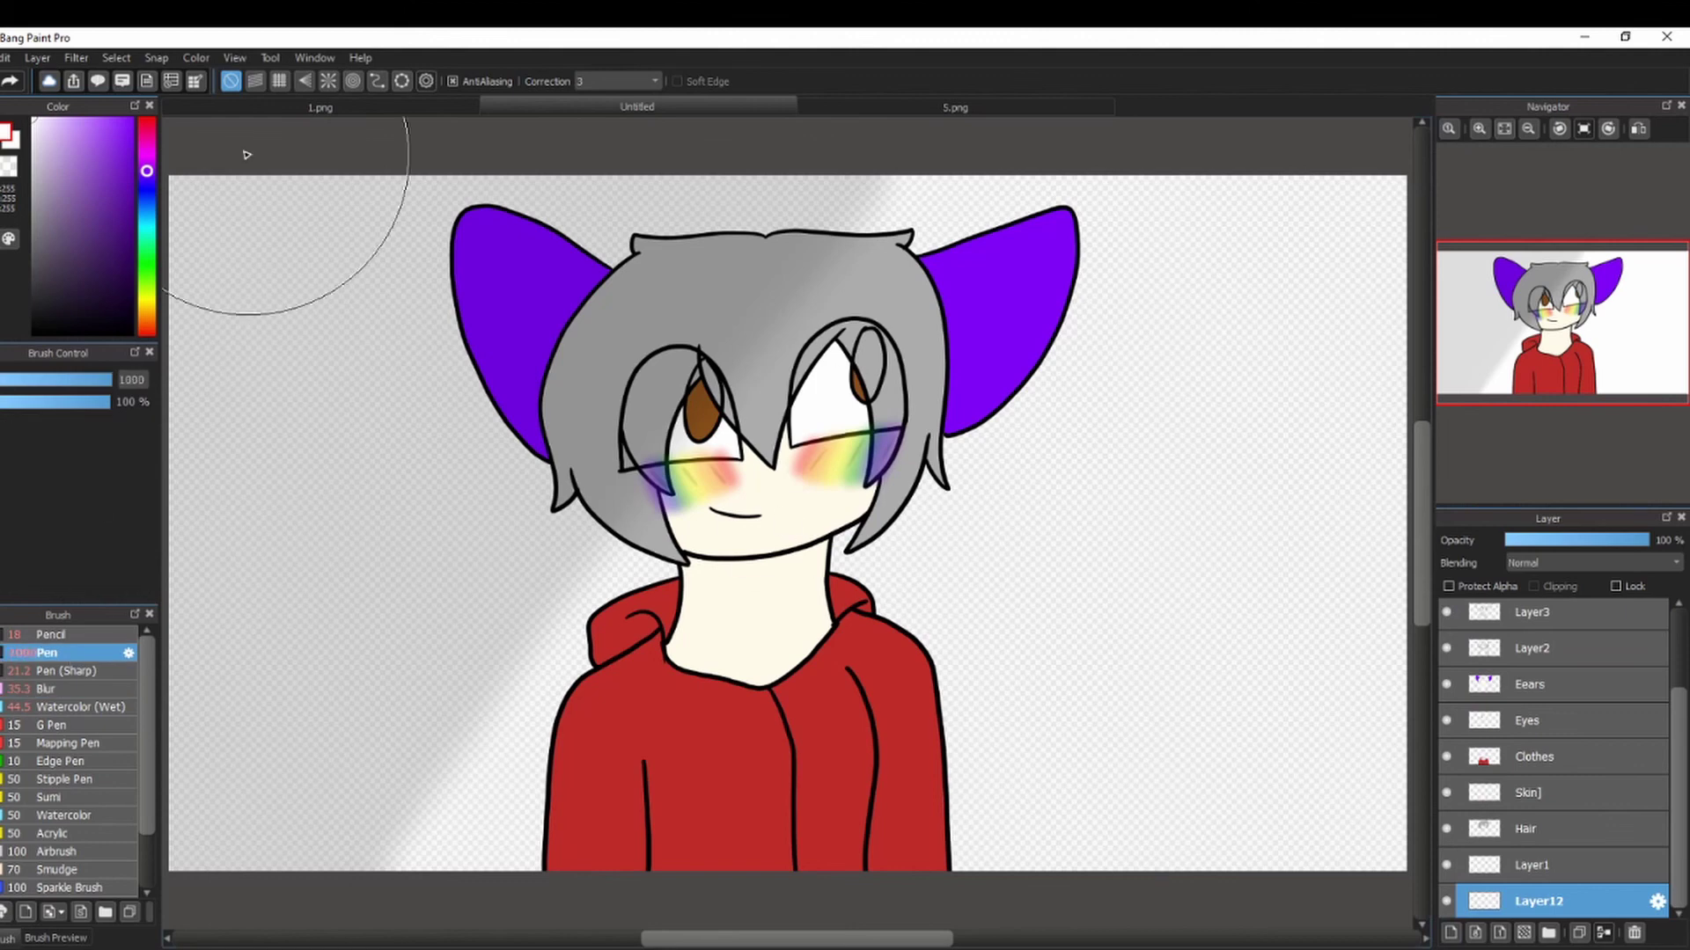
mouse_move(213, 169)
left_mouse_down()
mouse_move(1017, 666)
mouse_move(389, 271)
left_mouse_up()
Export the coloured smiling frame.
left_click(3, 57)
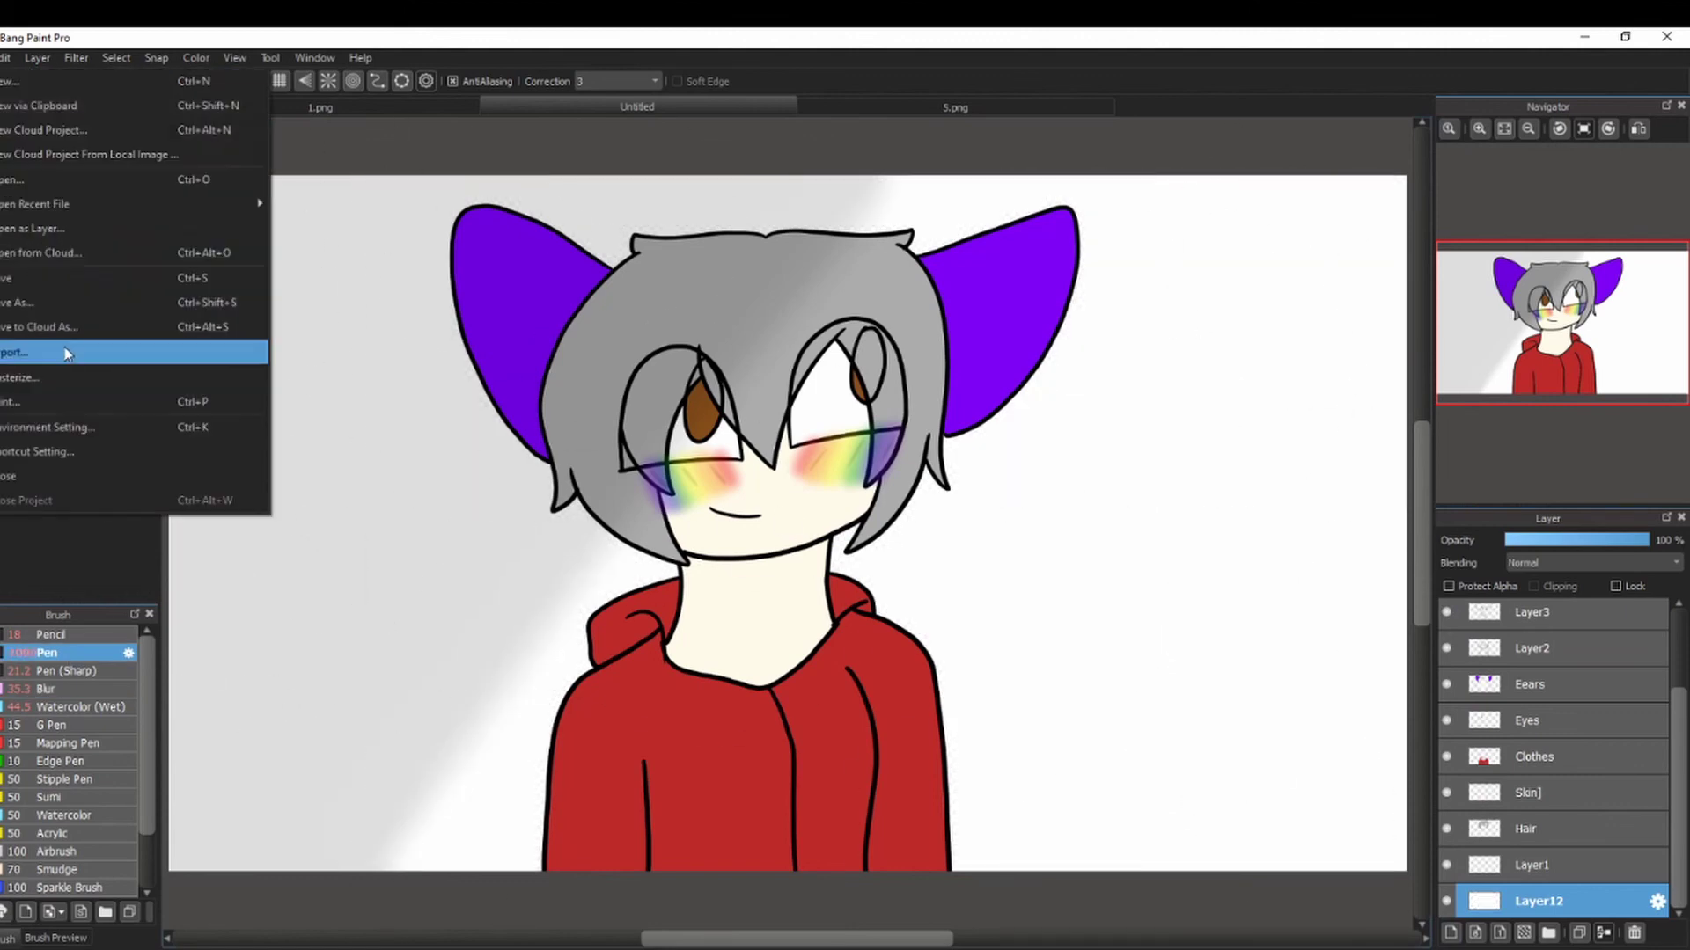